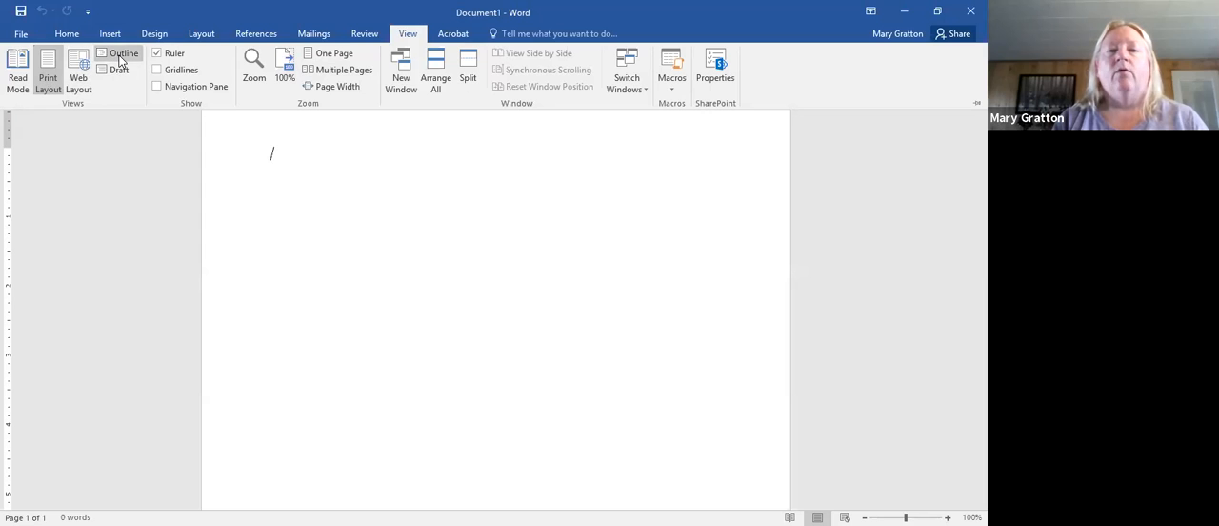
# - Switch the blank document to Outline view and enter "Tooth Health" as a Level 1 heading
pyautogui.click(121, 56)
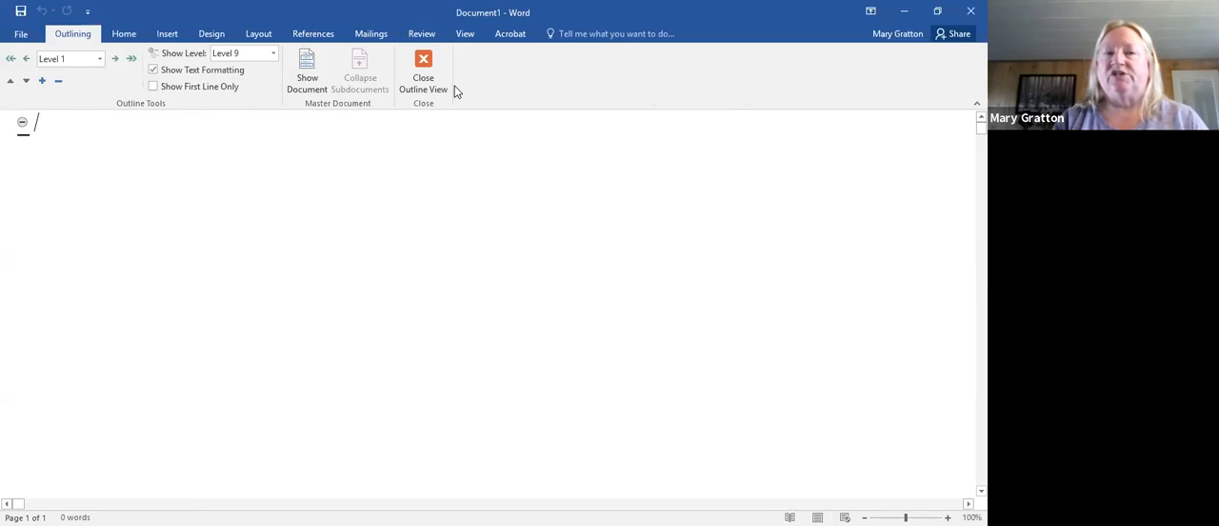
pyautogui.click(100, 59)
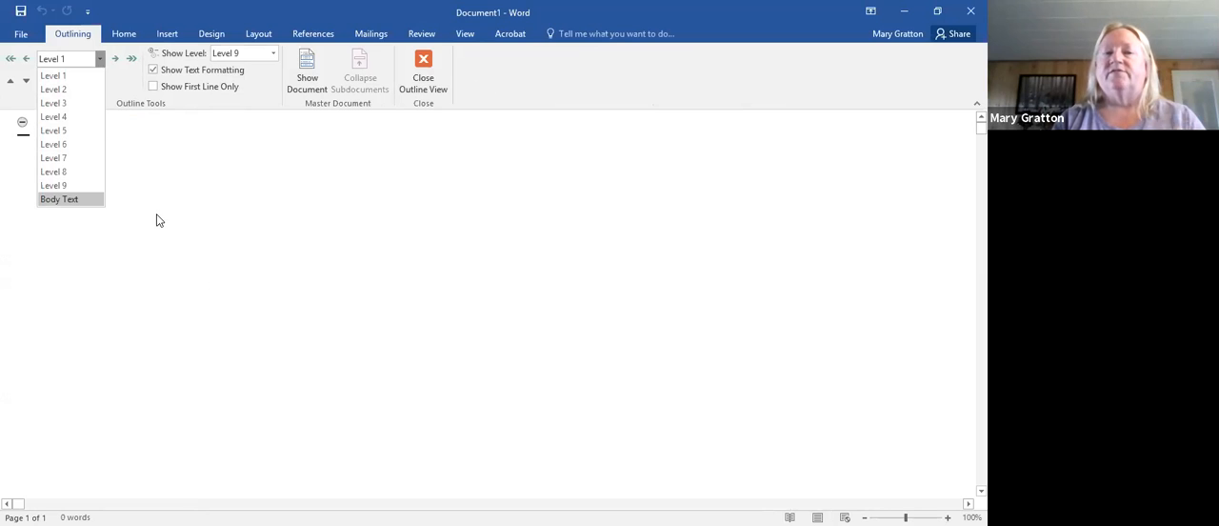
pyautogui.click(202, 231)
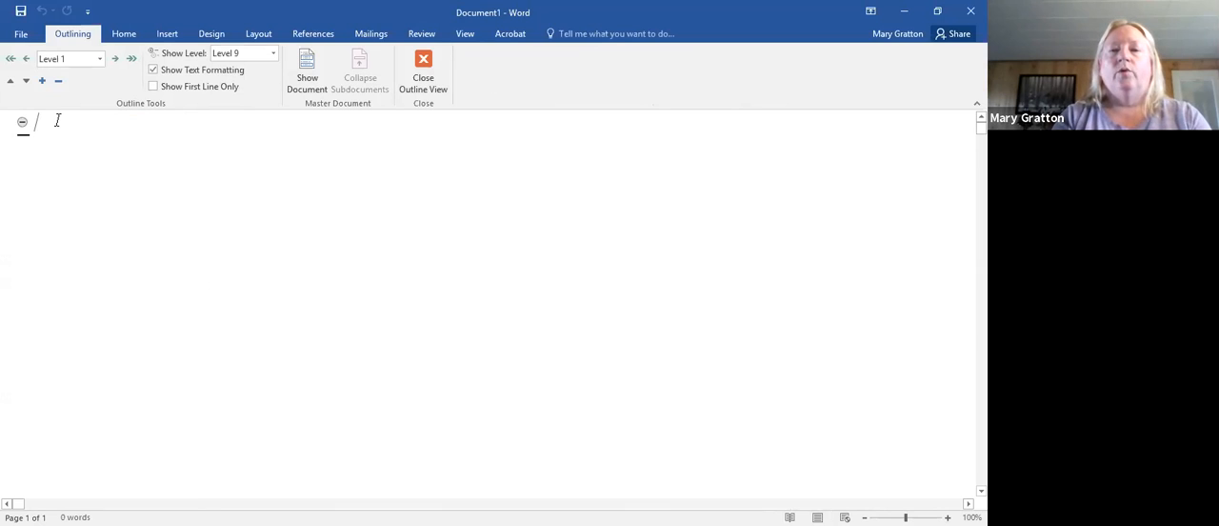
pyautogui.write('Toot')
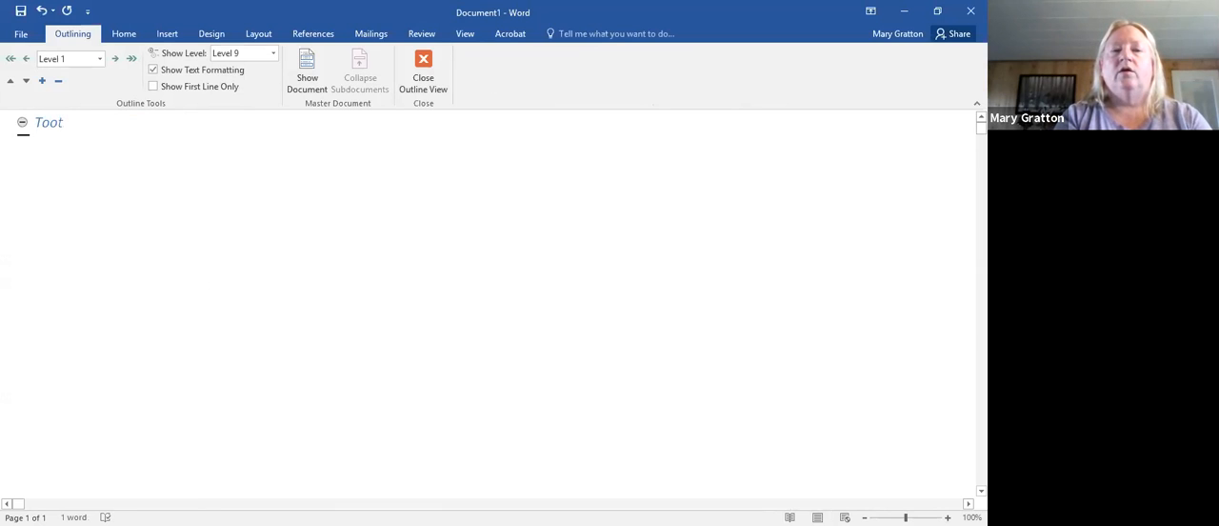
pyautogui.write('h AHe')
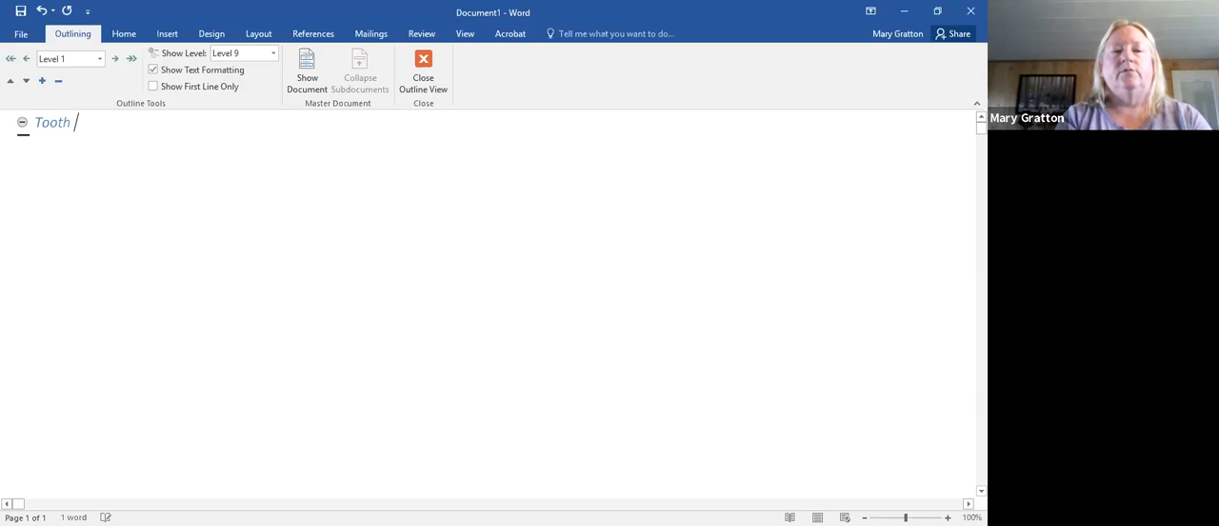
pyautogui.press('BackSpace')
pyautogui.press('BackSpace')
pyautogui.press('BackSpace')
pyautogui.write('Health')
pyautogui.press('Return')
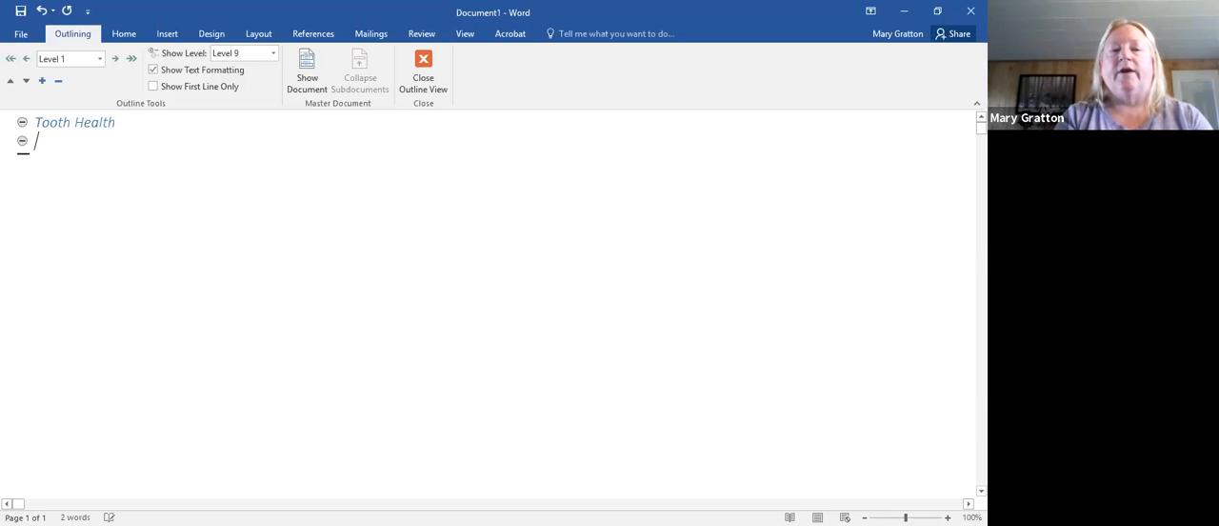
# - Add "Brushing" as the second Level 1 heading, under "Tooth Health"
pyautogui.write('Buri')
pyautogui.press('BackSpace')
pyautogui.press('BackSpace')
pyautogui.write('rus')
pyautogui.press('BackSpace')
pyautogui.press('BackSpace')
pyautogui.write('ushing')
pyautogui.press('Return')
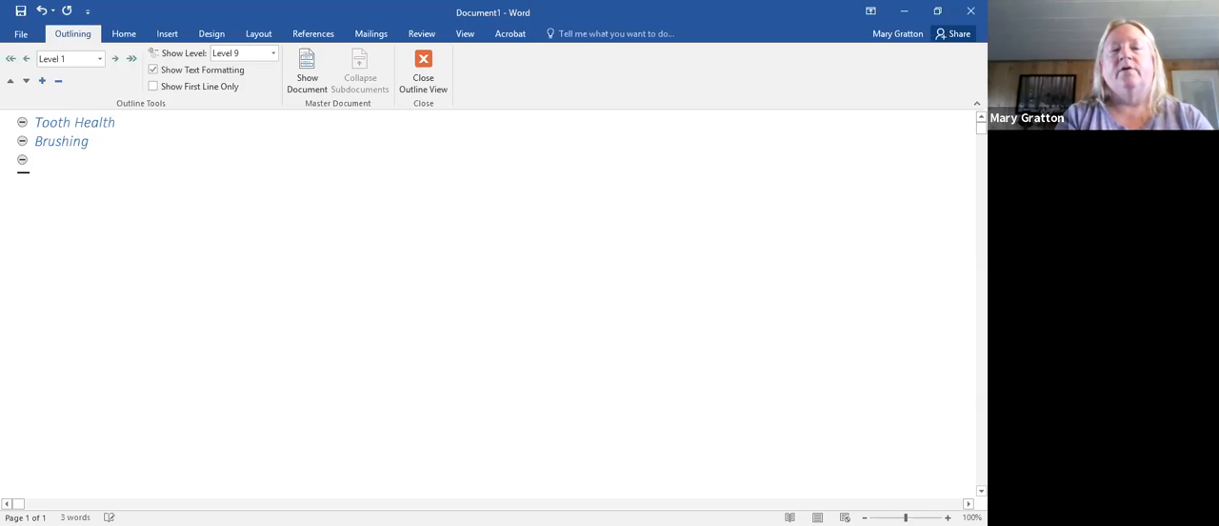
# - Add "Dental Check Ups" as the third Level 1 heading and close Outline view
pyautogui.write('Dent')
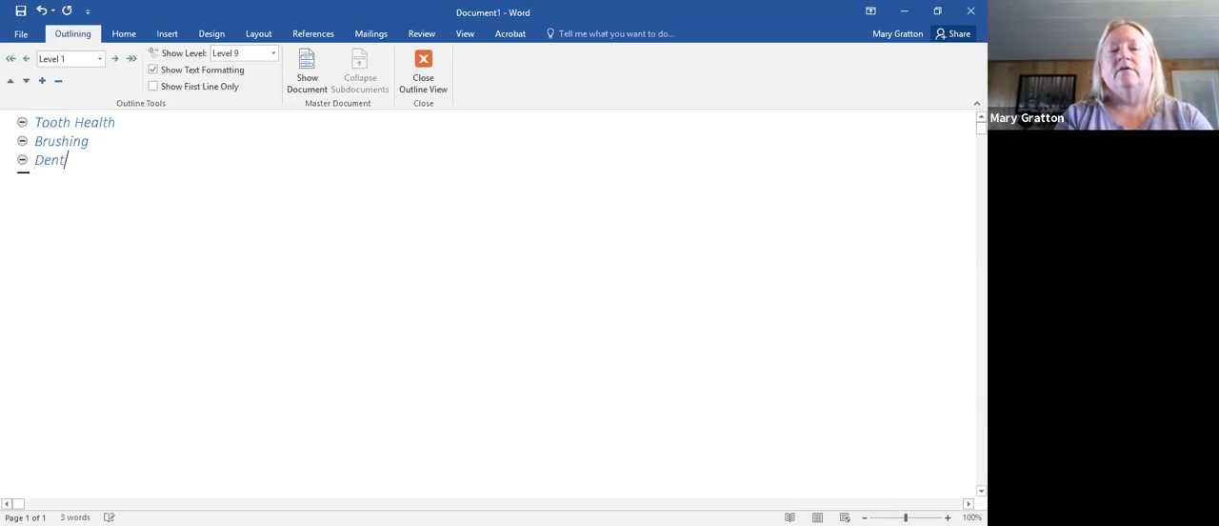
pyautogui.write('al Check ')
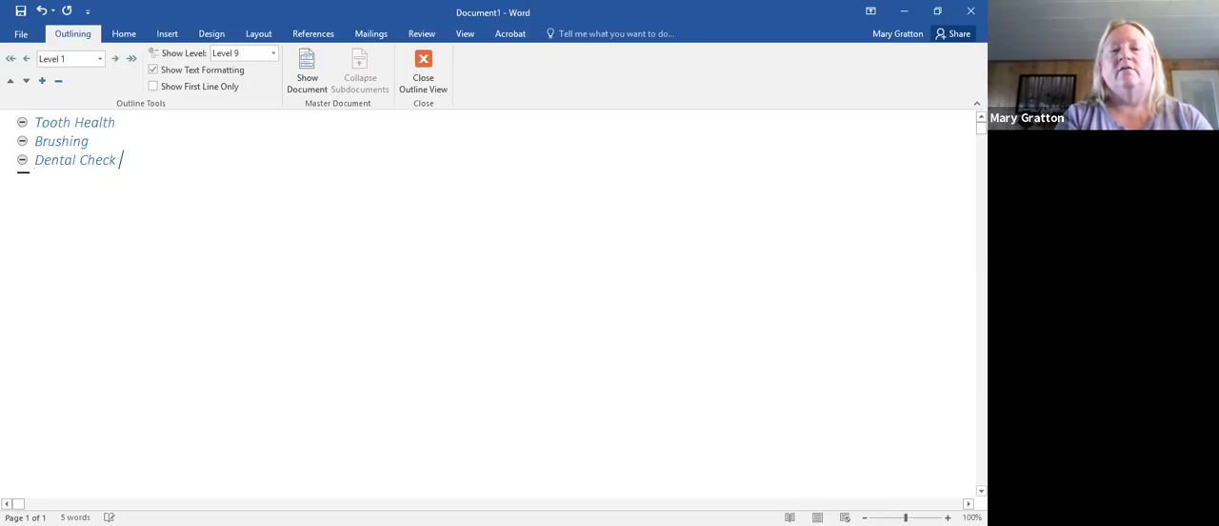
pyautogui.write('Ups')
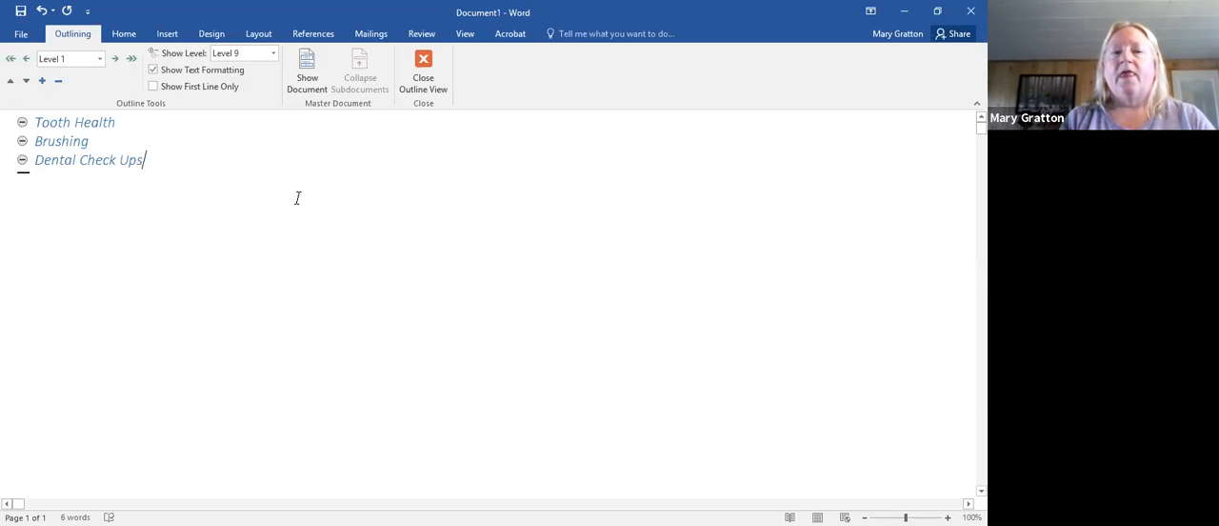
pyautogui.click(425, 77)
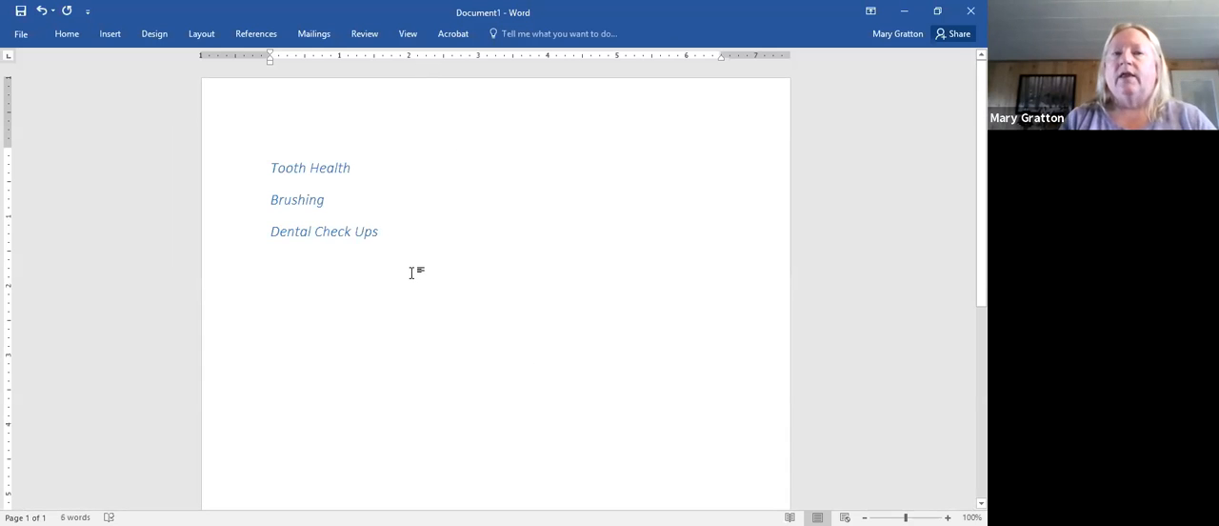
# - Select the three headings and apply a built-in style set with plain blue headings
pyautogui.click(156, 36)
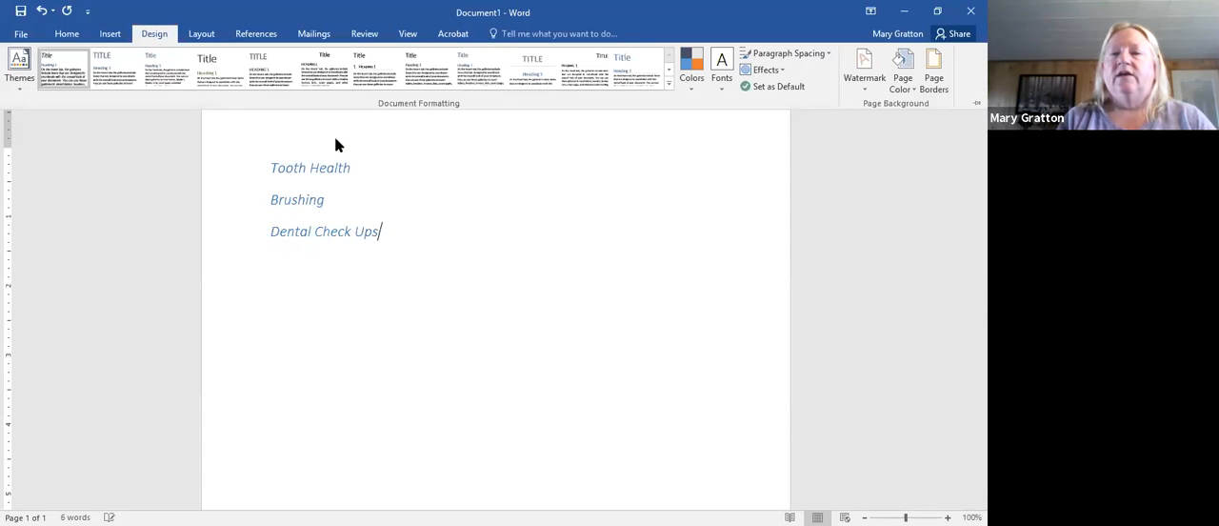
pyautogui.click(267, 168)
pyautogui.moveTo(333, 199); pyautogui.dragTo(473, 272)
pyautogui.click(163, 36)
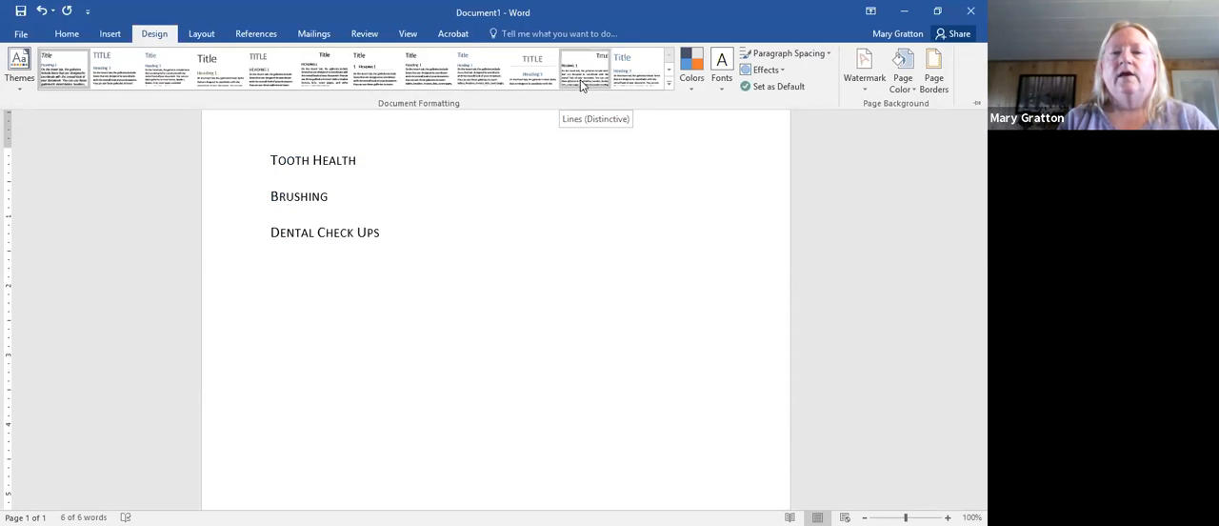
pyautogui.click(492, 80)
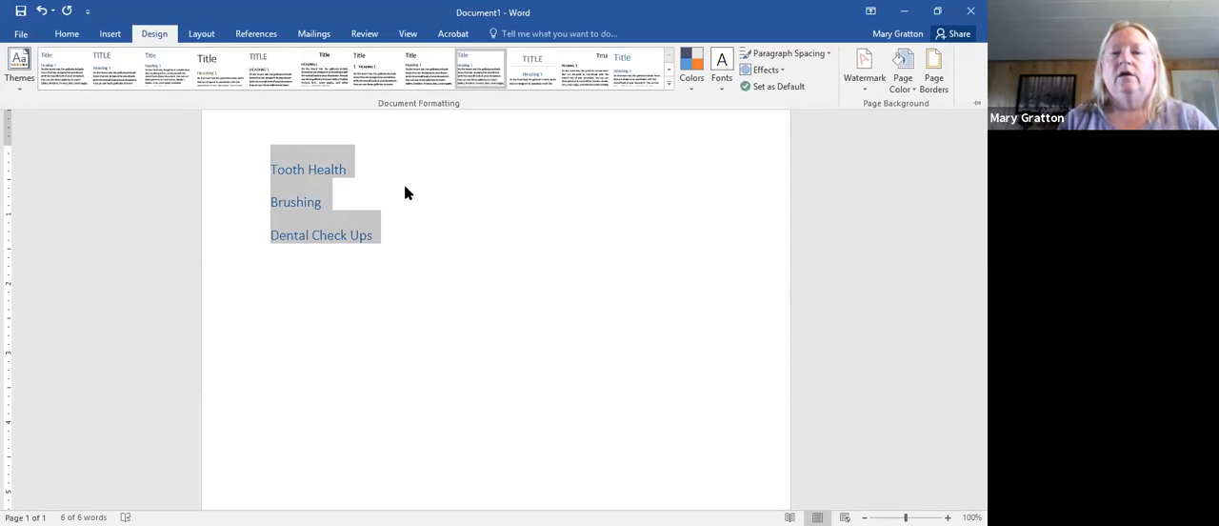
pyautogui.click(512, 257)
# - Reopen Outline view, toggle the master document display on and off, and close Outline view
pyautogui.click(361, 34)
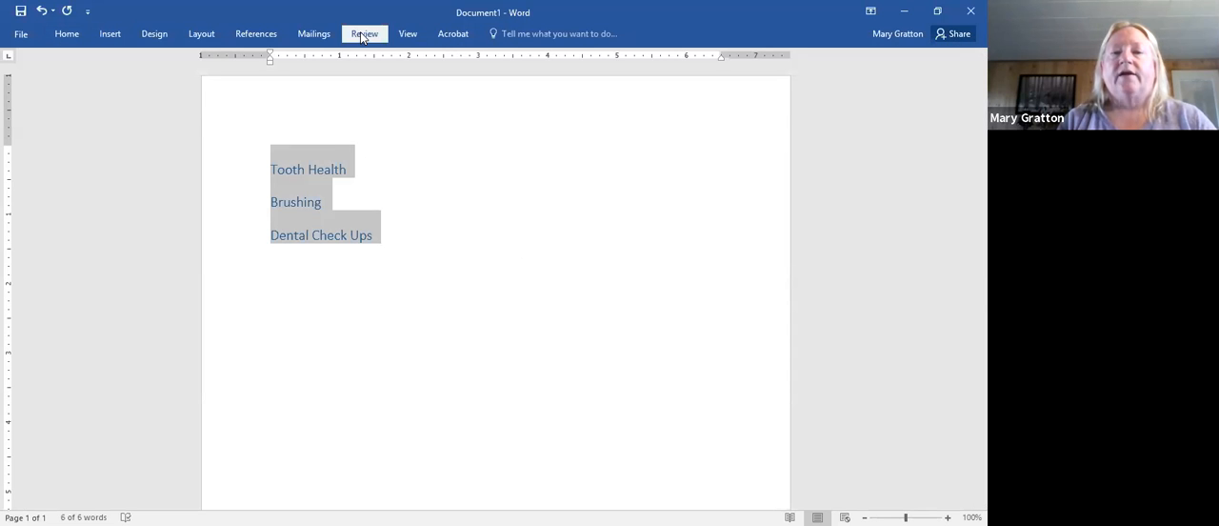
pyautogui.click(408, 34)
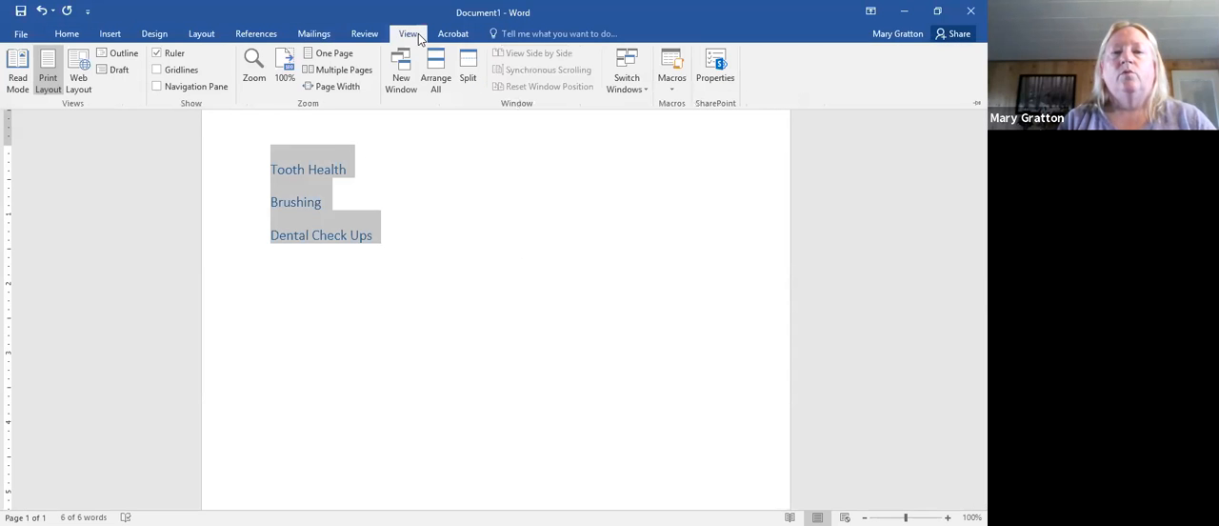
pyautogui.click(108, 57)
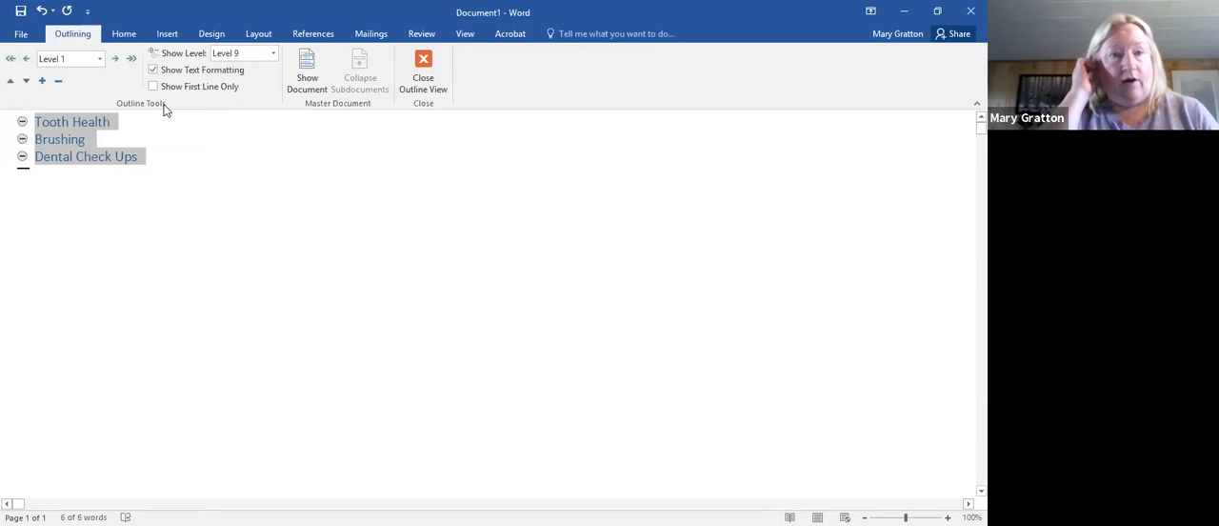
pyautogui.click(310, 65)
pyautogui.click(309, 65)
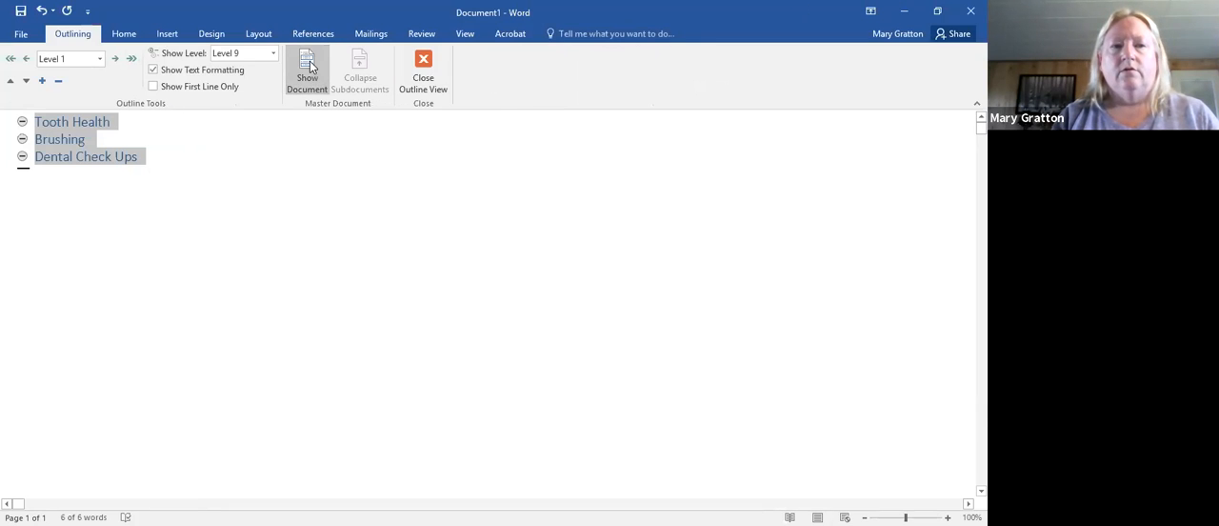
pyautogui.click(423, 71)
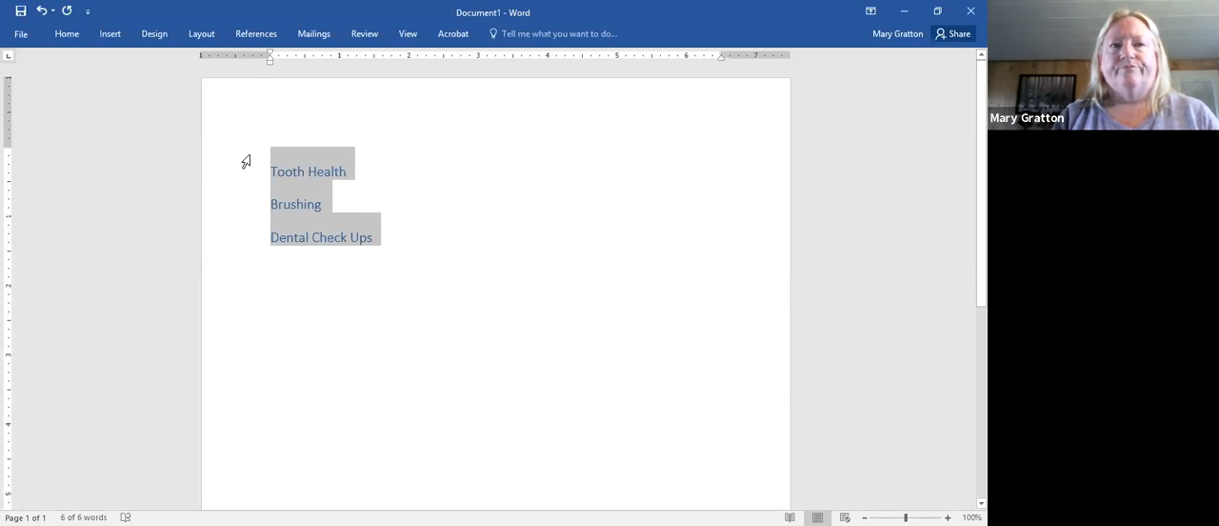
# - Apply the built-in style set that shows headings as white capitals on solid blue bands
pyautogui.click(152, 45)
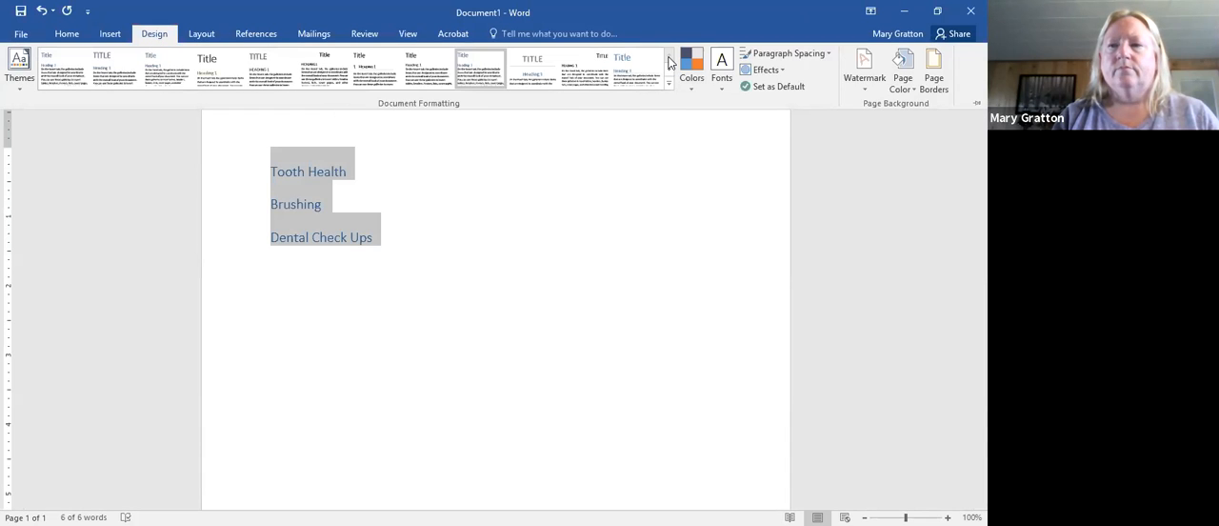
pyautogui.click(111, 34)
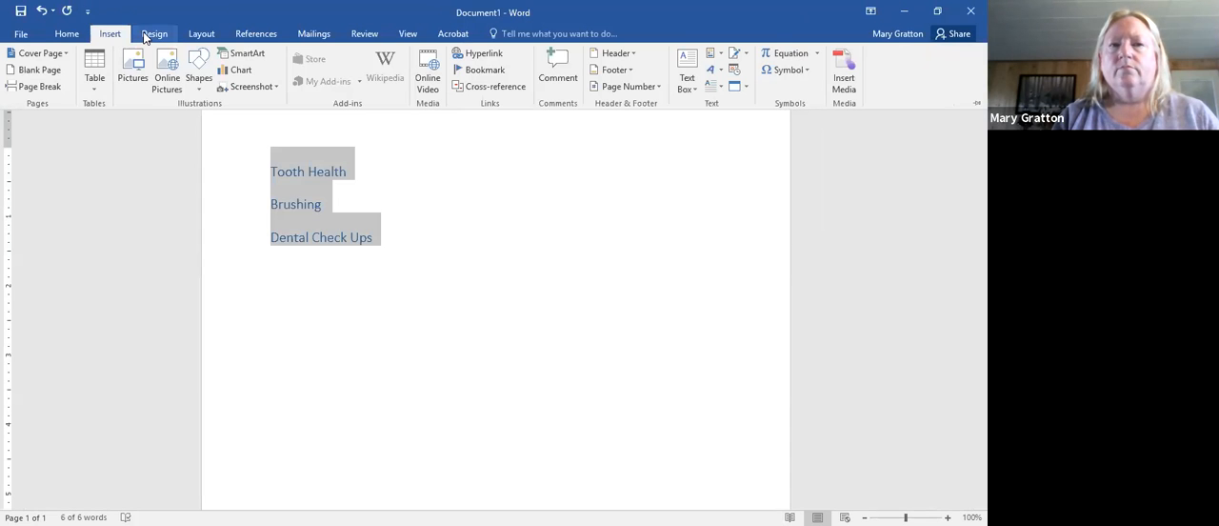
pyautogui.click(195, 34)
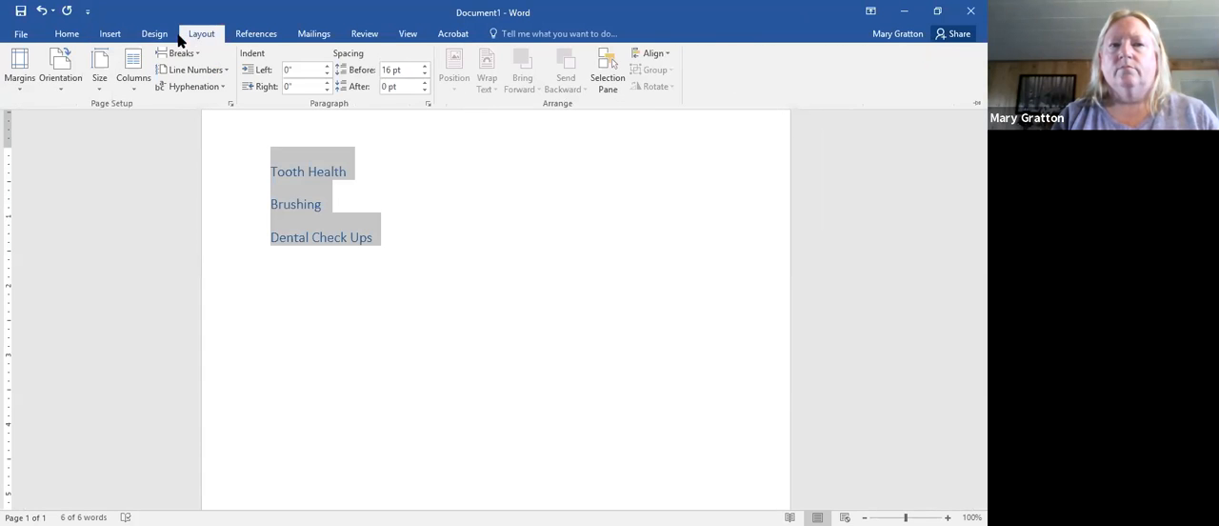
pyautogui.click(151, 36)
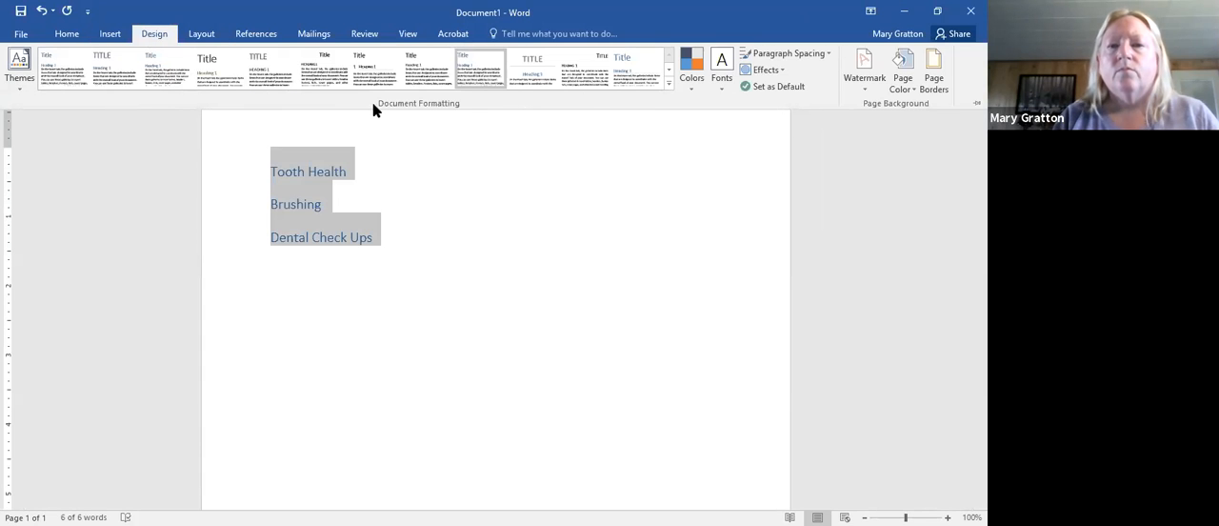
pyautogui.click(669, 86)
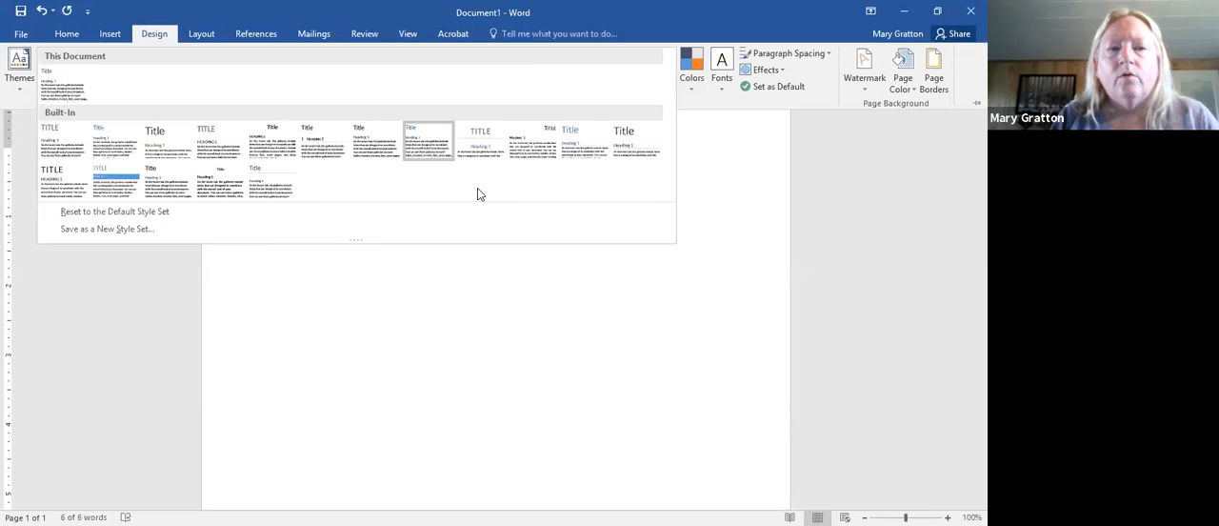
pyautogui.click(118, 187)
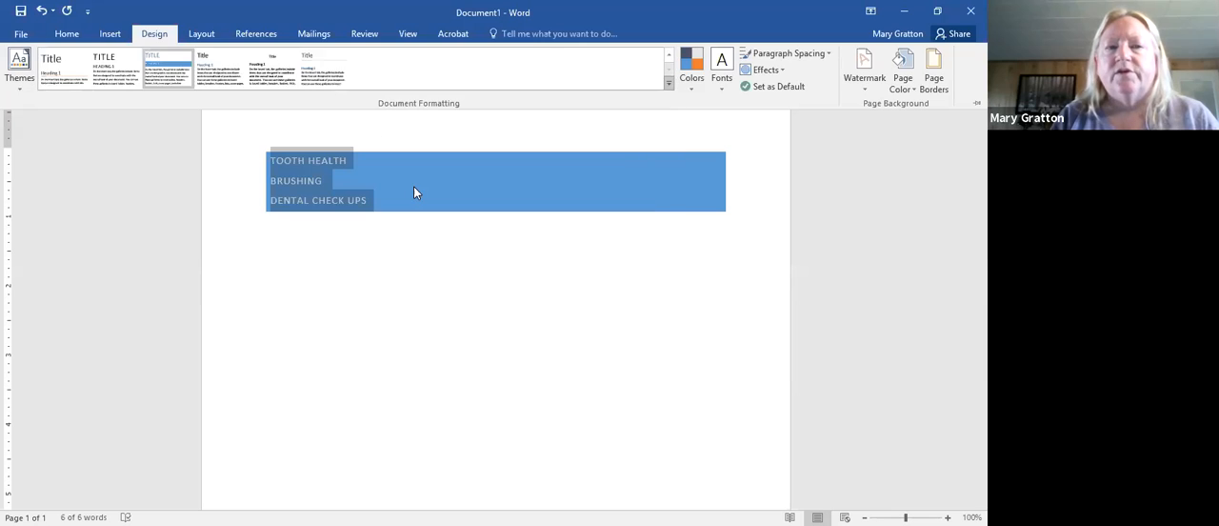
pyautogui.click(413, 192)
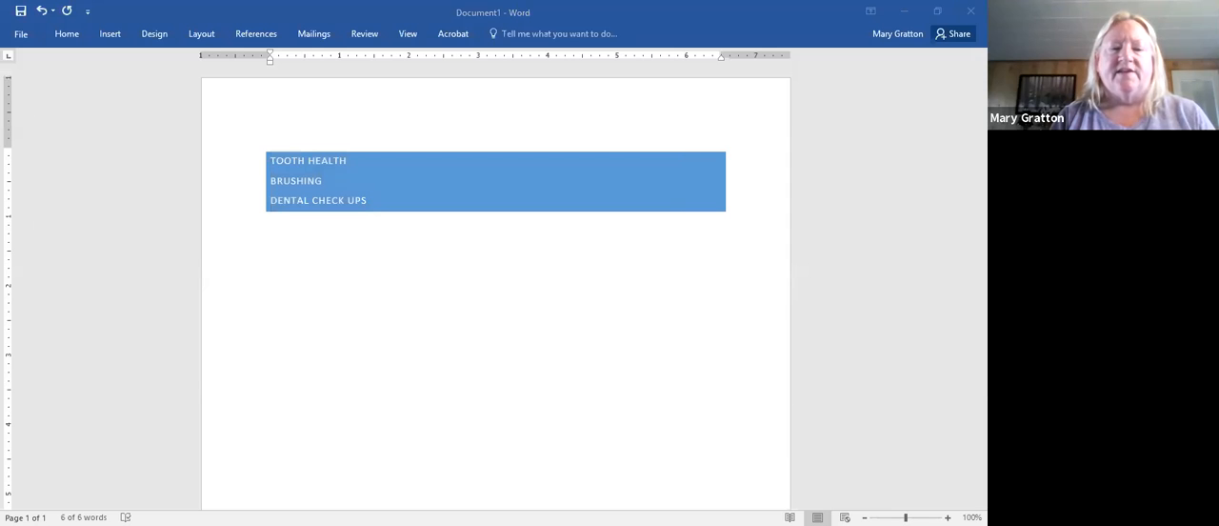
# - Switch to the "Sample for Oultine" document and display it in Outline view
pyautogui.click(761, 210)
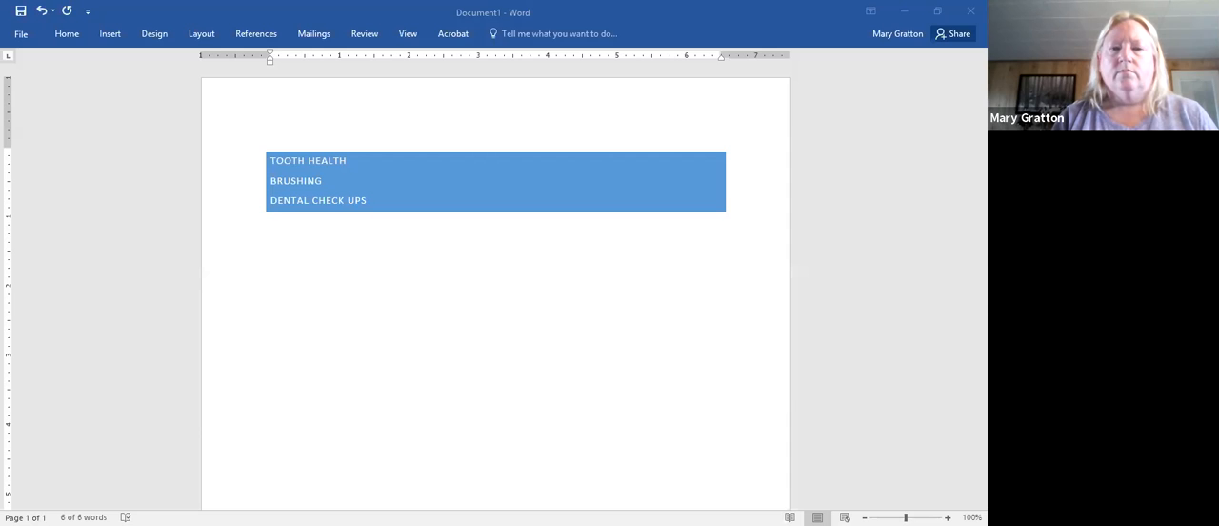
pyautogui.hotkey('alt', 'Tab')
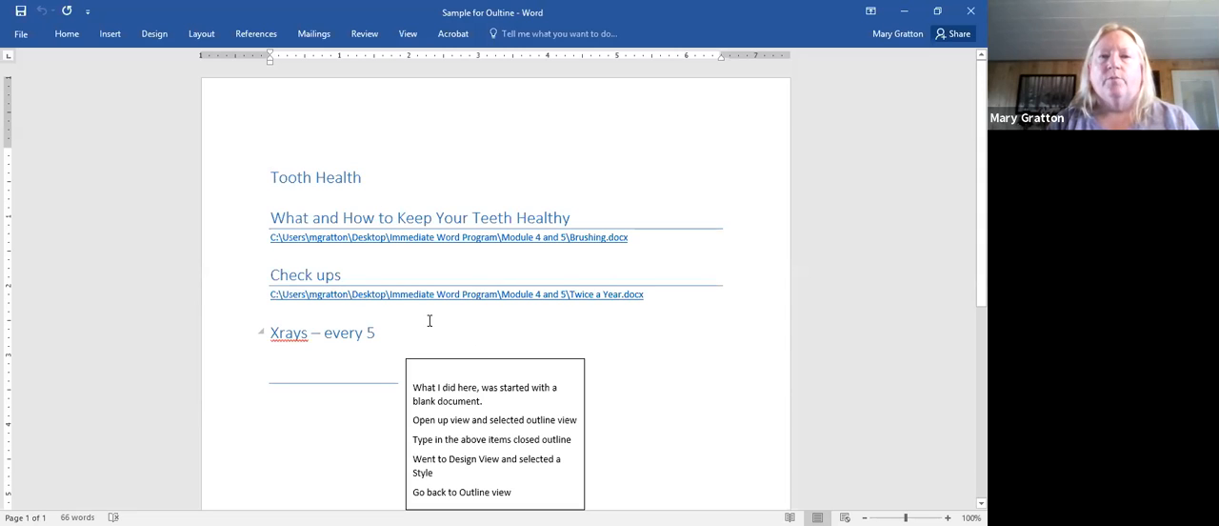
pyautogui.click(400, 36)
pyautogui.click(115, 54)
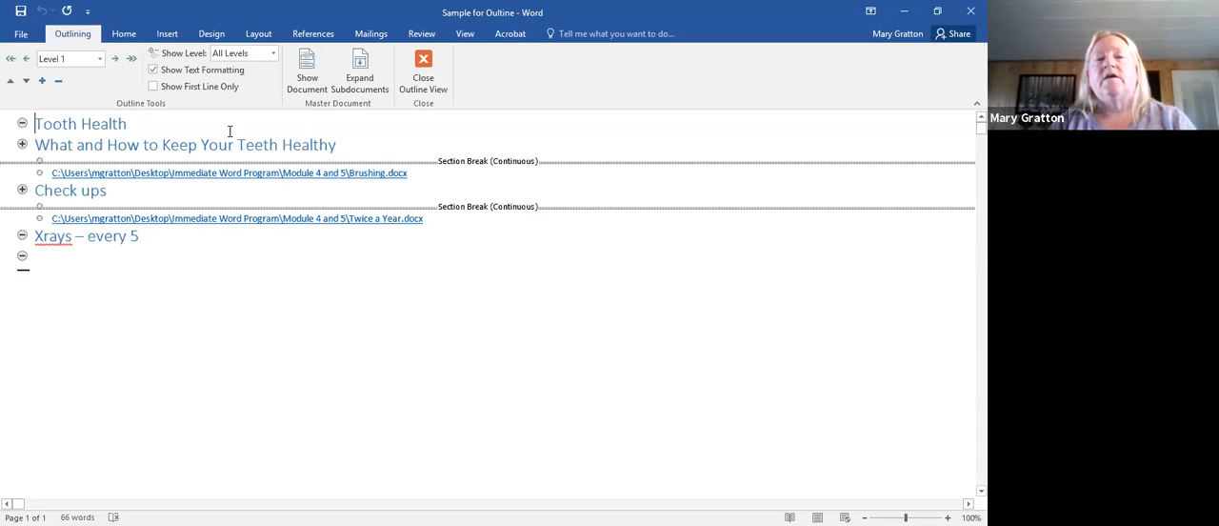
# - Return the sample document from Outline view to Print Layout view
pyautogui.click(122, 37)
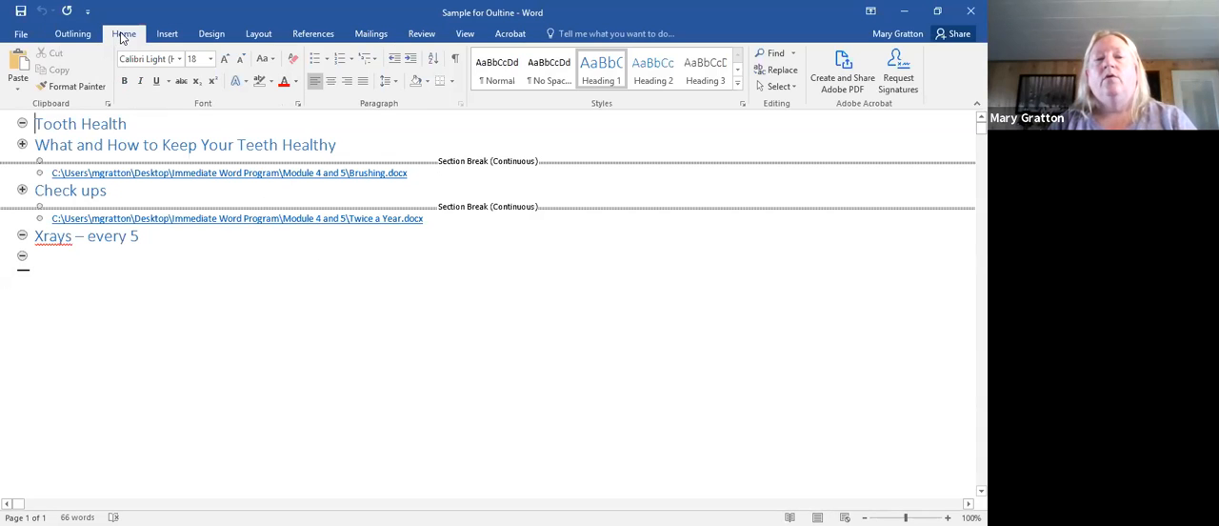
pyautogui.click(465, 36)
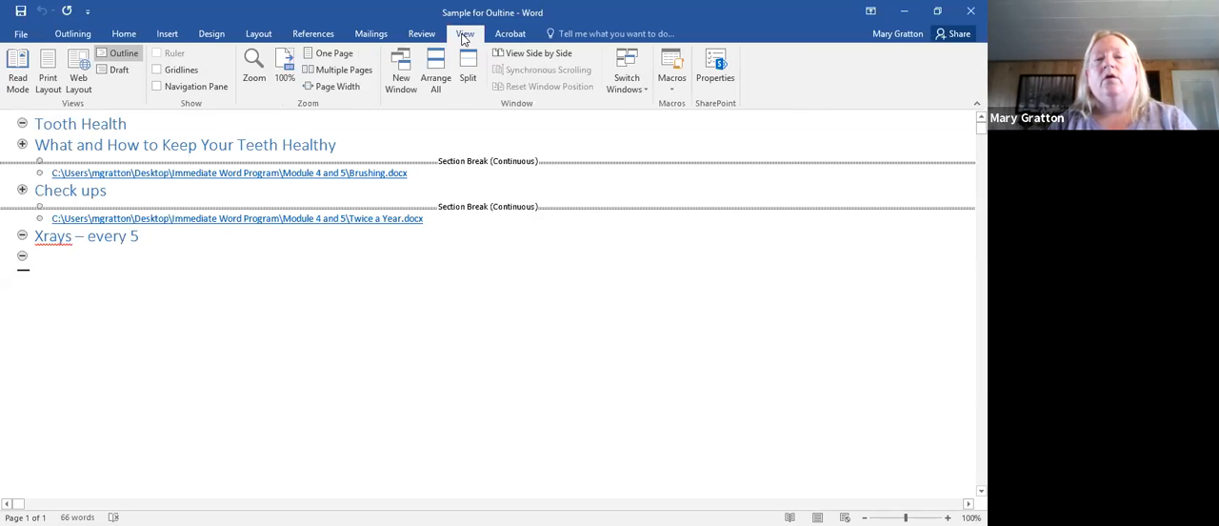
pyautogui.click(132, 58)
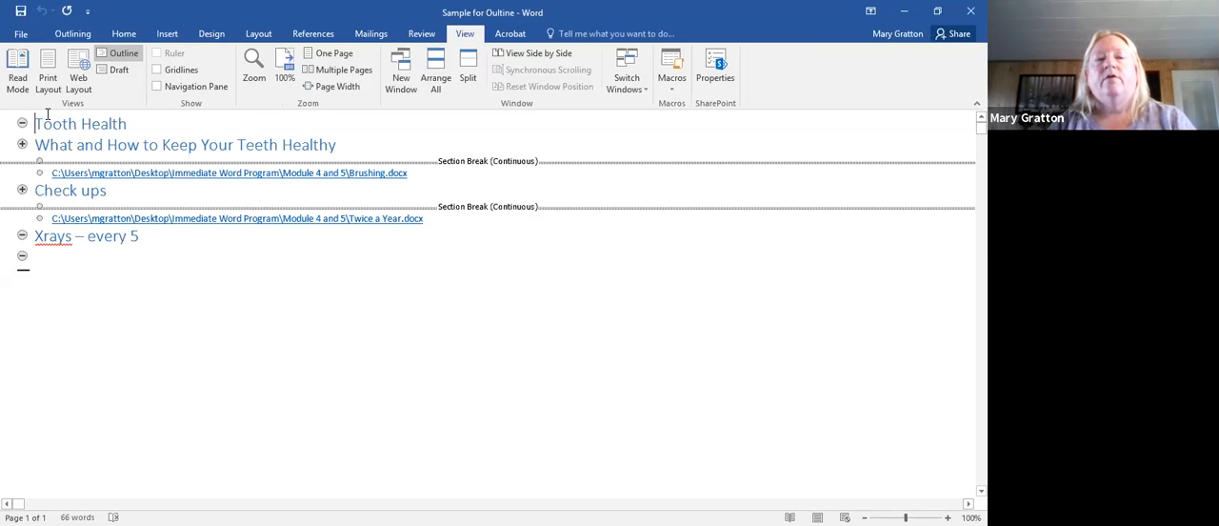
pyautogui.click(46, 80)
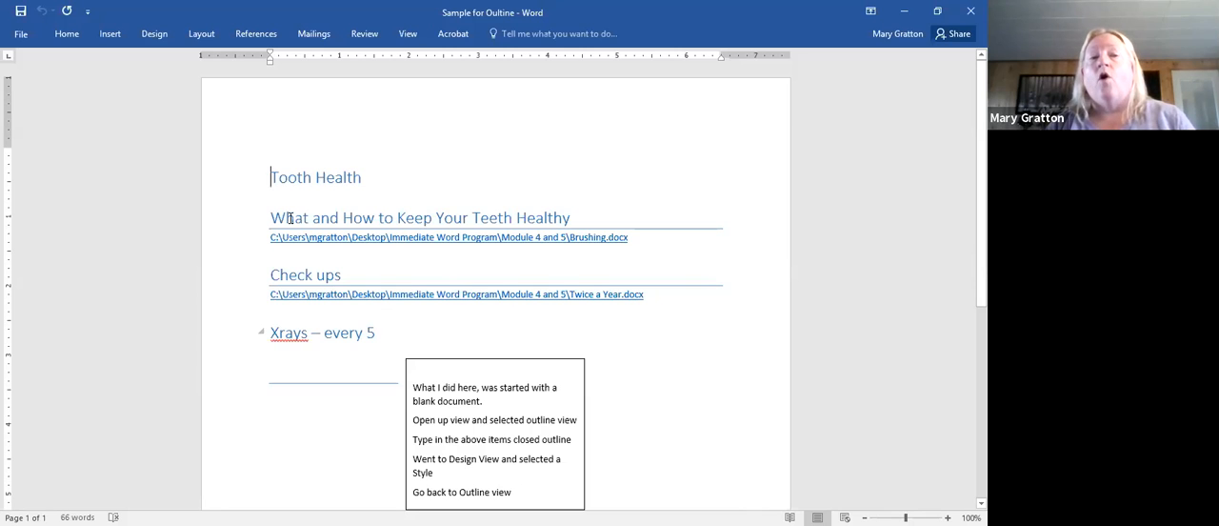
pyautogui.click(76, 38)
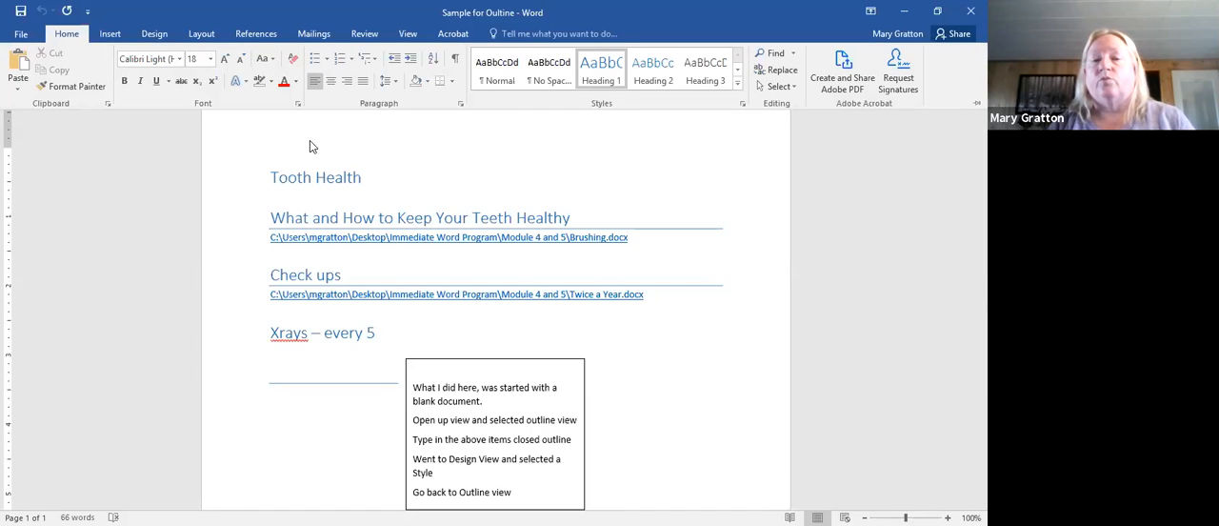
pyautogui.click(271, 181)
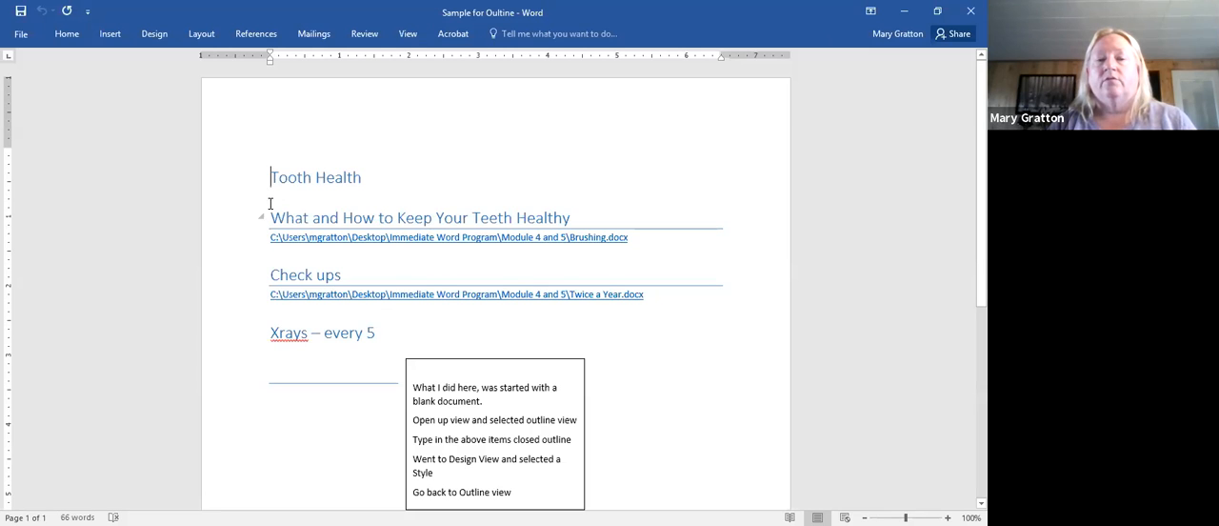
pyautogui.click(404, 34)
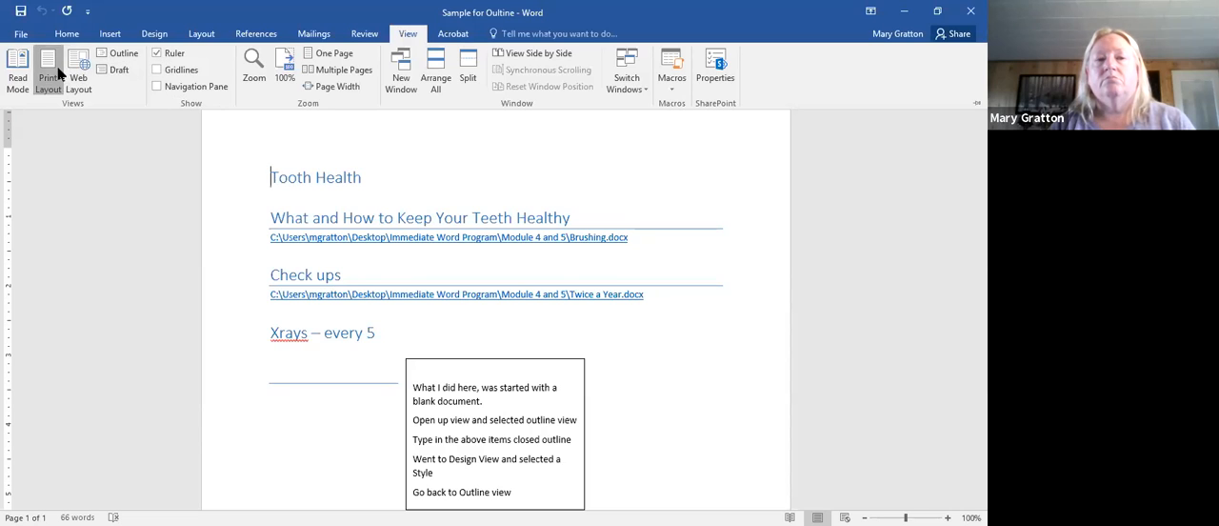
pyautogui.hotkey('ctrl', 'F1')
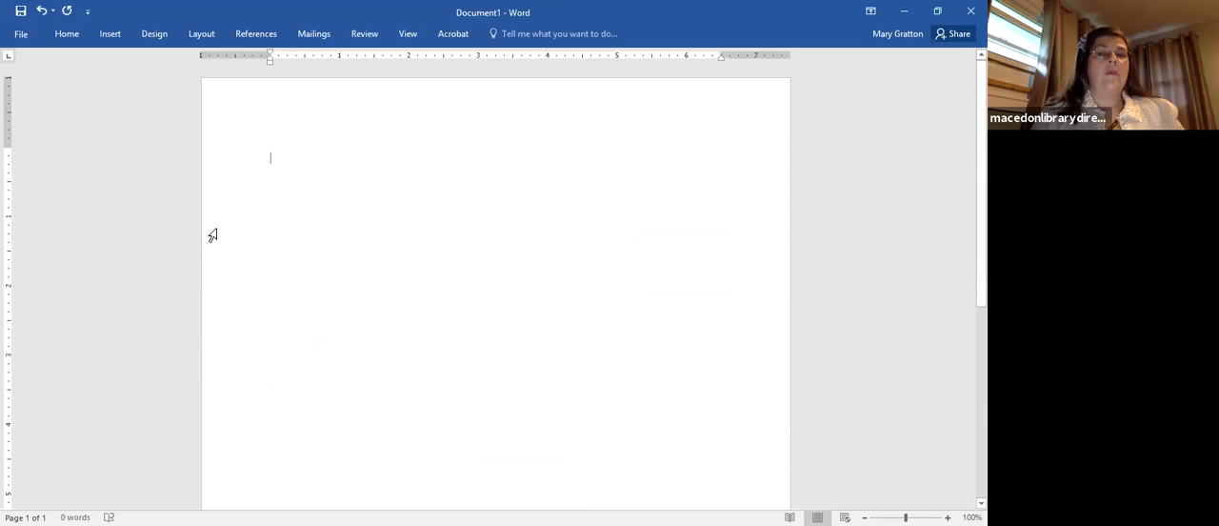
# - Enter Carrots, Onions and Potatoes on separate lines of the blank document, correcting the misspelled Onions
pyautogui.write('Carrot')
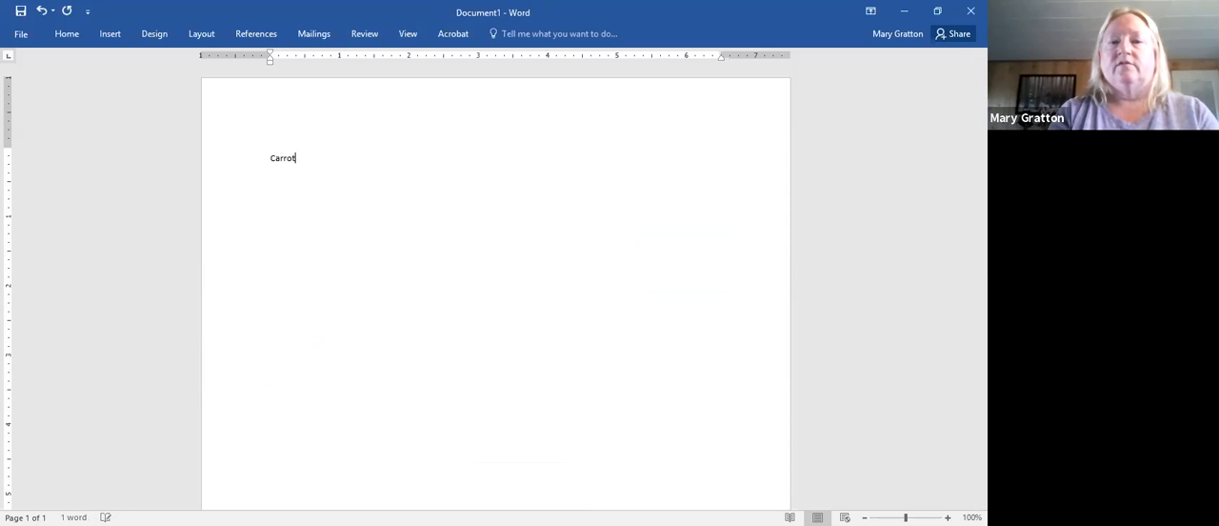
pyautogui.write('s')
pyautogui.press('Return')
pyautogui.write('O')
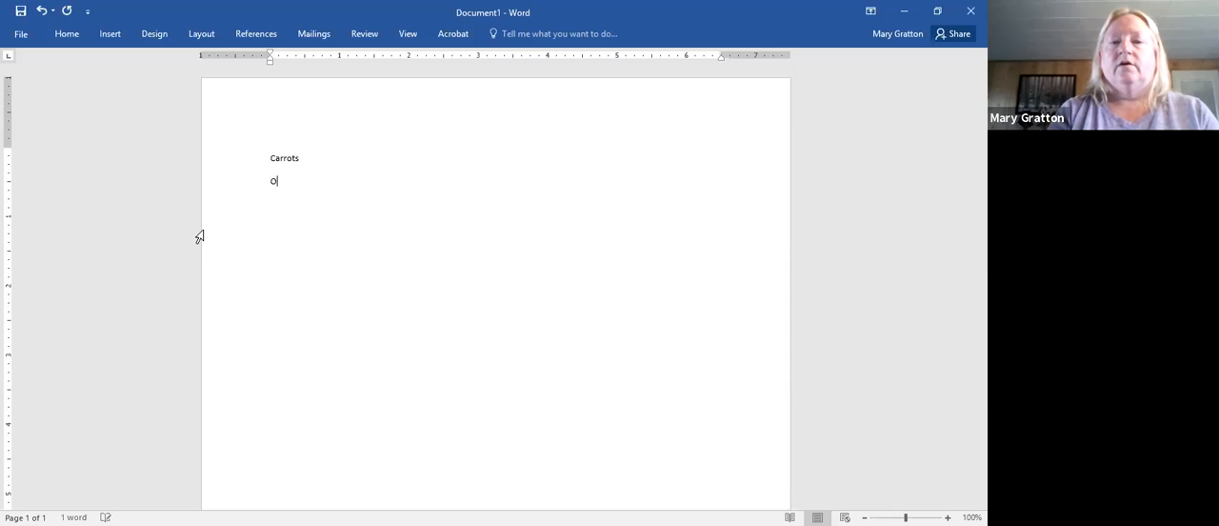
pyautogui.write('niions')
pyautogui.press('Return')
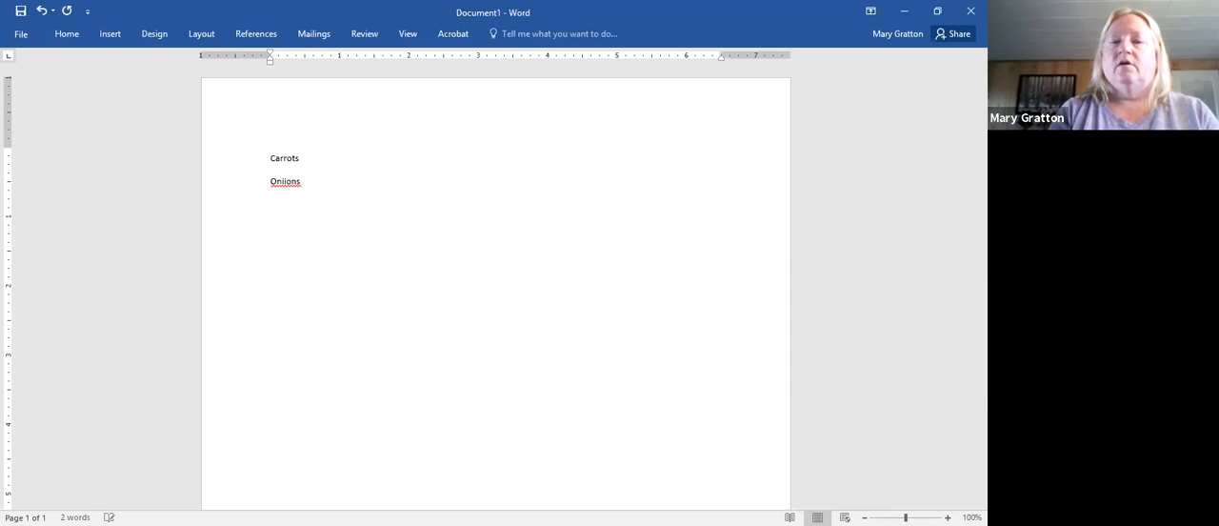
pyautogui.write('Potato')
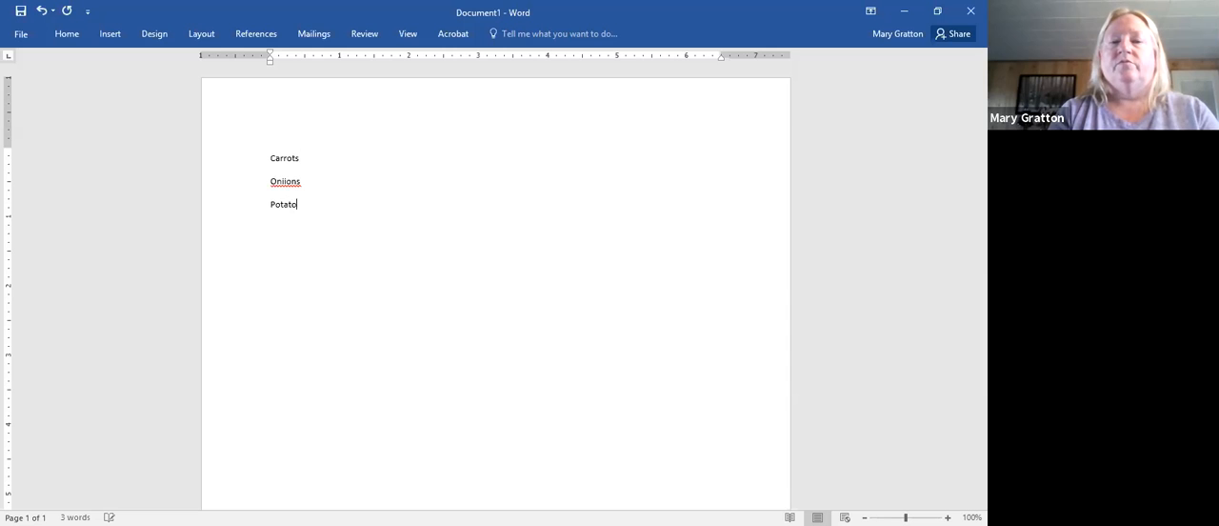
pyautogui.write('es')
pyautogui.press('Return')
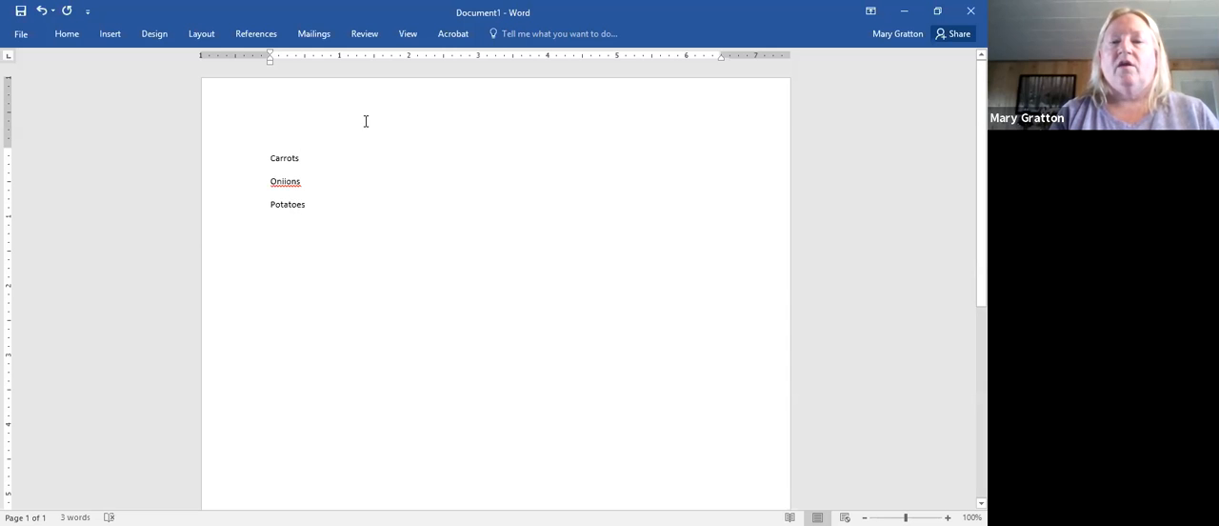
pyautogui.click(279, 184)
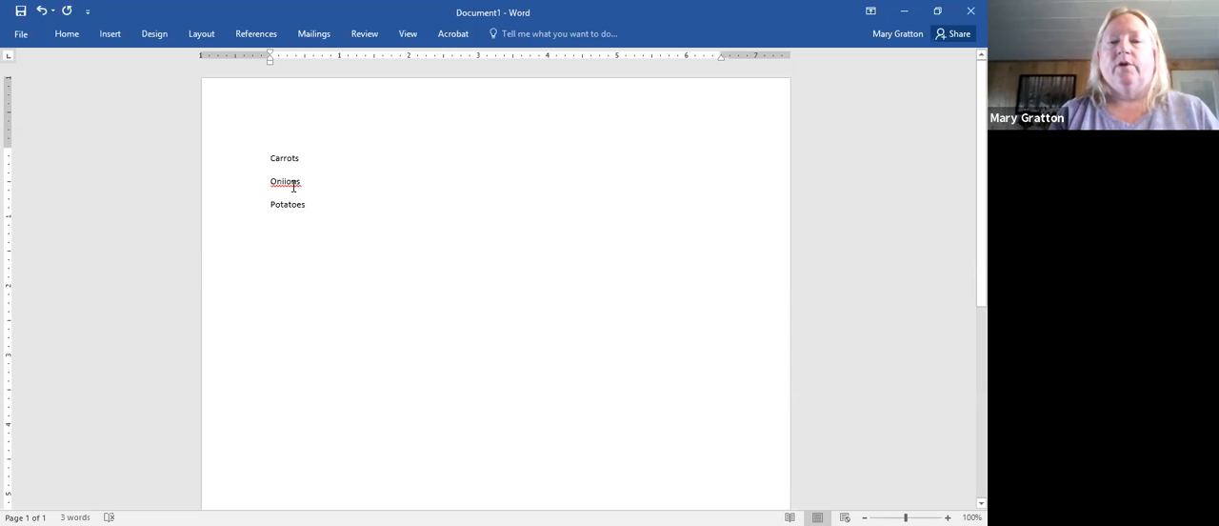
pyautogui.press('BackSpace')
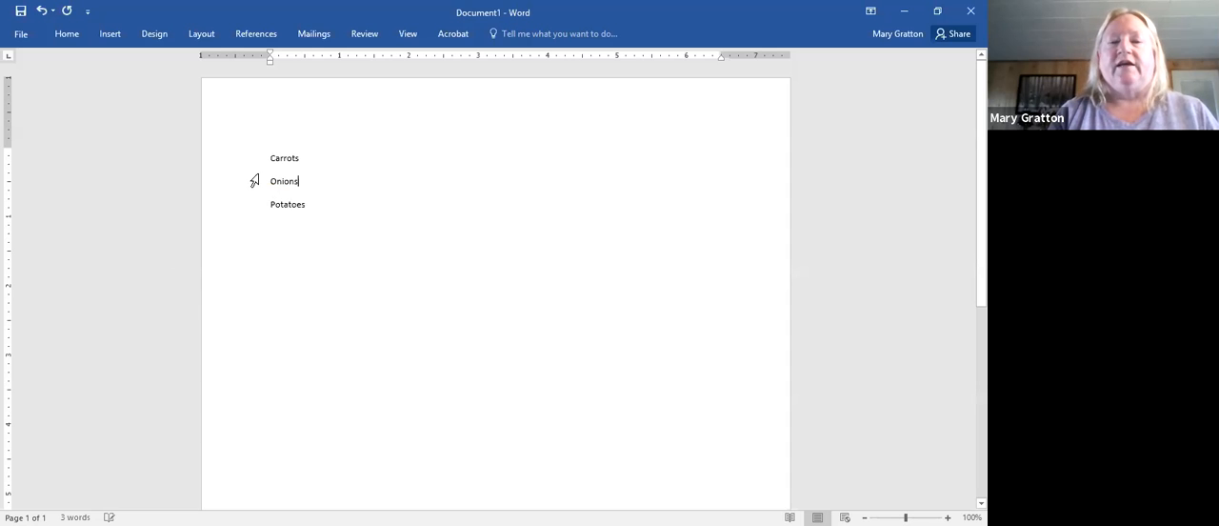
# - Turn the Carrots, Onions and Potatoes lines into a numbered list
pyautogui.moveTo(253, 164); pyautogui.dragTo(255, 233)
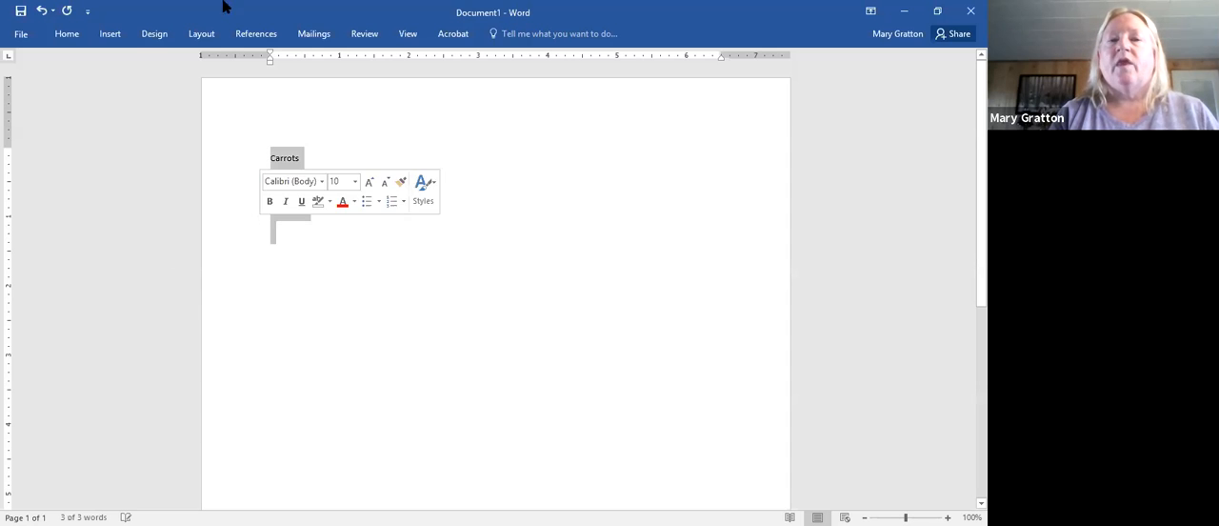
pyautogui.click(68, 34)
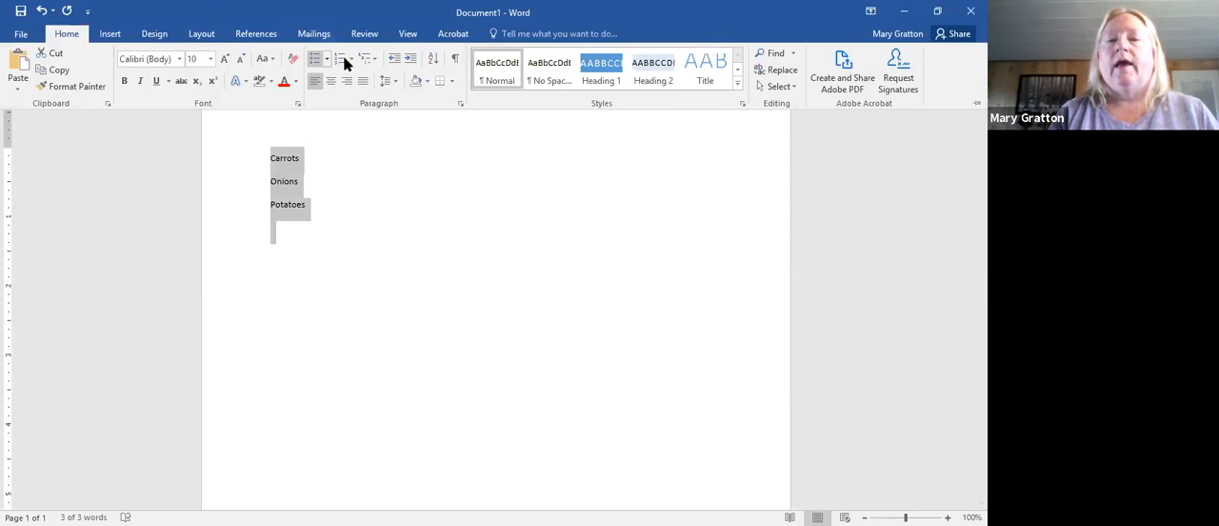
pyautogui.click(342, 59)
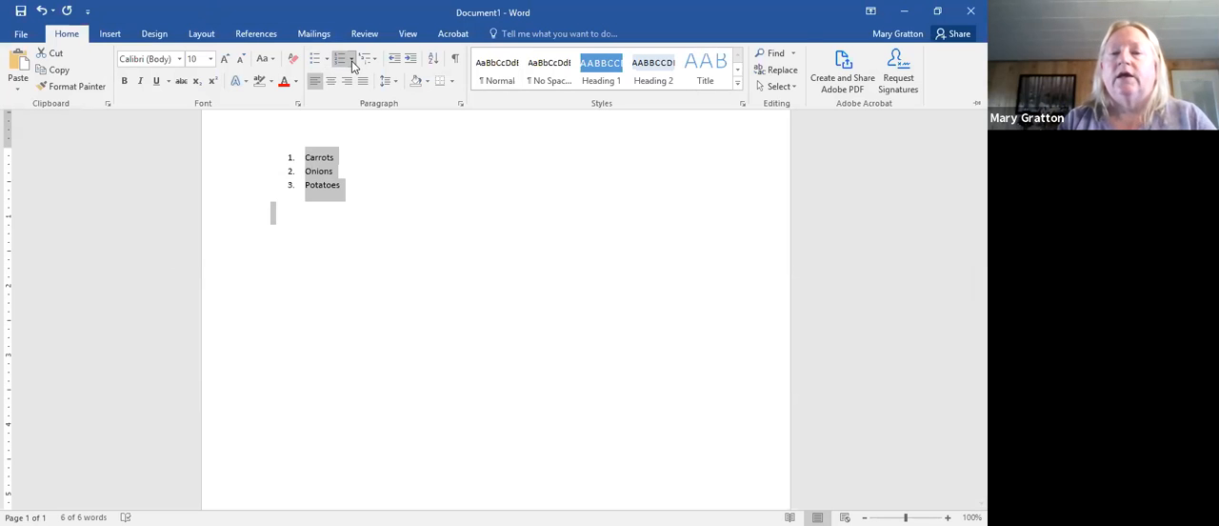
# - Try the 1) 2) 3) numbering format on the vegetable list, followed by the A. B. C. format
pyautogui.click(352, 60)
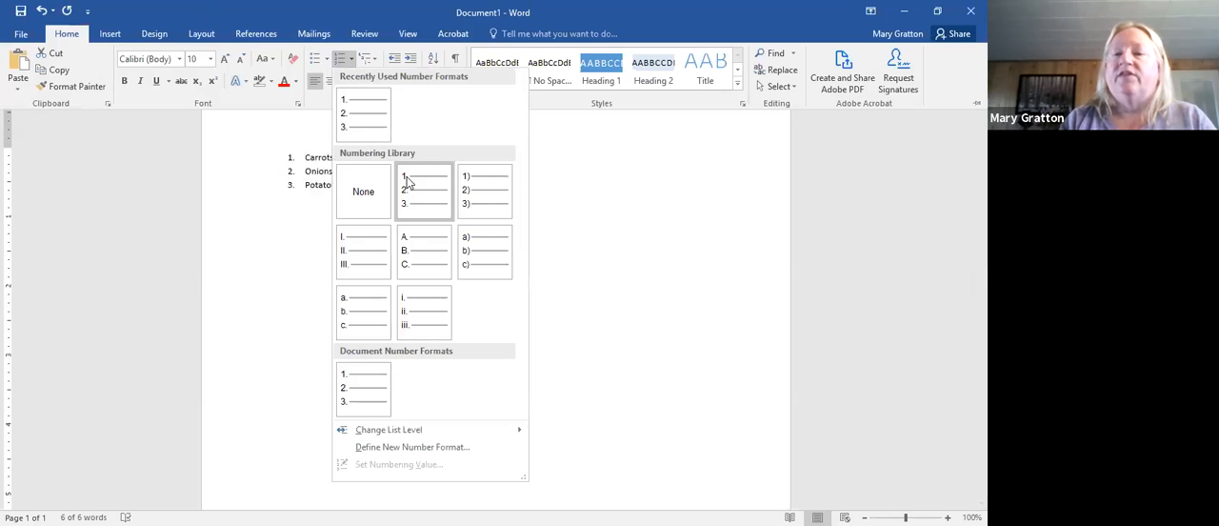
pyautogui.click(484, 199)
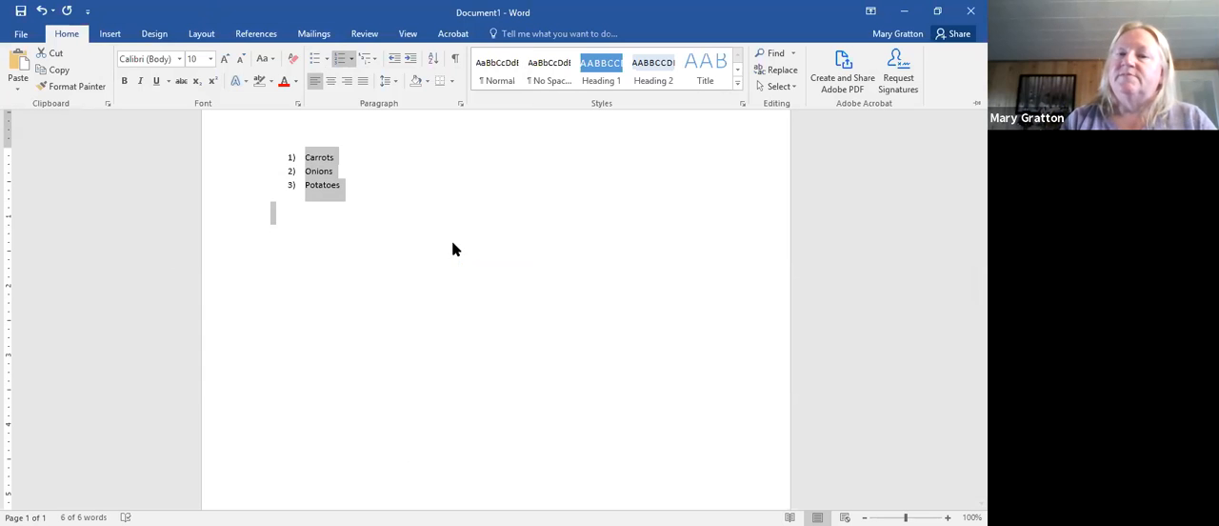
pyautogui.click(350, 59)
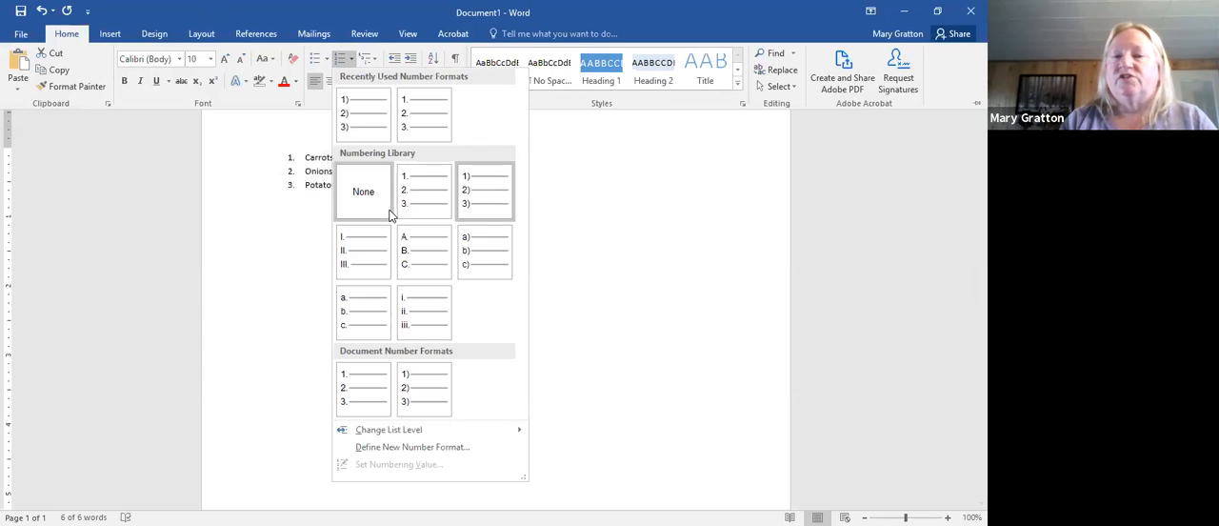
pyautogui.click(419, 268)
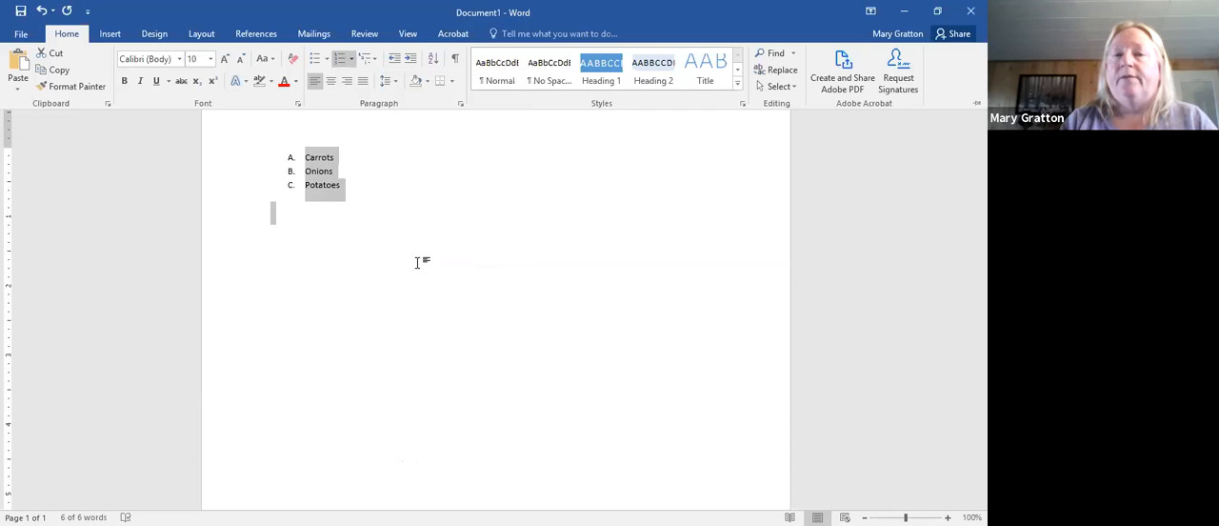
# - Number the vegetable list with uppercase Roman numerals (I. II. III.)
pyautogui.click(351, 59)
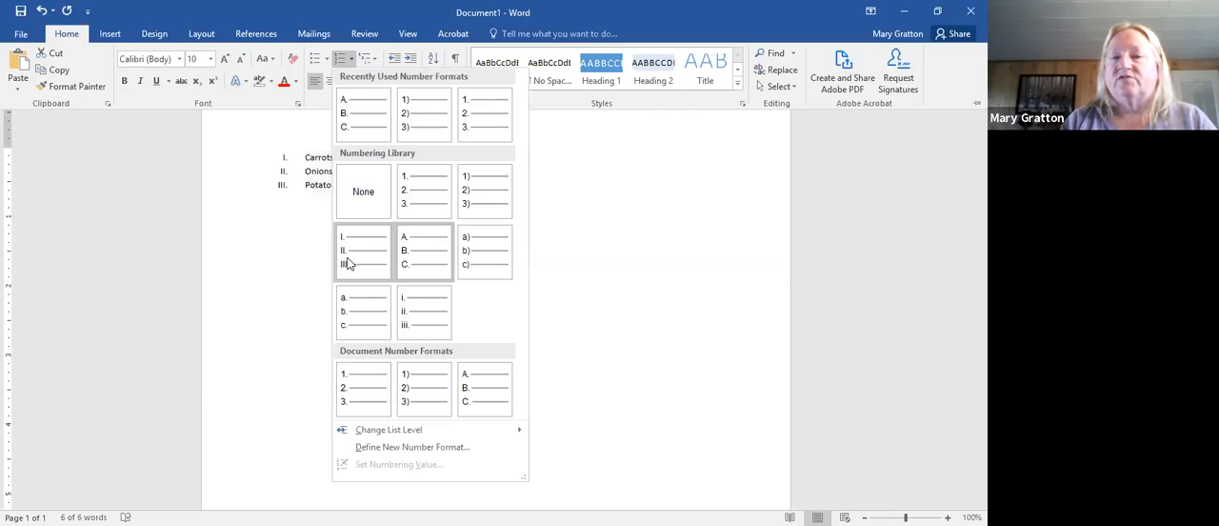
pyautogui.click(349, 264)
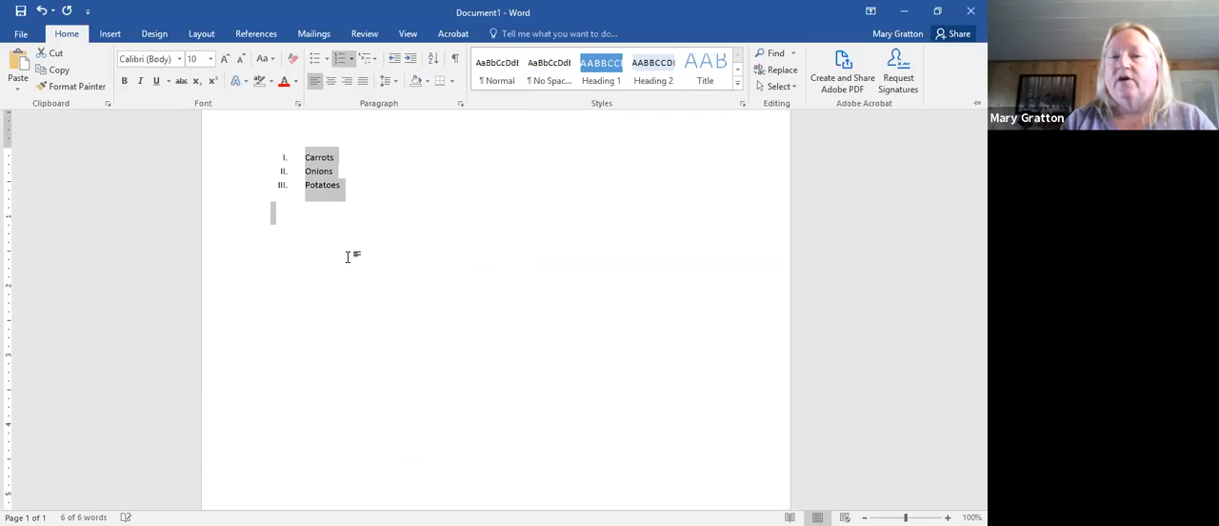
pyautogui.hotkey('ctrl', 'F1')
# - Insert Strawberries as a new numbered item directly after Carrots
pyautogui.click(339, 164)
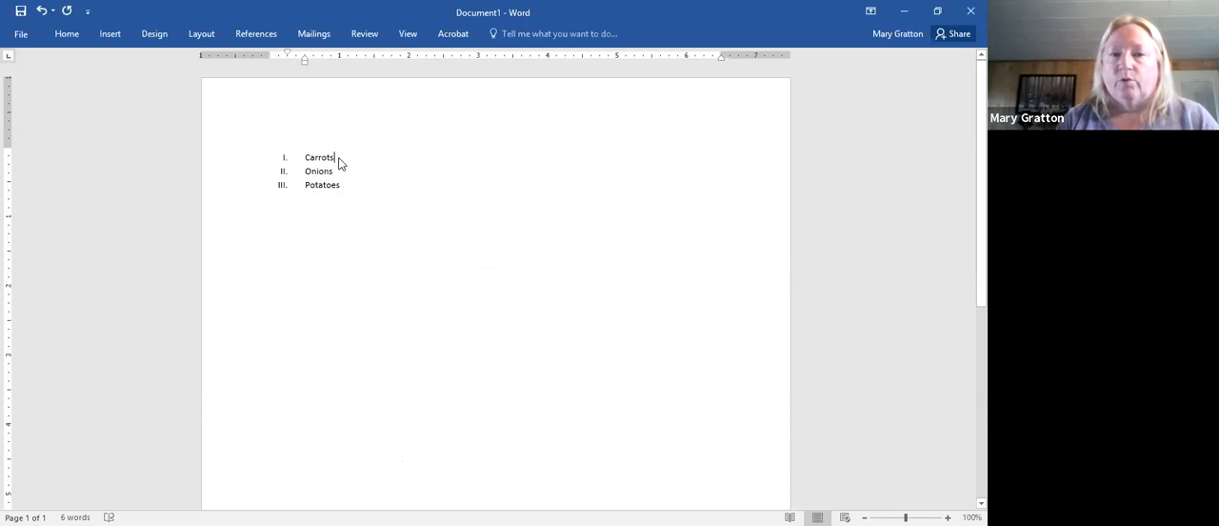
pyautogui.press('Return')
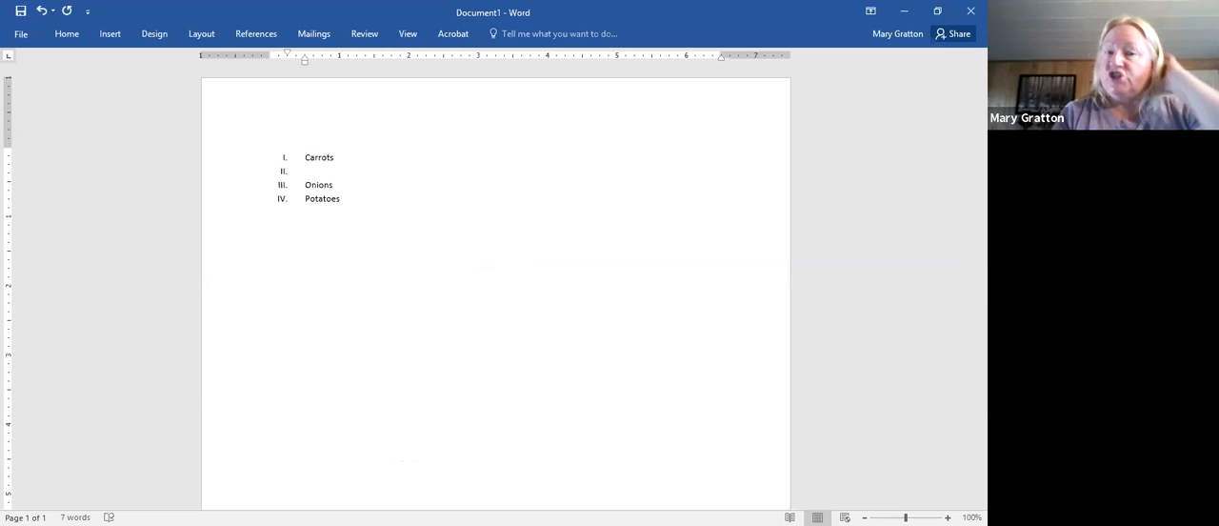
pyautogui.write('St')
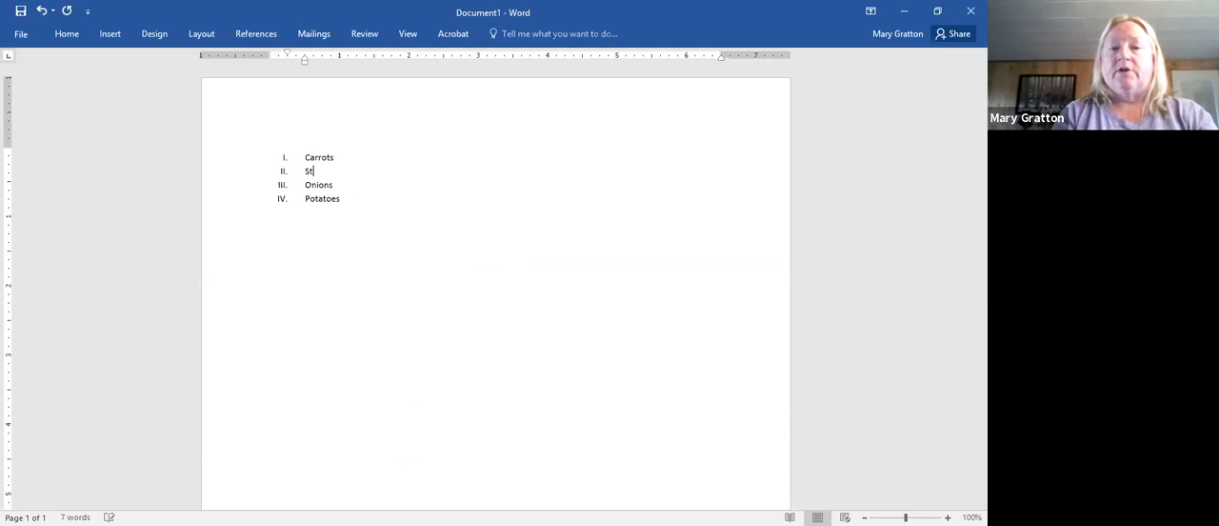
pyautogui.write('rawberri')
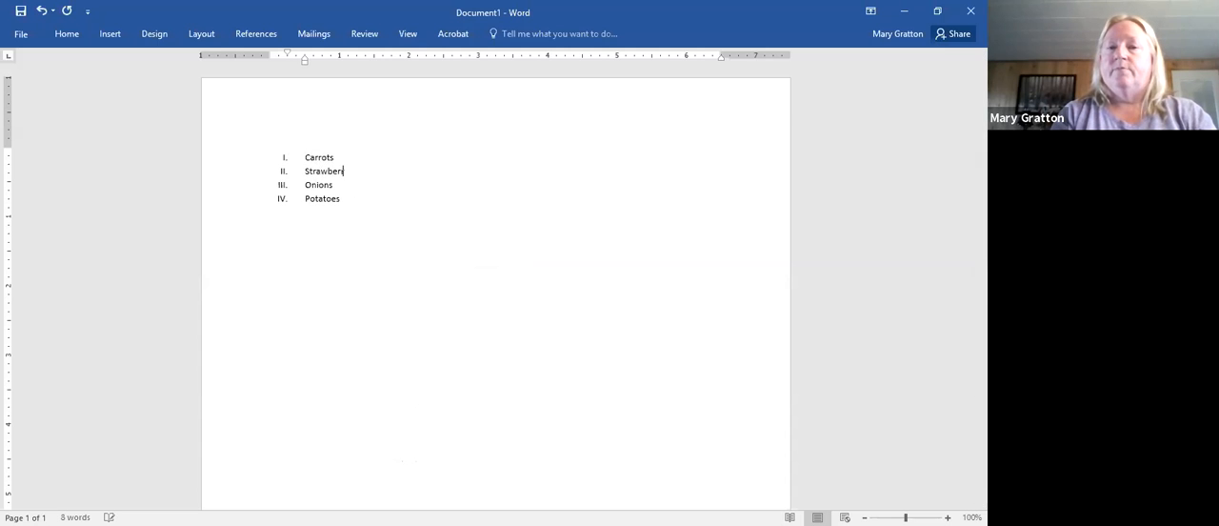
pyautogui.write('es')
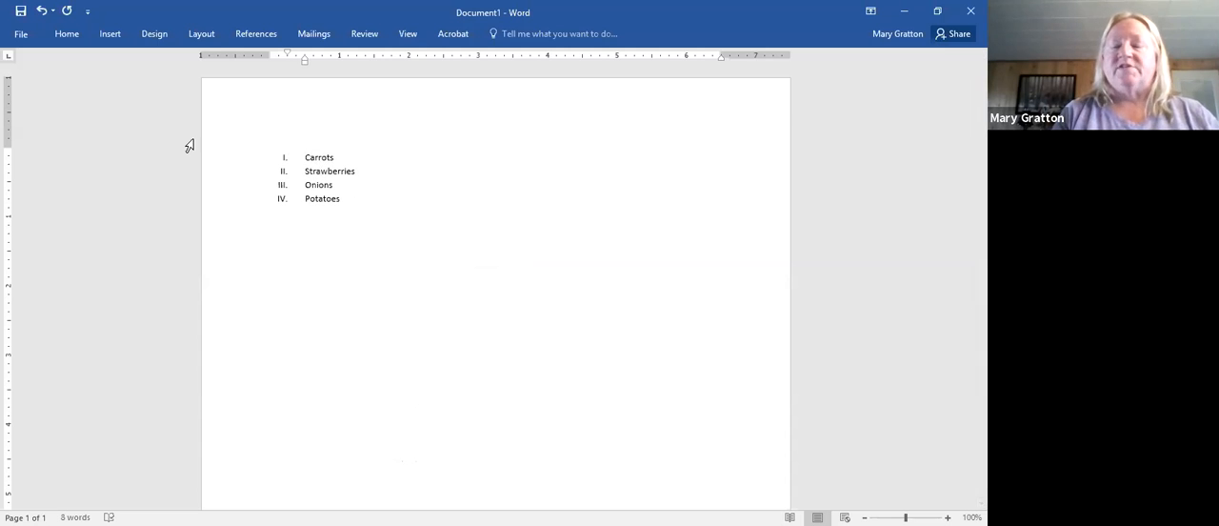
pyautogui.click(283, 185)
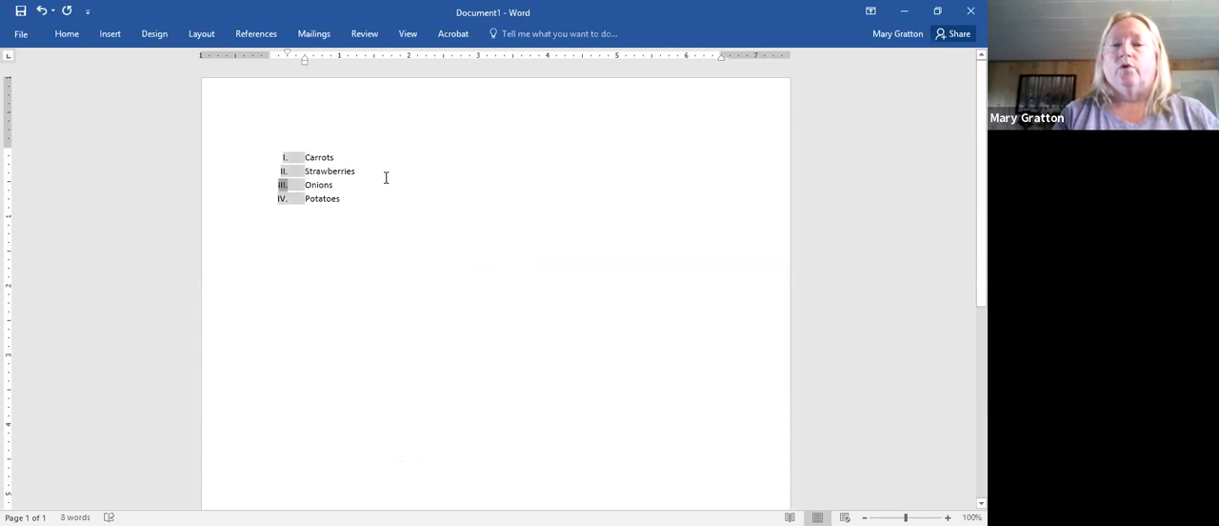
# - Add Fish, Meat and Eggs as numbered items after Potatoes, ending with a new empty item
pyautogui.click(365, 197)
pyautogui.press('Return')
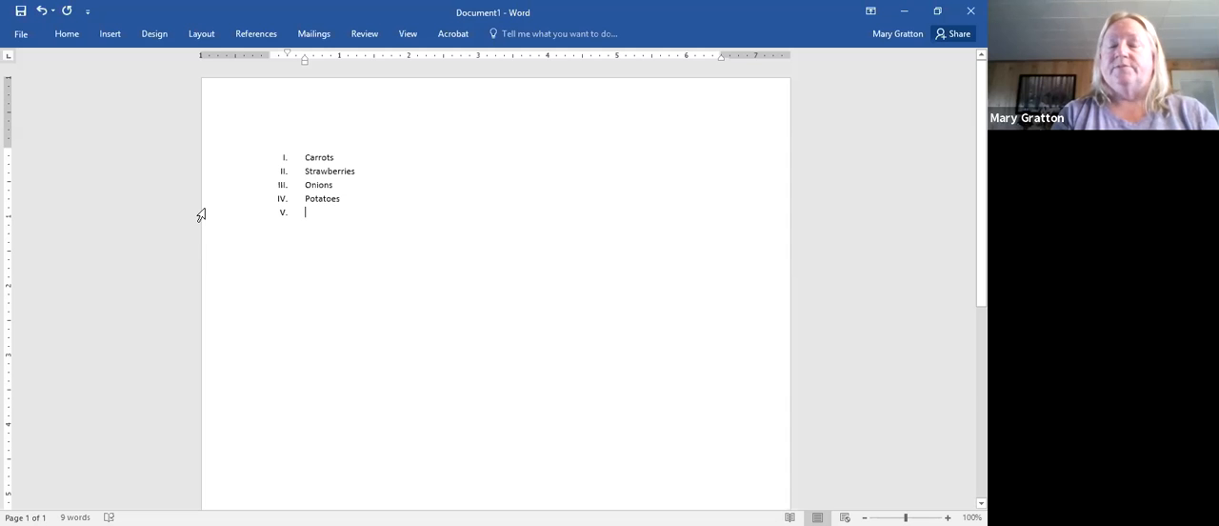
pyautogui.write('Fish')
pyautogui.press('Return')
pyautogui.write('Meat')
pyautogui.press('Return')
pyautogui.write('Eggs')
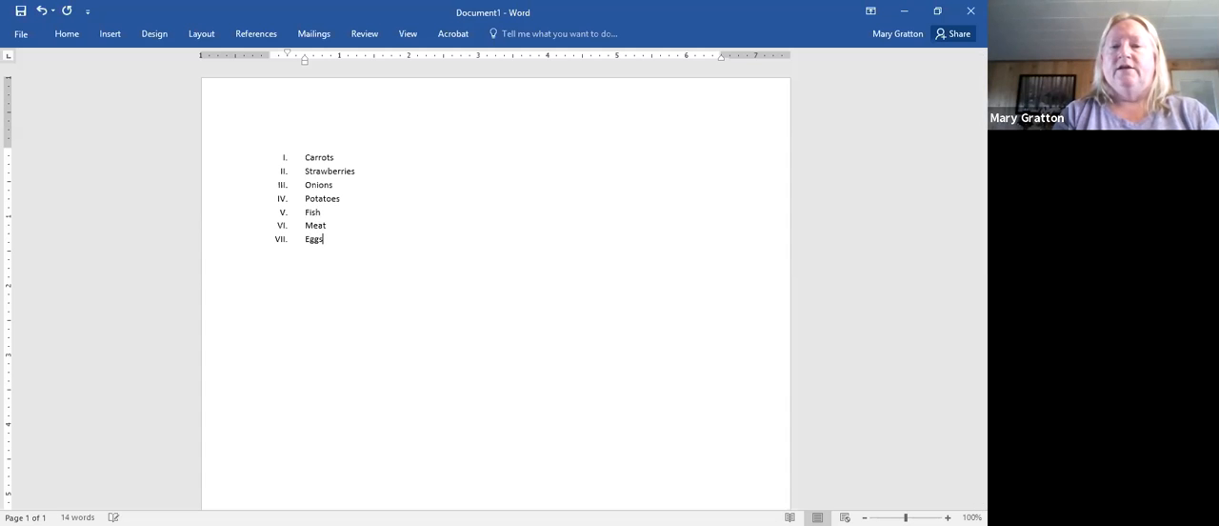
pyautogui.press('Return')
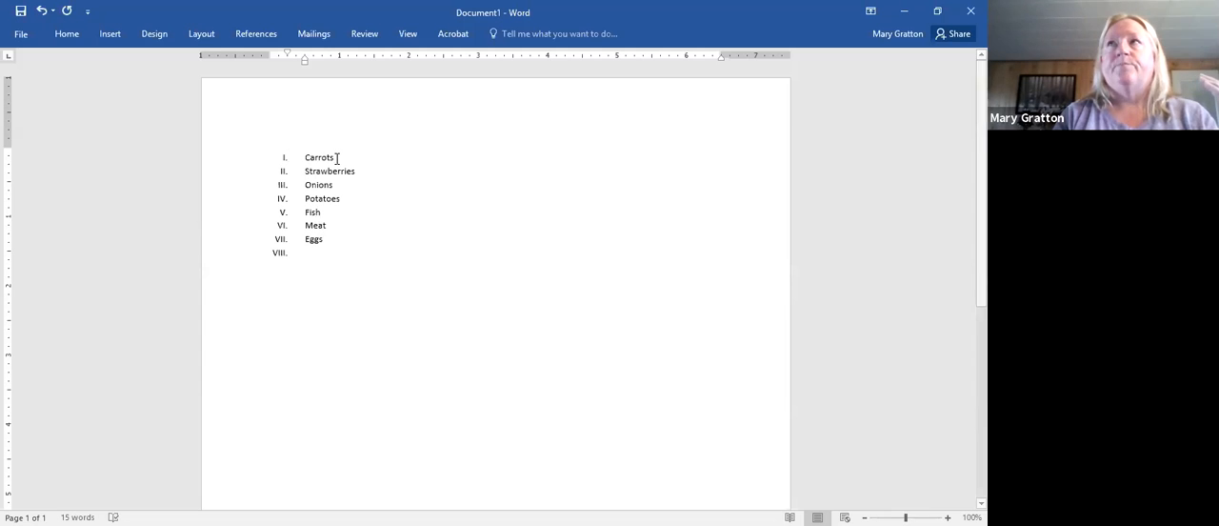
# - Insert the items Orange and Vitamin A after Carrots, with an empty numbered item below them
pyautogui.click(336, 158)
pyautogui.press('Return')
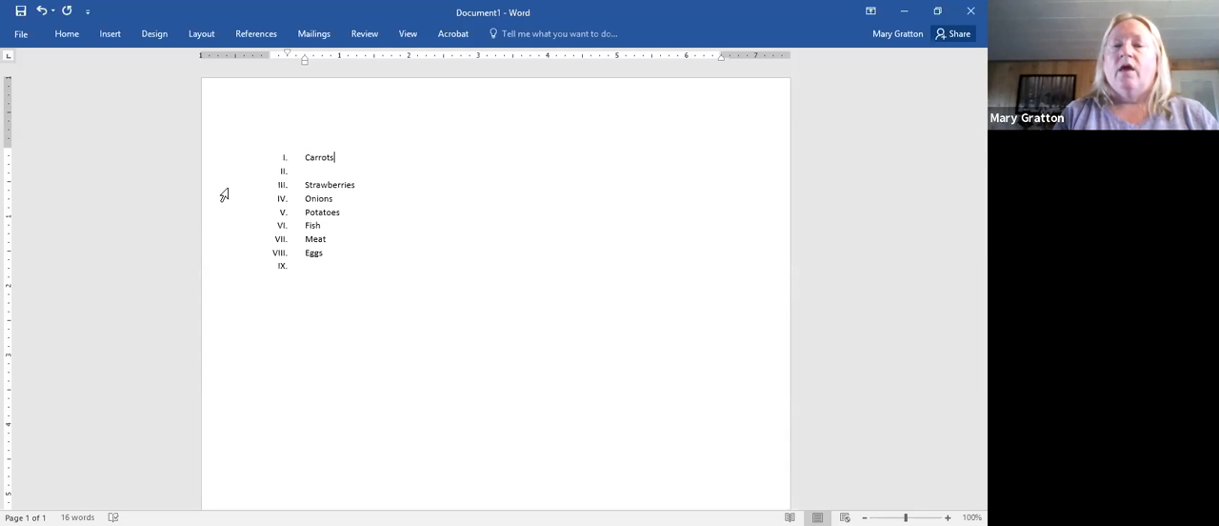
pyautogui.press('Return')
pyautogui.write('Organi')
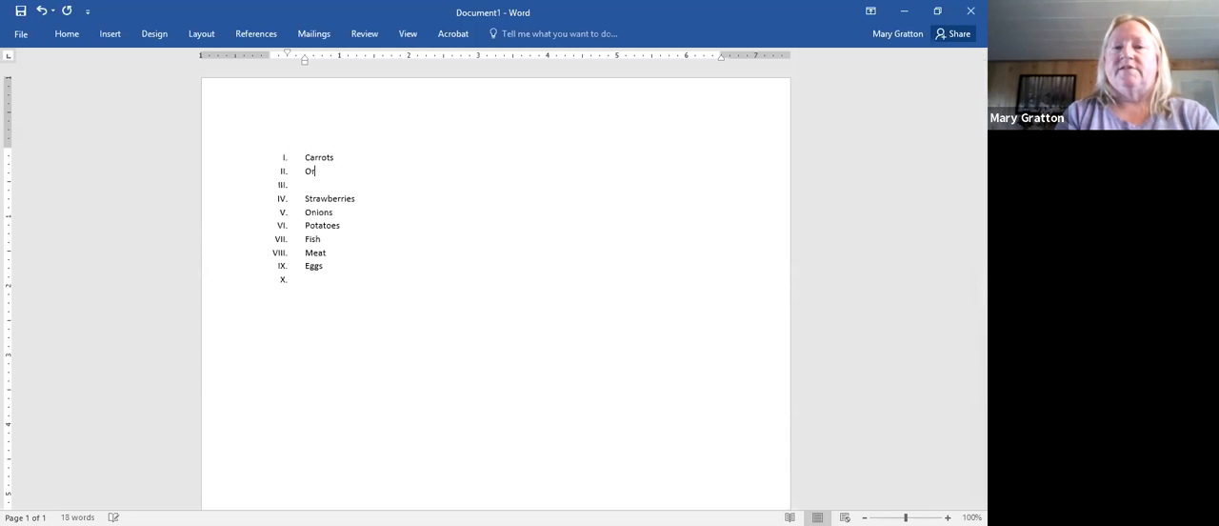
pyautogui.press('BackSpace')
pyautogui.press('BackSpace')
pyautogui.press('BackSpace')
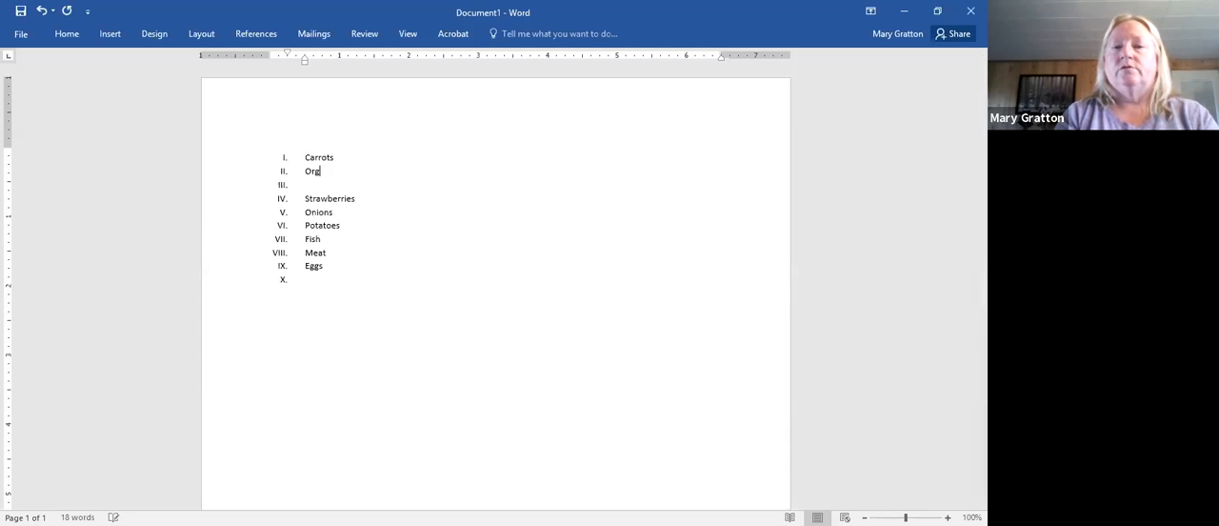
pyautogui.write('a')
pyautogui.press('BackSpace')
pyautogui.press('BackSpace')
pyautogui.write('ange')
pyautogui.press('Return')
pyautogui.write('Vit')
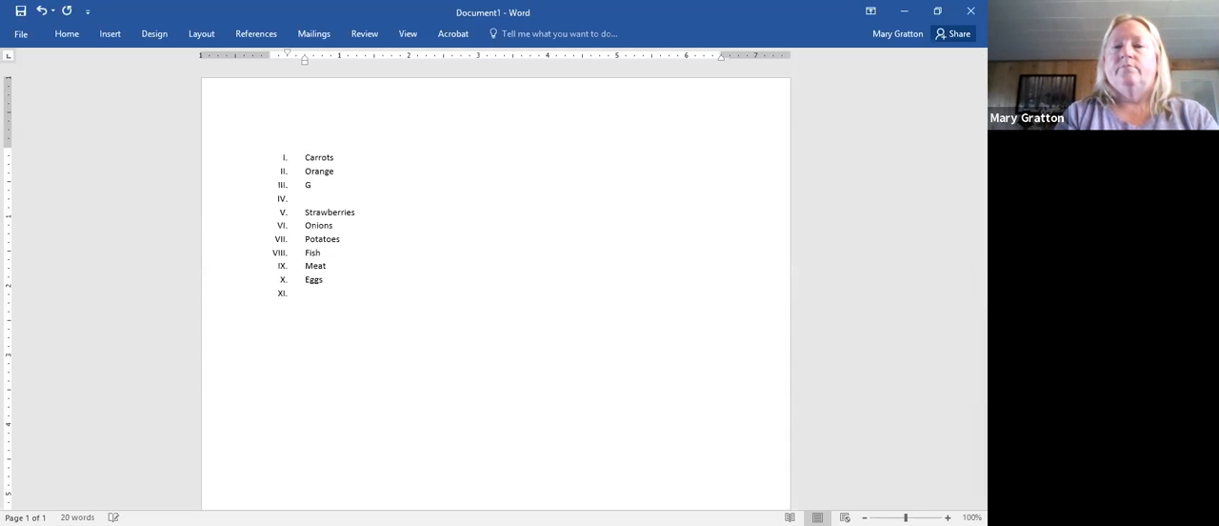
pyautogui.write('amin A')
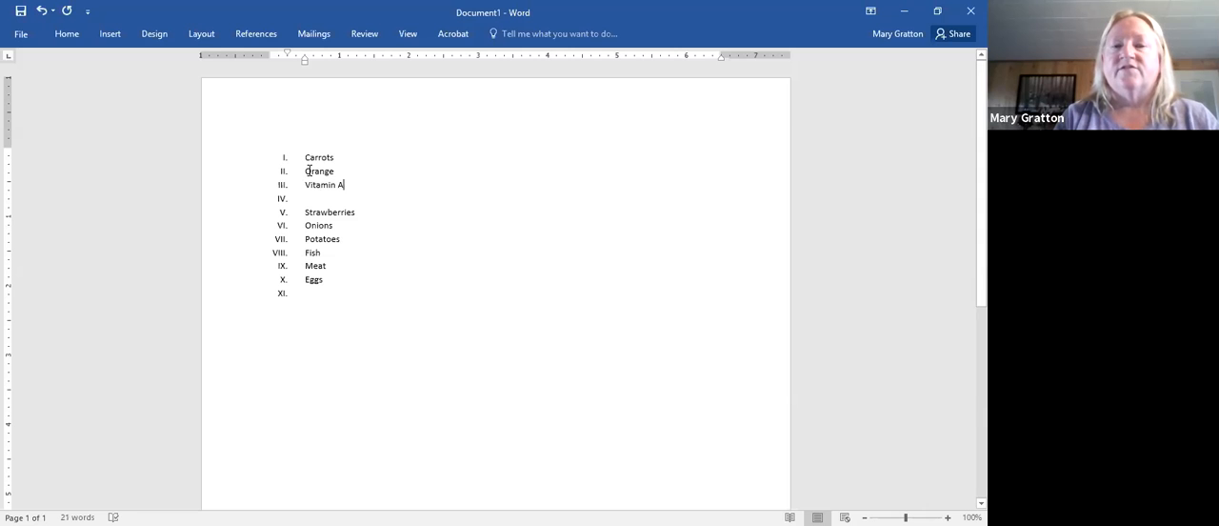
# - Demote Orange and Vitamin A one level so they become sub-items of Carrots
pyautogui.moveTo(305, 170); pyautogui.dragTo(345, 186)
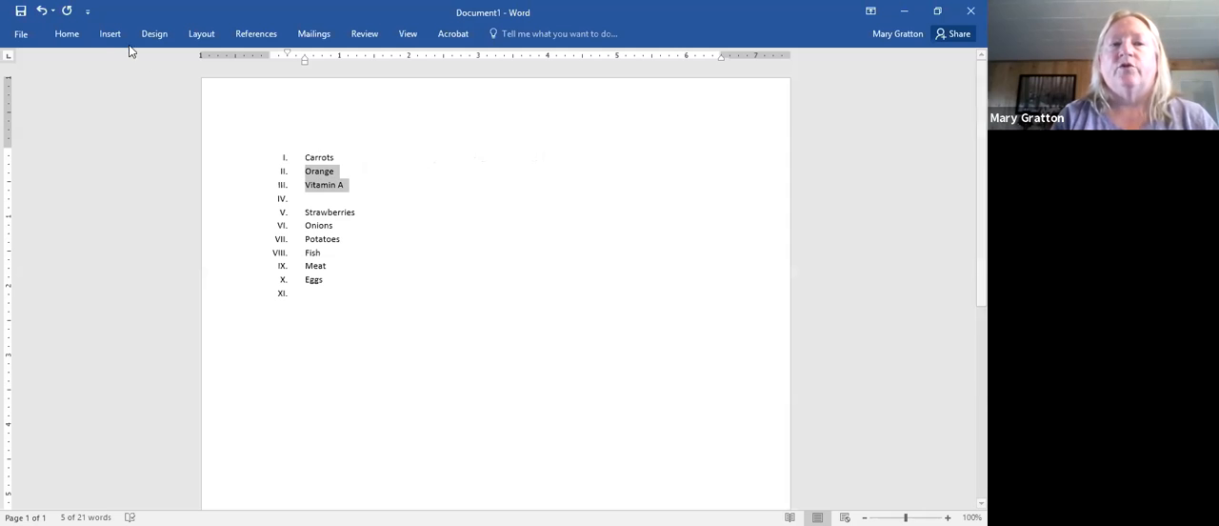
pyautogui.click(67, 34)
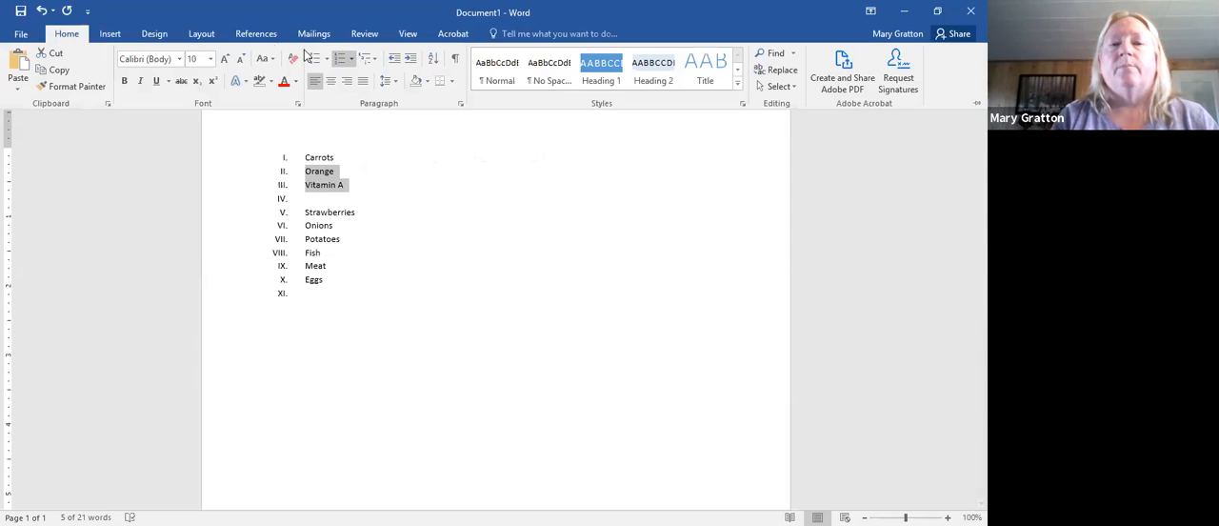
pyautogui.click(413, 61)
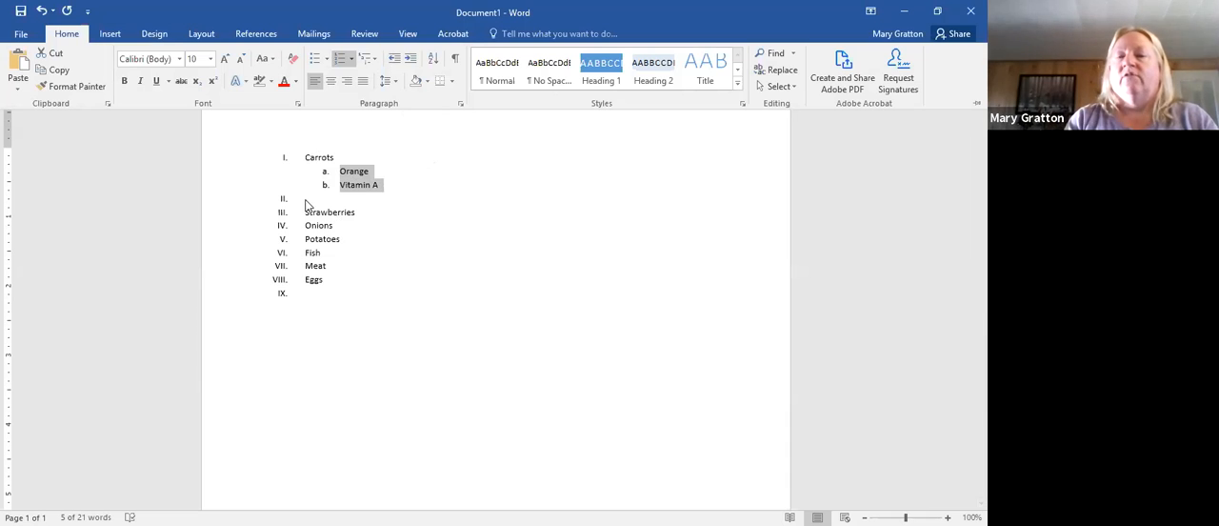
pyautogui.hotkey('ctrl', 'F1')
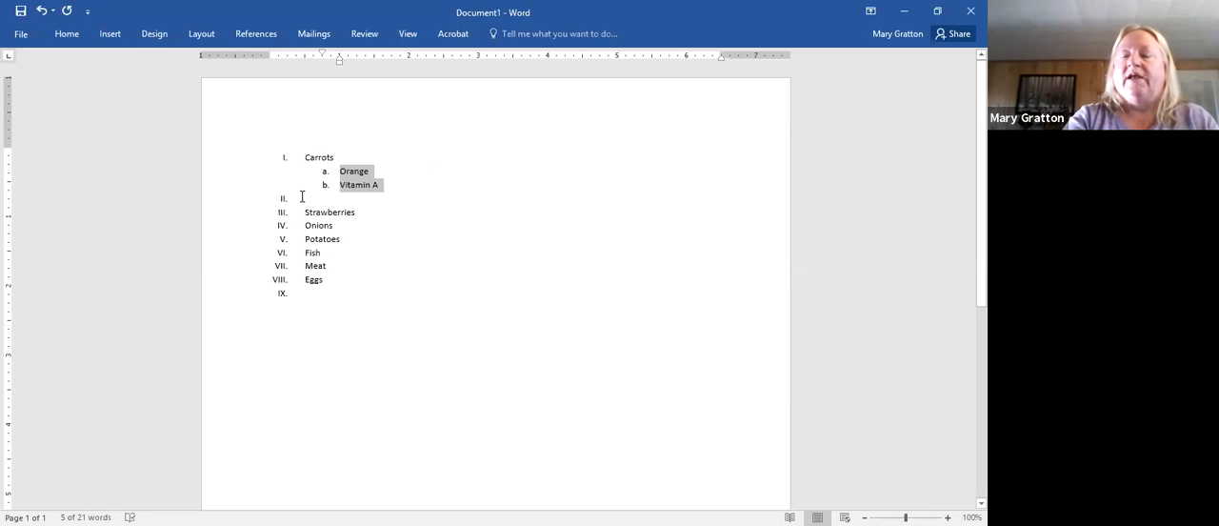
pyautogui.press('Delete')
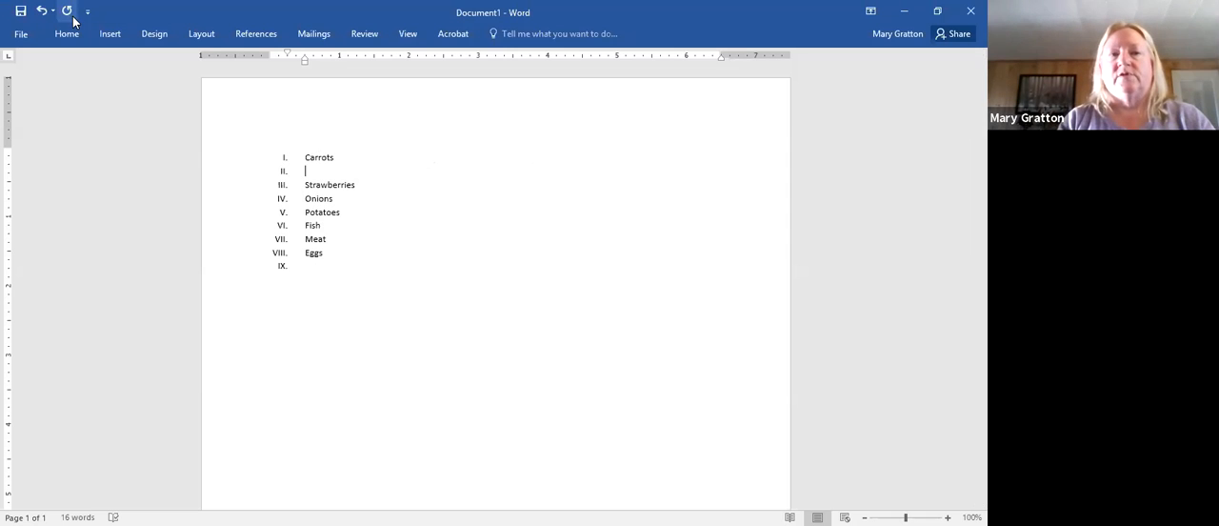
pyautogui.click(42, 10)
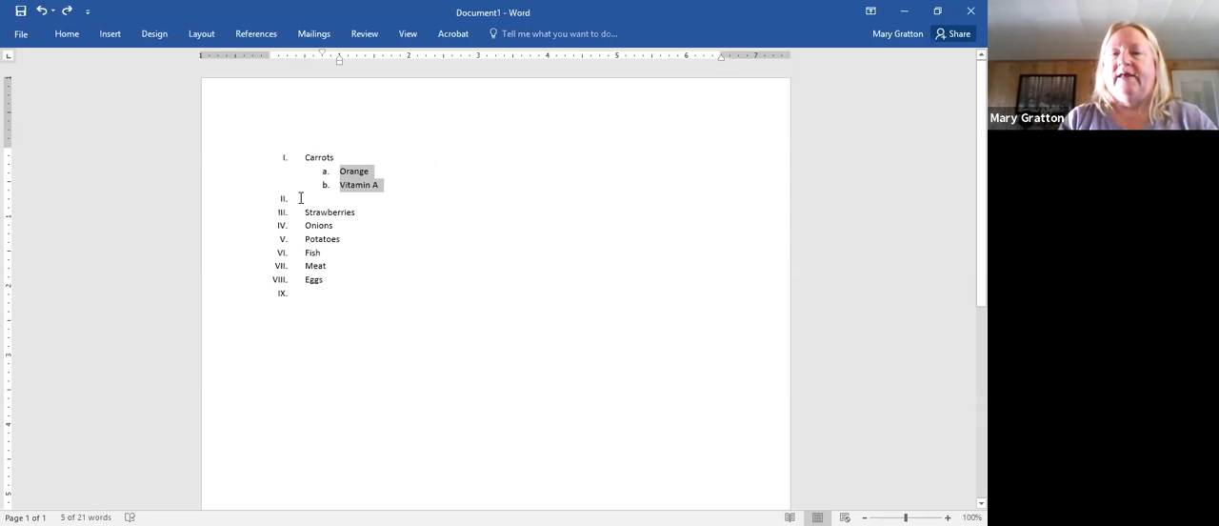
# - Remove the empty numbered item between Vitamin A and Strawberries
pyautogui.click(301, 197)
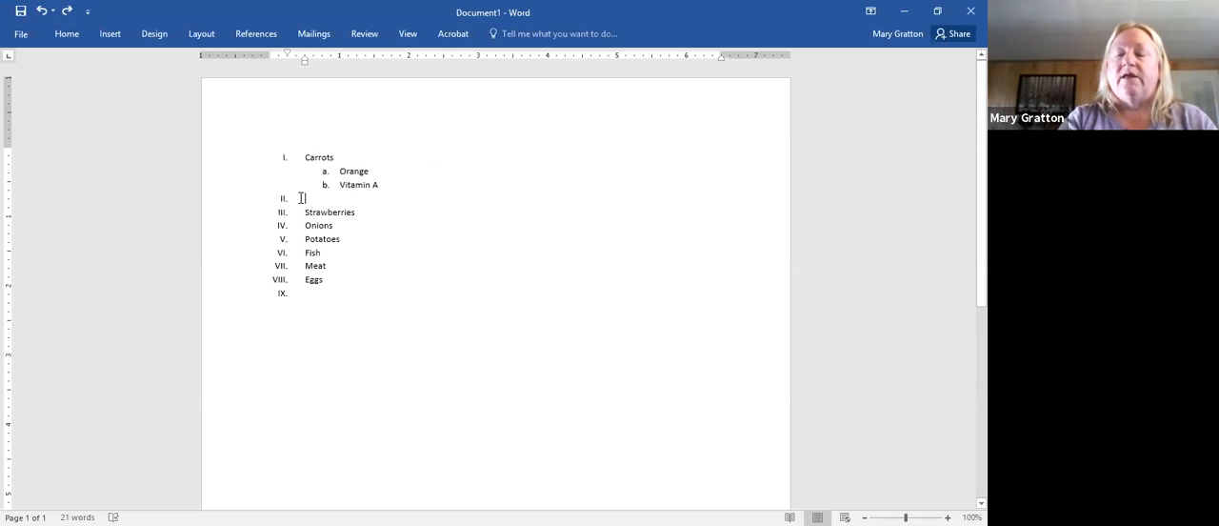
pyautogui.press('Delete')
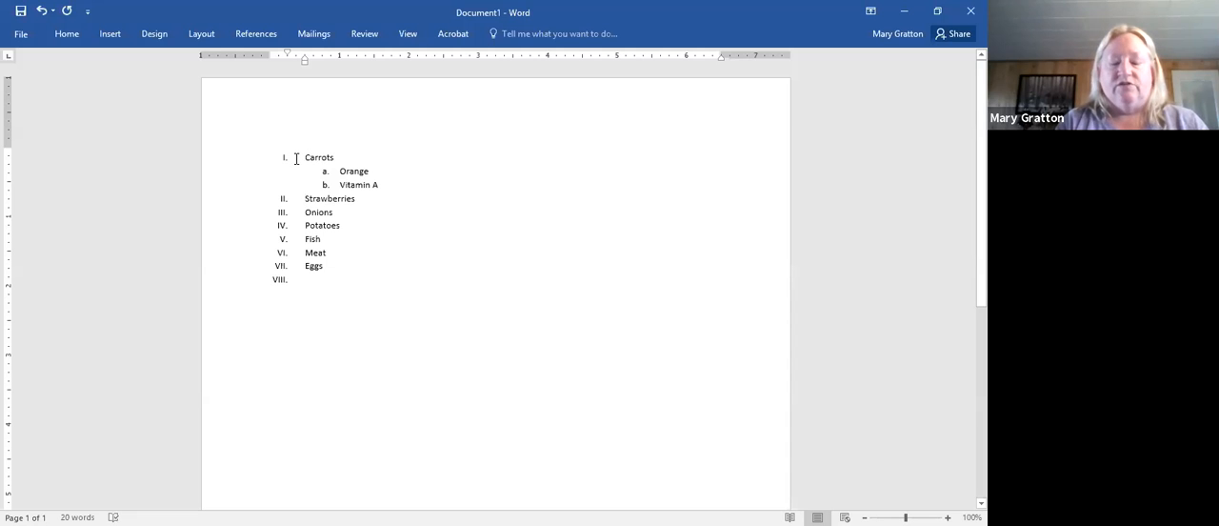
# - Convert the whole numbered food list, including the sub-items, into a bulleted list
pyautogui.moveTo(296, 159); pyautogui.dragTo(405, 314)
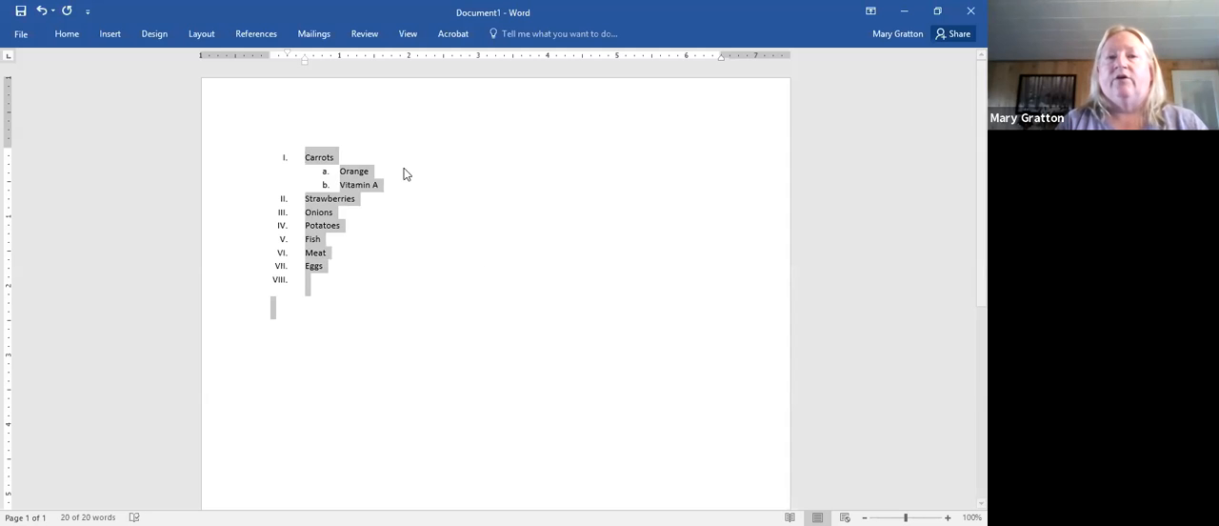
pyautogui.click(67, 34)
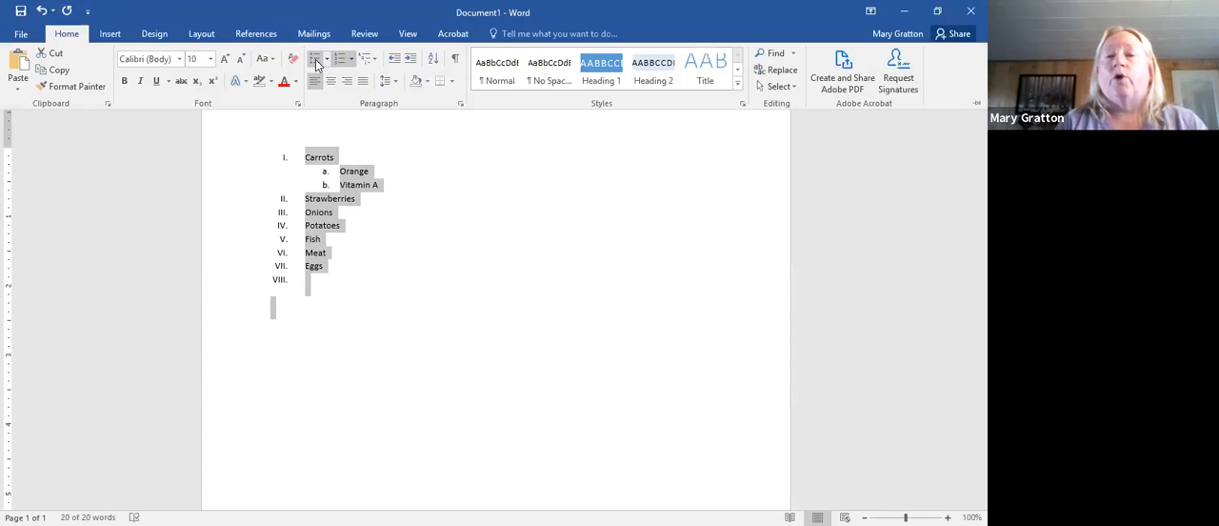
pyautogui.click(315, 59)
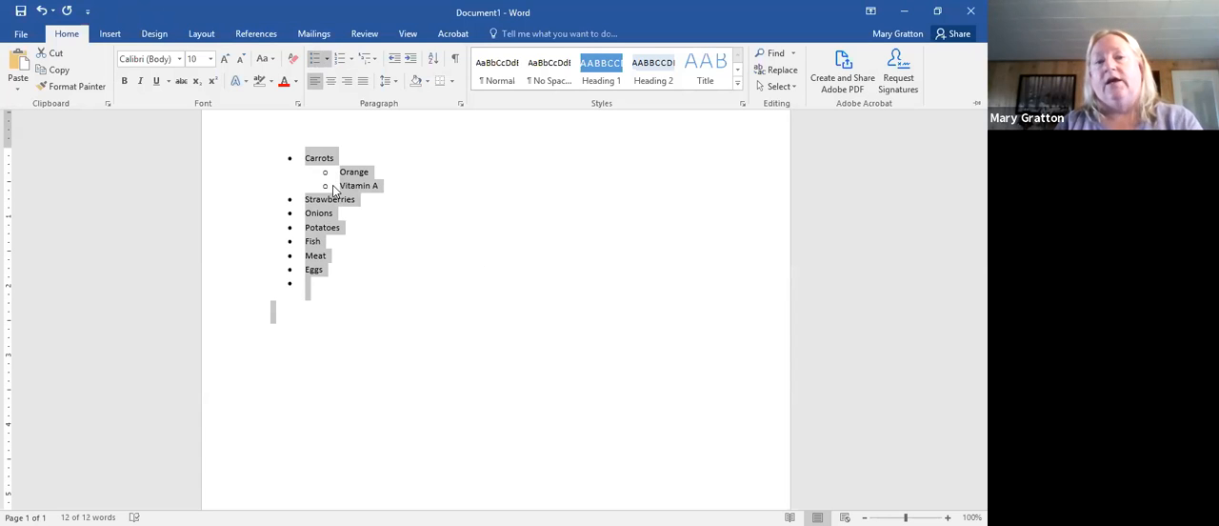
pyautogui.hotkey('ctrl', 'F1')
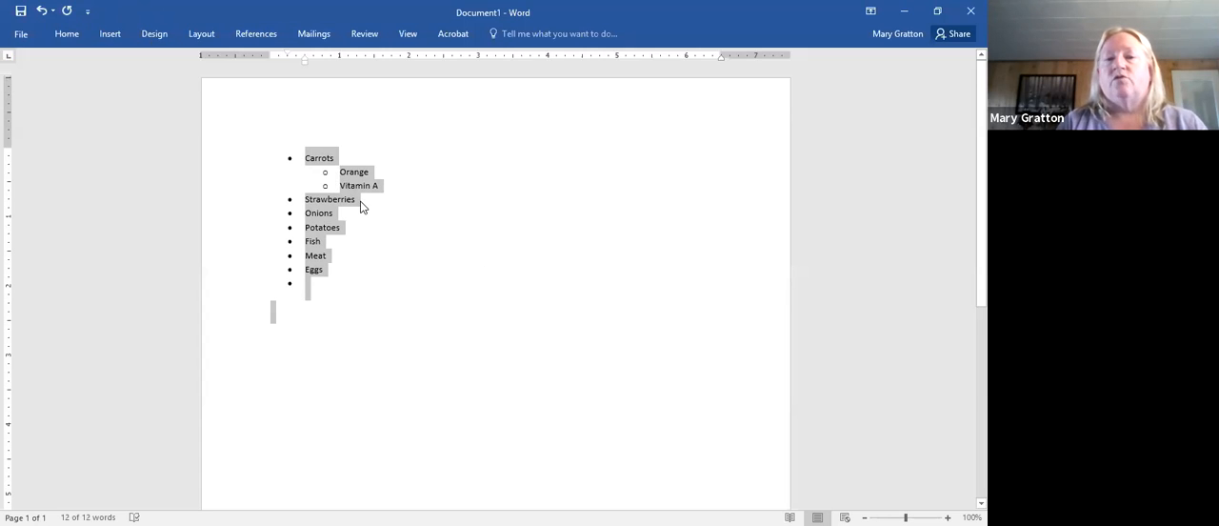
# - Insert Red and June as new bulleted items directly after Strawberries
pyautogui.click(358, 199)
pyautogui.press('Return')
pyautogui.write('Red')
pyautogui.press('Return')
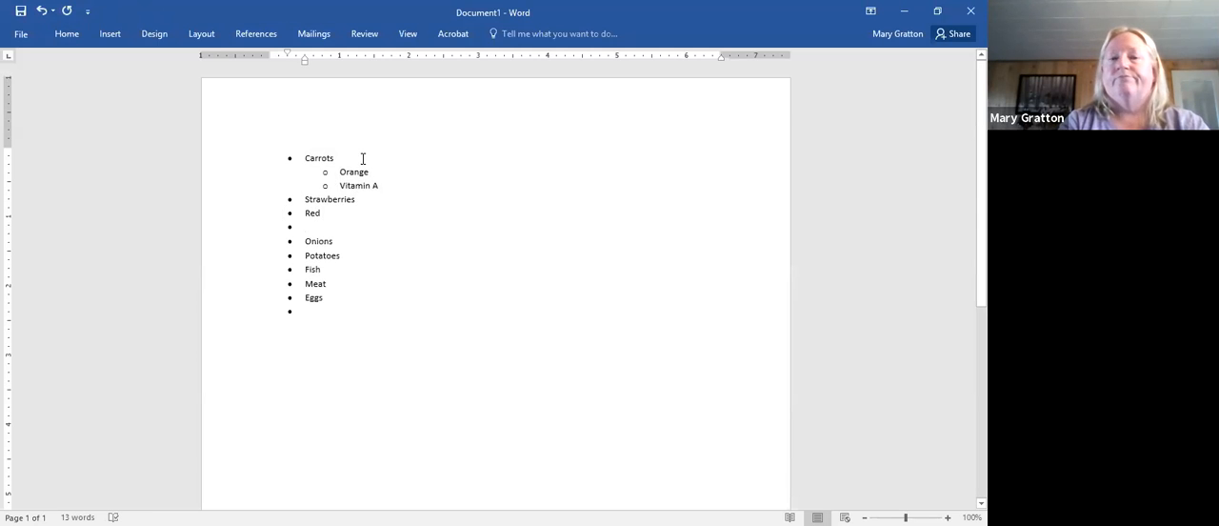
pyautogui.write('June')
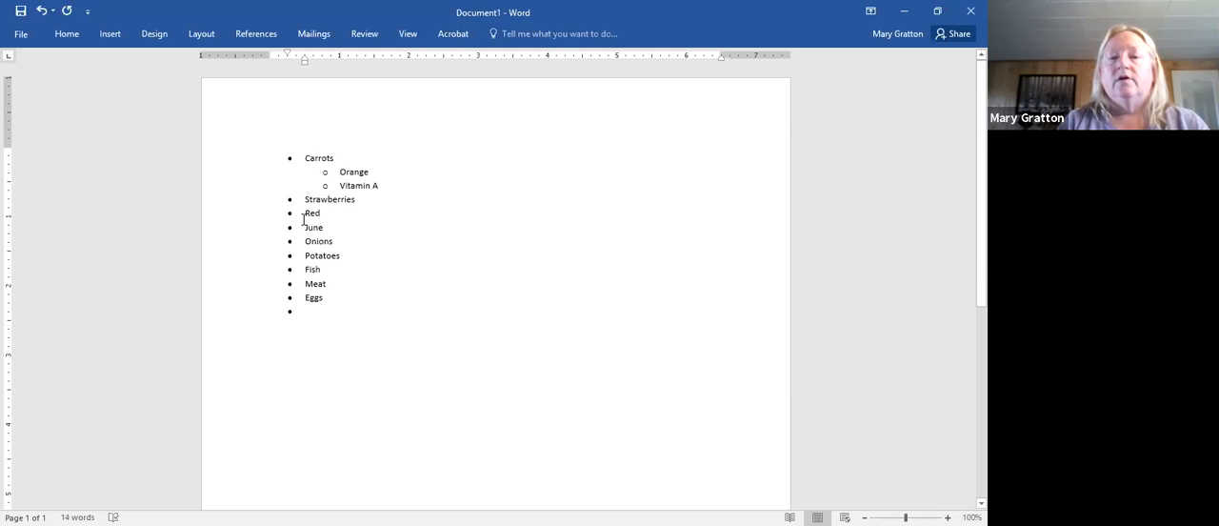
# - Demote Red and June one level so they become sub-items of Strawberries
pyautogui.moveTo(303, 214); pyautogui.dragTo(343, 224)
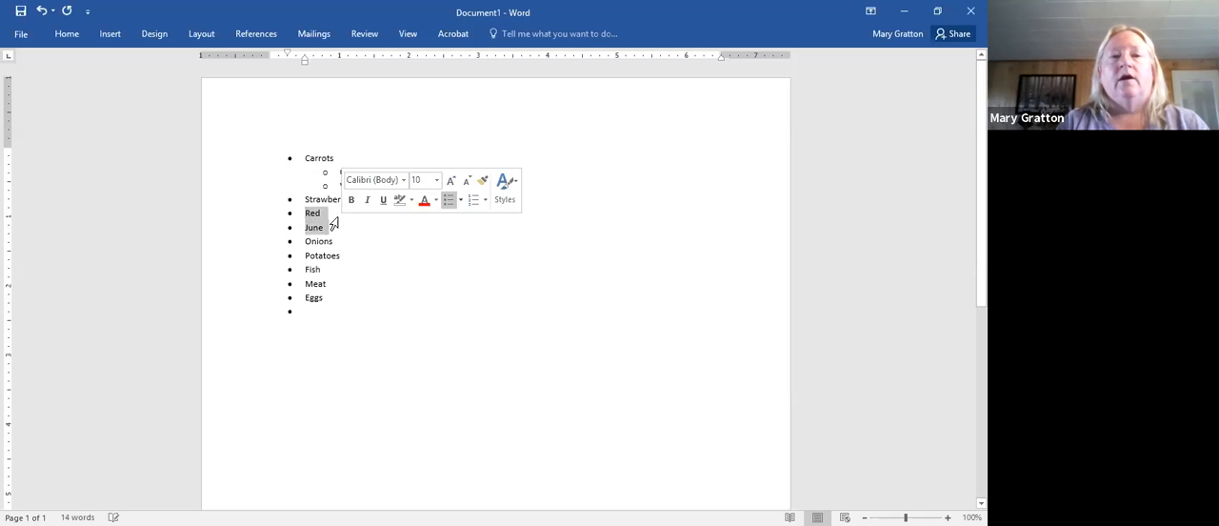
pyautogui.click(80, 38)
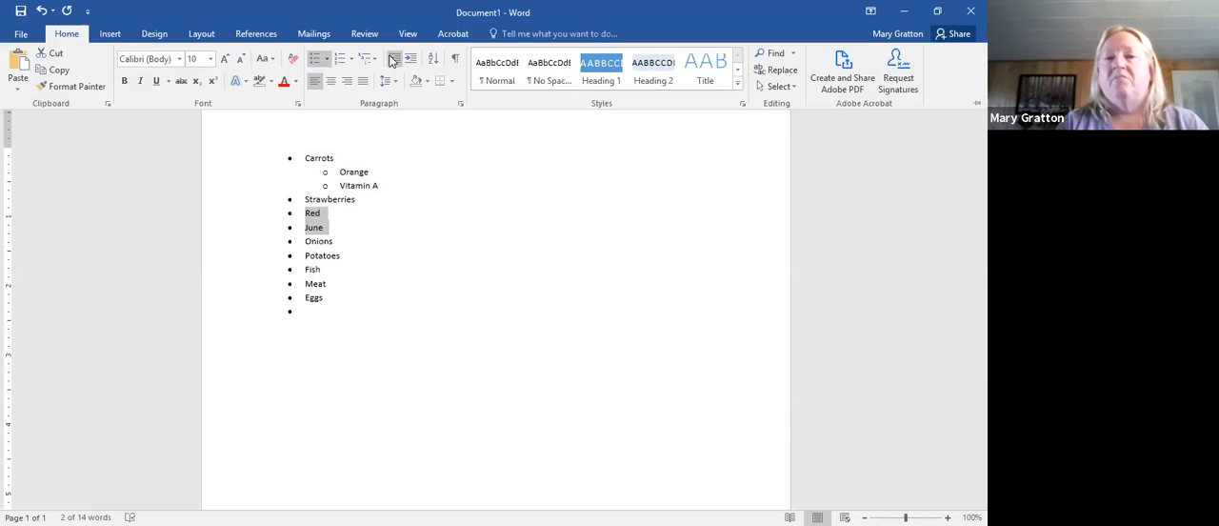
pyautogui.click(411, 58)
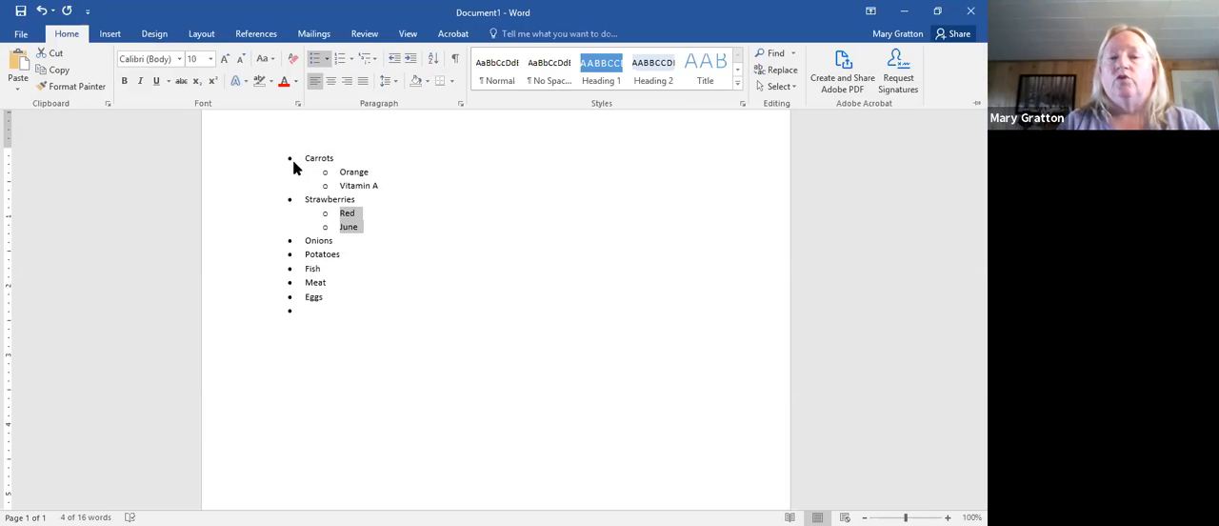
pyautogui.hotkey('ctrl', 'F1')
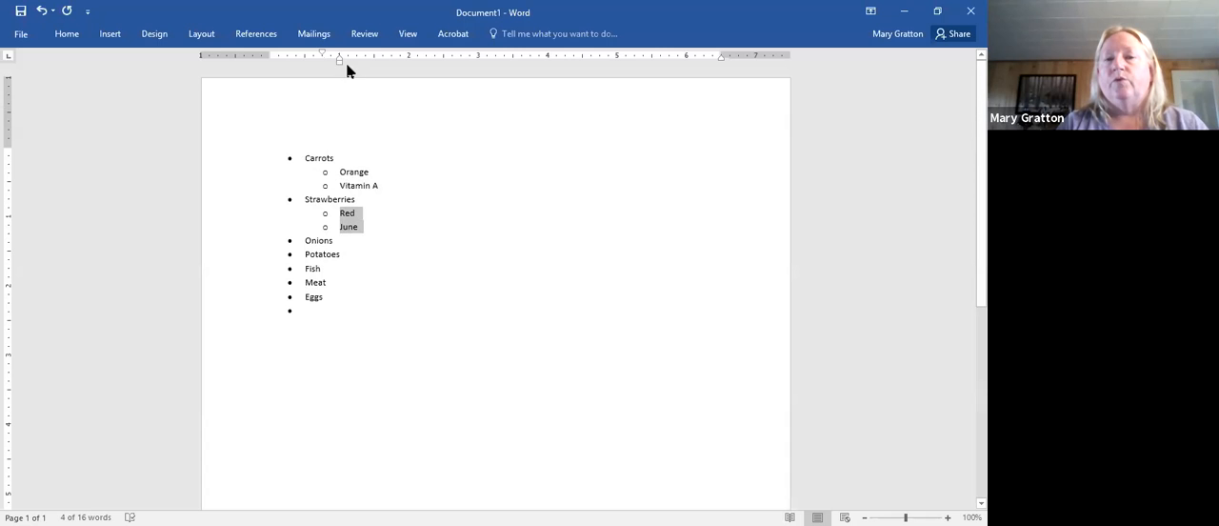
# - Try to adjust the indent of the second-level bulleted items
pyautogui.moveTo(343, 63); pyautogui.dragTo(343, 62)
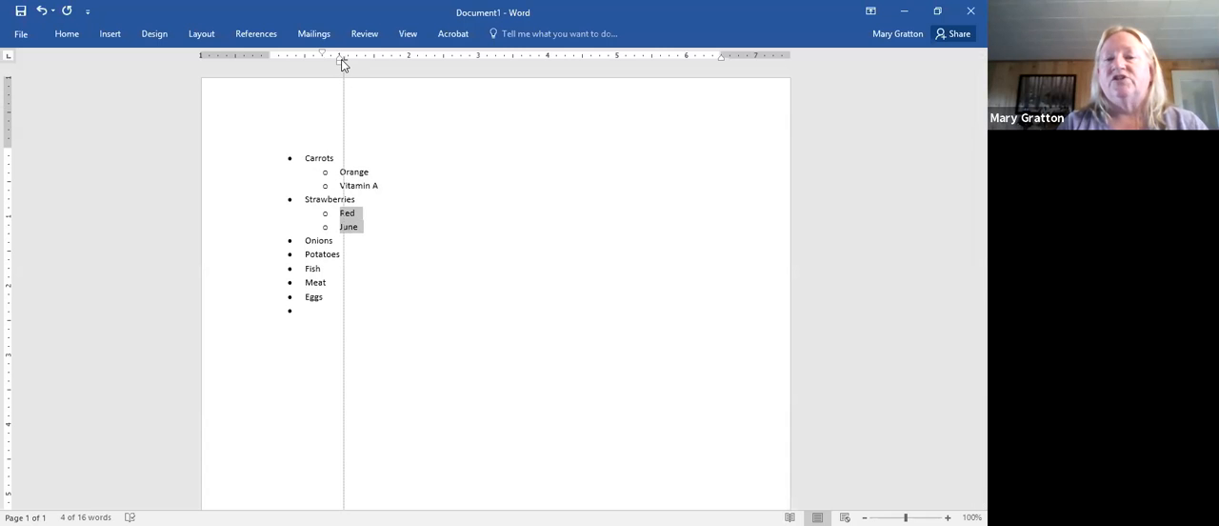
pyautogui.moveTo(343, 63); pyautogui.dragTo(327, 62)
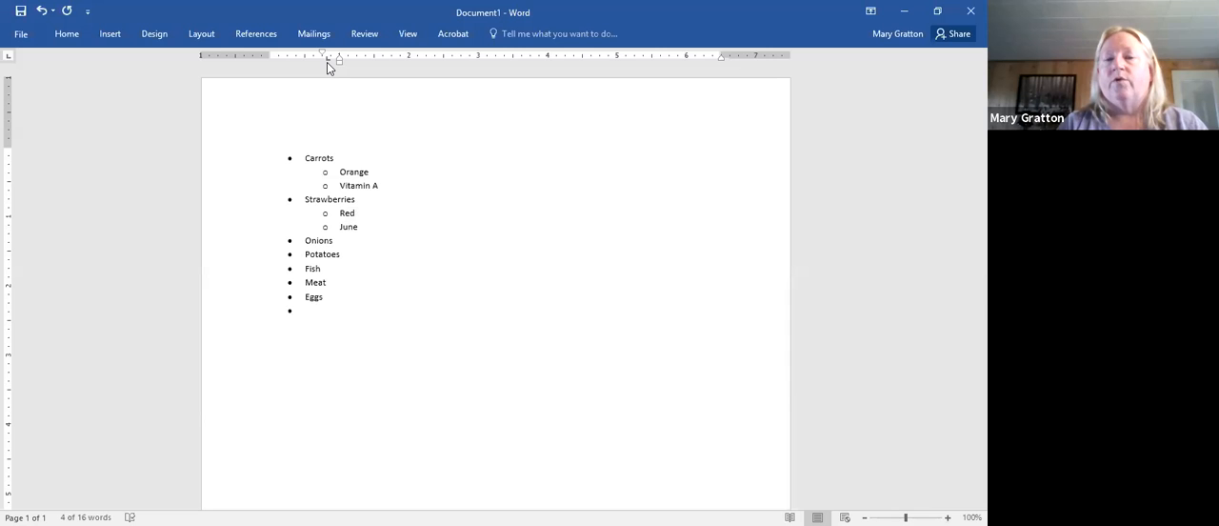
pyautogui.click(383, 293)
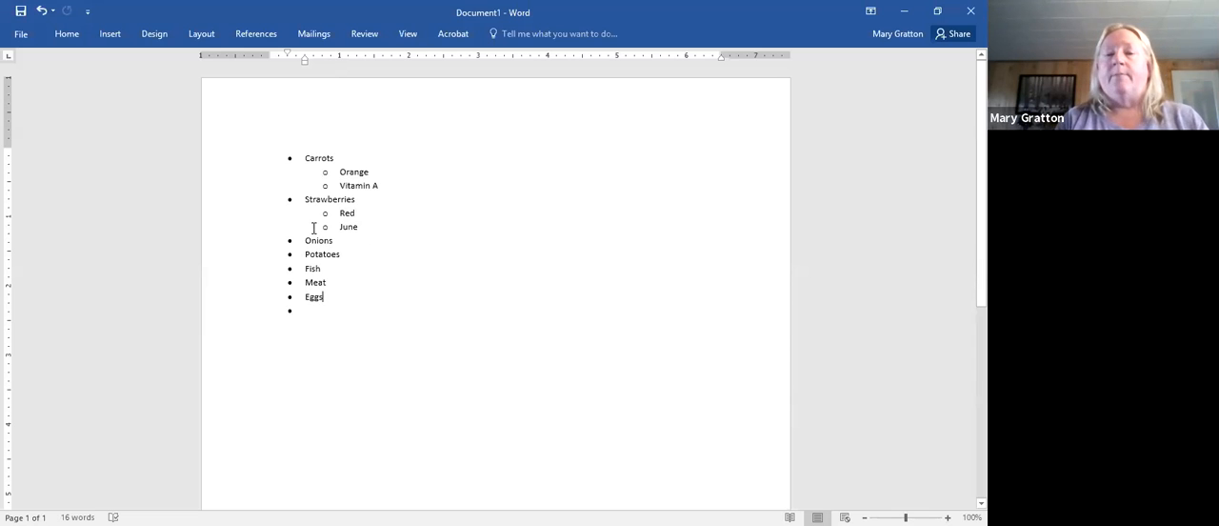
# - Change the bullets of the items from Onions through the empty one after Eggs to the arrowhead symbol
pyautogui.moveTo(305, 240); pyautogui.dragTo(364, 306)
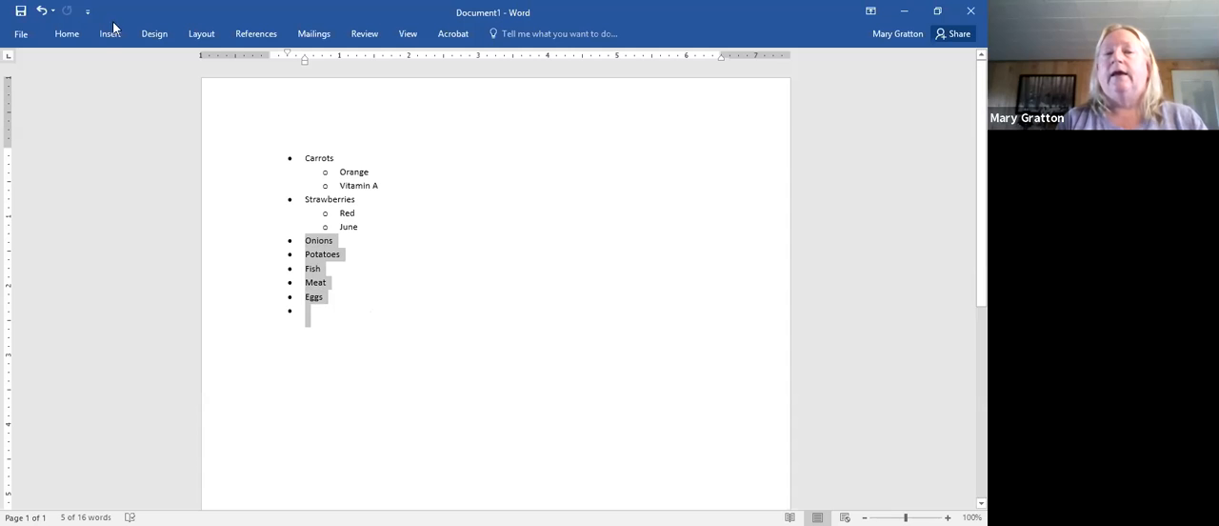
pyautogui.click(79, 40)
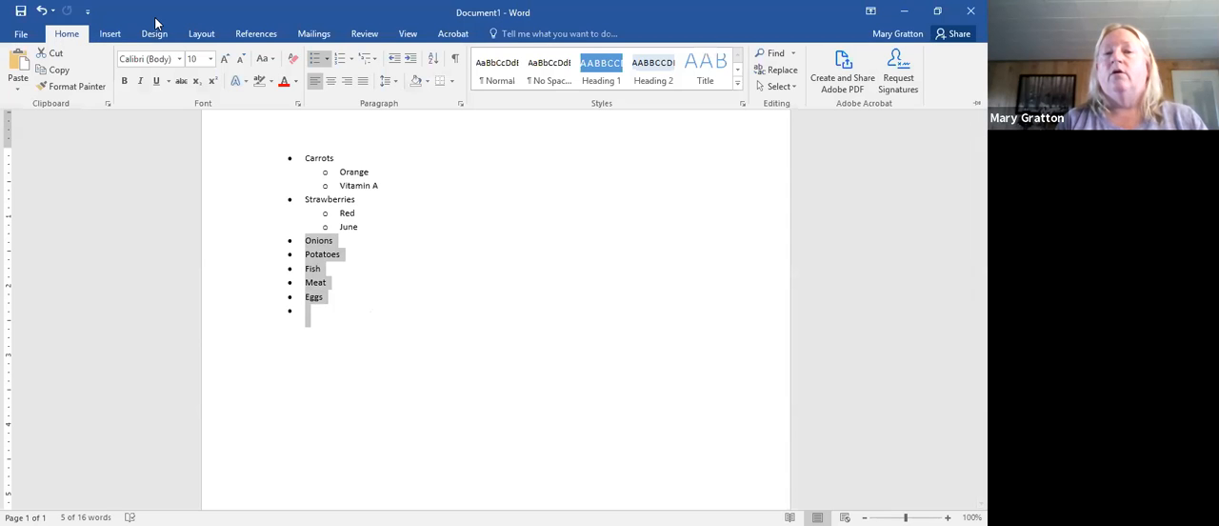
pyautogui.click(331, 59)
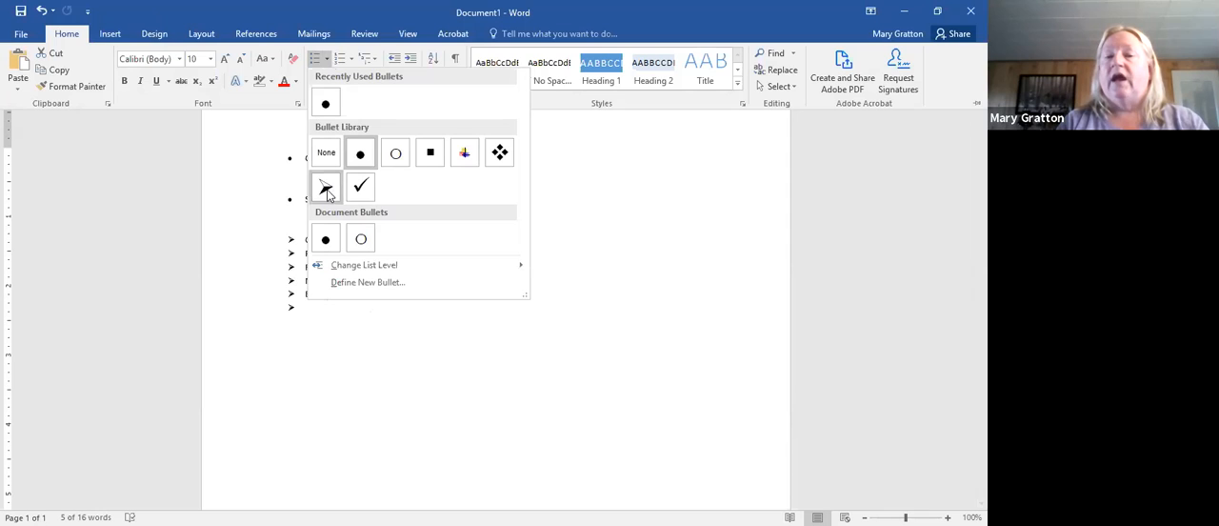
pyautogui.click(327, 190)
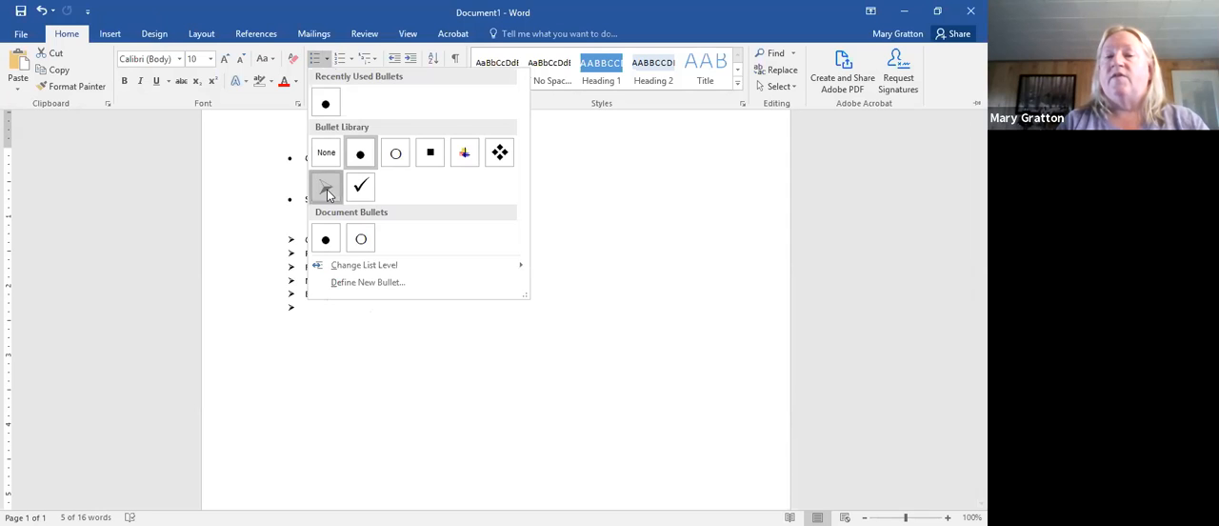
pyautogui.click(410, 331)
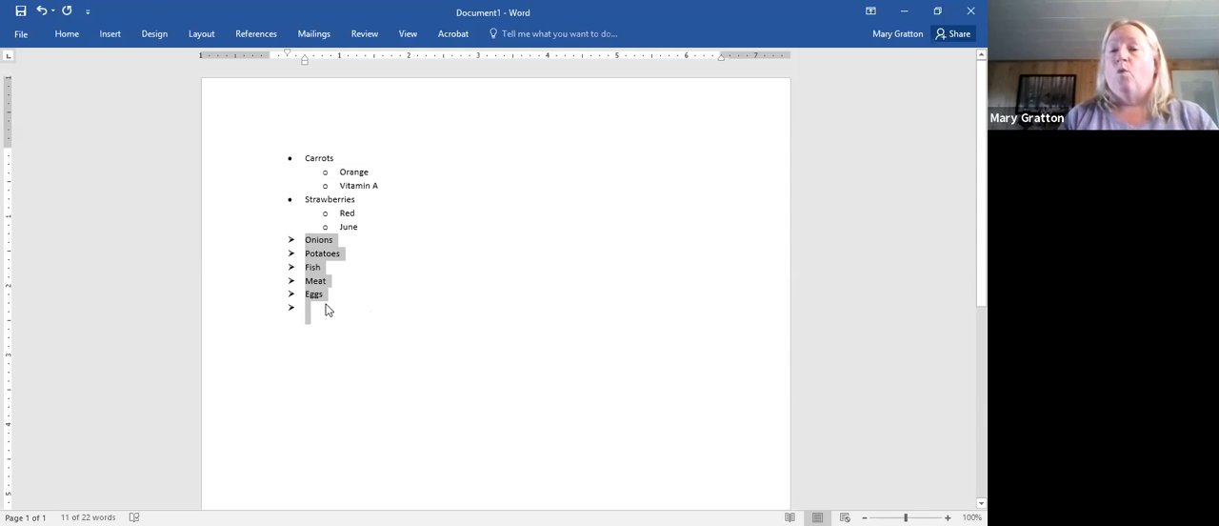
pyautogui.moveTo(315, 337); pyautogui.dragTo(285, 235)
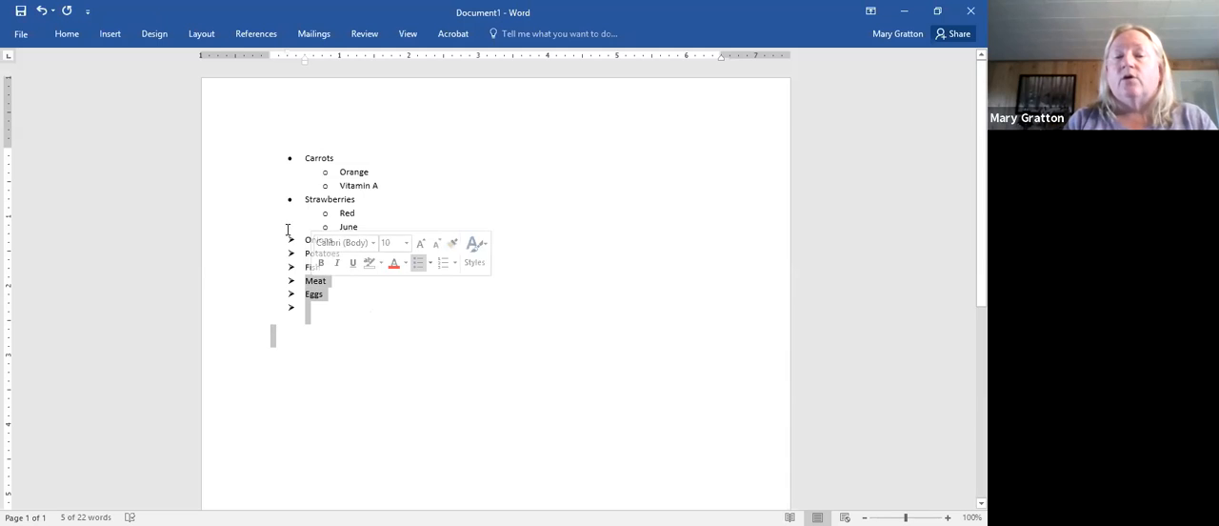
pyautogui.click(278, 159)
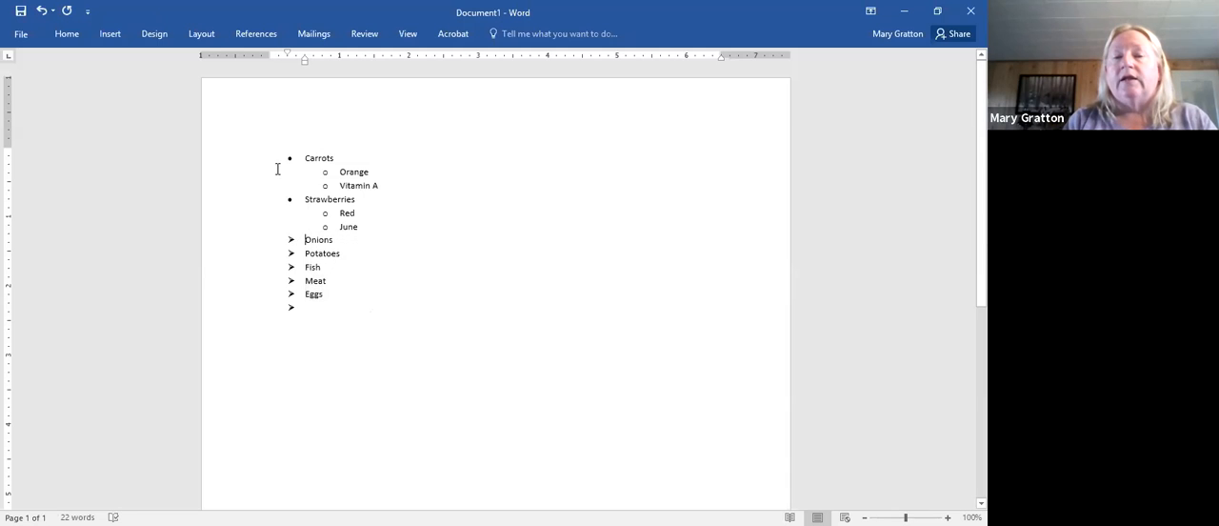
pyautogui.moveTo(277, 162); pyautogui.dragTo(344, 160)
pyautogui.moveTo(344, 162); pyautogui.dragTo(309, 207)
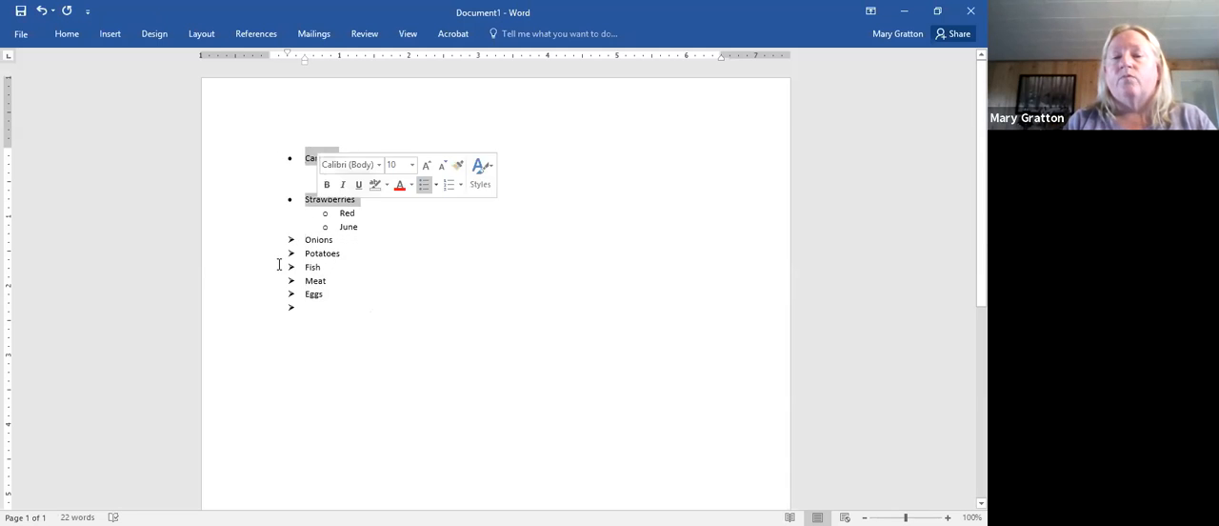
# - Shift the arrow-bulleted items slightly to the left and apply the arrowhead document bullet to them
pyautogui.click(302, 309)
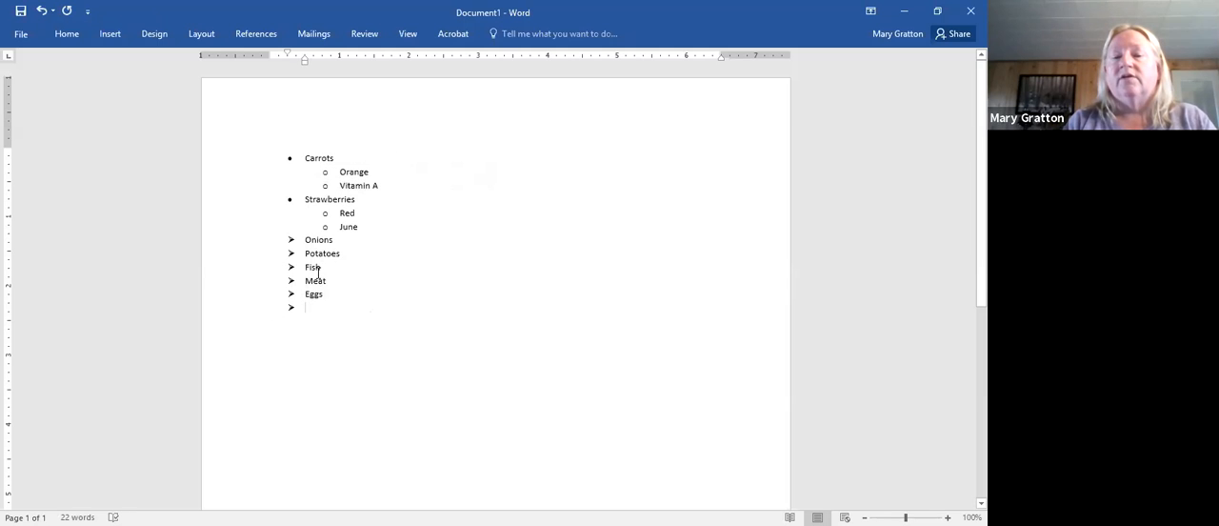
pyautogui.moveTo(290, 309); pyautogui.dragTo(282, 309)
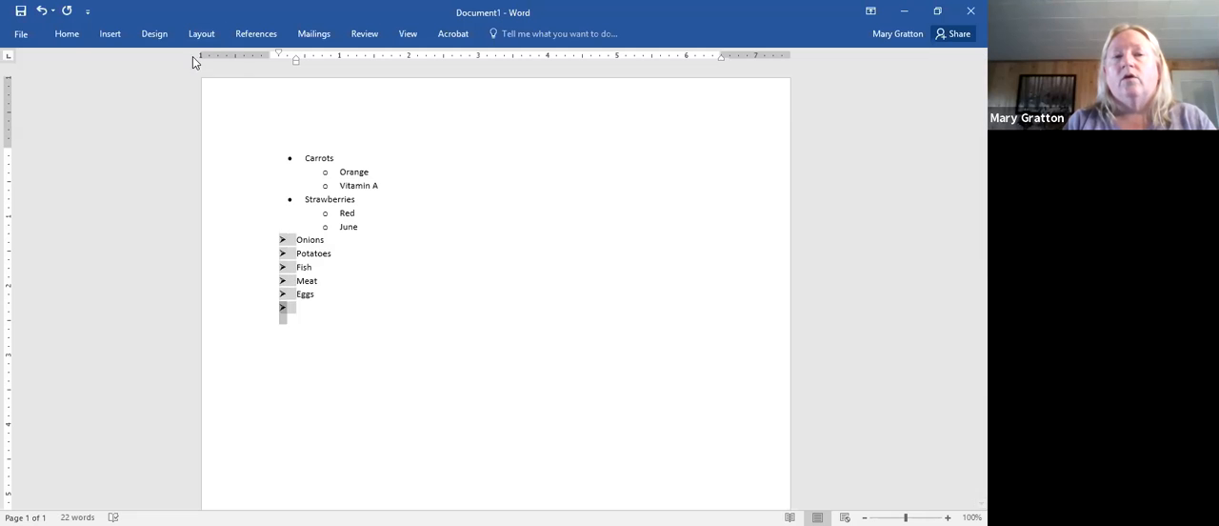
pyautogui.click(67, 35)
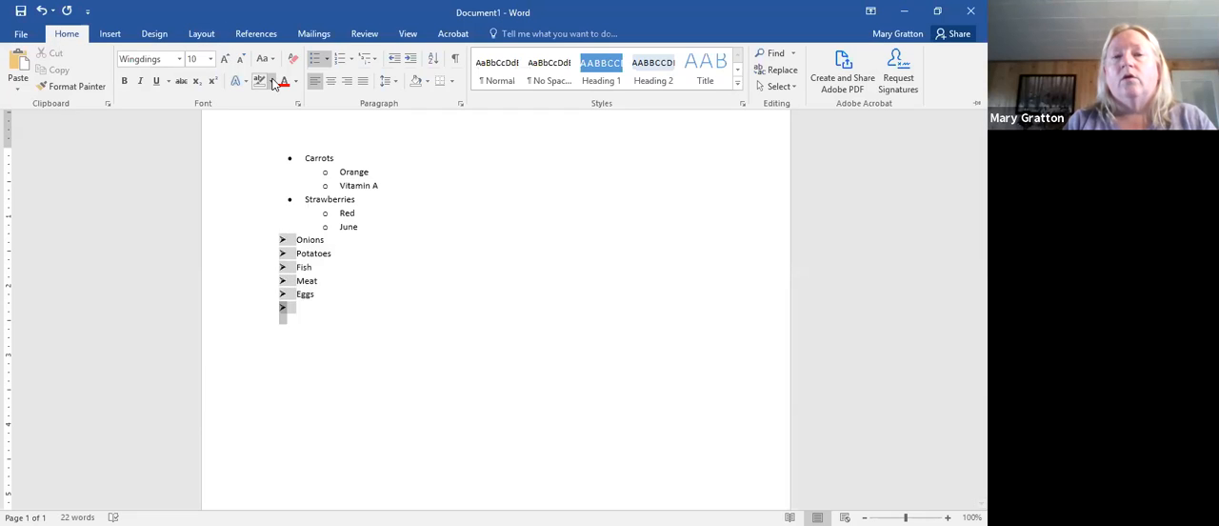
pyautogui.click(327, 62)
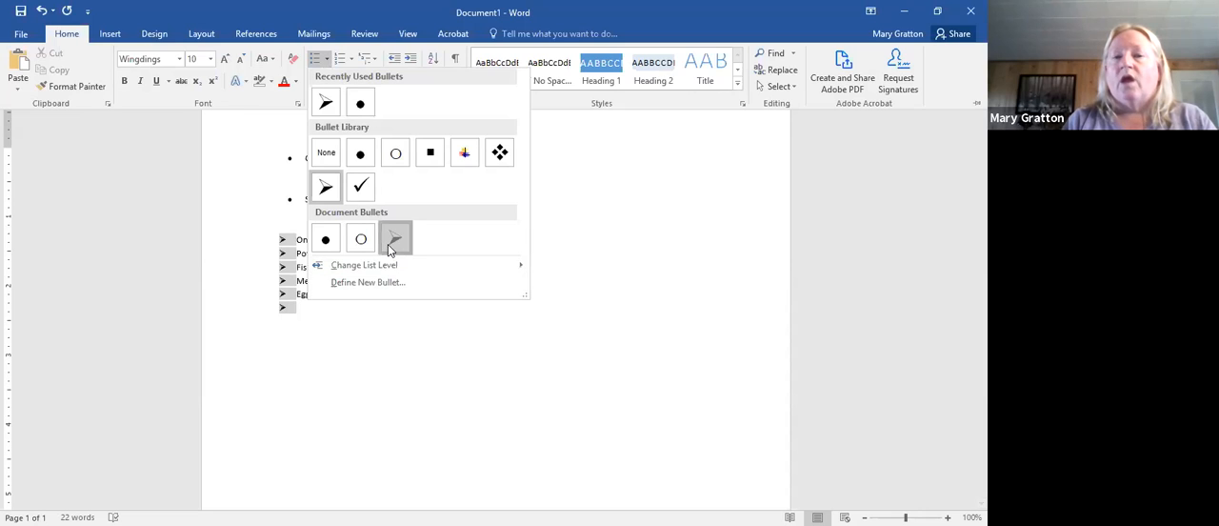
pyautogui.click(387, 244)
# - End the bulleted list at the empty item below Eggs and add blank lines beneath it
pyautogui.click(333, 301)
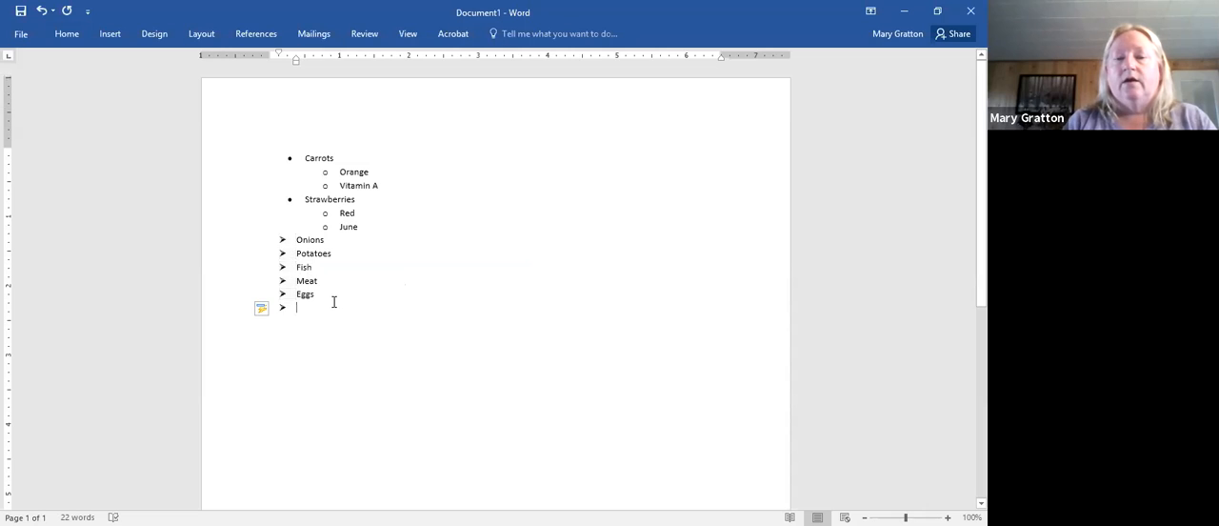
pyautogui.press('Return')
pyautogui.press('Return')
pyautogui.press('Return')
pyautogui.press('Return')
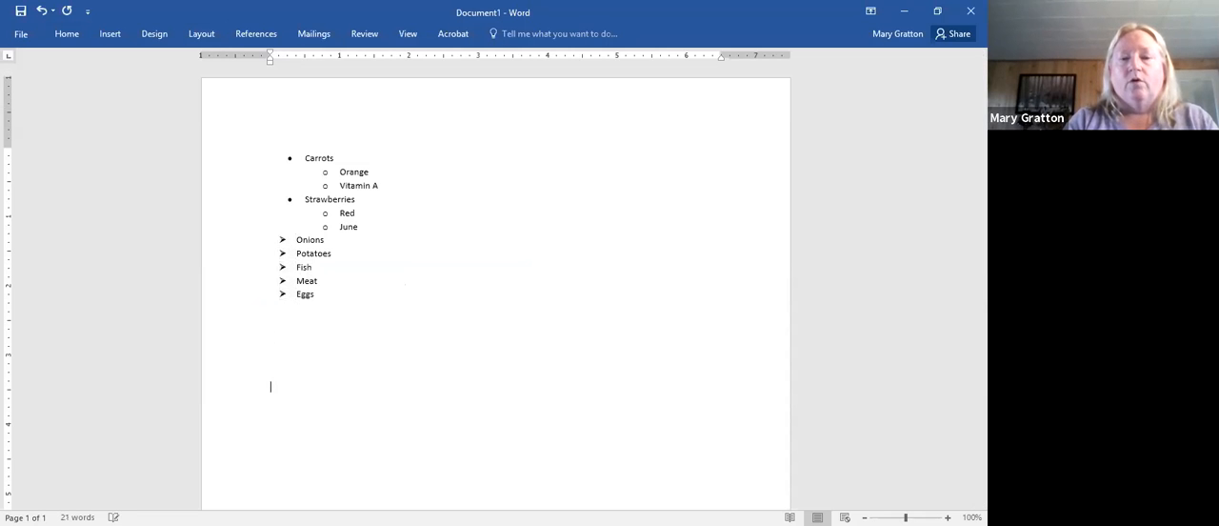
# - Add an empty arrow-bulleted item after Eggs and select the arrow bullets of that list
pyautogui.click(321, 294)
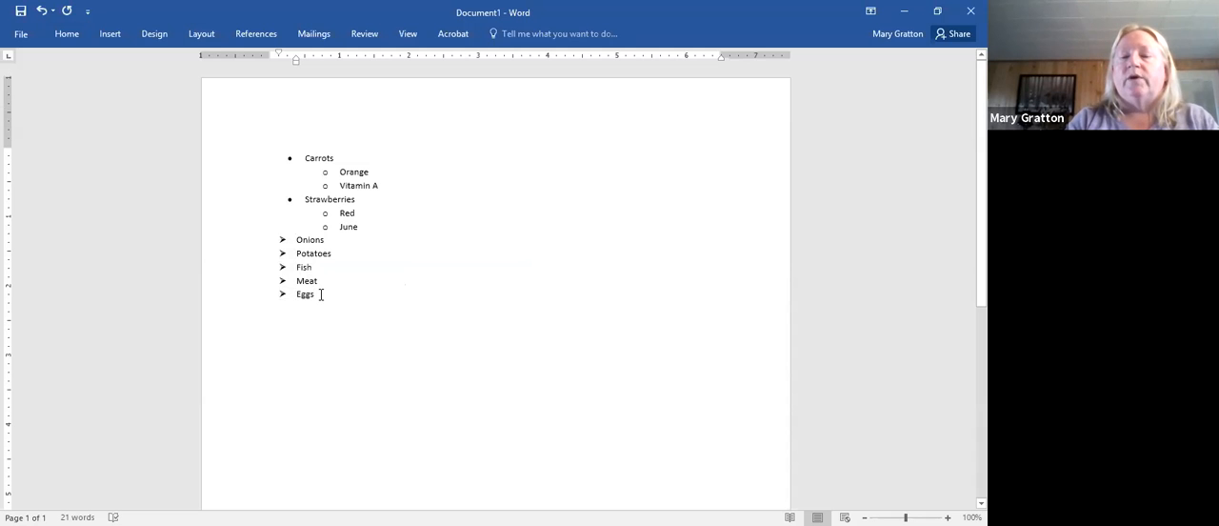
pyautogui.press('Return')
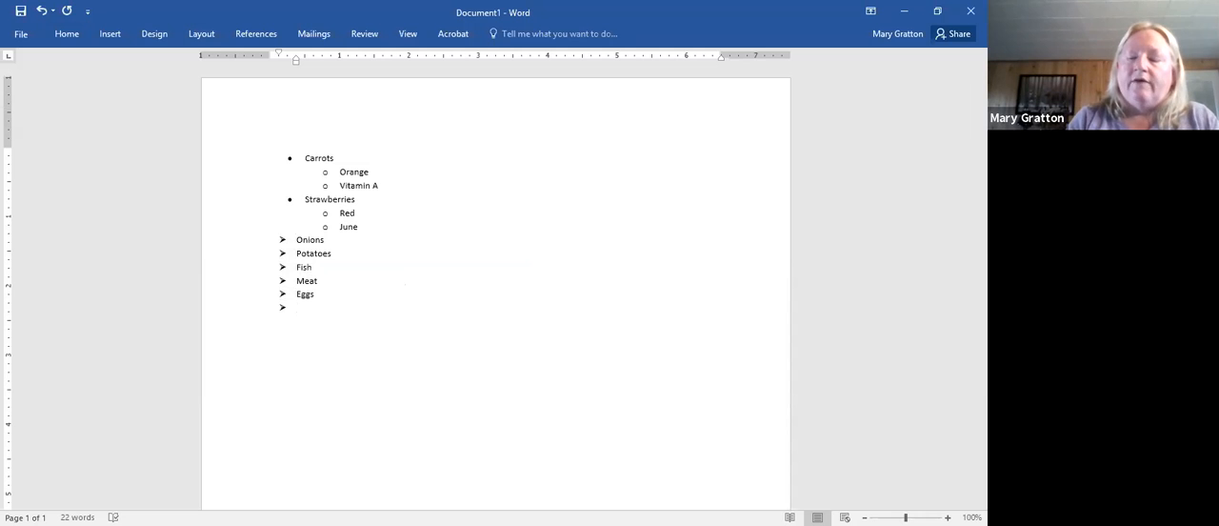
pyautogui.click(283, 307)
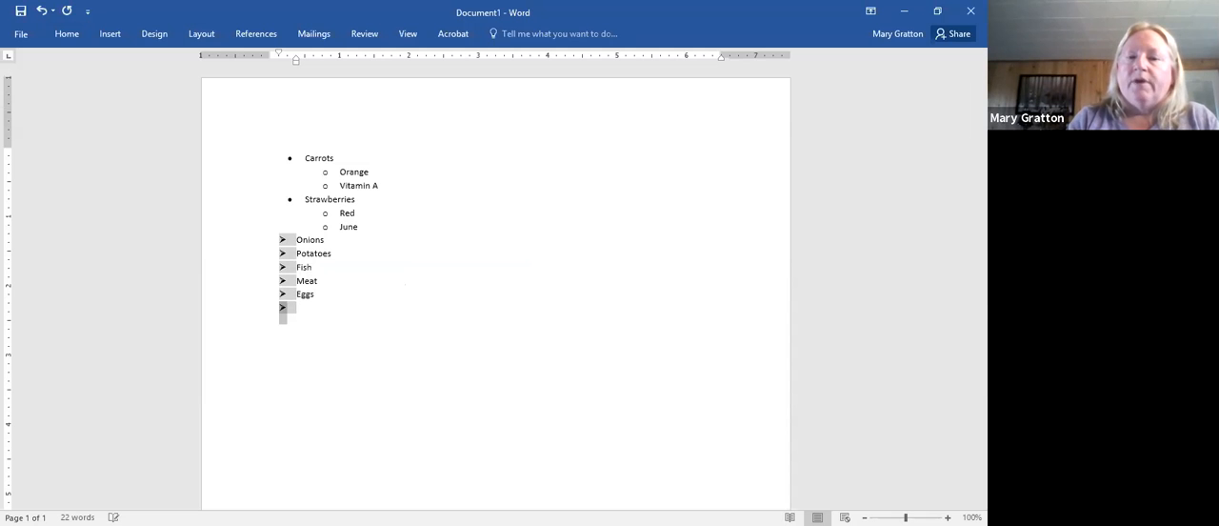
# - End the arrow-bulleted list below Eggs with an unbulleted blank line
pyautogui.click(327, 301)
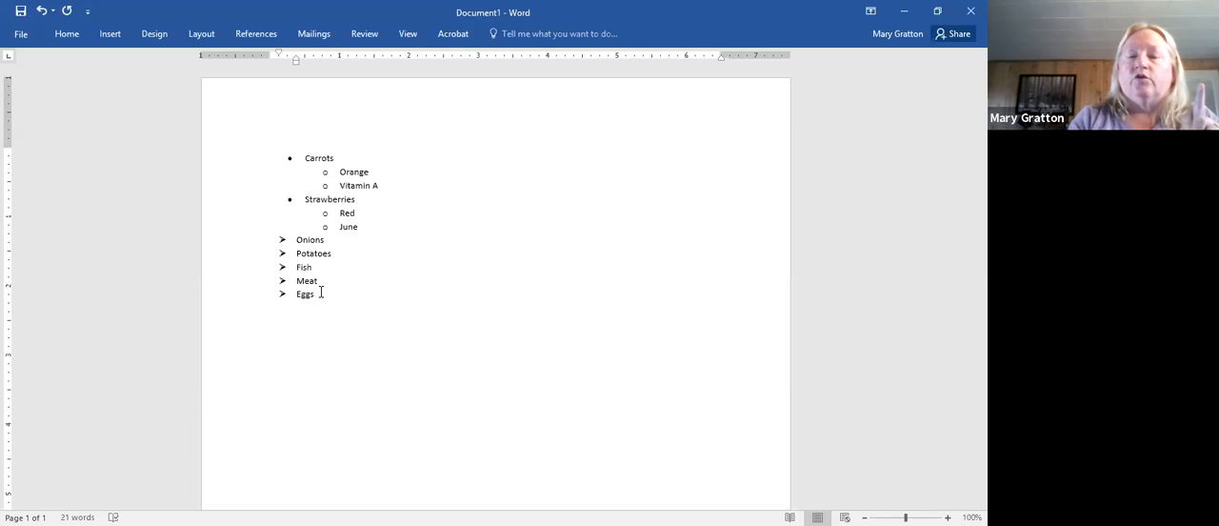
pyautogui.press('Return')
pyautogui.press('Return')
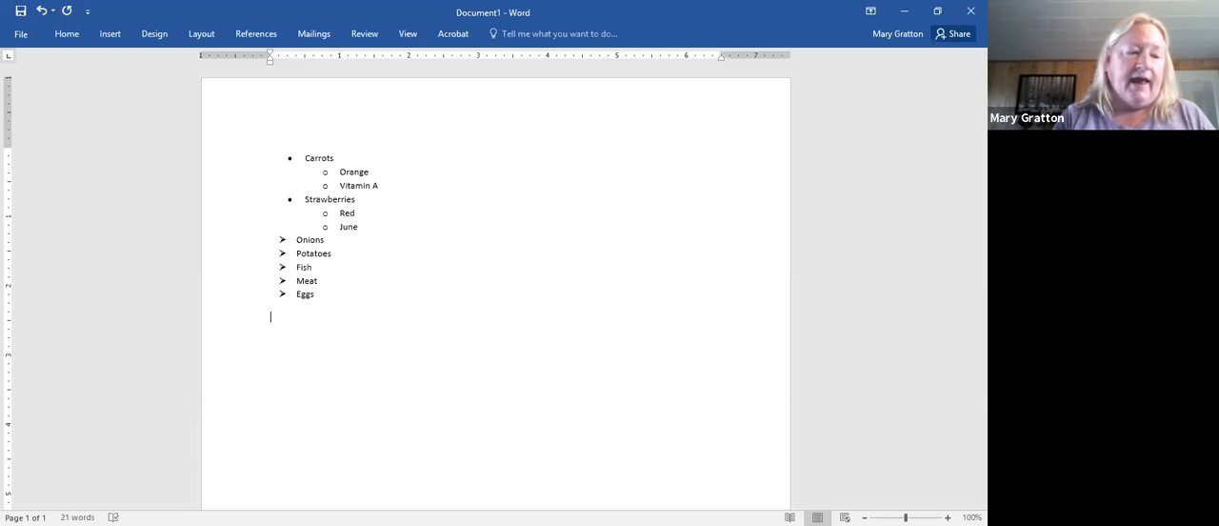
# - Apply the uppercase A. B. C. number format to the whole list from Carrots to Eggs
pyautogui.moveTo(303, 158); pyautogui.dragTo(375, 307)
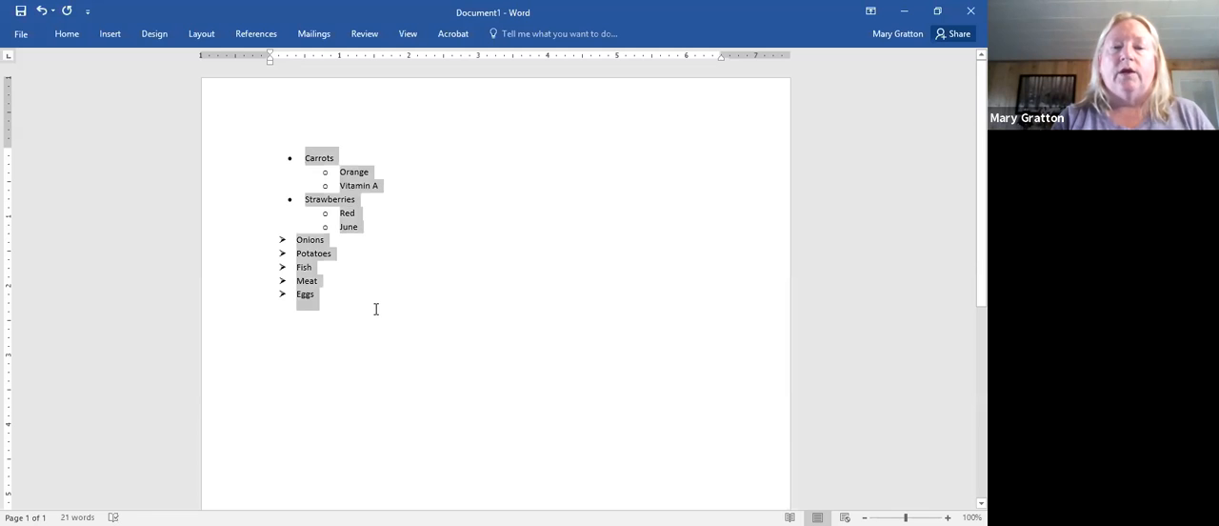
pyautogui.click(73, 36)
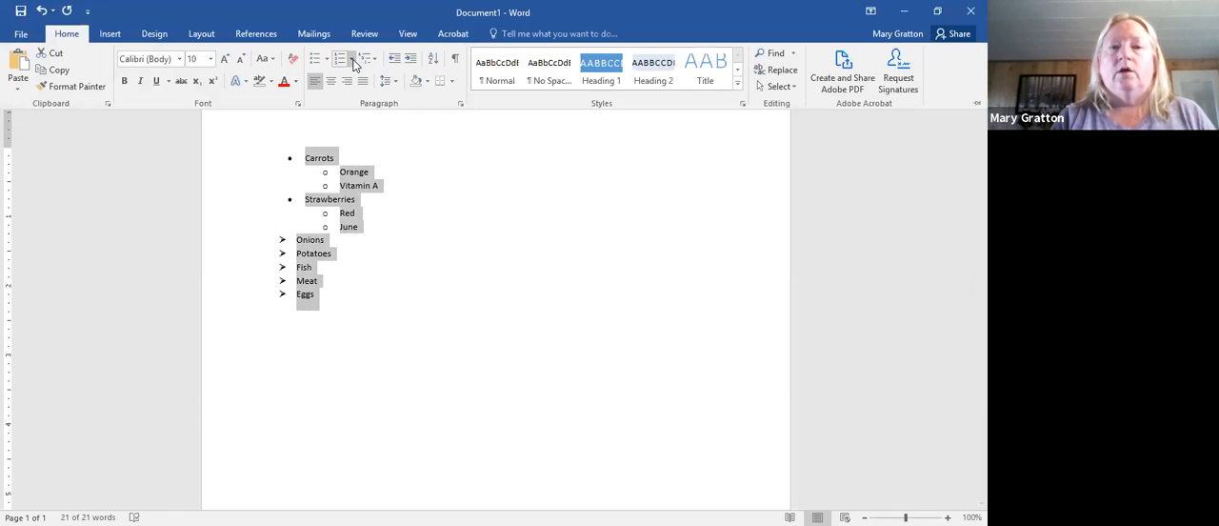
pyautogui.click(353, 60)
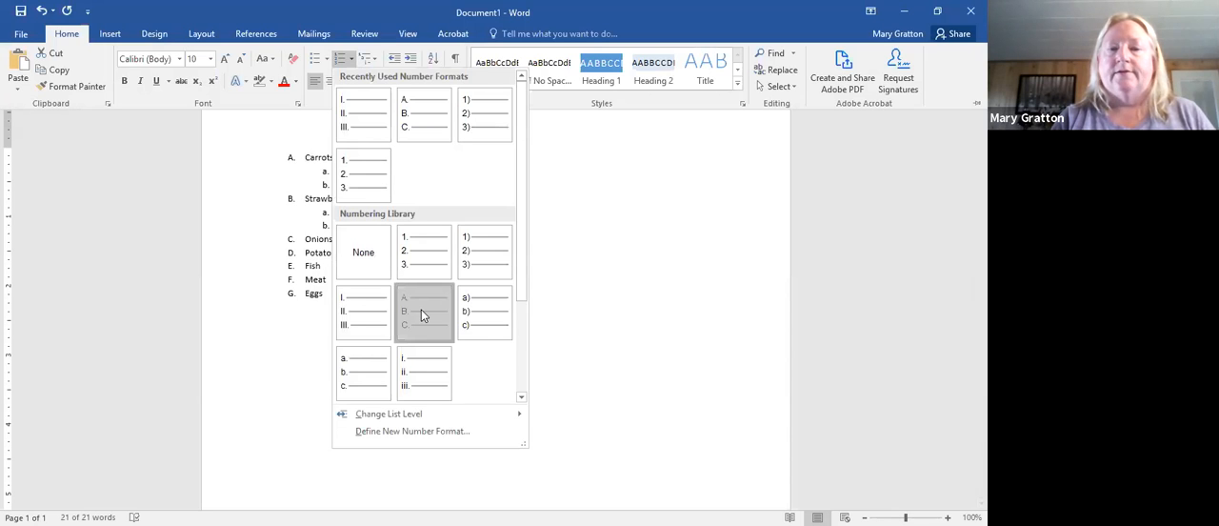
pyautogui.click(421, 310)
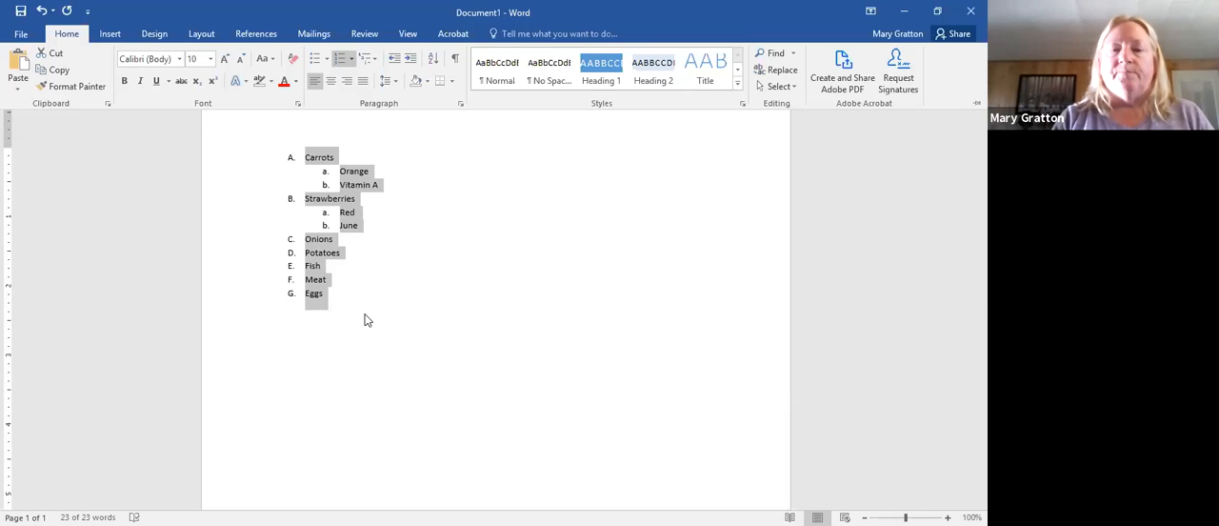
# - Add Ham as a new lettered item after Eggs and end the list below it
pyautogui.hotkey('ctrl', 'F1')
pyautogui.click(337, 301)
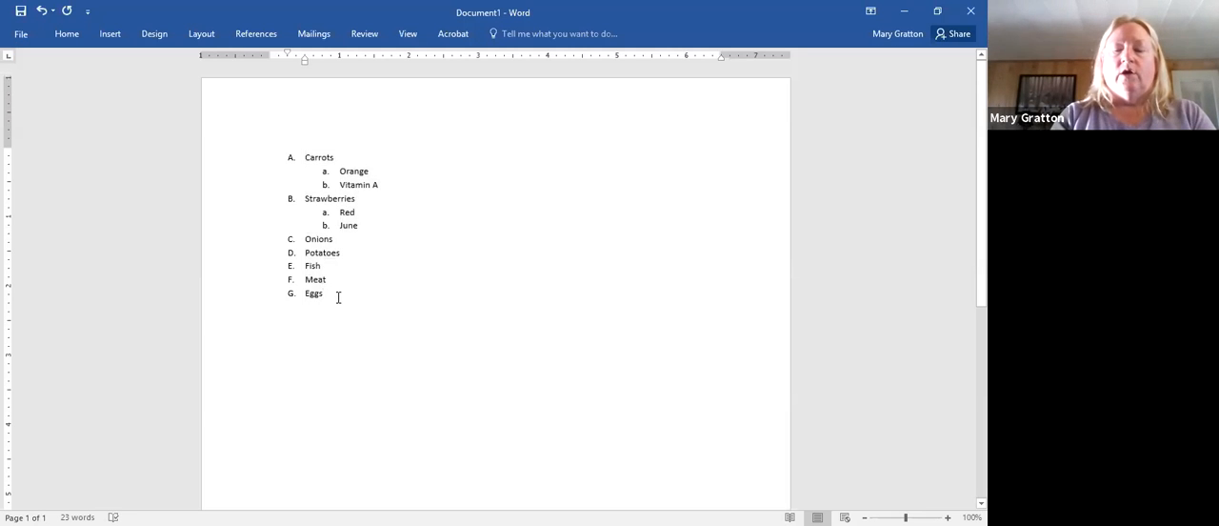
pyautogui.press('Return')
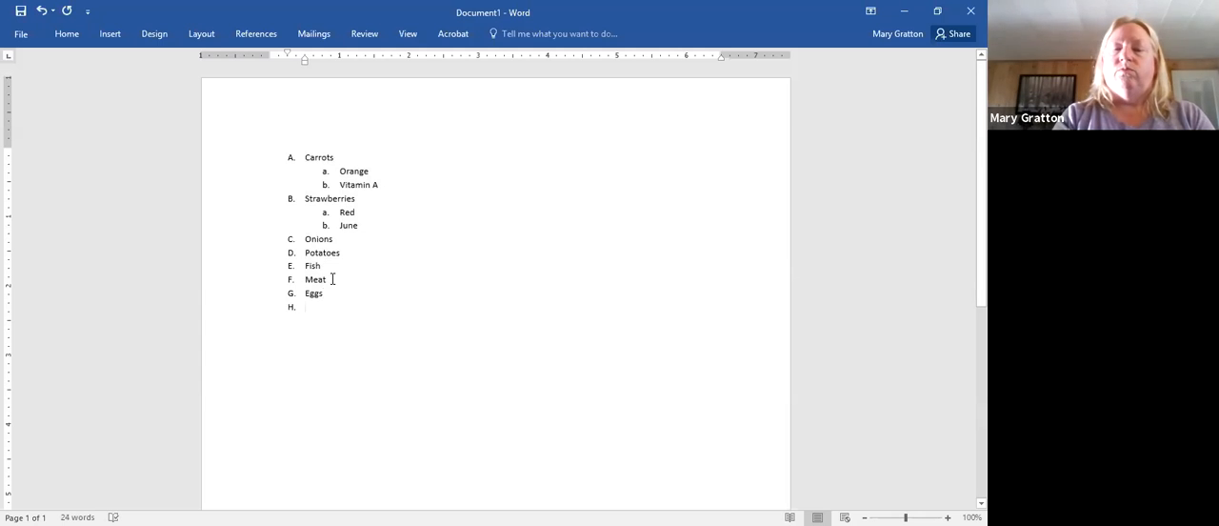
pyautogui.write('Ham')
pyautogui.press('Return')
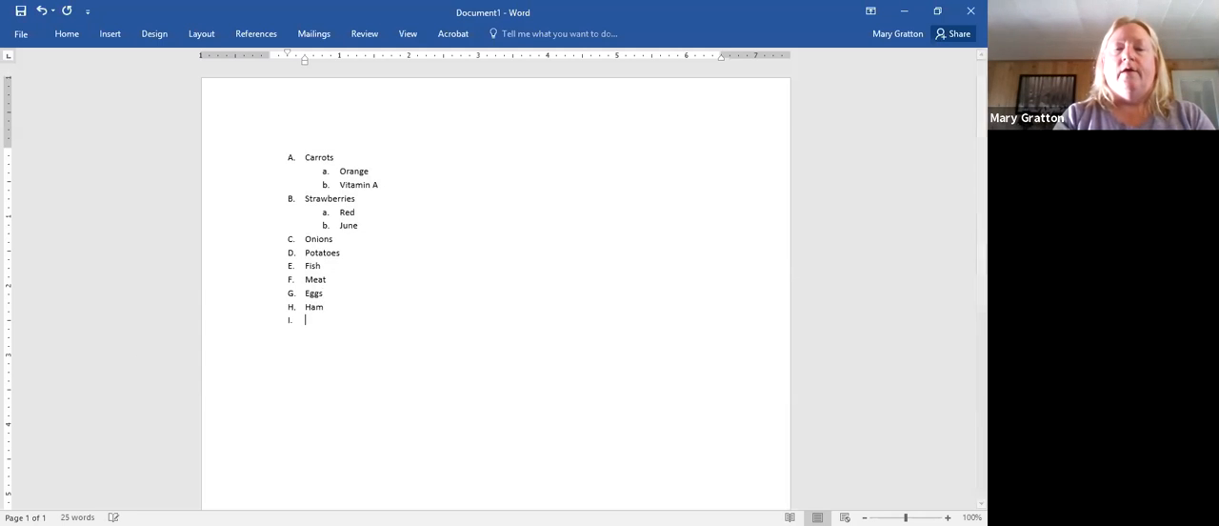
pyautogui.press('BackSpace')
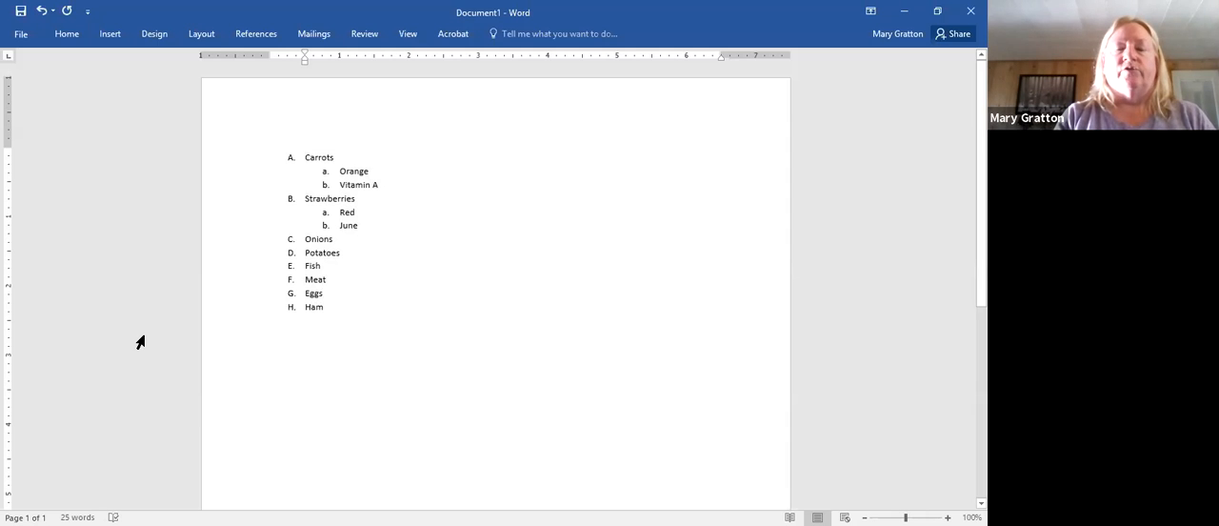
pyautogui.click(140, 340)
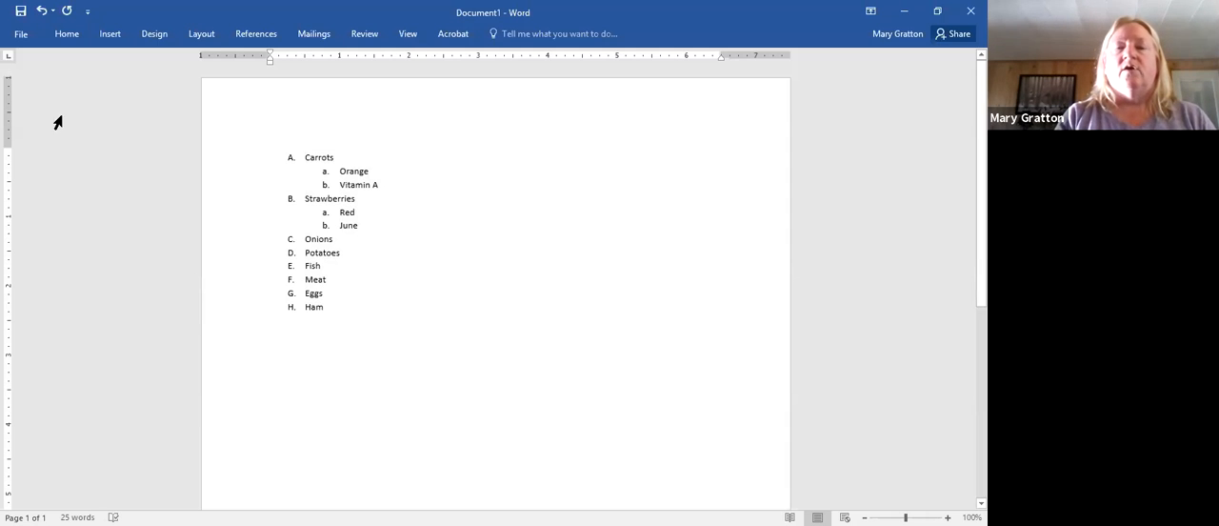
# - Remove the numbering from the whole list, Carrots to Ham, and restore the lettered numbering
pyautogui.click(76, 38)
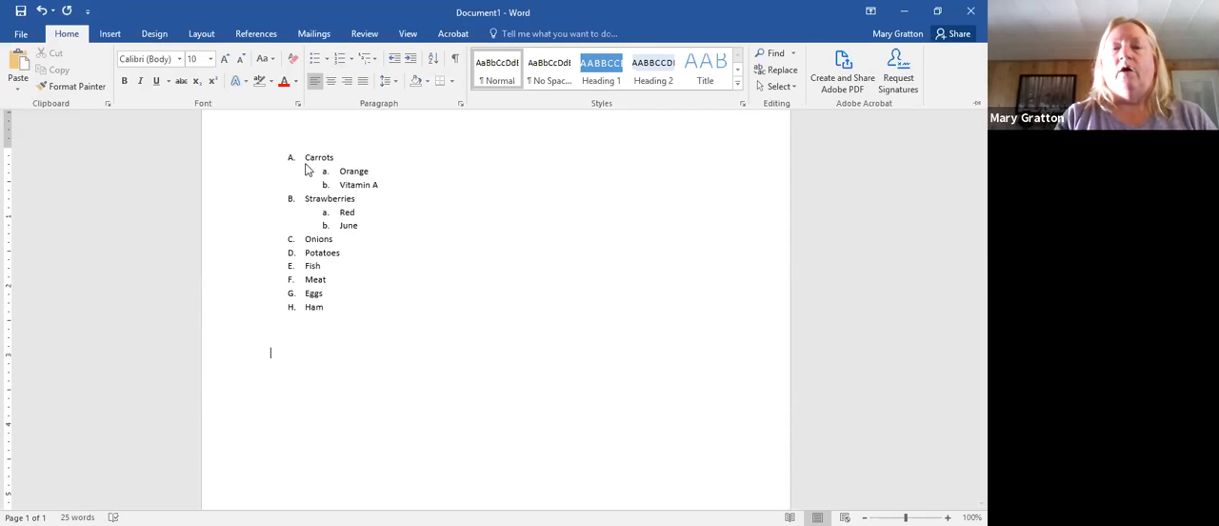
pyautogui.moveTo(306, 160); pyautogui.dragTo(353, 307)
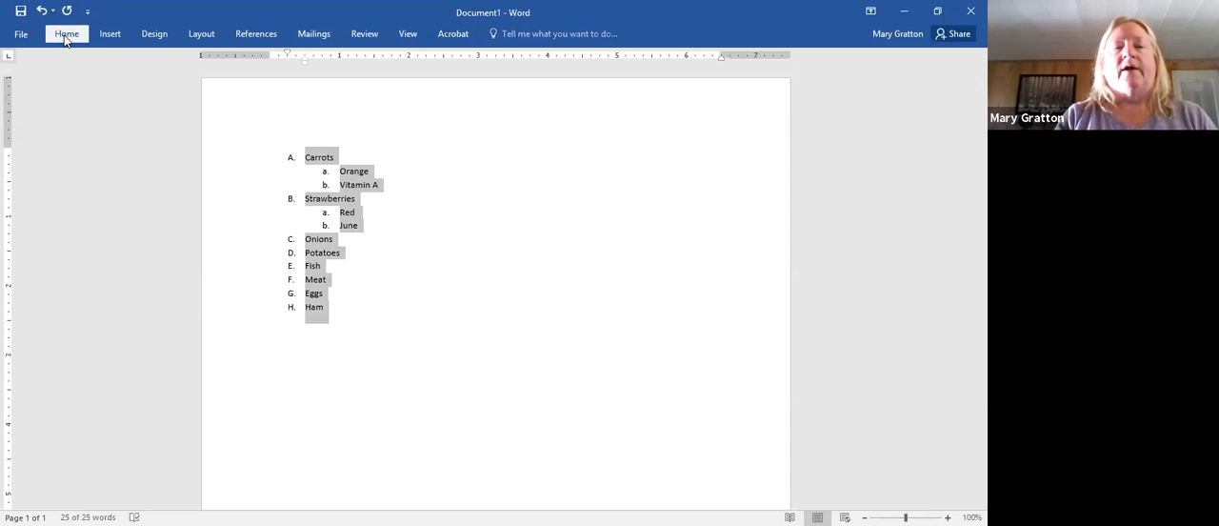
pyautogui.click(65, 37)
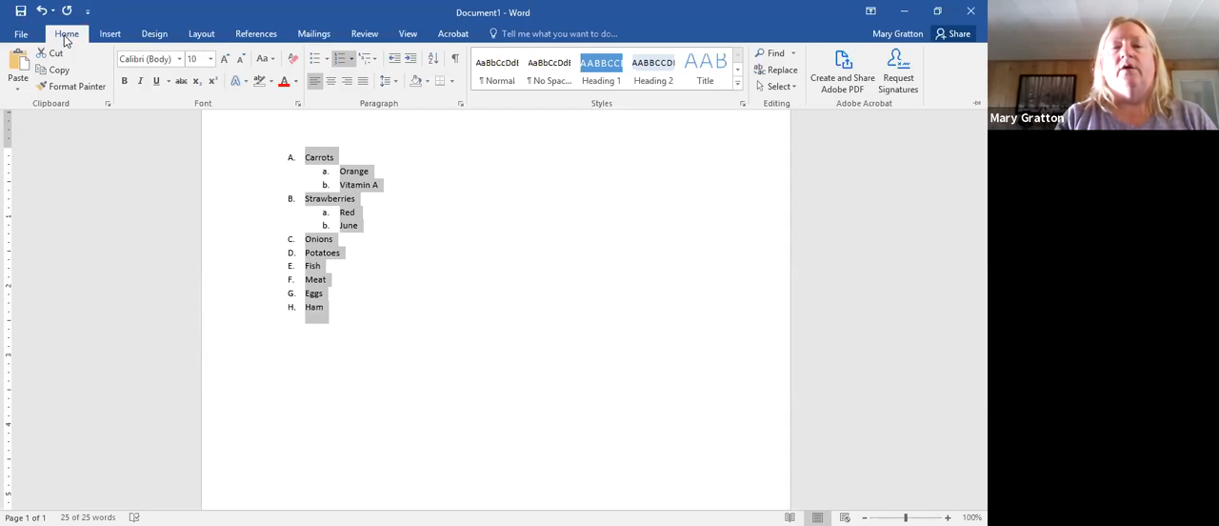
pyautogui.click(341, 60)
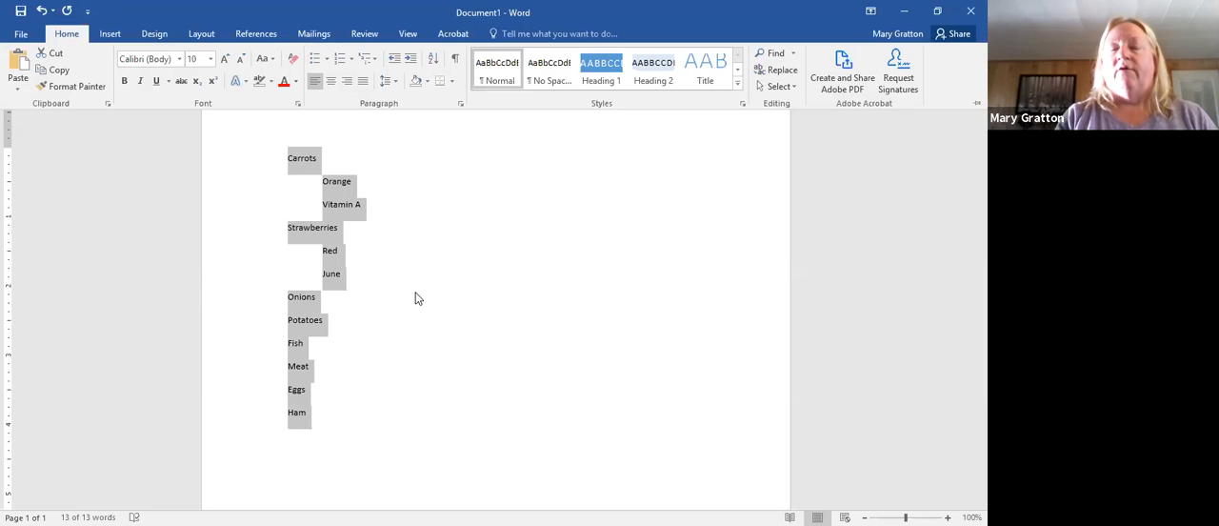
pyautogui.click(416, 298)
pyautogui.click(65, 38)
pyautogui.click(338, 58)
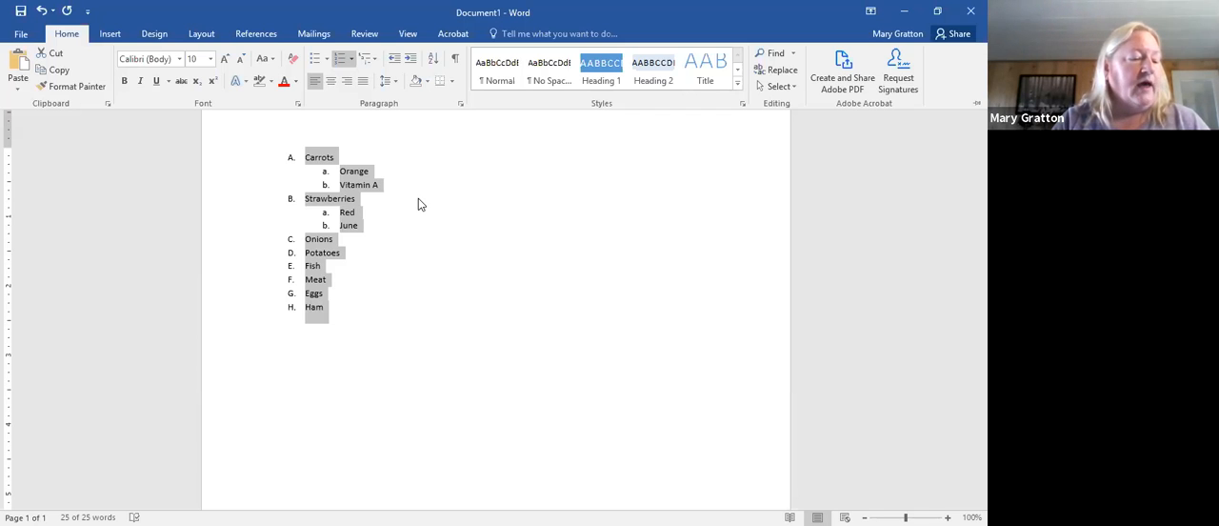
# - Look through the available bullet symbols and the option for defining a new bullet, leaving the selected list's format as is
pyautogui.click(316, 63)
pyautogui.click(333, 61)
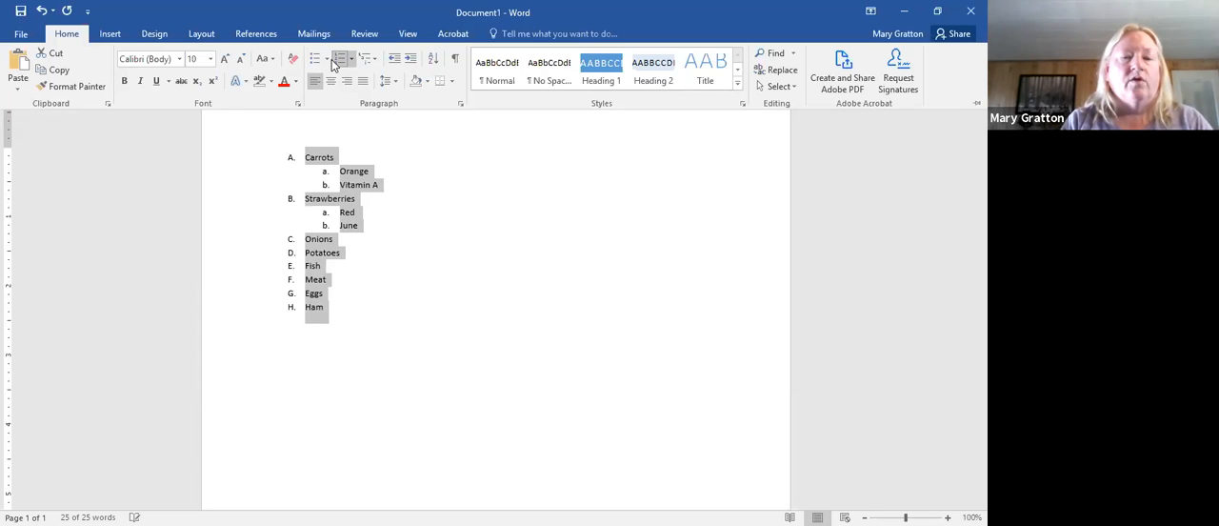
pyautogui.click(328, 61)
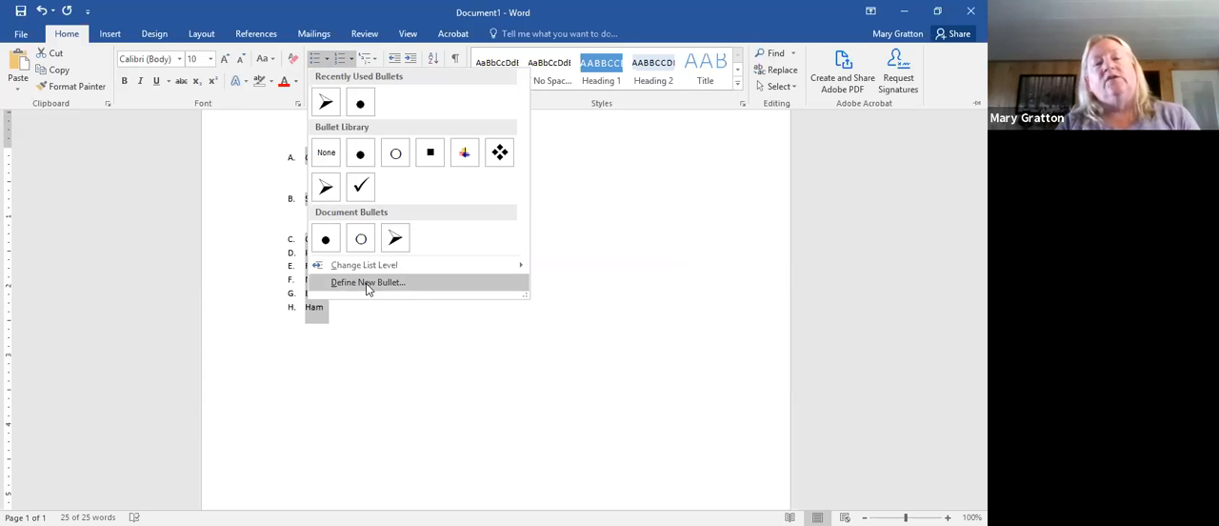
pyautogui.click(390, 371)
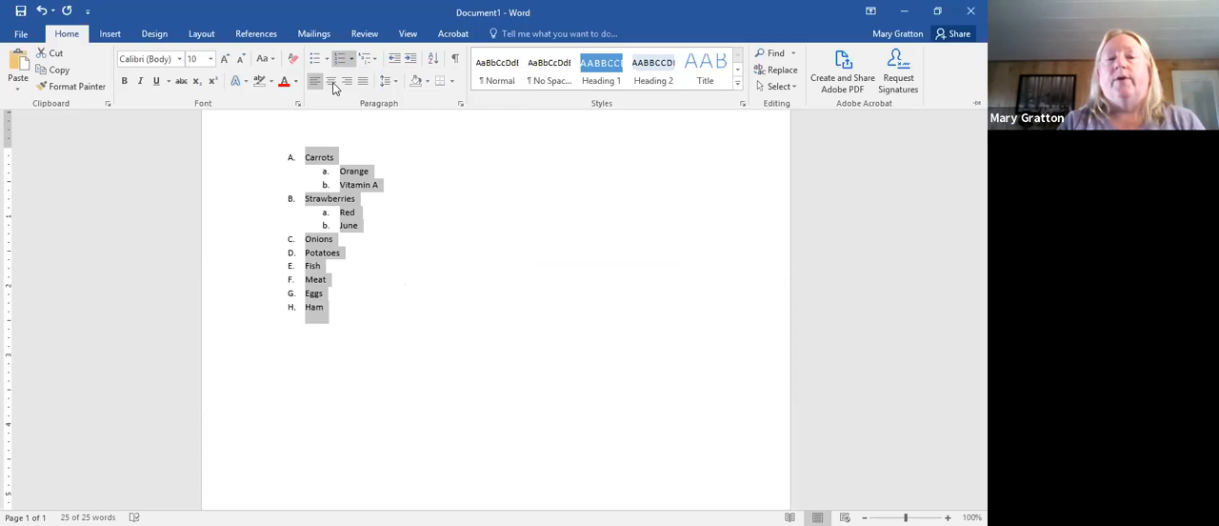
# - Open the full Symbol dialog and browse the characters available in the normal text font
pyautogui.click(111, 34)
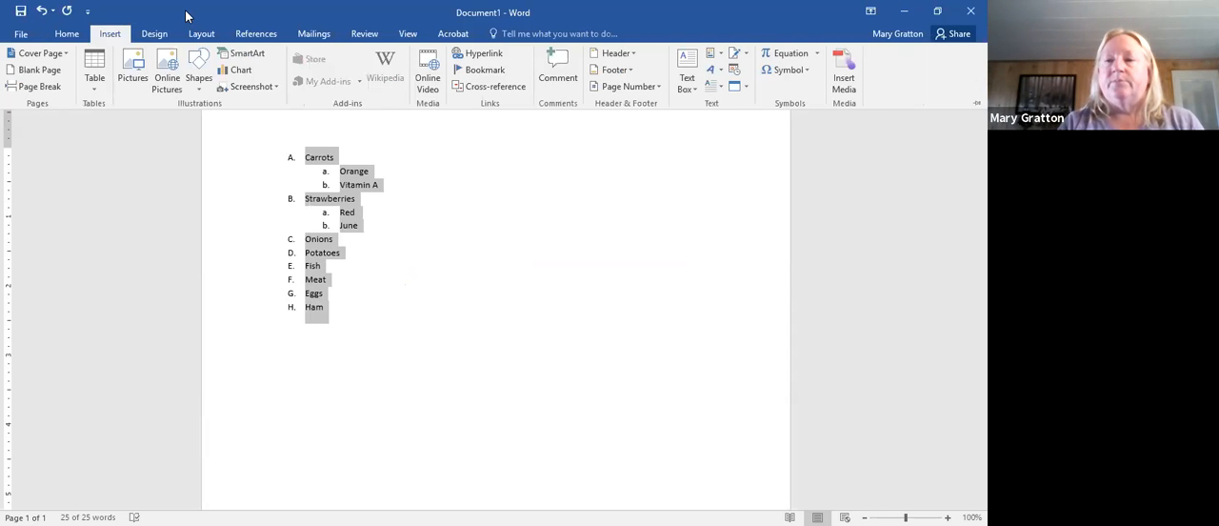
pyautogui.click(800, 74)
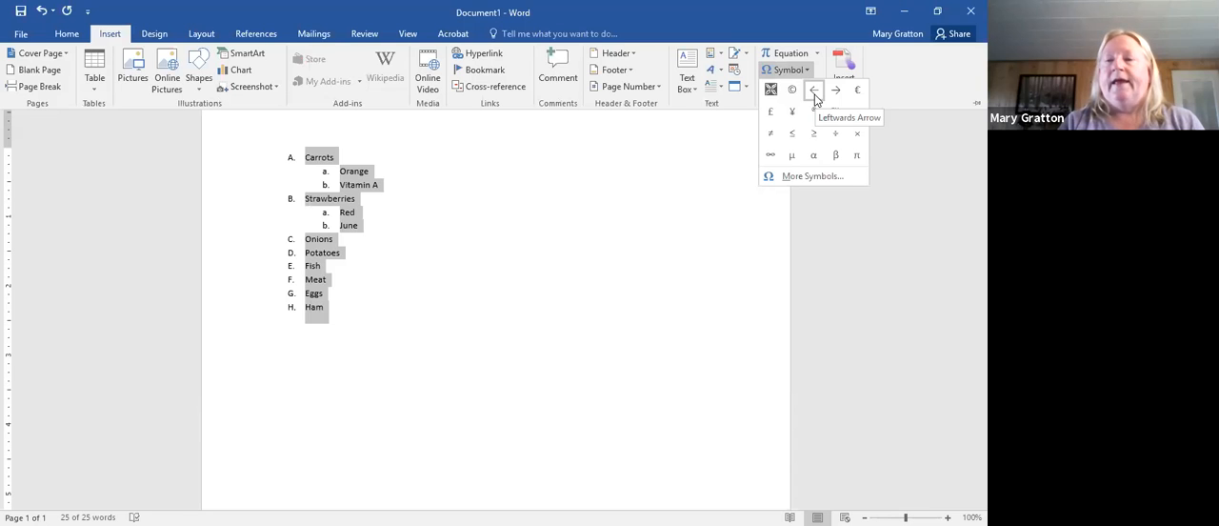
pyautogui.click(811, 183)
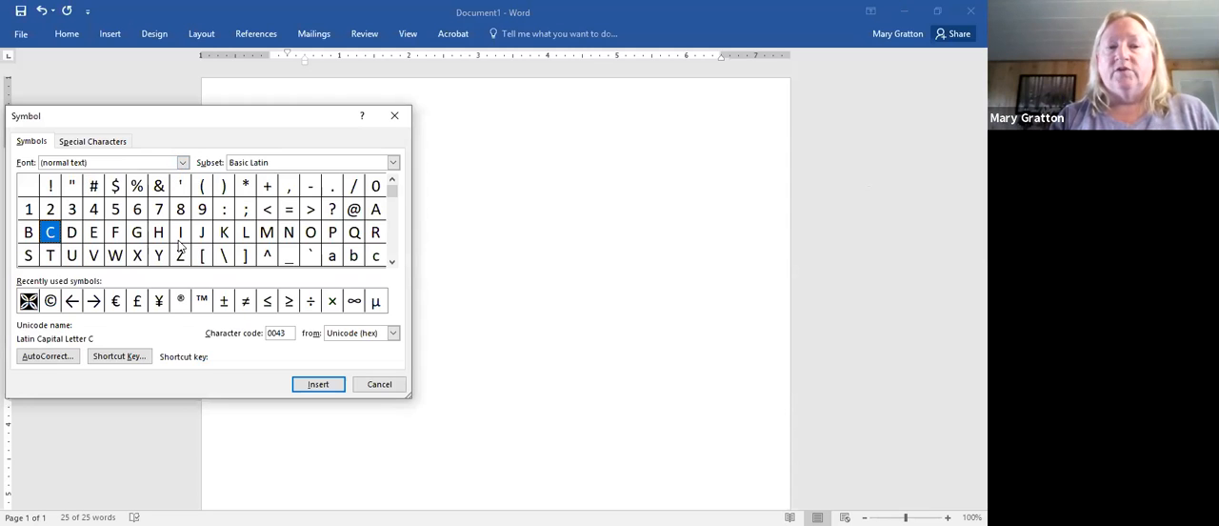
pyautogui.click(391, 266)
pyautogui.click(391, 266)
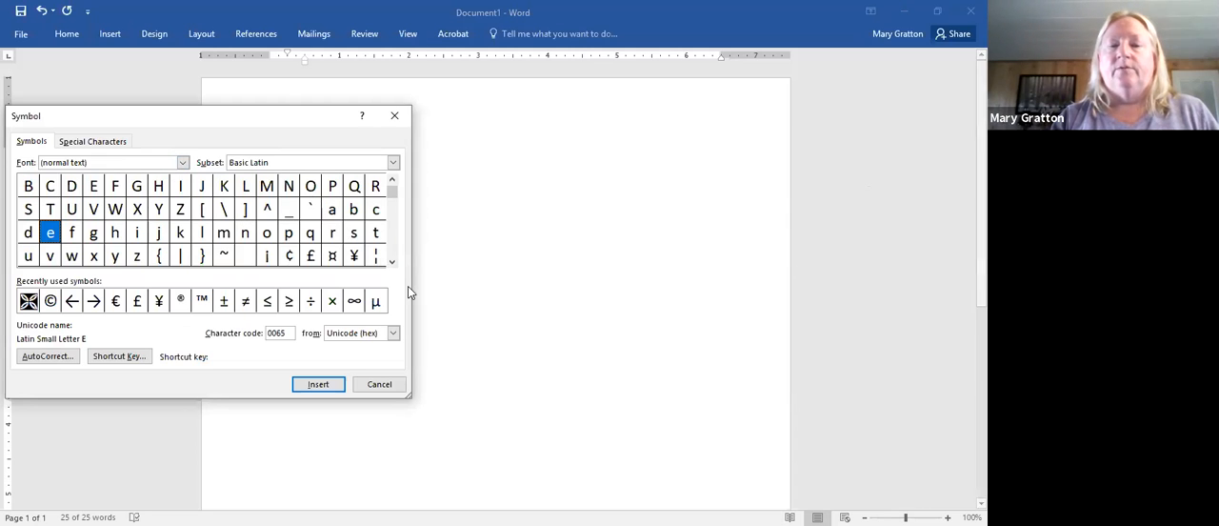
pyautogui.click(392, 263)
pyautogui.click(391, 263)
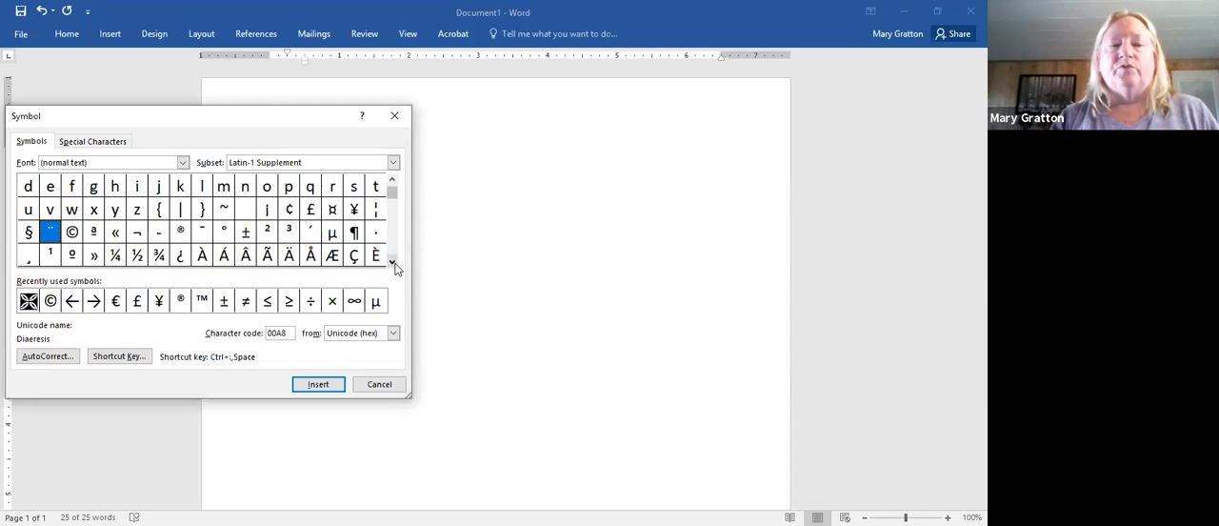
pyautogui.click(392, 263)
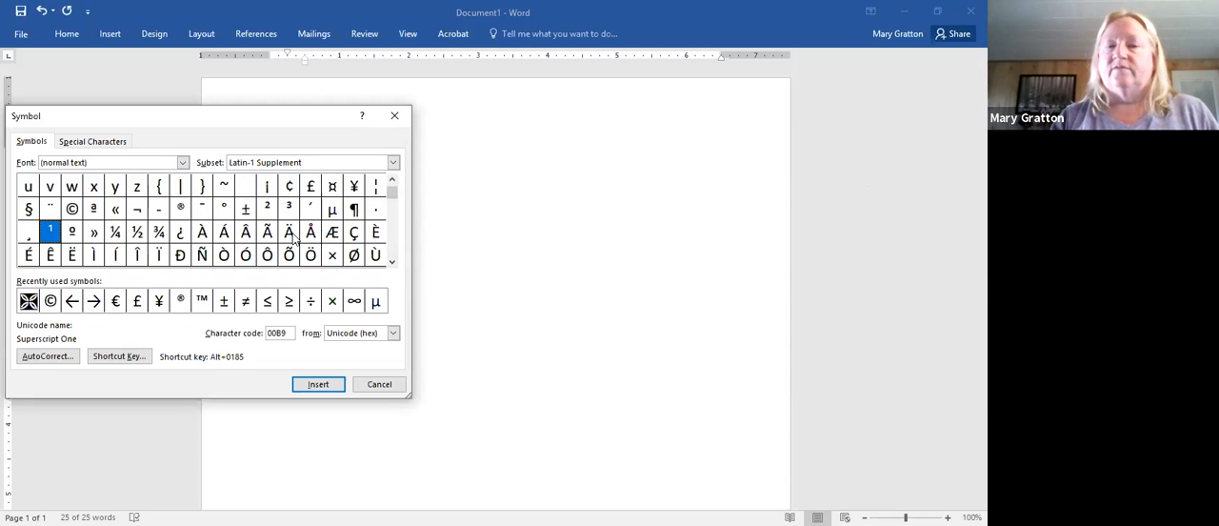
pyautogui.click(392, 265)
pyautogui.click(392, 264)
pyautogui.click(391, 265)
pyautogui.click(391, 265)
pyautogui.click(391, 265)
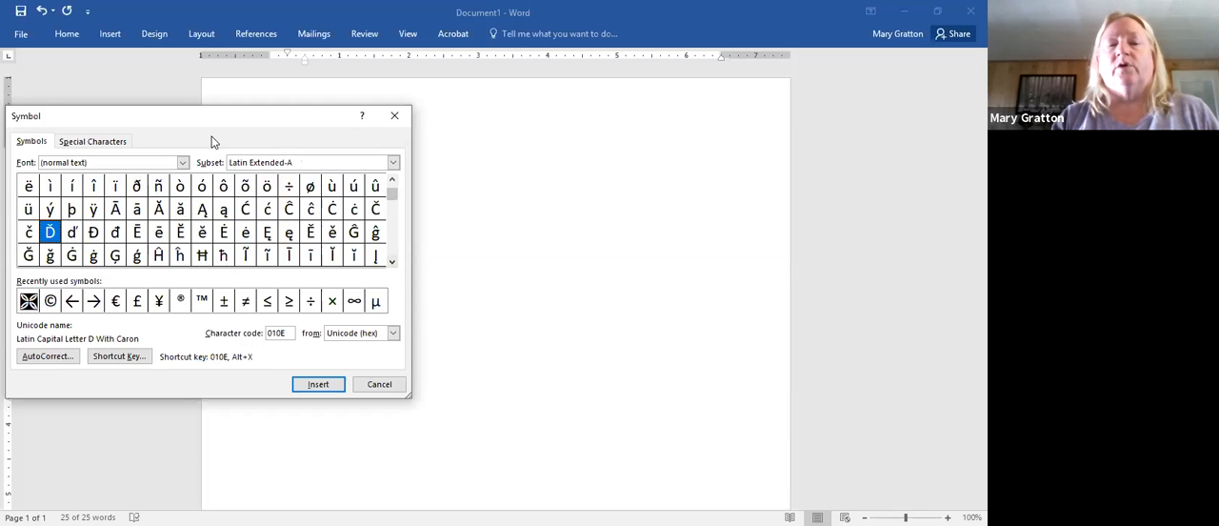
# - View the symbols in Arial, switch the symbol font to Times New Roman, and examine its characters and subsets
pyautogui.click(181, 164)
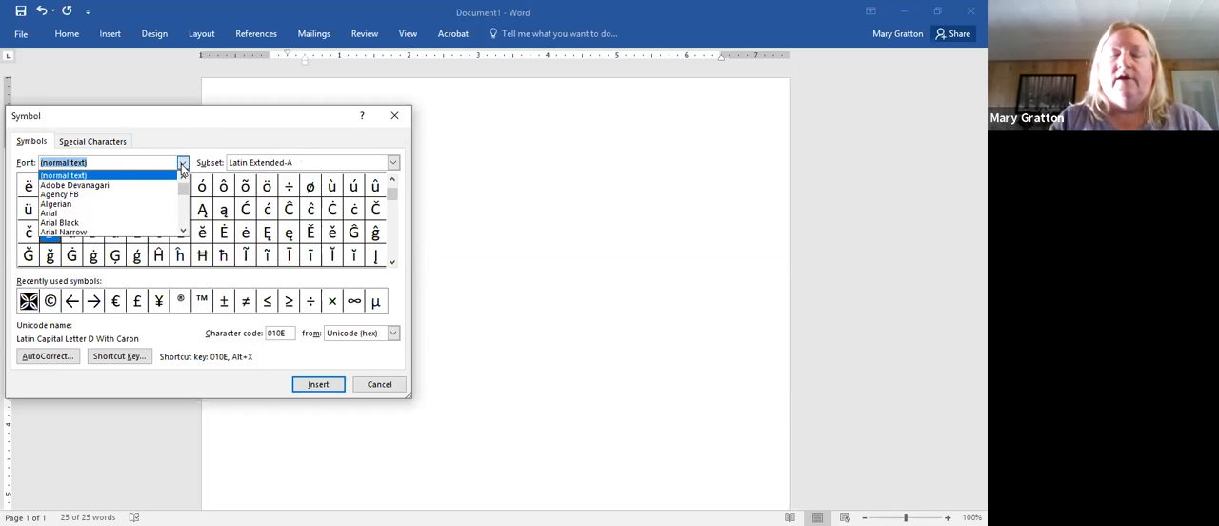
pyautogui.click(115, 214)
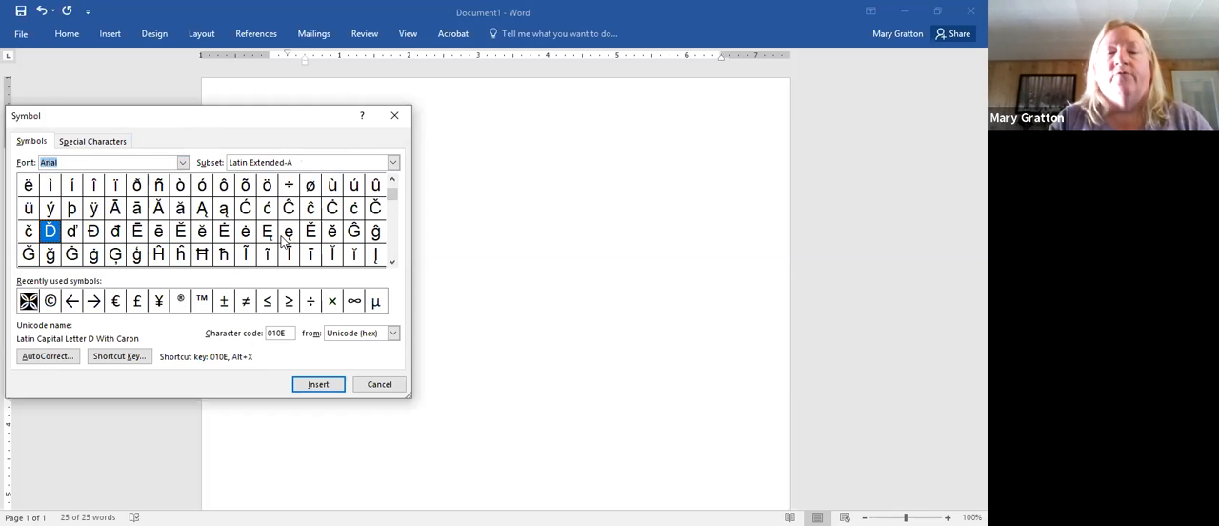
pyautogui.click(182, 163)
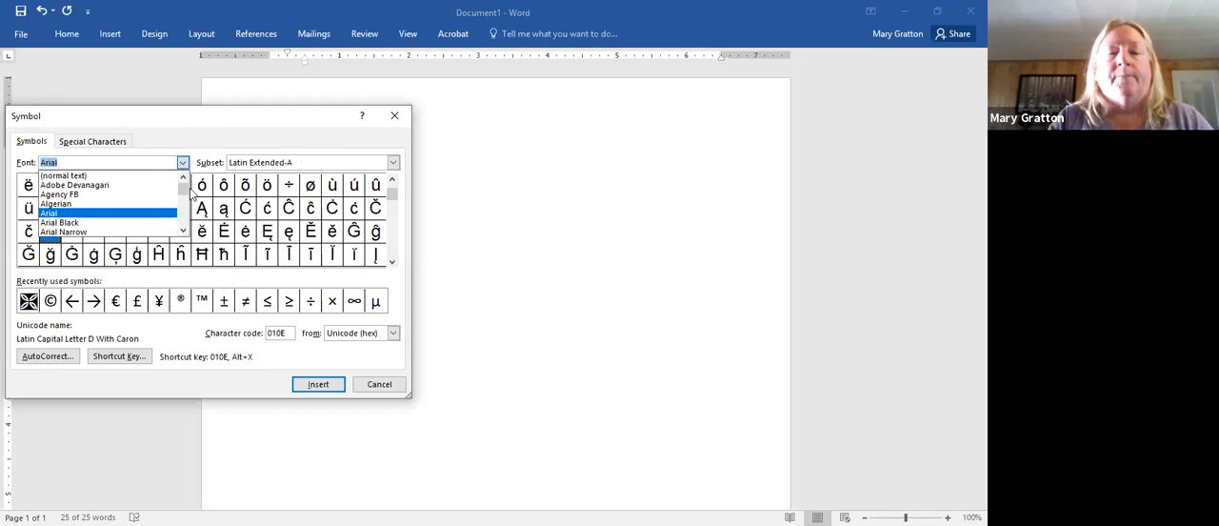
pyautogui.click(186, 229)
pyautogui.click(186, 229)
pyautogui.click(186, 230)
pyautogui.click(186, 230)
pyautogui.click(185, 231)
pyautogui.click(186, 231)
pyautogui.click(185, 232)
pyautogui.click(185, 231)
pyautogui.click(185, 231)
pyautogui.click(186, 232)
pyautogui.click(186, 231)
pyautogui.click(186, 232)
pyautogui.click(186, 231)
pyautogui.click(185, 232)
pyautogui.click(185, 231)
pyautogui.click(186, 232)
pyautogui.click(186, 232)
pyautogui.click(186, 232)
pyautogui.click(185, 231)
pyautogui.click(186, 232)
pyautogui.click(186, 231)
pyautogui.click(185, 231)
pyautogui.click(186, 232)
pyautogui.click(186, 231)
pyautogui.click(185, 231)
pyautogui.click(186, 232)
pyautogui.click(185, 232)
pyautogui.click(185, 231)
pyautogui.click(186, 232)
pyautogui.click(185, 232)
pyautogui.click(186, 232)
pyautogui.click(185, 231)
pyautogui.click(185, 232)
pyautogui.click(186, 232)
pyautogui.click(186, 232)
pyautogui.click(186, 231)
pyautogui.click(186, 231)
pyautogui.click(185, 232)
pyautogui.click(186, 231)
pyautogui.click(186, 231)
pyautogui.click(186, 231)
pyautogui.click(186, 231)
pyautogui.click(186, 232)
pyautogui.click(186, 231)
pyautogui.click(185, 232)
pyautogui.click(185, 231)
pyautogui.click(185, 231)
pyautogui.click(186, 232)
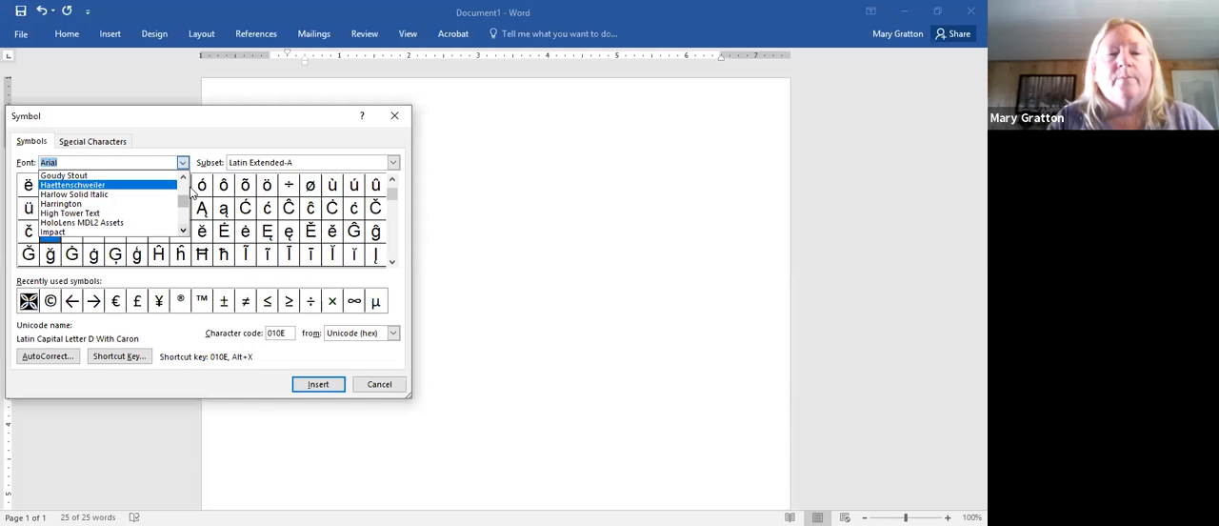
pyautogui.moveTo(187, 197); pyautogui.dragTo(185, 235)
pyautogui.click(125, 224)
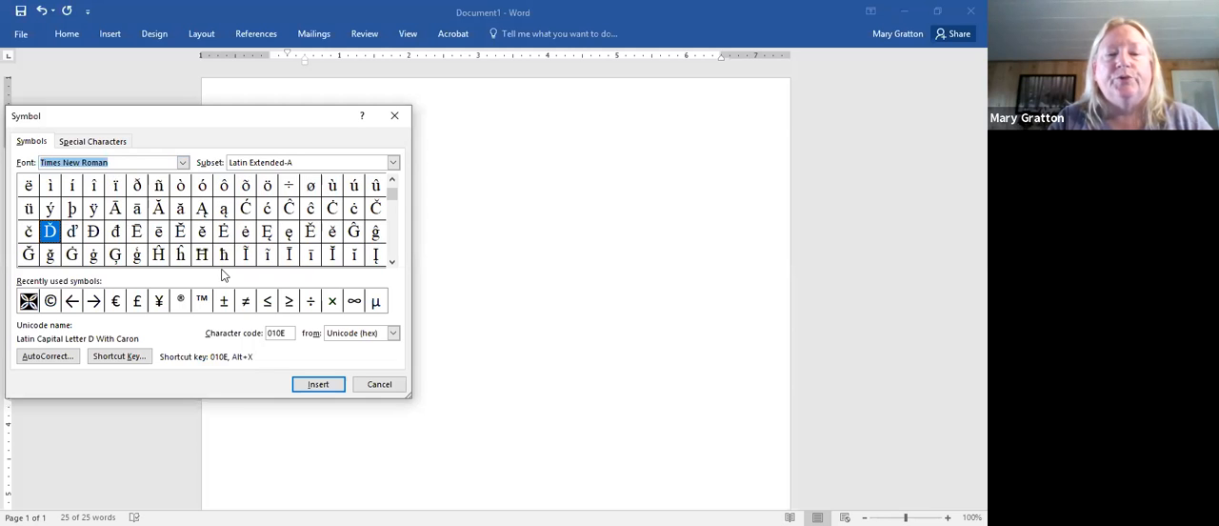
pyautogui.moveTo(391, 200); pyautogui.dragTo(391, 245)
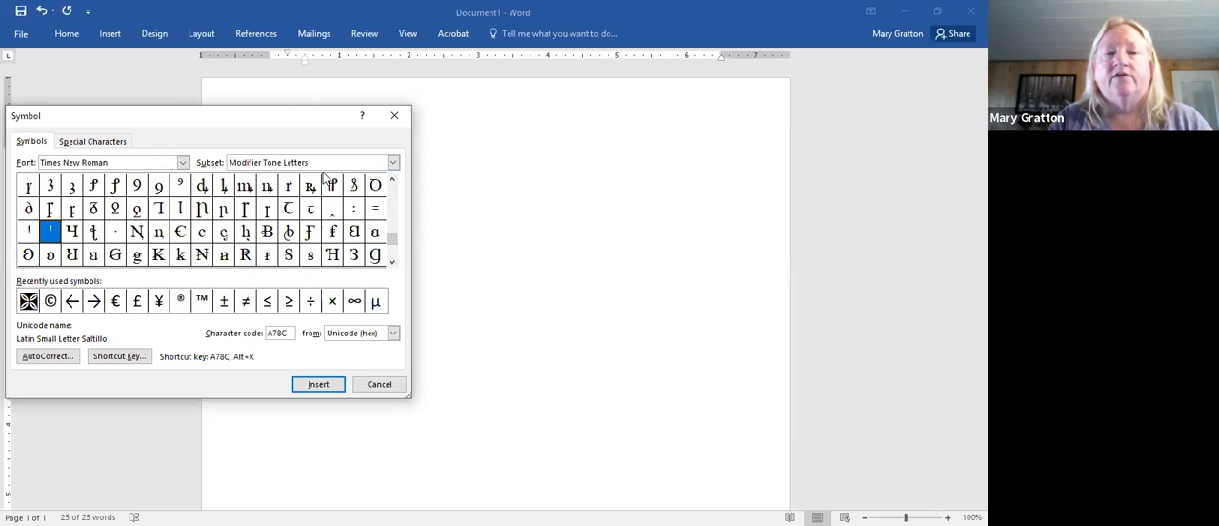
pyautogui.click(394, 162)
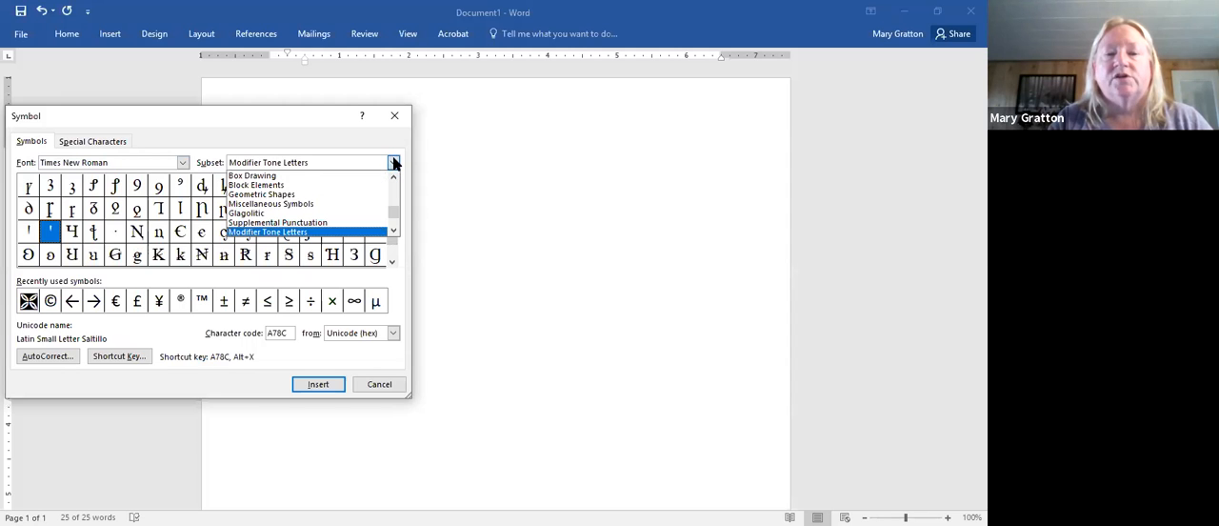
# - Insert the Copyright sign from the list of special characters
pyautogui.click(89, 142)
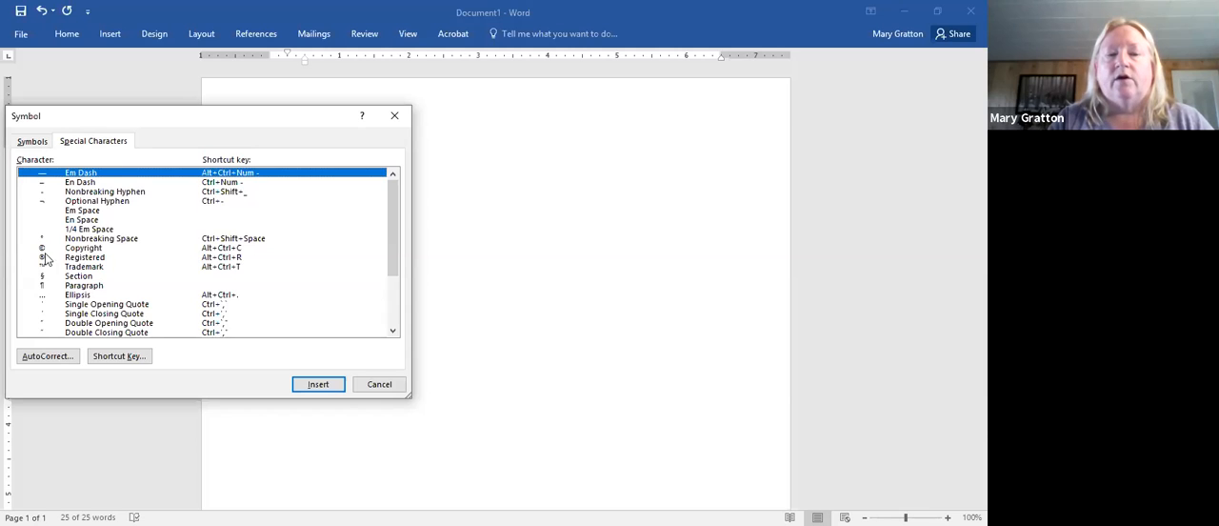
pyautogui.click(86, 247)
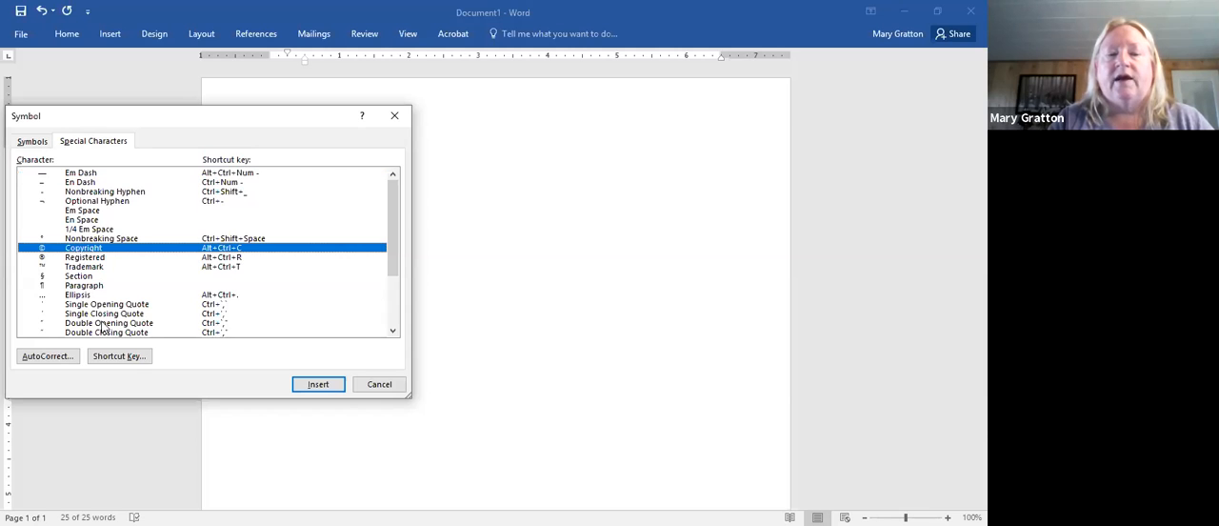
pyautogui.click(303, 386)
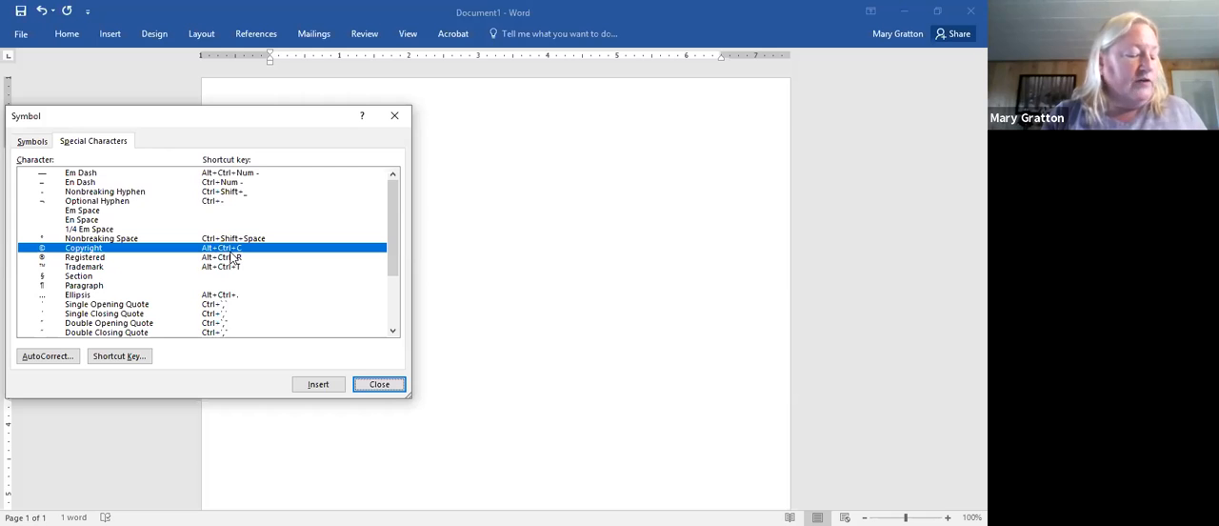
# - Set the symbol font to Webdings and look through its characters
pyautogui.click(41, 145)
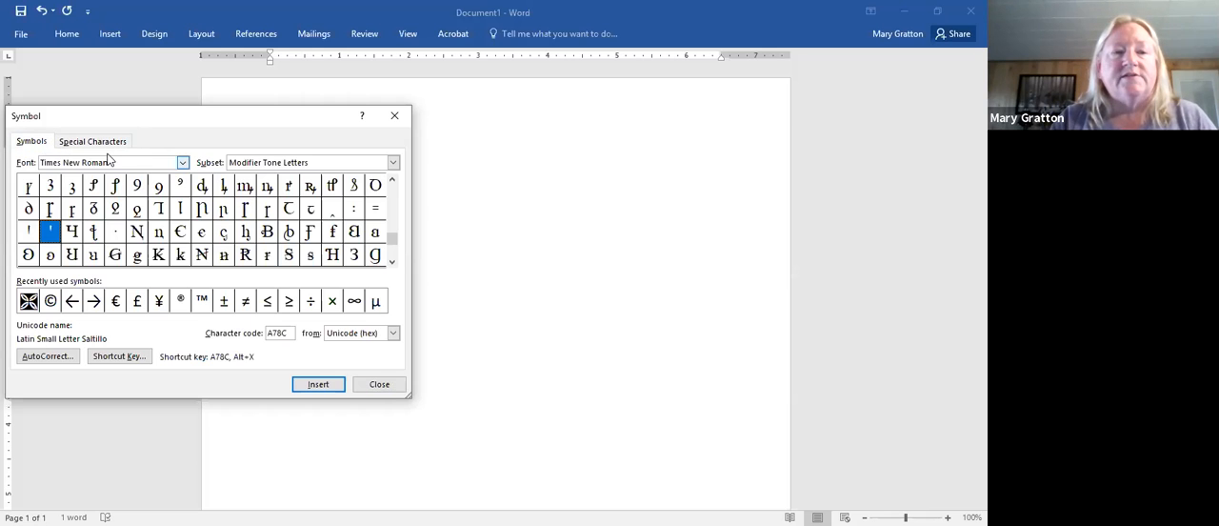
pyautogui.click(183, 164)
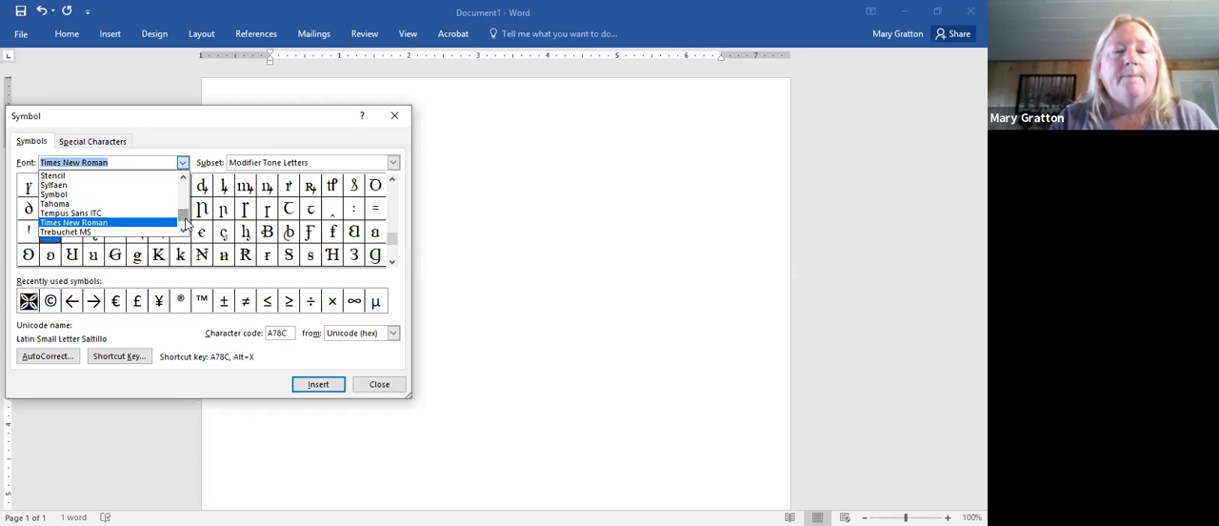
pyautogui.scroll(-3, 185, 225)
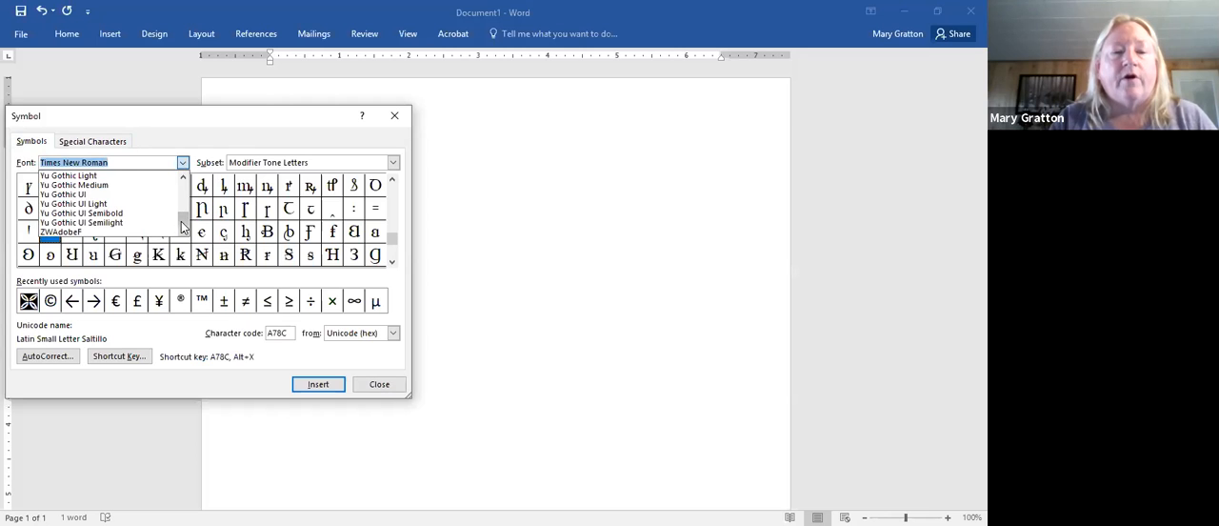
pyautogui.scroll(4, 184, 210)
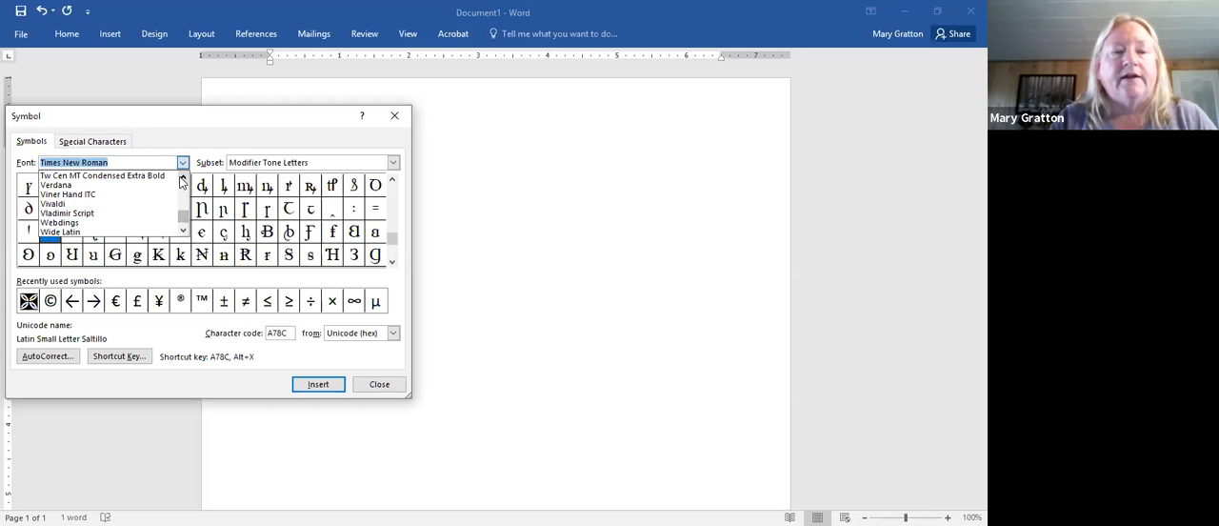
pyautogui.click(131, 223)
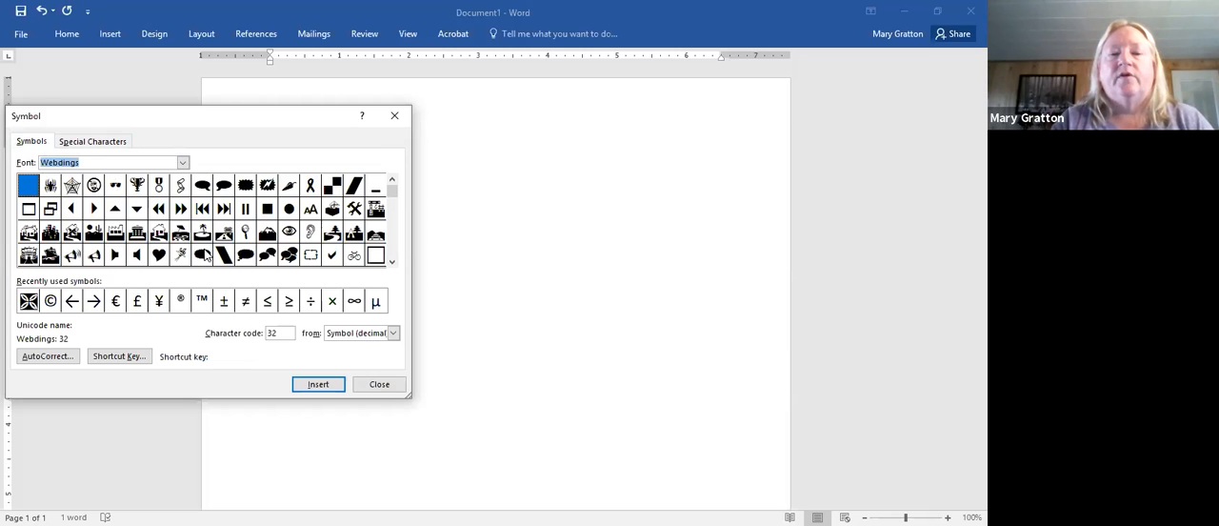
pyautogui.click(391, 264)
pyautogui.click(391, 263)
pyautogui.click(392, 263)
pyautogui.click(390, 263)
pyautogui.click(390, 263)
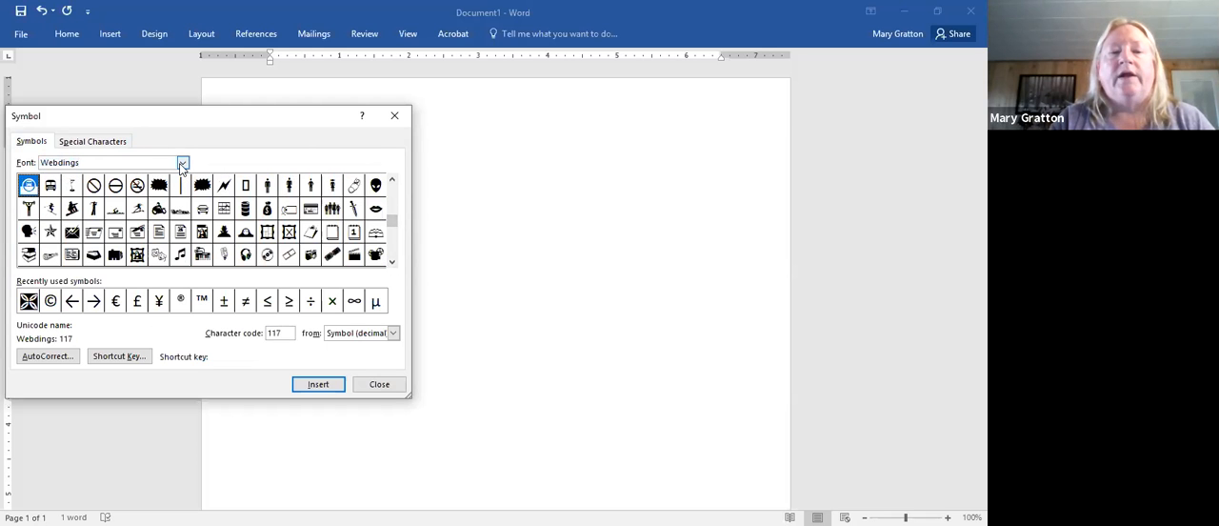
# - View the symbols in Wide Latin and return the symbol font to Webdings
pyautogui.click(183, 164)
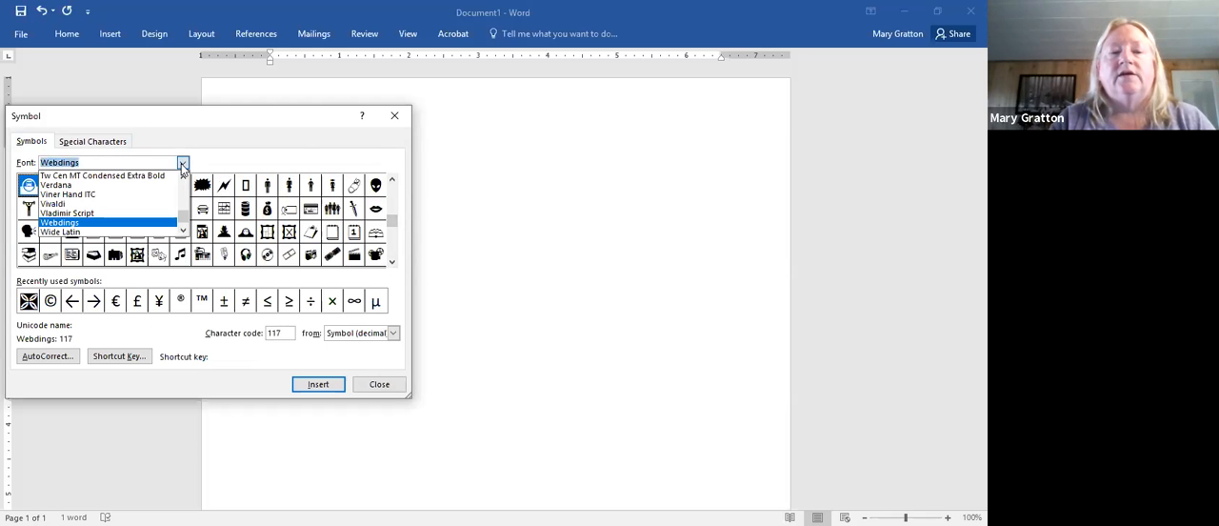
pyautogui.click(120, 232)
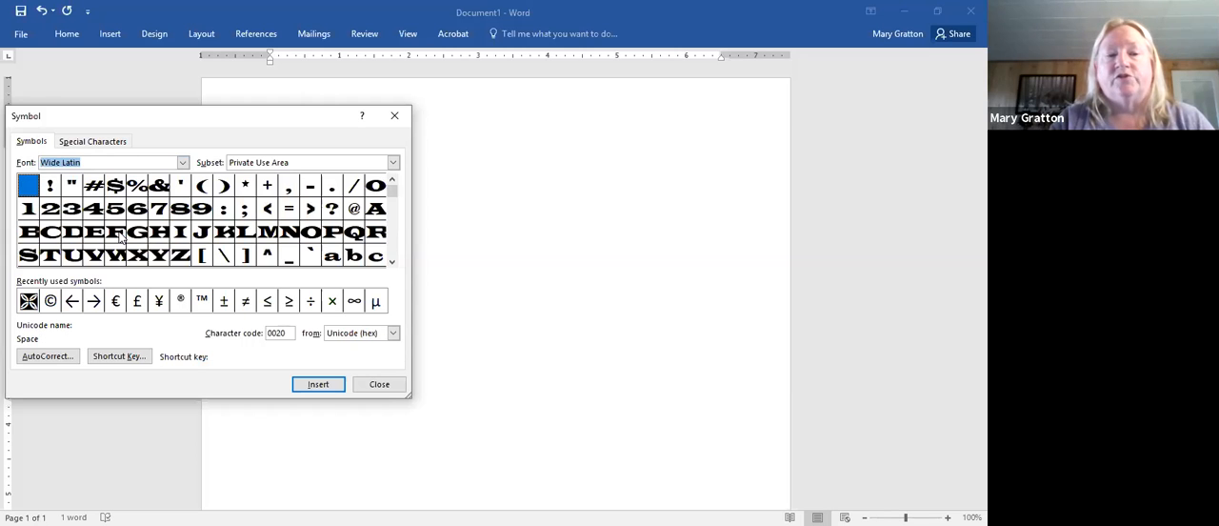
pyautogui.click(183, 163)
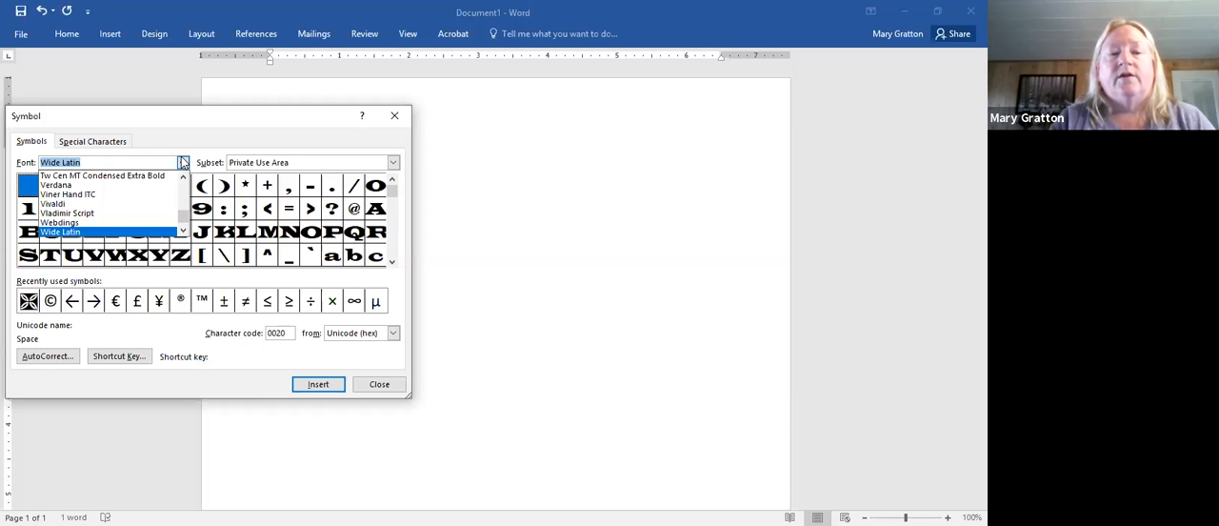
pyautogui.click(123, 222)
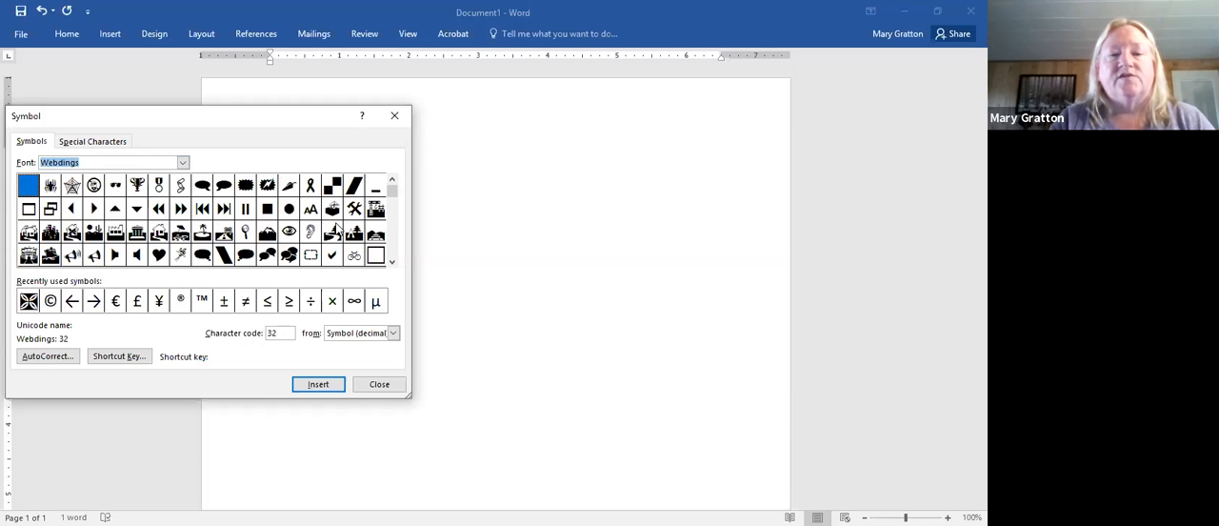
# - Find the screen-shaped symbol, character code 190, among the Webdings characters and insert it into the document
pyautogui.click(391, 262)
pyautogui.click(390, 263)
pyautogui.click(390, 263)
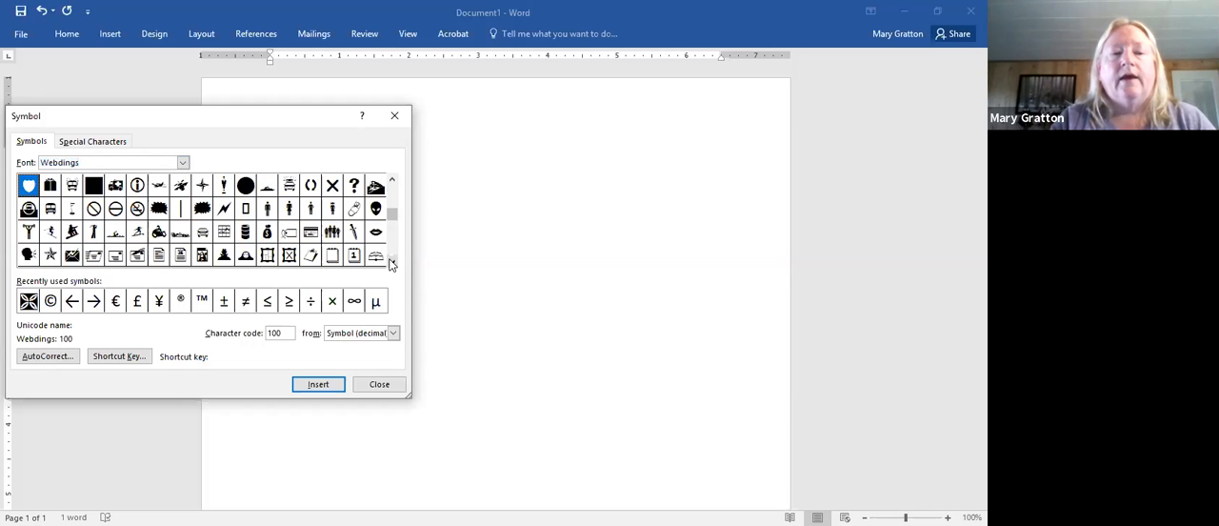
pyautogui.click(391, 264)
pyautogui.click(390, 263)
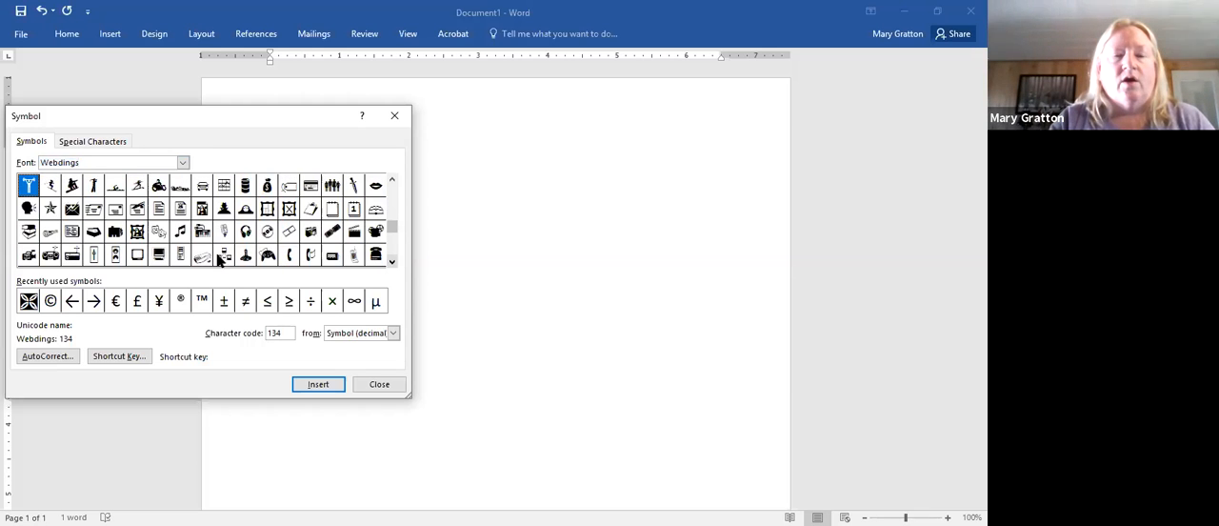
pyautogui.doubleClick(139, 257)
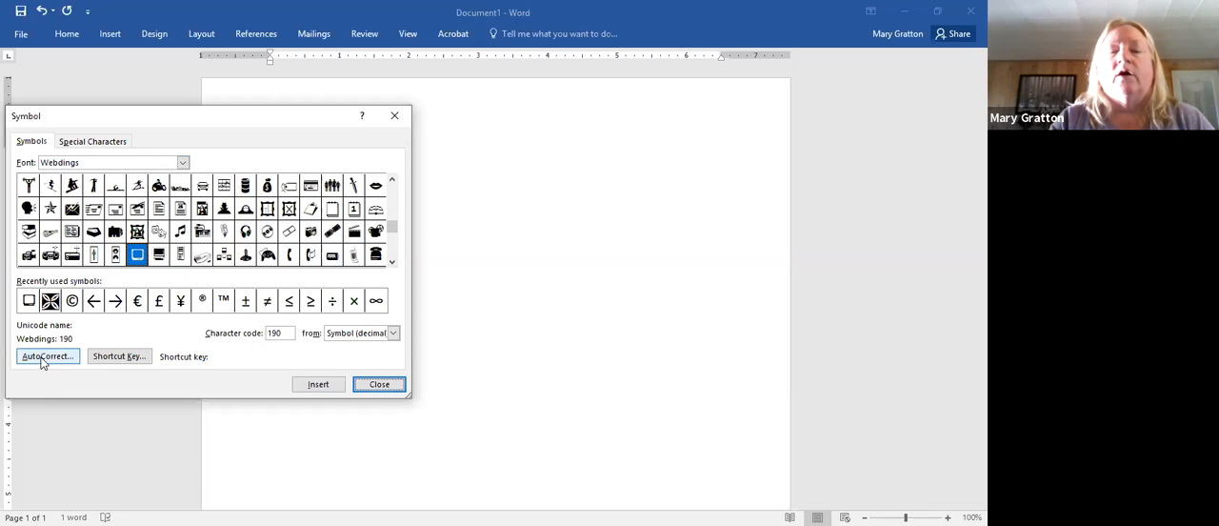
# - Assign the shortcut Alt+Ctrl+G to the Webdings 190 symbol, saved in Normal, and return to the document
pyautogui.click(133, 358)
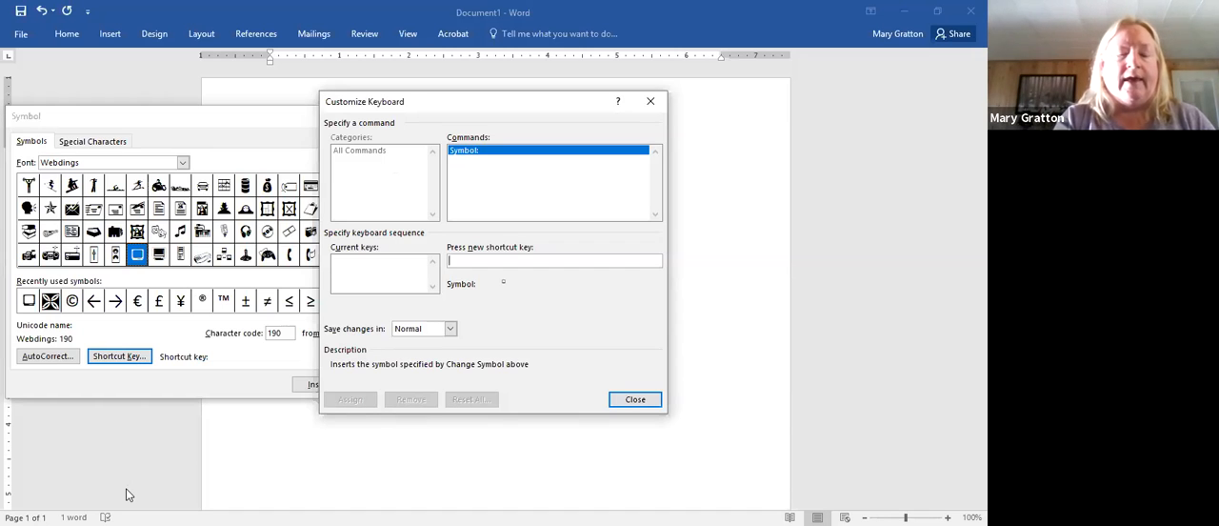
pyautogui.hotkey('ctrl', 'alt', 'g')
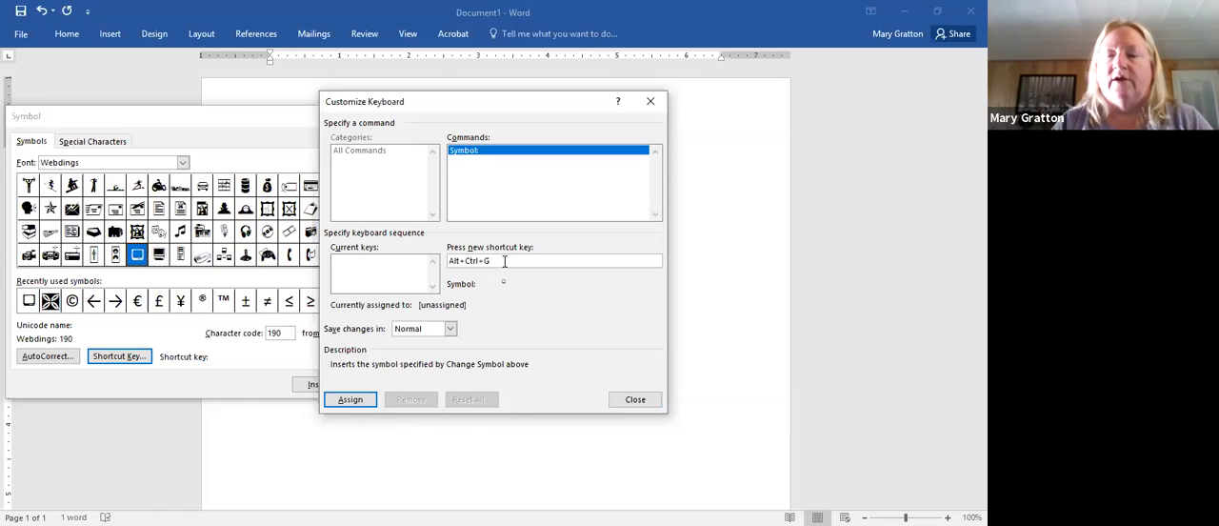
pyautogui.click(348, 400)
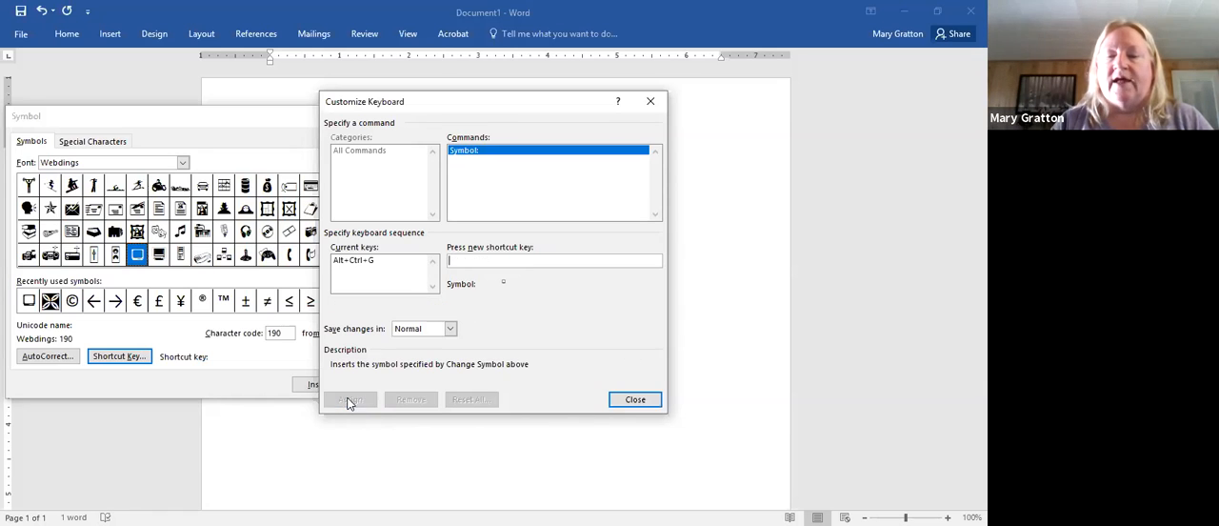
pyautogui.click(644, 401)
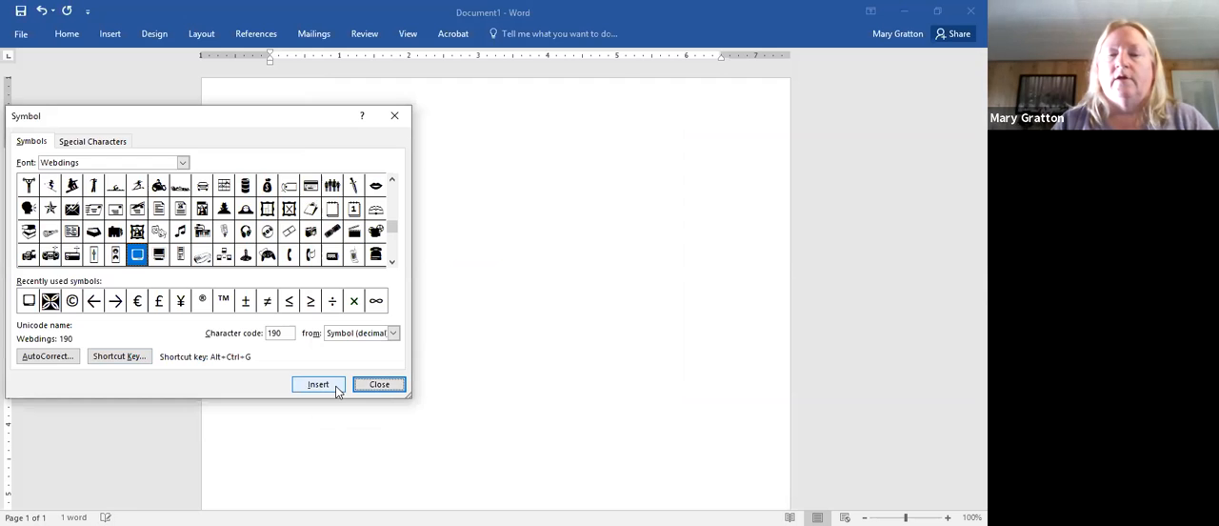
pyautogui.click(381, 390)
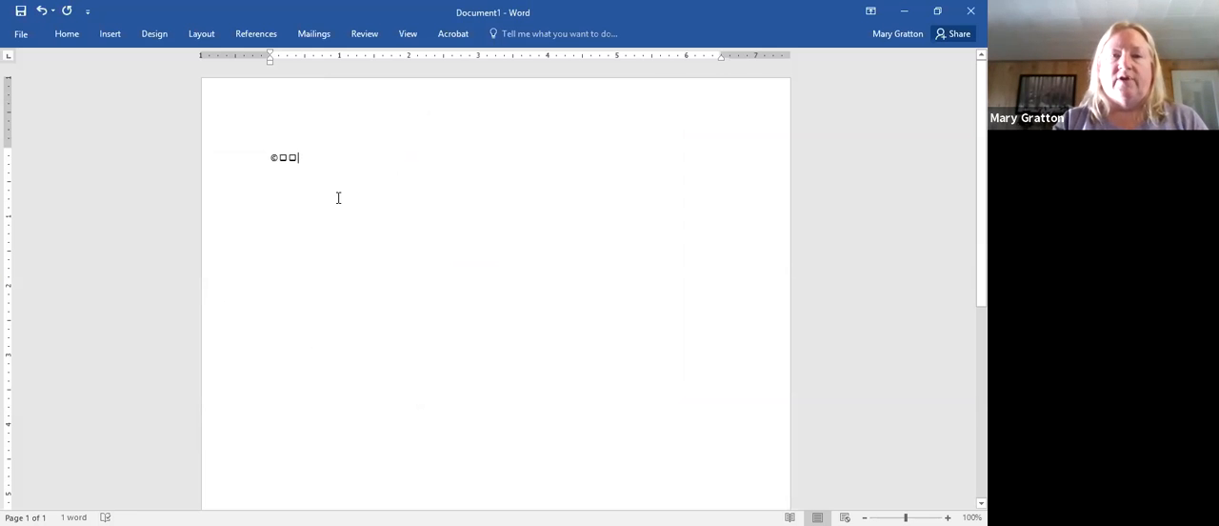
# - Leave blank lines below the first symbols and add the screen-shaped symbol on three consecutive lines with its assigned shortcut
pyautogui.press('Return')
pyautogui.press('Return')
pyautogui.press('Return')
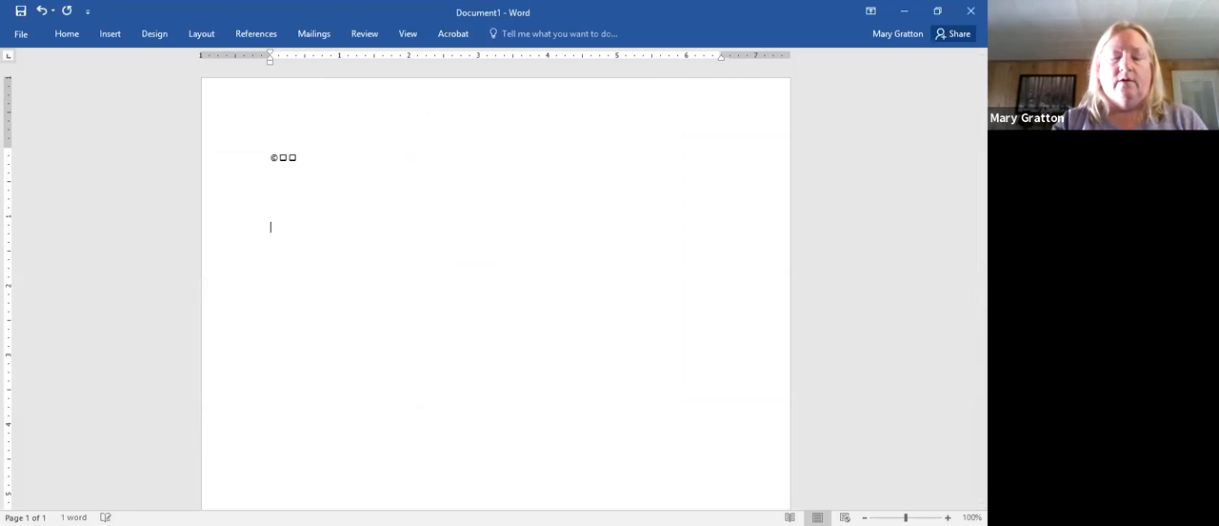
pyautogui.hotkey('alt', 'b')
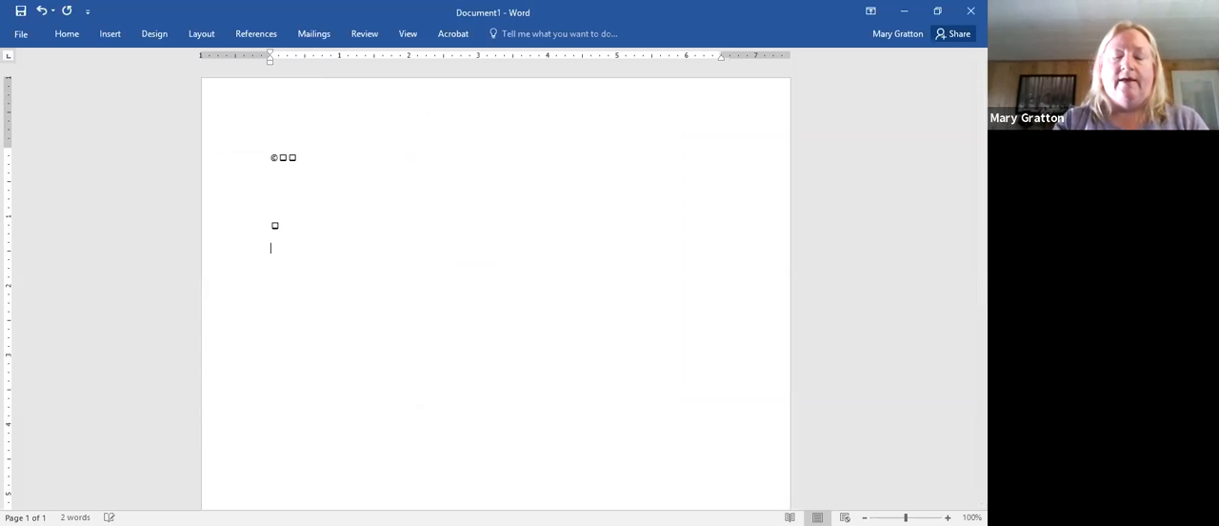
pyautogui.hotkey('alt', 'b')
pyautogui.press('Return')
pyautogui.hotkey('alt', 'b')
pyautogui.press('Return')
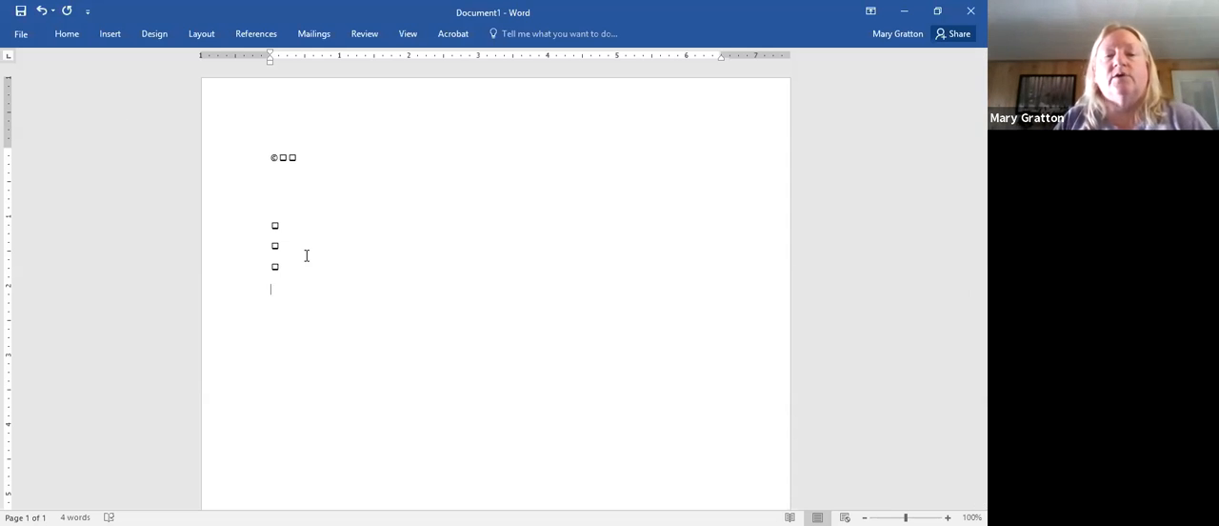
pyautogui.press('Return')
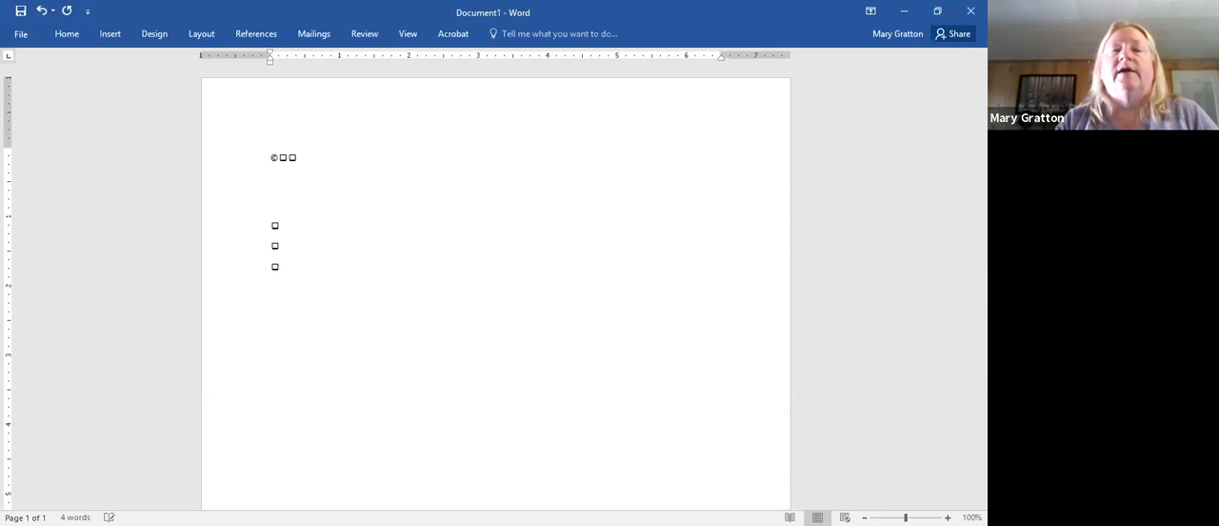
# - Insert a hyperlink below the symbols to the existing file Module 15.docx in the Documents folder
pyautogui.click(118, 35)
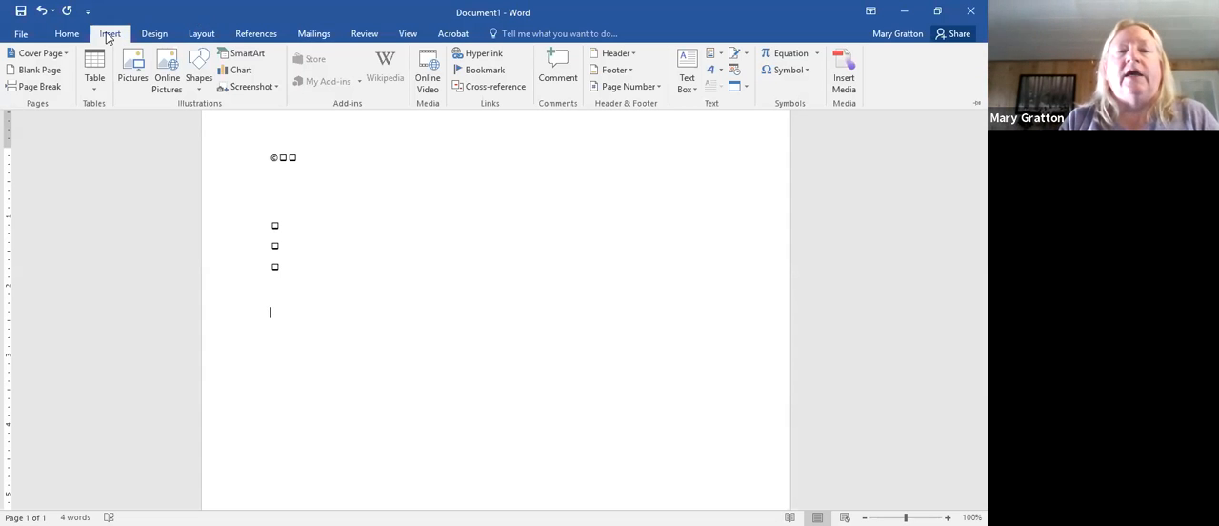
pyautogui.click(486, 60)
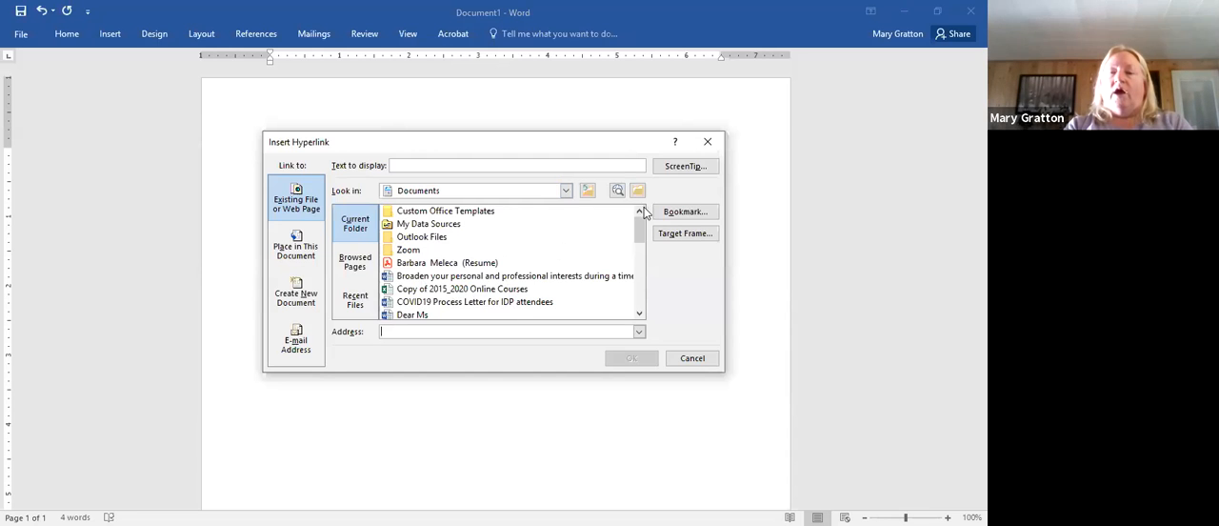
pyautogui.click(639, 316)
pyautogui.click(639, 315)
pyautogui.click(639, 316)
pyautogui.click(639, 315)
pyautogui.click(638, 315)
pyautogui.click(639, 315)
pyautogui.click(639, 315)
pyautogui.click(639, 315)
pyautogui.click(639, 315)
pyautogui.click(639, 315)
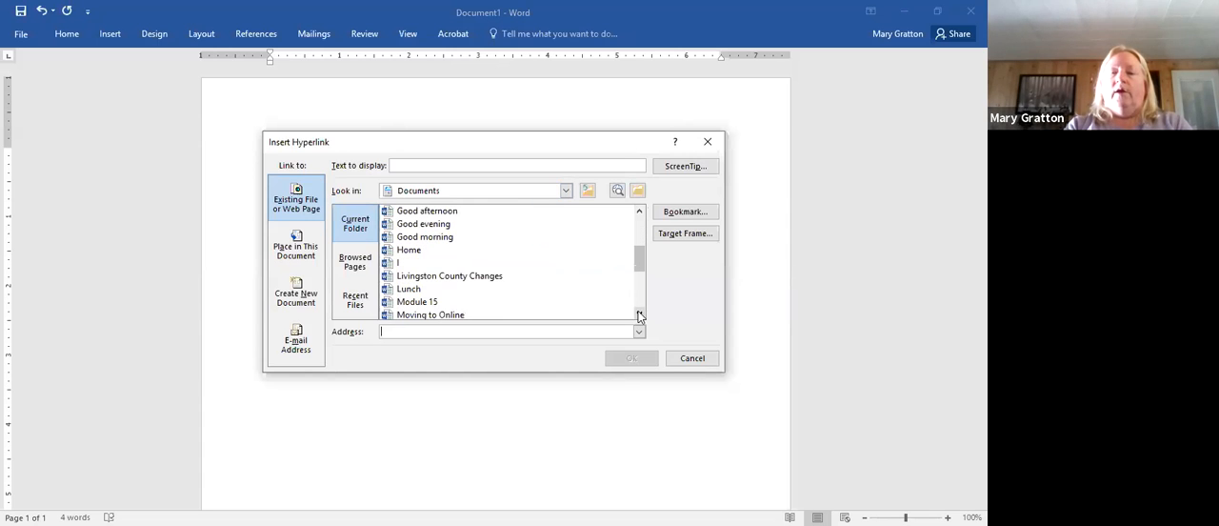
pyautogui.click(441, 302)
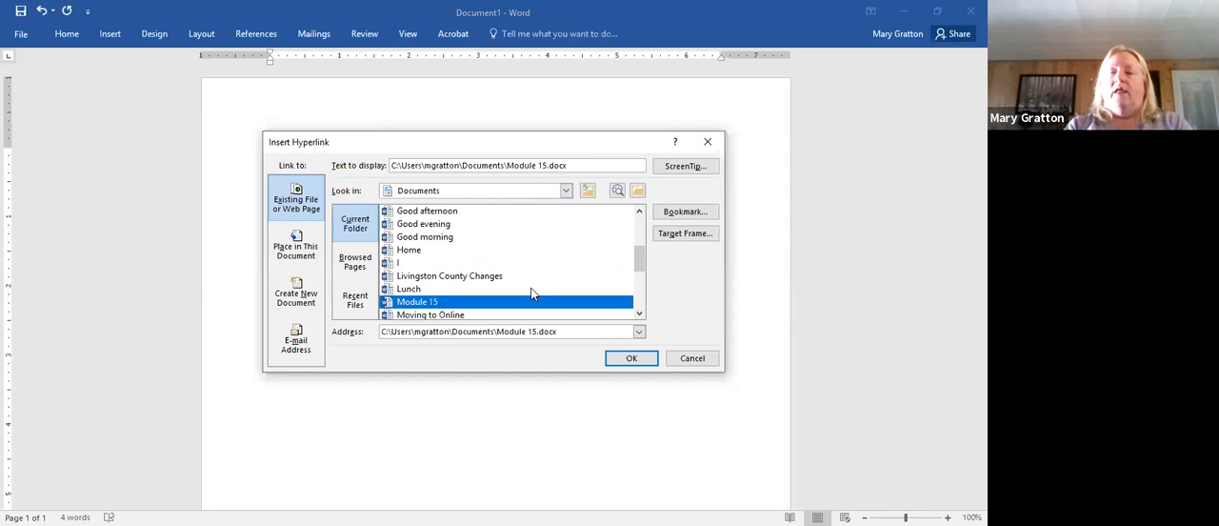
pyautogui.click(631, 359)
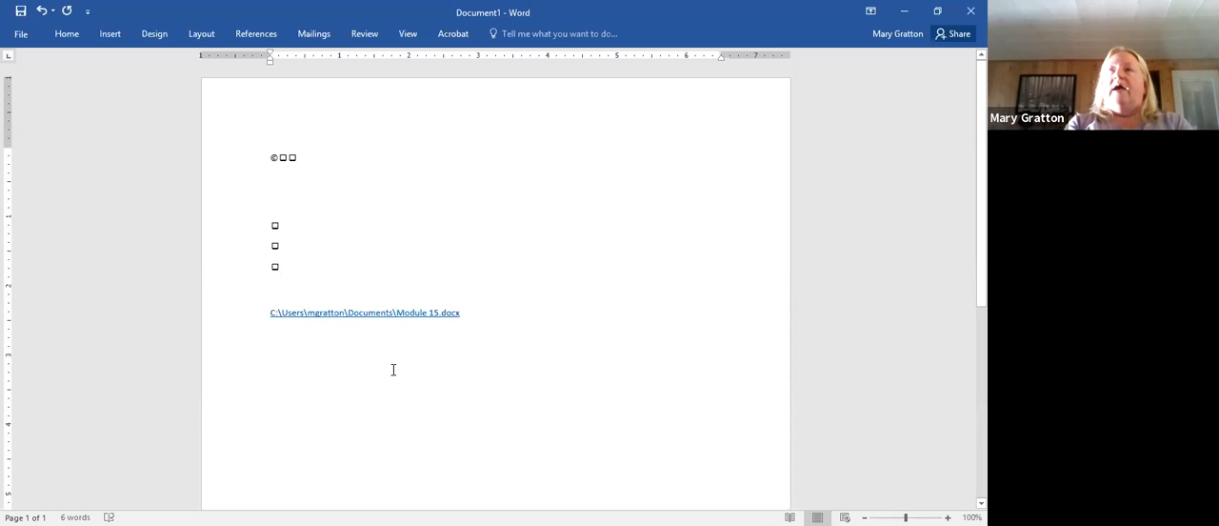
# - Follow the Module 15.docx hyperlink and accept the security notice to open the file
pyautogui.keyDown('ctrl'); pyautogui.click(372, 311); pyautogui.keyUp('ctrl')
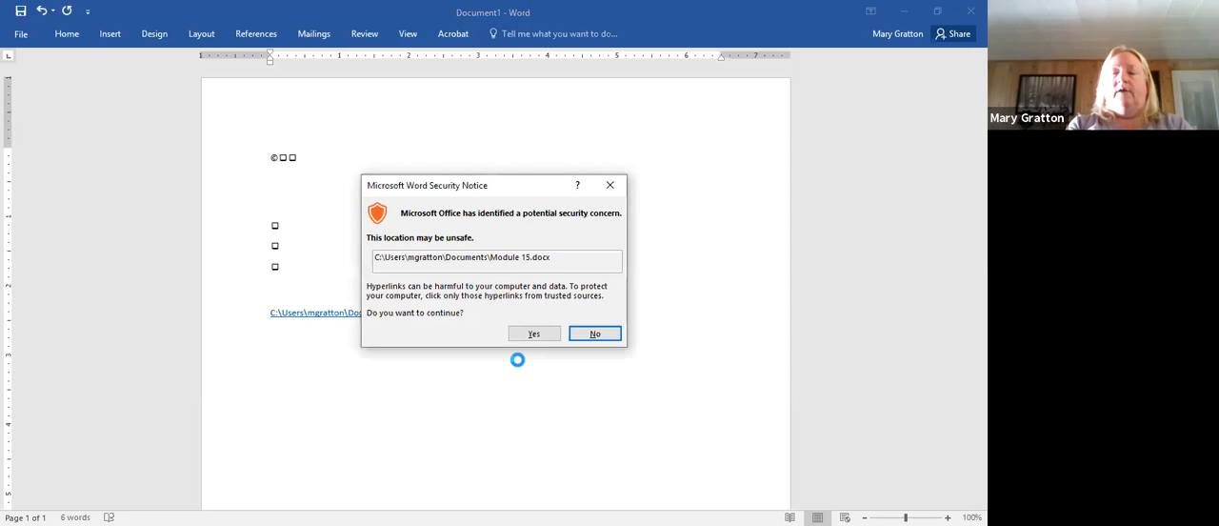
pyautogui.click(548, 339)
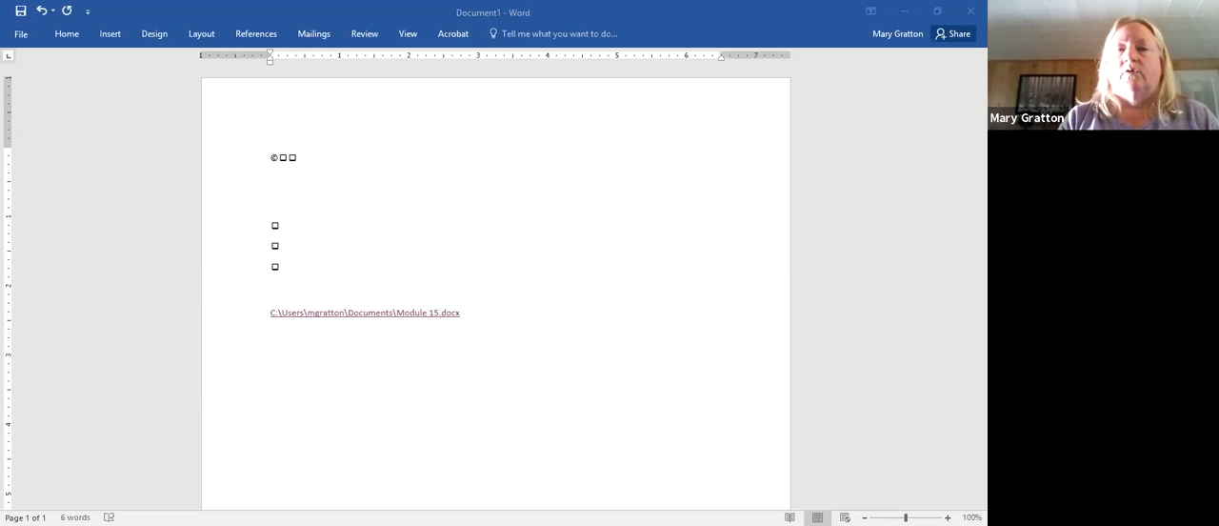
pyautogui.click(109, 34)
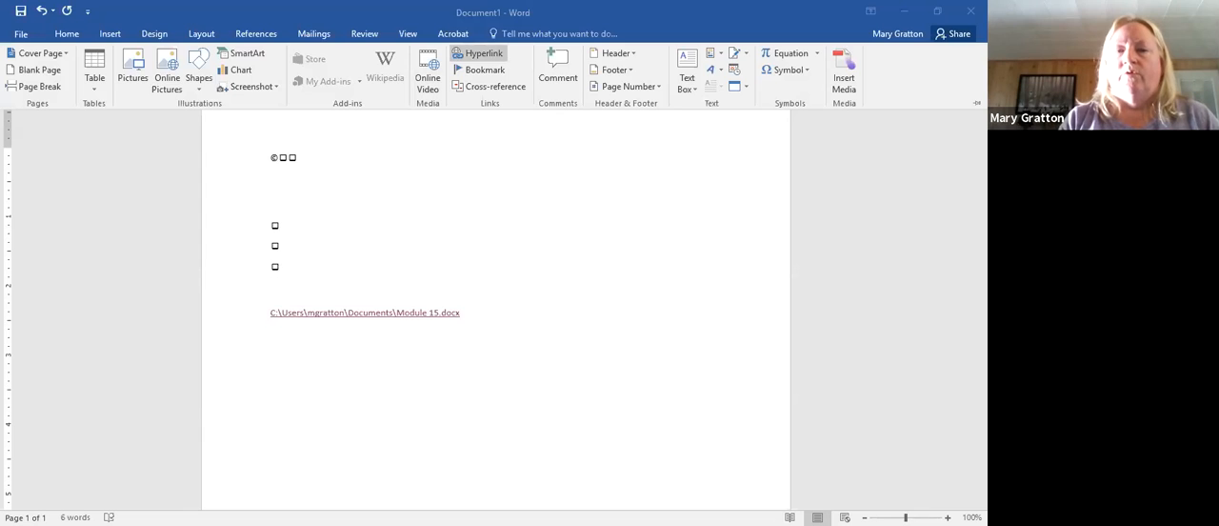
pyautogui.click(479, 53)
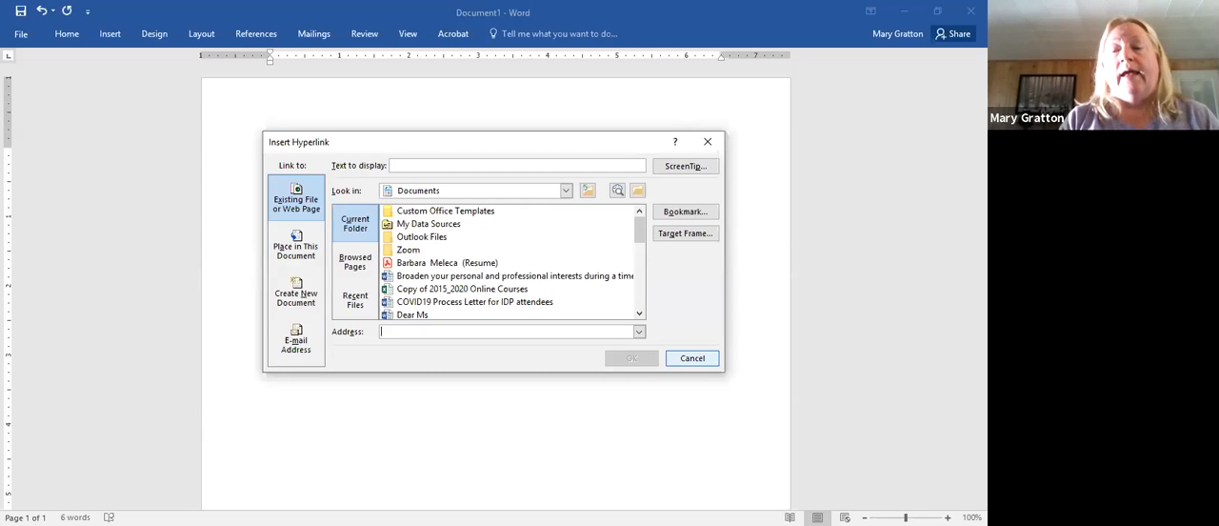
pyautogui.click(692, 357)
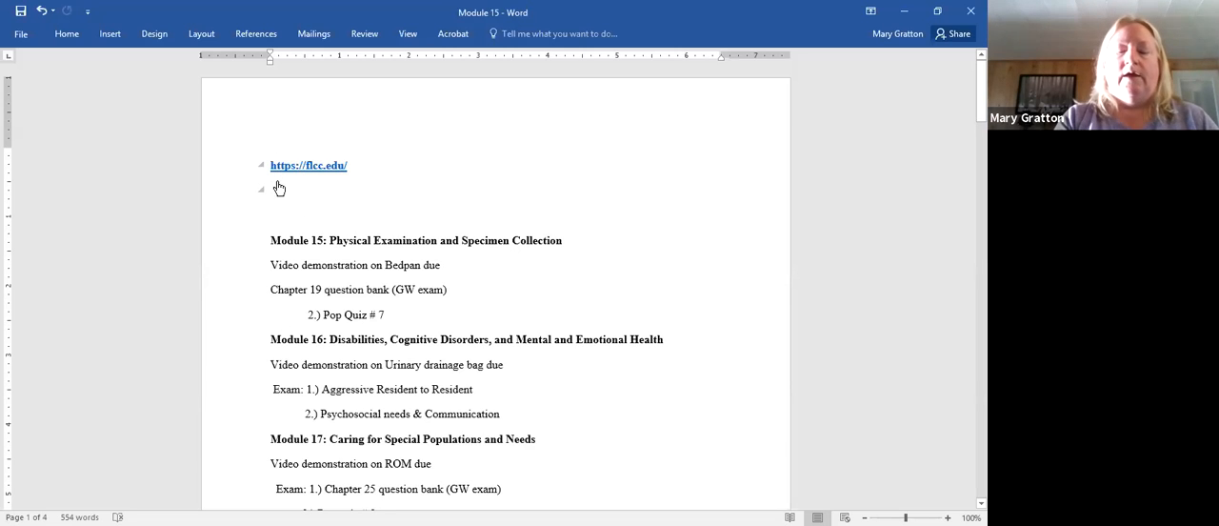
pyautogui.write('https://flcc.edu/')
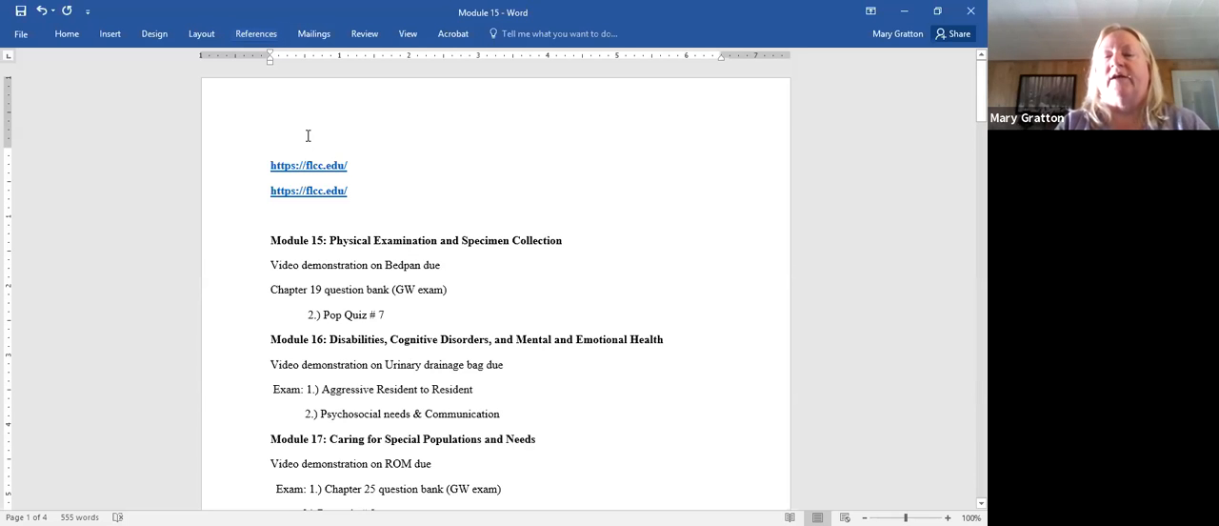
pyautogui.click(297, 194)
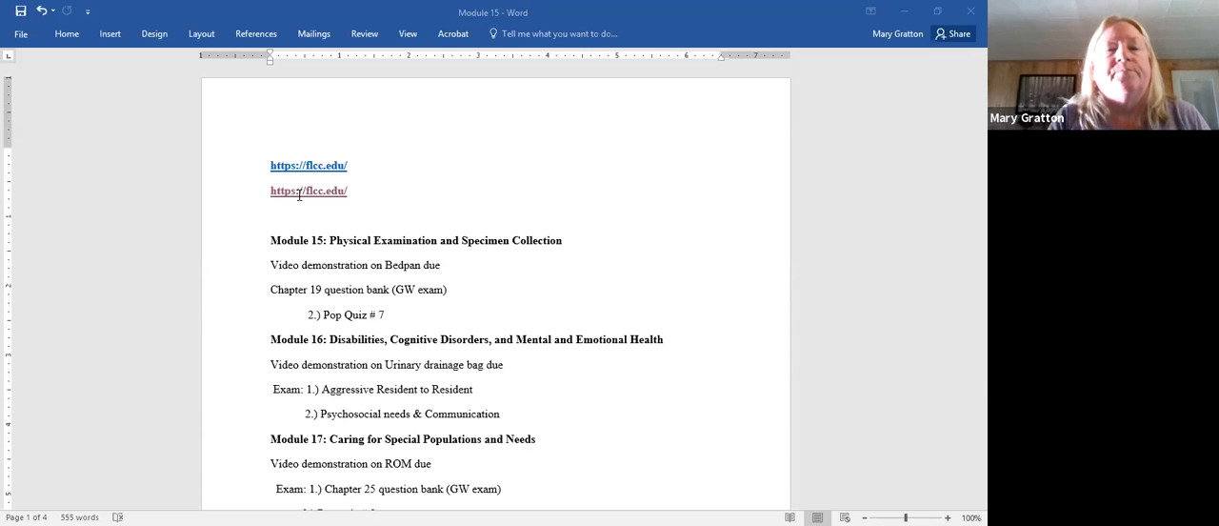
pyautogui.click(210, 55)
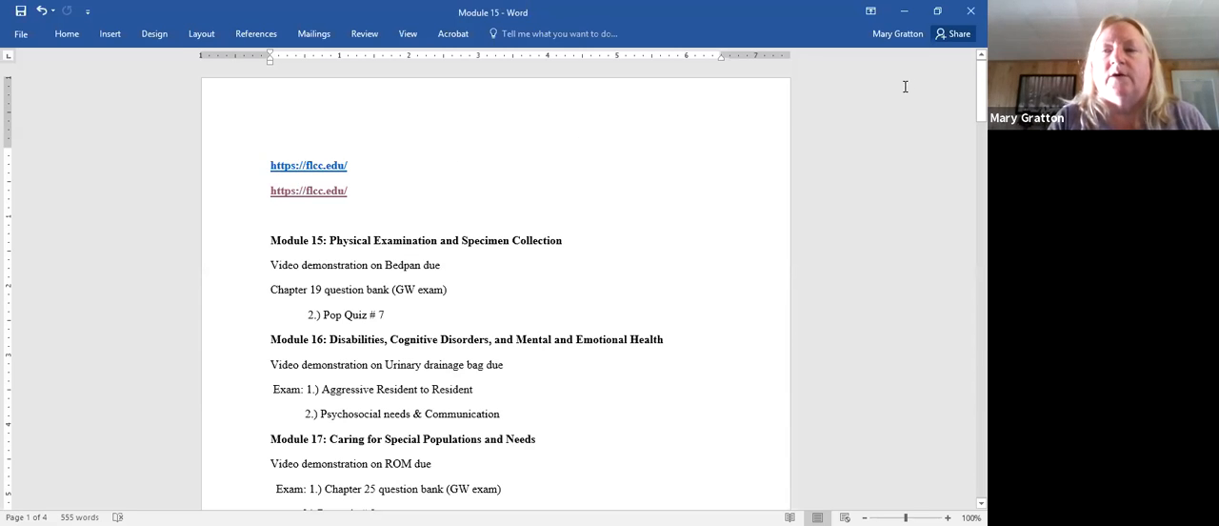
# - Close Module 15 without saving its changes and delete all symbols and the file link from Document1
pyautogui.click(970, 12)
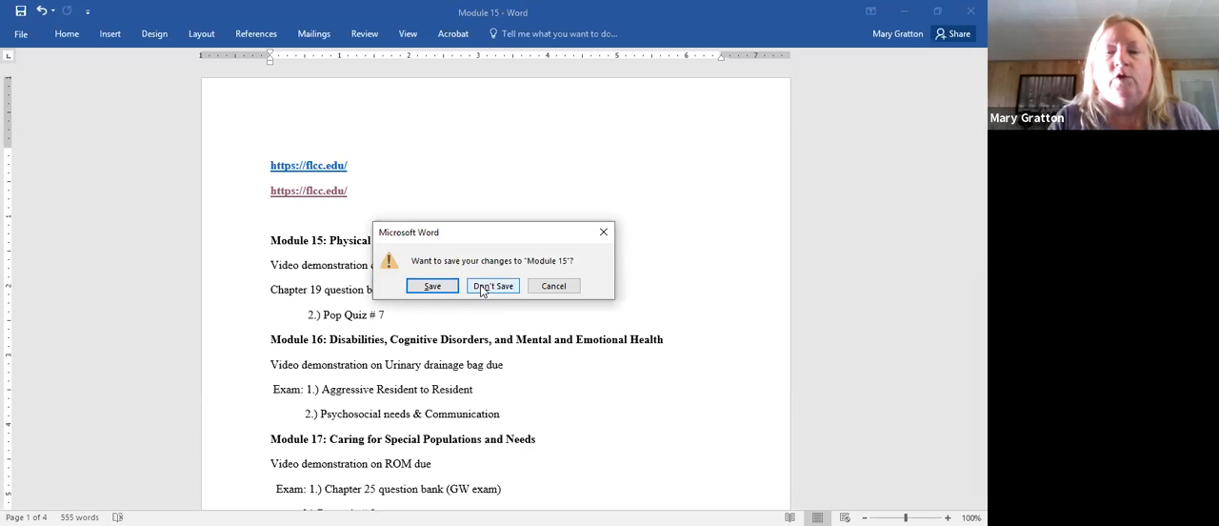
pyautogui.click(481, 290)
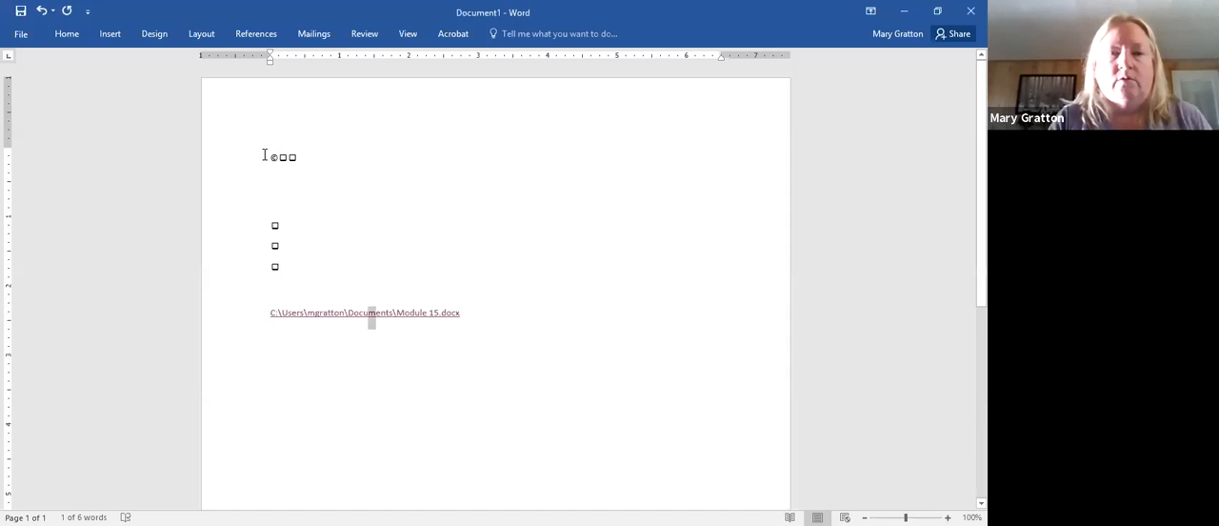
pyautogui.moveTo(268, 156); pyautogui.dragTo(469, 319)
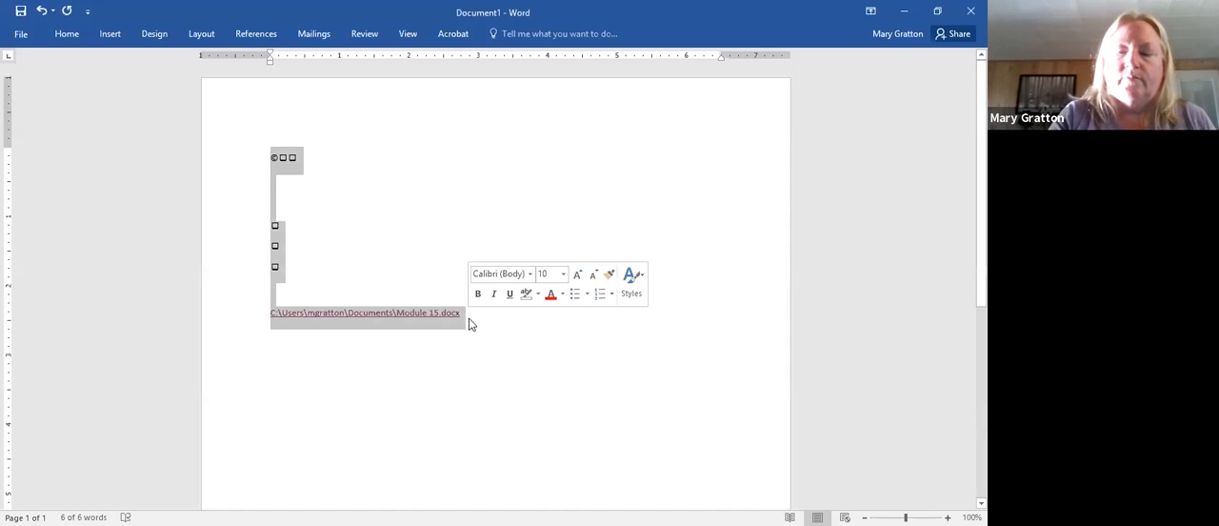
pyautogui.press('Delete')
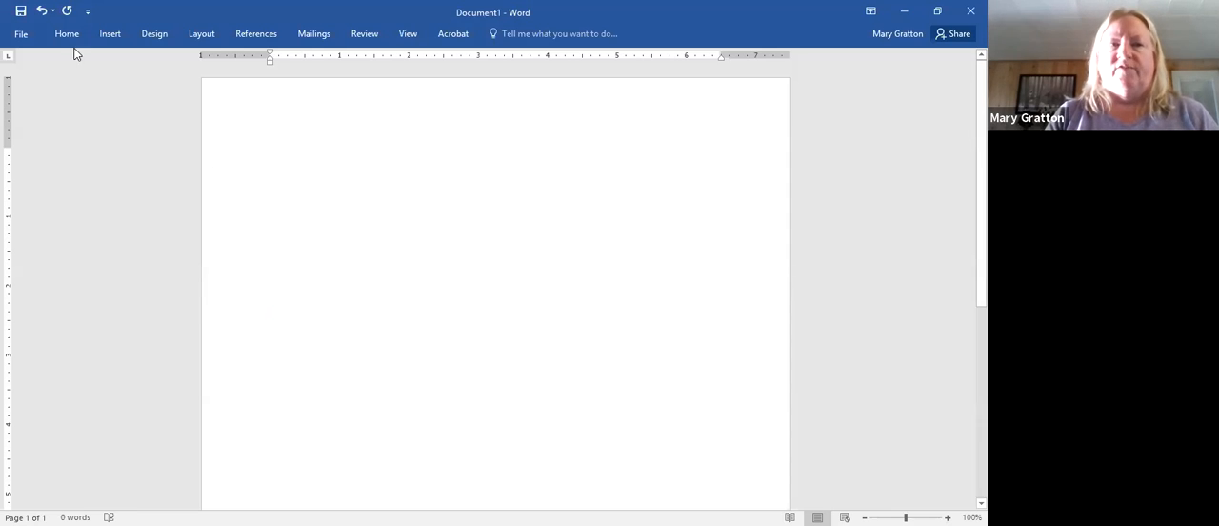
# - Browse the Business templates and create a new document from the Home business startup checklist template
pyautogui.click(20, 34)
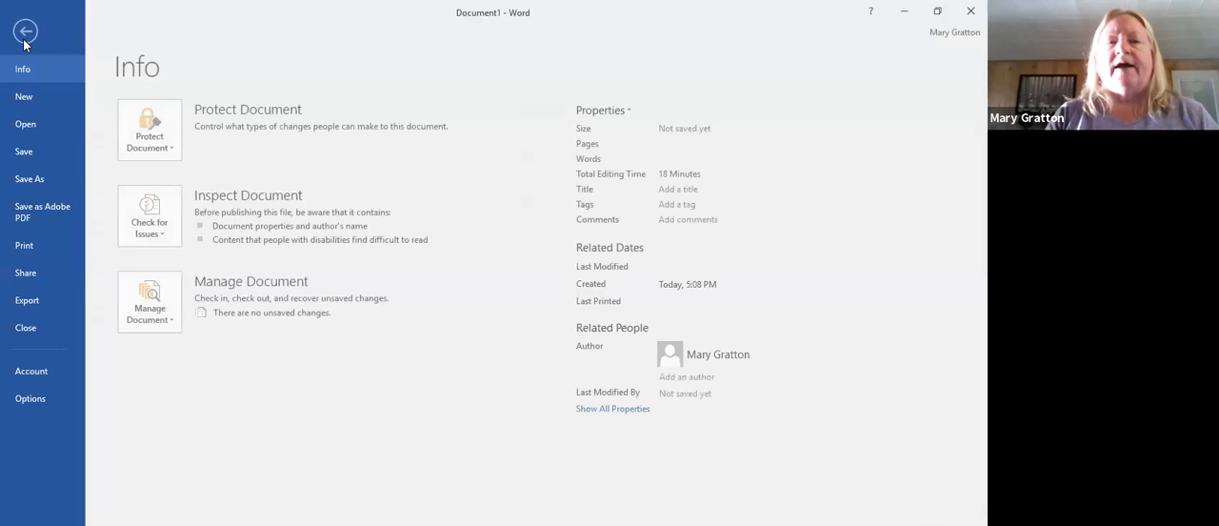
pyautogui.click(38, 98)
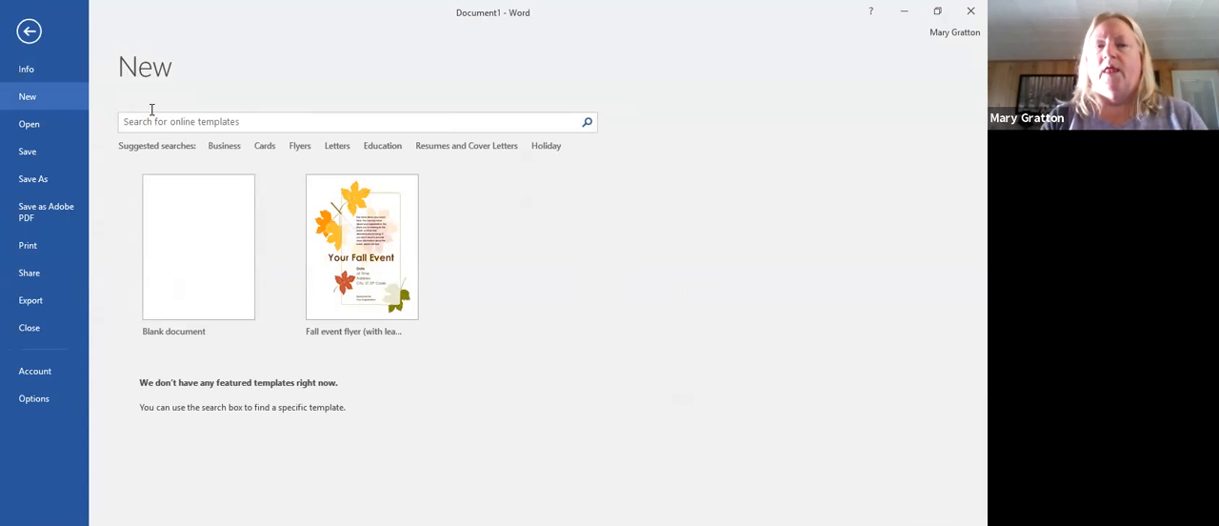
pyautogui.click(232, 149)
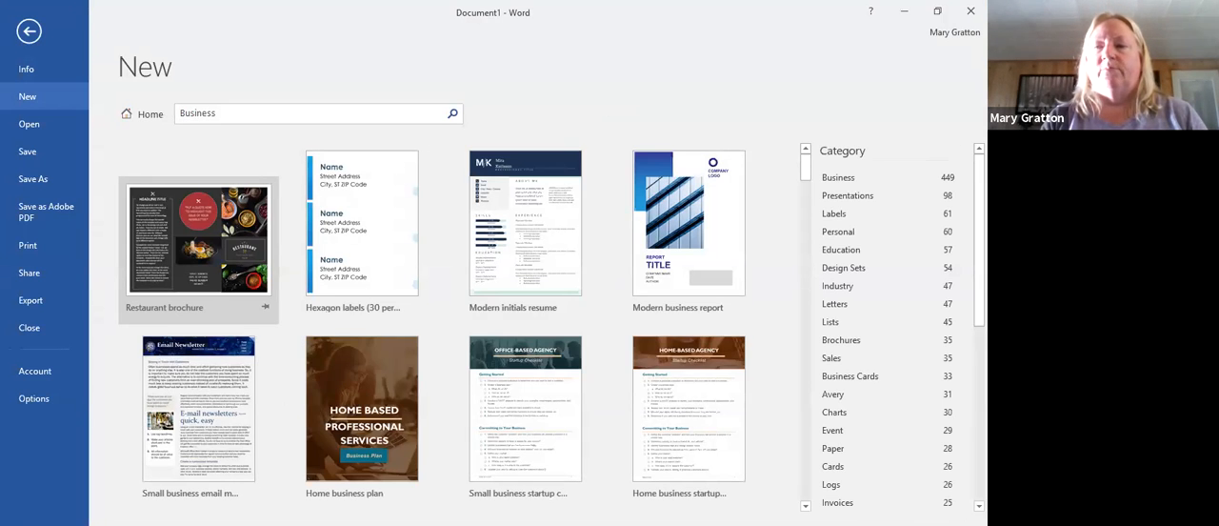
pyautogui.scroll(-1, 886, 323)
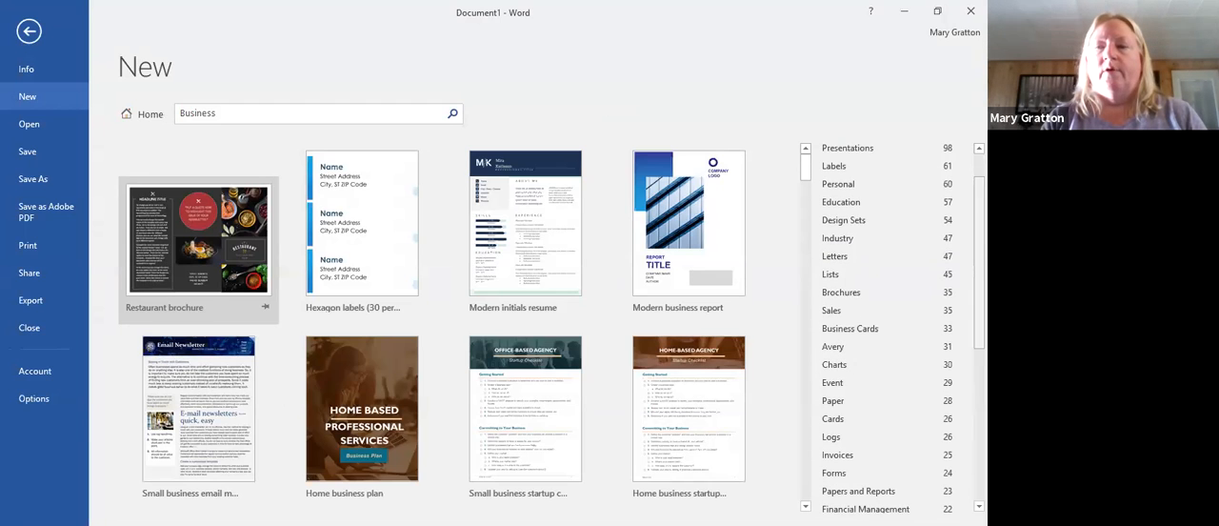
pyautogui.scroll(-1, 899, 324)
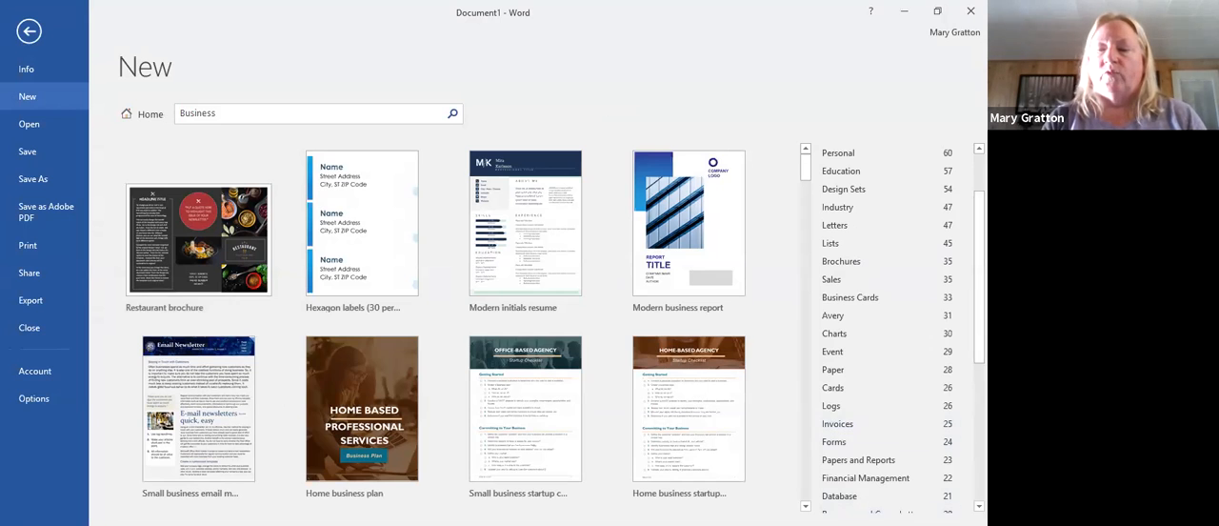
pyautogui.scroll(-1, 904, 476)
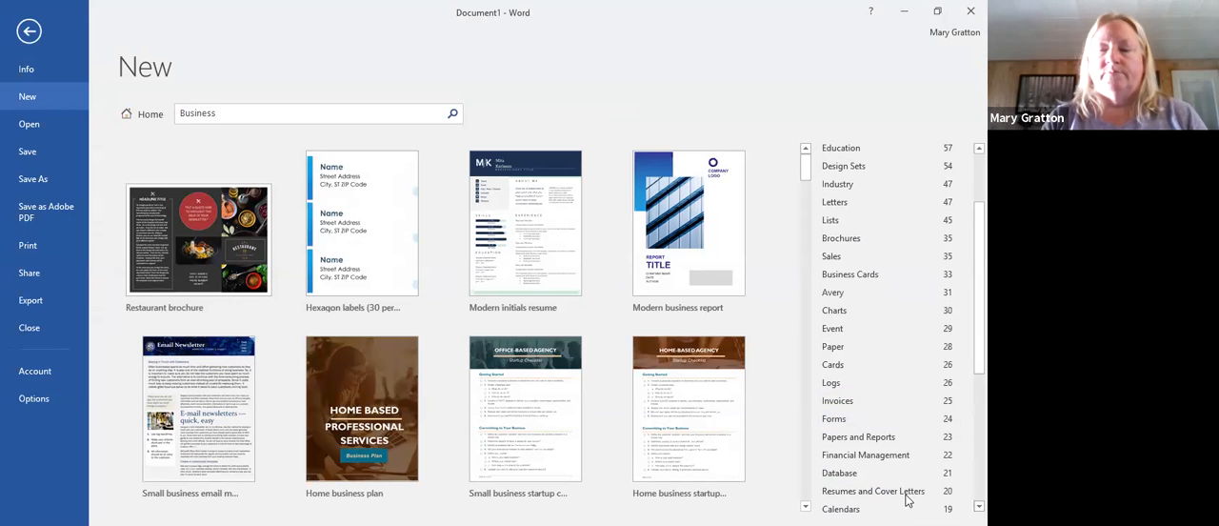
pyautogui.click(664, 460)
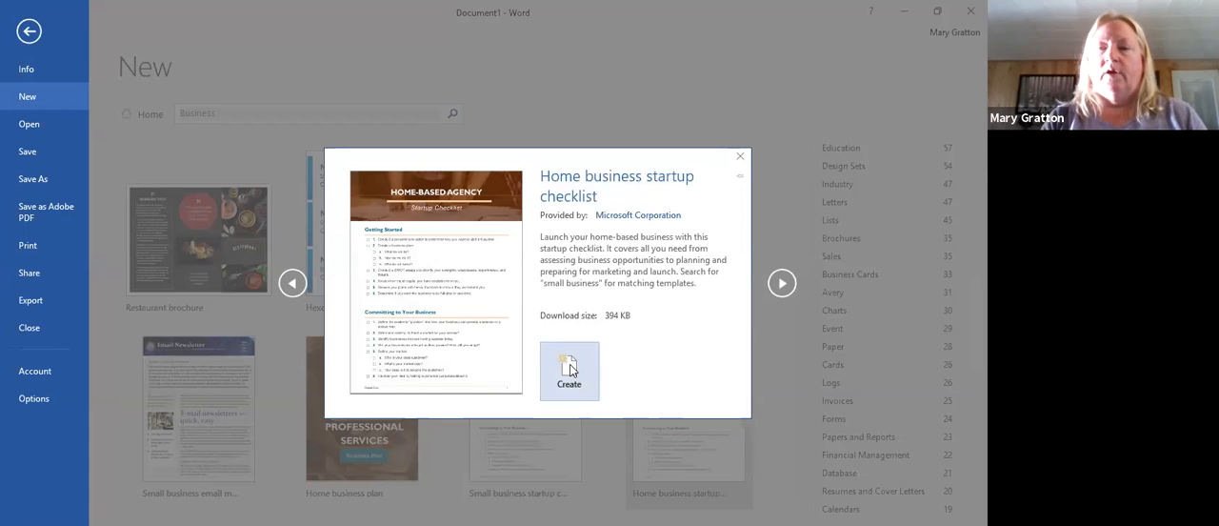
pyautogui.click(569, 369)
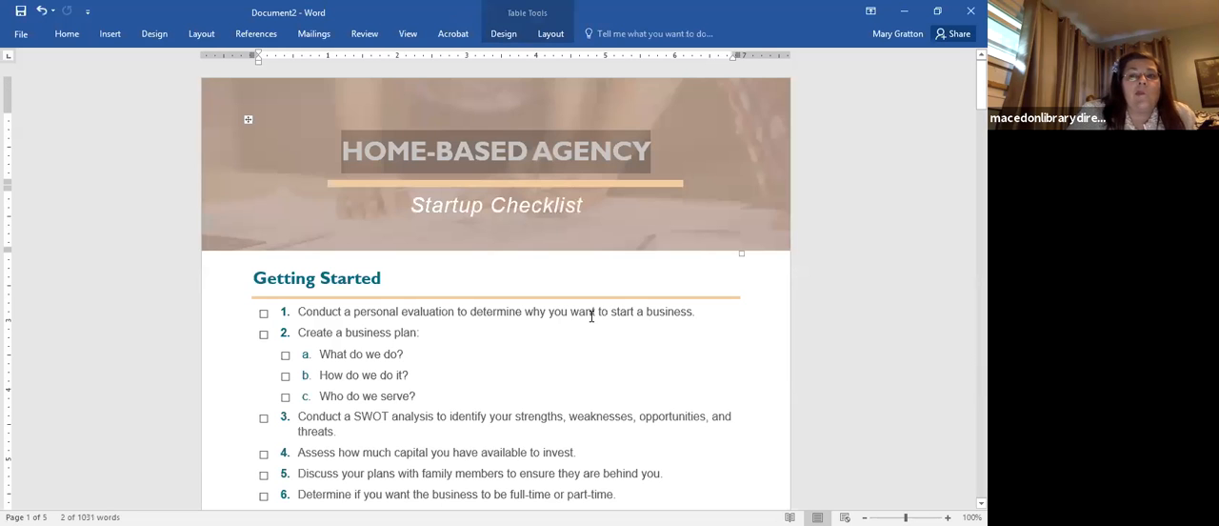
pyautogui.rightClick(430, 161)
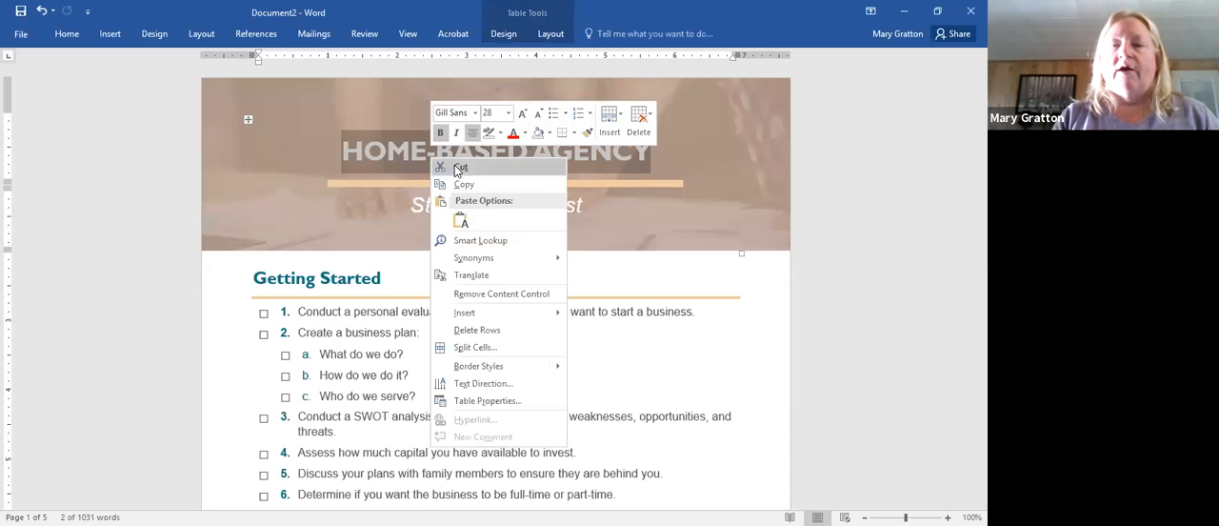
pyautogui.click(397, 169)
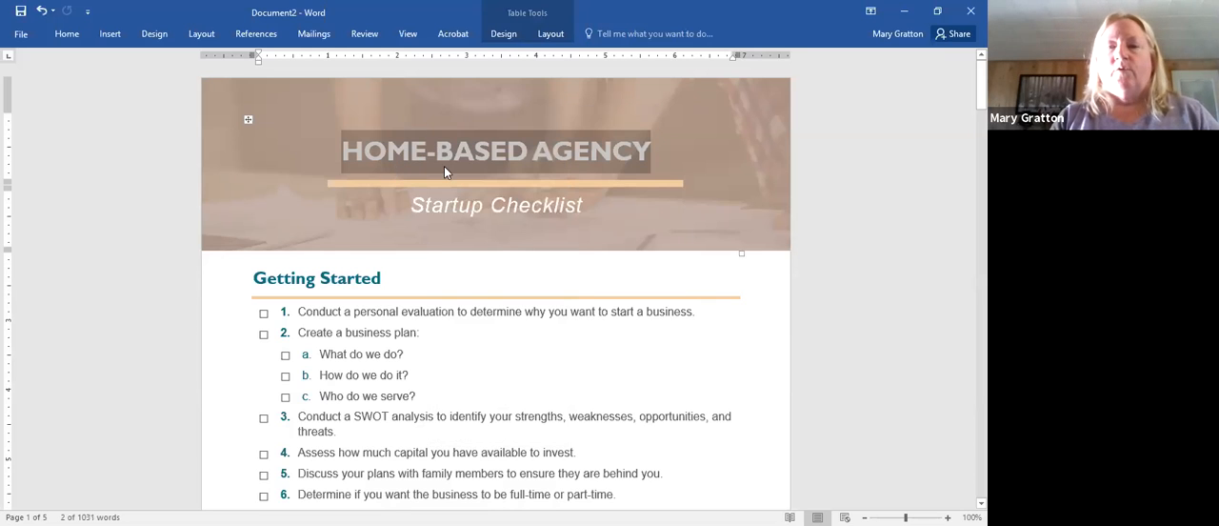
pyautogui.rightClick(439, 153)
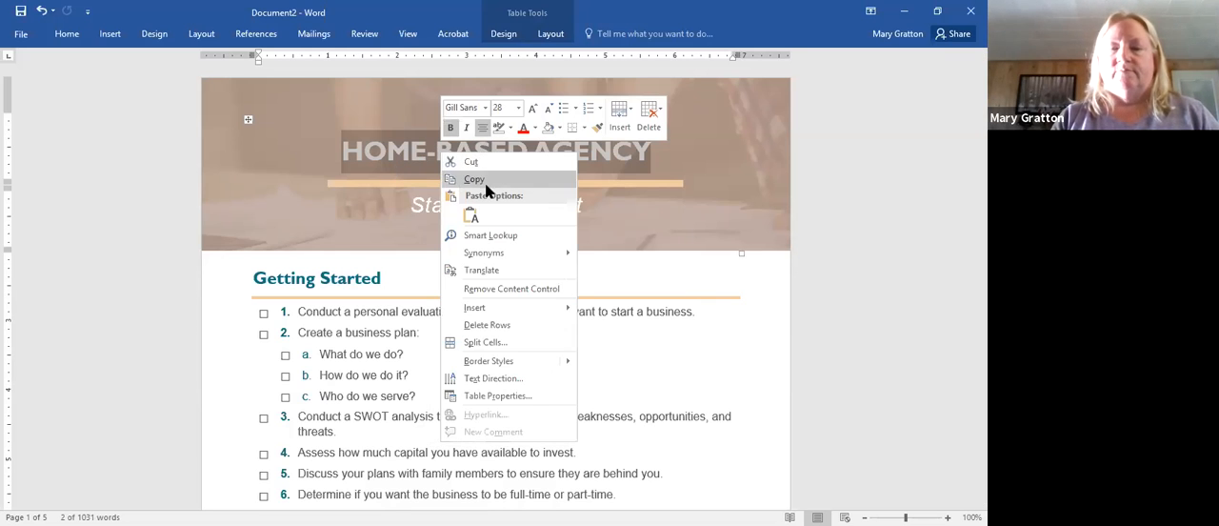
pyautogui.click(653, 211)
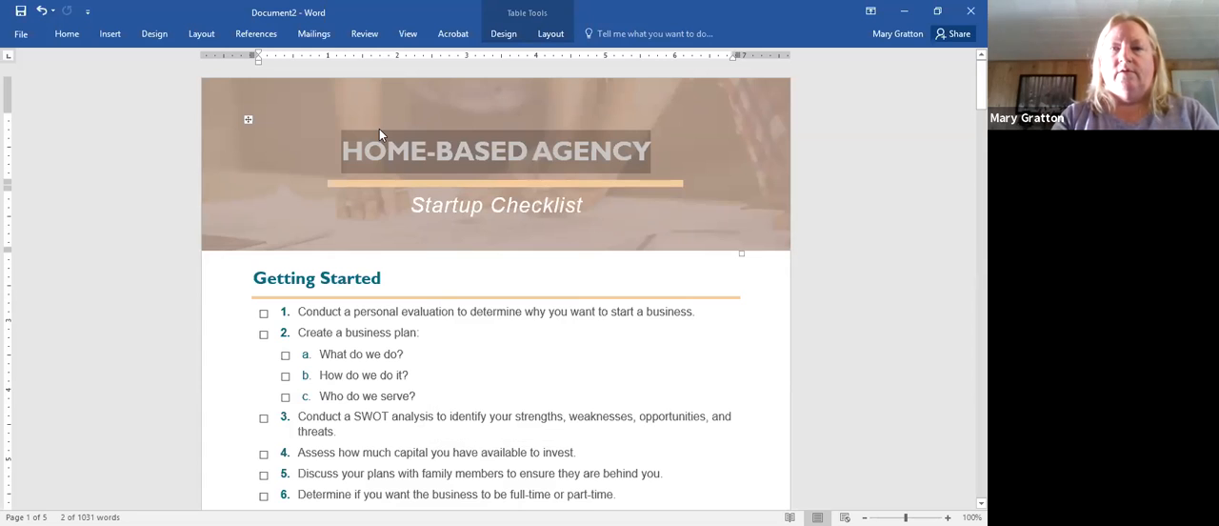
# - Replace the HOME-BASED AGENCY heading with the owner's full name followed by "'s Home Business"
pyautogui.write('Mar')
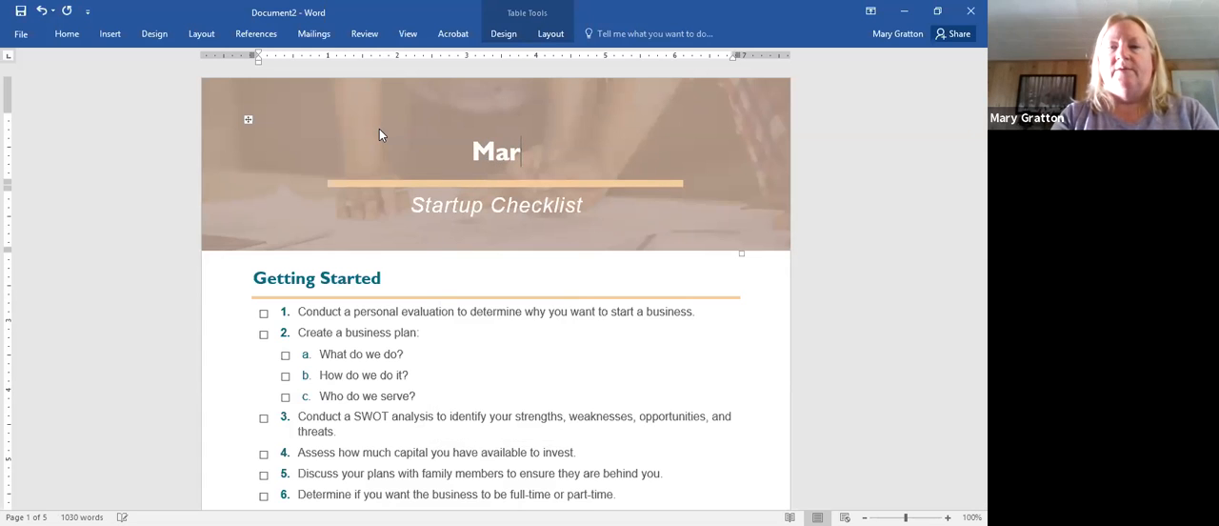
pyautogui.press('Return')
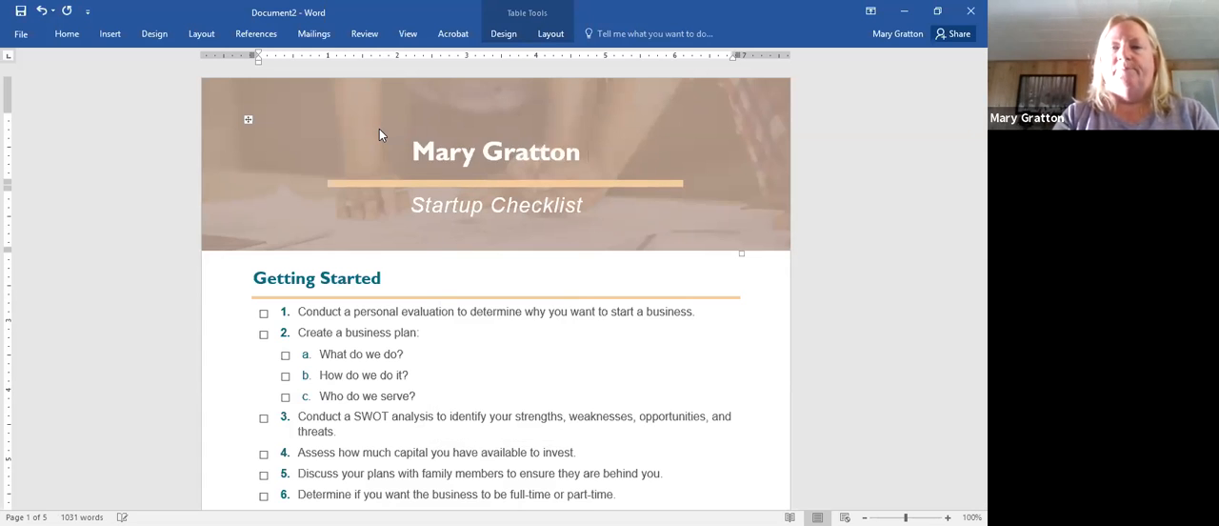
pyautogui.write("'s Home")
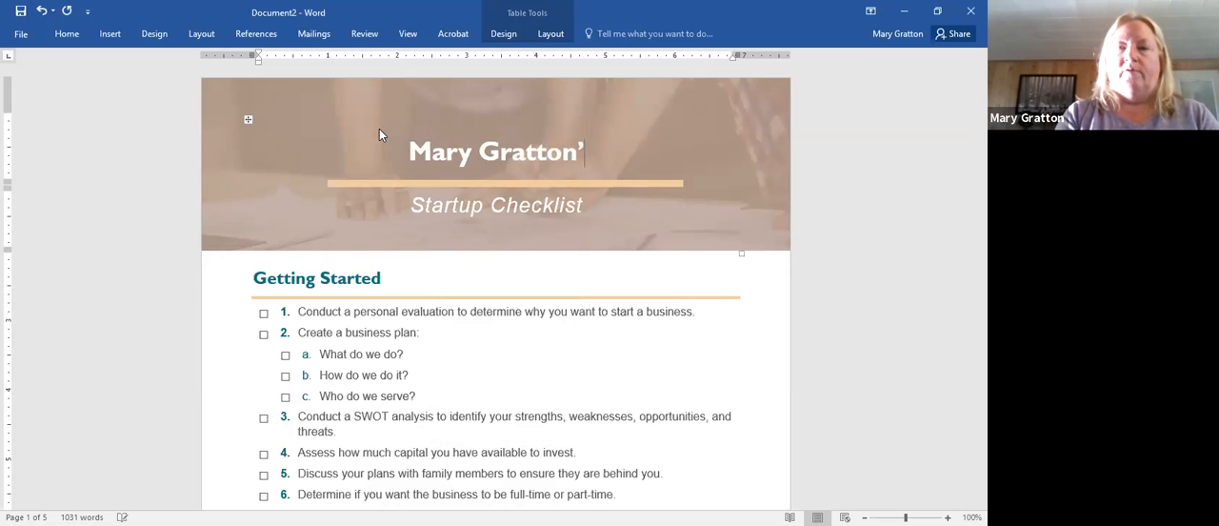
pyautogui.write(' bu')
pyautogui.press('BackSpace')
pyautogui.press('BackSpace')
pyautogui.write('Business')
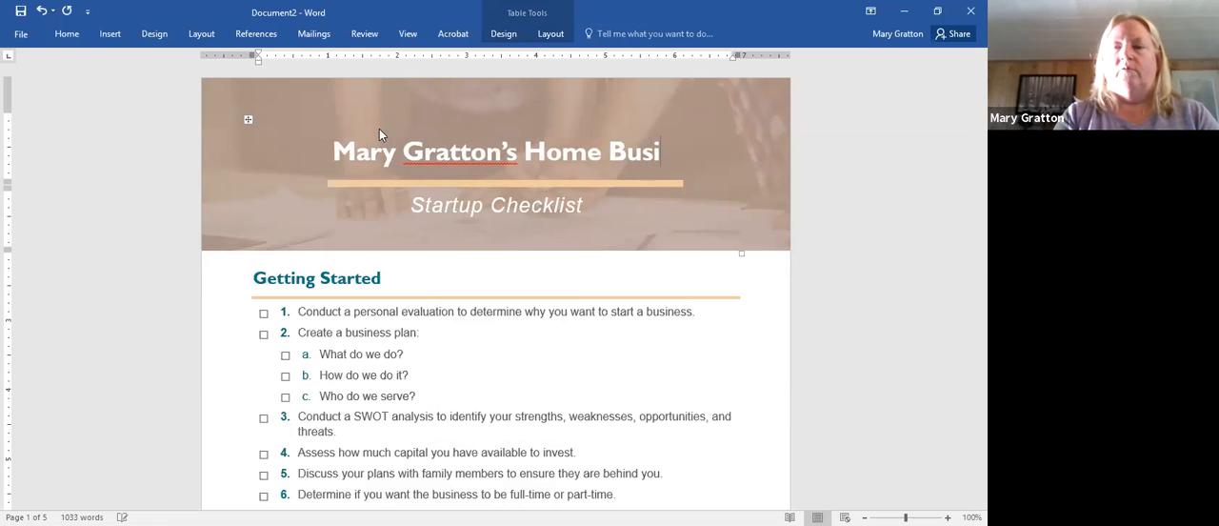
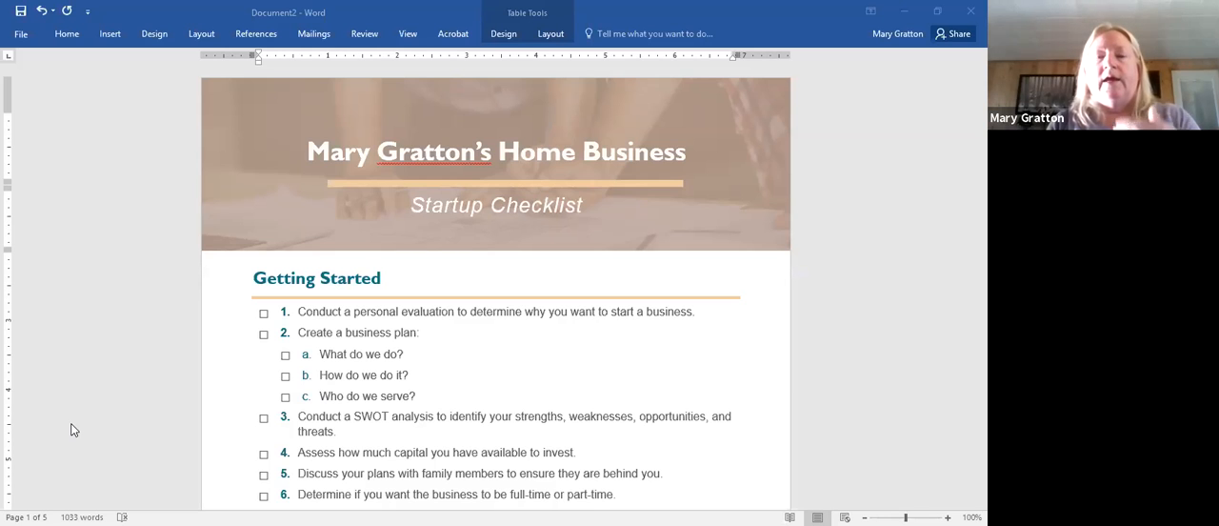
# - Switch to File Explorer, open the Immediate Word Program folder on the Desktop, and check the contents of its Module 4 and 5 subfolder
pyautogui.click(74, 430)
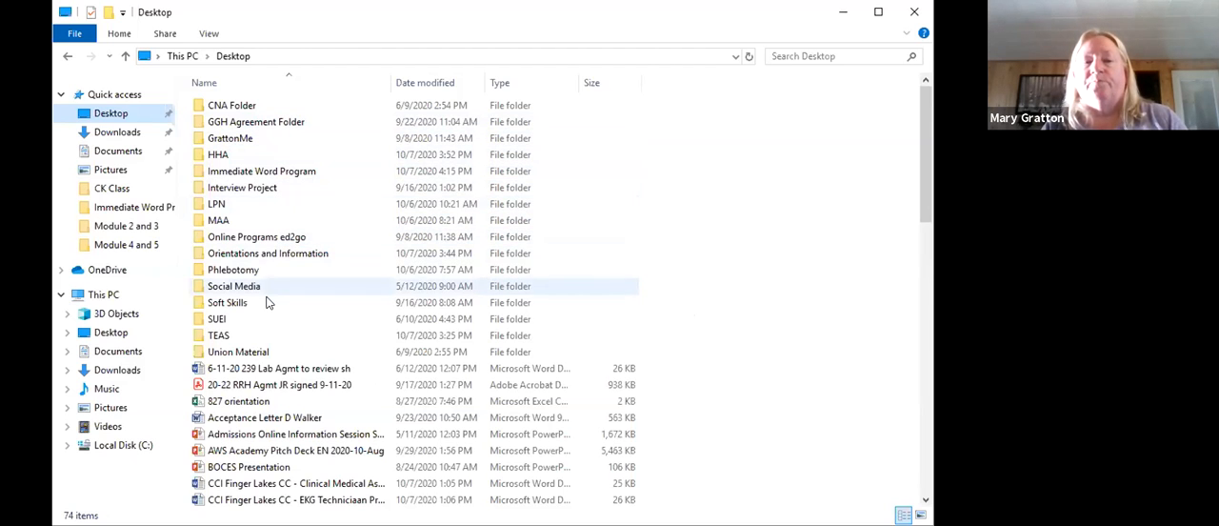
pyautogui.click(268, 171)
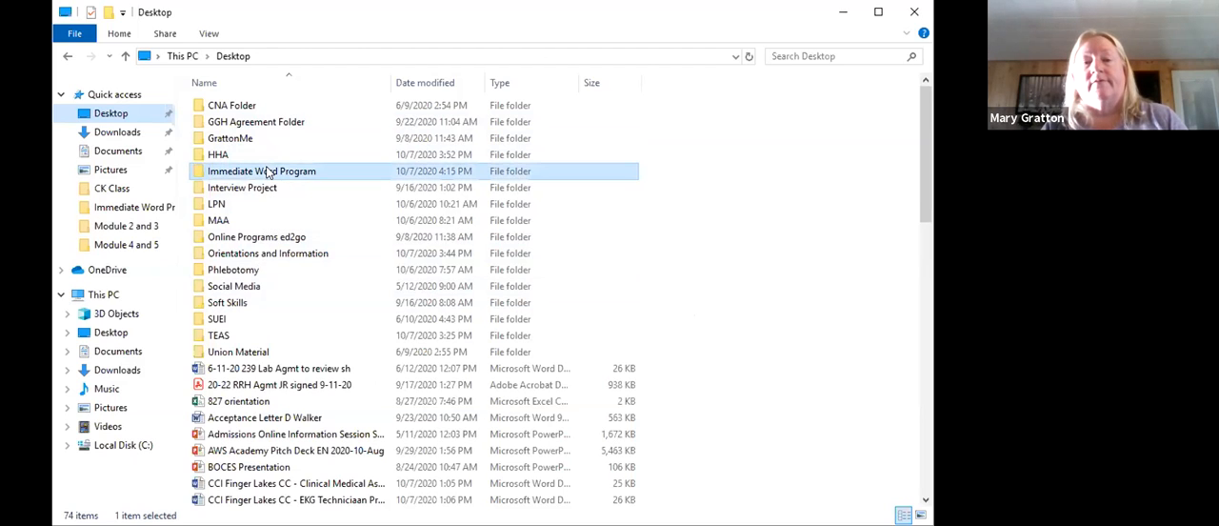
pyautogui.doubleClick(267, 172)
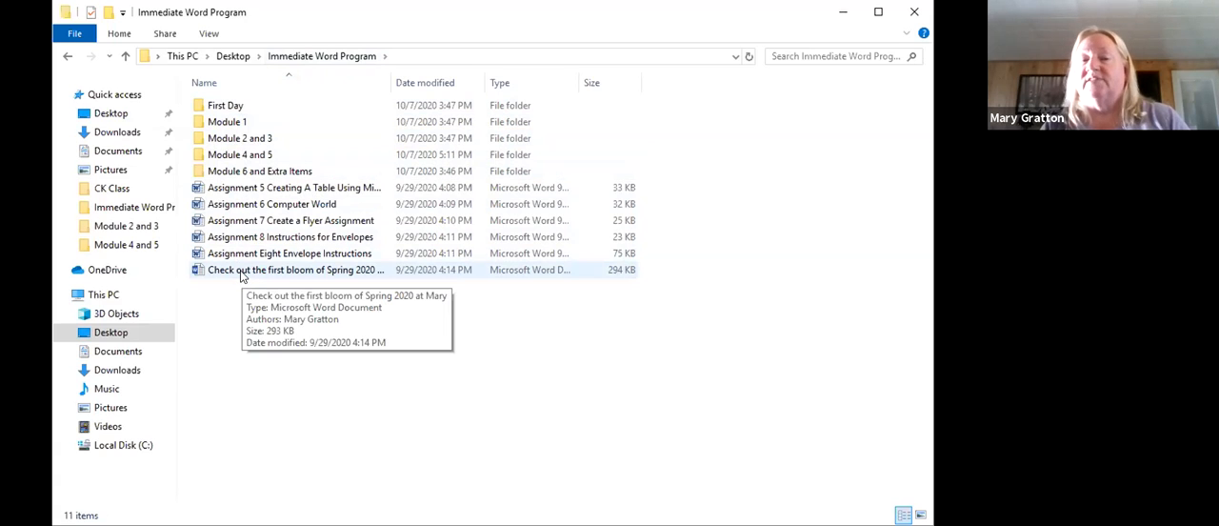
pyautogui.doubleClick(281, 156)
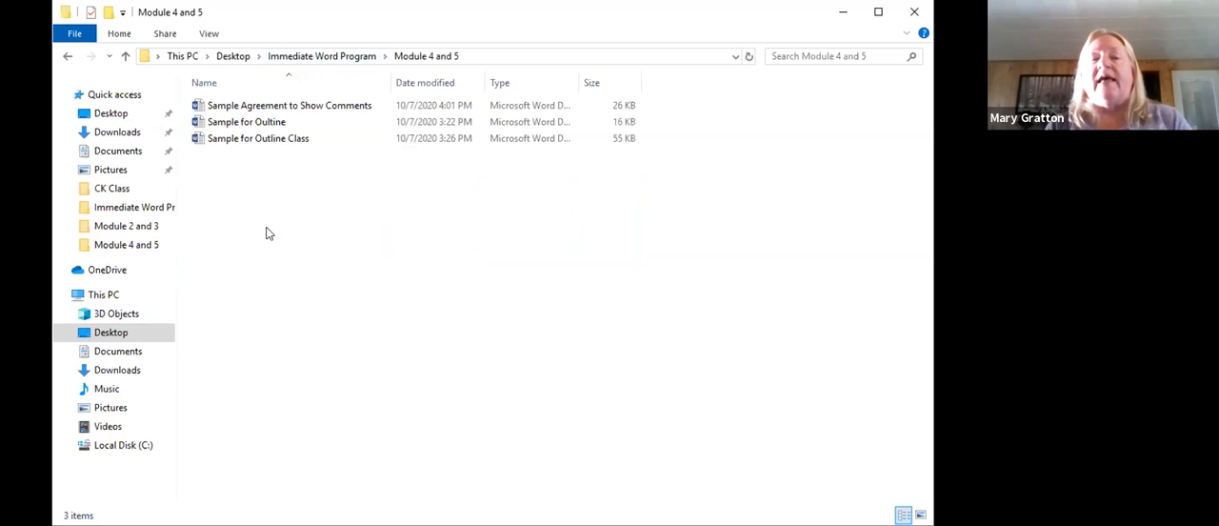
pyautogui.click(66, 57)
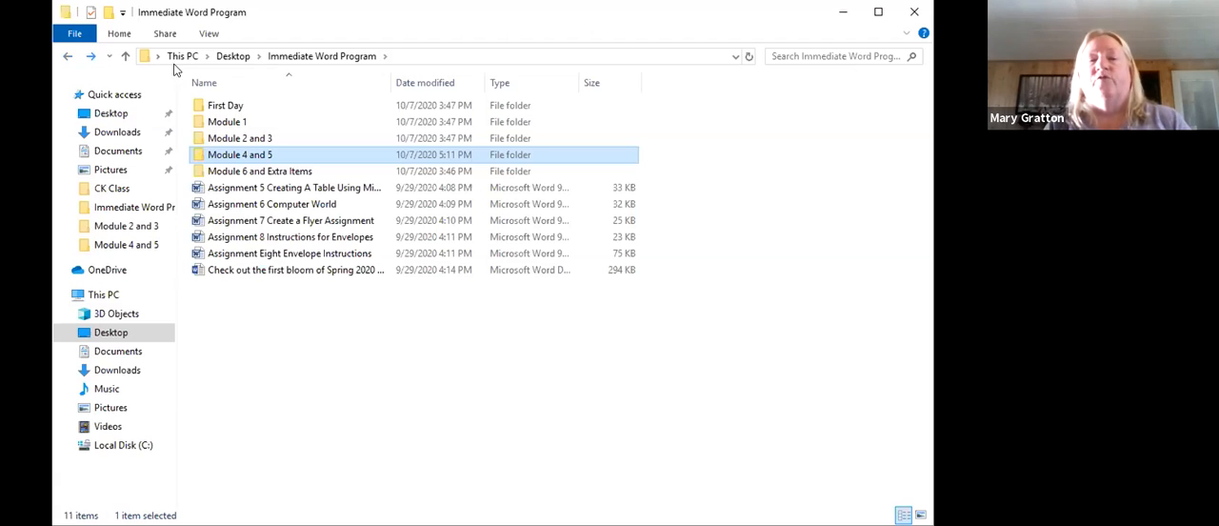
# - Create a new folder named Extra Activities inside the Immediate Word Program folder
pyautogui.rightClick(319, 117)
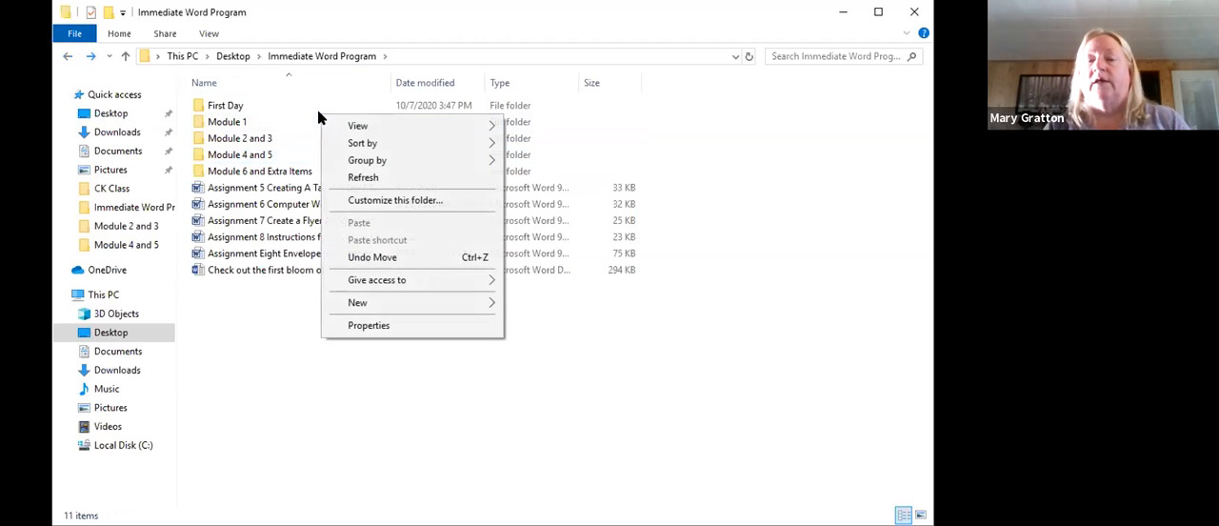
pyautogui.moveTo(408, 302)
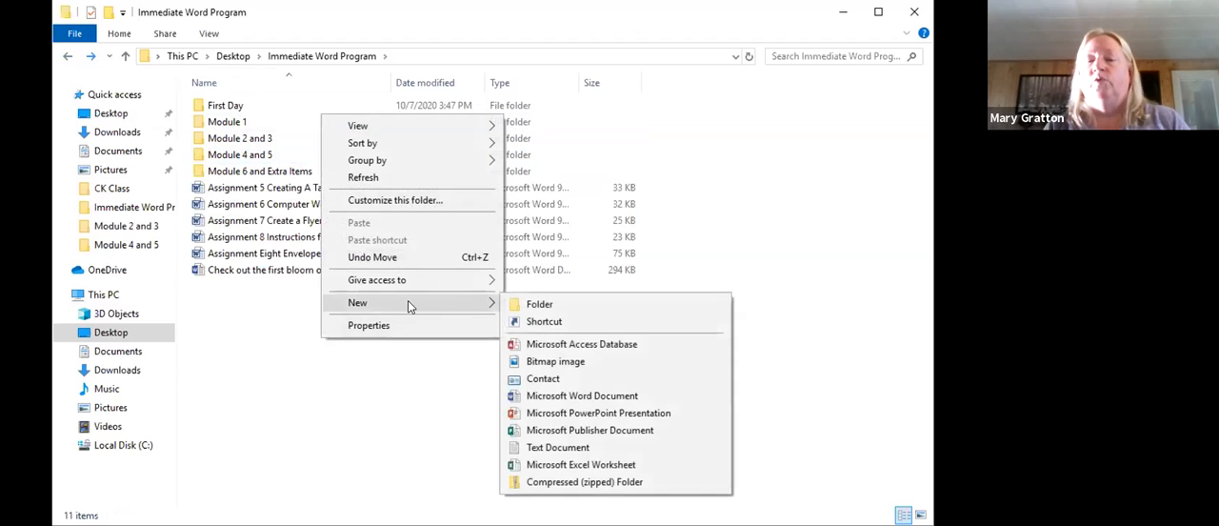
pyautogui.click(538, 303)
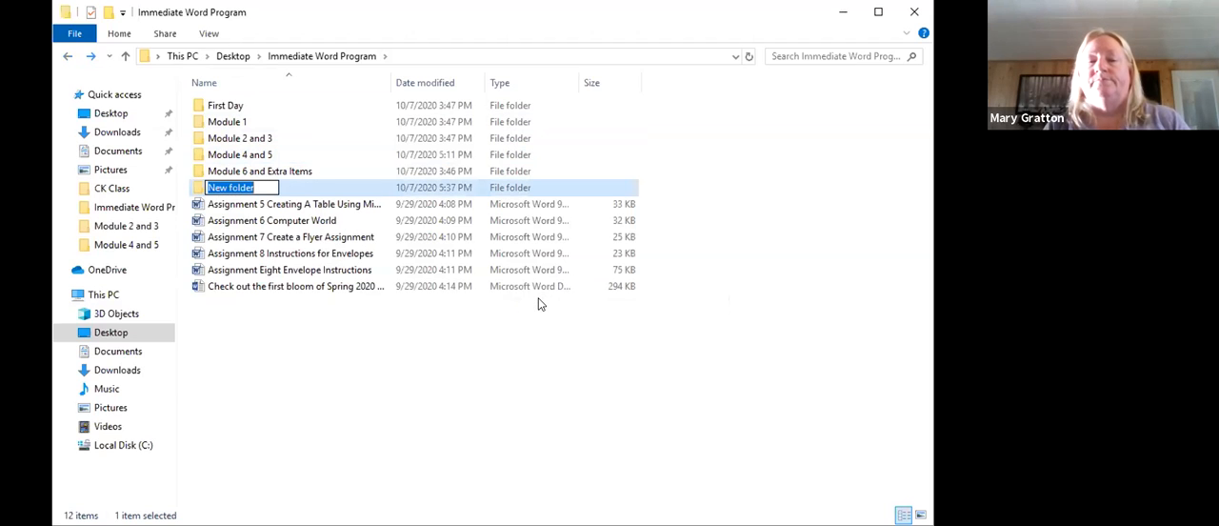
pyautogui.press('BackSpace')
pyautogui.write('Extra ')
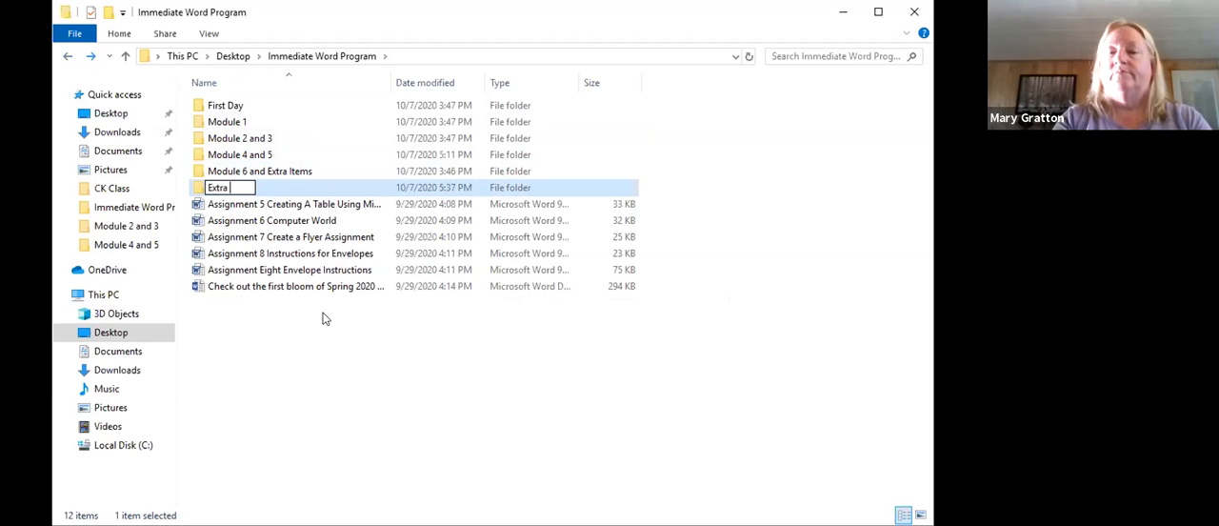
pyautogui.write('Activities')
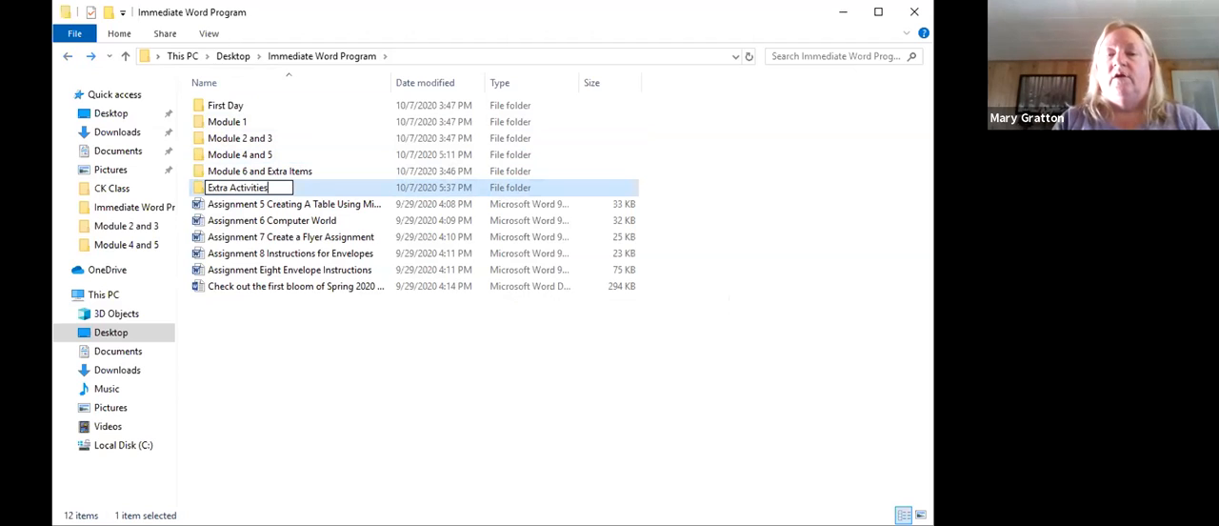
pyautogui.press('Return')
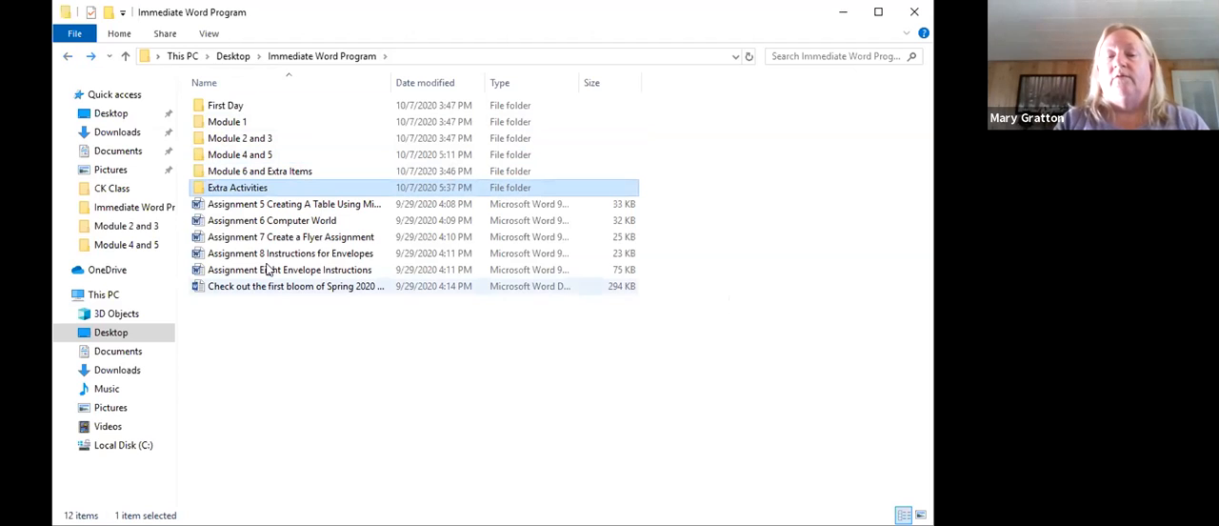
# - Move the loose Assignment documents and the first bloom of Spring 2020 document into the Extra Activities folder
pyautogui.click(259, 209)
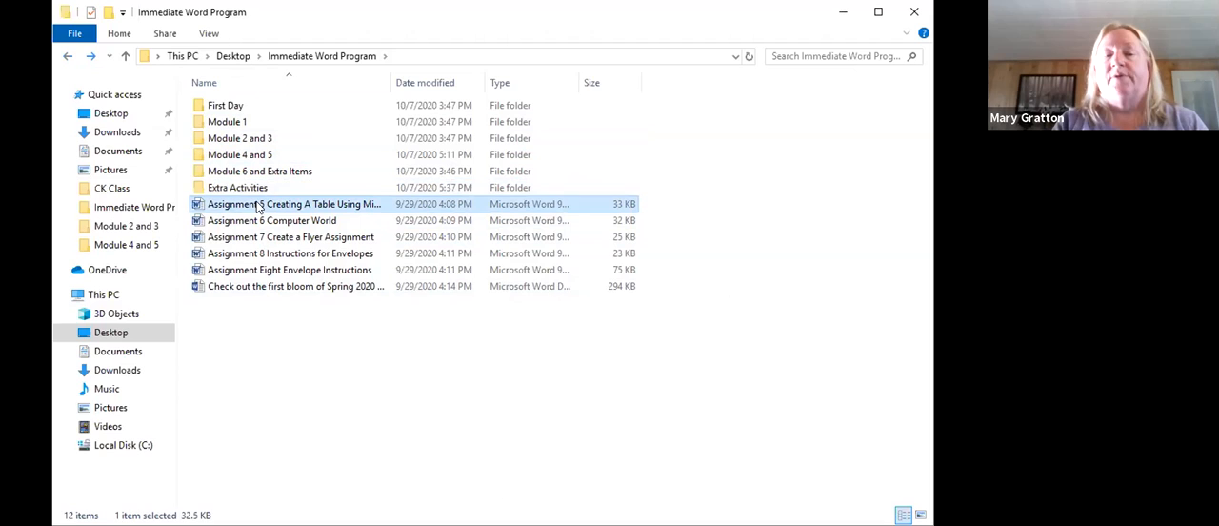
pyautogui.press('Delete')
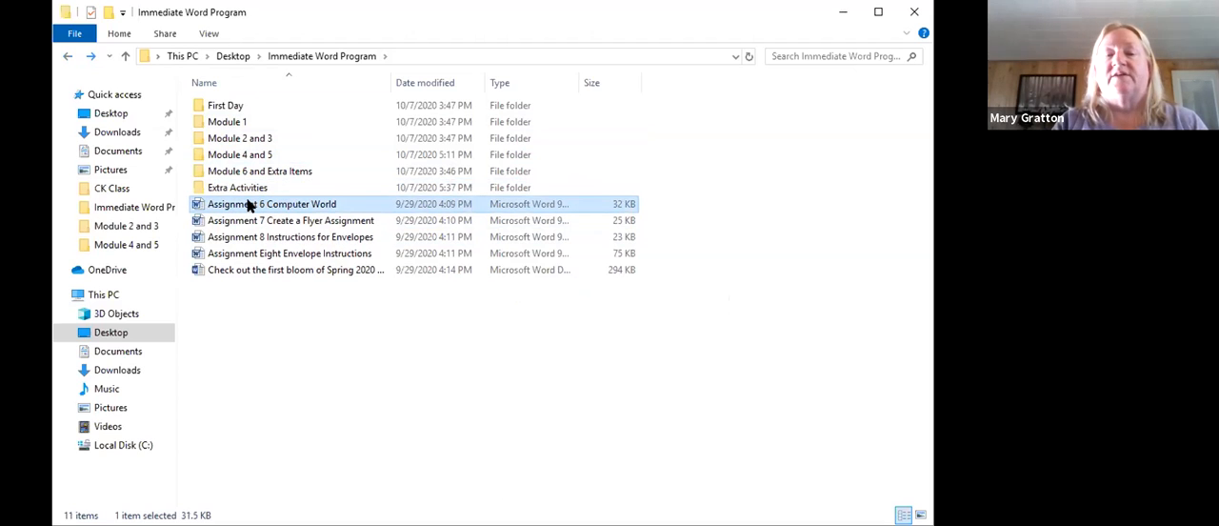
pyautogui.press('Delete')
pyautogui.press('Delete')
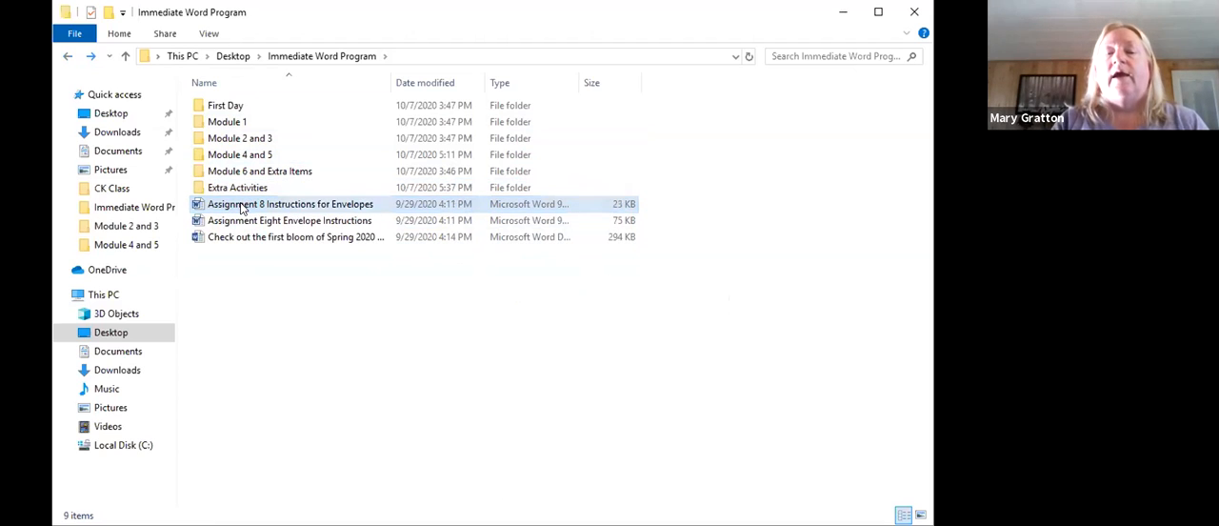
pyautogui.press('Delete')
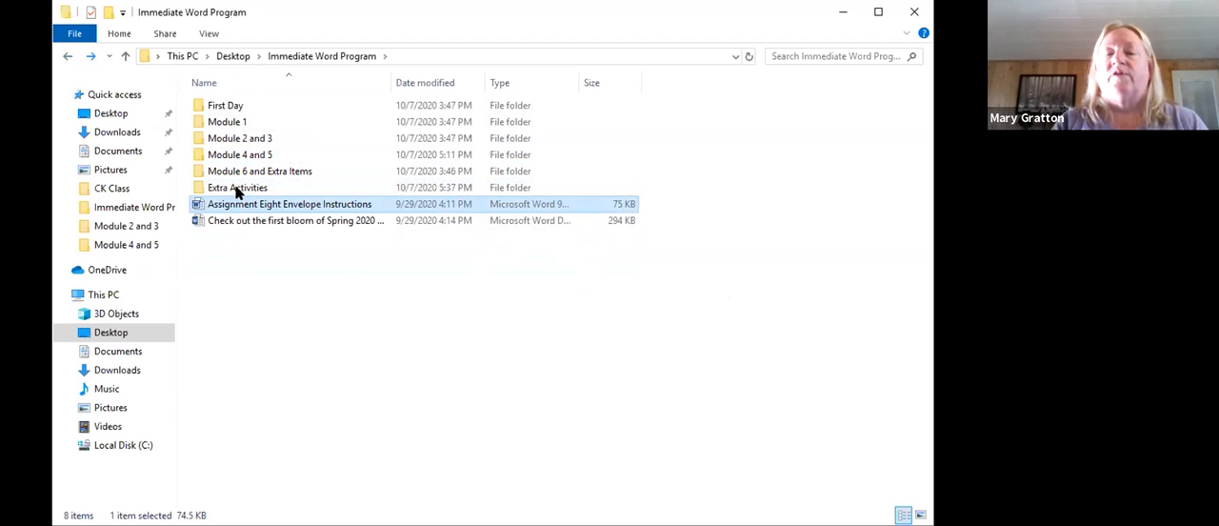
pyautogui.press('Delete')
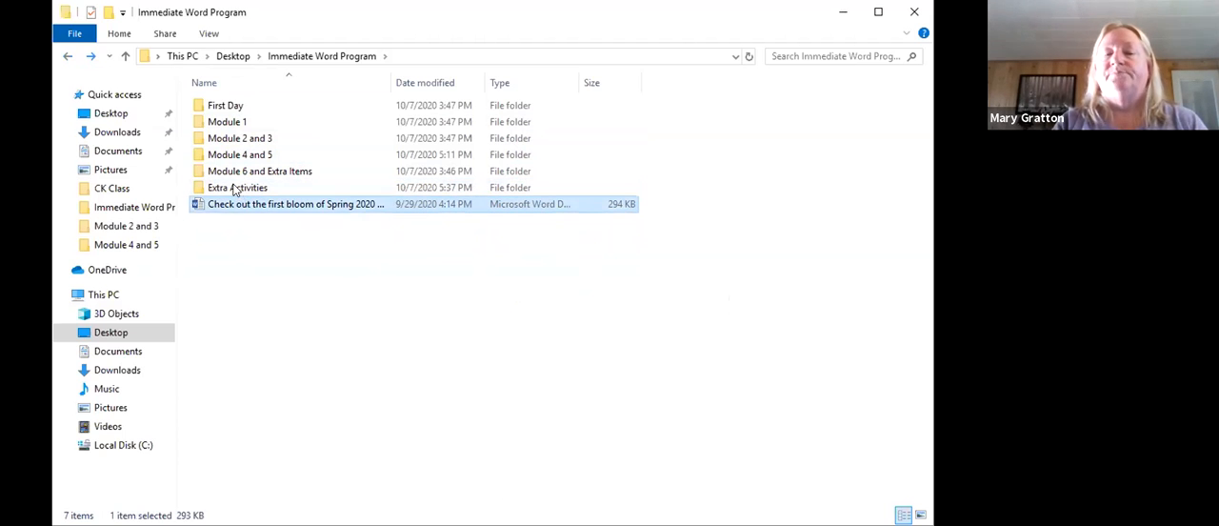
pyautogui.press('Delete')
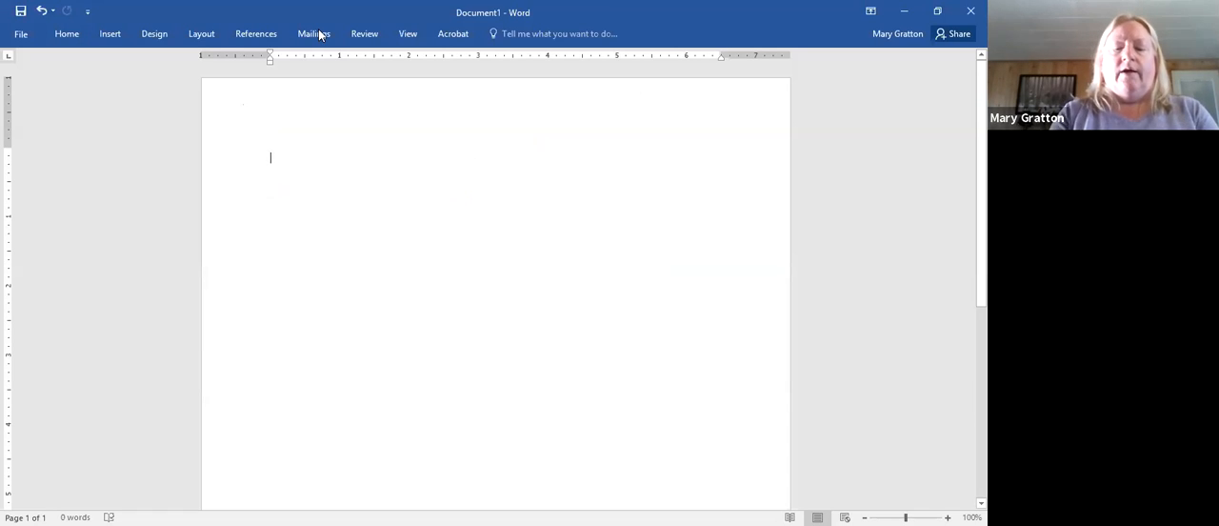
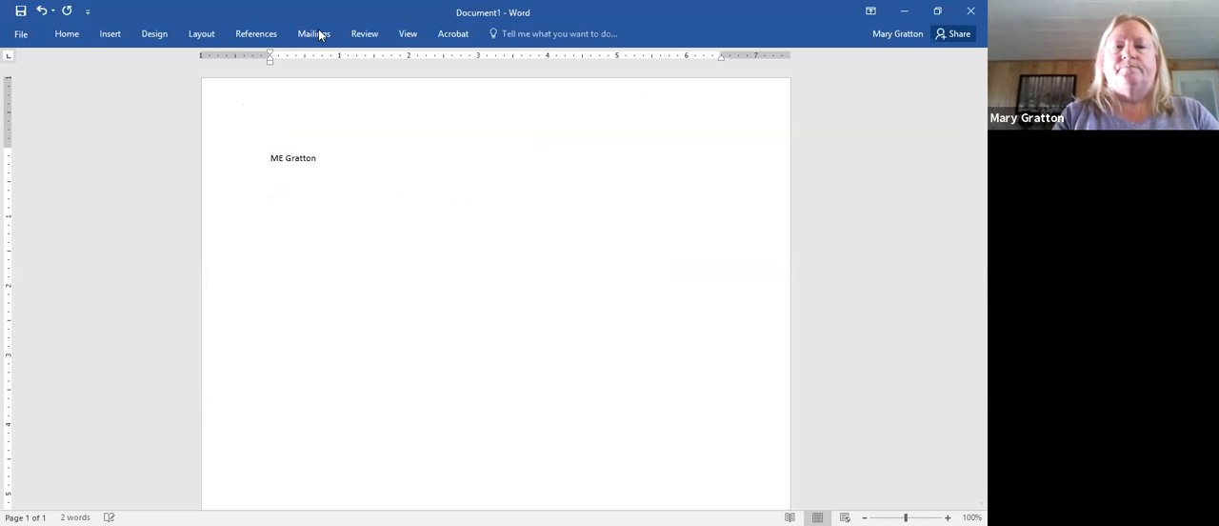
# - In Word's blank Document1, enter the owner's name as the first letterhead line and center it
pyautogui.click(253, 170)
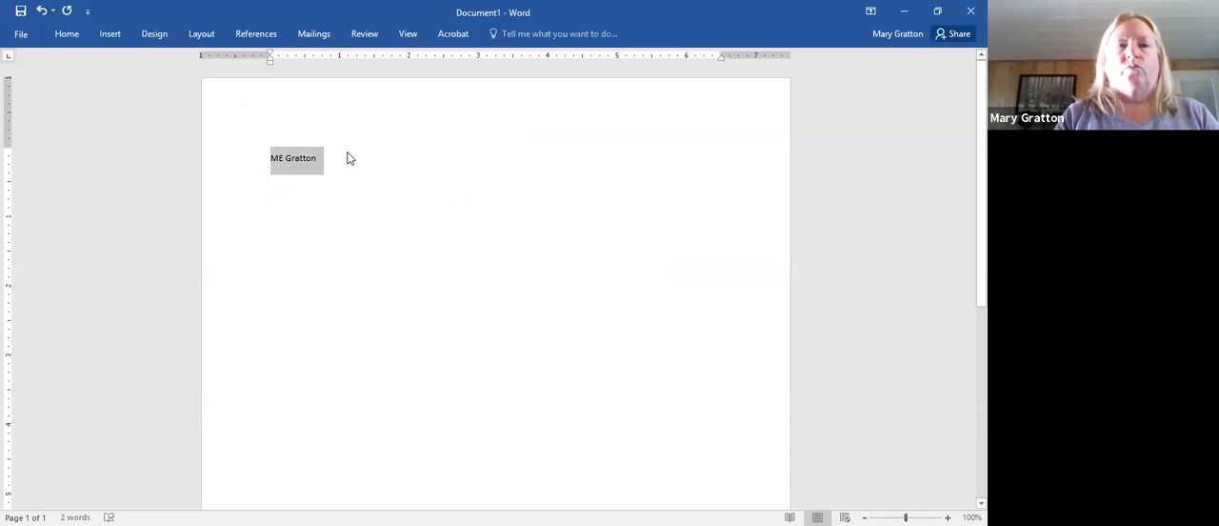
pyautogui.click(69, 38)
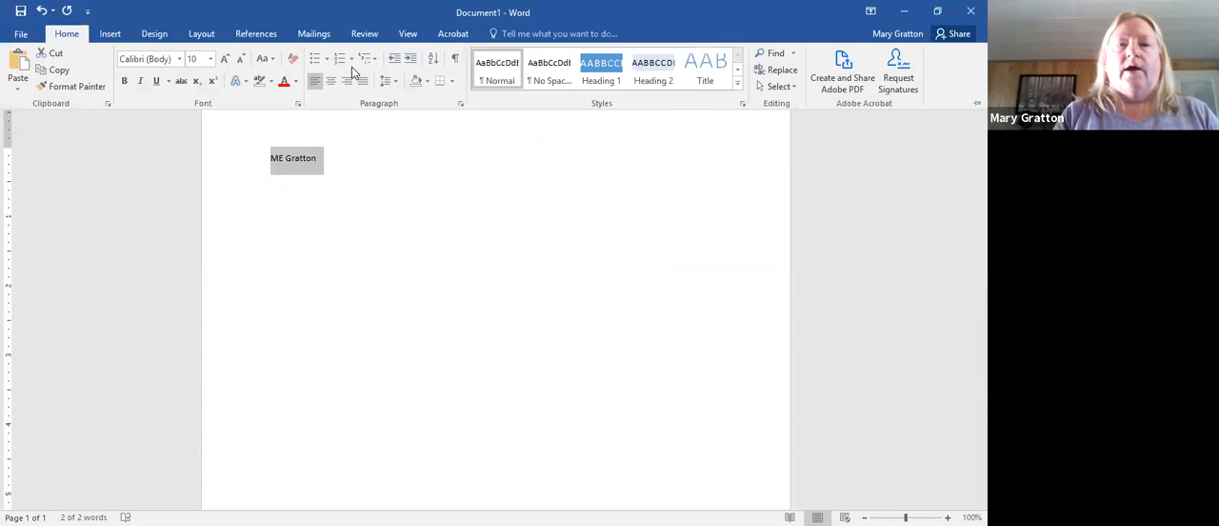
pyautogui.click(331, 83)
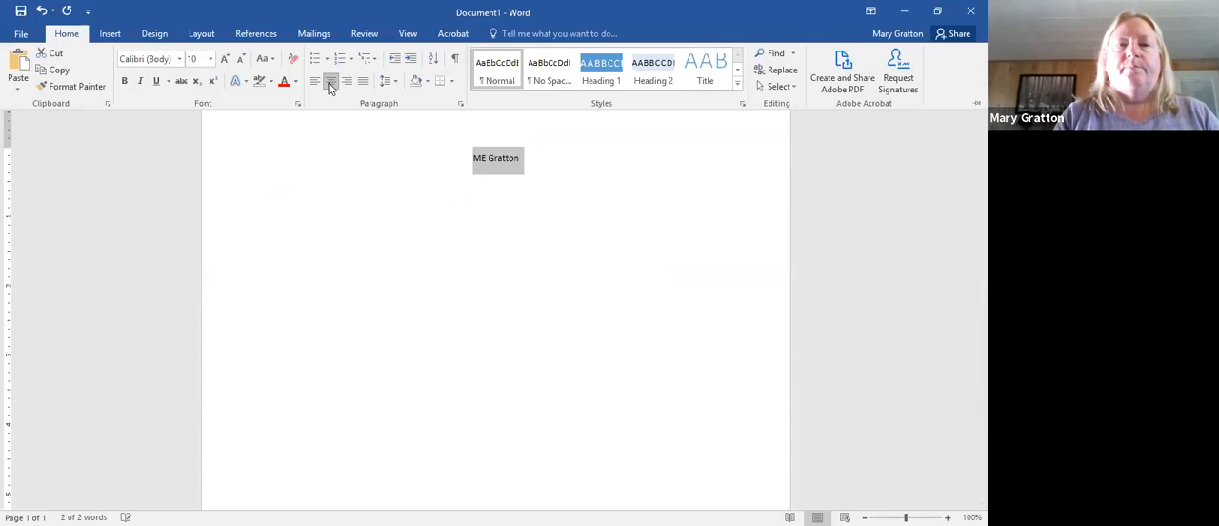
# - Format the name line as 20 pt italic Brush Script MT
pyautogui.click(210, 59)
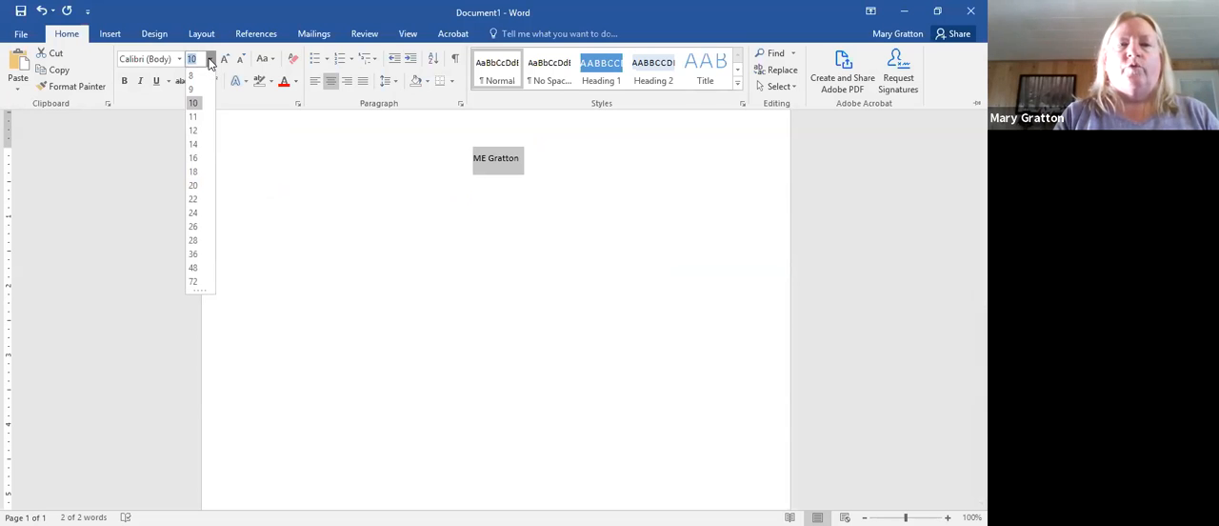
pyautogui.click(193, 185)
pyautogui.click(140, 83)
pyautogui.click(179, 59)
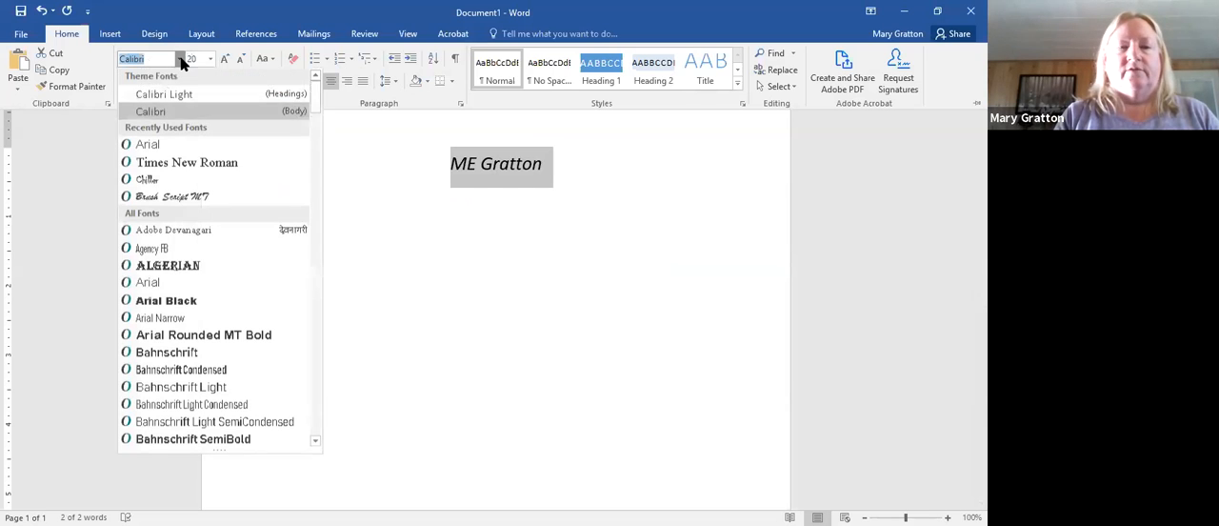
pyautogui.click(229, 196)
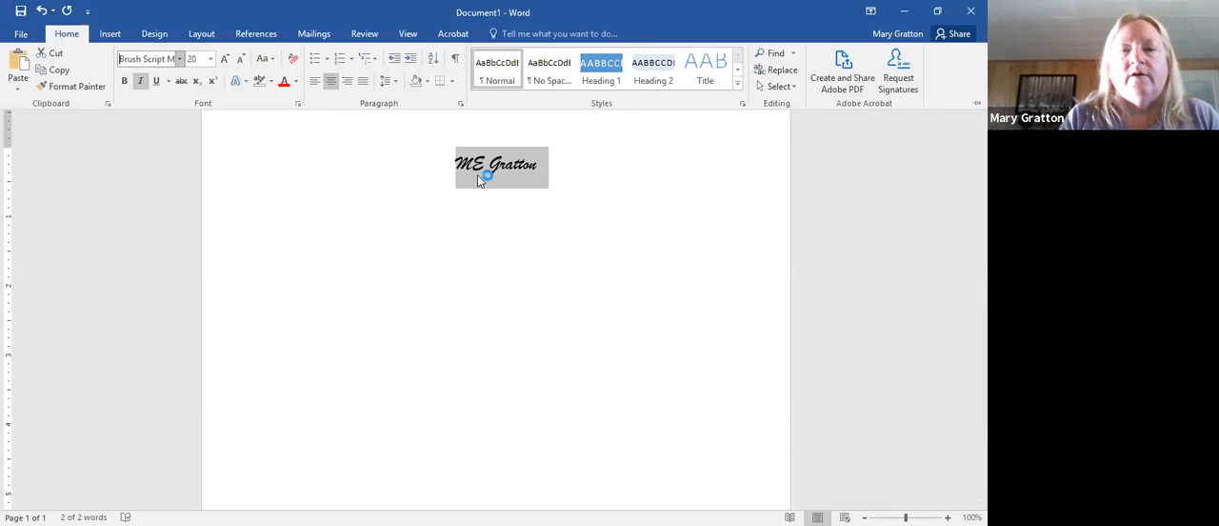
pyautogui.hotkey('ctrl', 'F1')
# - Add the owner's street address on a new line below the name, correcting the typing errors
pyautogui.click(539, 163)
pyautogui.press('Return')
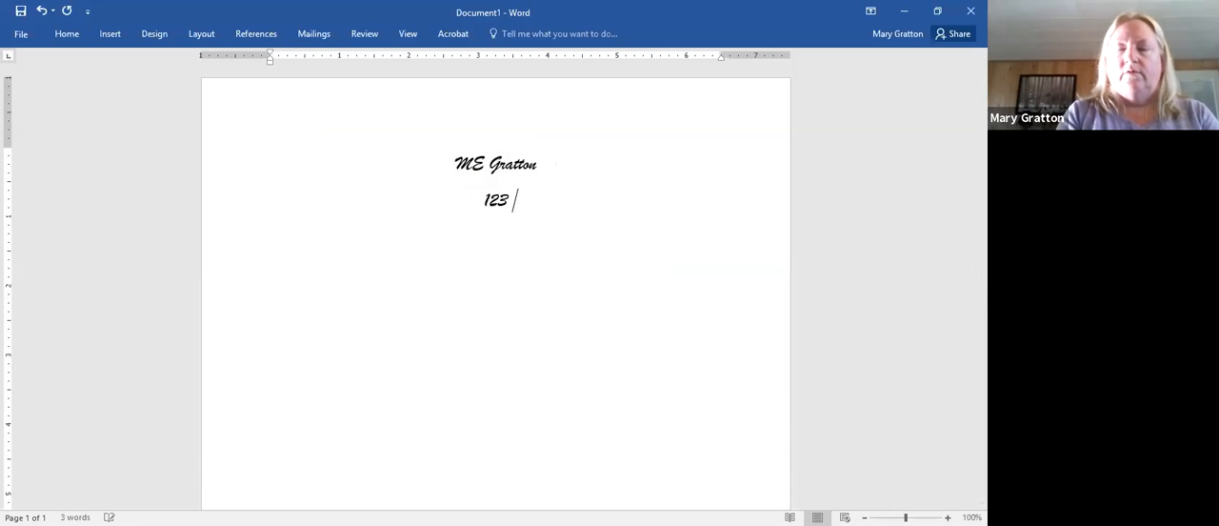
pyautogui.press('BackSpace')
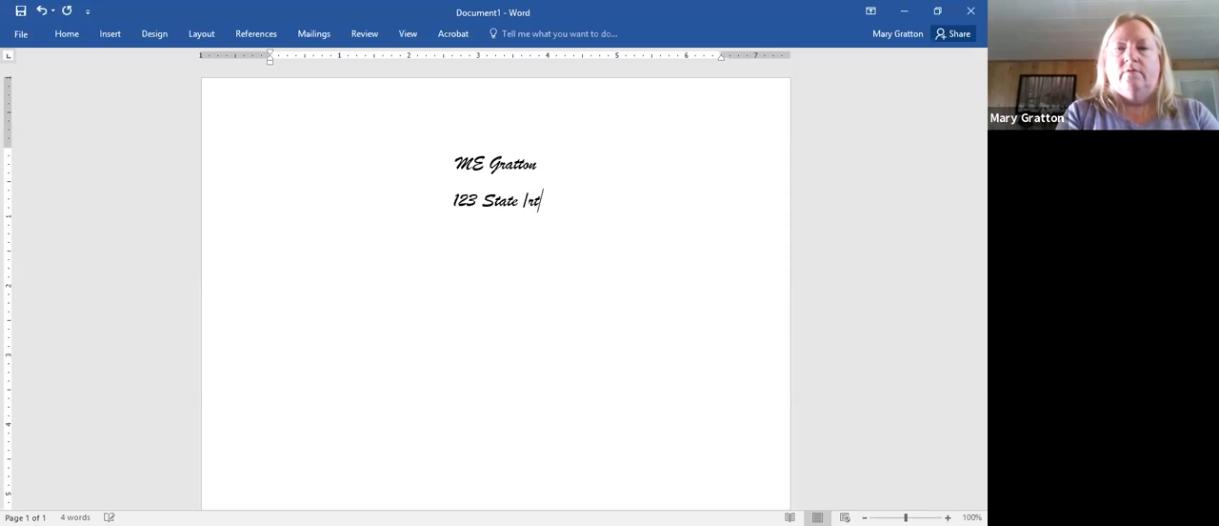
pyautogui.press('BackSpace')
pyautogui.press('BackSpace')
pyautogui.press('BackSpace')
pyautogui.press('BackSpace')
pyautogui.press('BackSpace')
pyautogui.press('BackSpace')
pyautogui.press('BackSpace')
pyautogui.press('BackSpace')
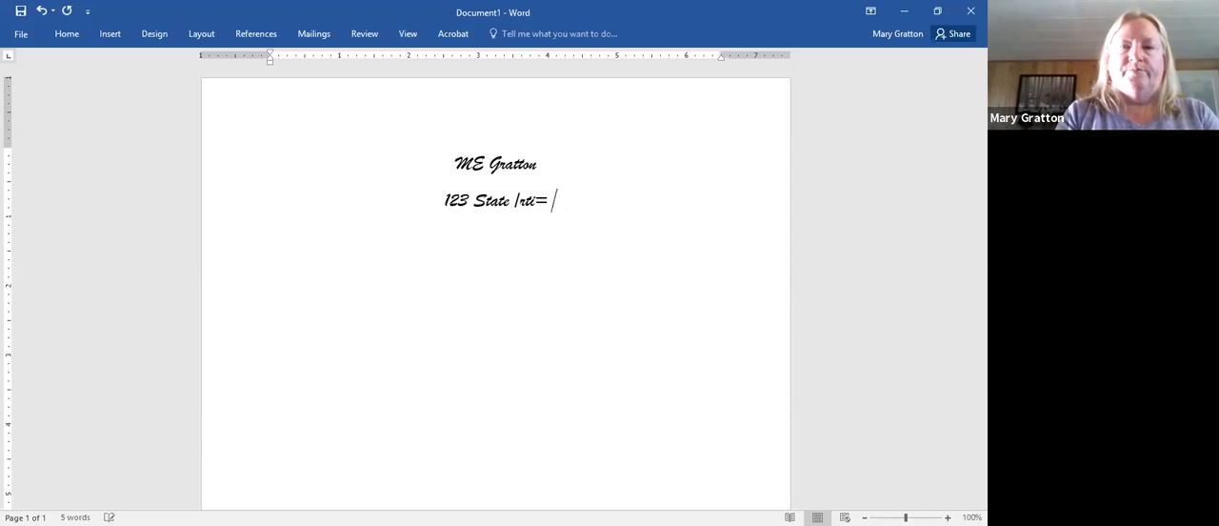
pyautogui.press('BackSpace')
pyautogui.press('BackSpace')
# - Enter the city, state and ZIP code on the line below the street address
pyautogui.press('Return')
# - Enter the full phone number on a new line below the city line
pyautogui.press('Return')
pyautogui.write('555-')
pyautogui.scroll(-6, 327, 199)
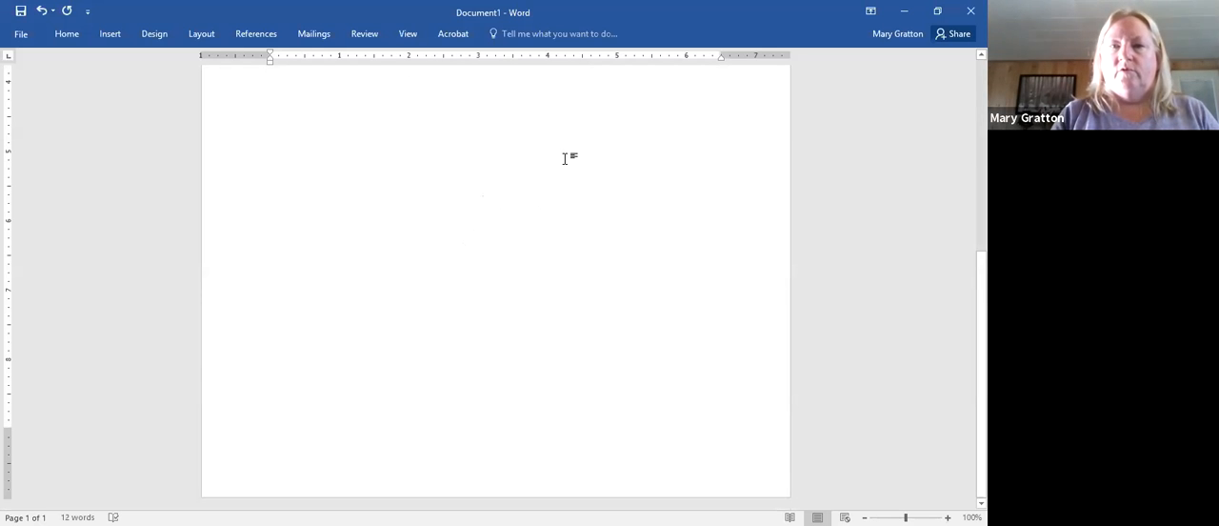
pyautogui.scroll(5, 565, 158)
pyautogui.click(530, 223)
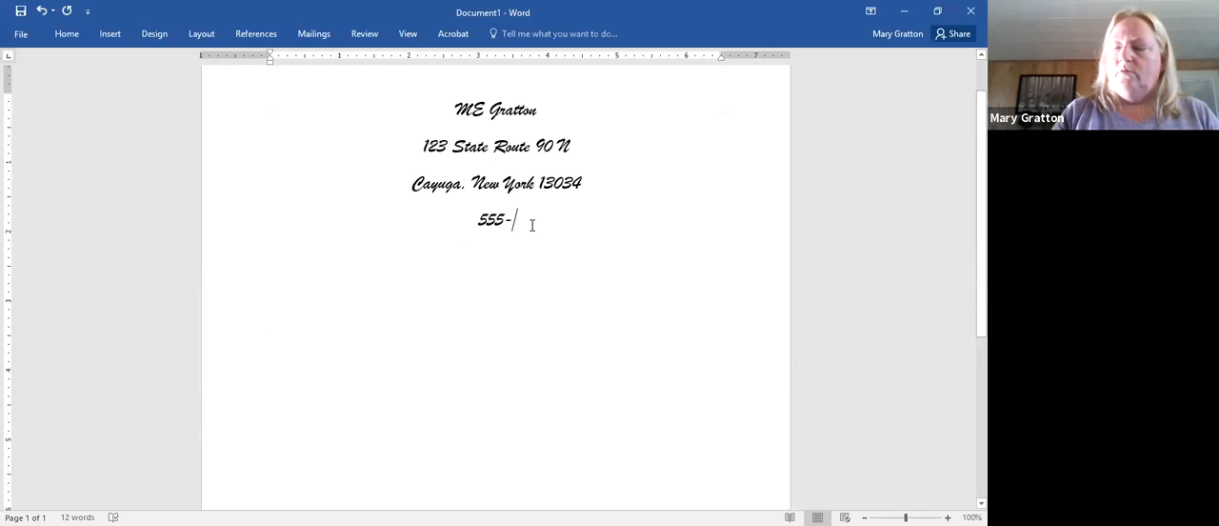
pyautogui.write('123-4567')
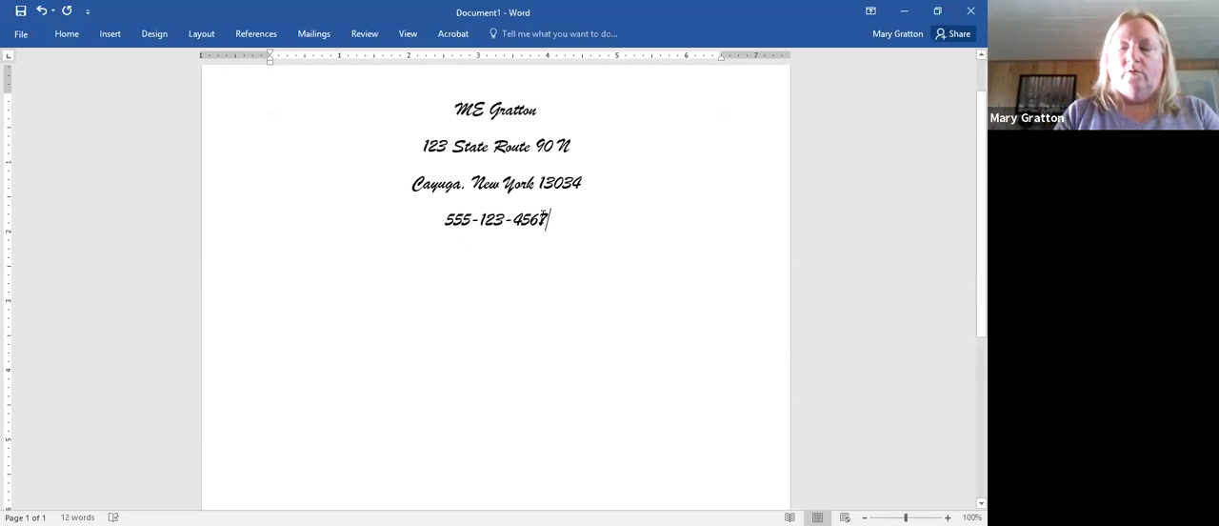
# - Add the owner's website address as a hyperlinked line below the phone number
pyautogui.press('Return')
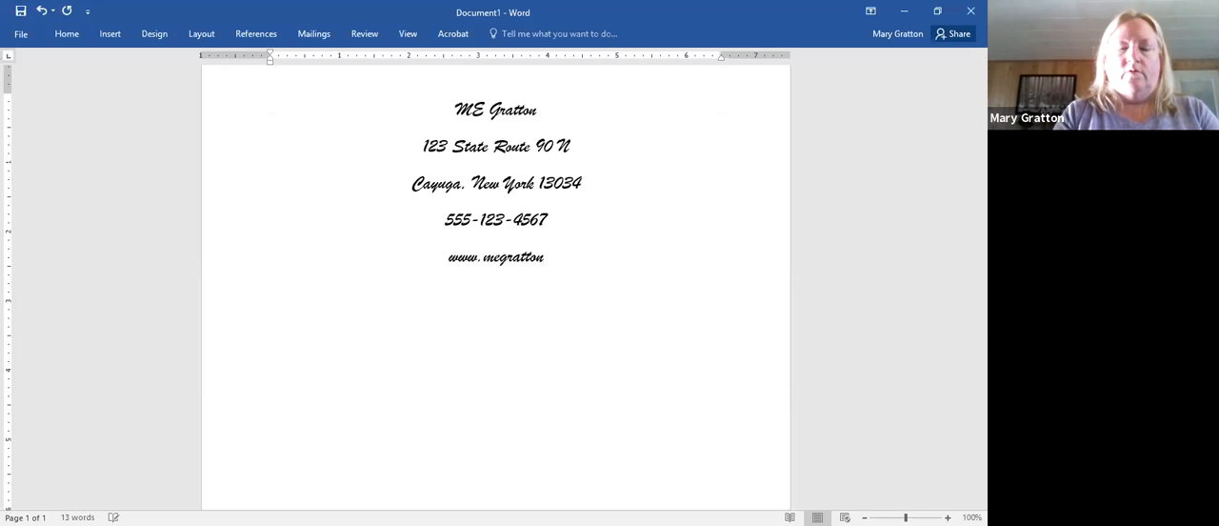
pyautogui.write('.com')
pyautogui.press('Return')
# - Remove the space after paragraph from all of the letterhead lines
pyautogui.moveTo(400, 102); pyautogui.dragTo(534, 258)
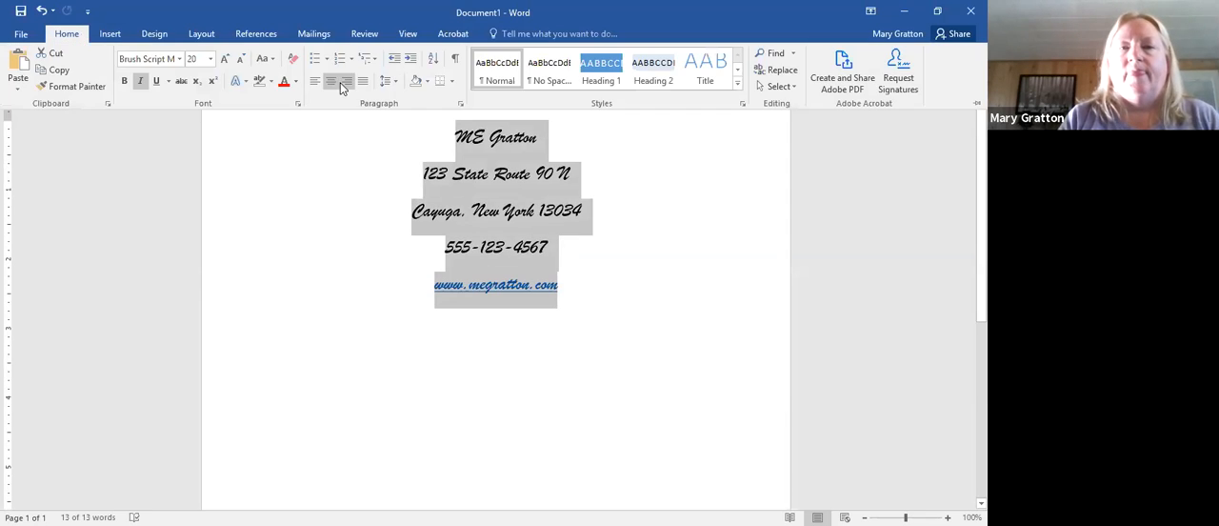
pyautogui.click(398, 84)
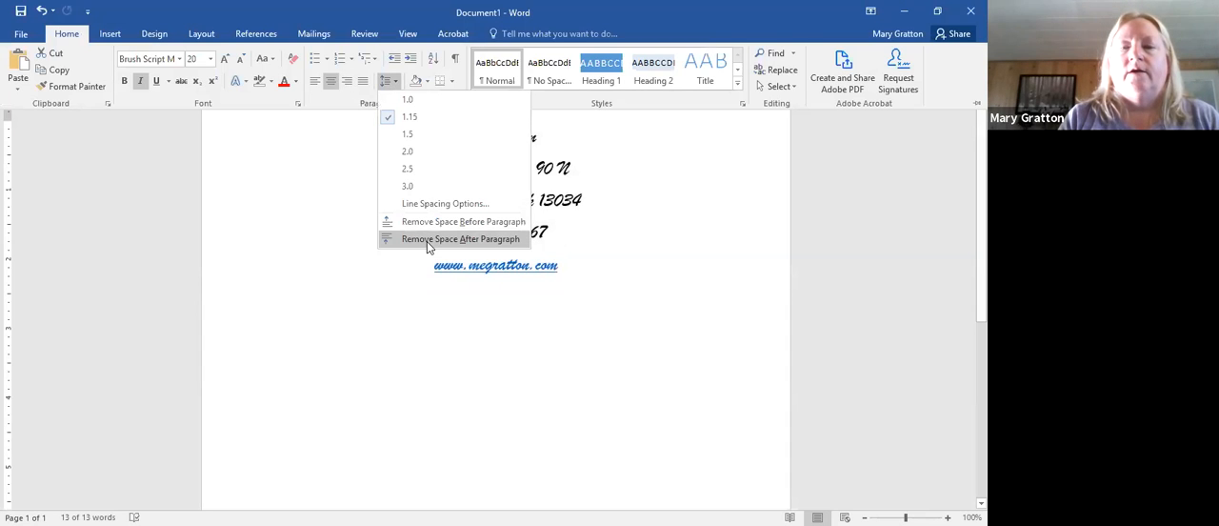
pyautogui.click(427, 241)
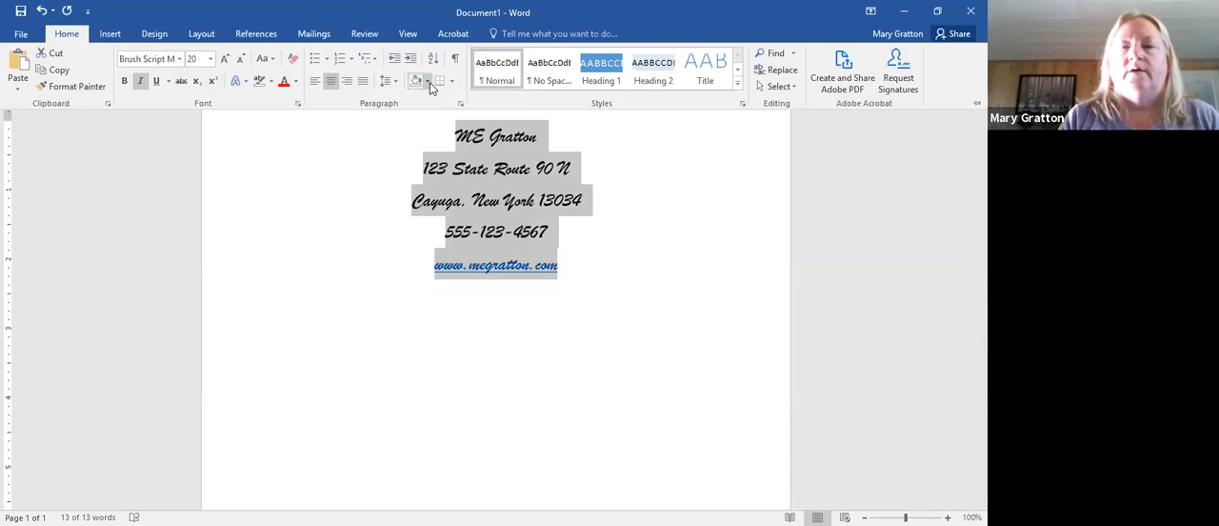
pyautogui.click(428, 83)
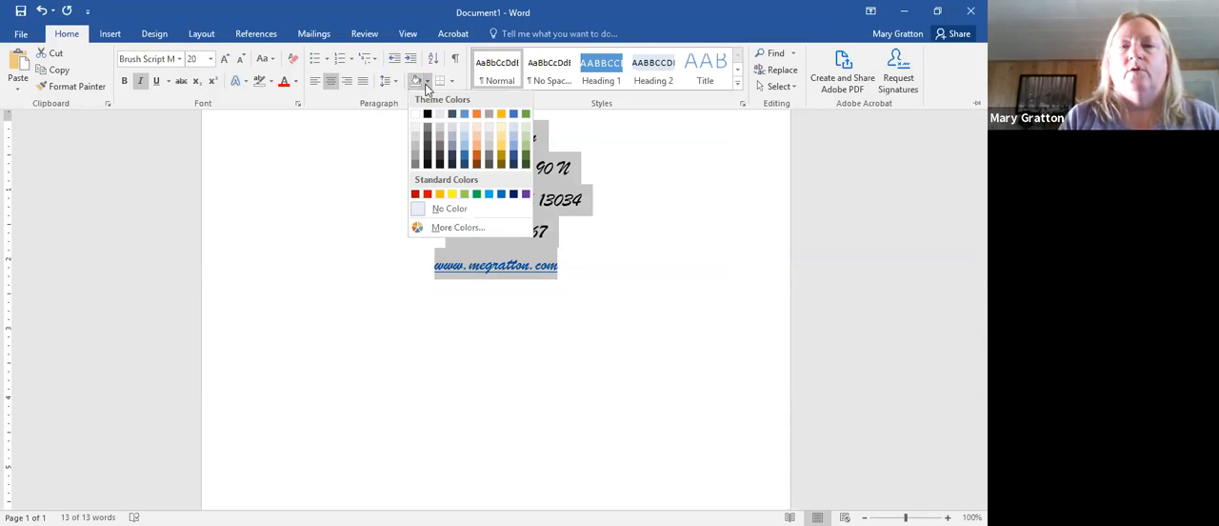
pyautogui.click(451, 83)
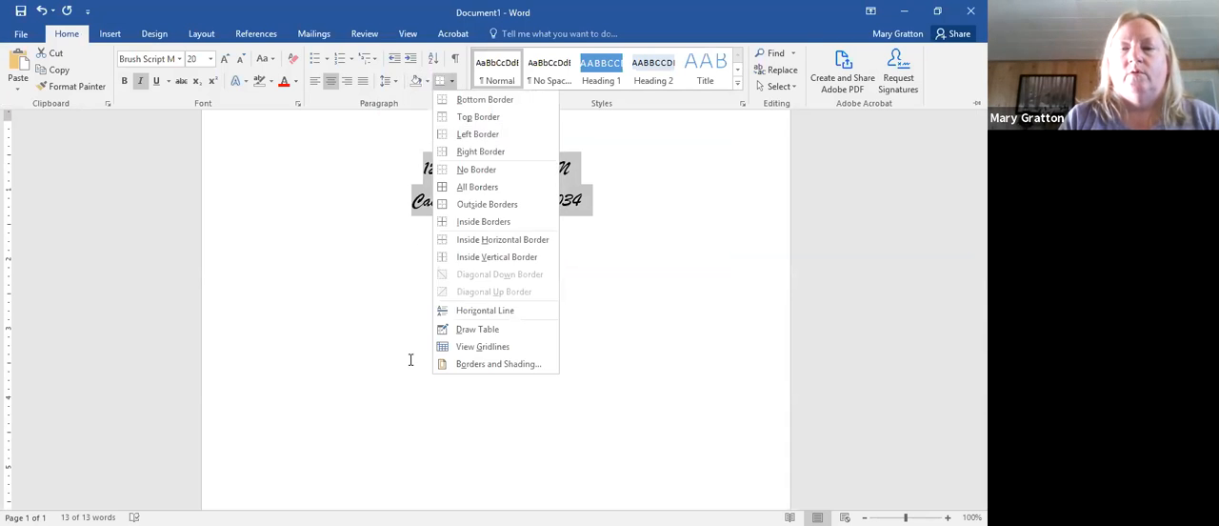
pyautogui.click(356, 312)
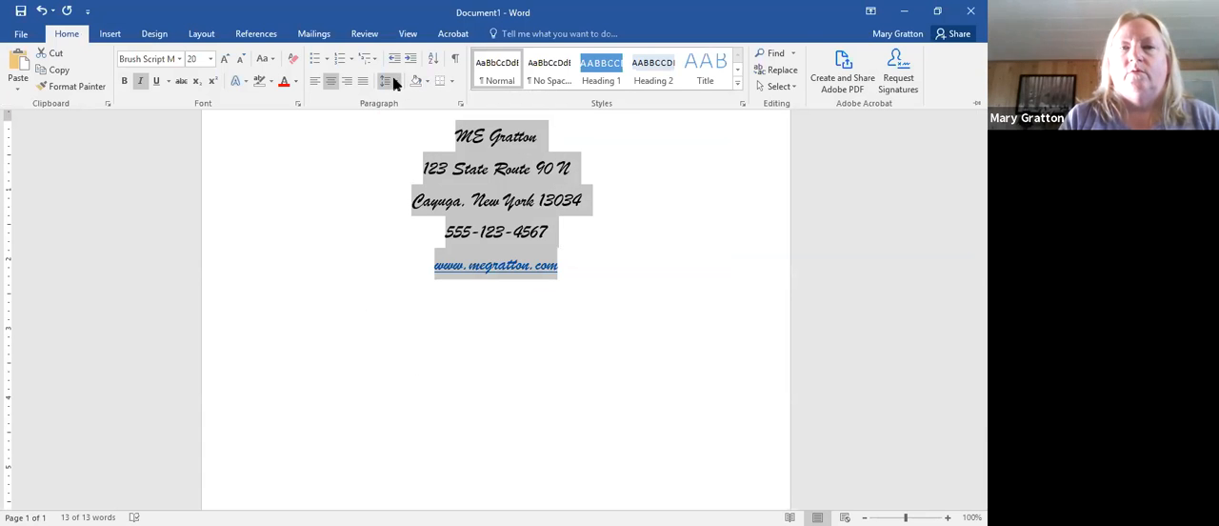
# - Remove the space before paragraph from all of the selected letterhead lines
pyautogui.click(392, 83)
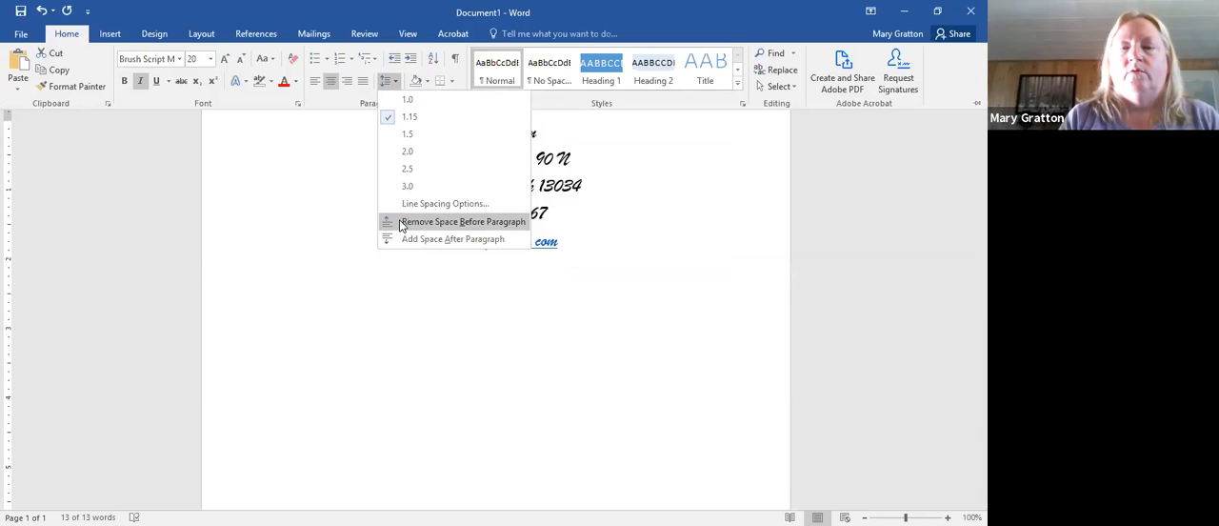
pyautogui.click(407, 313)
pyautogui.click(406, 313)
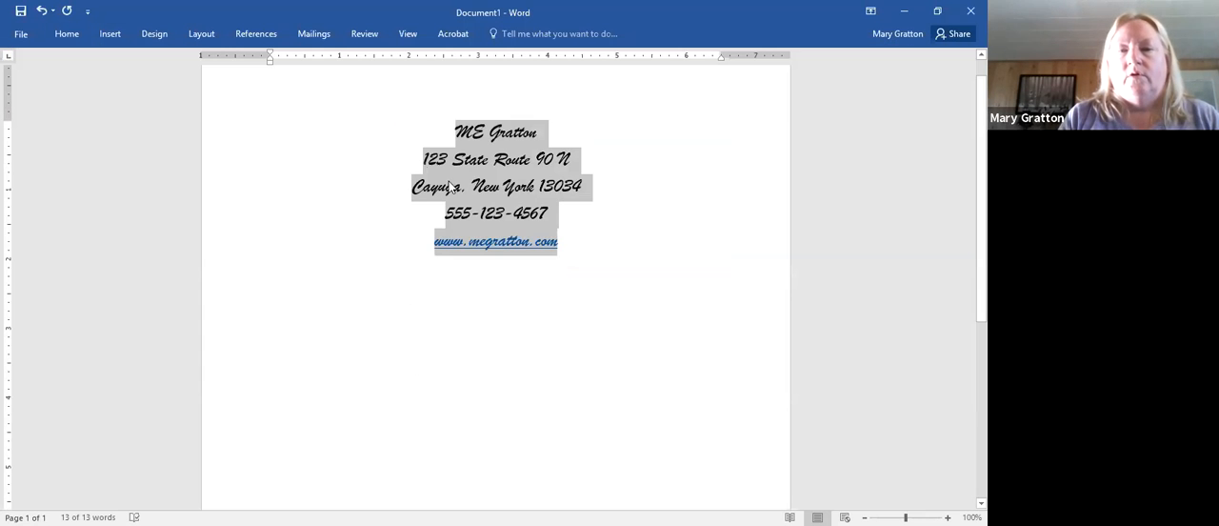
# - Set the font size of the street, city, phone and website lines below the name to 14
pyautogui.click(424, 169)
pyautogui.moveTo(422, 162); pyautogui.dragTo(560, 238)
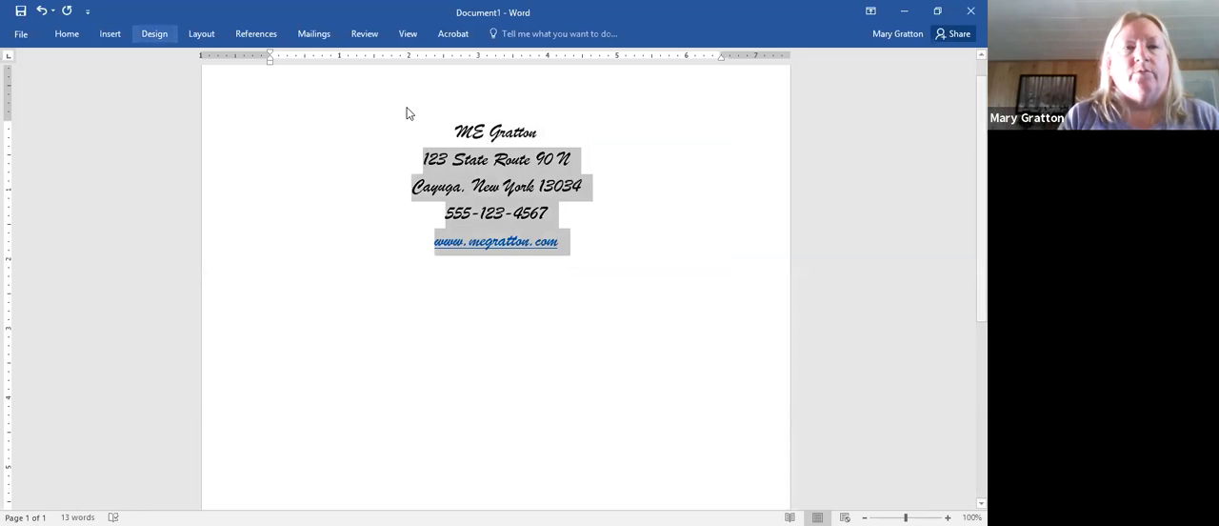
pyautogui.click(68, 37)
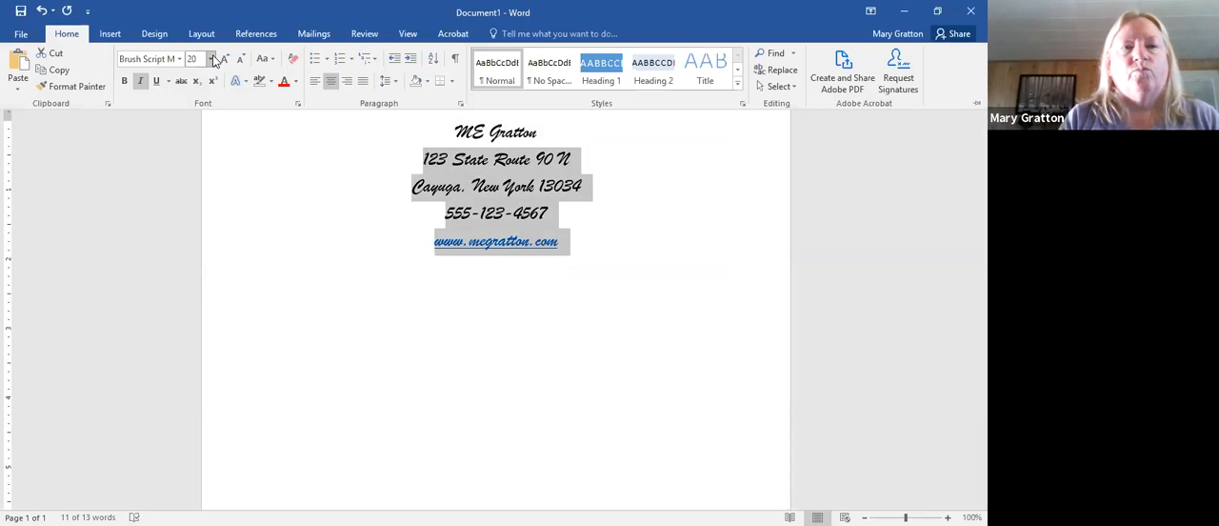
pyautogui.click(213, 59)
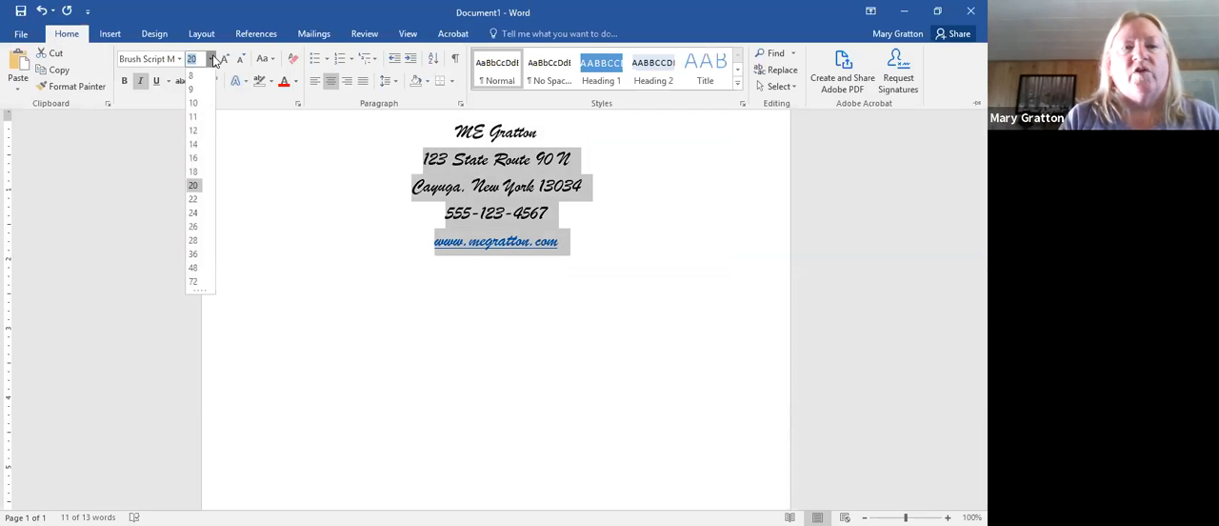
pyautogui.click(194, 144)
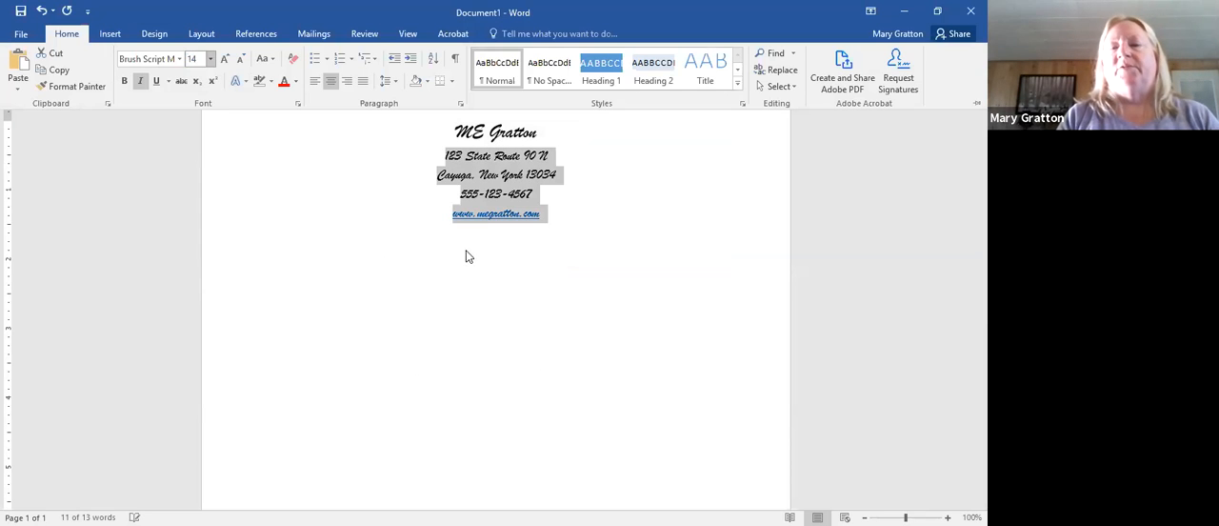
pyautogui.click(554, 244)
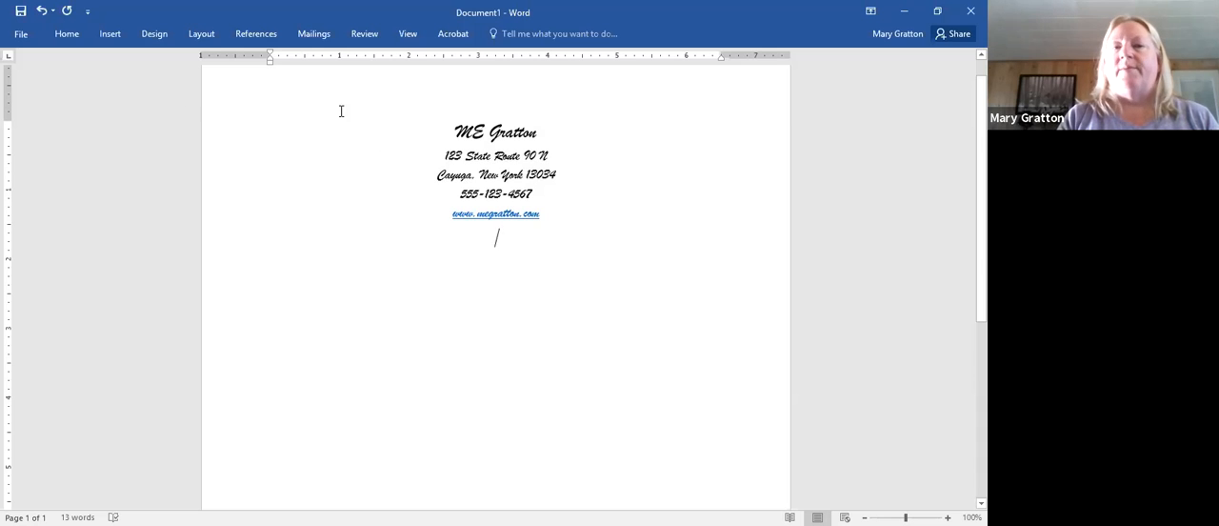
# - Draw a horizontal line arrow about 2.3 inches long to the left of the letterhead name, pointing right towards it
pyautogui.click(111, 38)
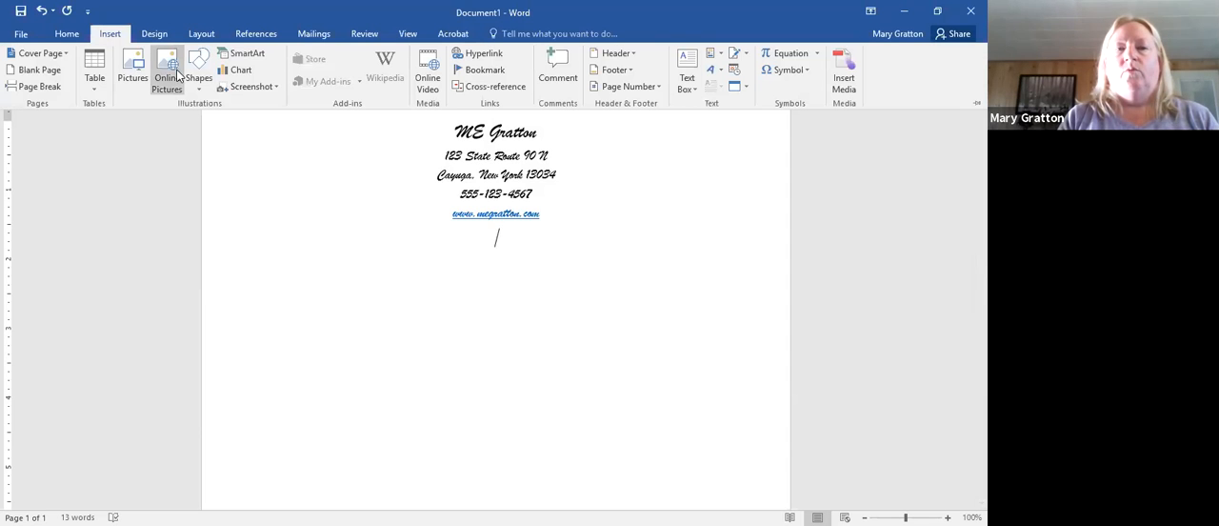
pyautogui.click(198, 76)
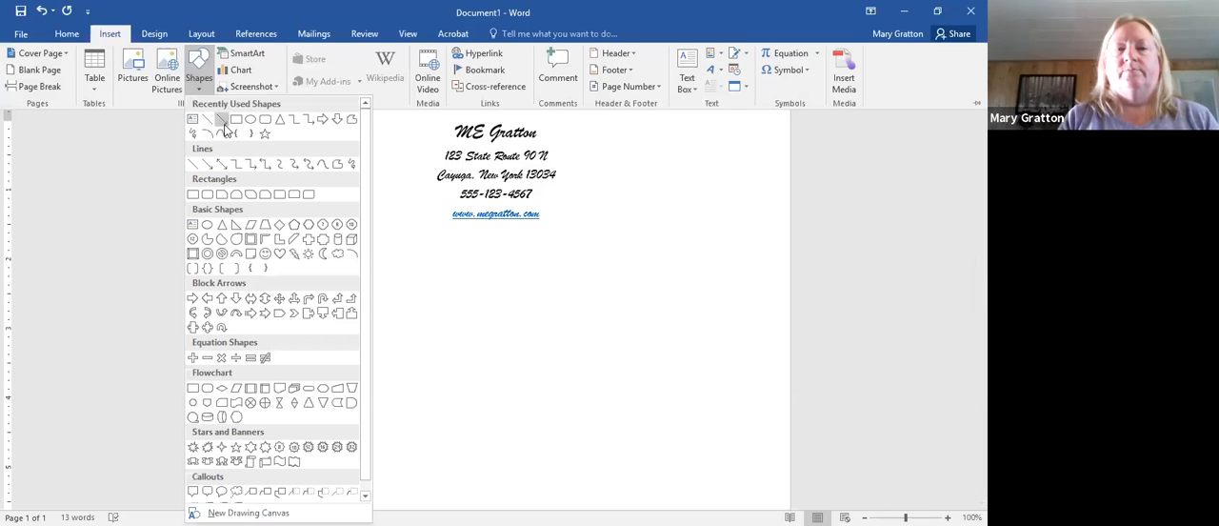
pyautogui.click(223, 121)
pyautogui.moveTo(237, 126); pyautogui.dragTo(400, 128)
pyautogui.click(388, 206)
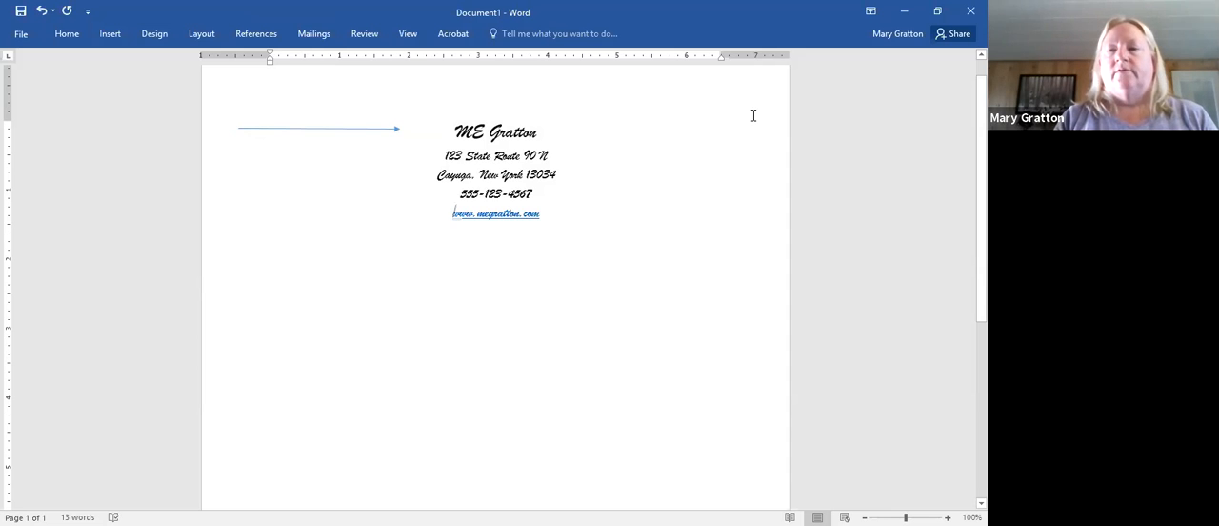
# - Draw a second line arrow about 1.9 inches long to the right of the letterhead name, pointing left towards it
pyautogui.click(111, 36)
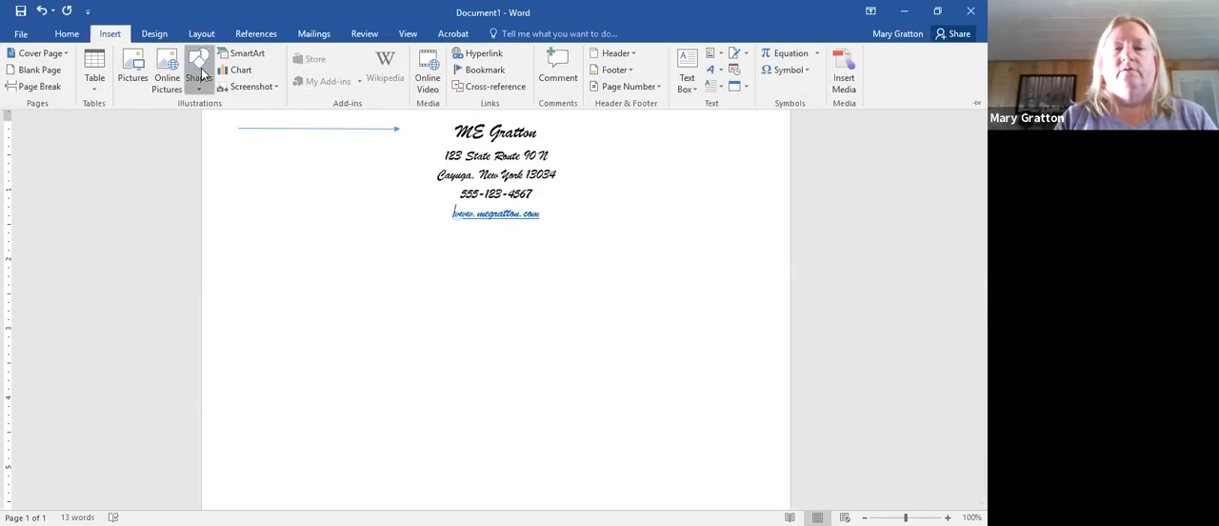
pyautogui.click(200, 75)
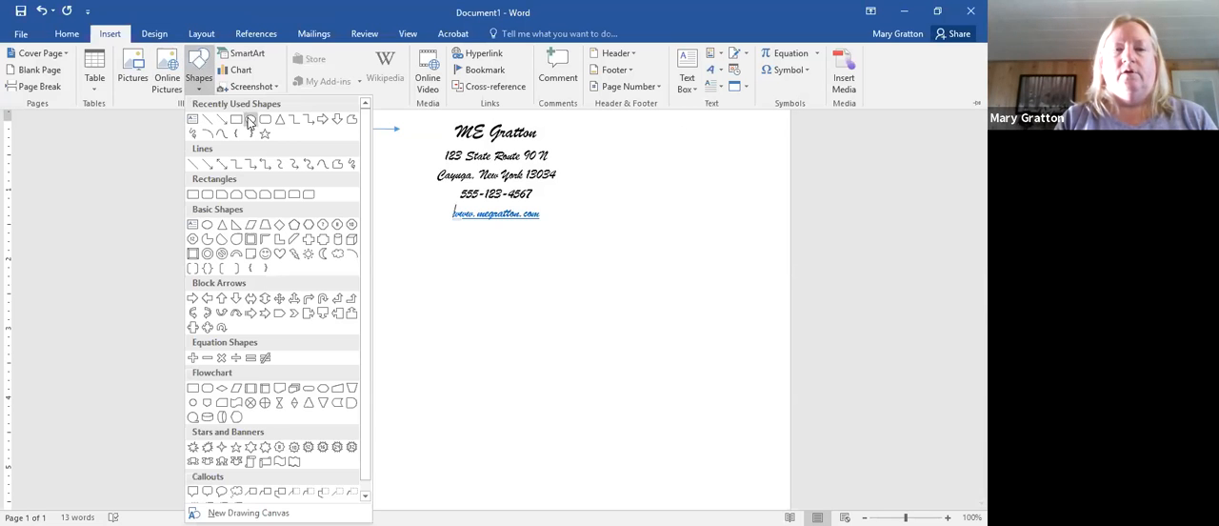
pyautogui.click(211, 169)
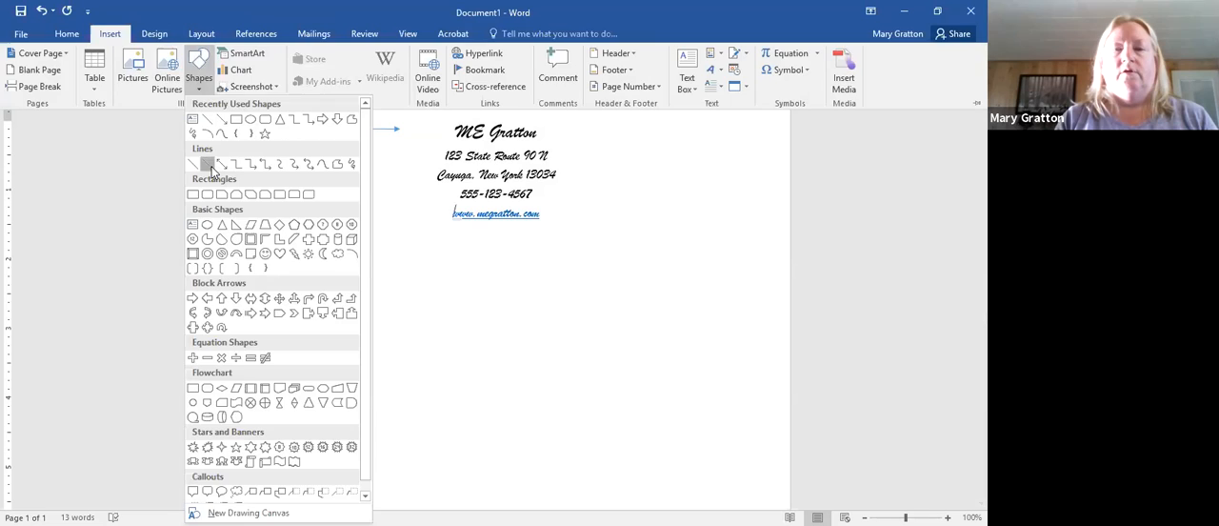
pyautogui.moveTo(741, 121); pyautogui.dragTo(614, 123)
pyautogui.click(717, 286)
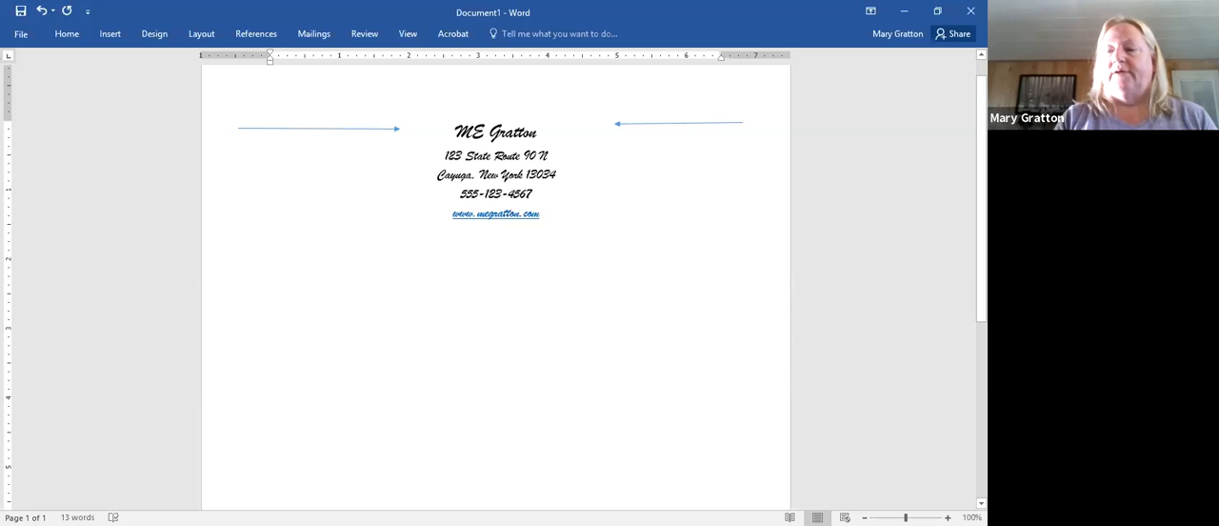
# - Save the letterhead in the Documents folder with the file name LetterTEMplate followed by the owner's name in capitals
pyautogui.scroll(-7, 495, 286)
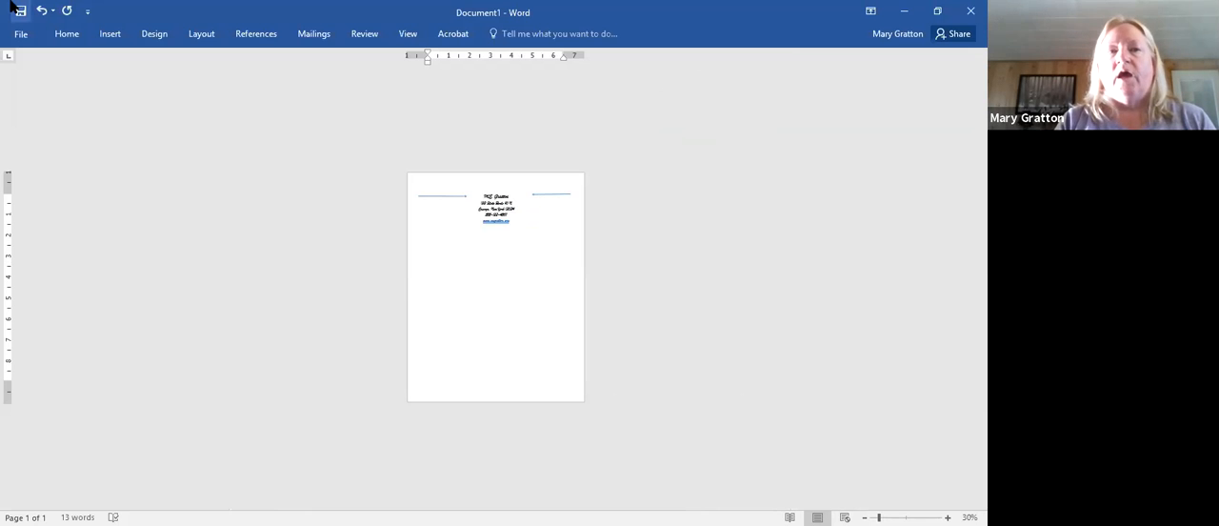
pyautogui.click(21, 34)
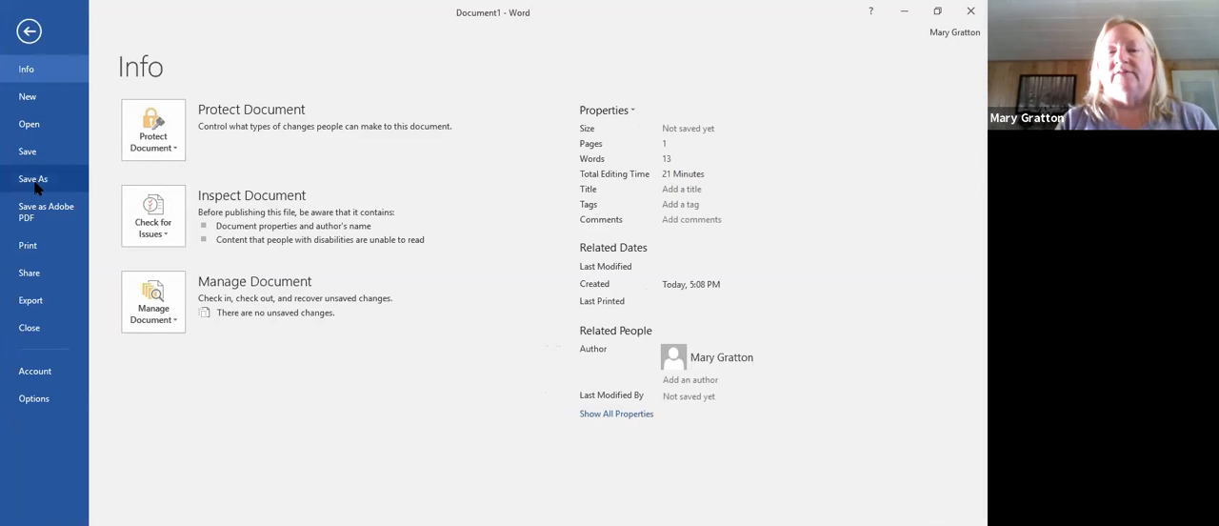
pyautogui.click(44, 154)
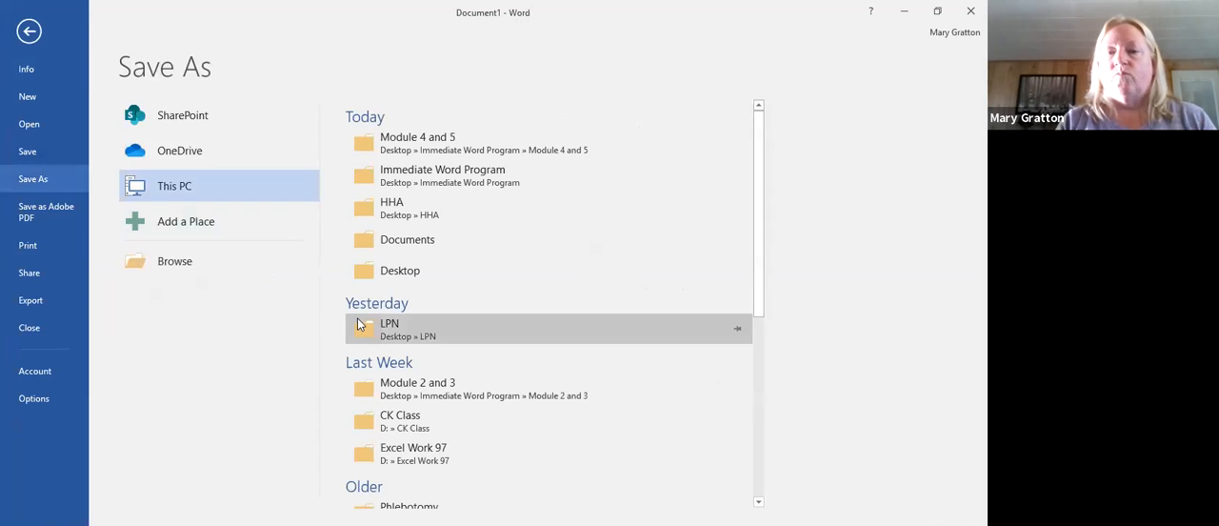
pyautogui.click(395, 244)
pyautogui.press('BackSpace')
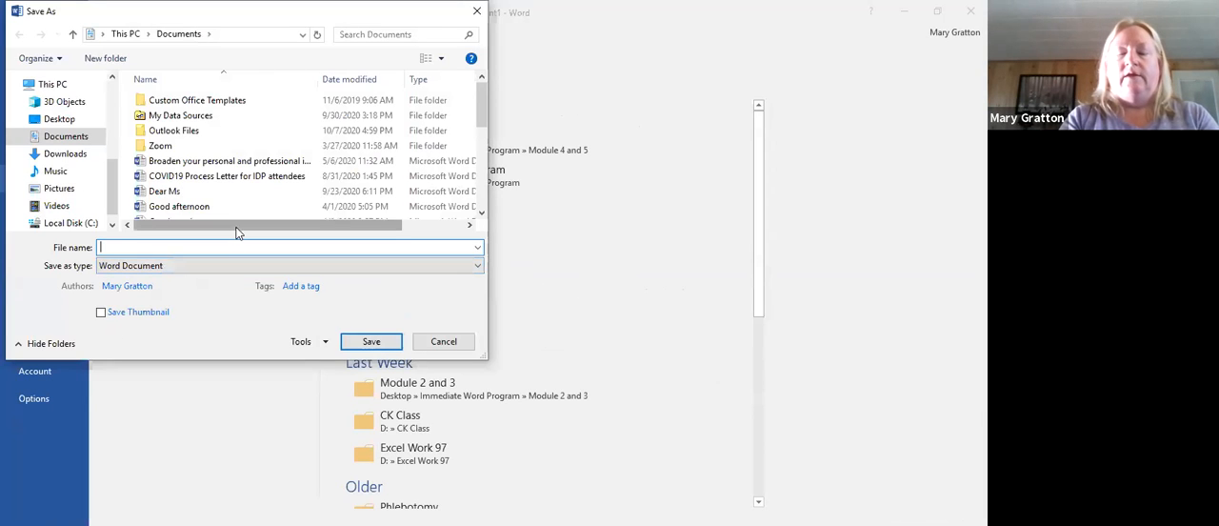
pyautogui.write('LetterTEMplate')
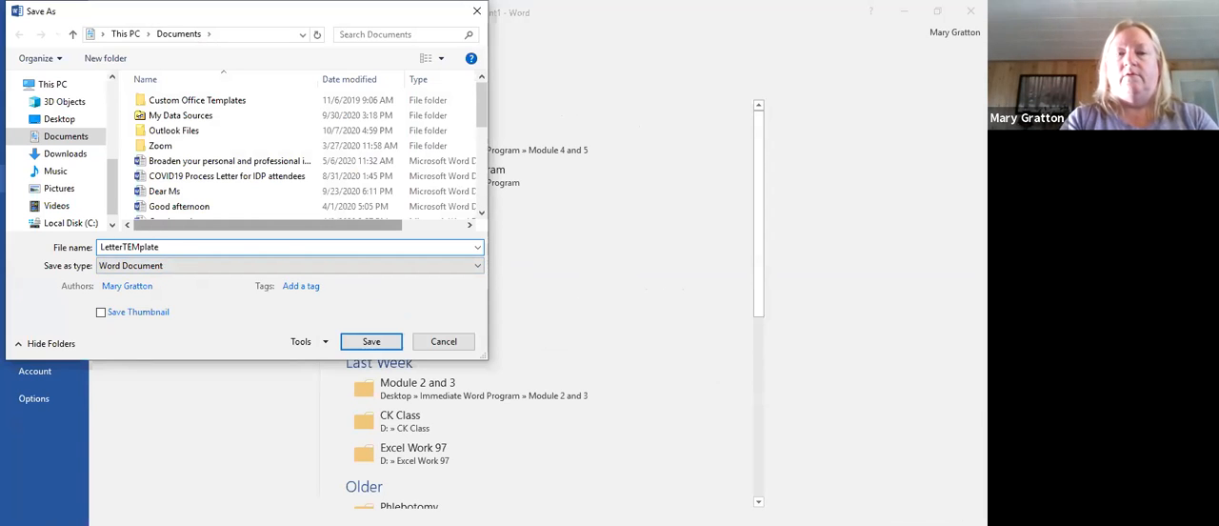
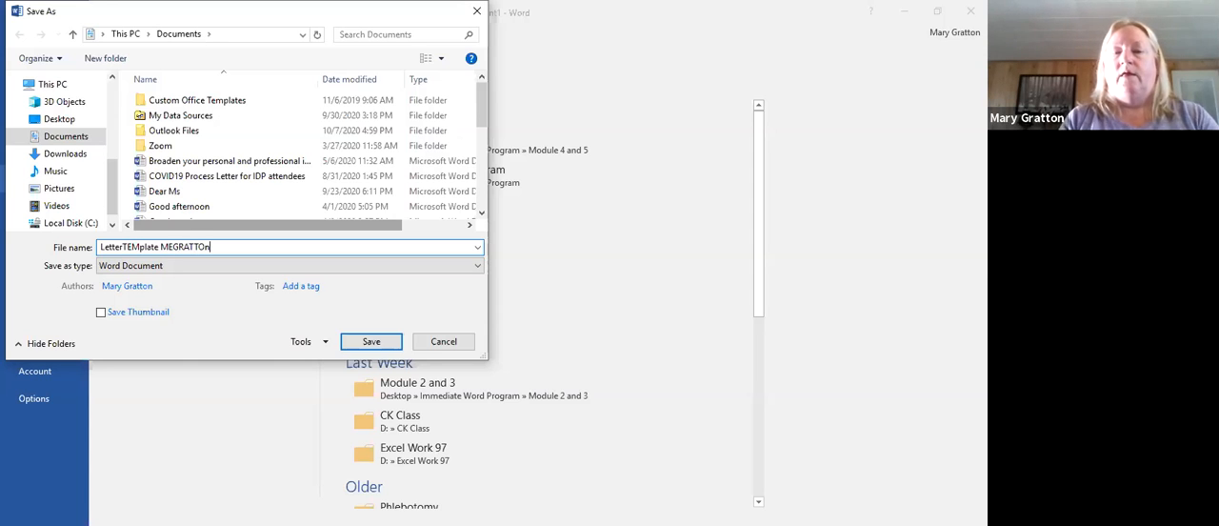
pyautogui.write('N')
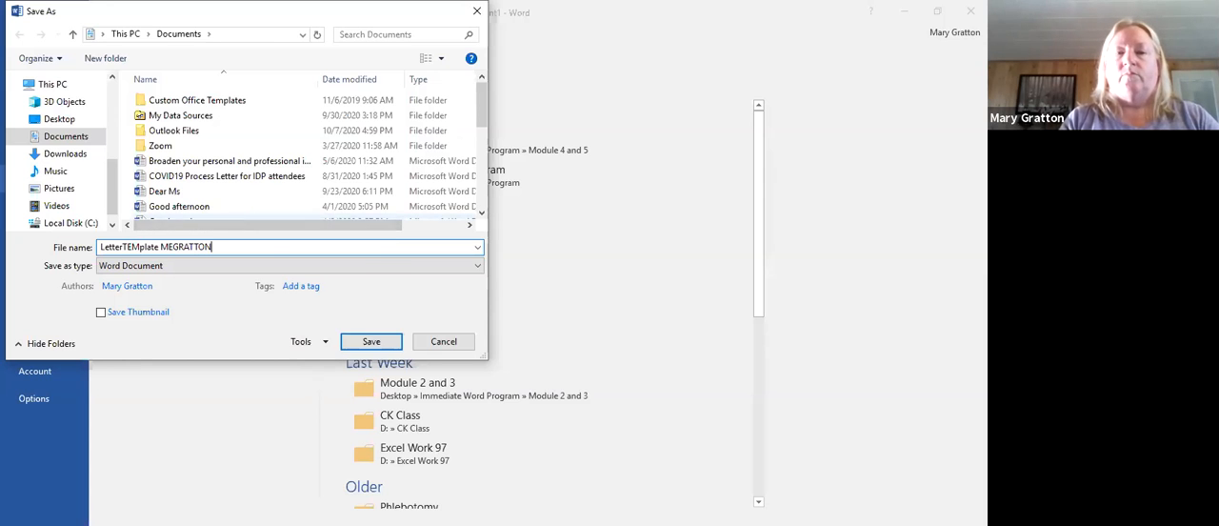
pyautogui.click(371, 343)
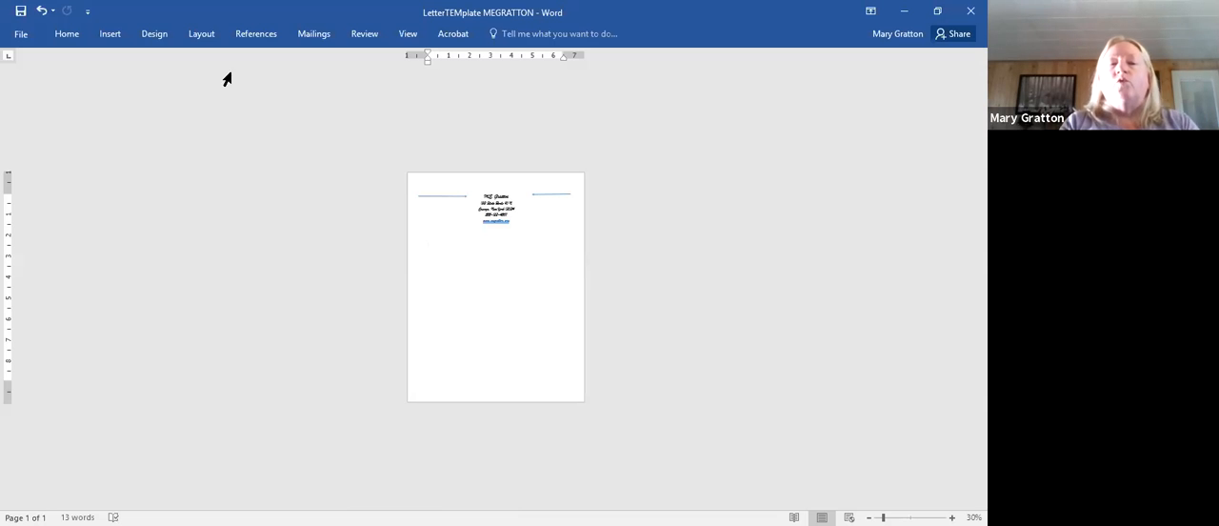
# - Save a copy of the letterhead in the Documents folder, using the letter recipient's full name as the file name
pyautogui.click(21, 33)
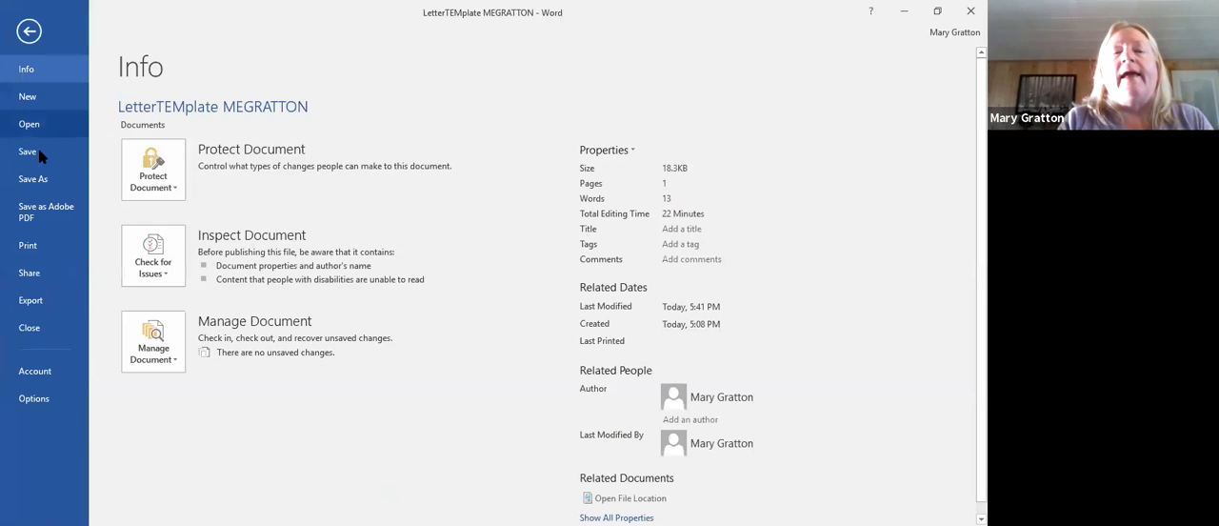
pyautogui.click(46, 184)
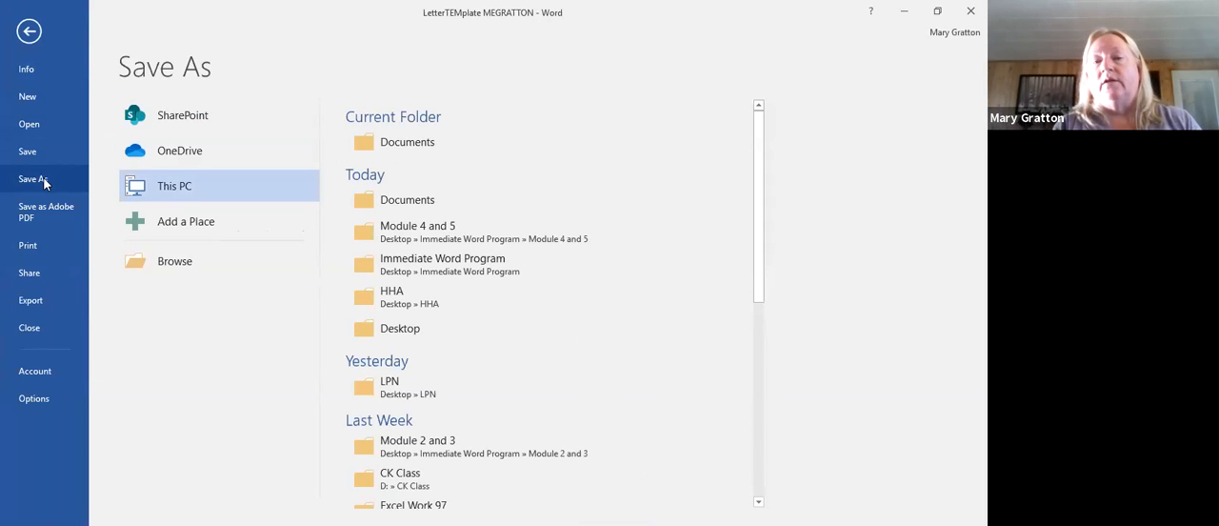
pyautogui.click(404, 150)
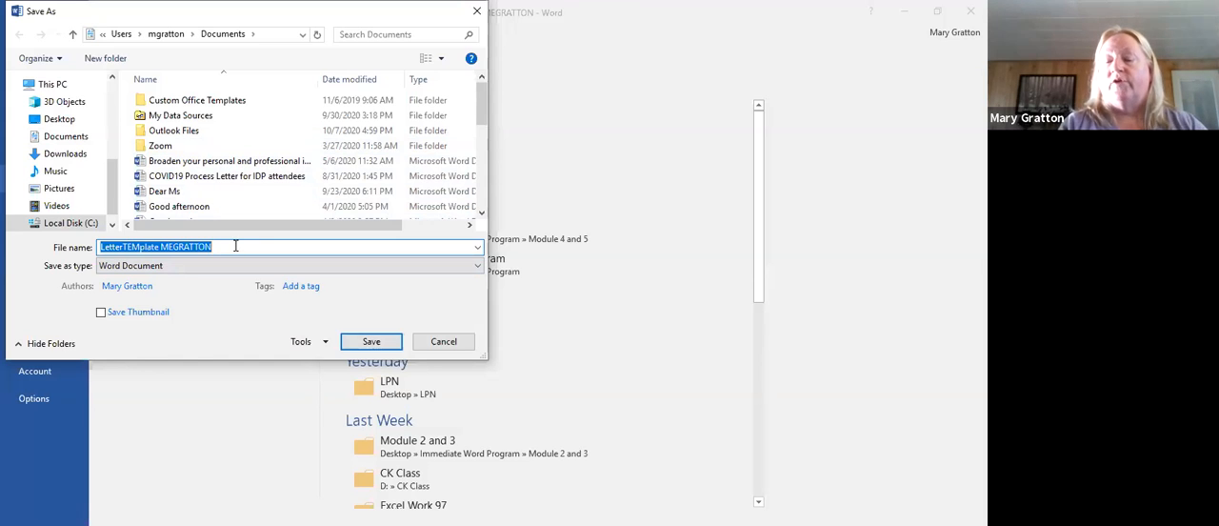
pyautogui.press('BackSpace')
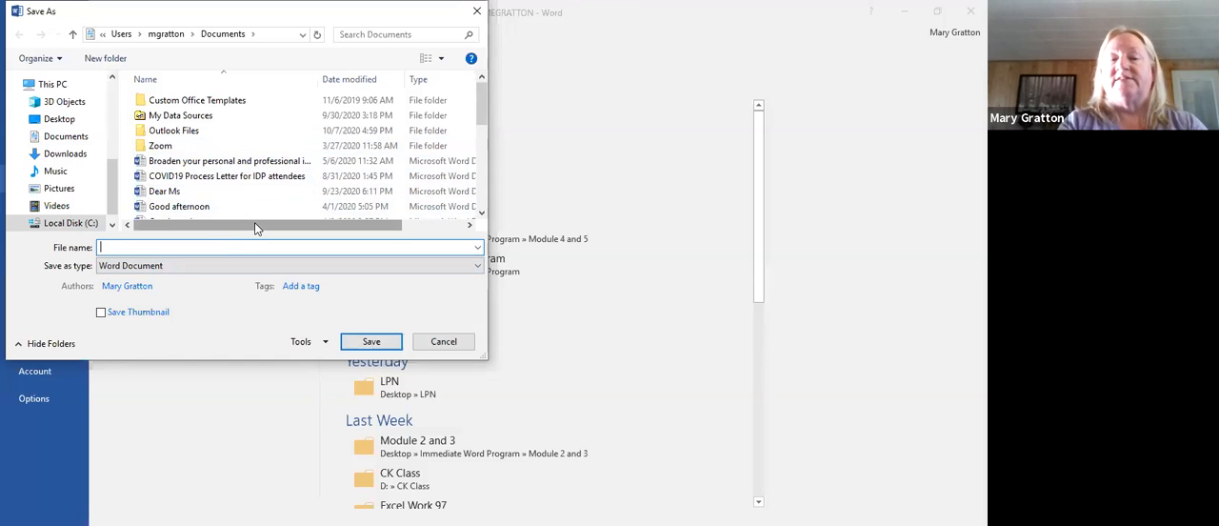
pyautogui.write('John Smith')
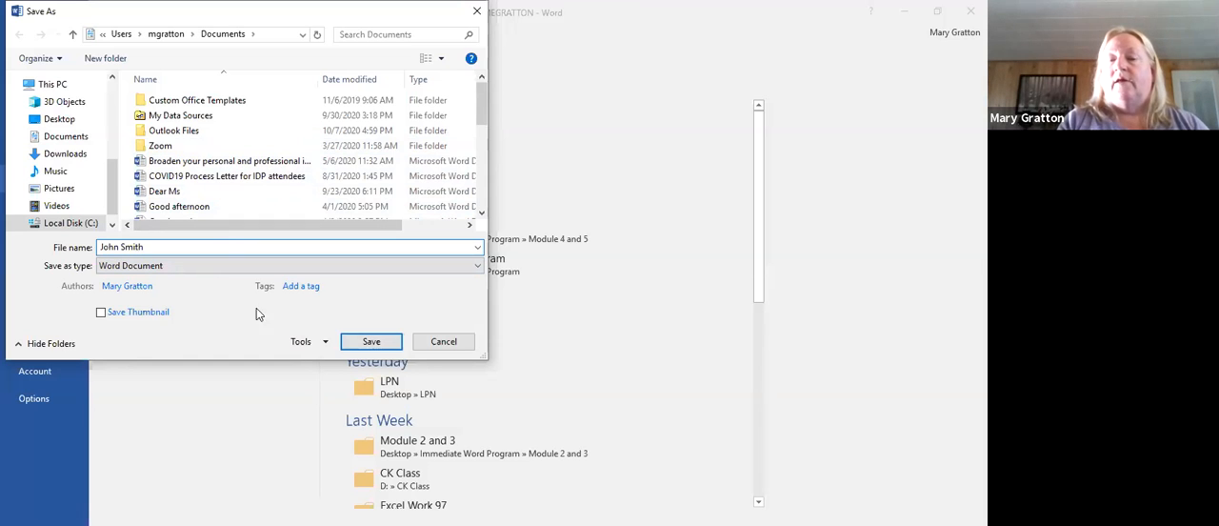
pyautogui.click(381, 343)
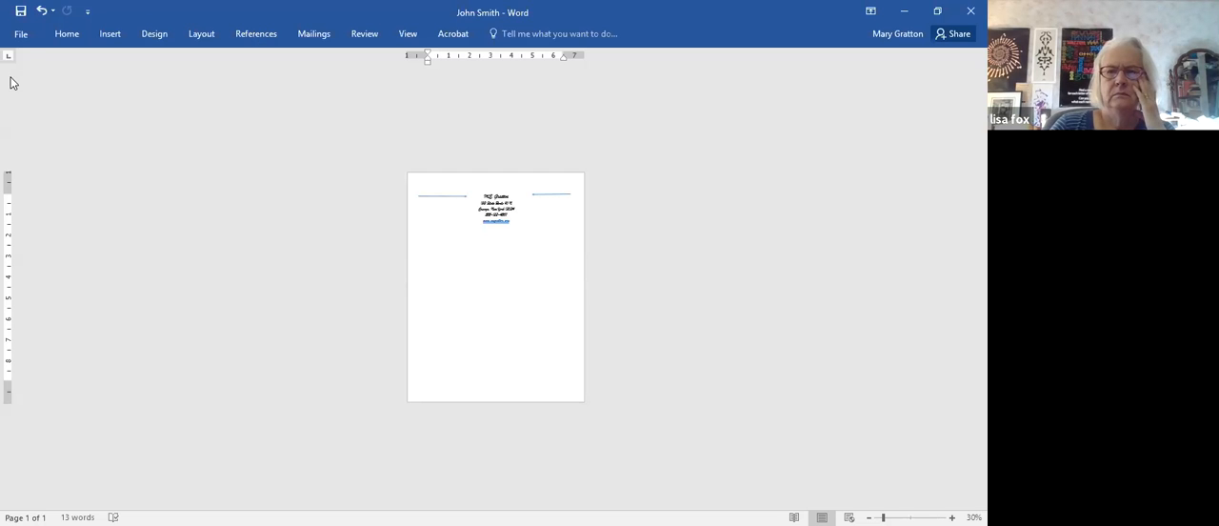
# - Look through the recent documents for the saved letterhead template, and return to the open letter
pyautogui.click(25, 36)
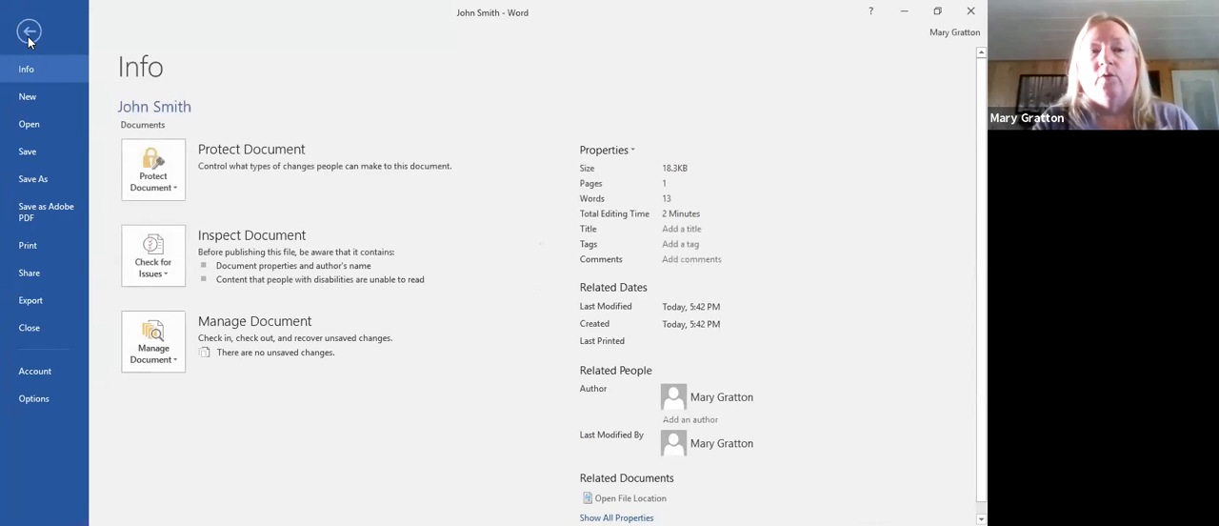
pyautogui.click(49, 130)
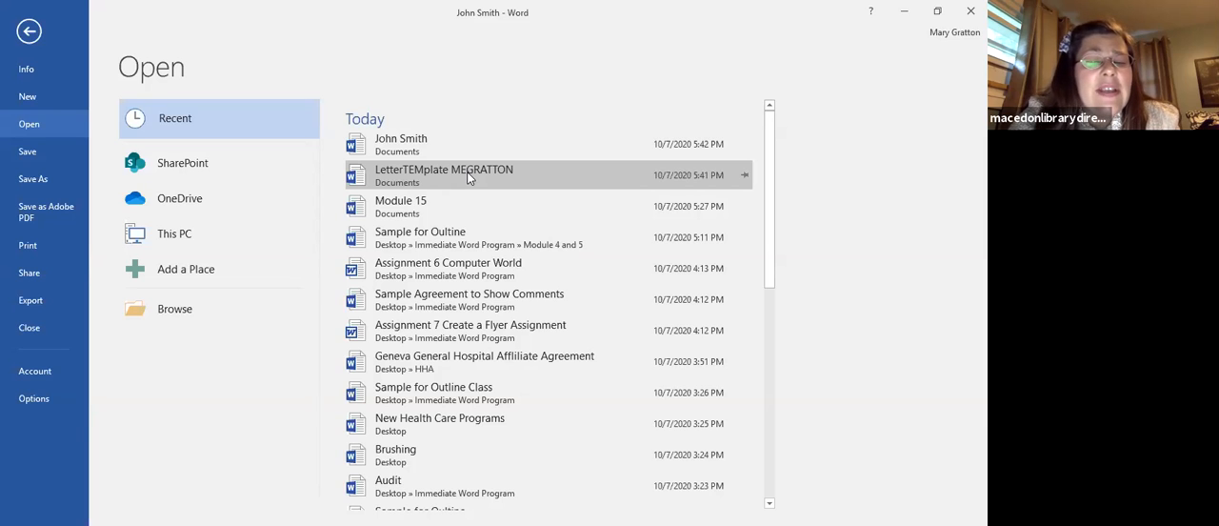
pyautogui.click(37, 35)
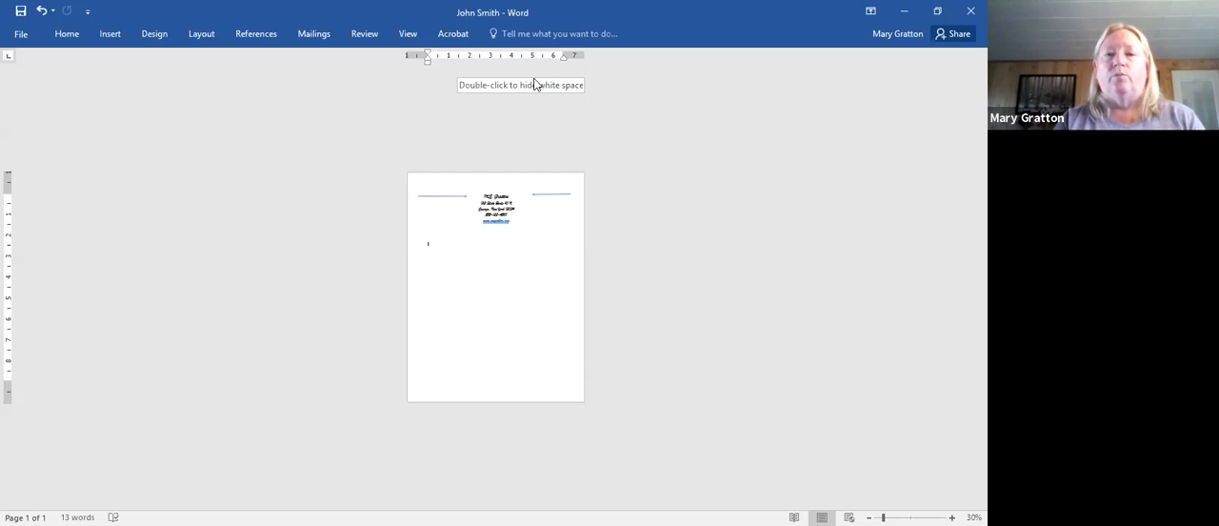
# - Switch to the document Sample Agreement to Show Comments and enlarge its first page to 90% zoom
pyautogui.click(541, 31)
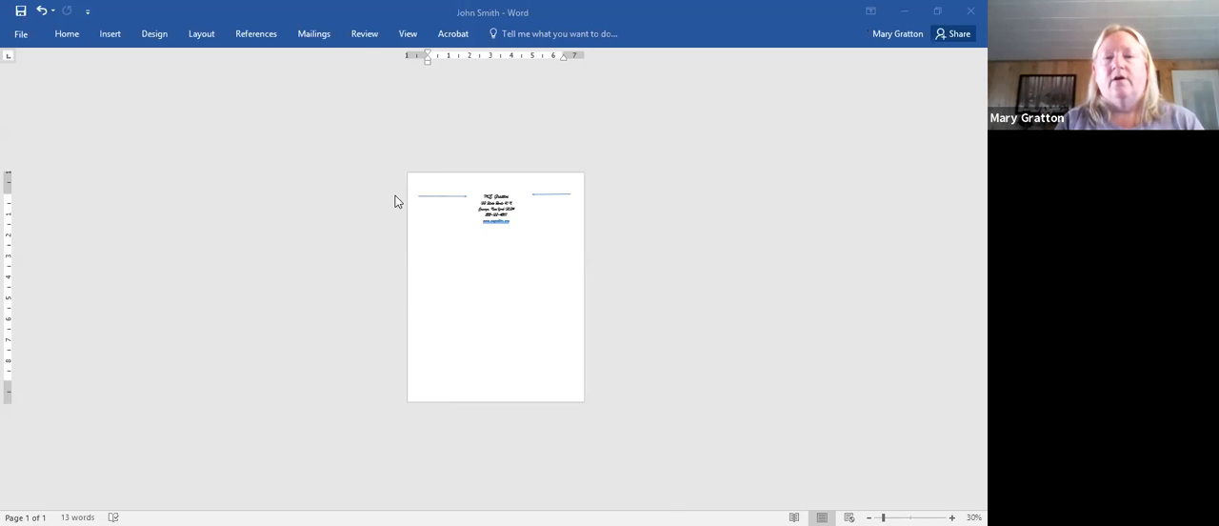
pyautogui.hotkey('alt', 'Tab')
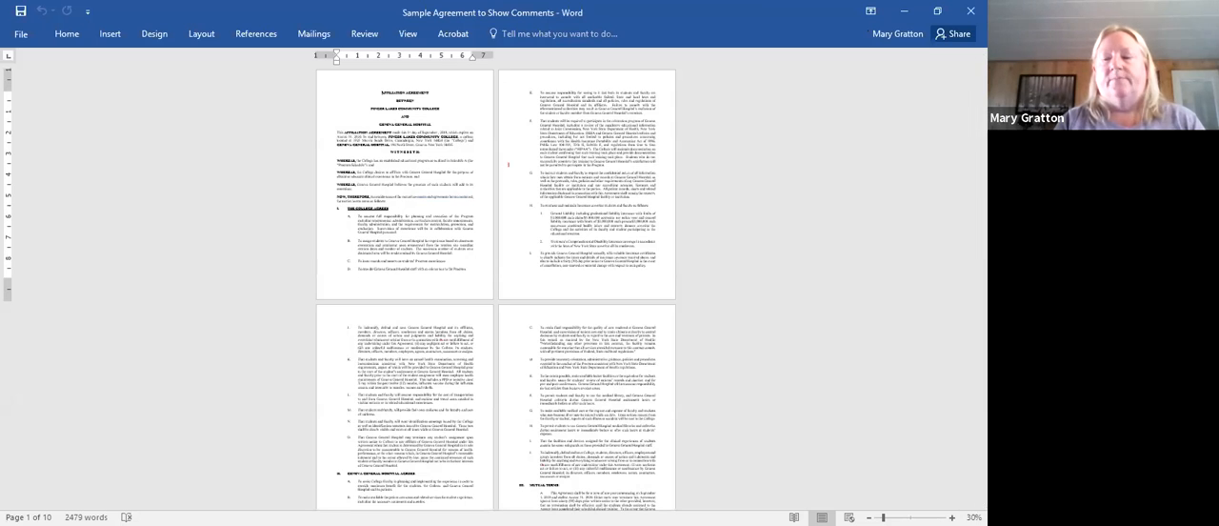
pyautogui.keyDown('ctrl'); pyautogui.scroll(5, 495, 286); pyautogui.keyUp('ctrl')
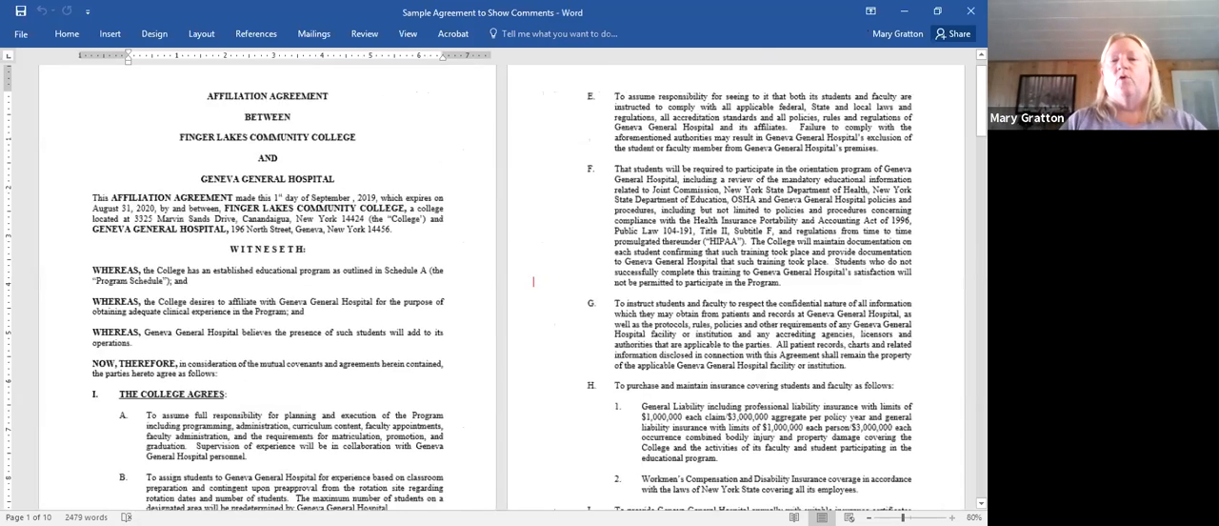
pyautogui.keyDown('ctrl'); pyautogui.scroll(1, 495, 285); pyautogui.keyUp('ctrl')
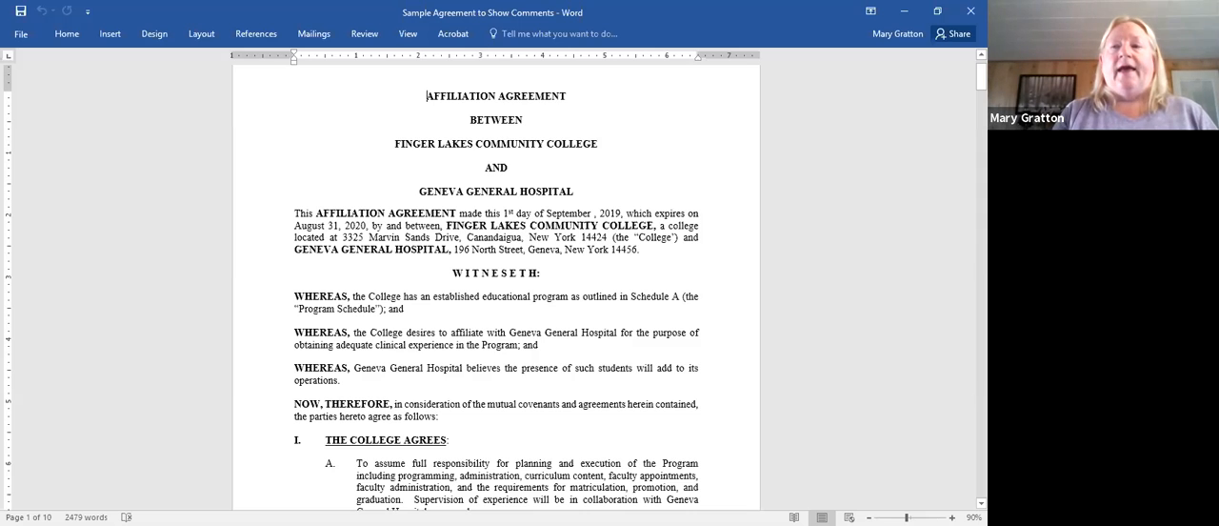
pyautogui.moveTo(981, 77); pyautogui.dragTo(980, 77)
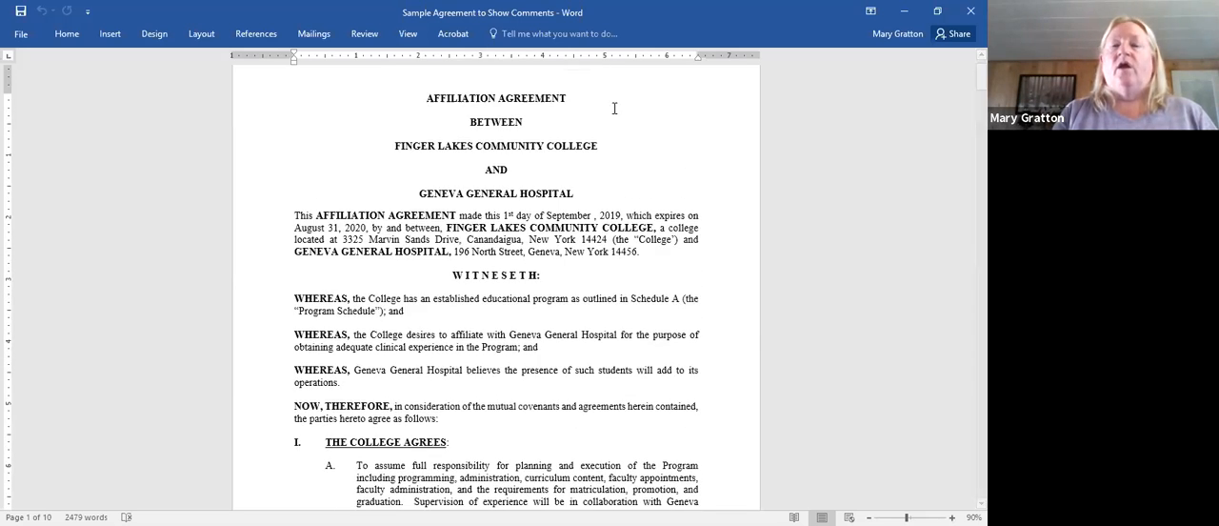
# - Insert a comment without text on the word AFFILIATION in the agreement's title, and return to the document body
pyautogui.click(364, 35)
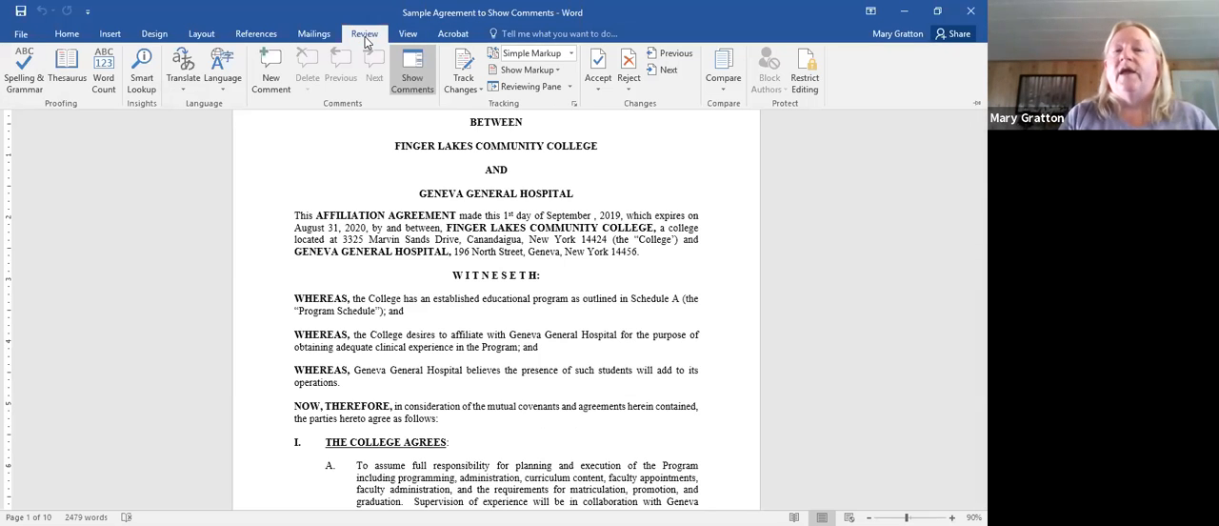
pyautogui.click(272, 78)
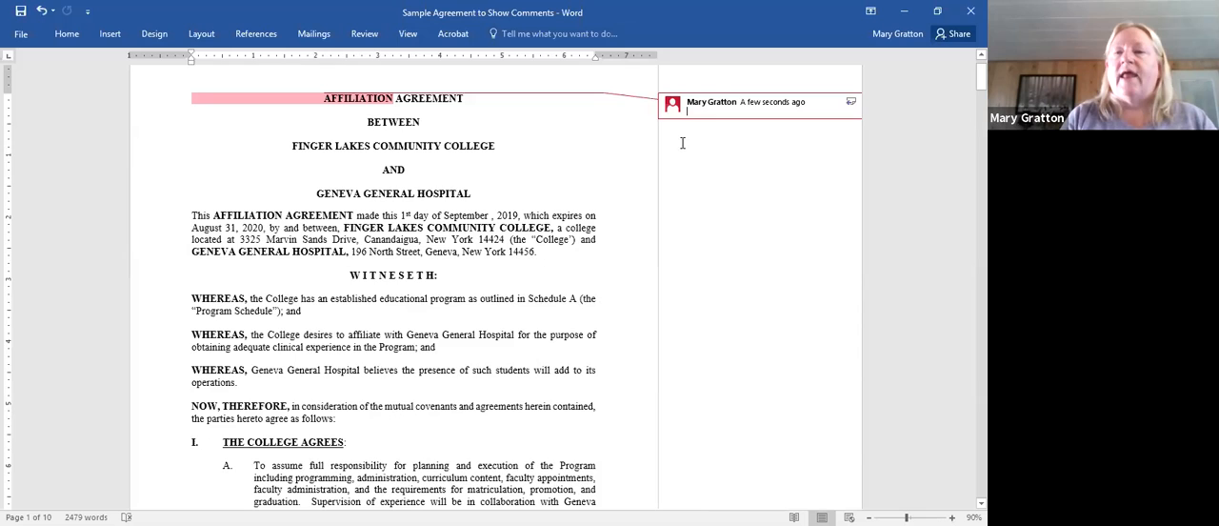
pyautogui.click(642, 156)
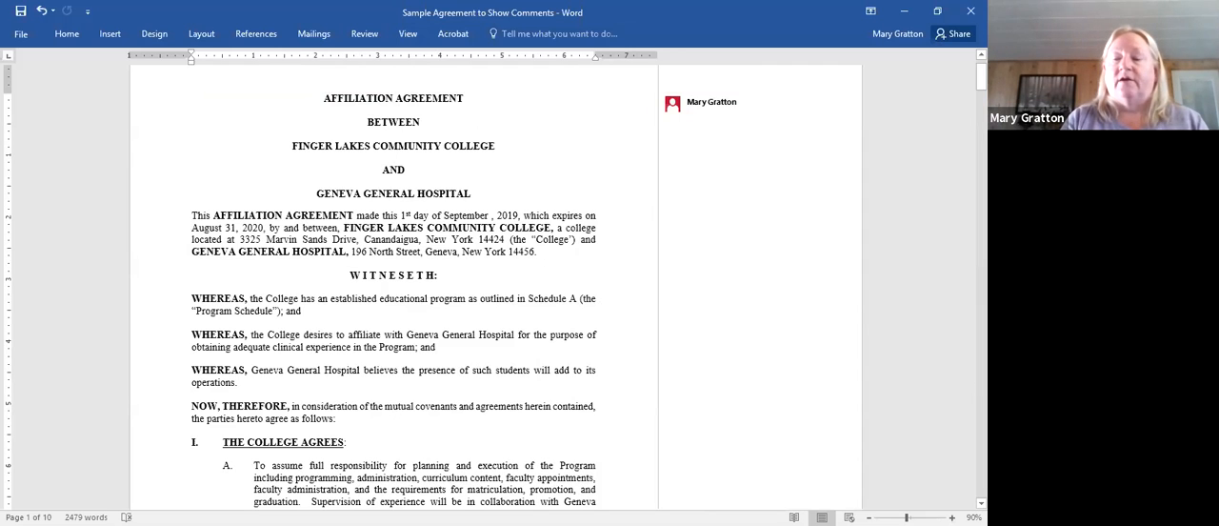
# - Attach a new comment to the sentence beginning "All patient records, charts" at the end of item G on page 2
pyautogui.scroll(-1, 709, 381)
pyautogui.scroll(-7, 393, 286)
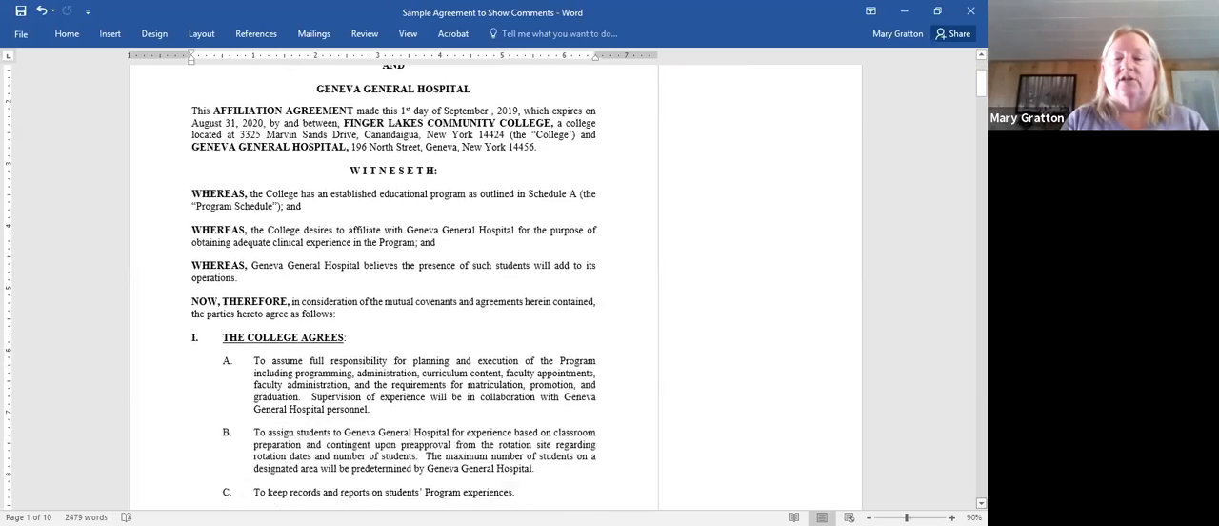
pyautogui.scroll(-8, 160, 346)
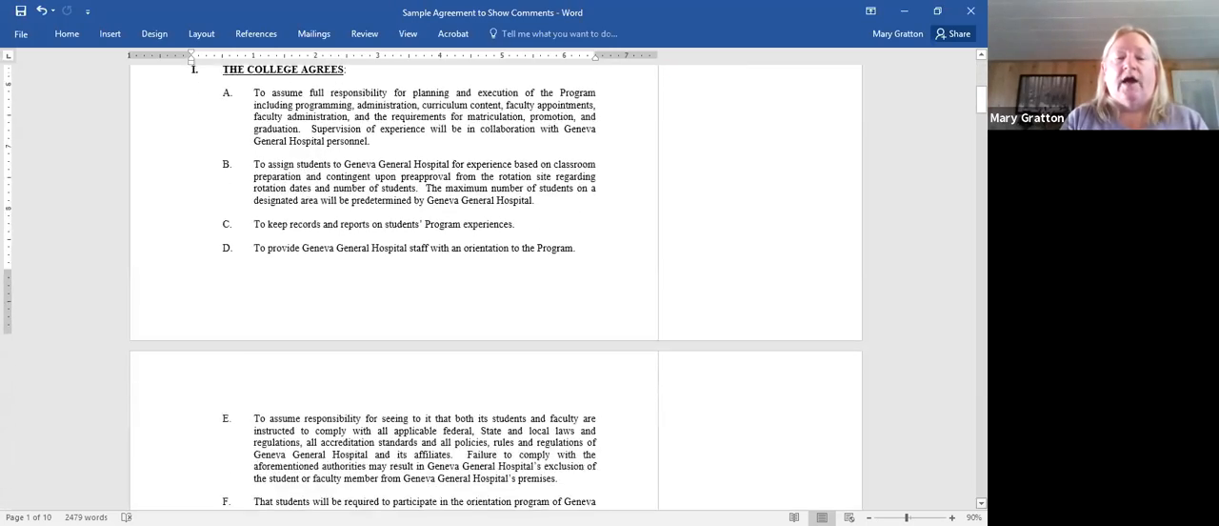
pyautogui.scroll(-3, 893, 489)
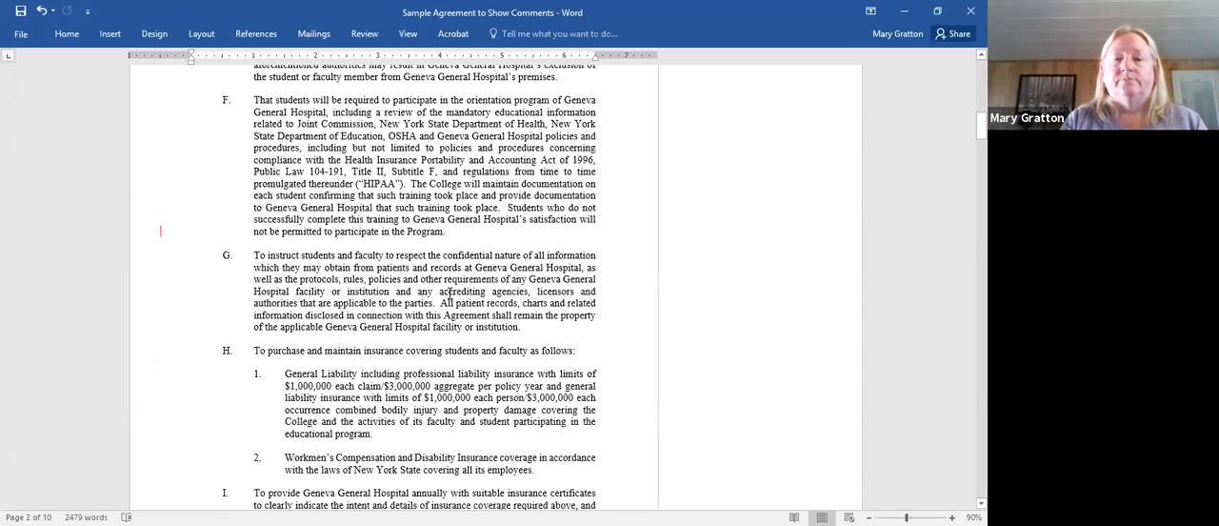
pyautogui.moveTo(443, 303); pyautogui.dragTo(545, 340)
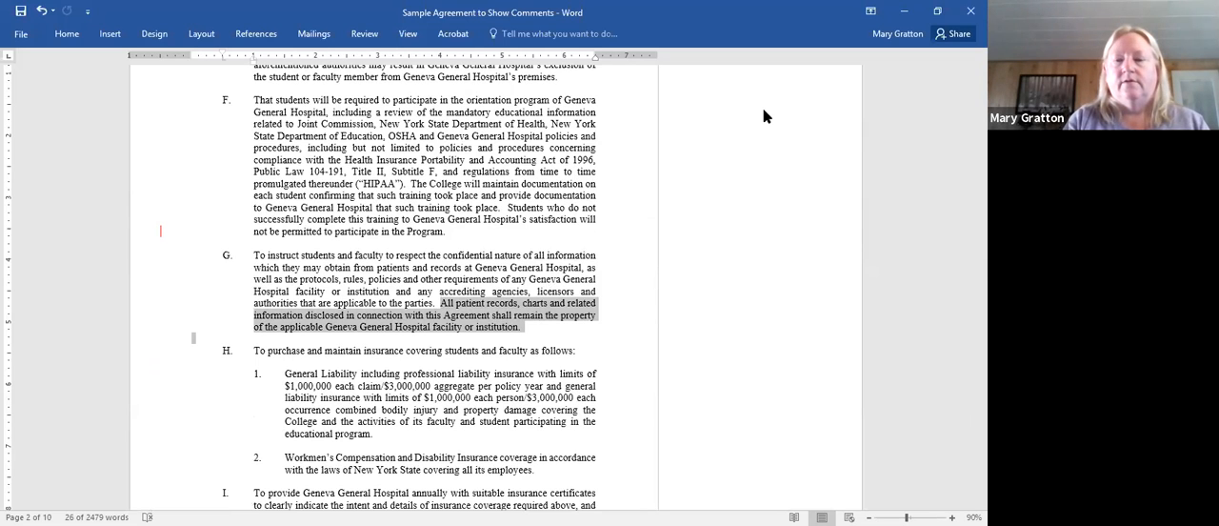
pyautogui.click(600, 305)
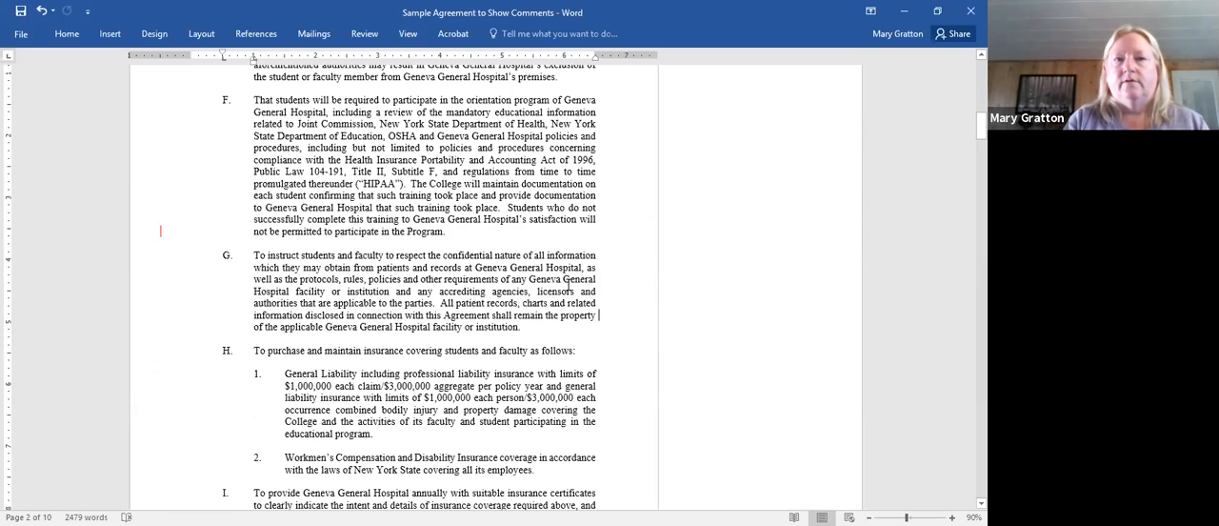
pyautogui.moveTo(440, 305); pyautogui.dragTo(547, 331)
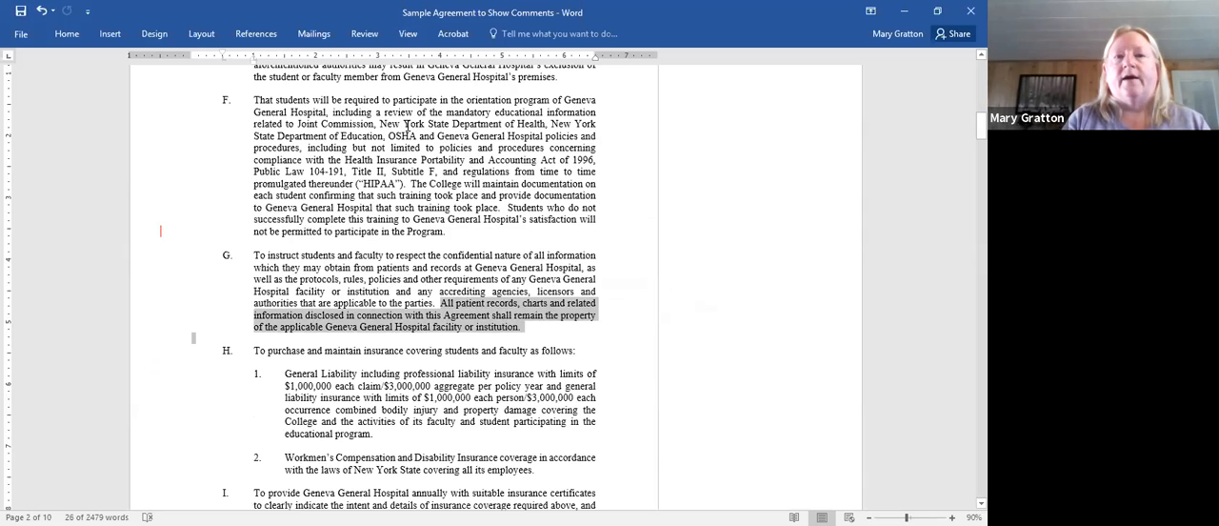
pyautogui.click(379, 36)
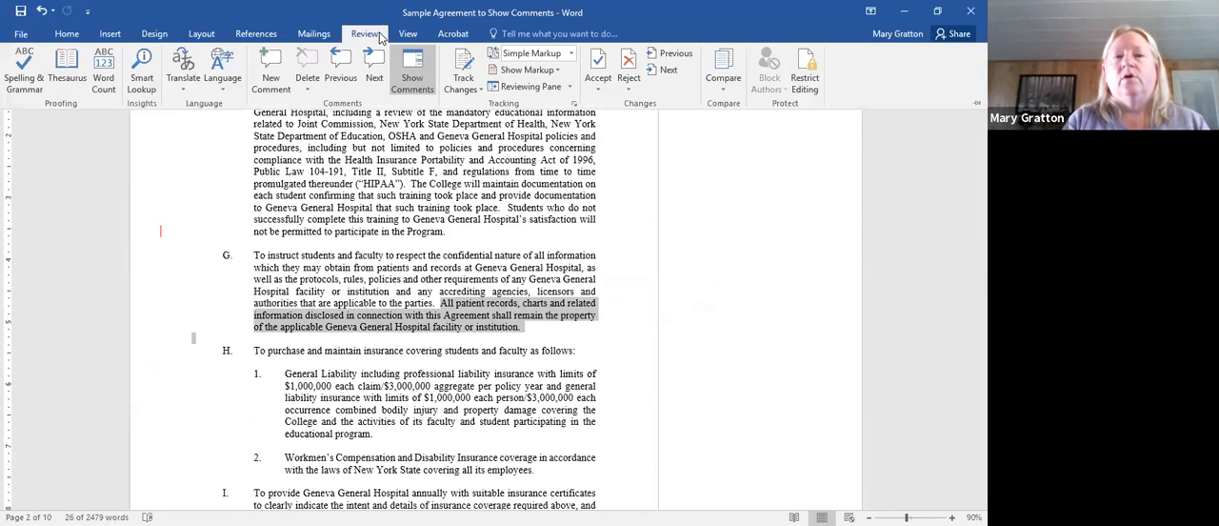
pyautogui.click(271, 74)
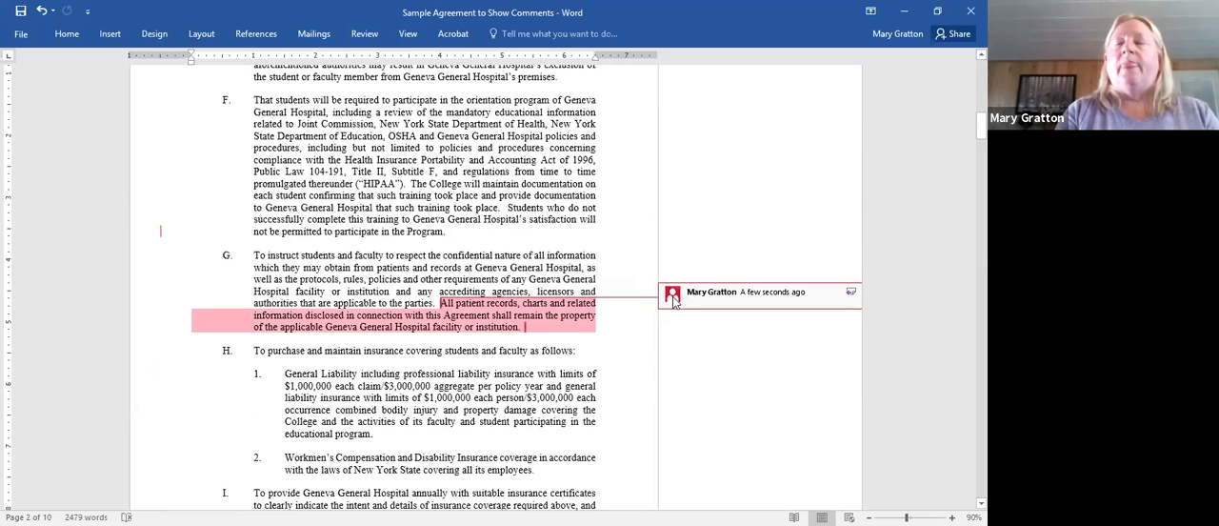
# - Write "Should this go on page 6?" as the text of the comment on item G
pyautogui.moveTo(672, 297)
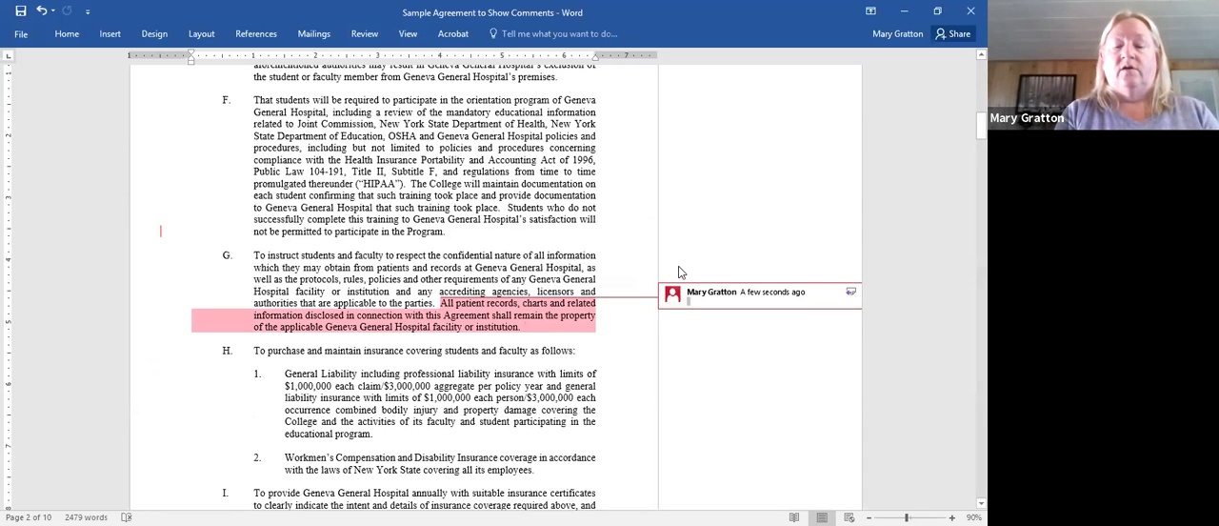
pyautogui.write('Should')
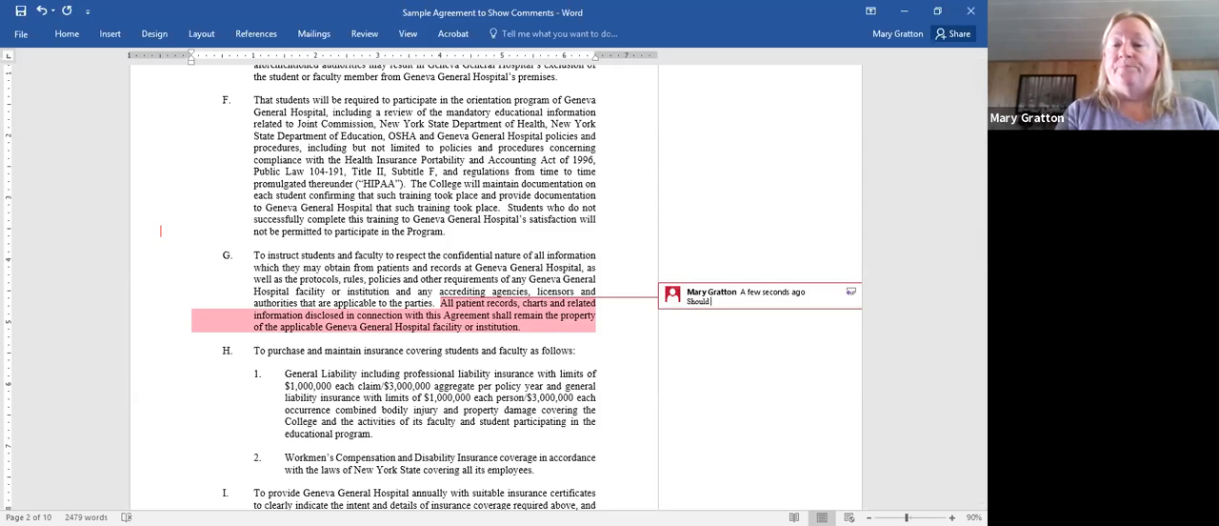
pyautogui.write('this')
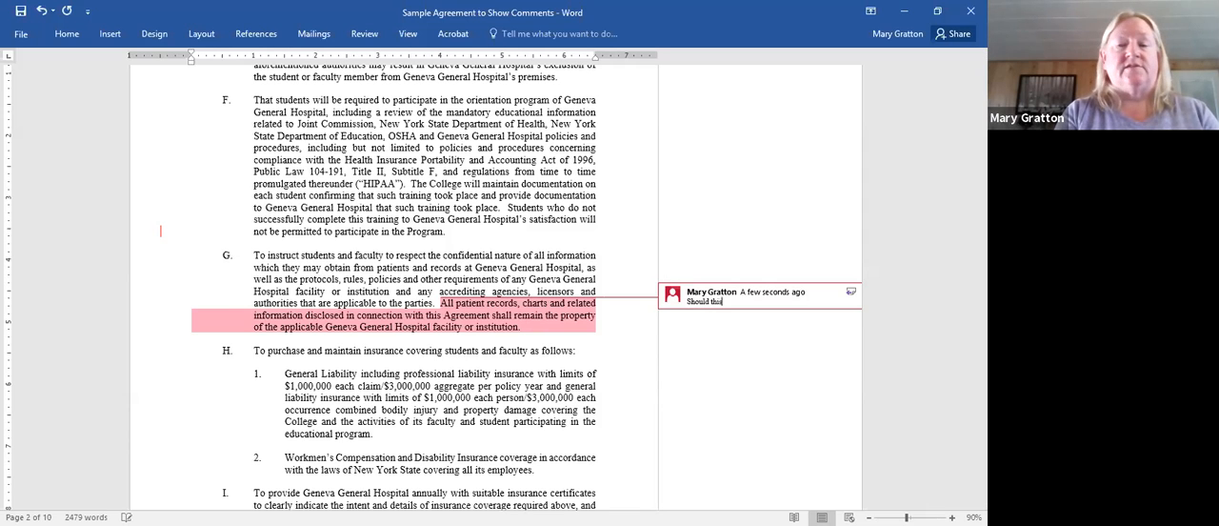
pyautogui.write(' go on p')
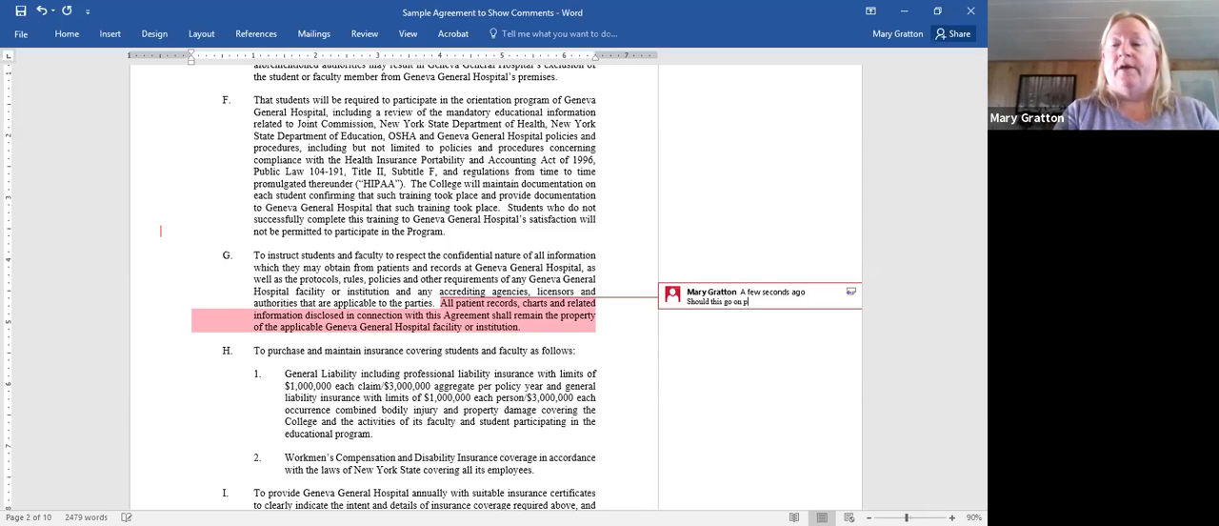
pyautogui.write('age 6')
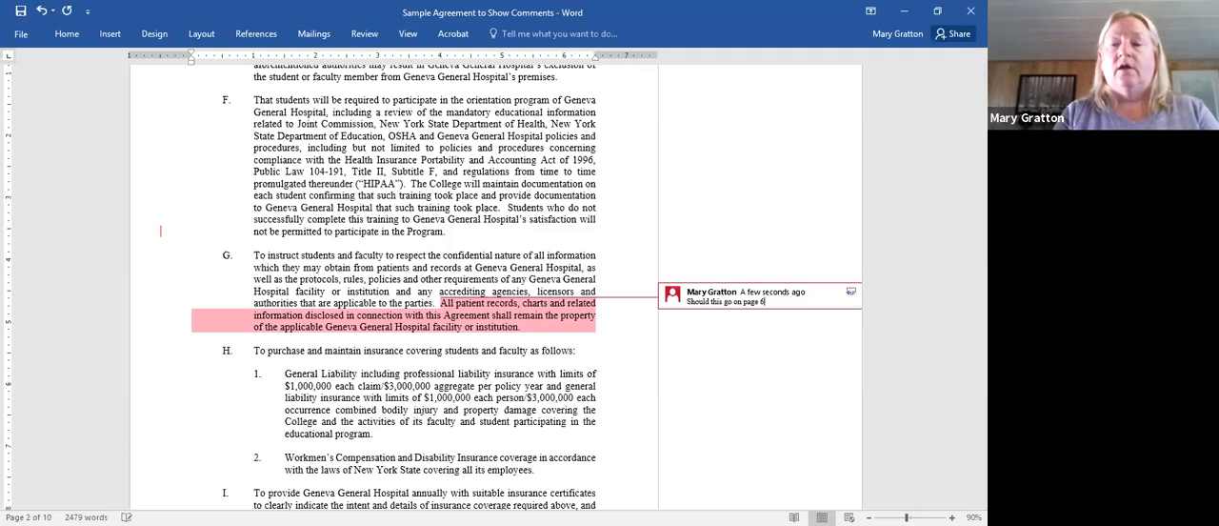
pyautogui.write('?')
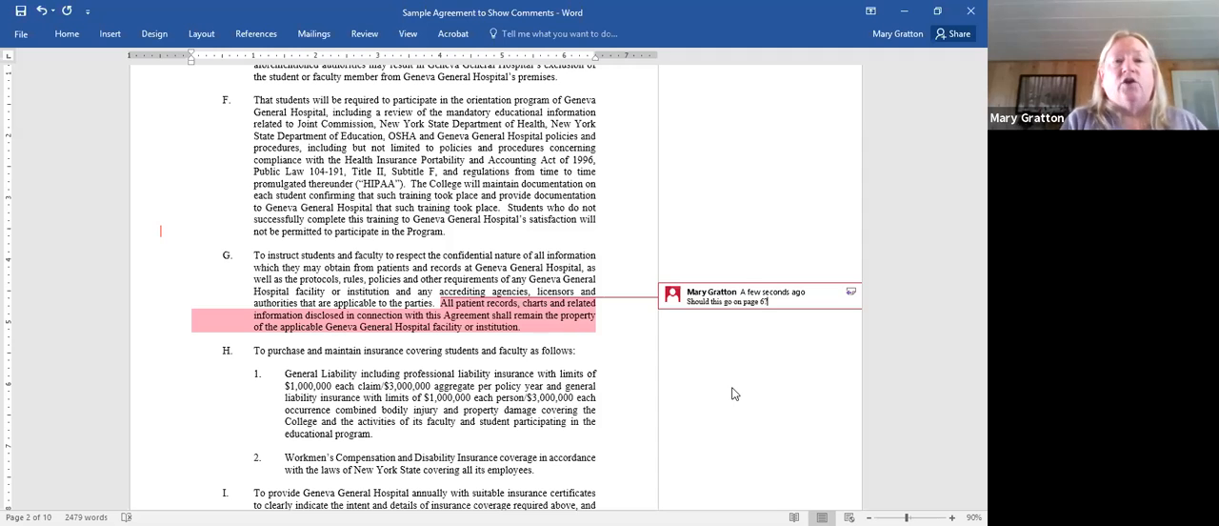
# - Delete only the comment attached to the last sentence of item G
pyautogui.click(362, 34)
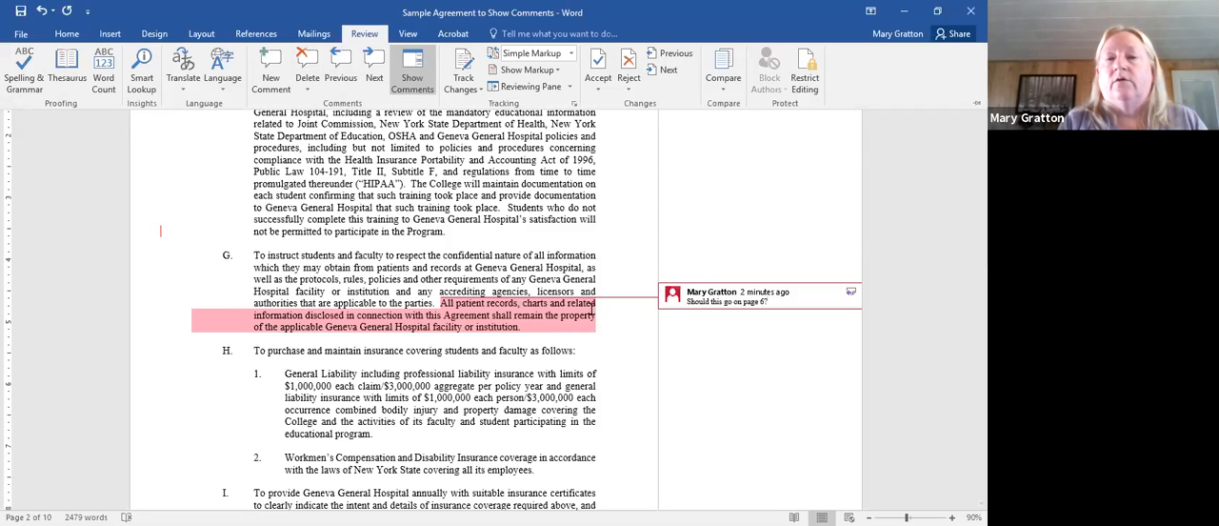
pyautogui.hotkey('ctrl', 'F1')
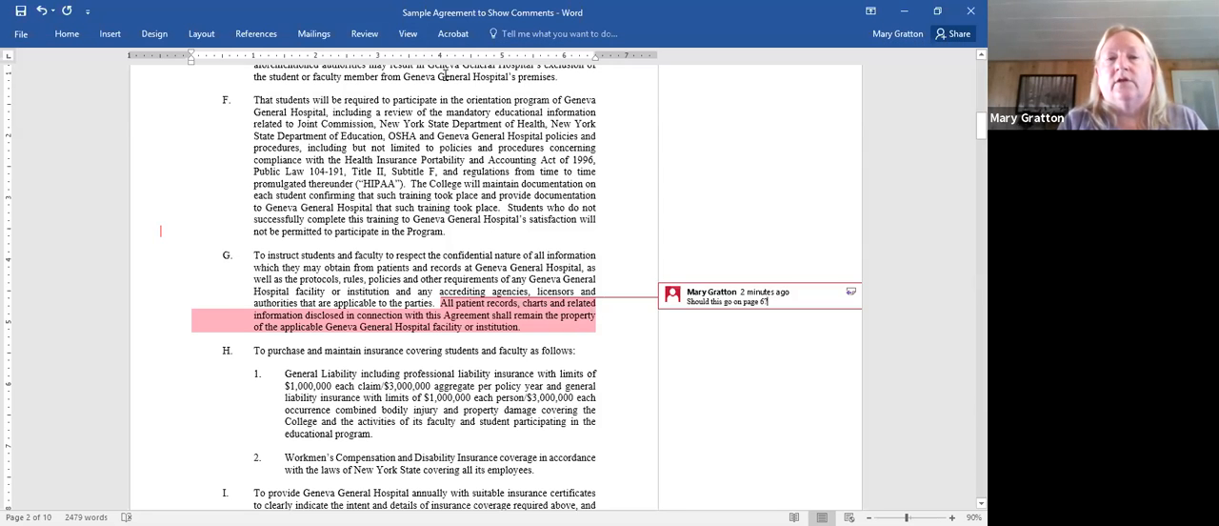
pyautogui.click(365, 37)
pyautogui.click(317, 82)
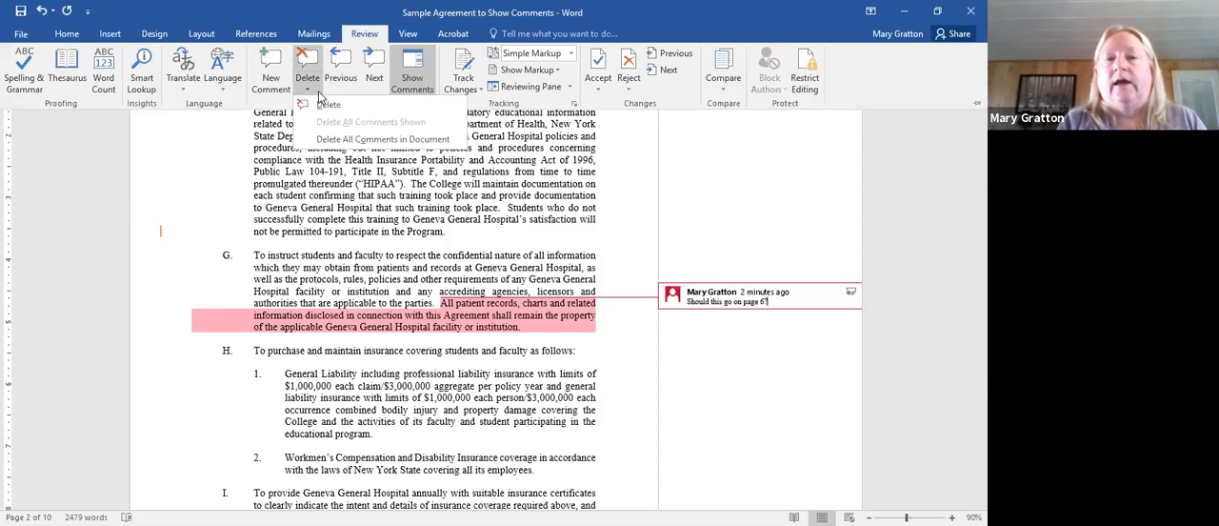
pyautogui.click(324, 105)
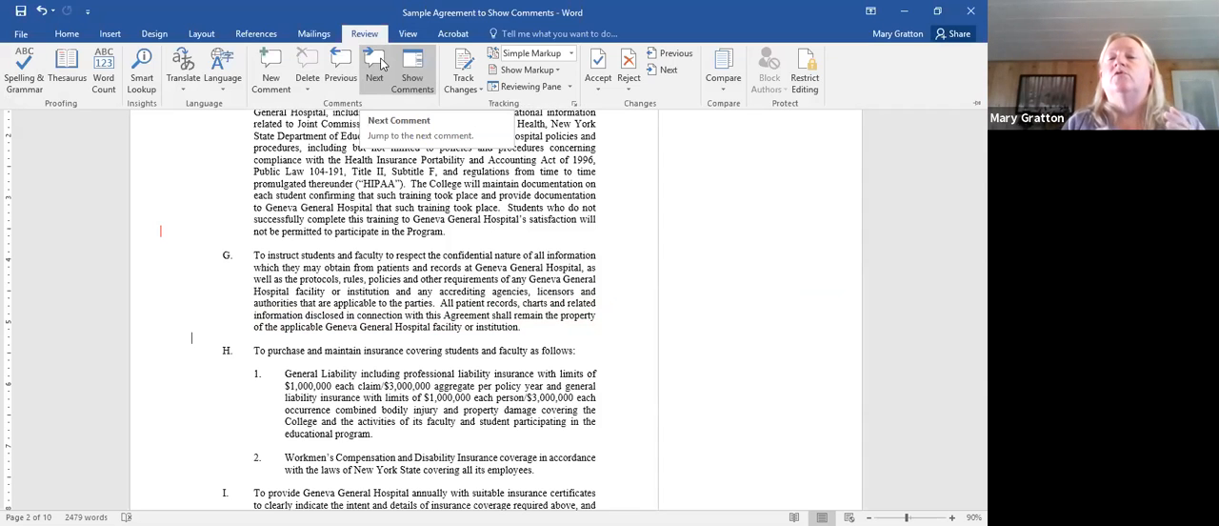
# - Turn on Track Changes for the agreement
pyautogui.click(479, 92)
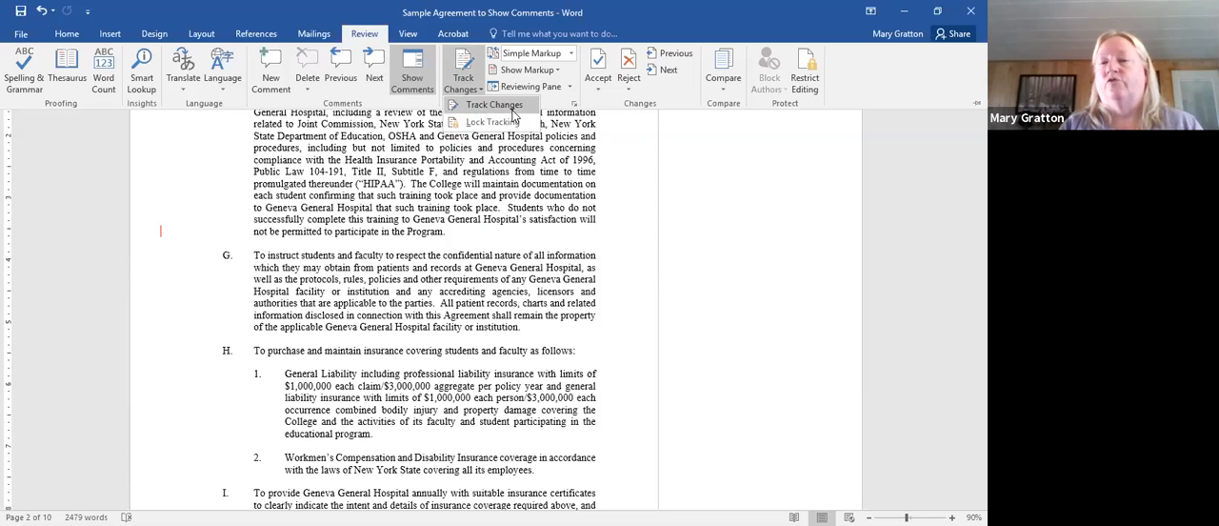
pyautogui.click(514, 107)
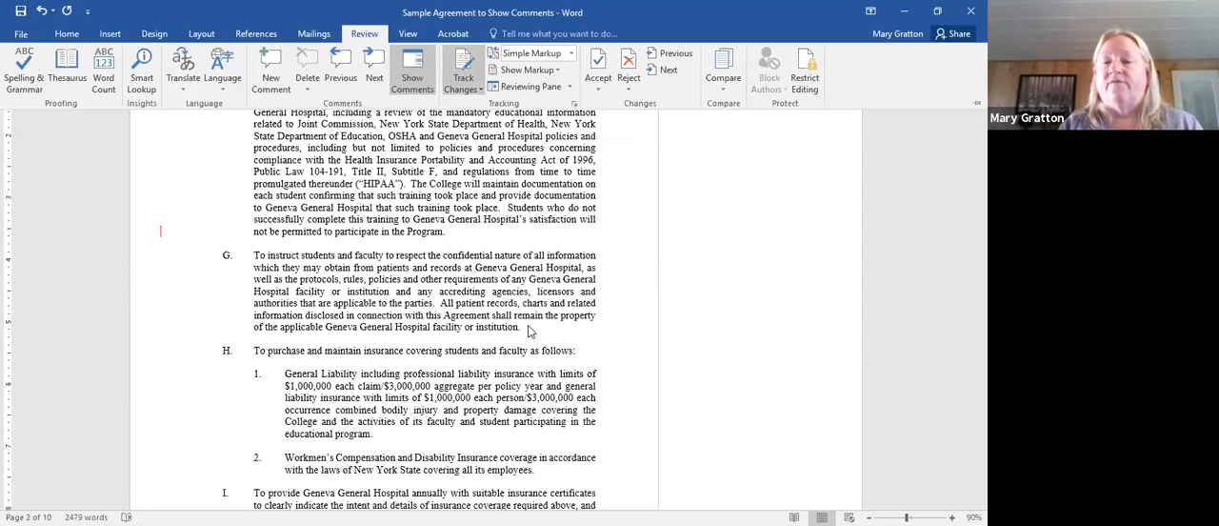
# - Add the trial words "Tonight is" after the last sentence of item G, and erase them again
pyautogui.click(531, 331)
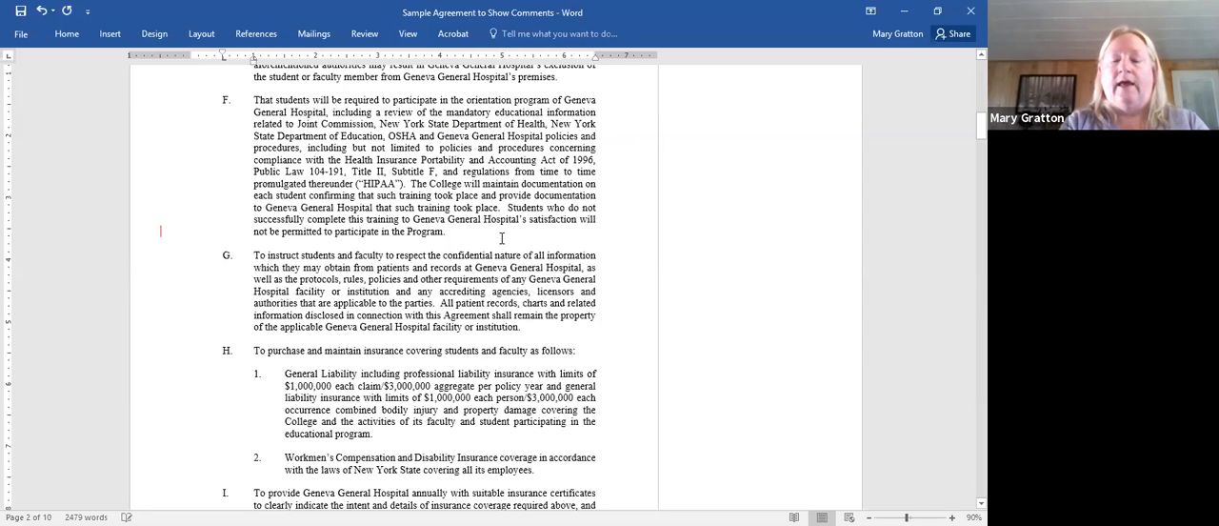
pyautogui.write('T')
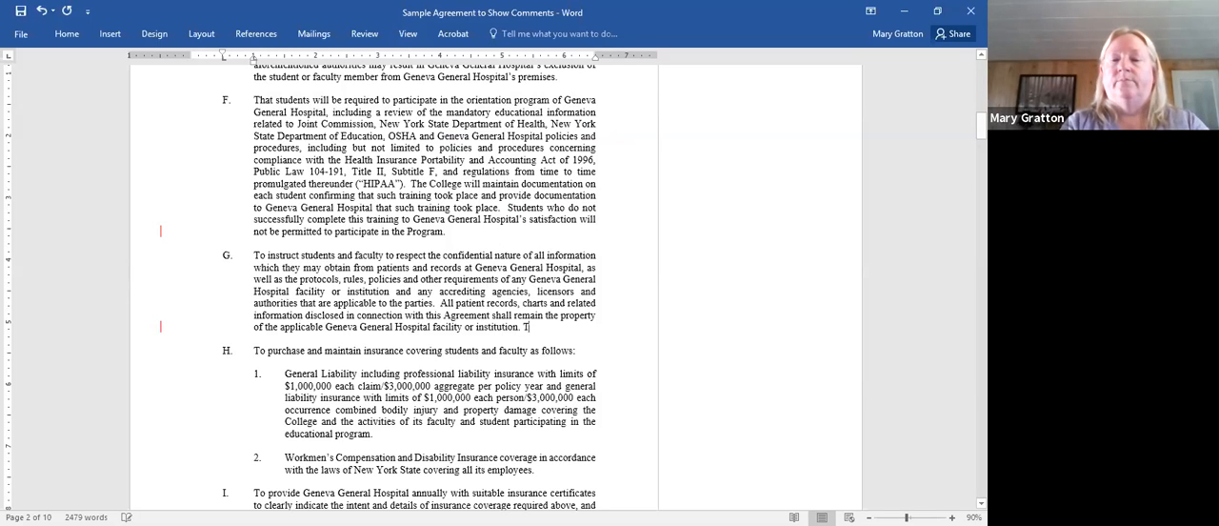
pyautogui.write('onight is')
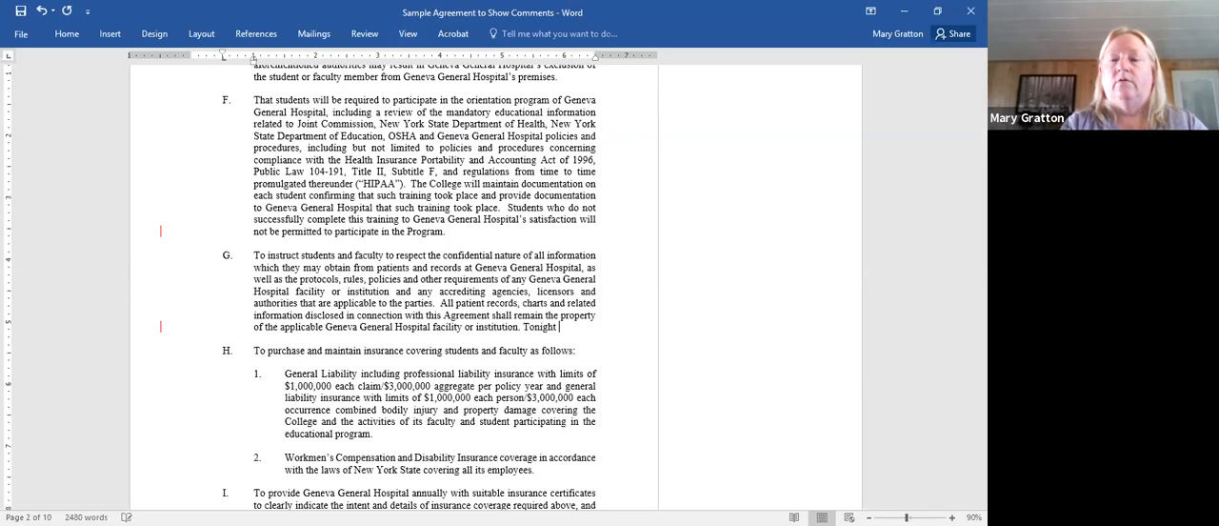
pyautogui.press('BackSpace')
pyautogui.press('BackSpace')
pyautogui.press('BackSpace')
pyautogui.press('BackSpace')
pyautogui.press('BackSpace')
pyautogui.press('BackSpace')
pyautogui.press('BackSpace')
pyautogui.press('BackSpace')
pyautogui.press('BackSpace')
pyautogui.press('BackSpace')
pyautogui.press('BackSpace')
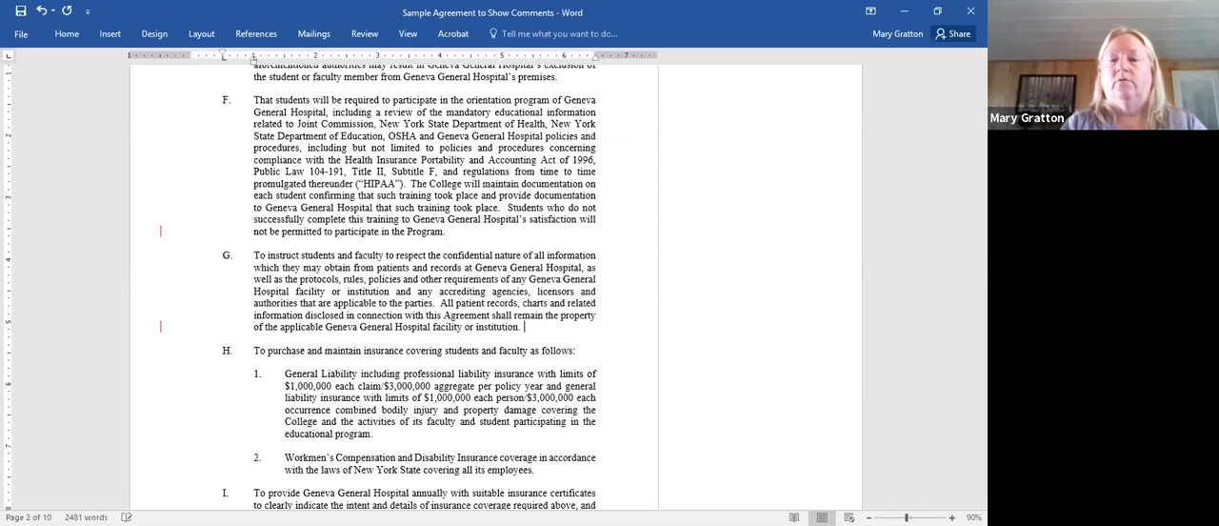
# - Set the display of tracked revisions to All Markup
pyautogui.click(367, 34)
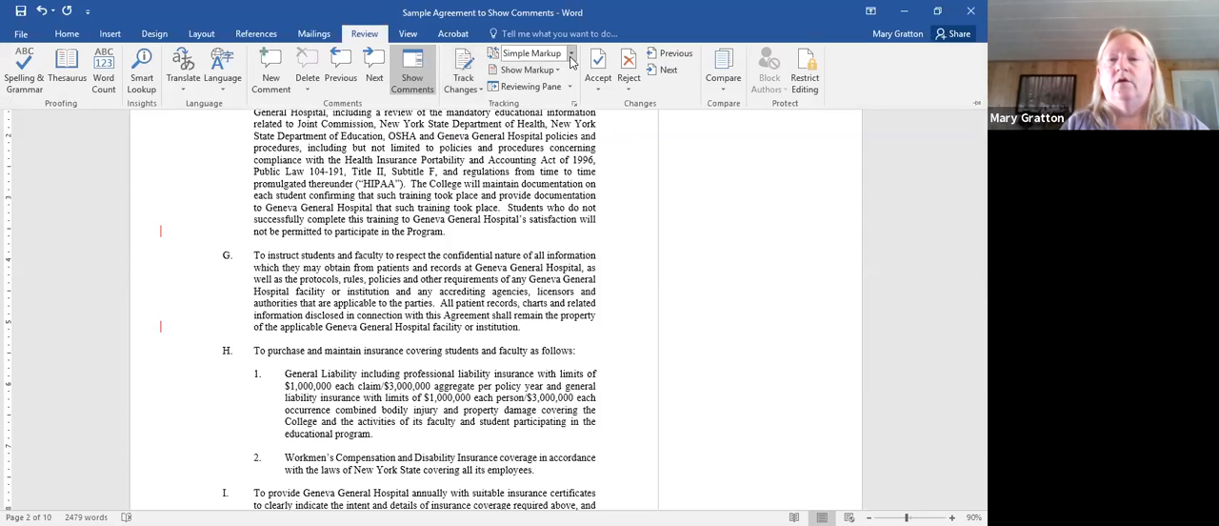
pyautogui.click(571, 54)
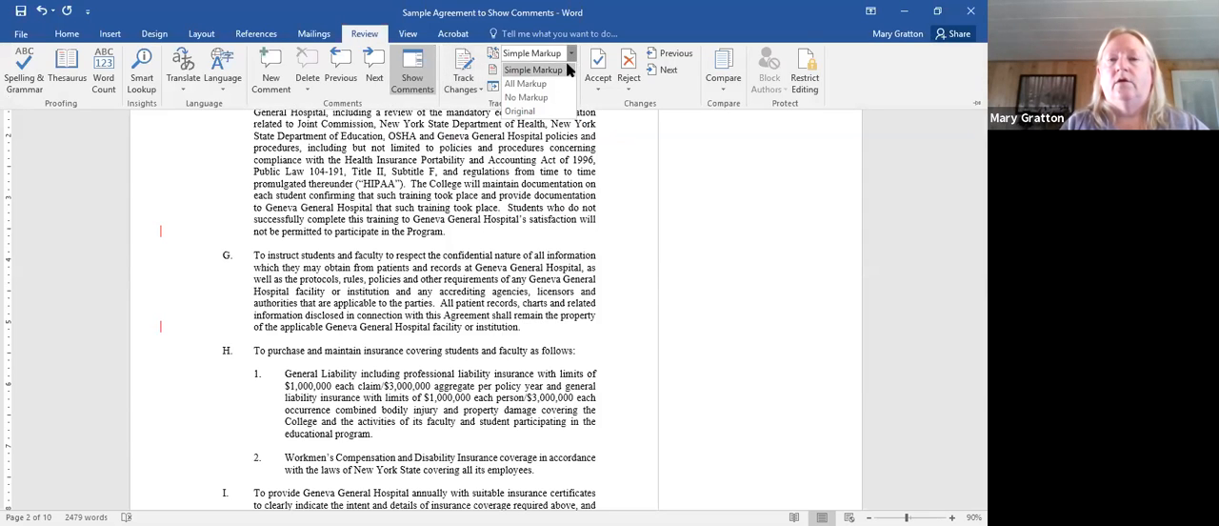
pyautogui.click(556, 85)
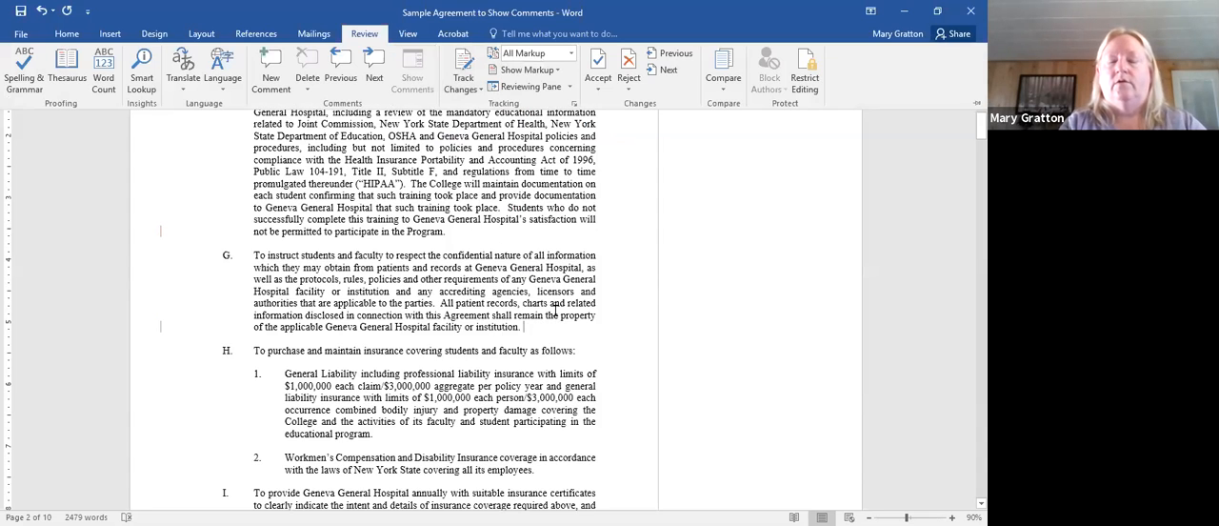
# - Add the sentence "Tonight is Friday" at the end of item G, and start an empty list item below it
pyautogui.hotkey('ctrl', 'F1')
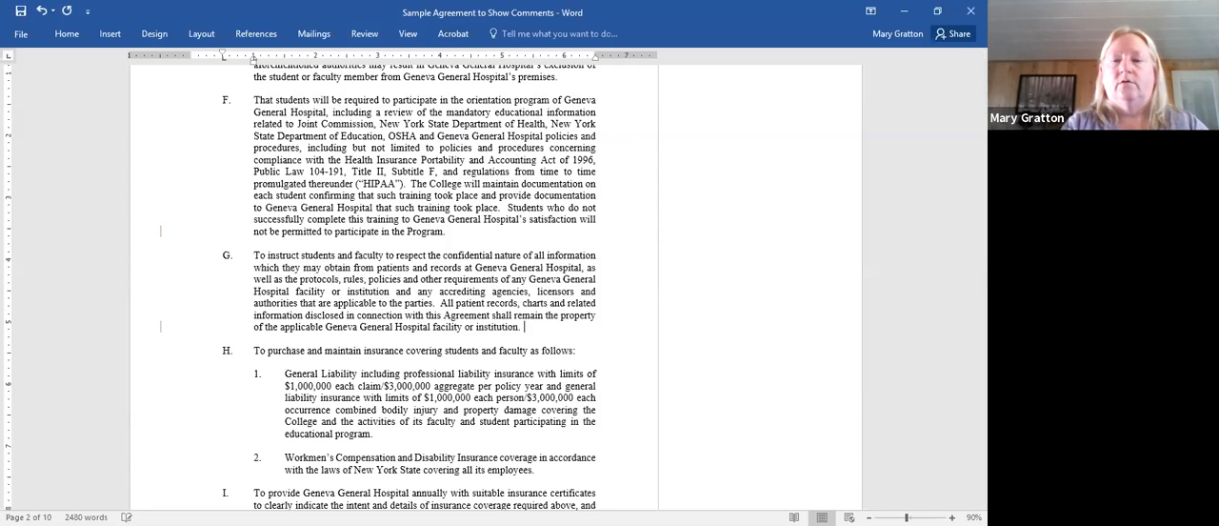
pyautogui.write('To')
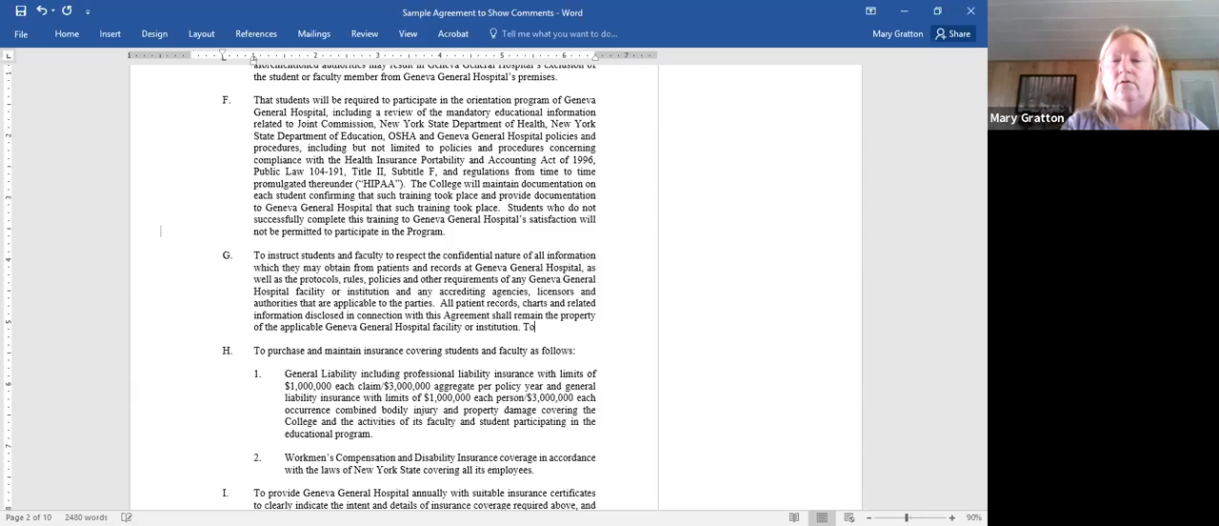
pyautogui.write('night ')
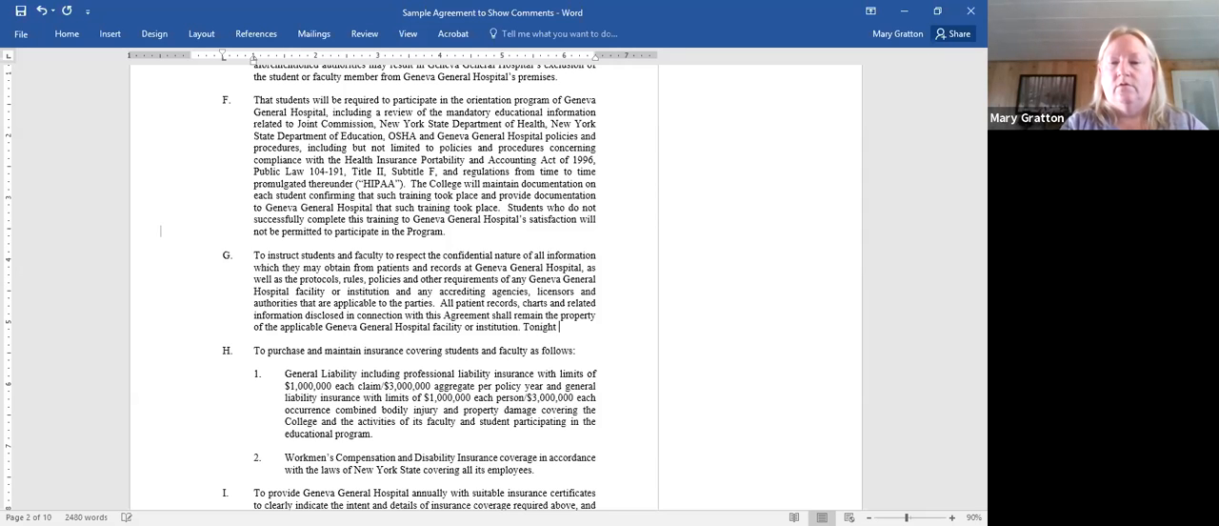
pyautogui.write('is Friday')
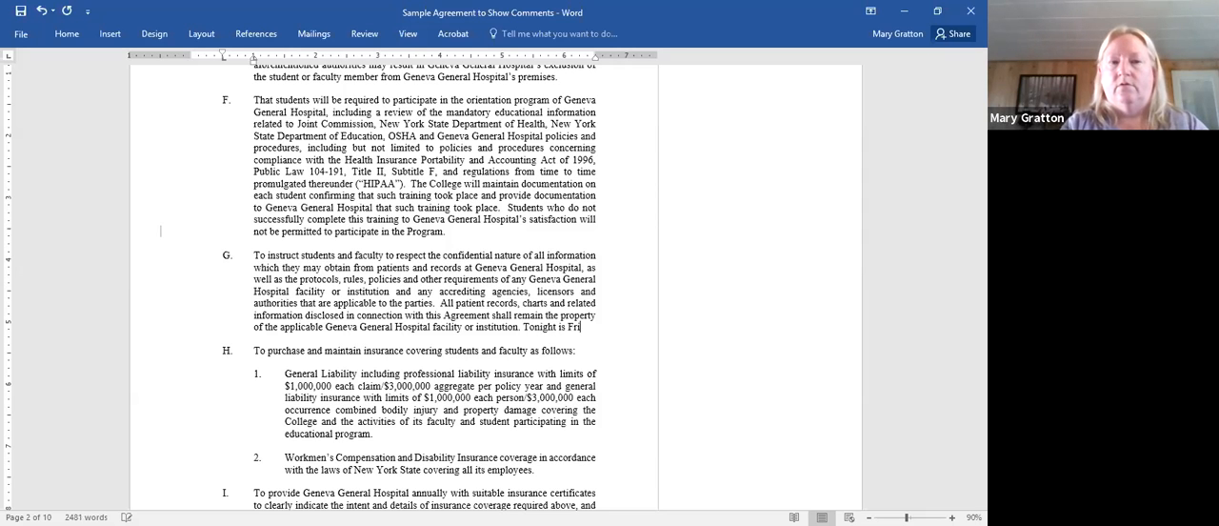
pyautogui.press('Return')
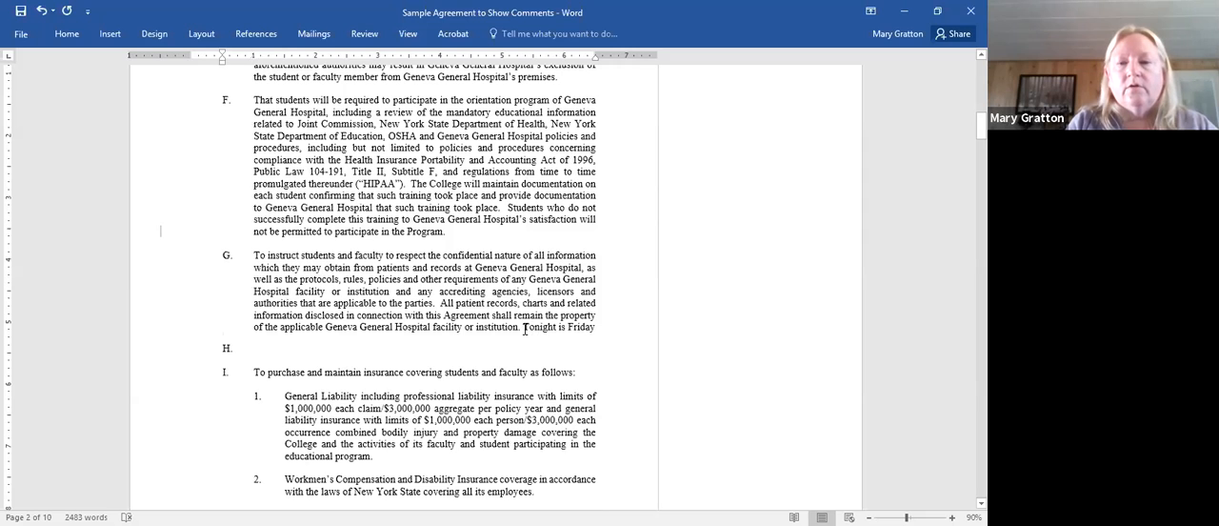
# - Select the words "Tonight is Friday" at the end of item G, and turn on Track Changes
pyautogui.moveTo(524, 329); pyautogui.dragTo(600, 322)
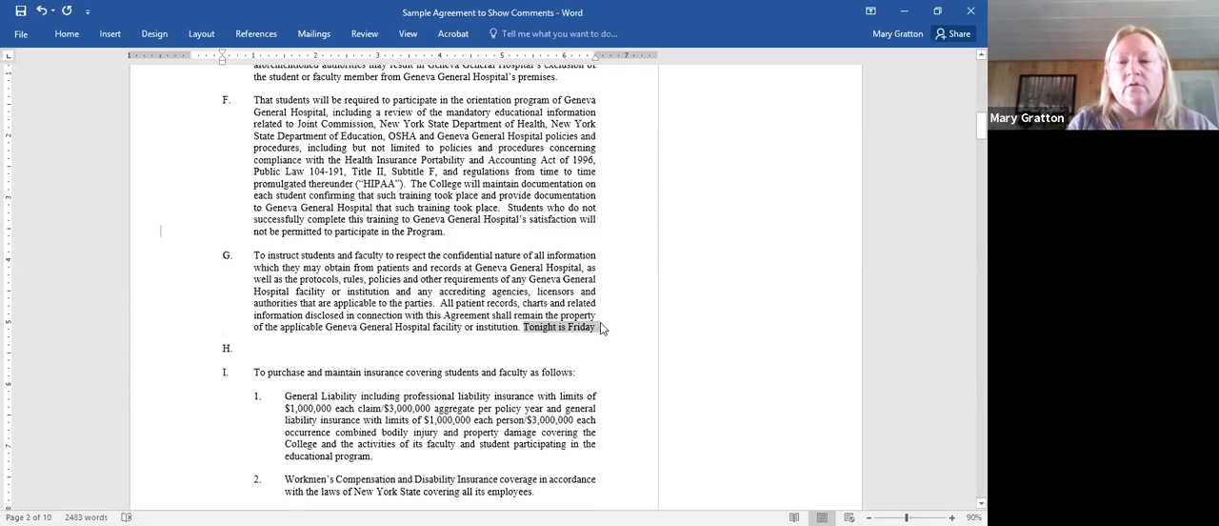
pyautogui.click(367, 37)
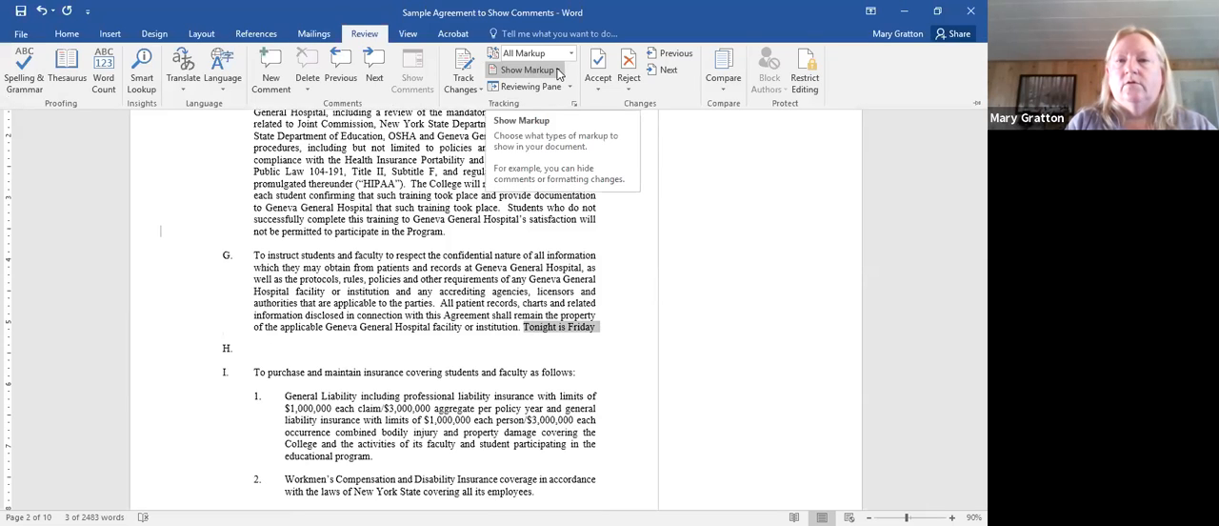
pyautogui.click(480, 92)
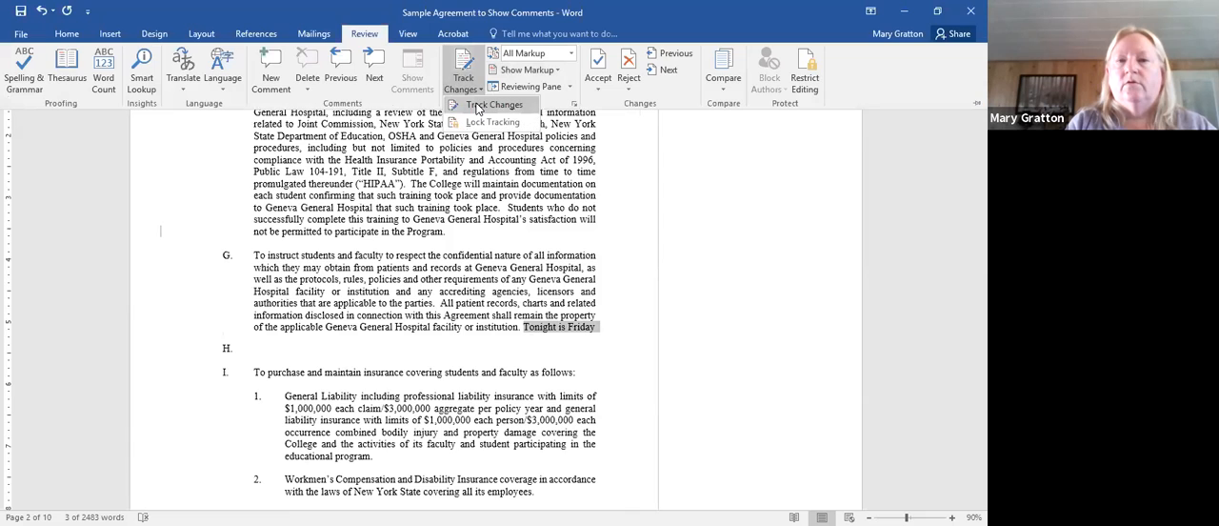
pyautogui.click(479, 108)
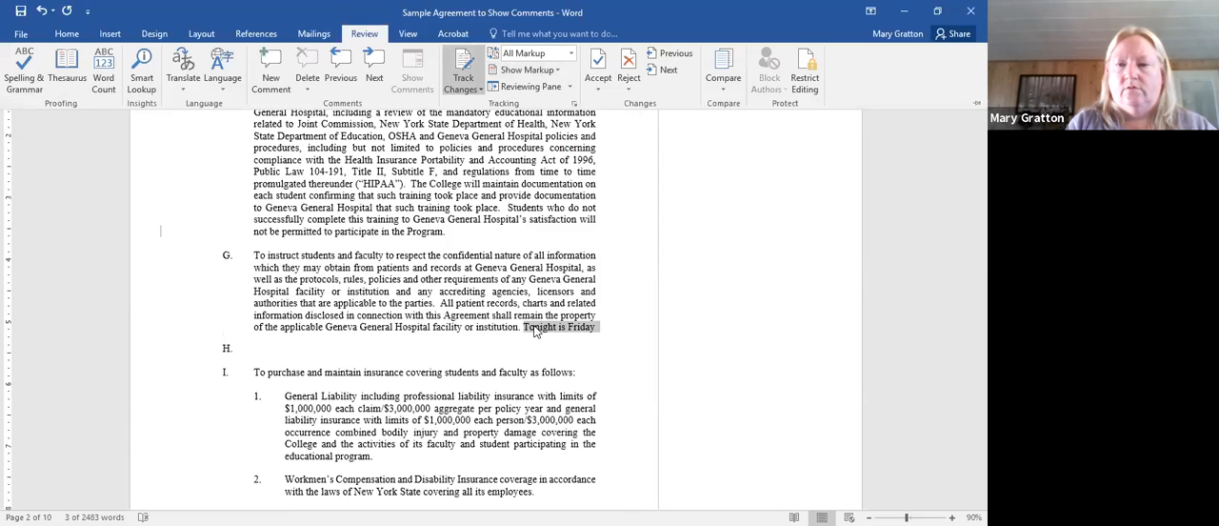
# - Remove the numbering from the empty item H with tracking on, and reject that tracked formatting change
pyautogui.click(502, 345)
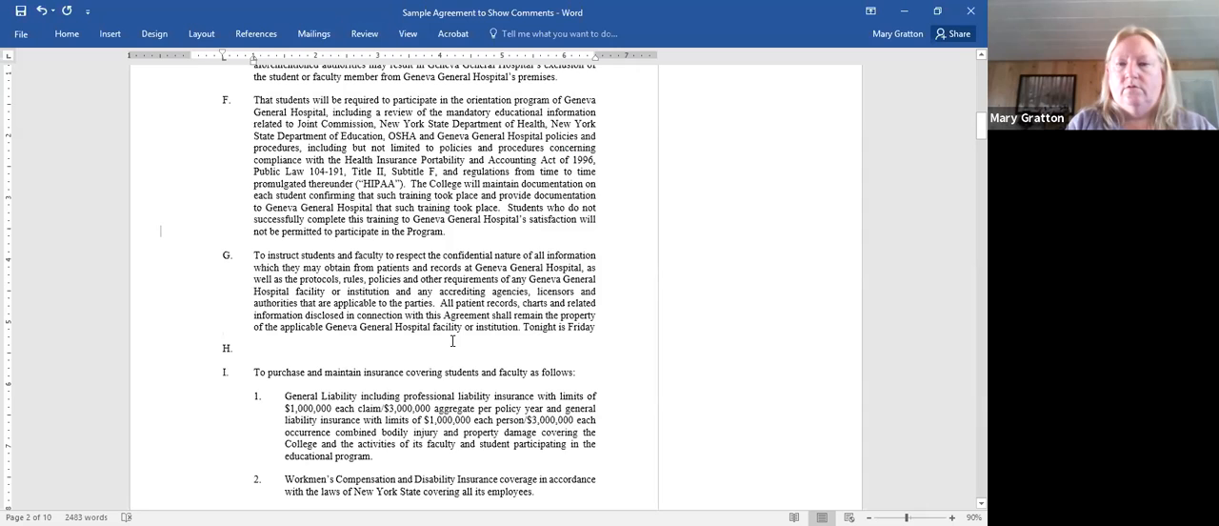
pyautogui.press('BackSpace')
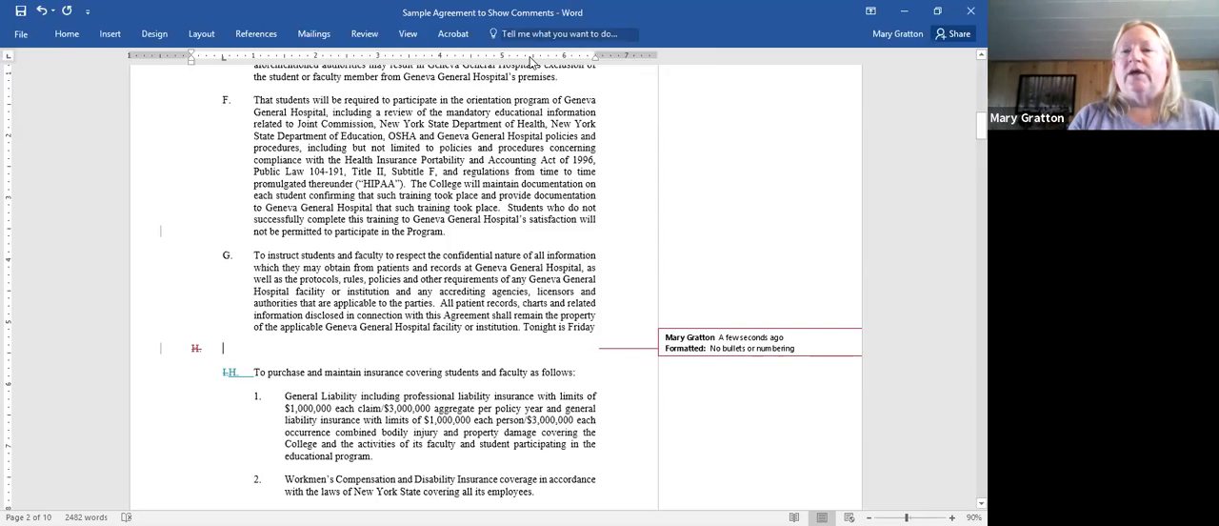
pyautogui.click(365, 35)
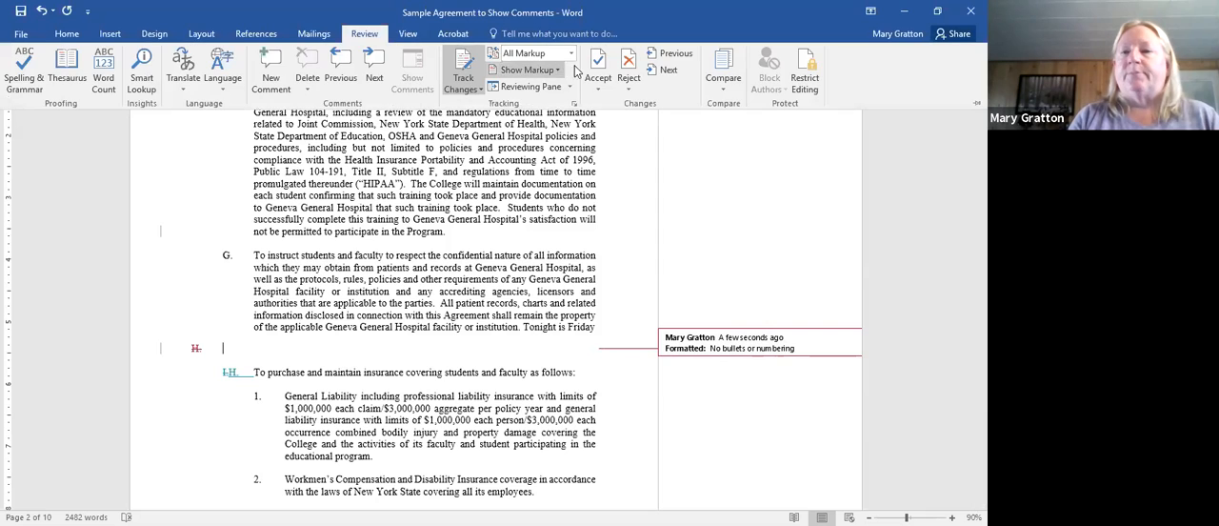
pyautogui.click(631, 74)
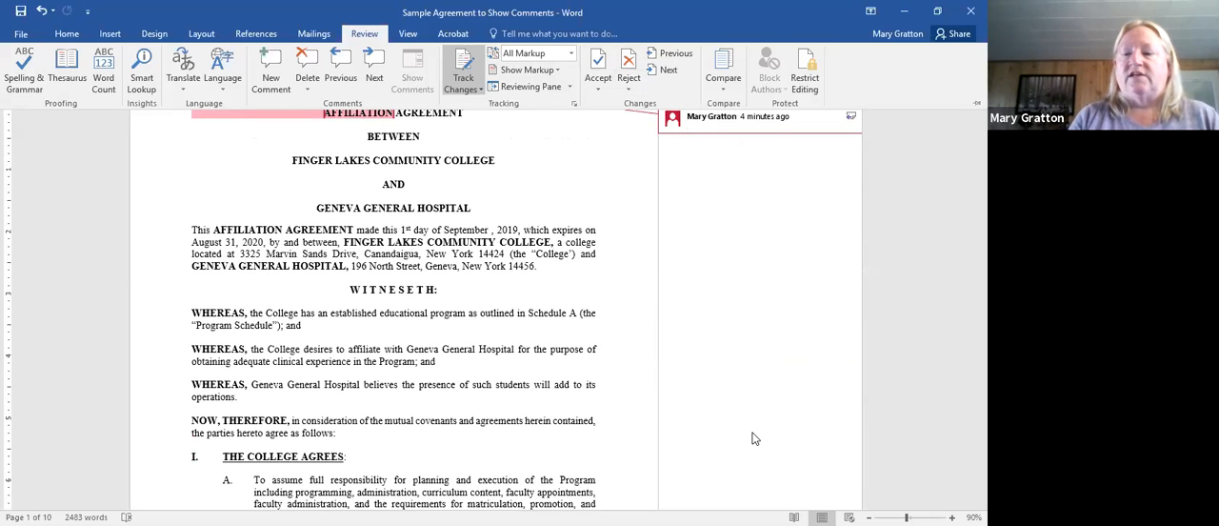
# - Reject the empty comment on the agreement's title and move on to the next change
pyautogui.hotkey('ctrl', 'F1')
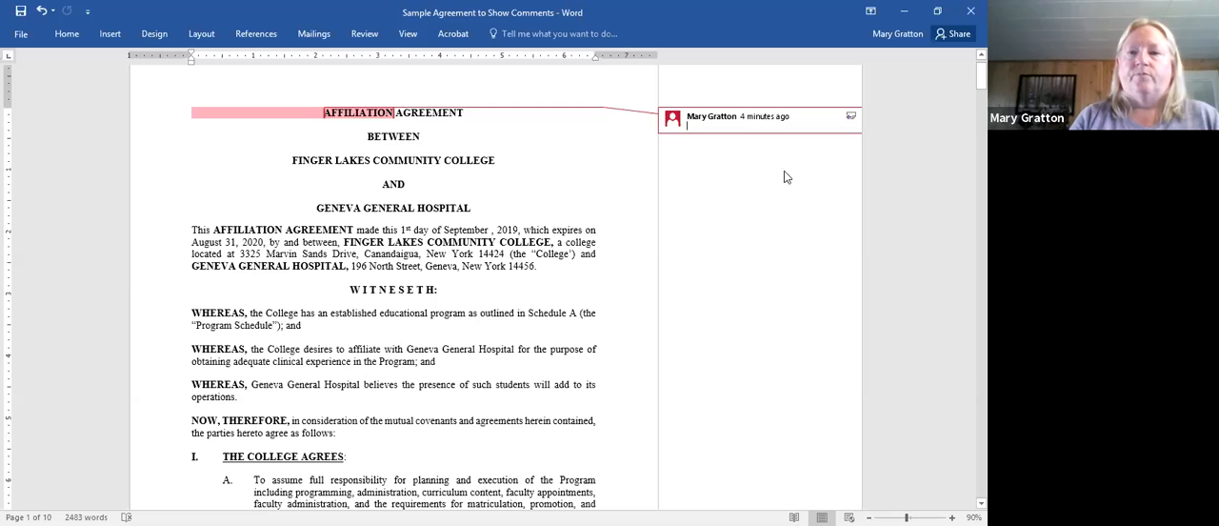
pyautogui.rightClick(723, 132)
pyautogui.press('Escape')
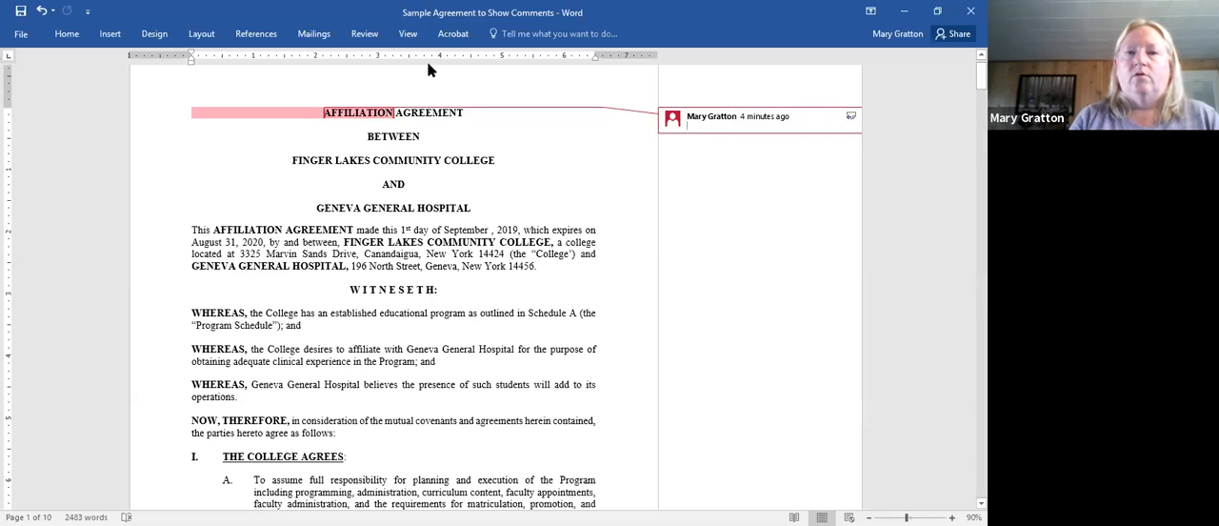
pyautogui.click(402, 35)
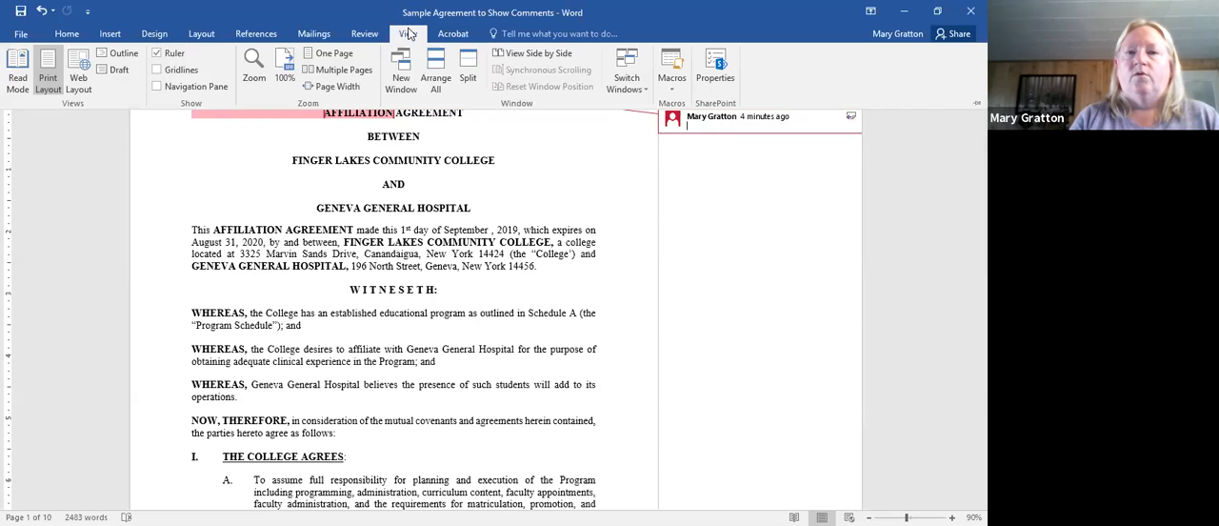
pyautogui.click(361, 34)
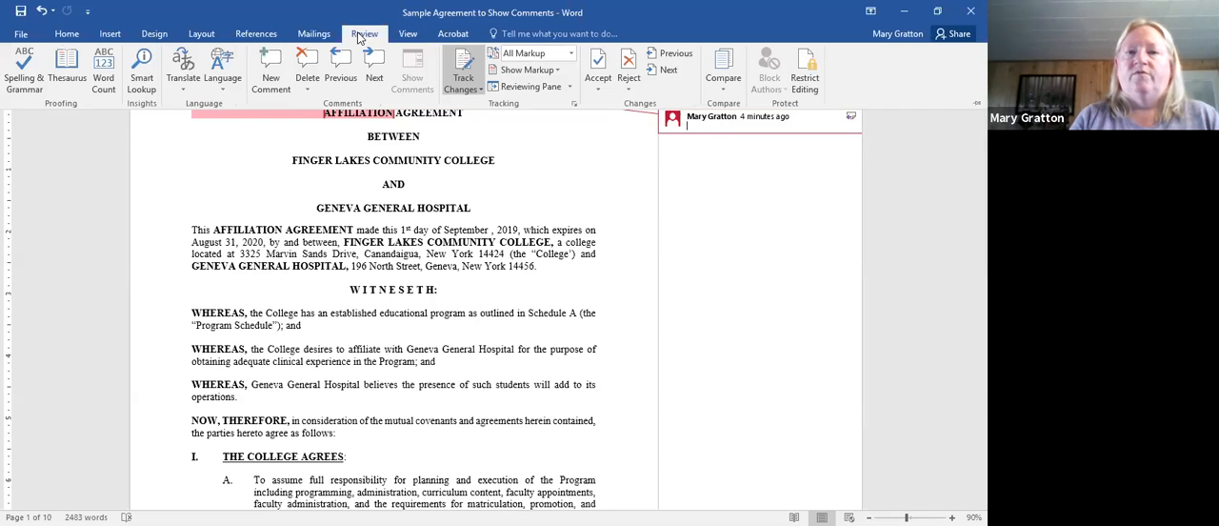
pyautogui.click(628, 87)
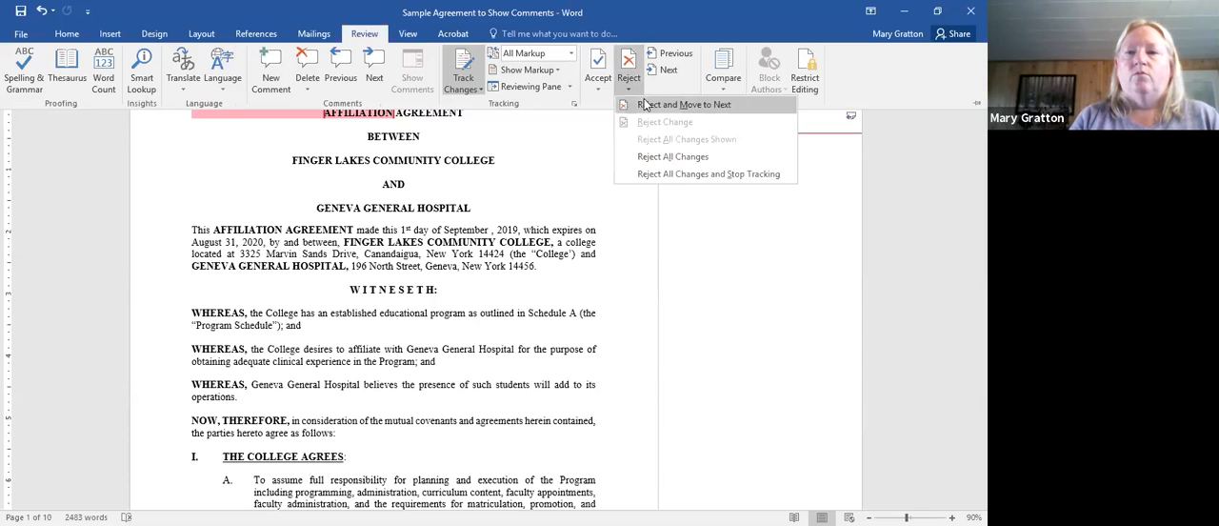
pyautogui.press('Return')
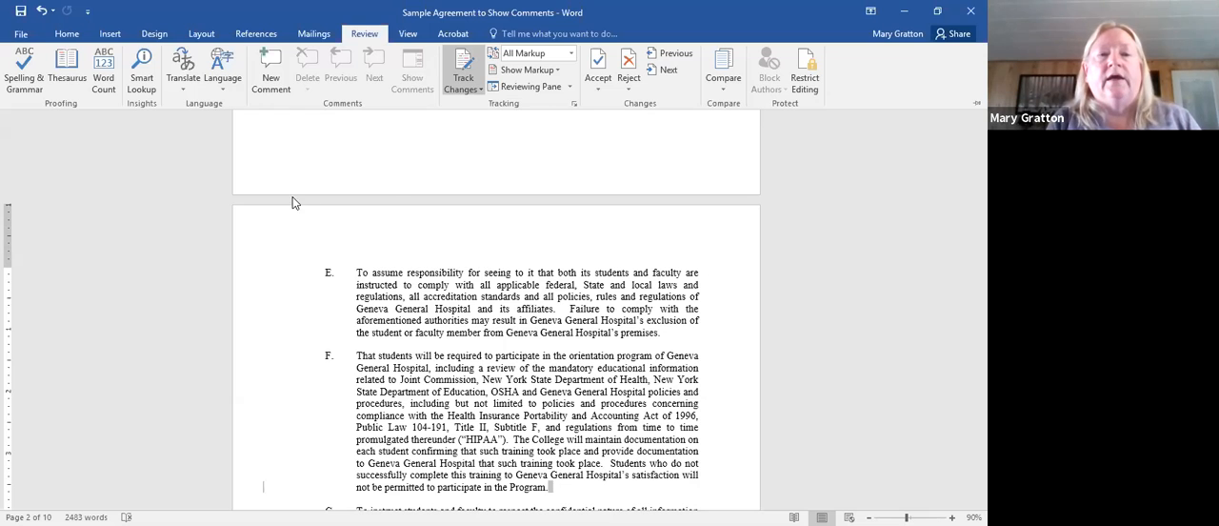
# - Insert a new comment at the end of item F's last sentence
pyautogui.click(272, 67)
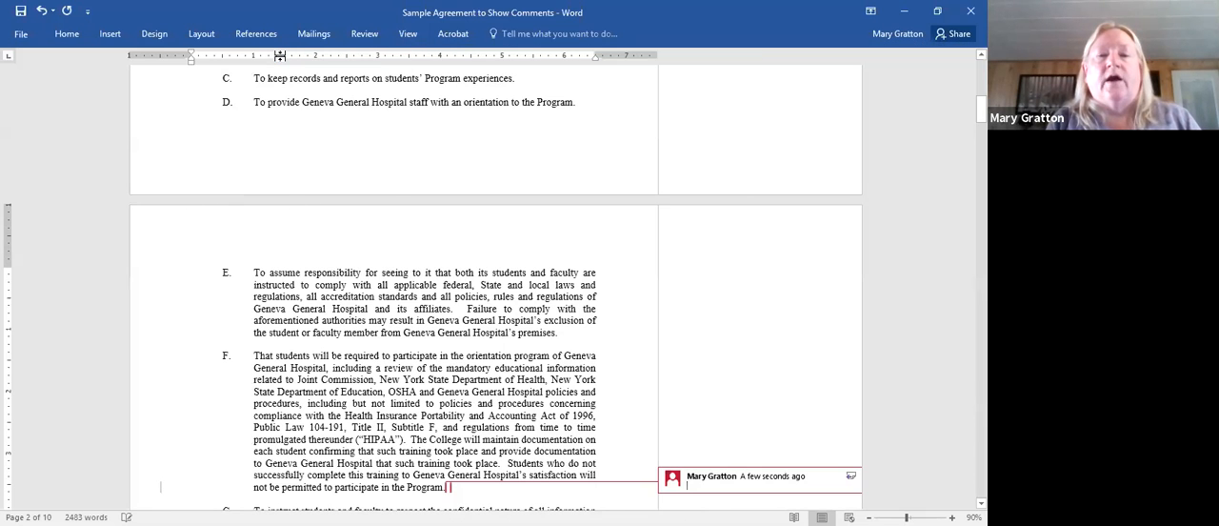
# - Examine the available options for accepting and rejecting tracked changes, without applying any of them
pyautogui.click(363, 34)
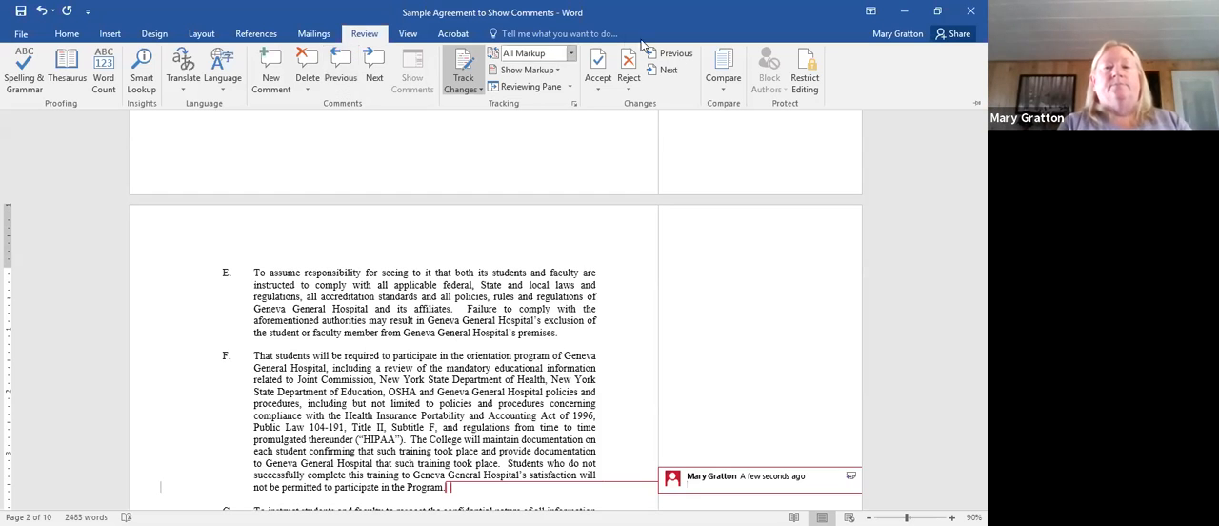
pyautogui.click(598, 93)
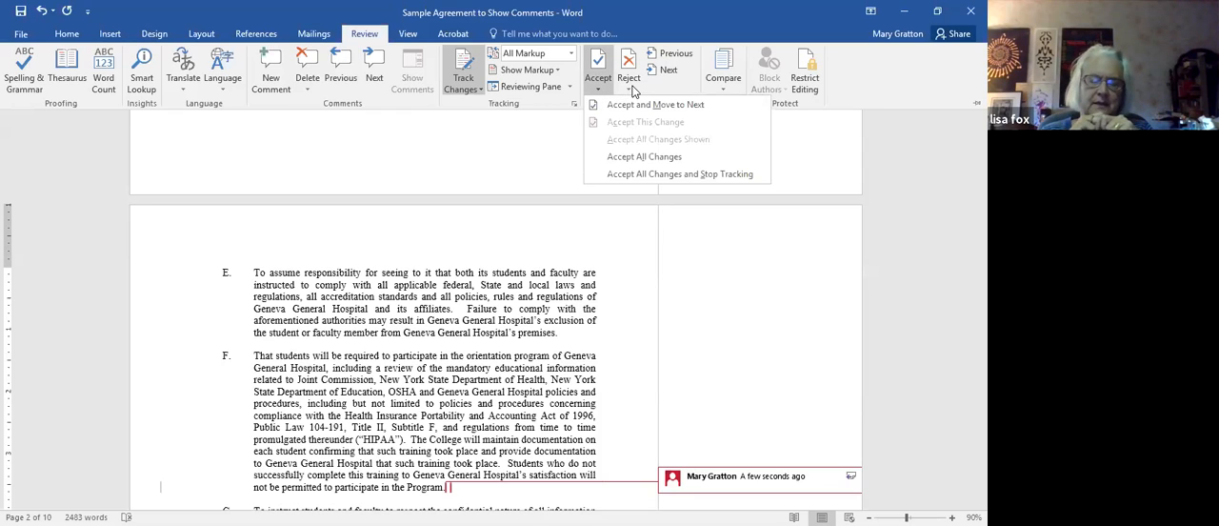
pyautogui.click(632, 88)
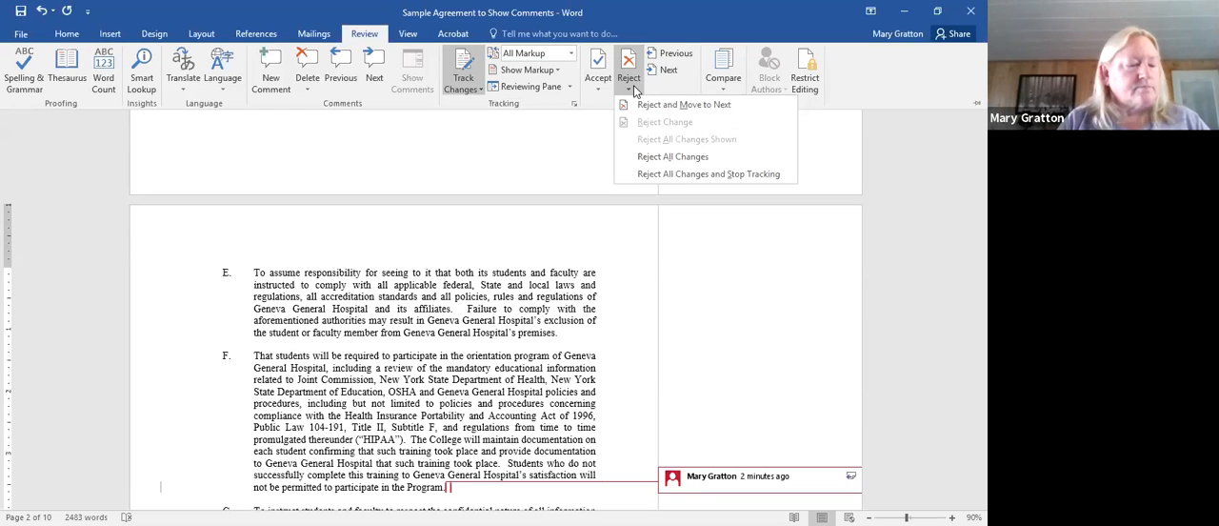
pyautogui.press('Down')
pyautogui.press('Down')
pyautogui.press('Down')
pyautogui.press('Down')
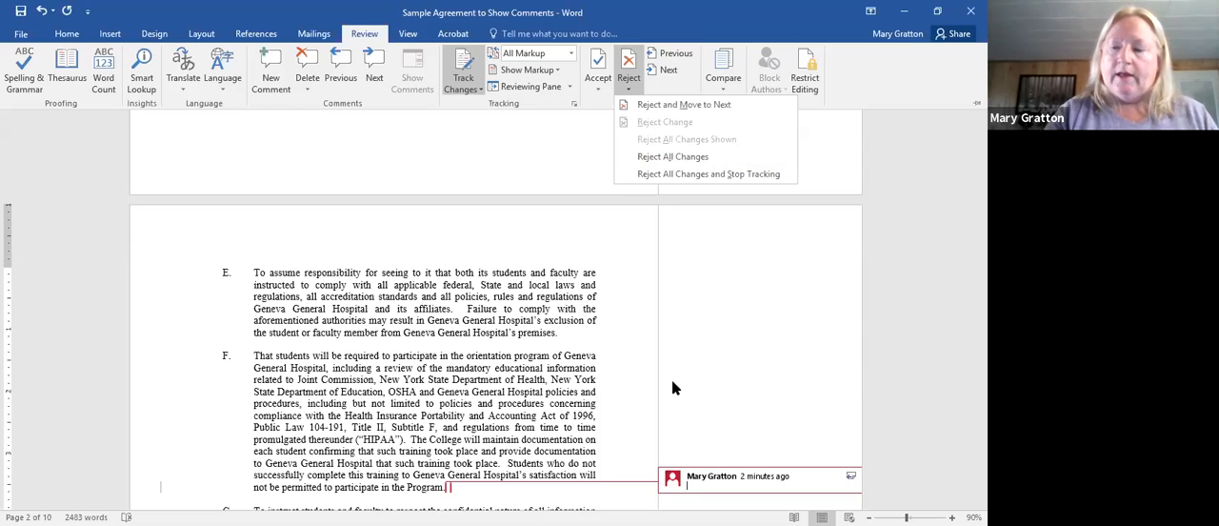
pyautogui.press('Up')
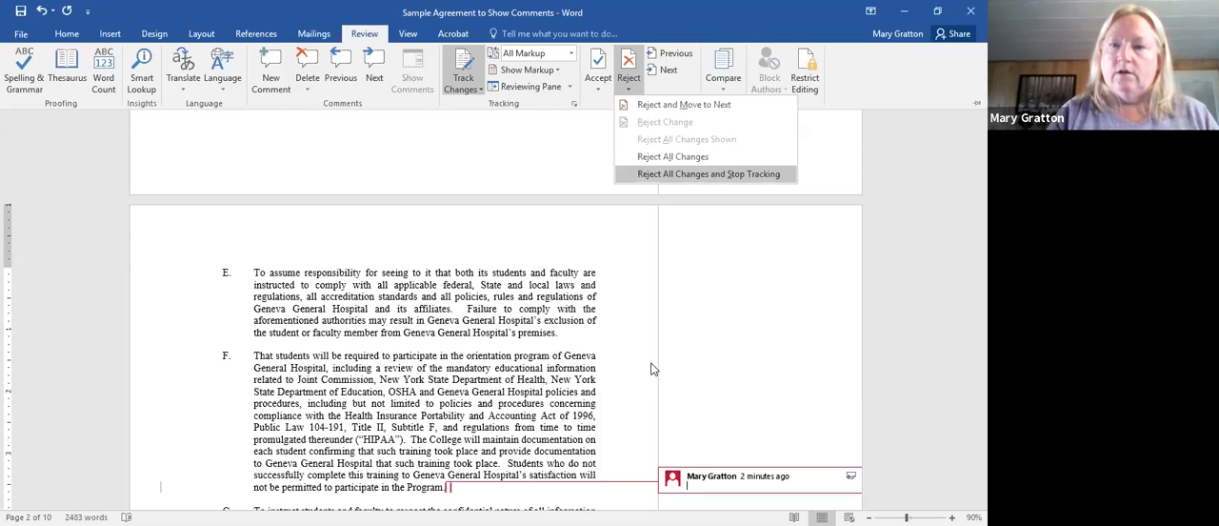
pyautogui.press('Escape')
# - Insert a page break after the last line of Schedule B, and add a blank line on the new page
pyautogui.hotkey('ctrl', 'End')
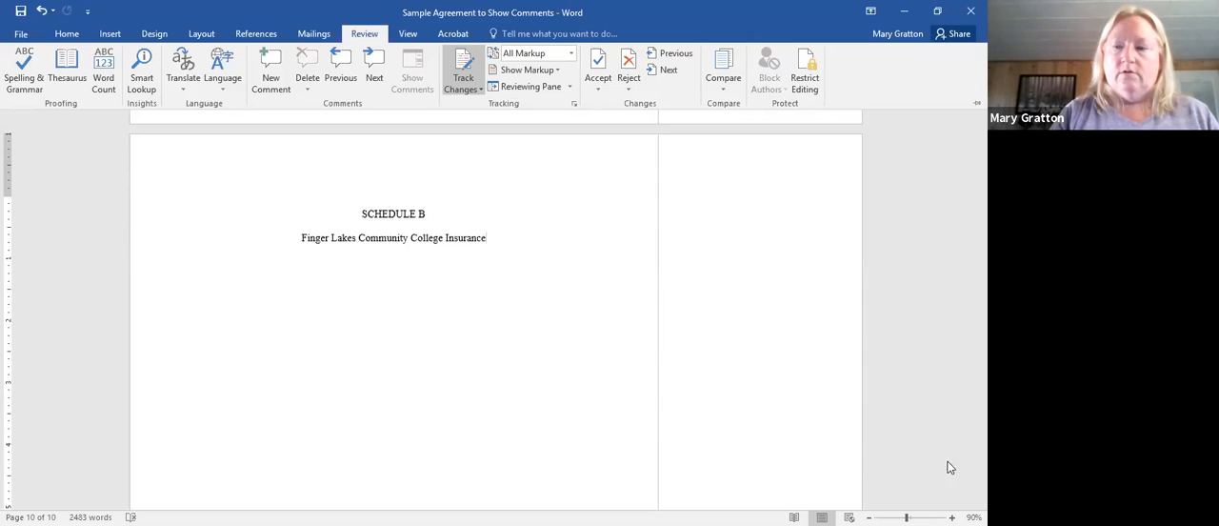
pyautogui.hotkey('ctrl', 'F1')
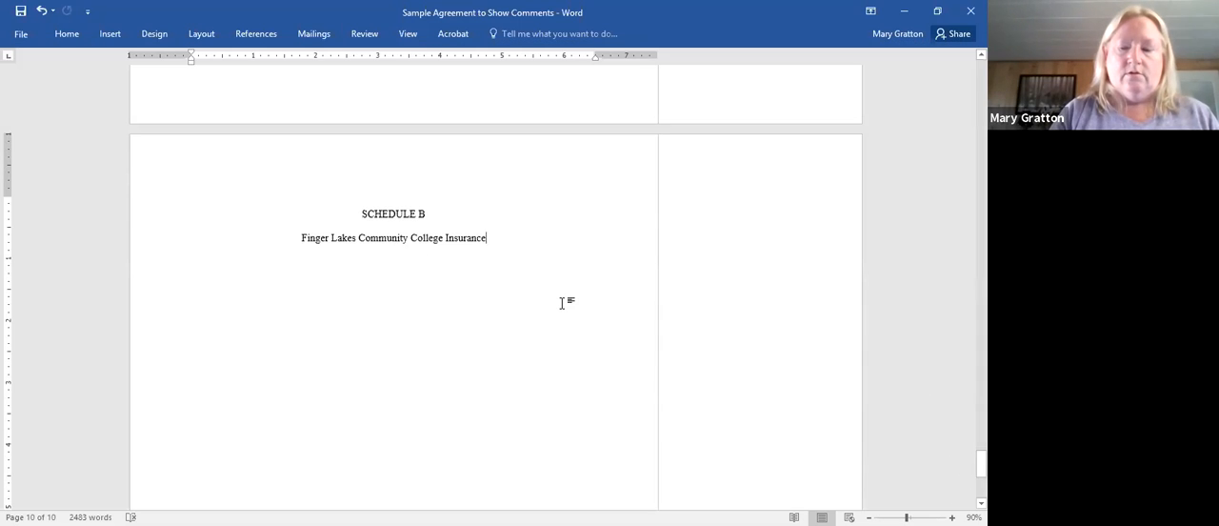
pyautogui.hotkey('ctrl', 'Return')
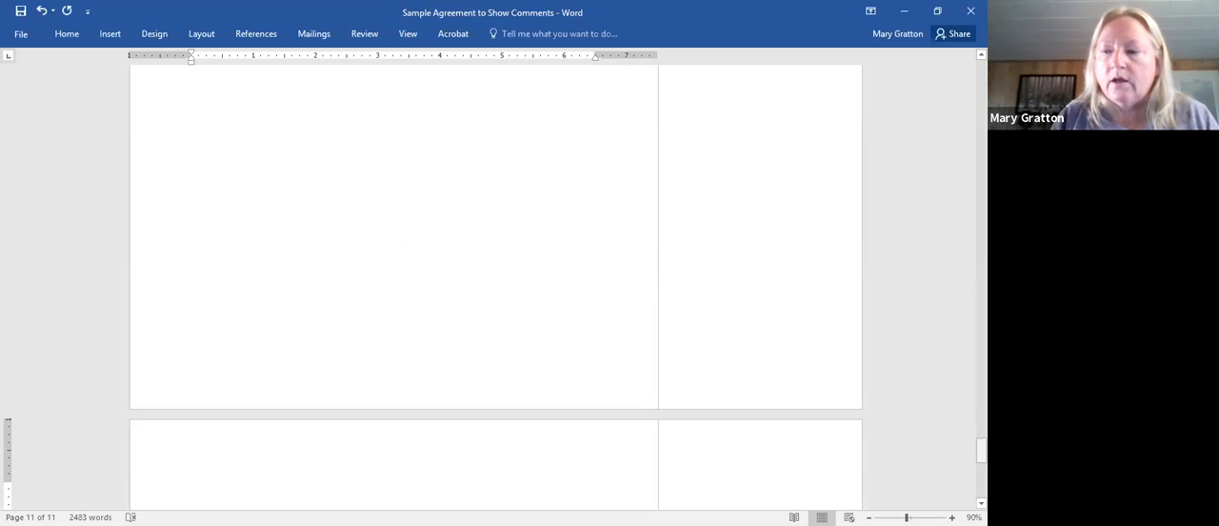
pyautogui.scroll(-6, 496, 286)
pyautogui.moveTo(981, 469); pyautogui.dragTo(981, 471)
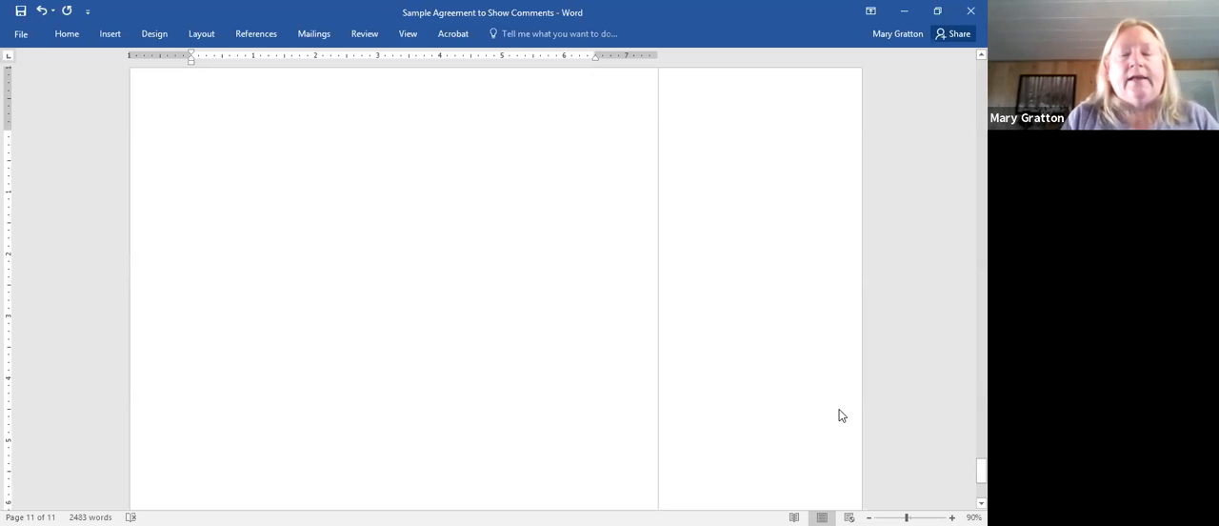
pyautogui.scroll(2, 841, 415)
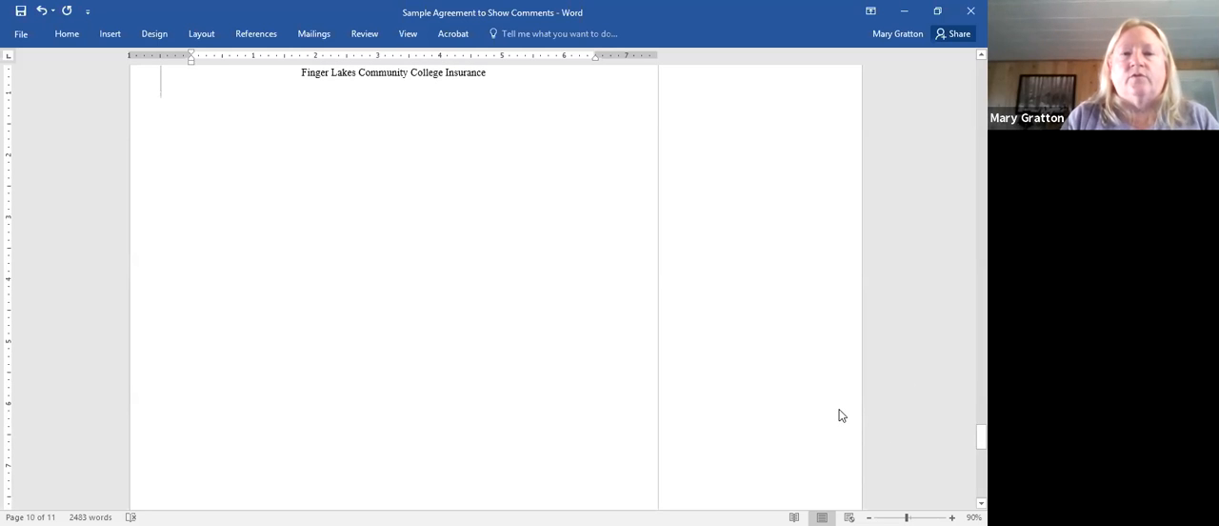
pyautogui.press('Return')
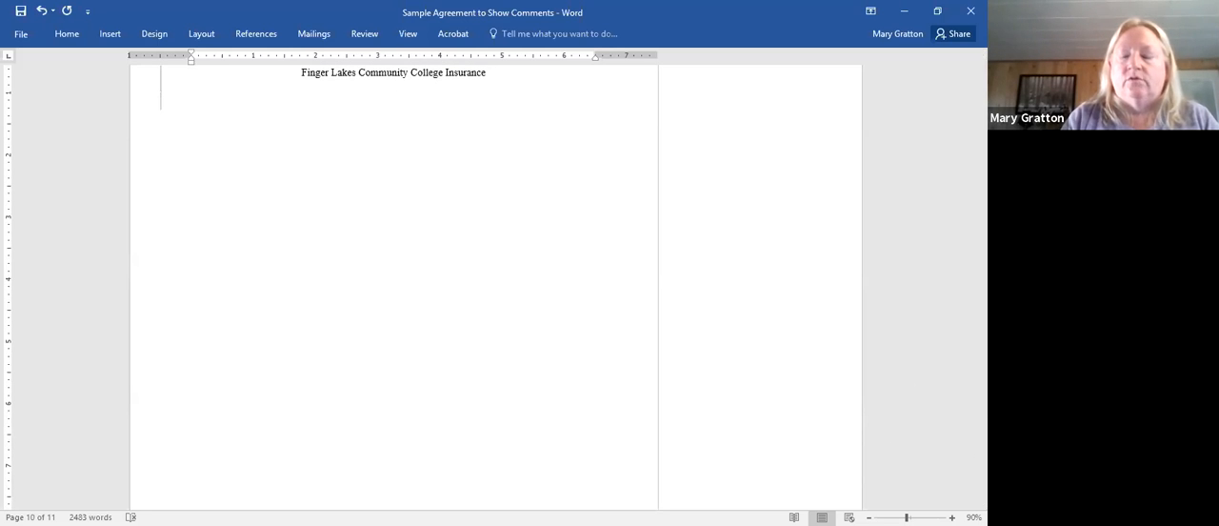
pyautogui.hotkey('ctrl', 'Return')
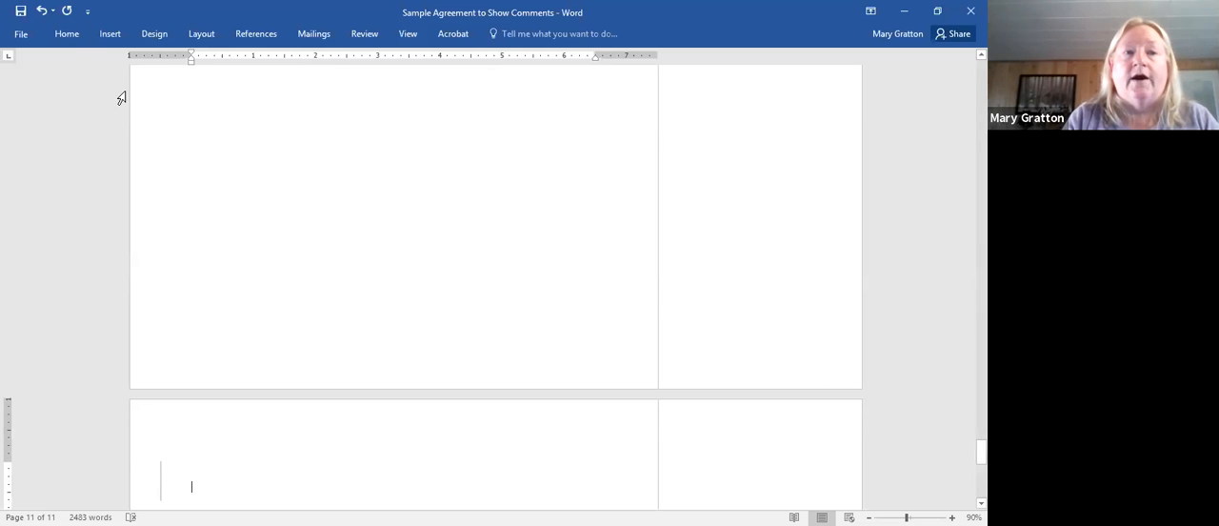
# - Justify the empty paragraph on the new last page, and bring back the reviewing commands
pyautogui.click(68, 38)
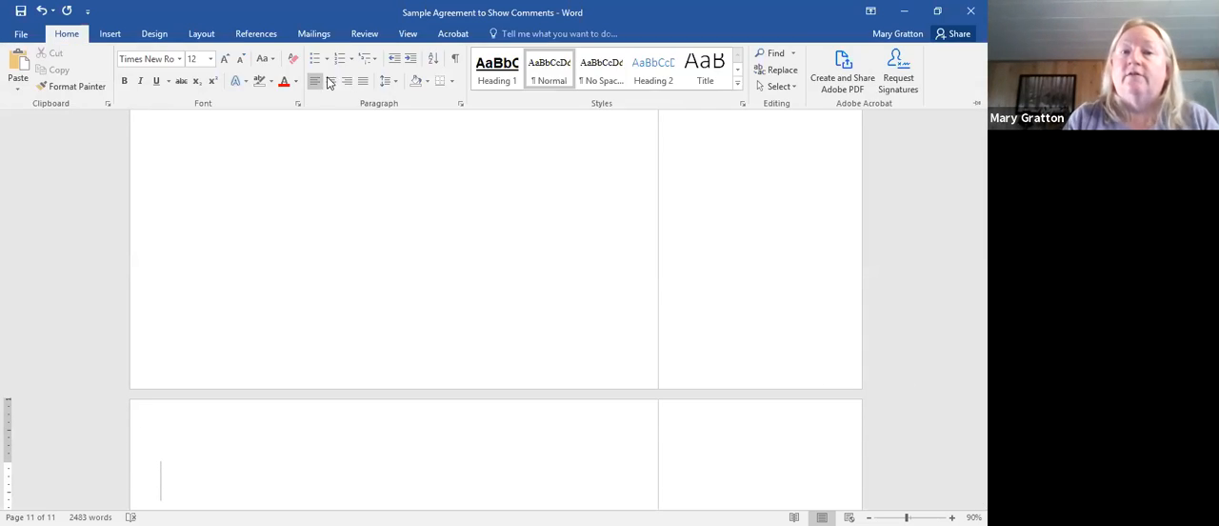
pyautogui.hotkey('ctrl', 'j')
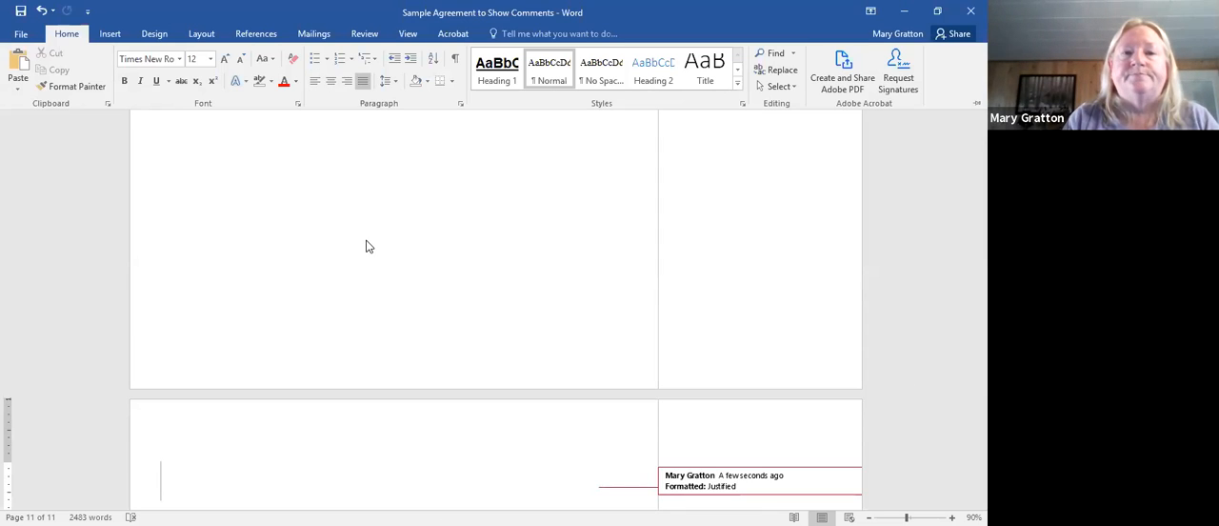
pyautogui.click(367, 38)
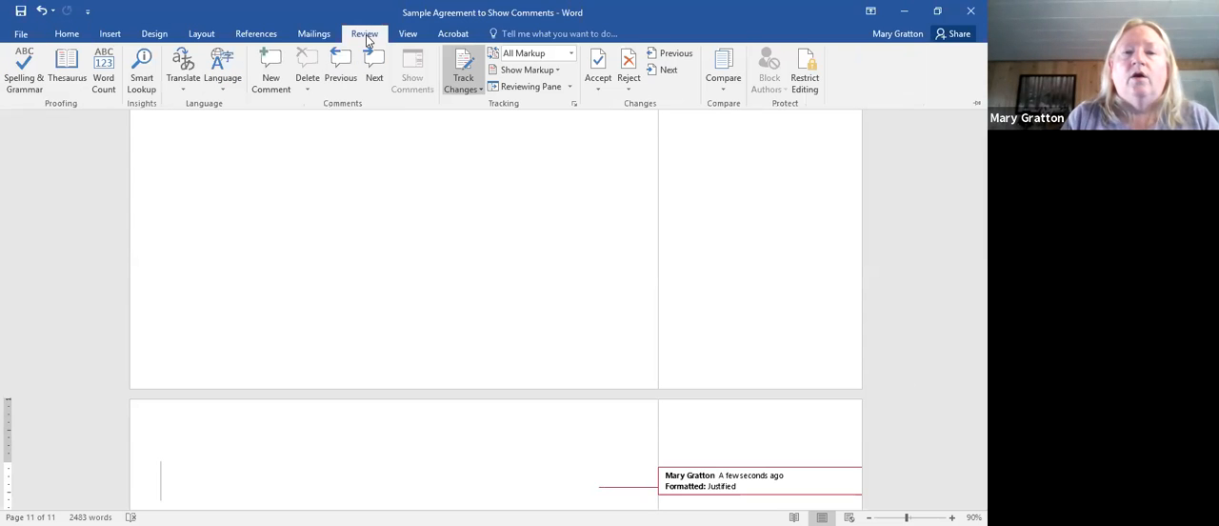
pyautogui.click(307, 89)
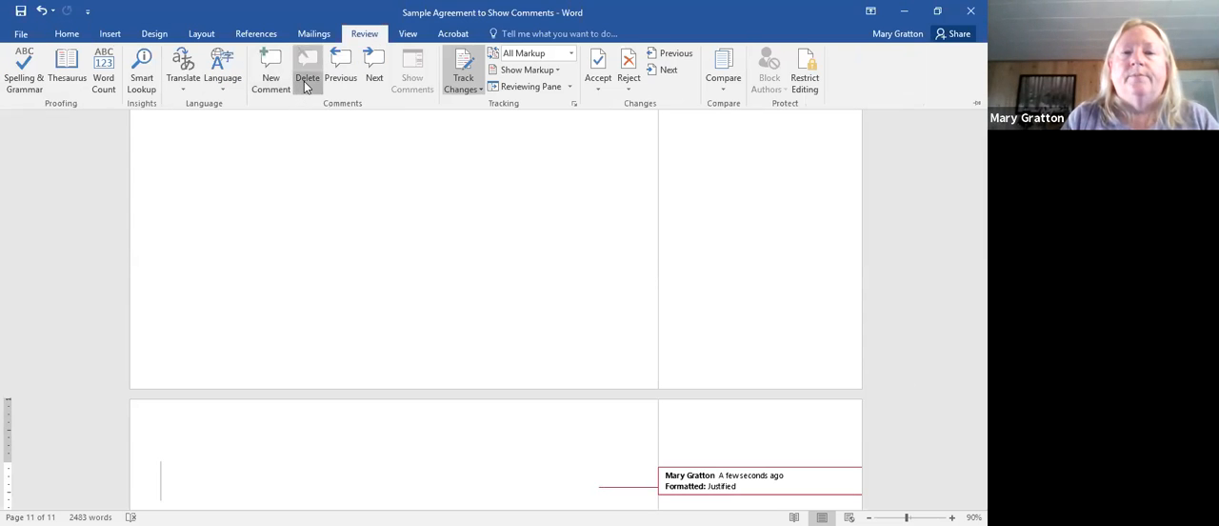
pyautogui.click(333, 145)
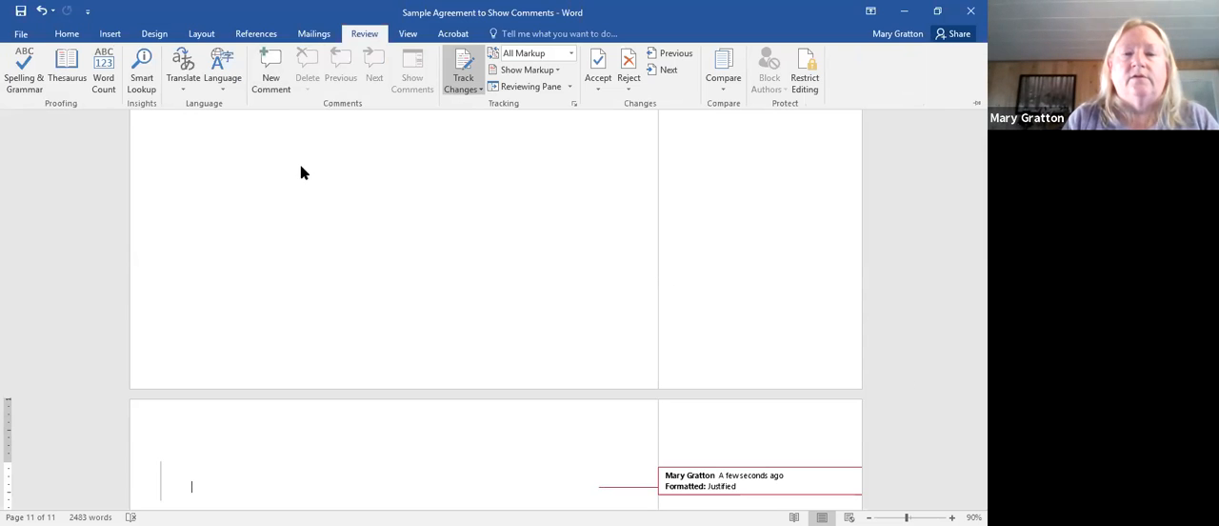
pyautogui.click(300, 168)
pyautogui.hotkey('ctrl', 'Return')
pyautogui.write('Your')
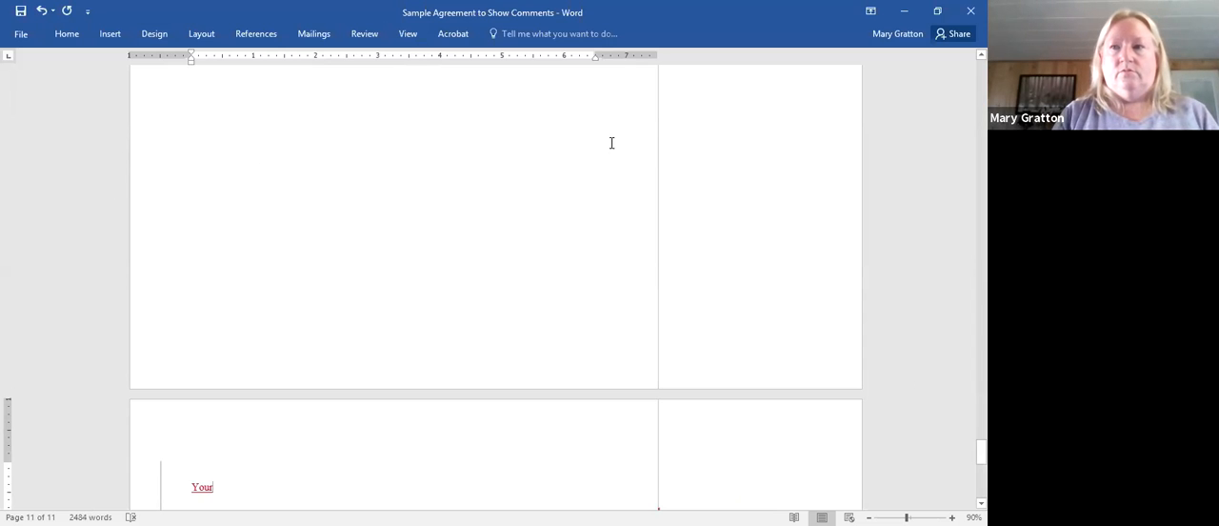
pyautogui.scroll(3, 910, 79)
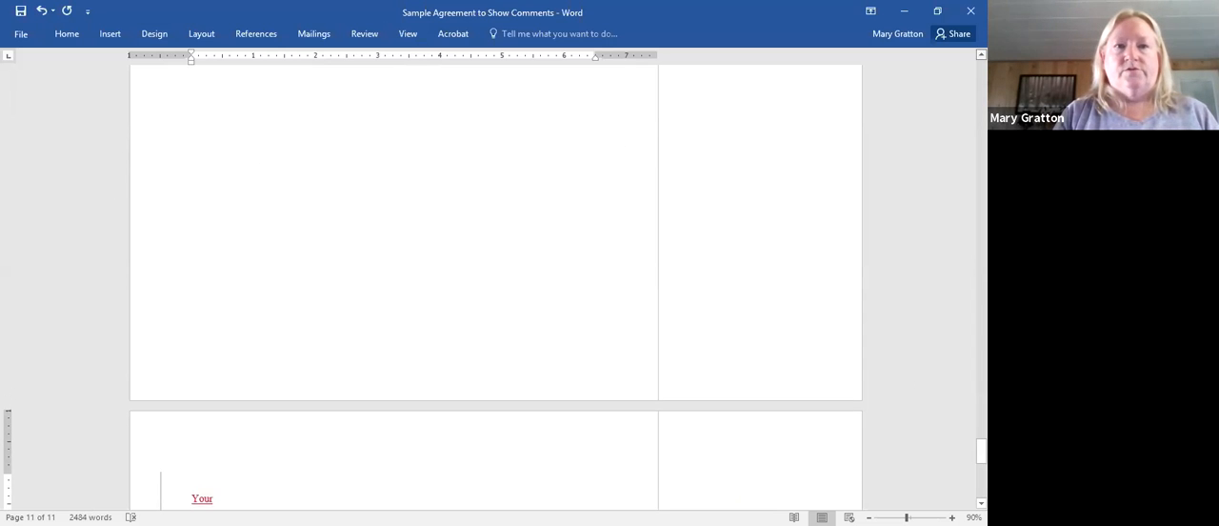
pyautogui.click(301, 187)
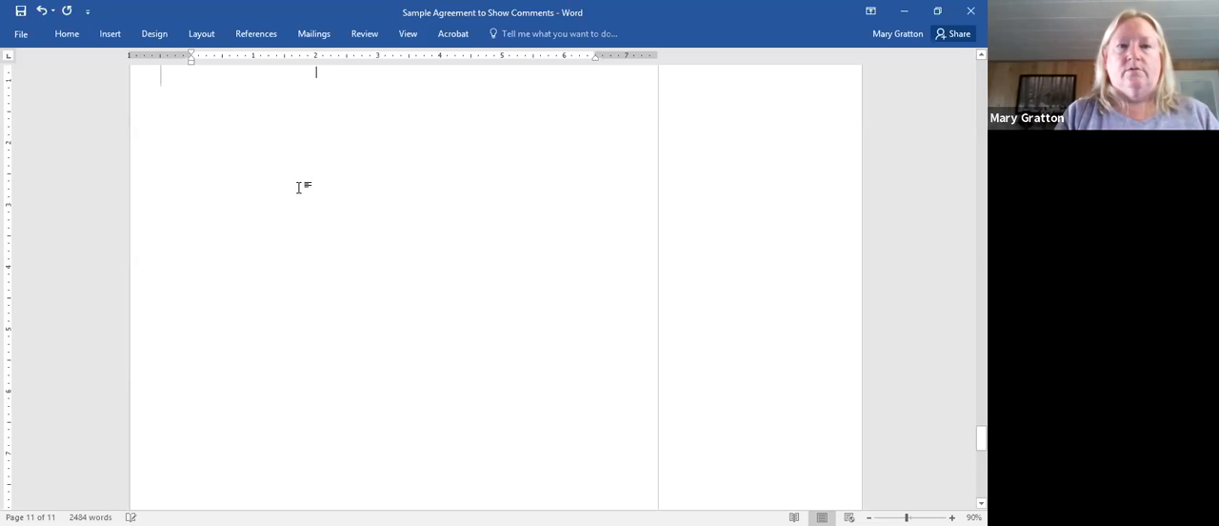
pyautogui.scroll(-3, 202, 128)
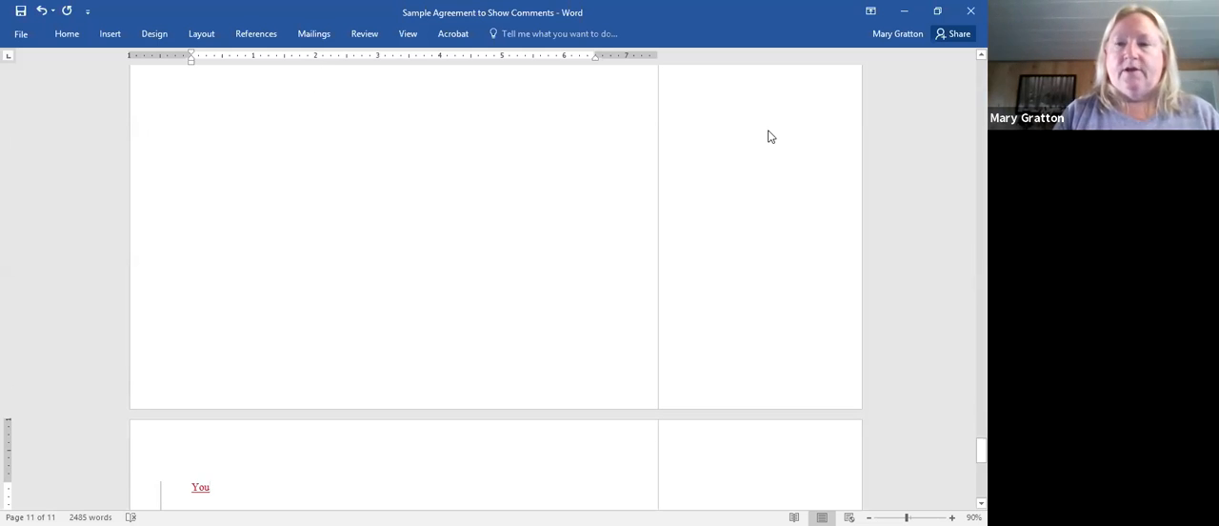
pyautogui.press('Down')
pyautogui.press('Down')
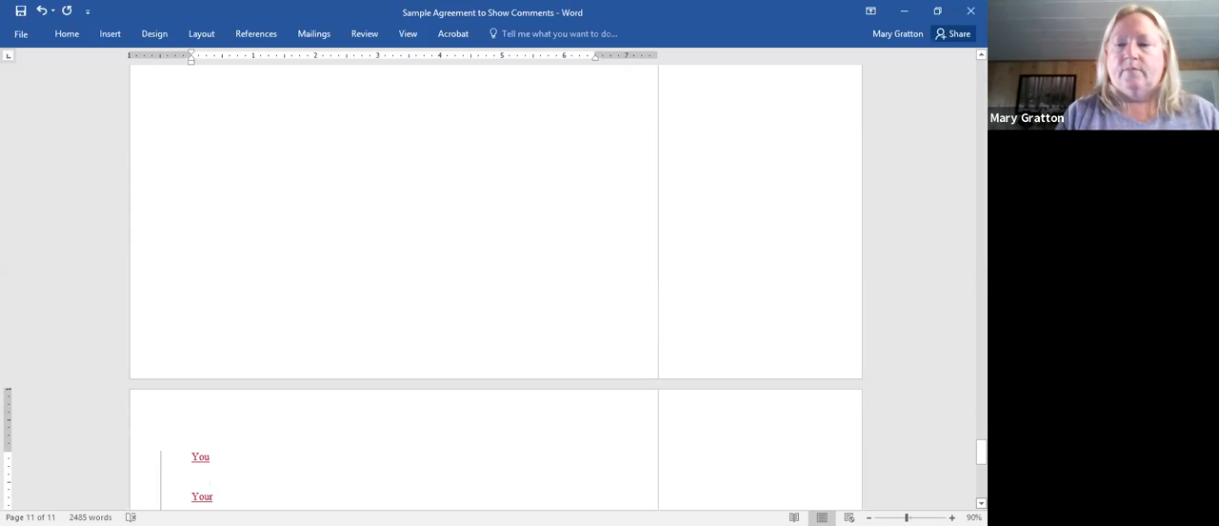
pyautogui.scroll(-4, 495, 286)
pyautogui.scroll(-3, 466, 380)
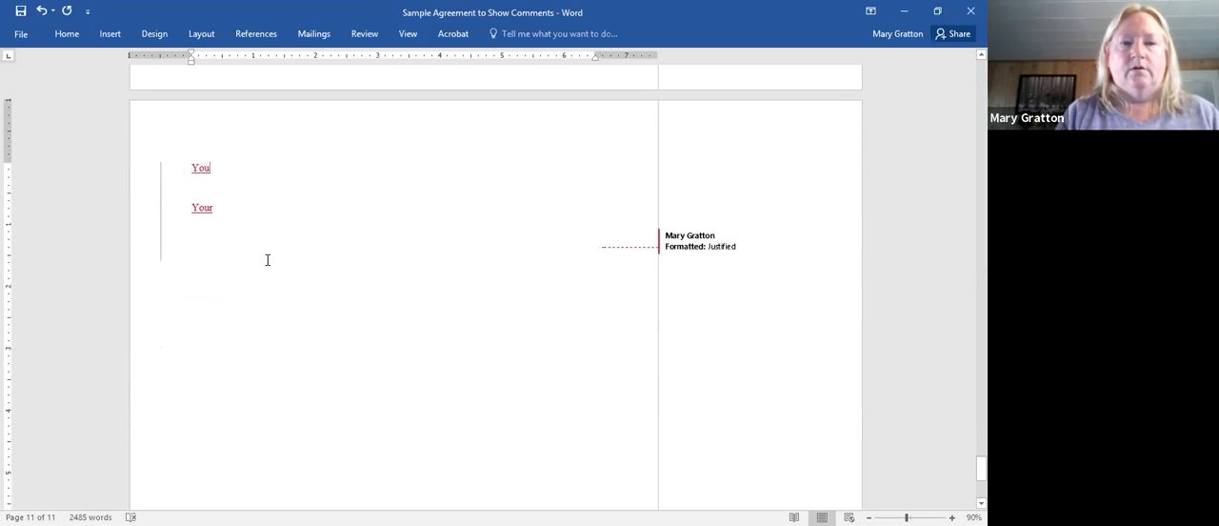
pyautogui.moveTo(188, 172); pyautogui.dragTo(245, 204)
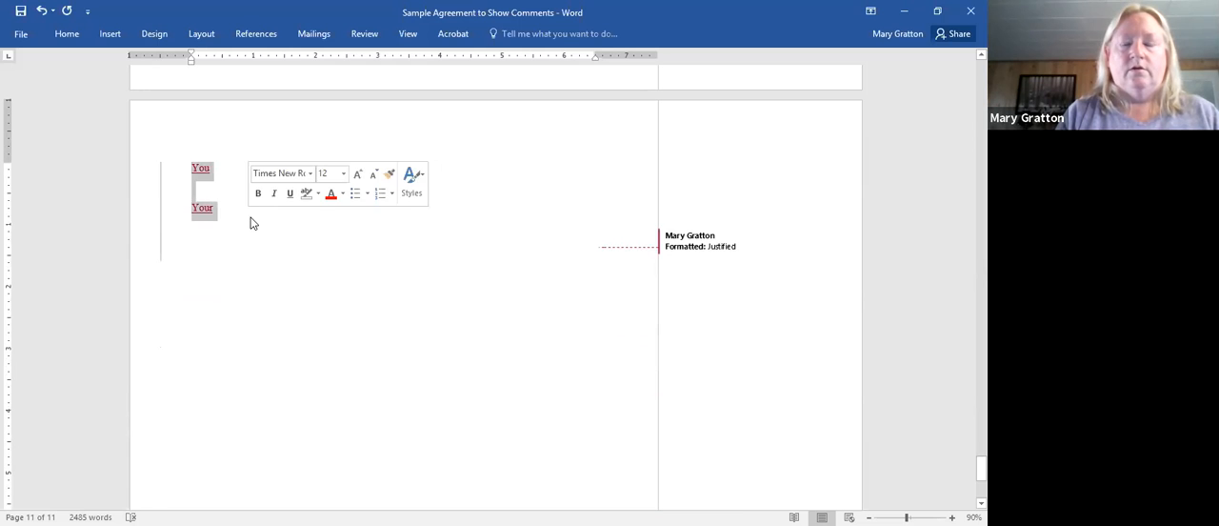
pyautogui.press('Delete')
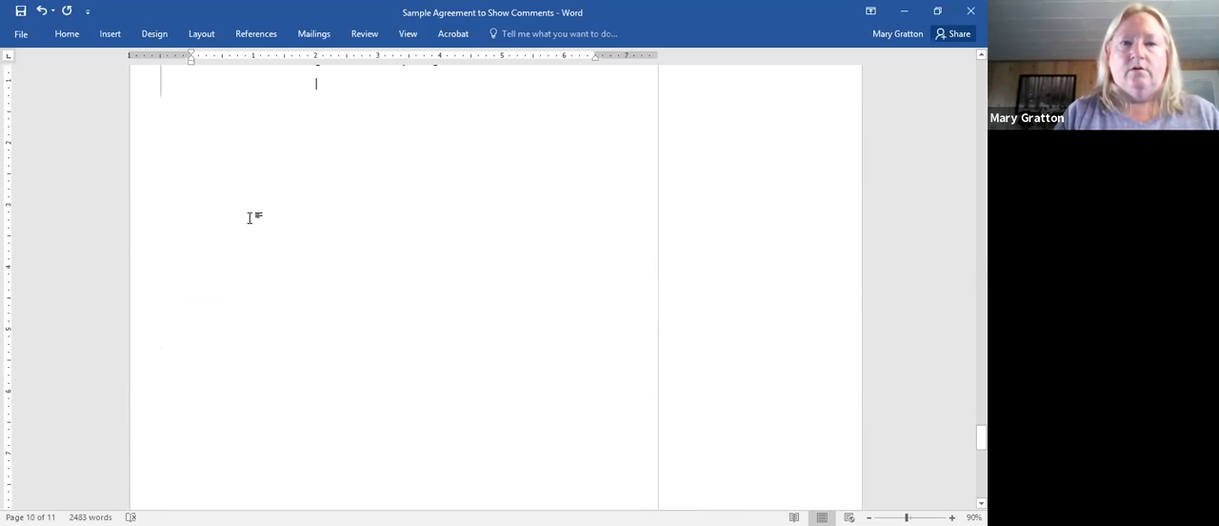
# - Add the closing "Yours Truly," below the Schedule B text, followed by a blank line and the signer's full name
pyautogui.scroll(-3, 252, 224)
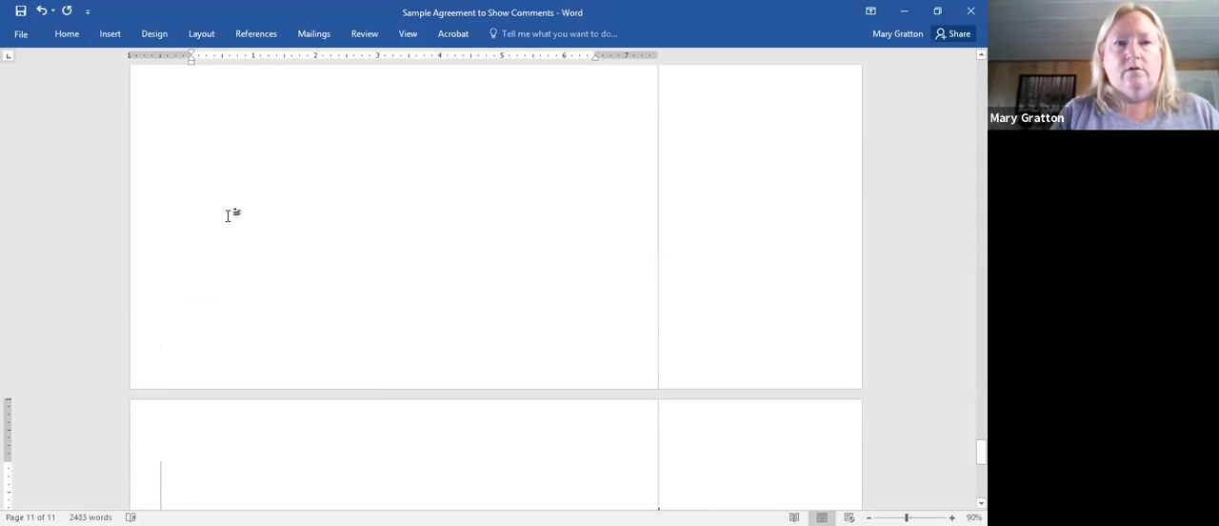
pyautogui.scroll(-3, 229, 205)
pyautogui.write('Yours ')
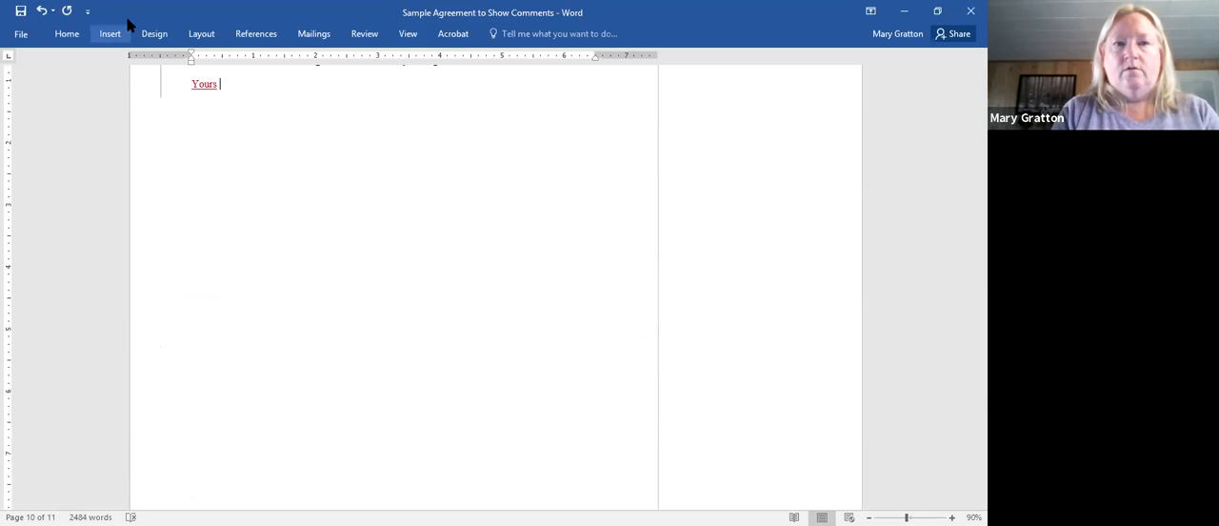
pyautogui.write('Truly,')
pyautogui.press('Return')
pyautogui.press('Return')
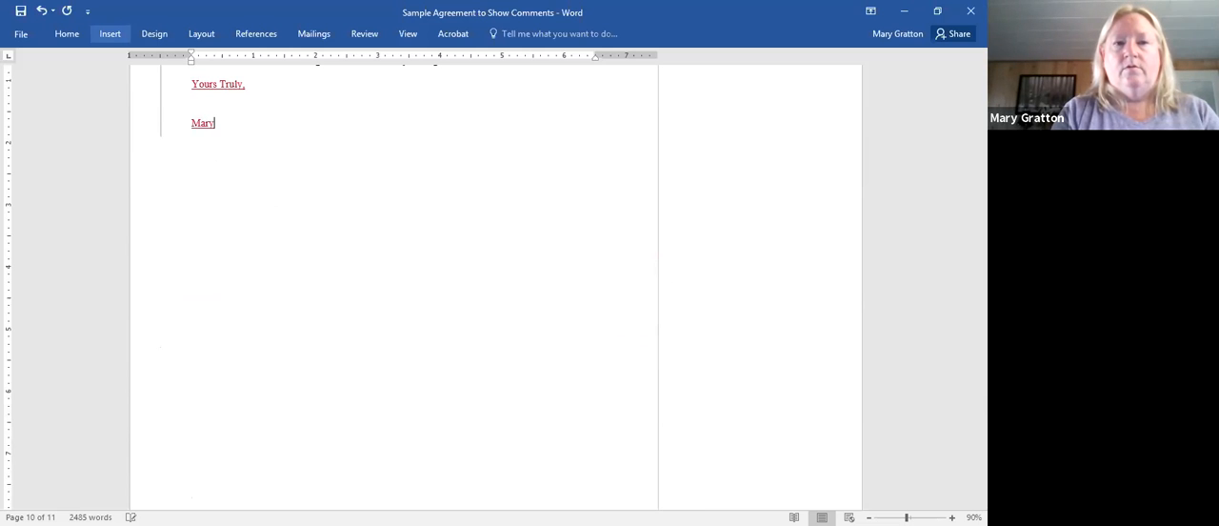
pyautogui.press('Return')
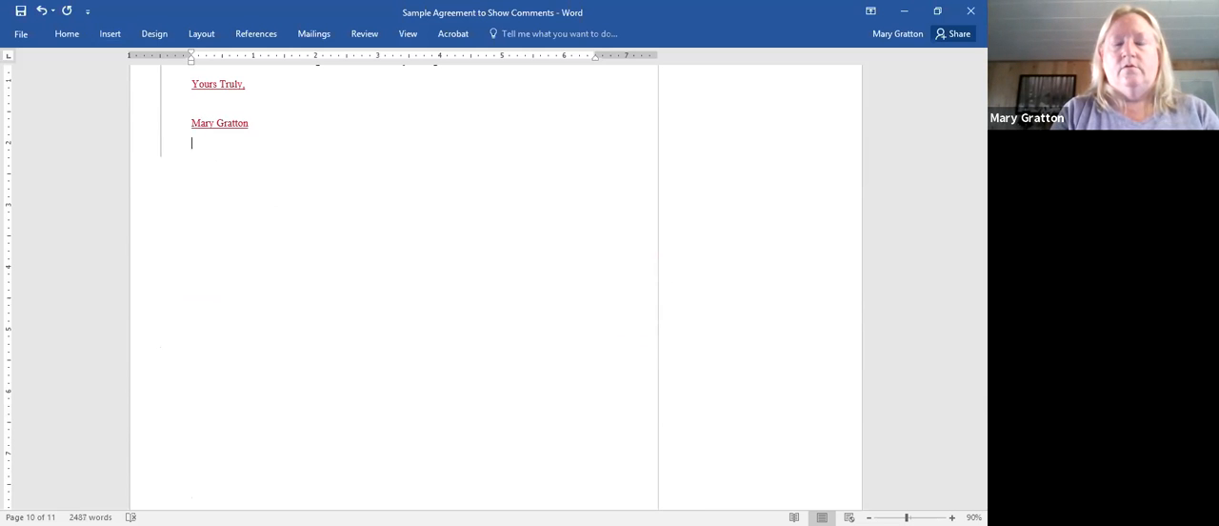
# - Add the organization line "CTS /FLCC" beneath the signer's name, followed by an empty line
pyautogui.write('CTS')
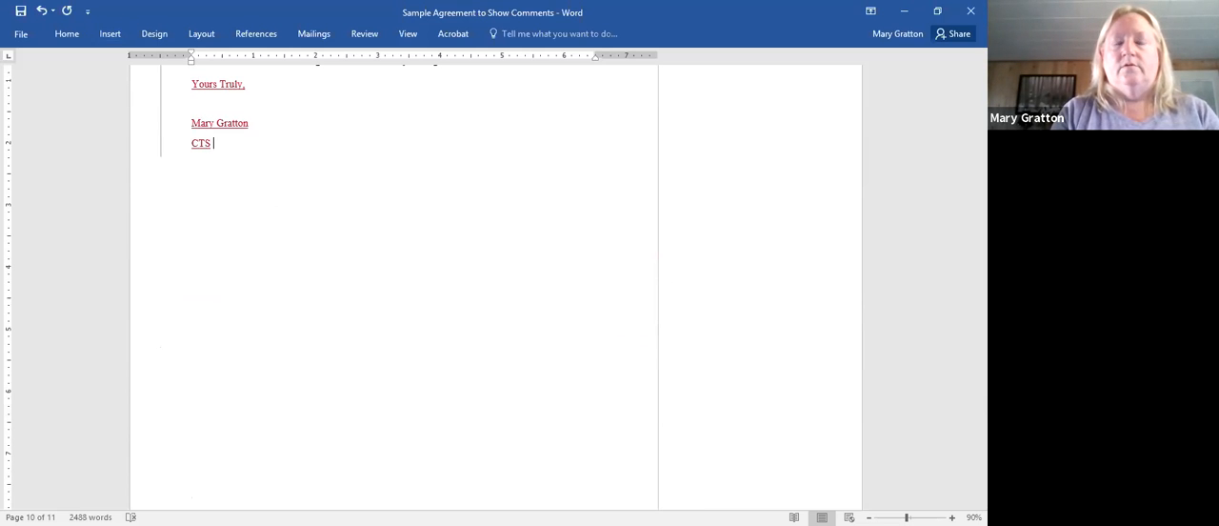
pyautogui.press('Return')
pyautogui.write('FL')
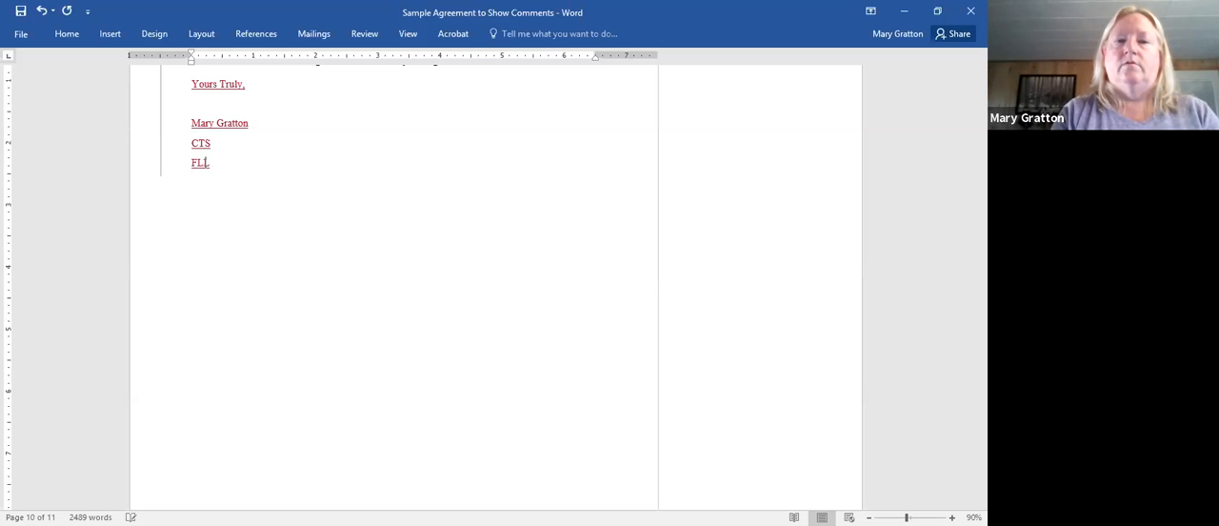
pyautogui.write('CC')
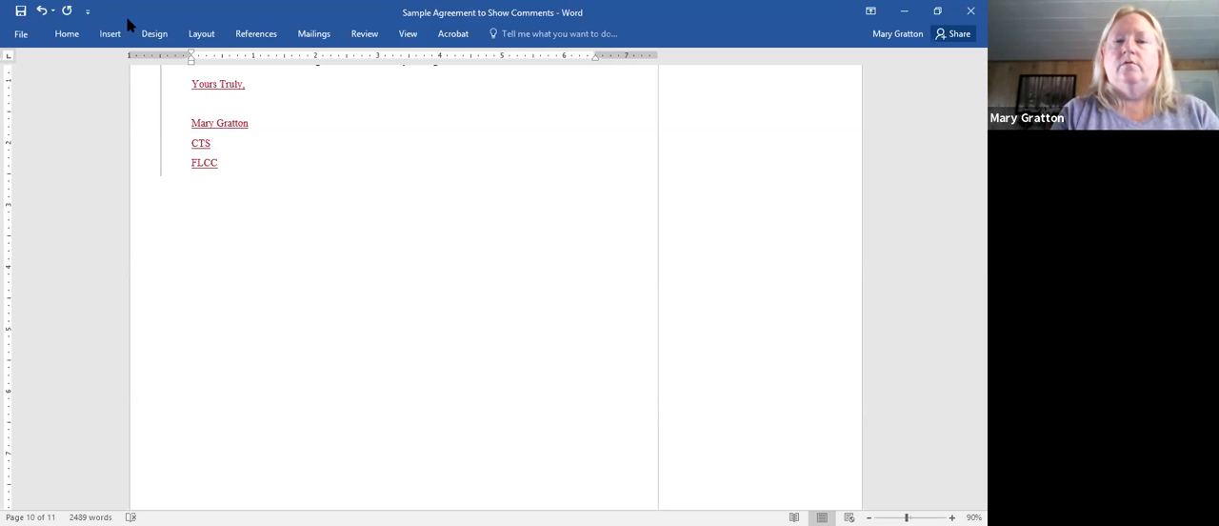
pyautogui.click(212, 144)
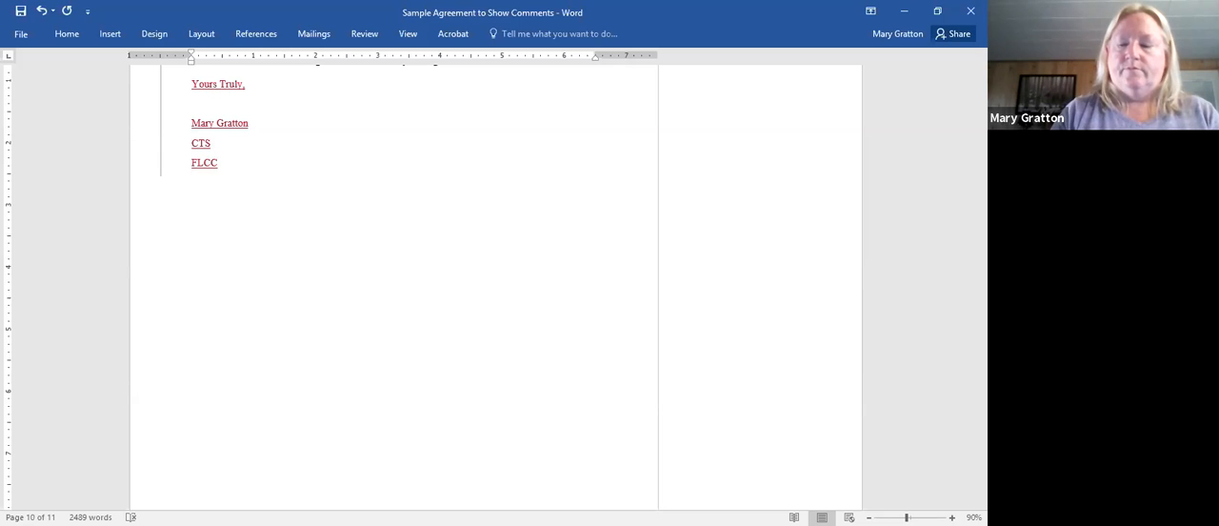
pyautogui.write('/')
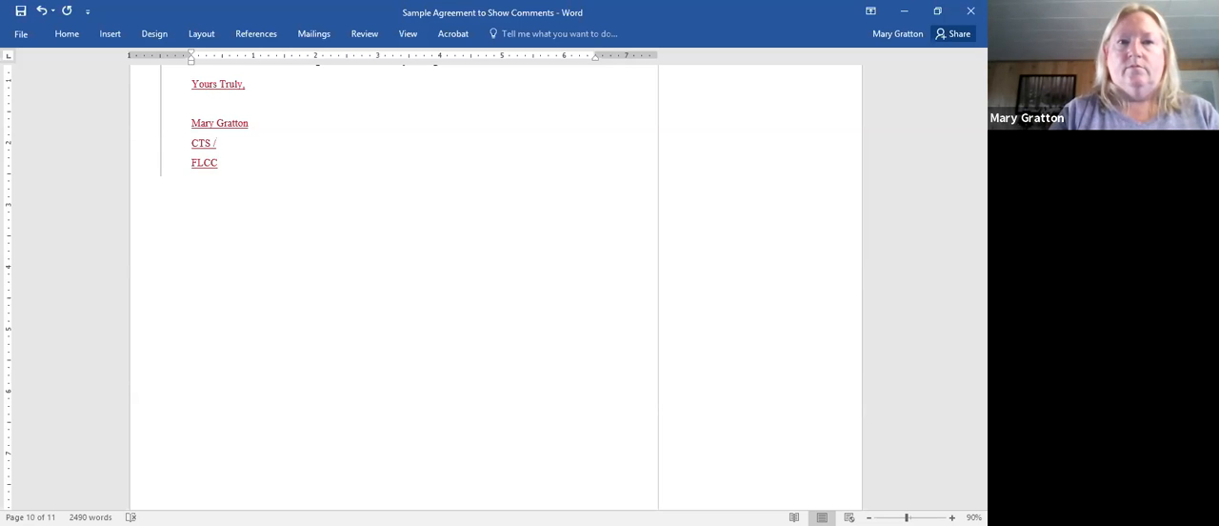
pyautogui.press('Delete')
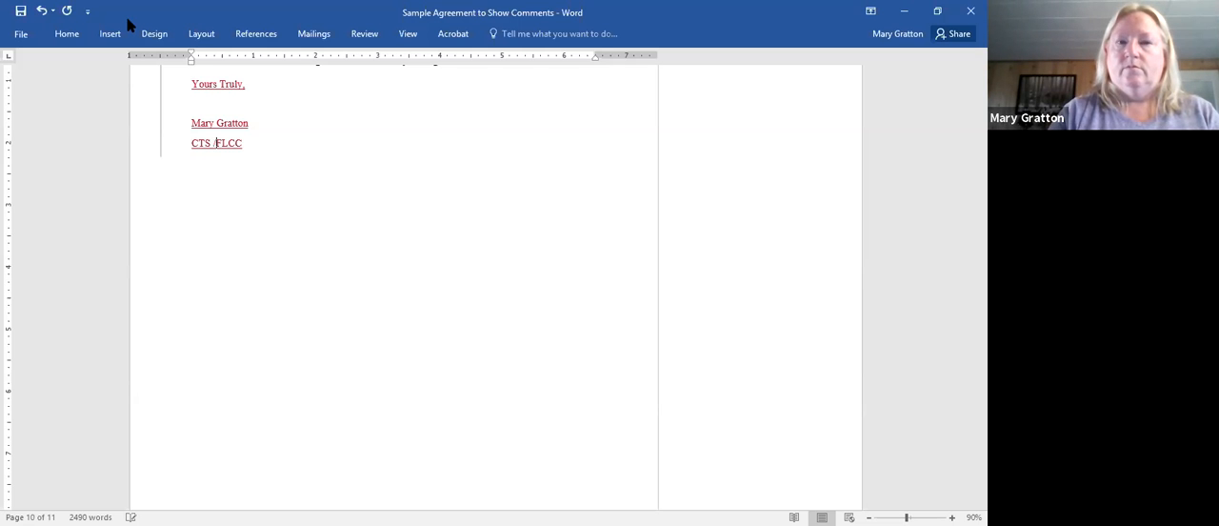
pyautogui.press('Return')
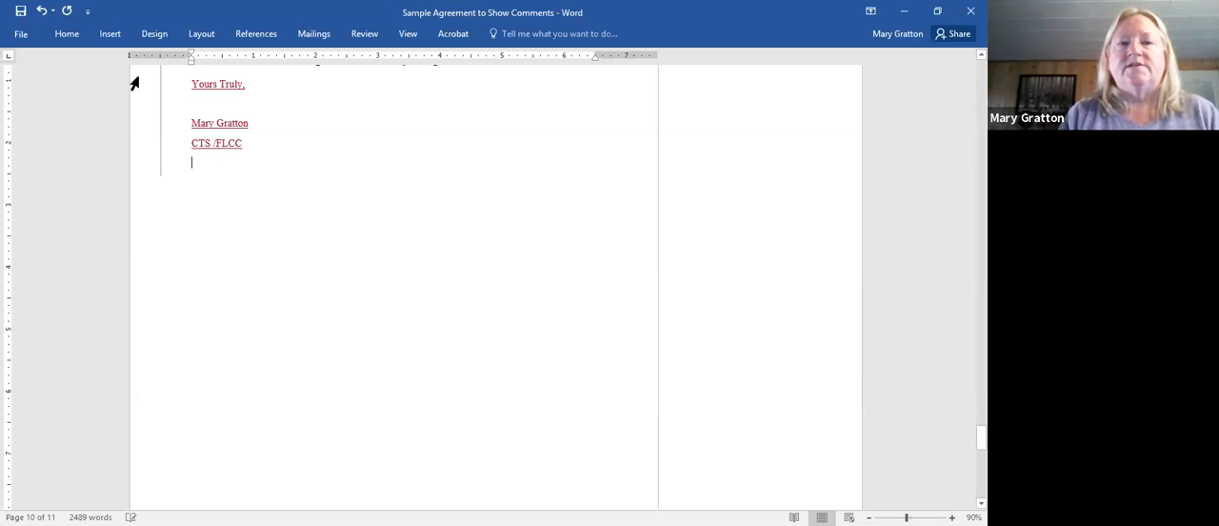
# - Select the closing block below Schedule B, then reject all changes in the document and stop tracking
pyautogui.moveTo(163, 84); pyautogui.dragTo(174, 171)
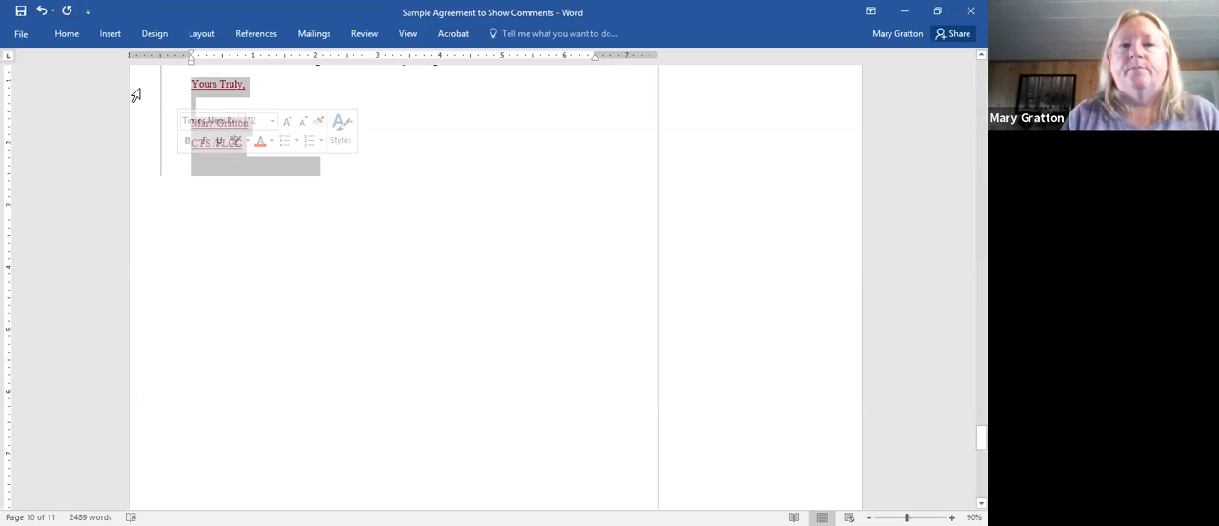
pyautogui.click(361, 35)
pyautogui.click(482, 86)
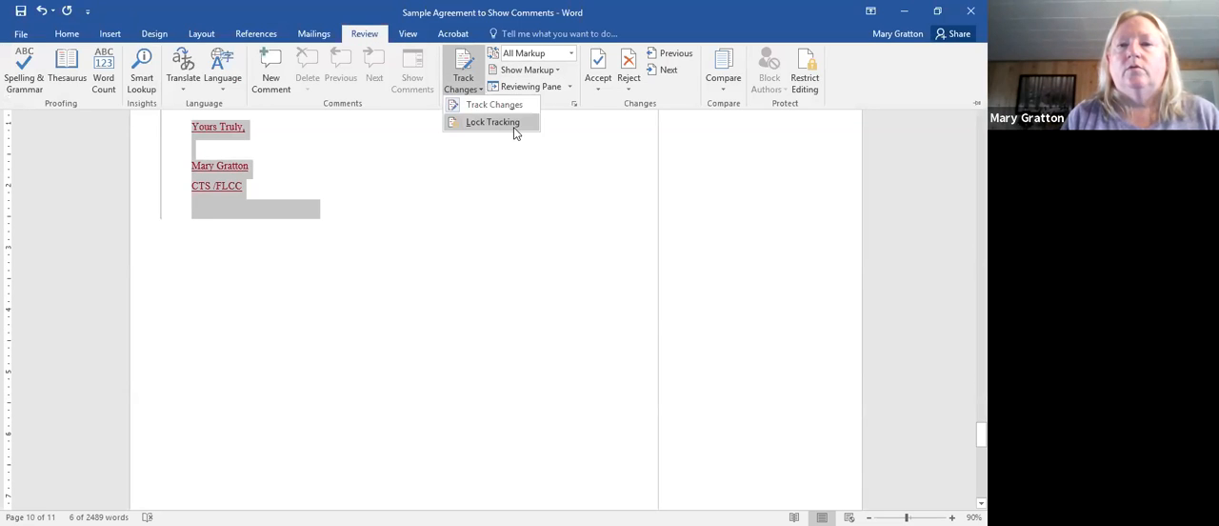
pyautogui.click(635, 83)
pyautogui.click(628, 87)
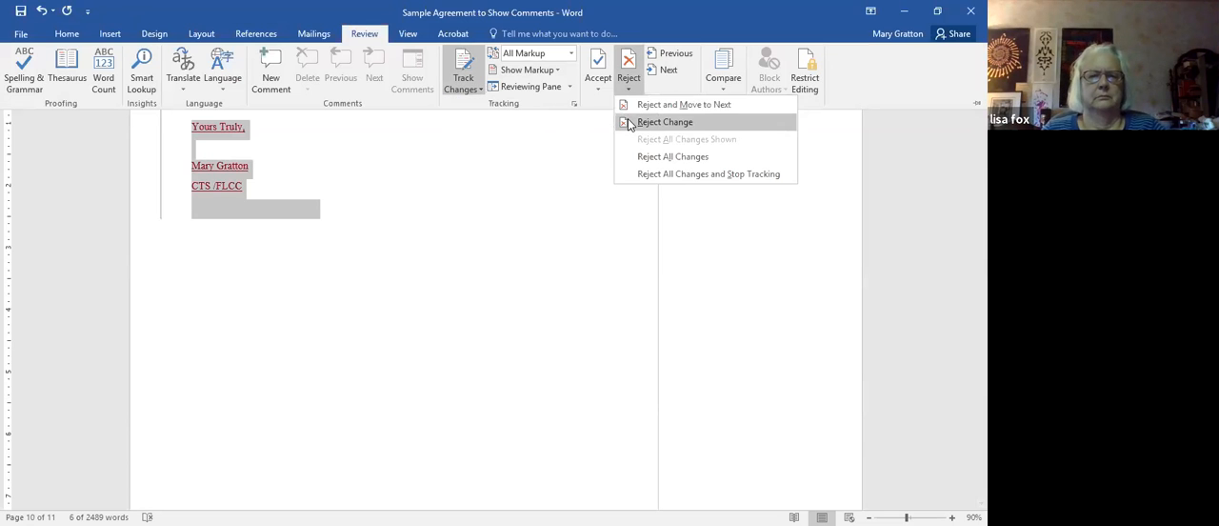
pyautogui.click(647, 174)
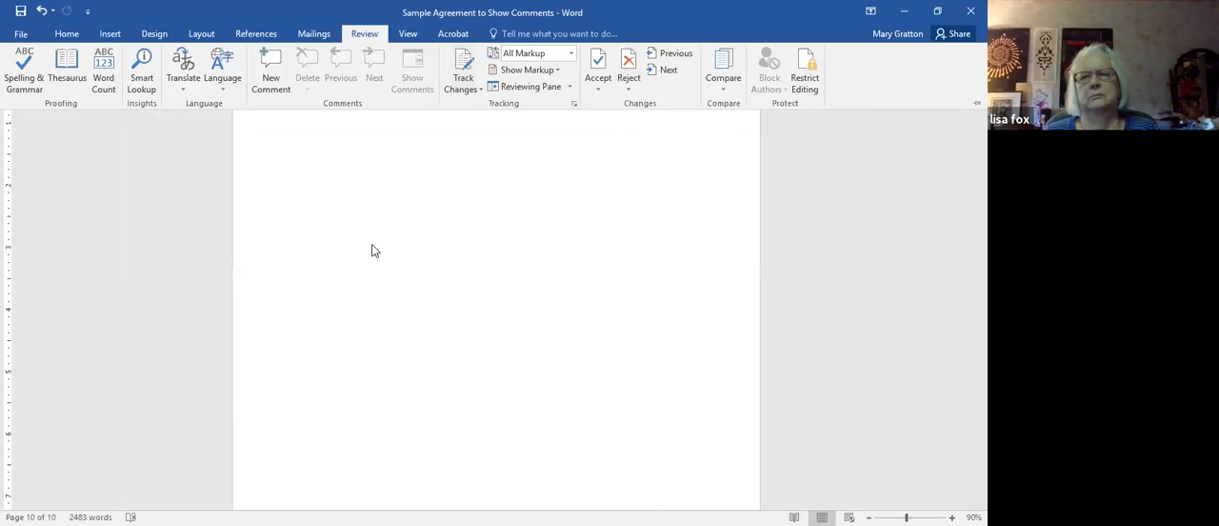
# - Add two blank lines below the Schedule B insurance line, and enter the signer's full name on a left-aligned line
pyautogui.click(373, 250)
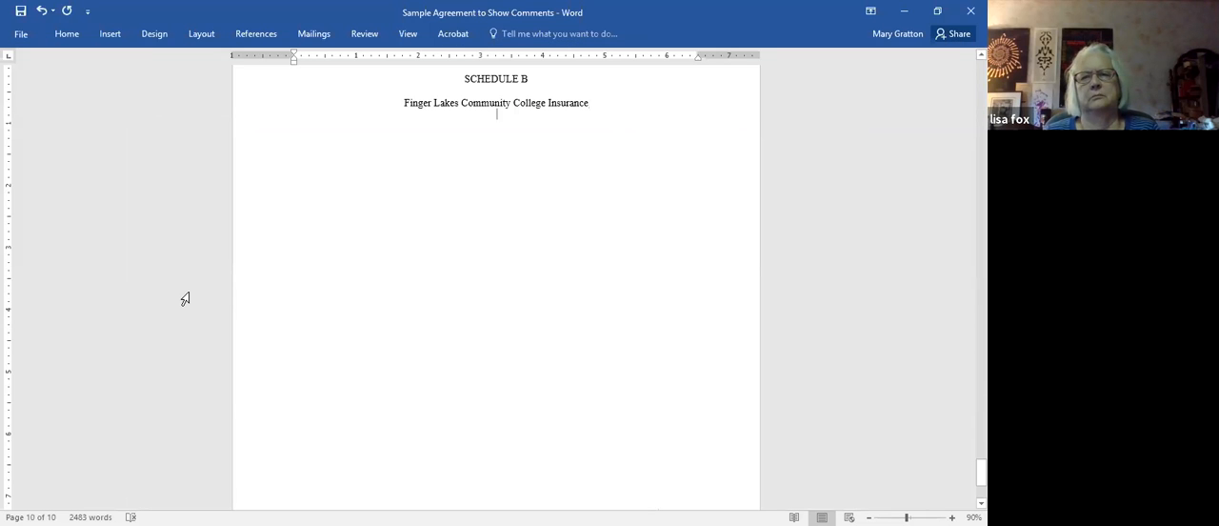
pyautogui.press('Return')
pyautogui.press('Return')
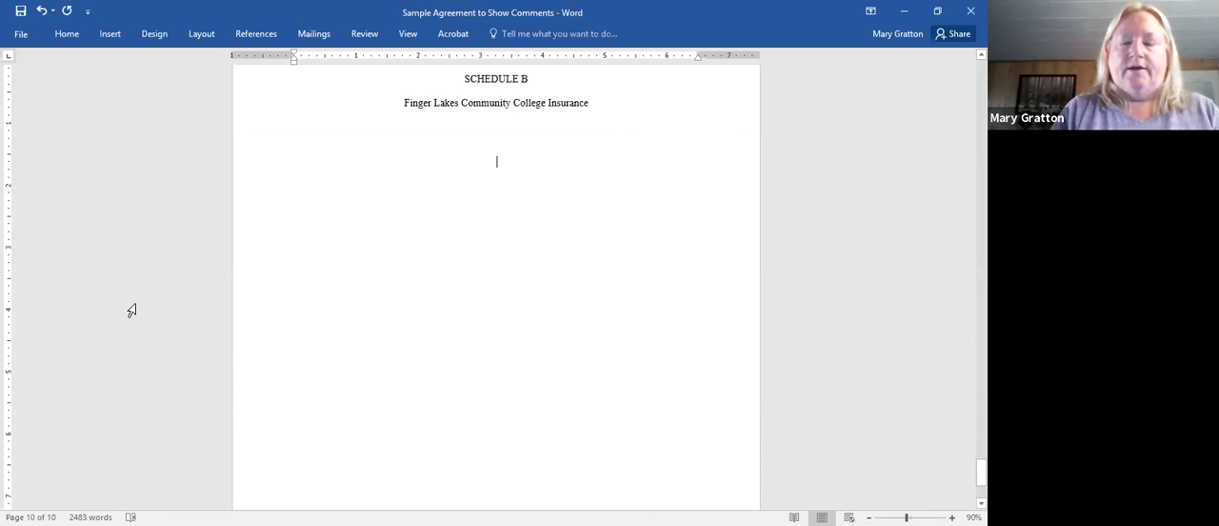
pyautogui.click(65, 34)
pyautogui.click(315, 82)
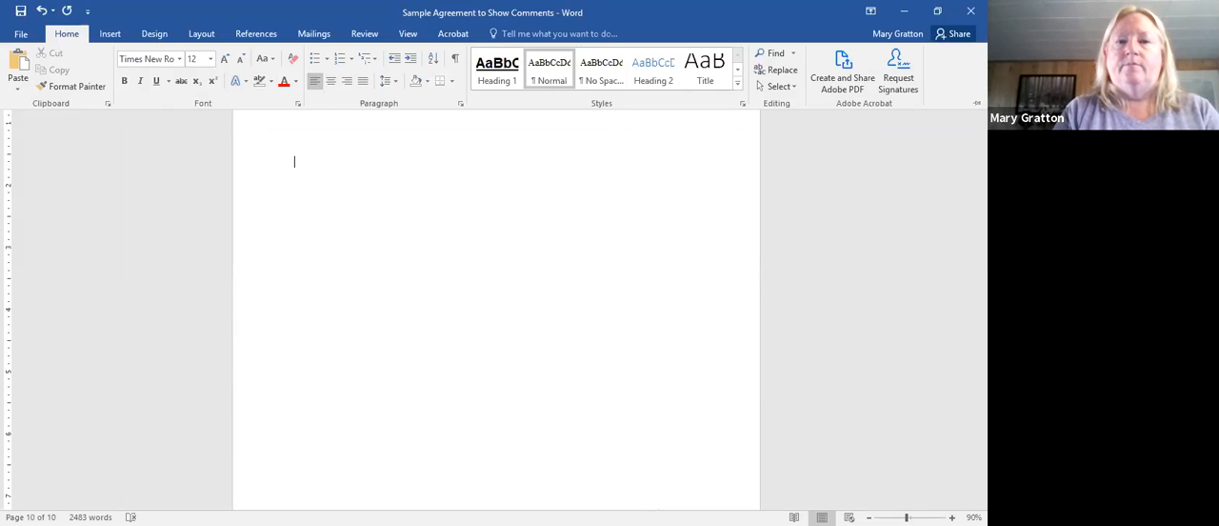
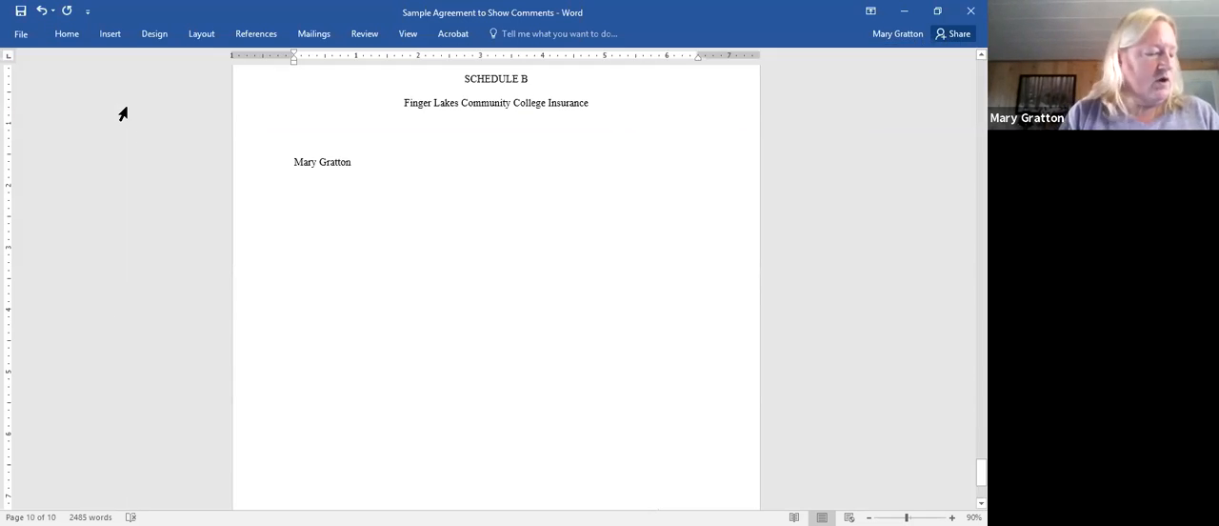
# - Select the name below Schedule B and examine the AutoText and Document Property entries available in Quick Parts
pyautogui.moveTo(294, 162); pyautogui.dragTo(376, 167)
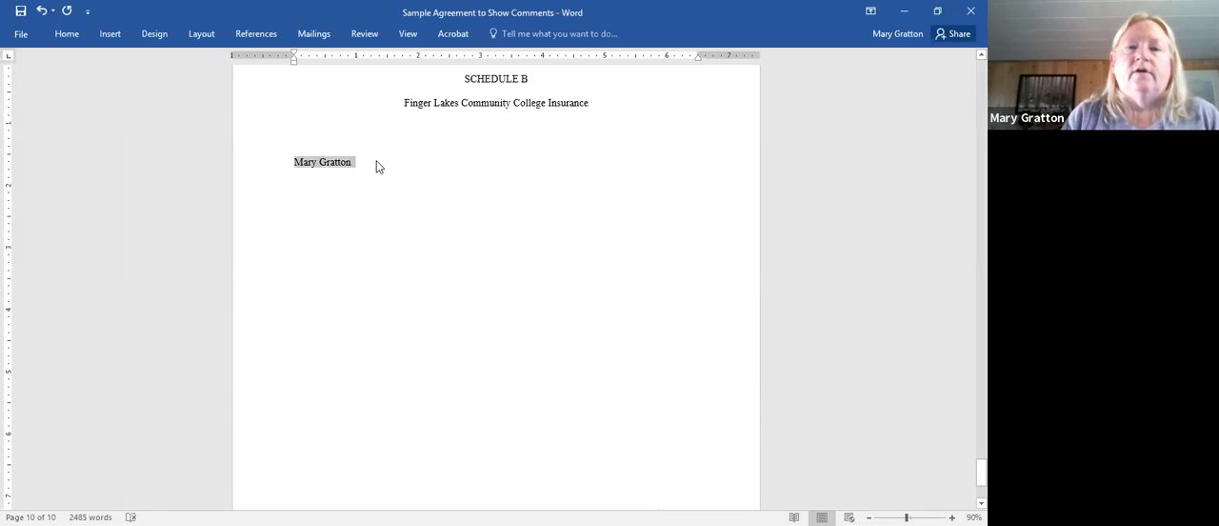
pyautogui.click(66, 34)
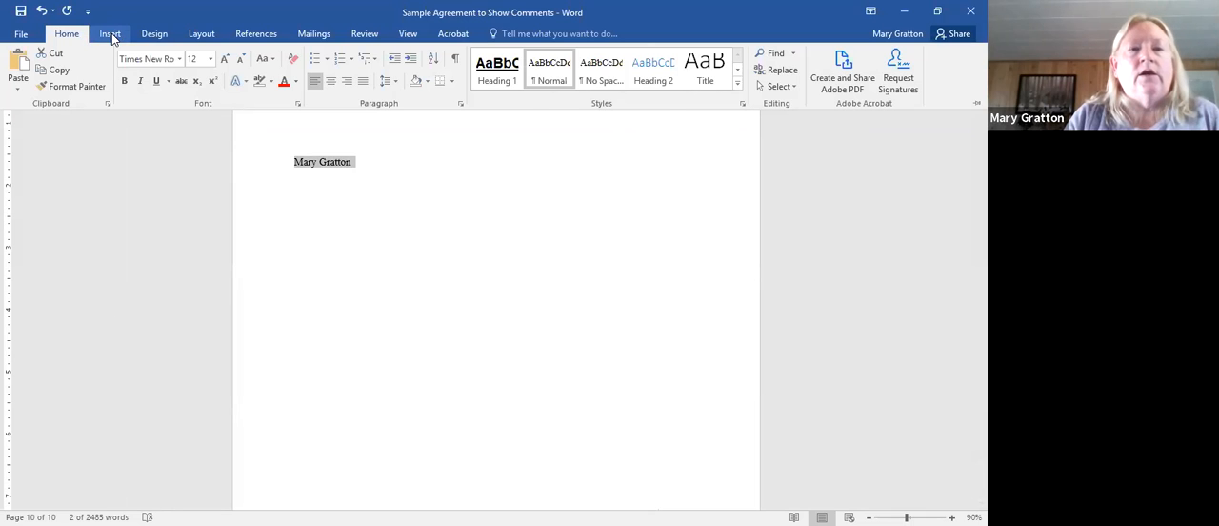
pyautogui.click(111, 35)
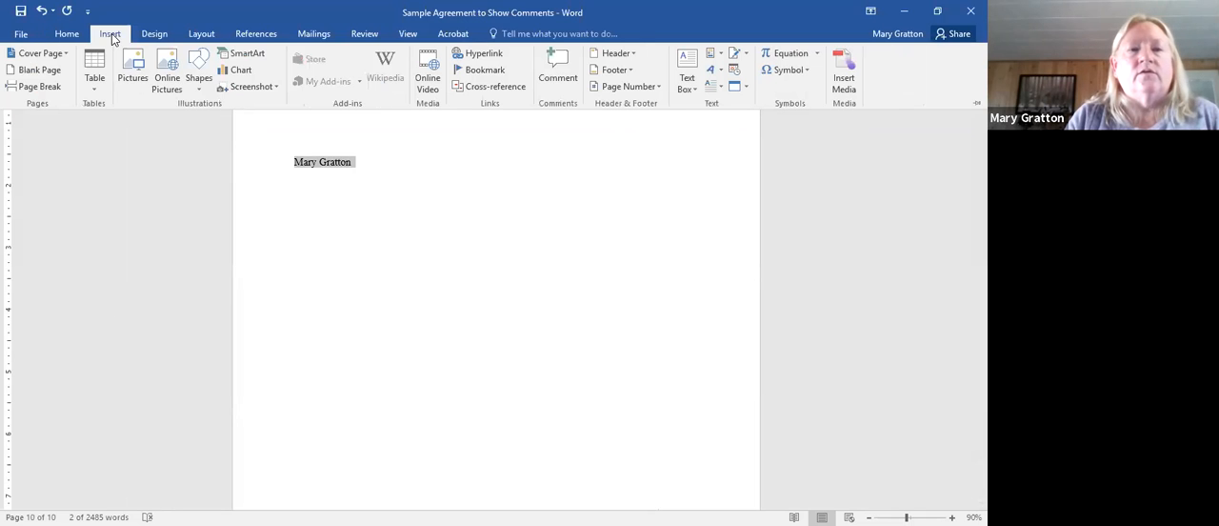
pyautogui.click(719, 56)
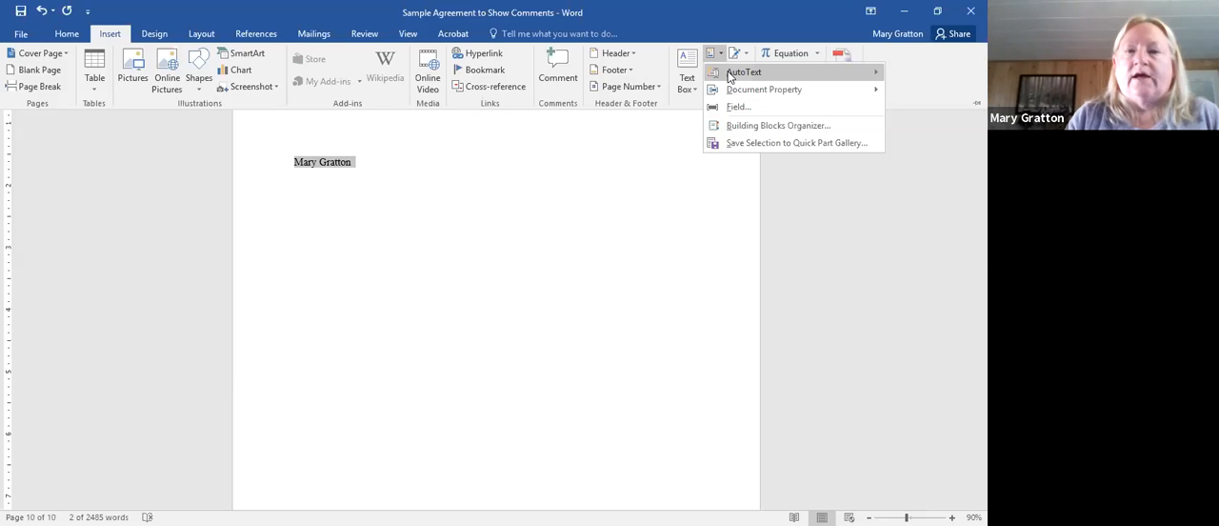
pyautogui.moveTo(730, 76)
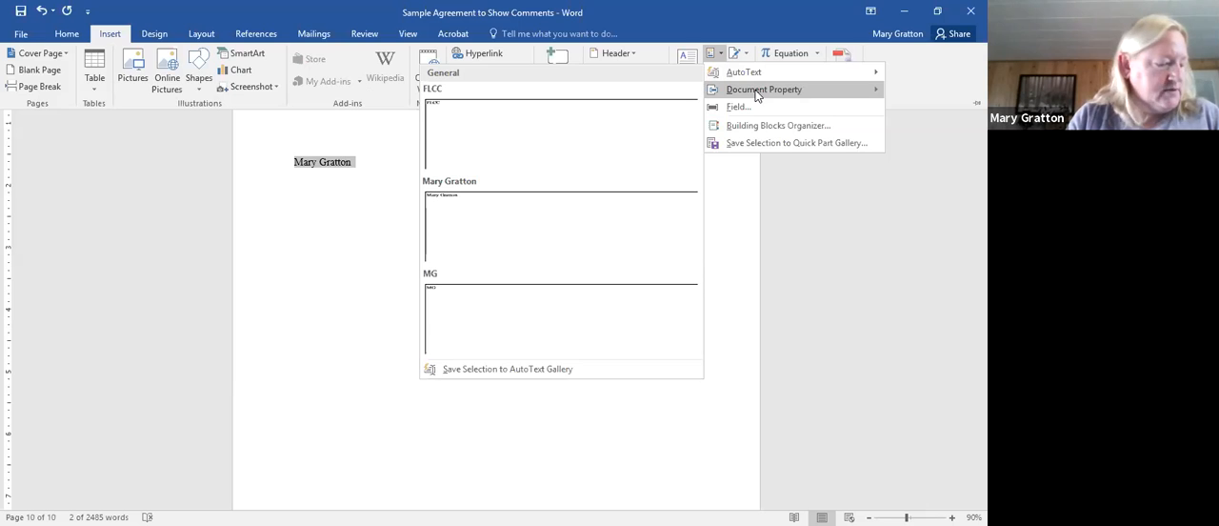
pyautogui.moveTo(757, 96)
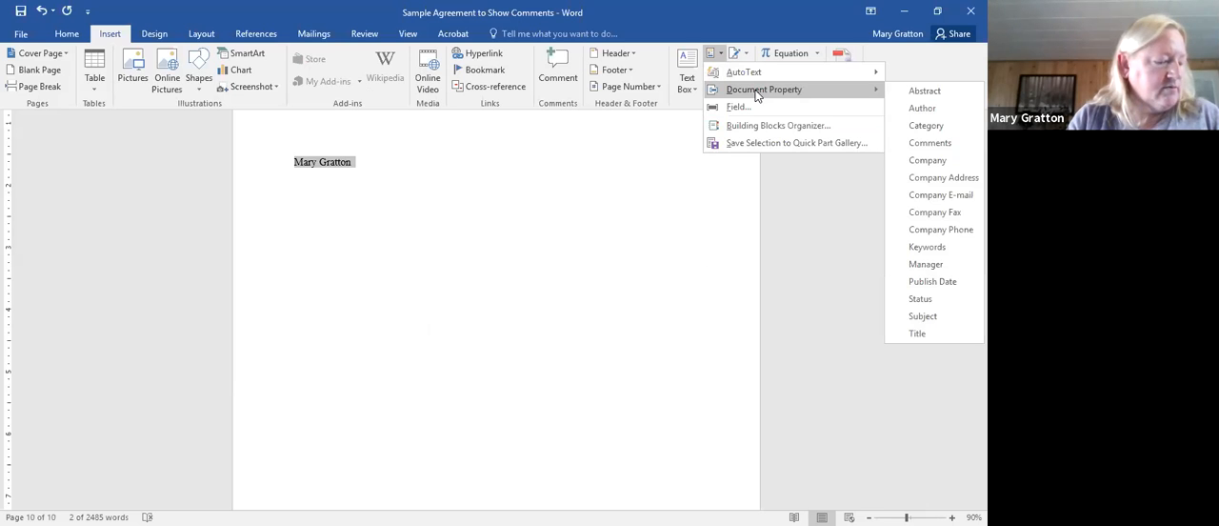
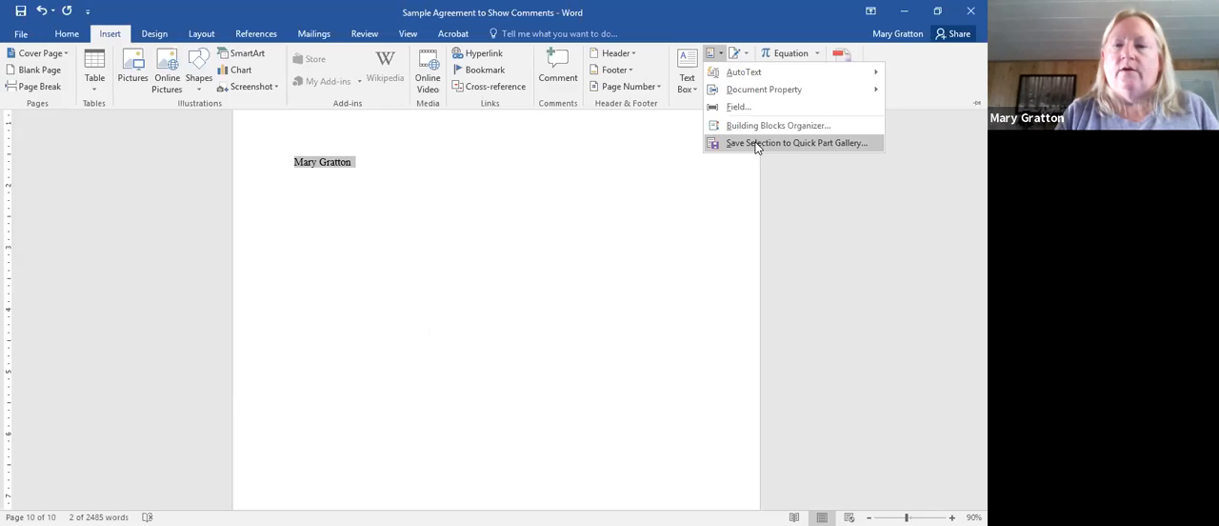
# - Save the selected full name to the Quick Parts gallery in the General category, with Insert content only
pyautogui.click(757, 144)
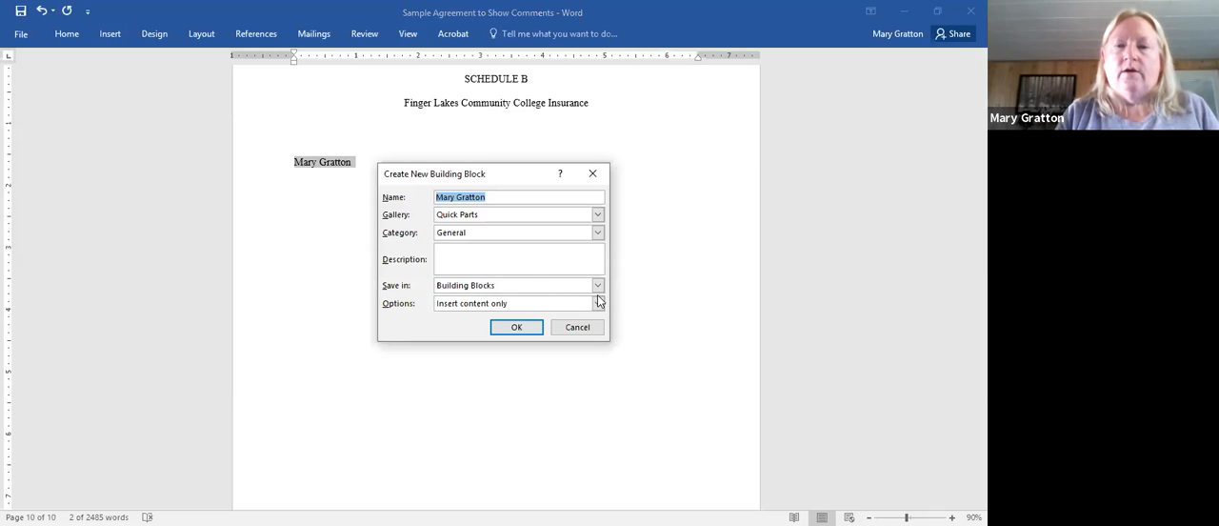
pyautogui.click(511, 327)
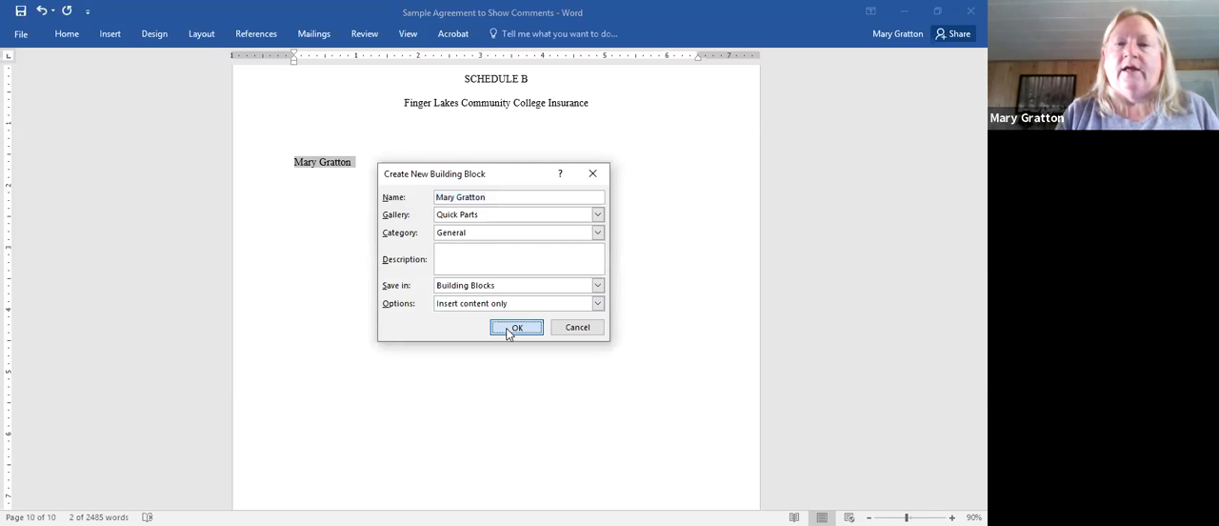
pyautogui.click(472, 200)
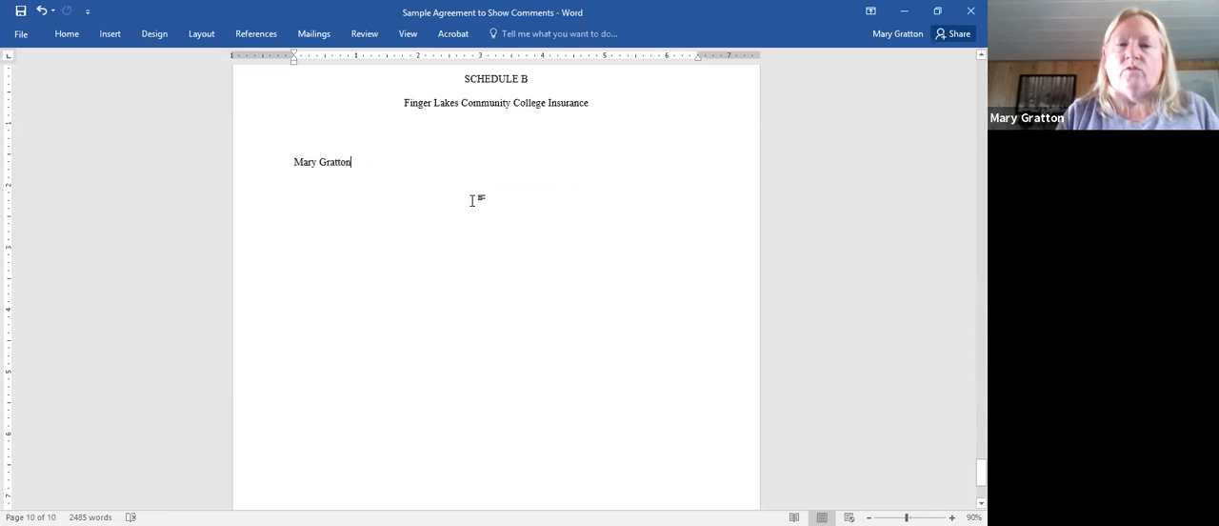
# - Start a new line two paragraphs below the name and insert the saved full-name AutoText entry there
pyautogui.press('Return')
pyautogui.press('Return')
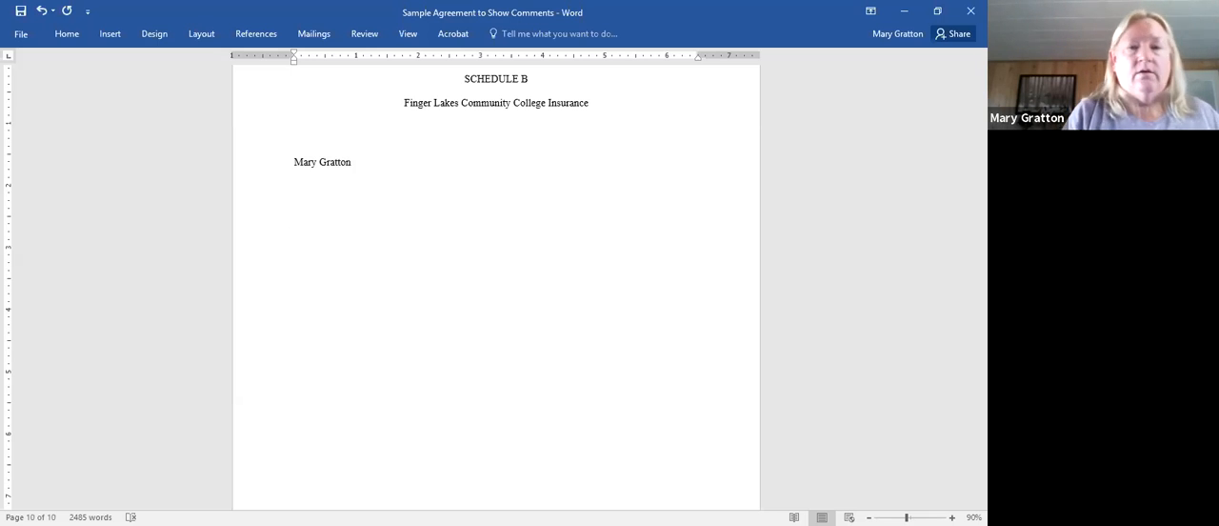
pyautogui.click(108, 35)
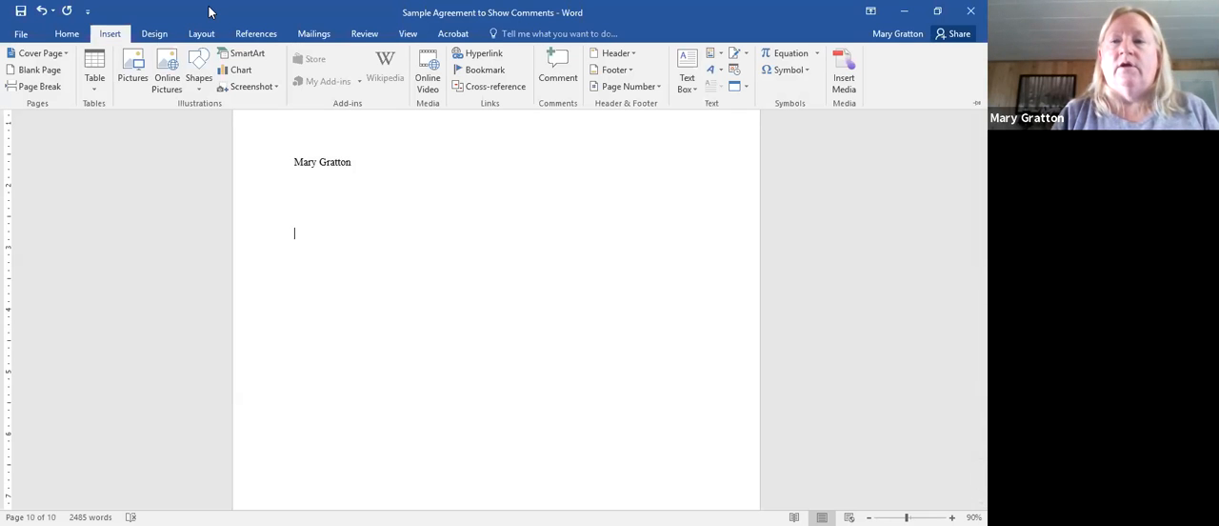
pyautogui.click(711, 53)
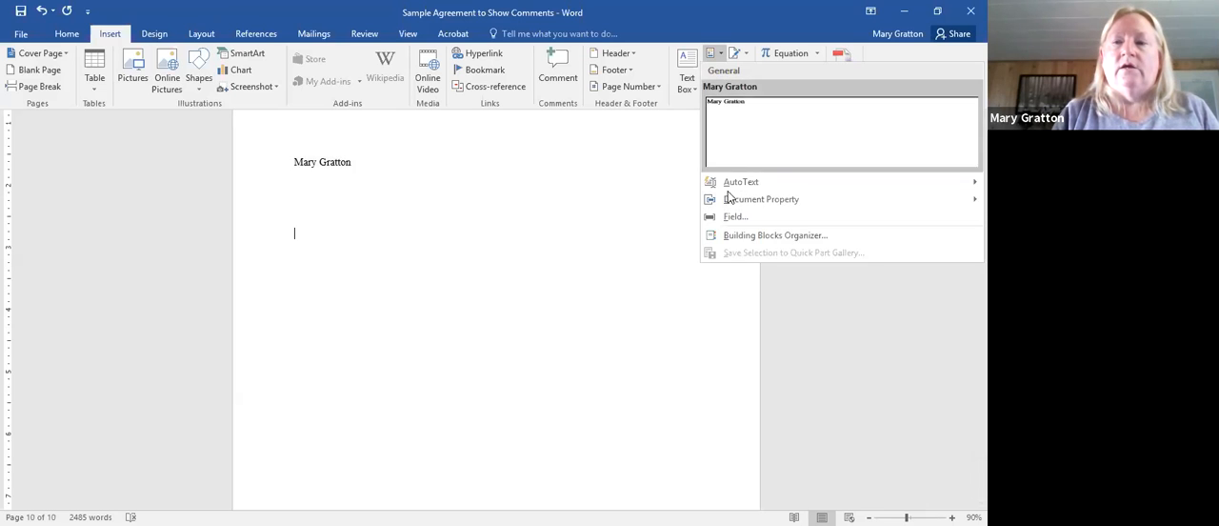
pyautogui.moveTo(730, 186)
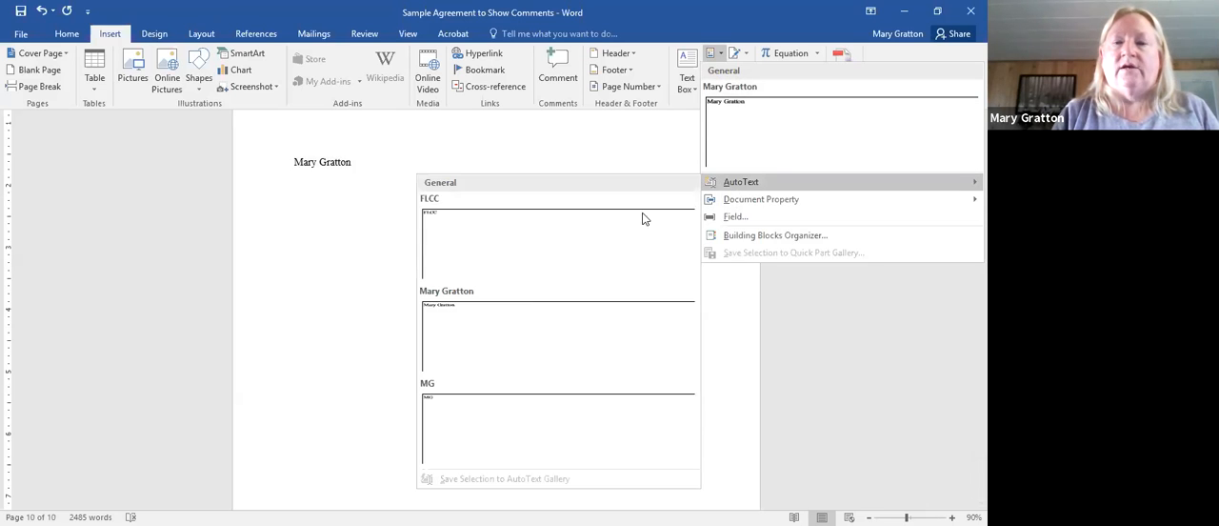
pyautogui.click(518, 302)
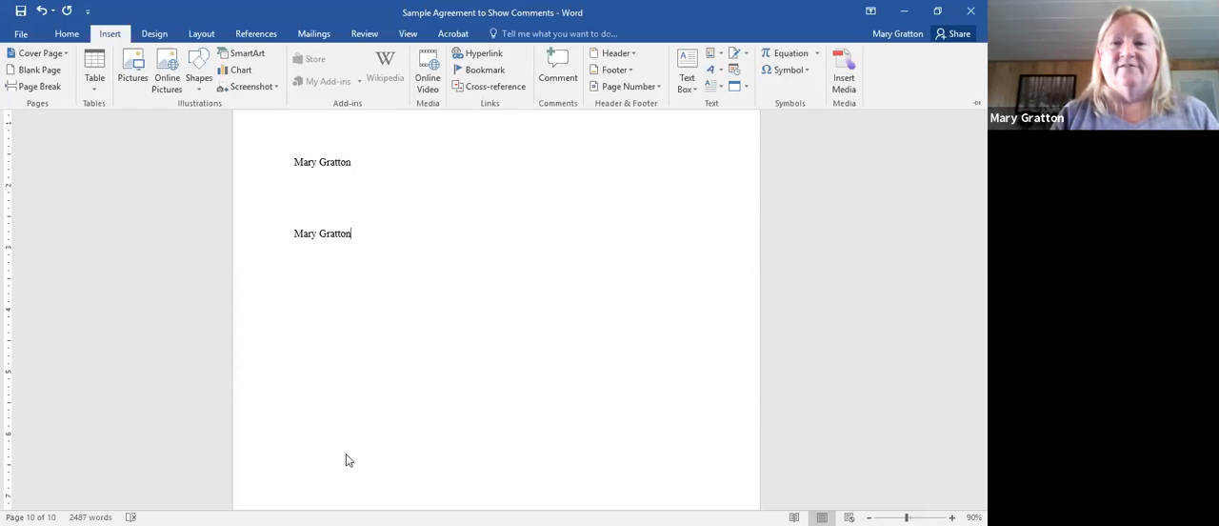
# - Collapse the ribbon and close the Sample Agreement to Show Comments document
pyautogui.hotkey('ctrl', 'F1')
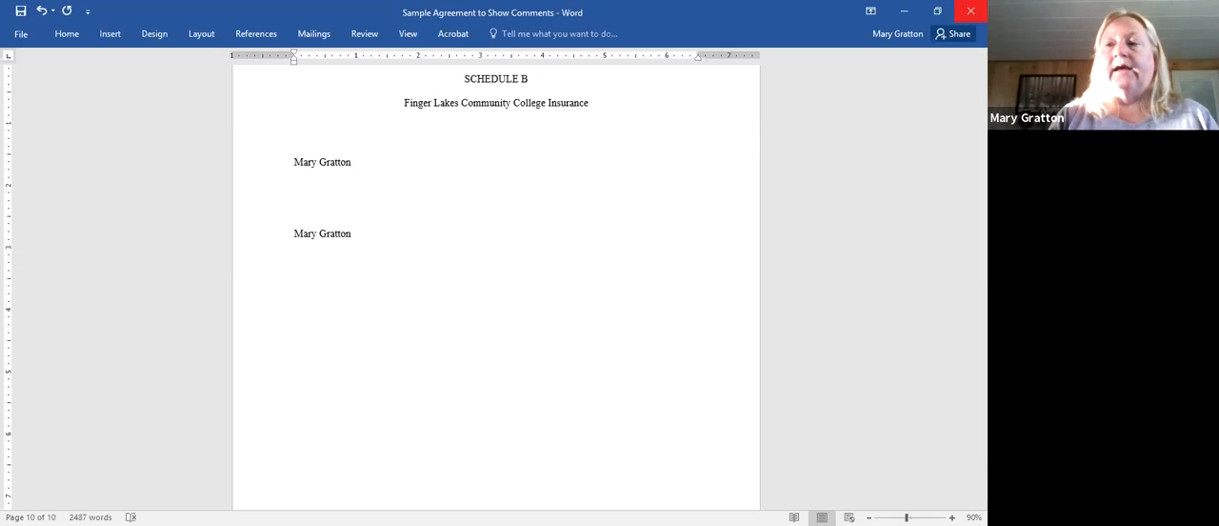
pyautogui.click(970, 11)
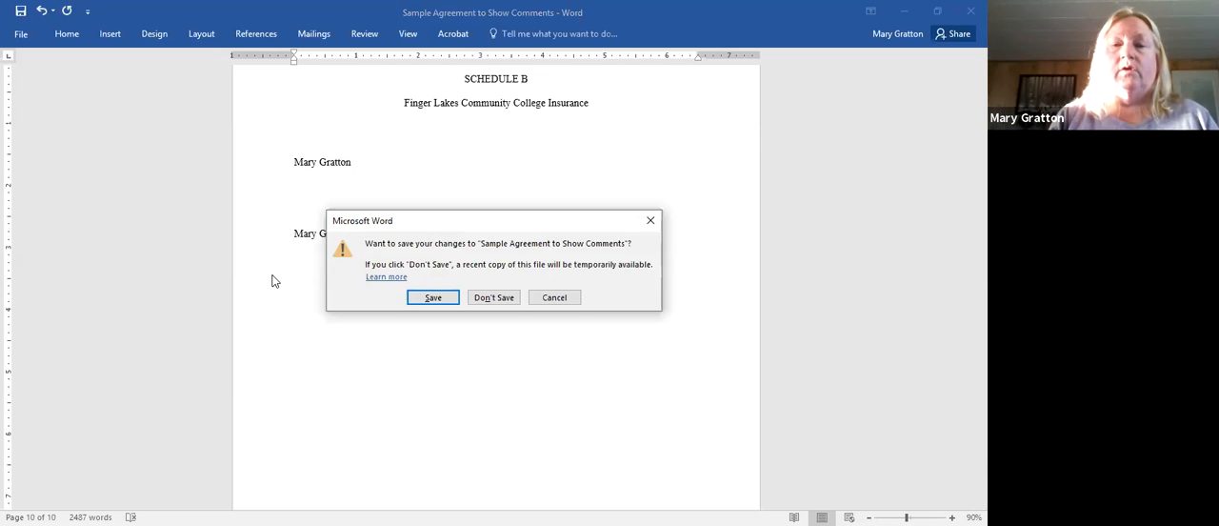
pyautogui.moveTo(412, 215); pyautogui.dragTo(213, 156)
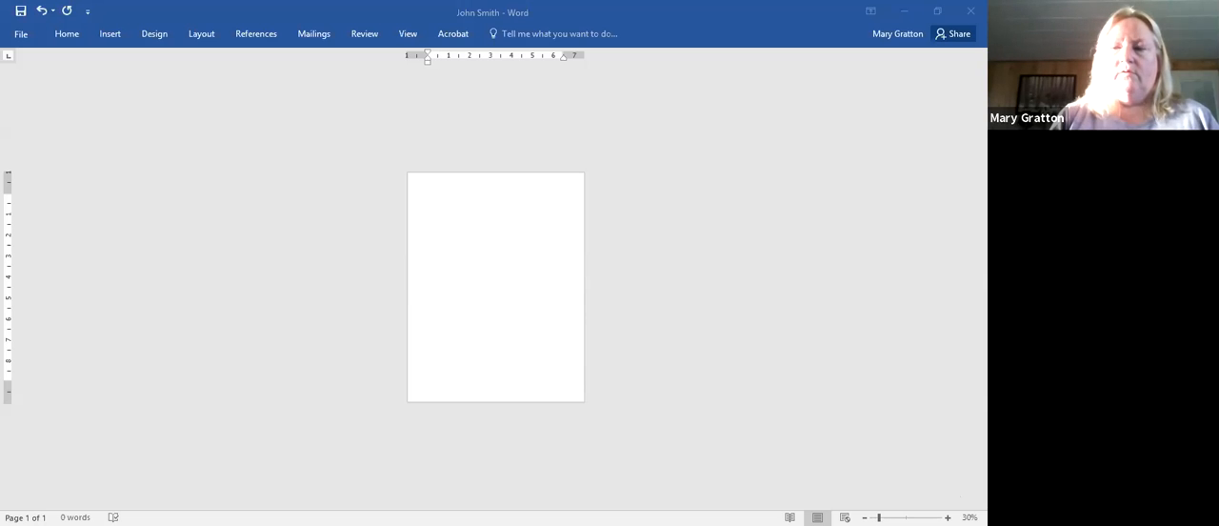
# - Examine the Home and Insert commands and the Shapes gallery in the blank document at 70% zoom
pyautogui.click(948, 518)
pyautogui.click(947, 518)
pyautogui.click(948, 518)
pyautogui.click(948, 518)
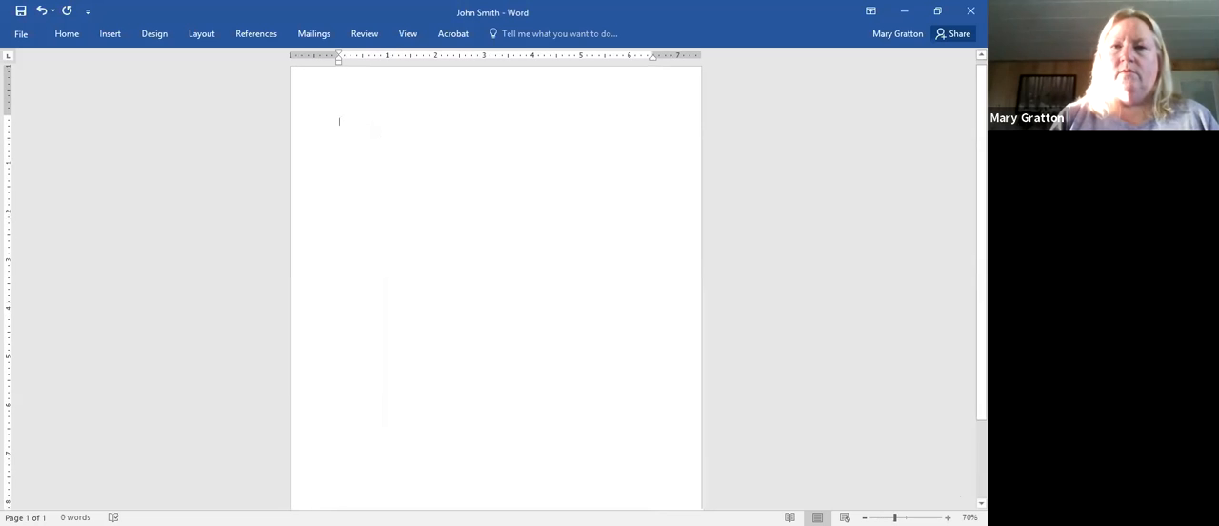
pyautogui.press('Return')
pyautogui.press('Return')
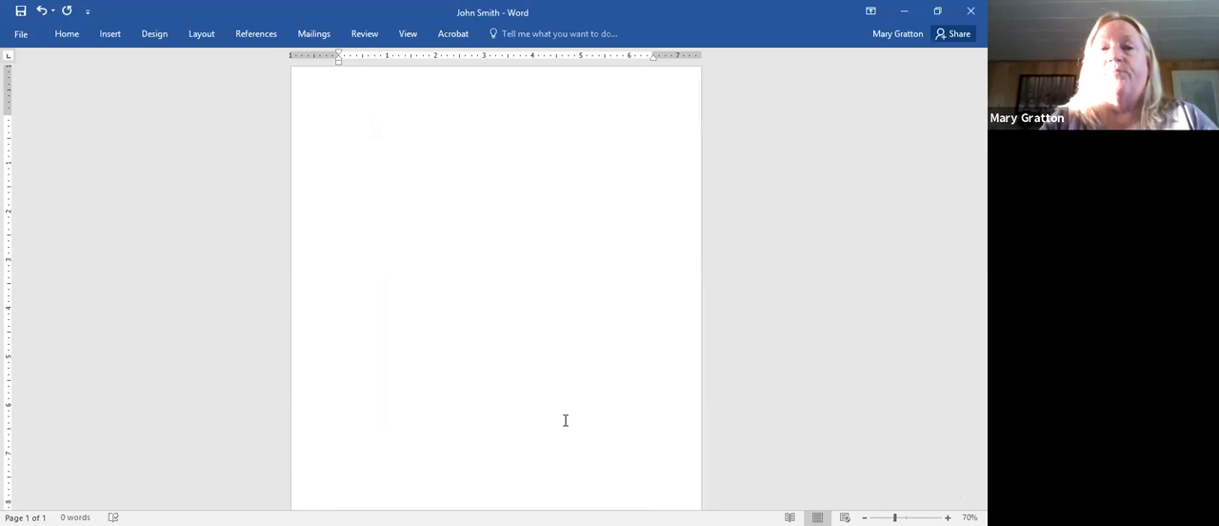
pyautogui.click(121, 42)
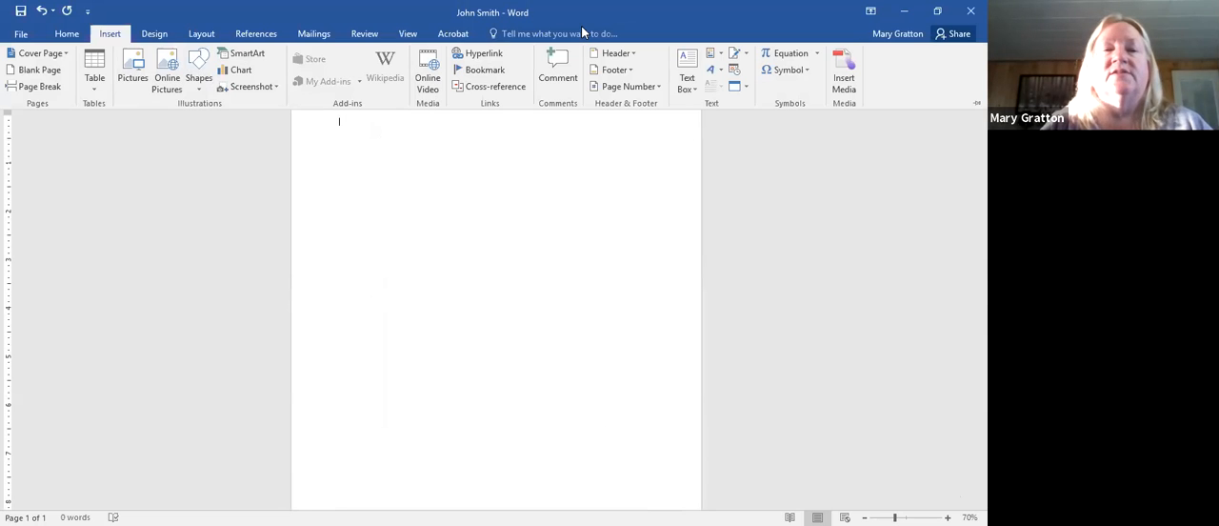
pyautogui.doubleClick(63, 38)
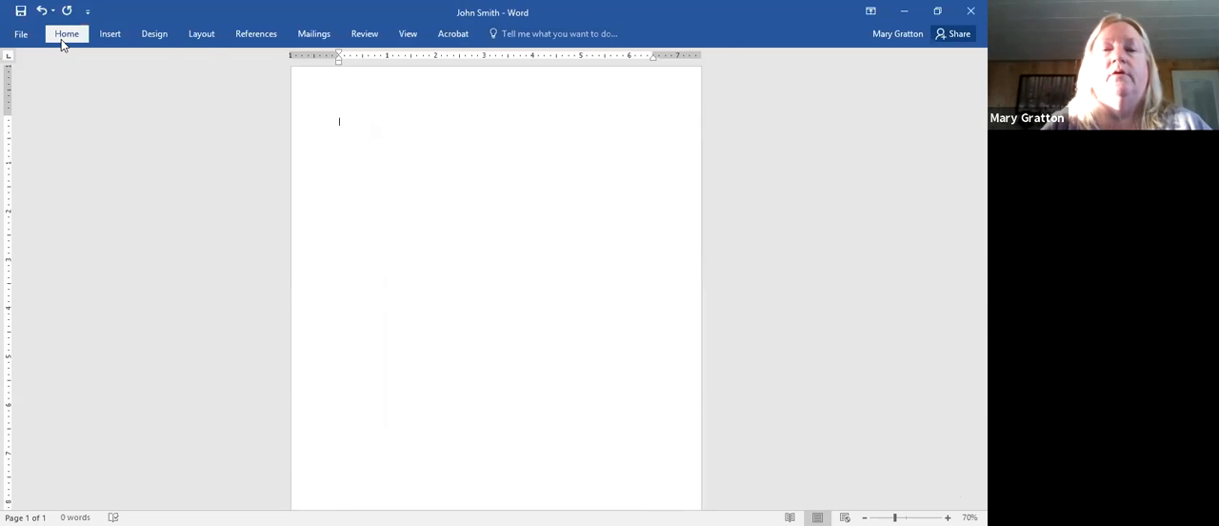
pyautogui.click(64, 36)
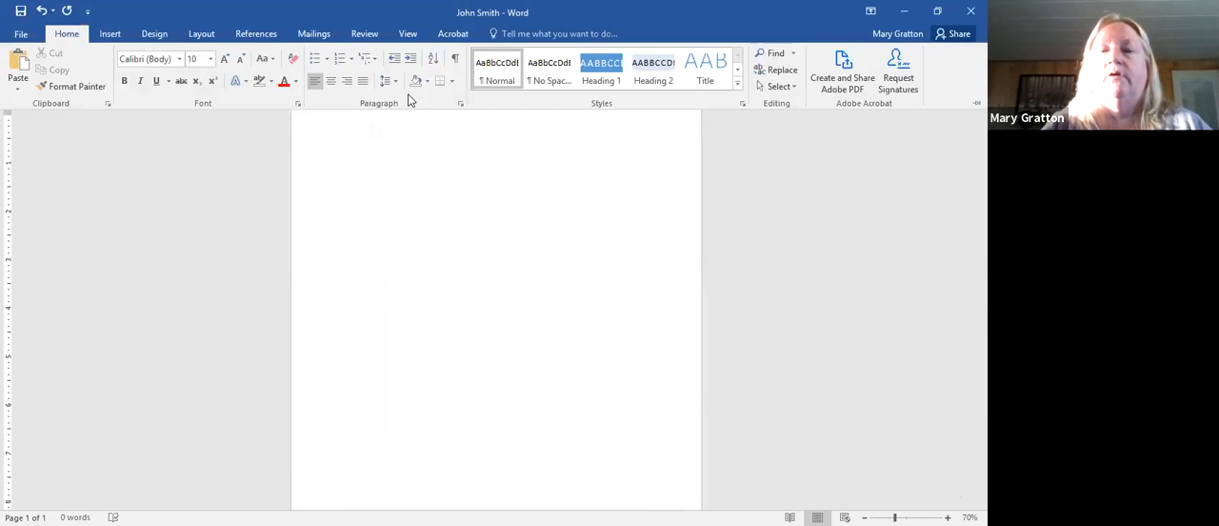
pyautogui.click(113, 36)
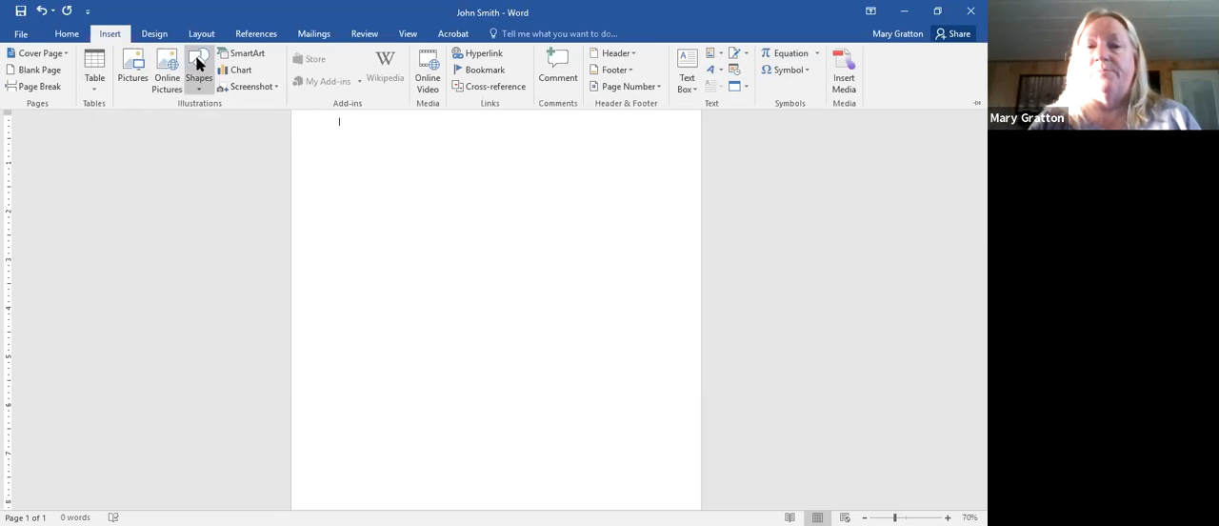
pyautogui.click(203, 94)
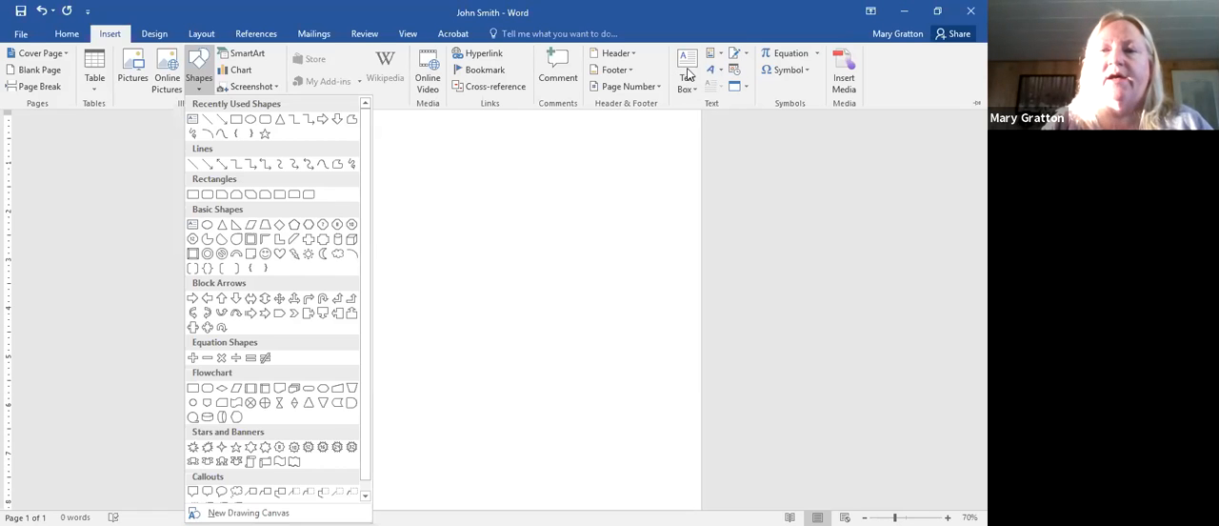
pyautogui.click(748, 81)
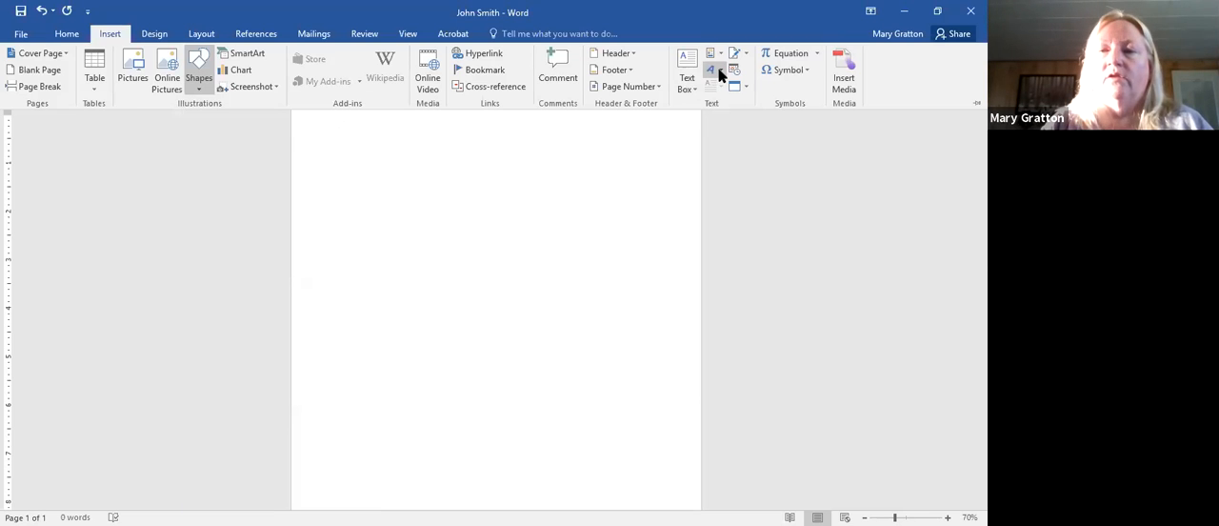
# - Insert WordArt in the blue shadowed style from the third row and replace its placeholder text with "Happy Thanksgiving"
pyautogui.click(711, 71)
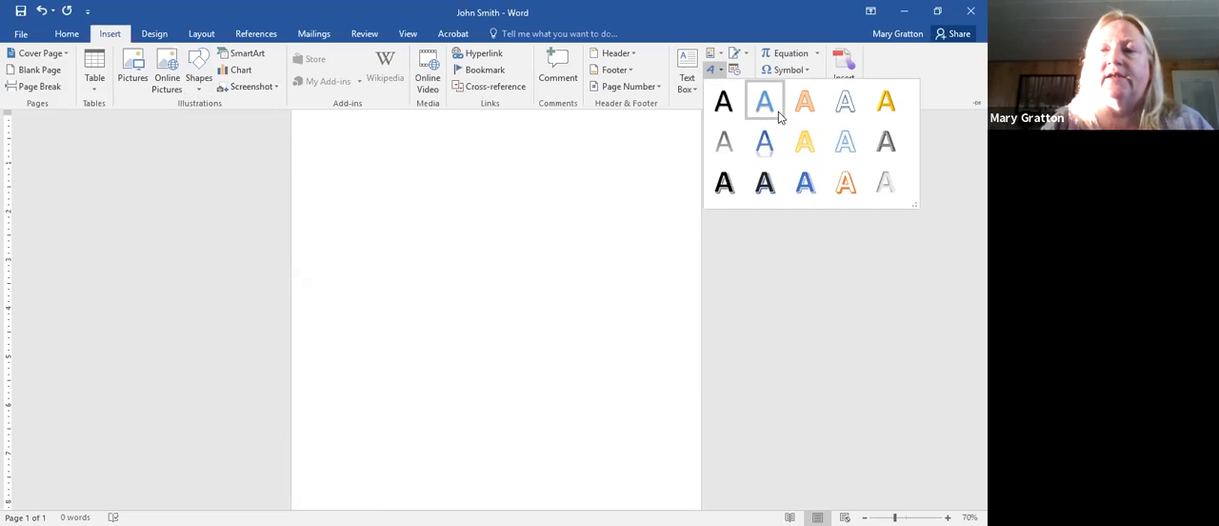
pyautogui.click(805, 184)
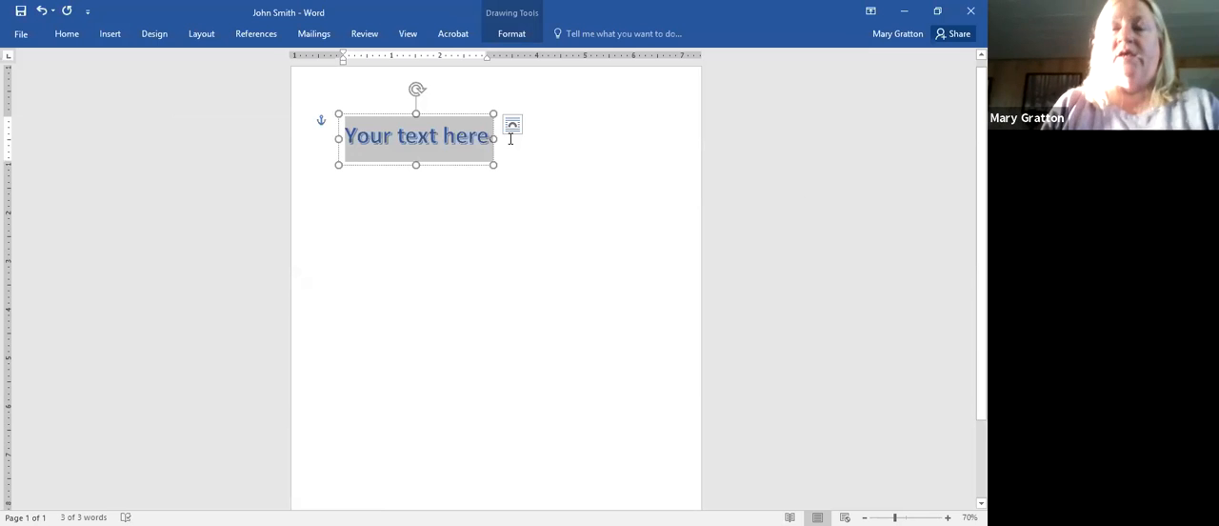
pyautogui.click(382, 141)
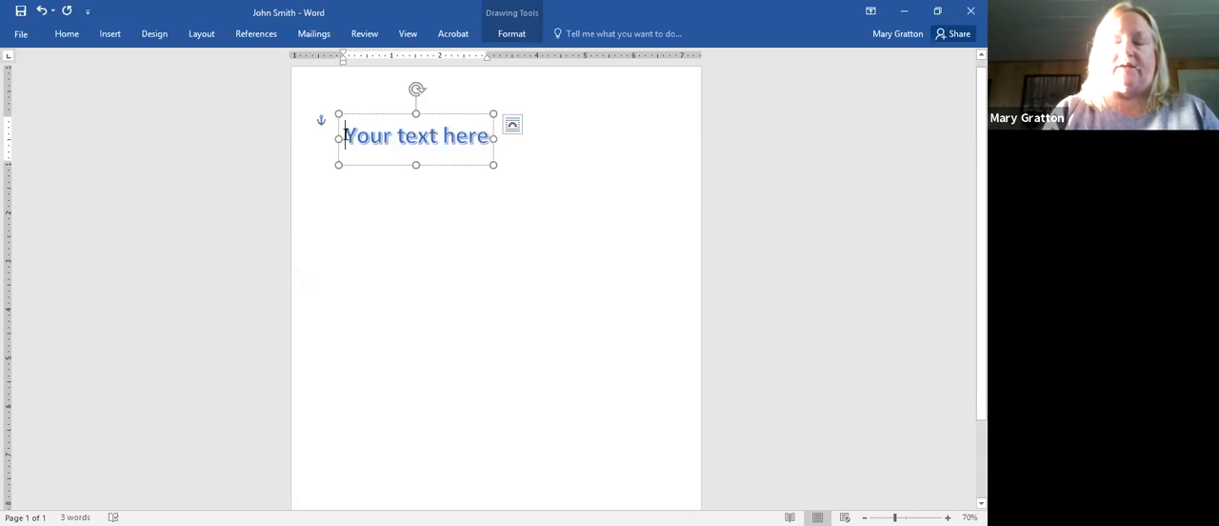
pyautogui.write('Happy Tha')
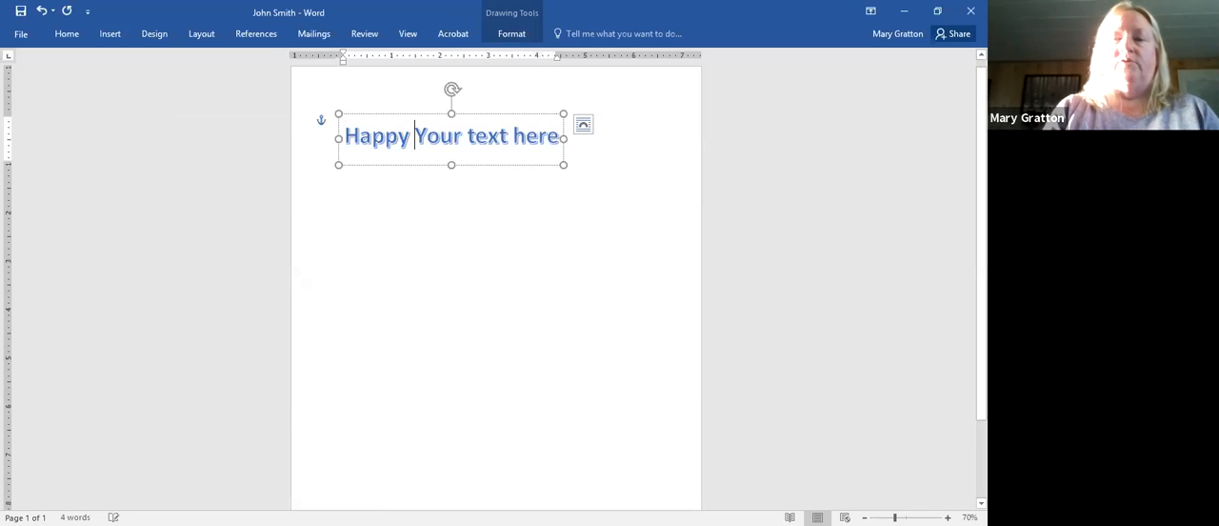
pyautogui.write('nksgiving')
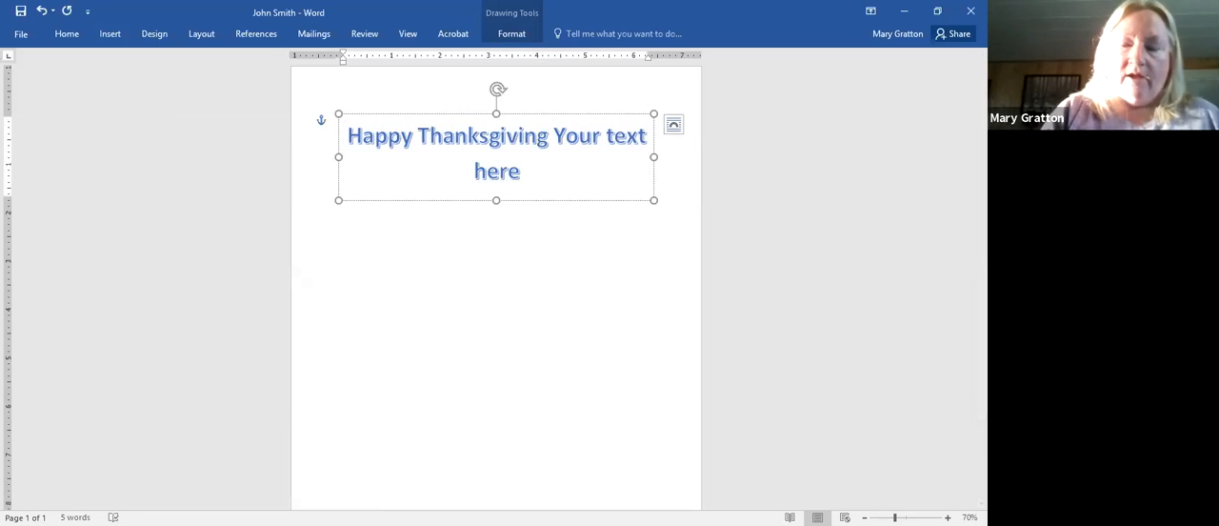
pyautogui.press('Delete')
pyautogui.press('Delete')
pyautogui.press('Delete')
pyautogui.press('Delete')
pyautogui.press('Delete')
pyautogui.press('Delete')
pyautogui.press('Delete')
pyautogui.press('Delete')
pyautogui.press('Delete')
pyautogui.press('Delete')
pyautogui.press('Delete')
pyautogui.press('Delete')
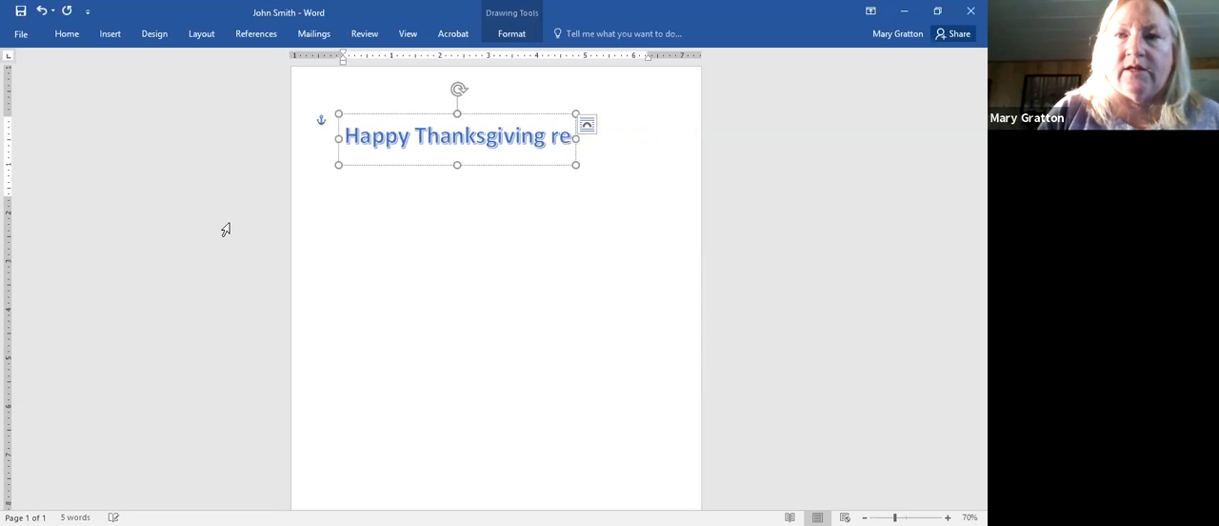
pyautogui.press('Delete')
pyautogui.press('Delete')
pyautogui.press('BackSpace')
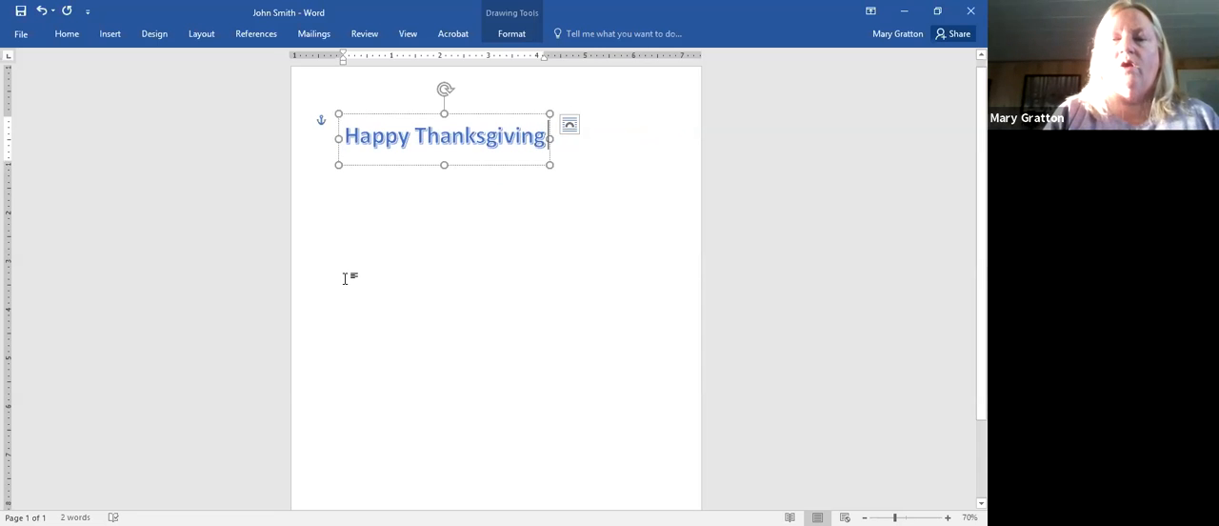
# - Enlarge the "Happy Thanksgiving" WordArt box to about 7 inches wide and 2 inches tall
pyautogui.click(344, 278)
pyautogui.click(467, 136)
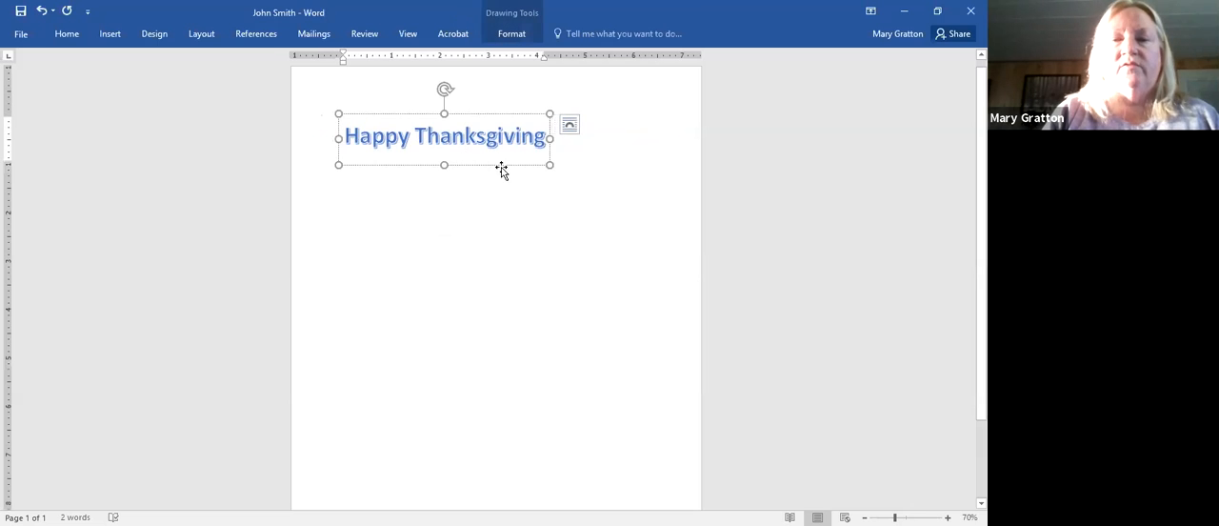
pyautogui.moveTo(549, 165); pyautogui.dragTo(656, 209)
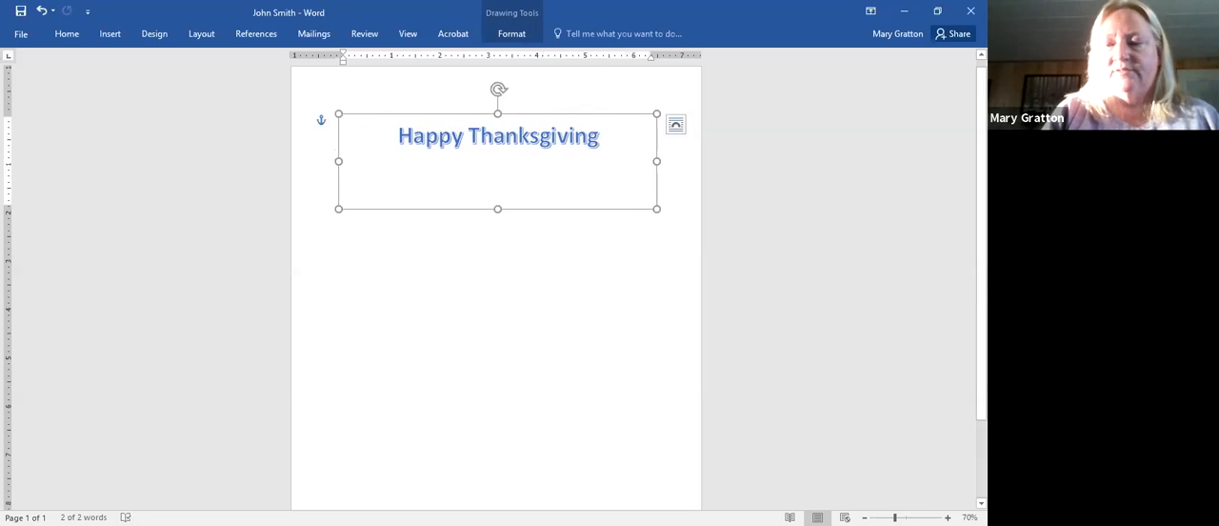
pyautogui.scroll(3, 678, 319)
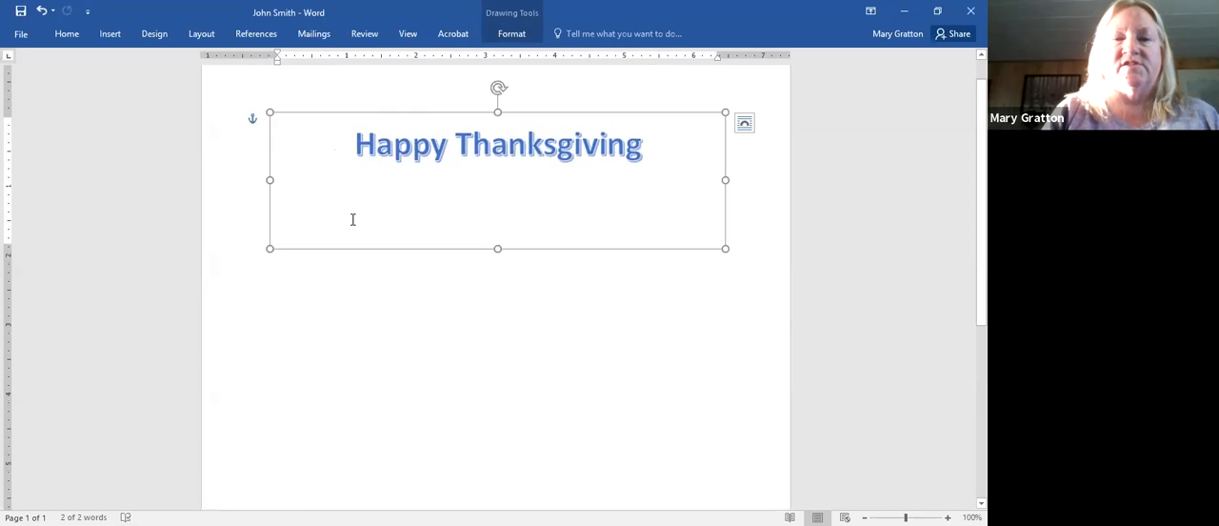
pyautogui.moveTo(269, 180); pyautogui.dragTo(237, 180)
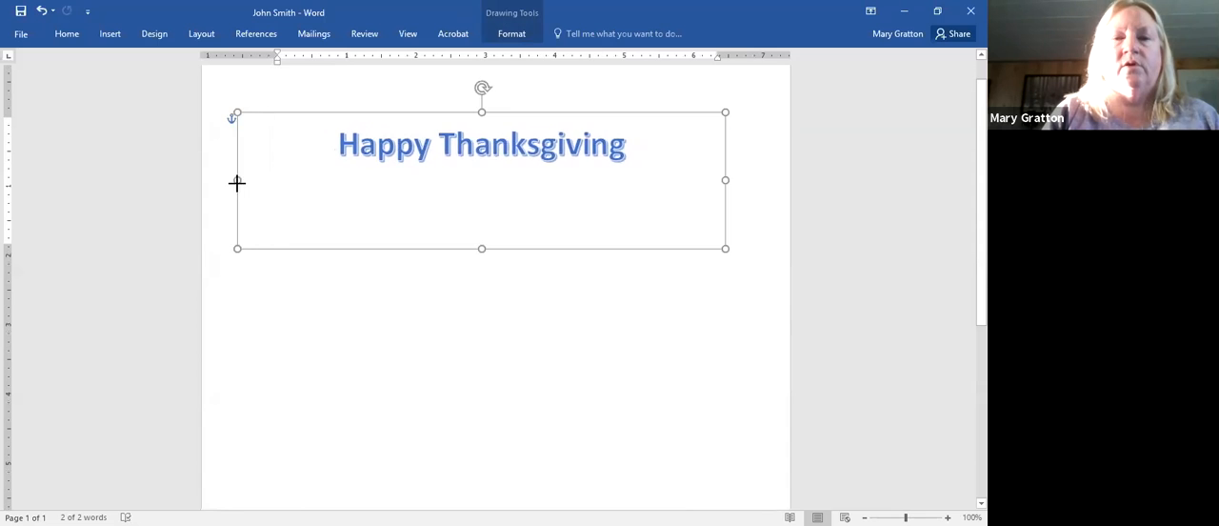
# - Try to lower the "Happy Thanksgiving" text within its box by adding an empty line above it
pyautogui.click(341, 137)
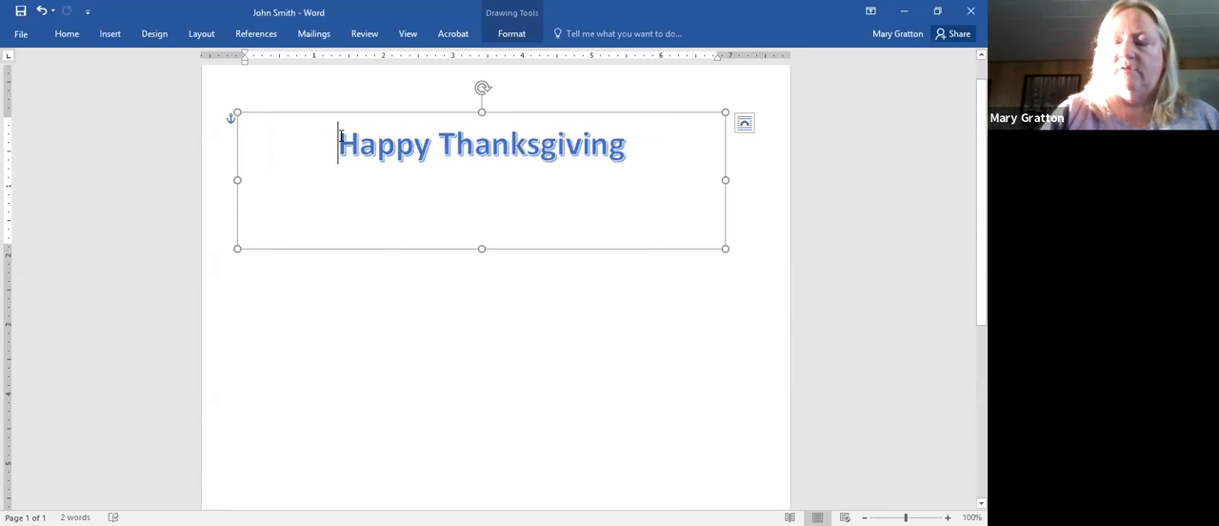
pyautogui.press('Return')
pyautogui.click(482, 143)
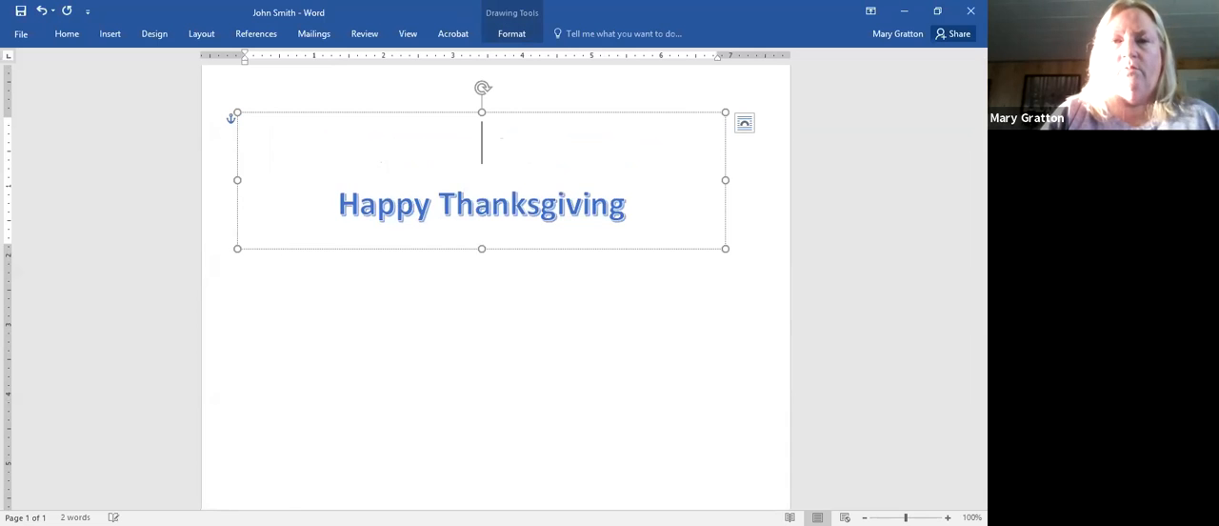
pyautogui.click(341, 136)
pyautogui.press('BackSpace')
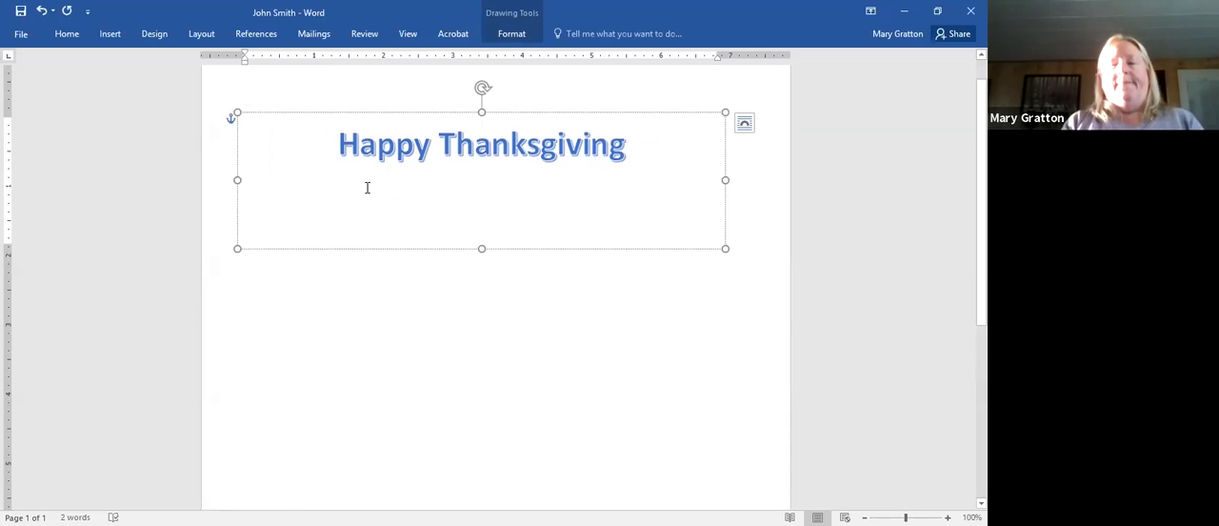
# - Open the font text effects settings for the whole "Happy Thanksgiving" text and move the dialogs apart
pyautogui.click(371, 150)
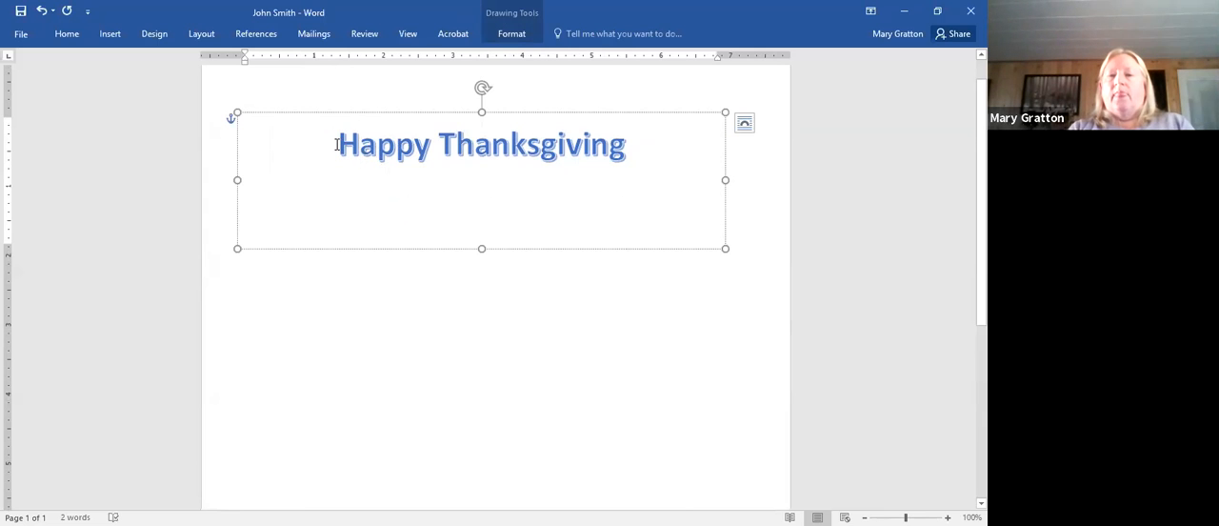
pyautogui.moveTo(335, 144); pyautogui.dragTo(559, 149)
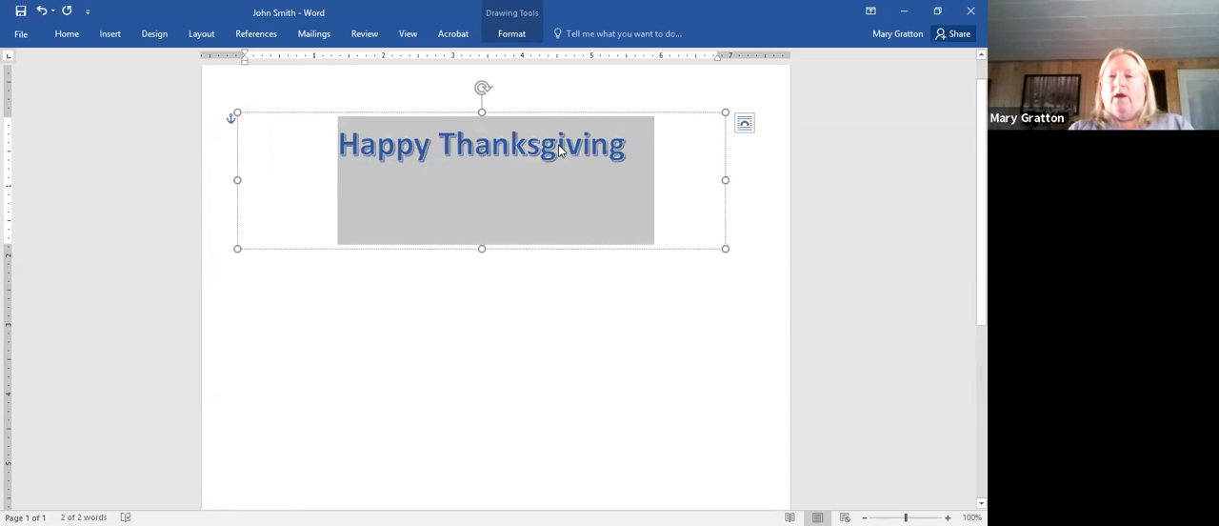
pyautogui.rightClick(559, 150)
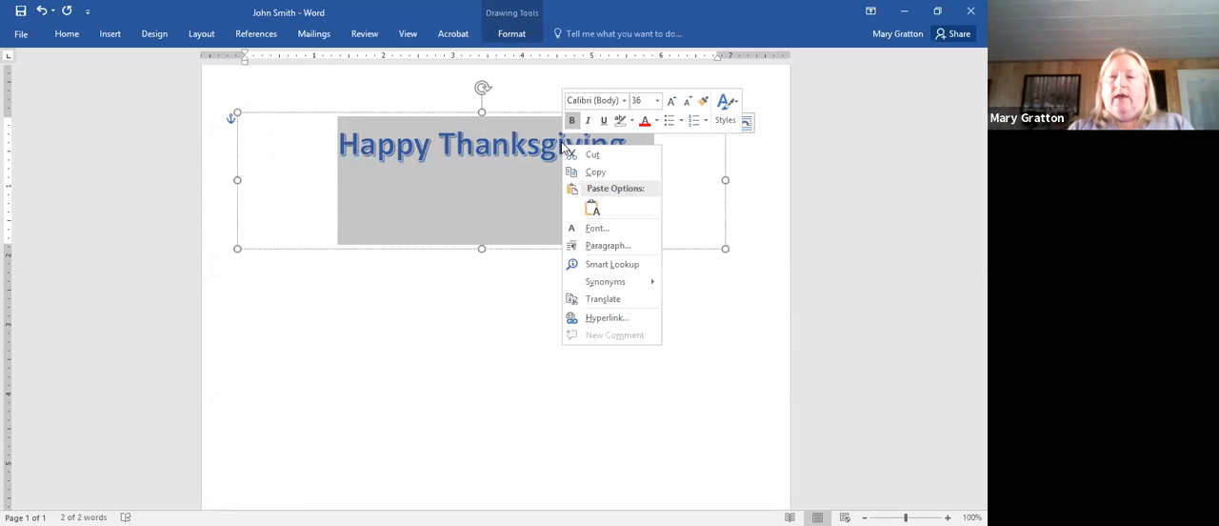
pyautogui.click(624, 227)
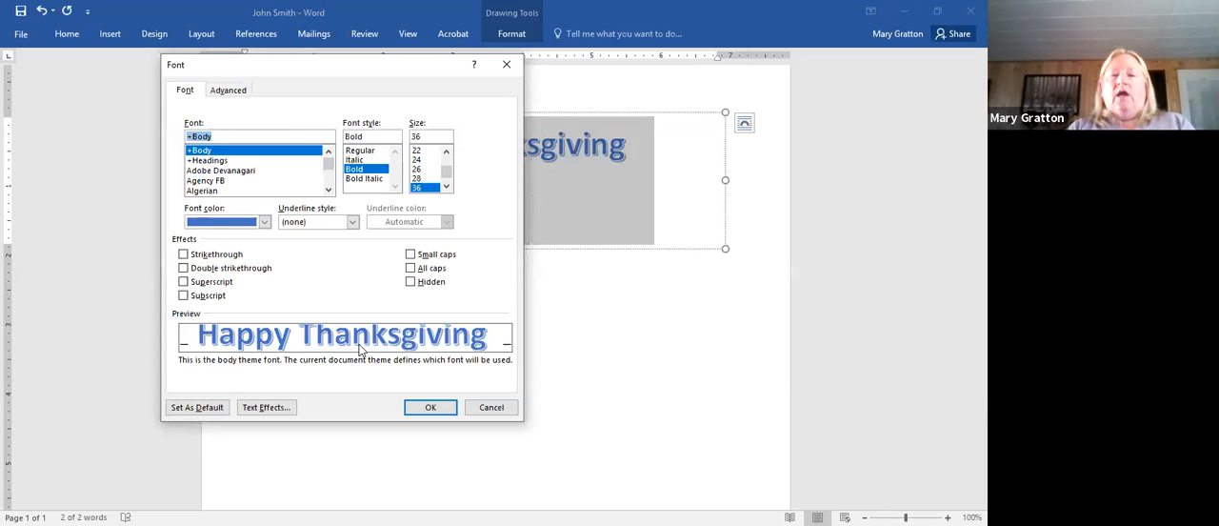
pyautogui.moveTo(391, 73); pyautogui.dragTo(317, 58)
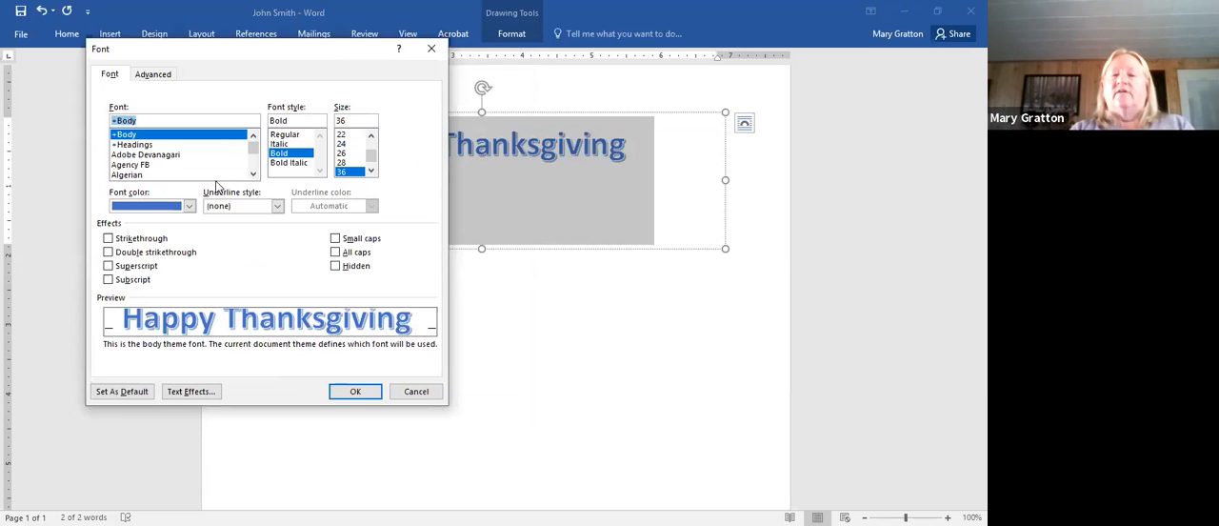
pyautogui.click(201, 396)
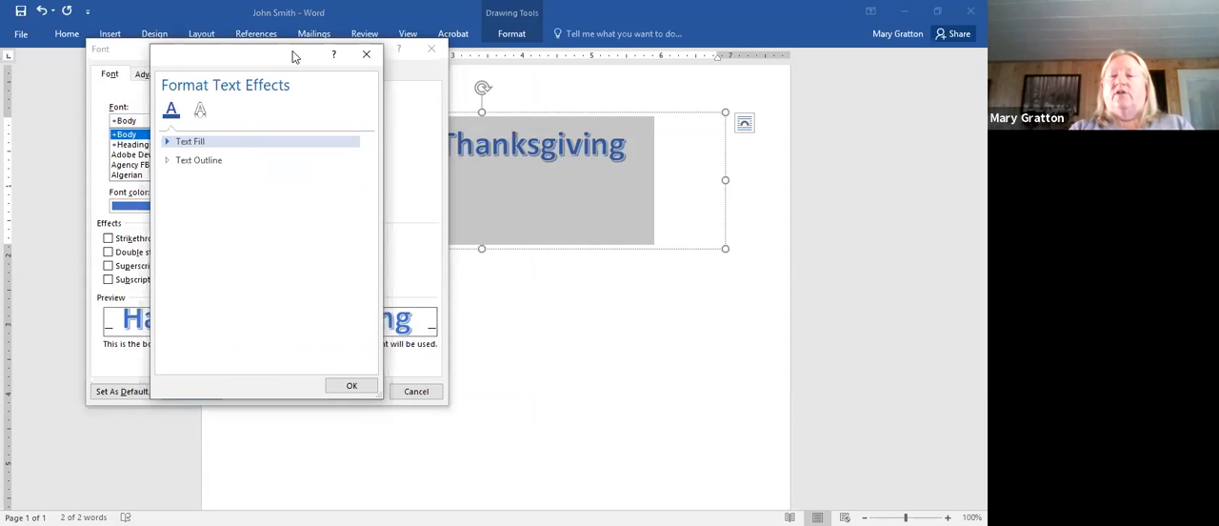
pyautogui.moveTo(293, 57); pyautogui.dragTo(868, 121)
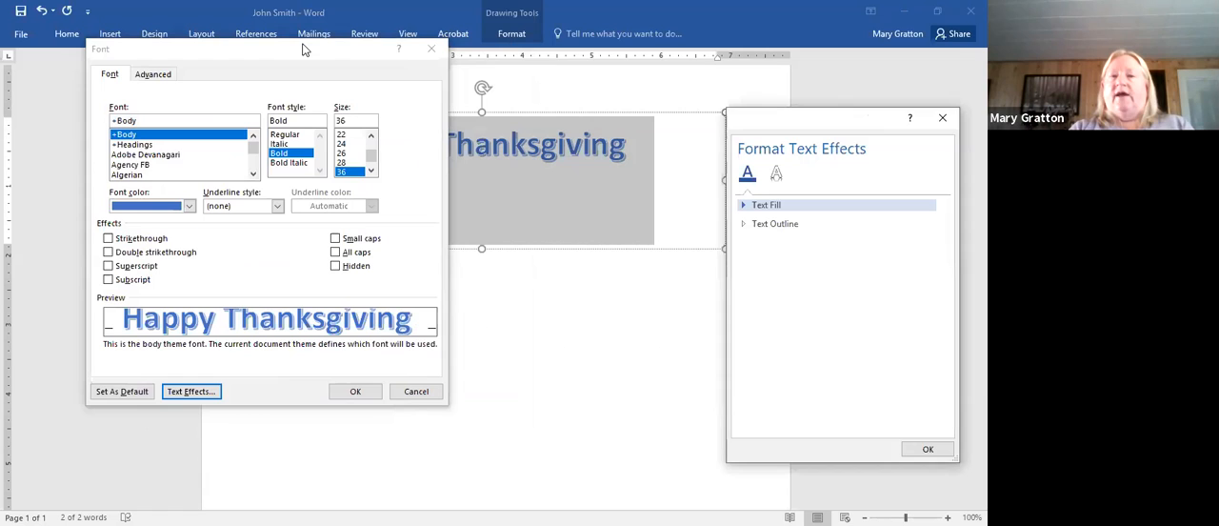
pyautogui.click(395, 26)
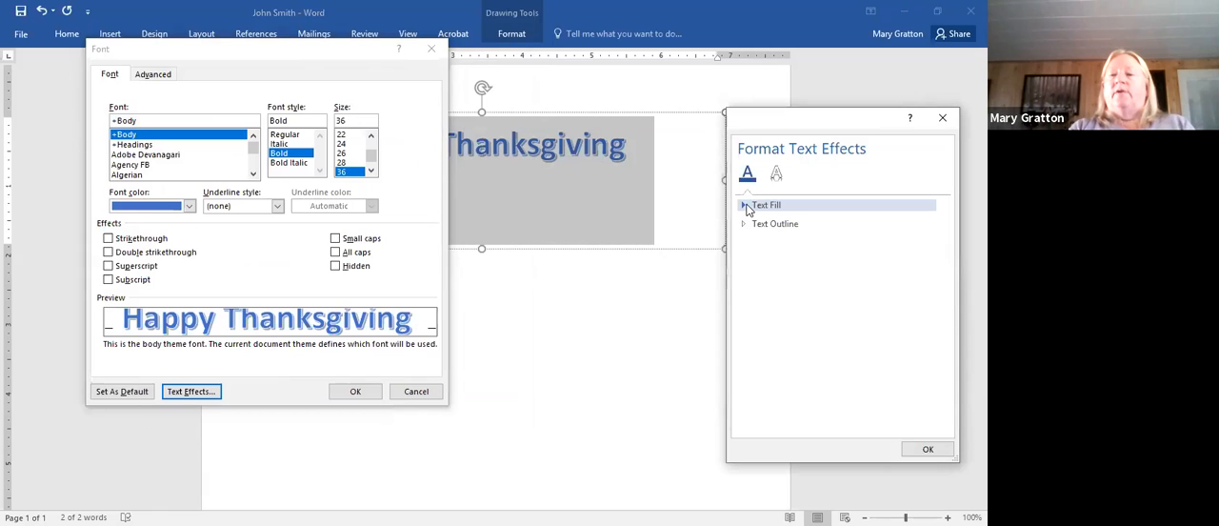
# - Give the "Happy Thanksgiving" text a solid fill in a custom orange-red, RGB 233, 65, 31, and deselect it
pyautogui.click(747, 207)
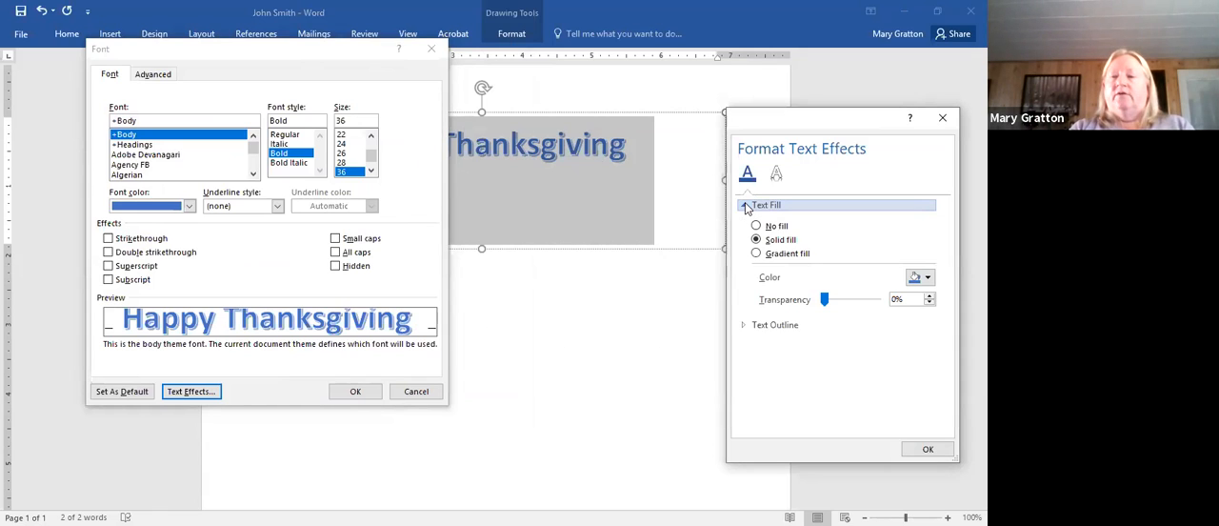
pyautogui.click(928, 277)
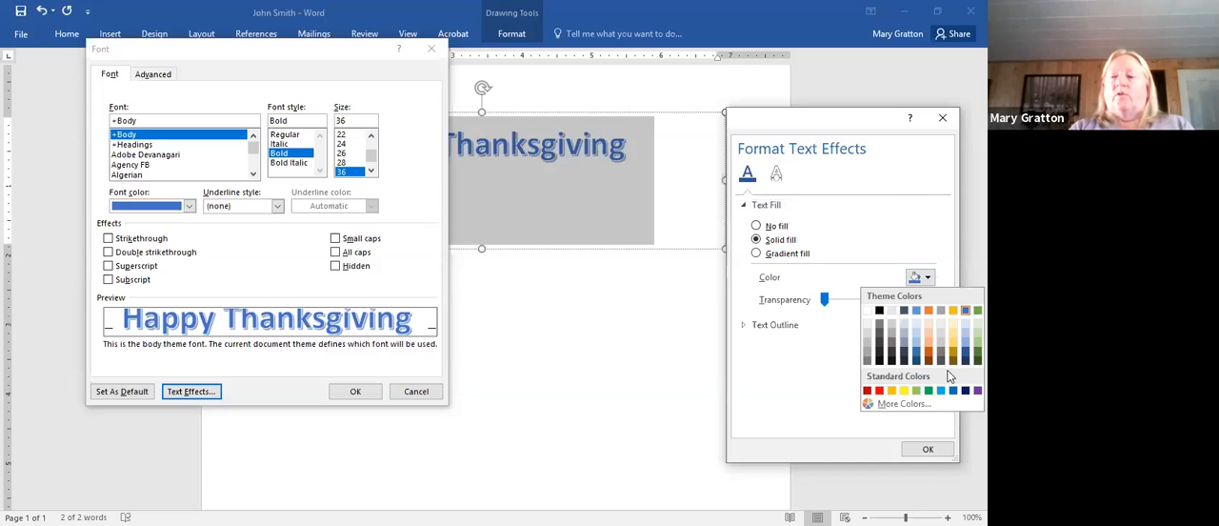
pyautogui.click(899, 404)
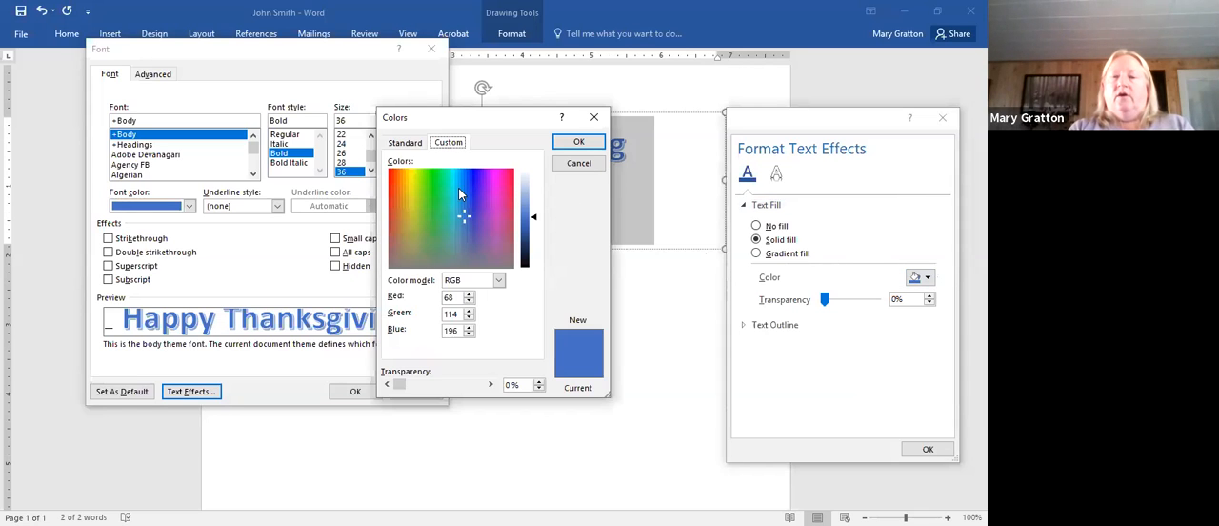
pyautogui.click(392, 185)
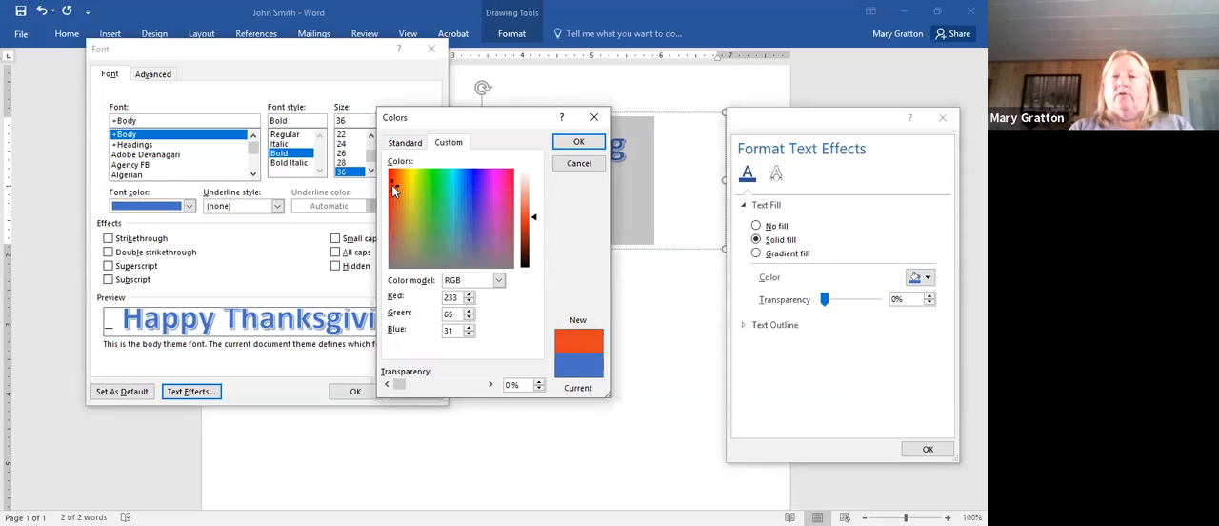
pyautogui.click(579, 143)
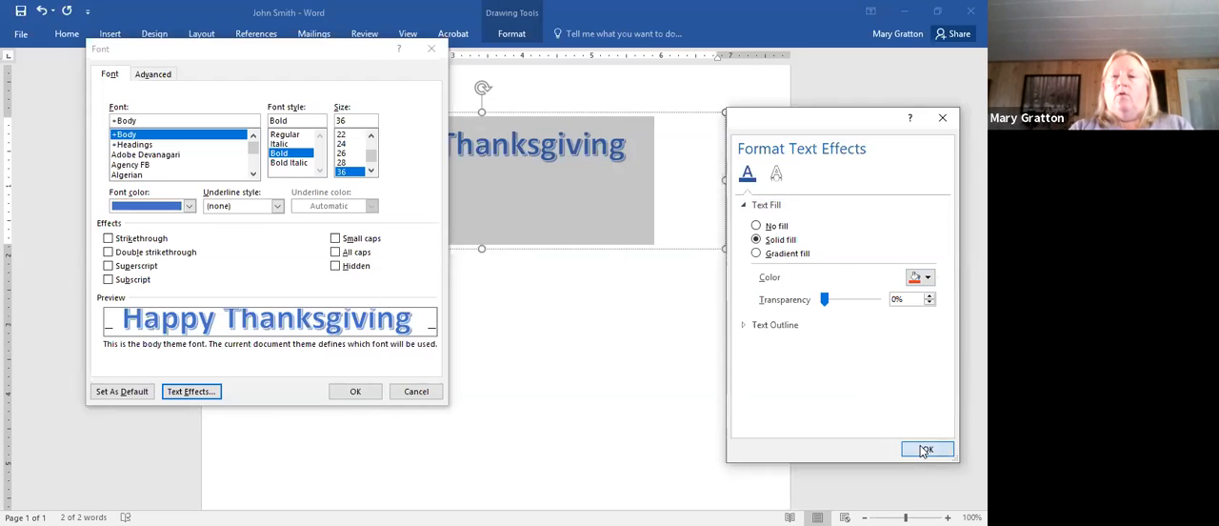
pyautogui.press('Return')
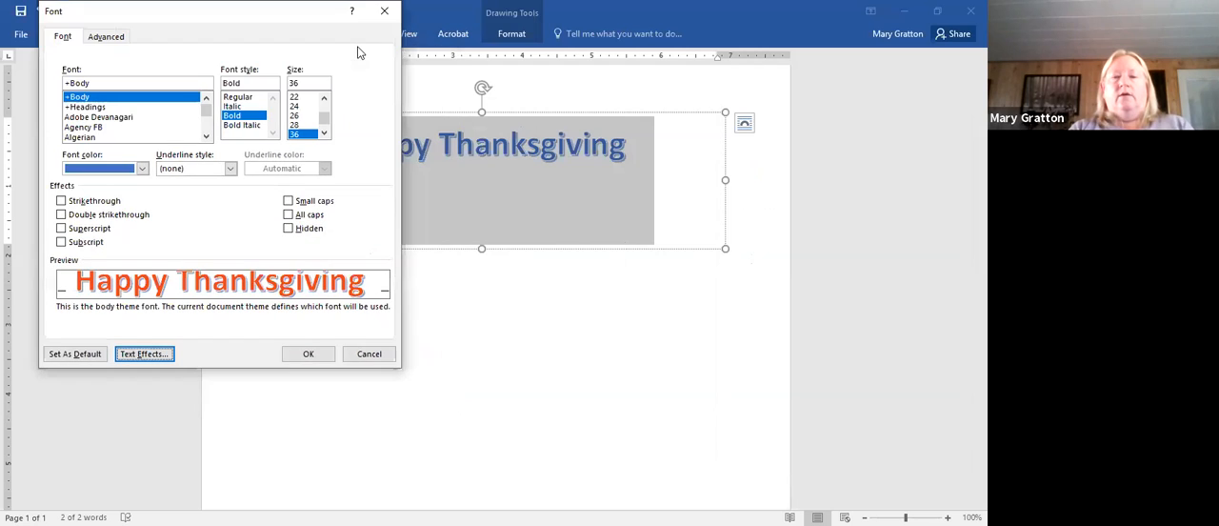
pyautogui.click(307, 353)
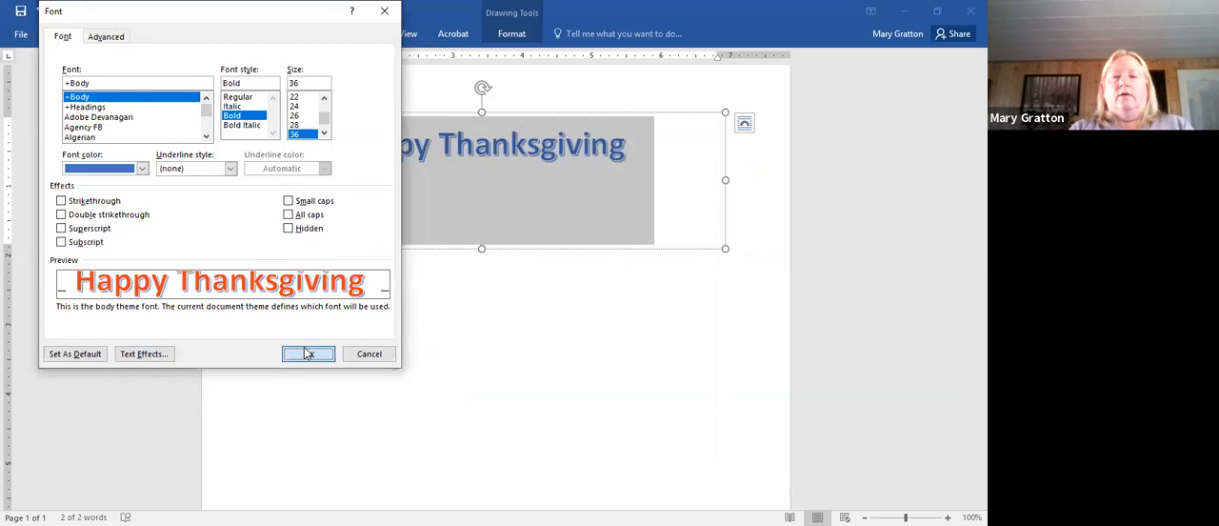
pyautogui.click(486, 257)
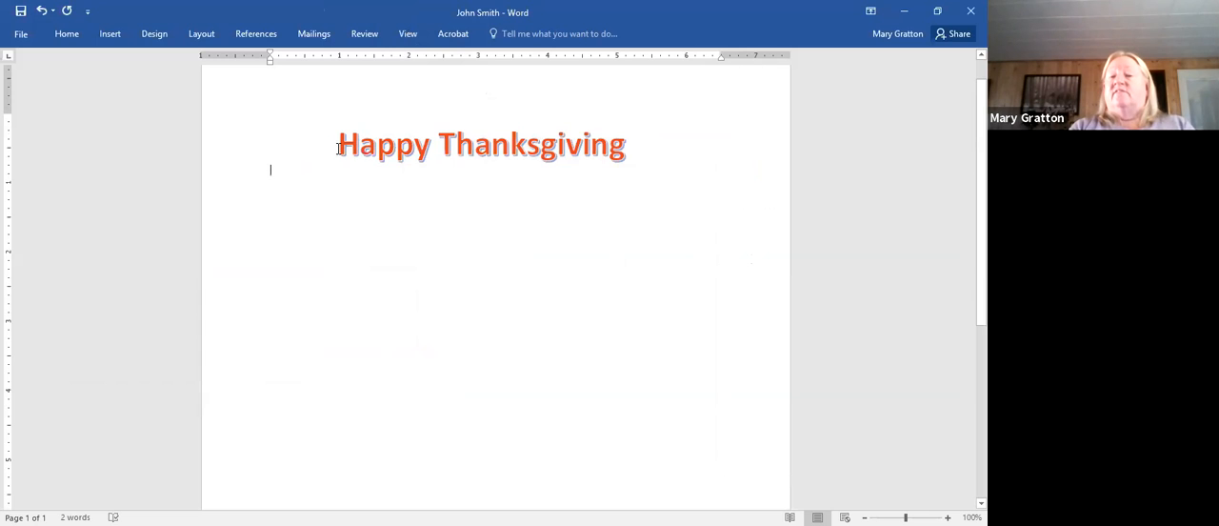
# - Set the "Happy Thanksgiving" text outline to a solid black line with 55% transparency through the font text effects
pyautogui.moveTo(338, 144); pyautogui.dragTo(616, 144)
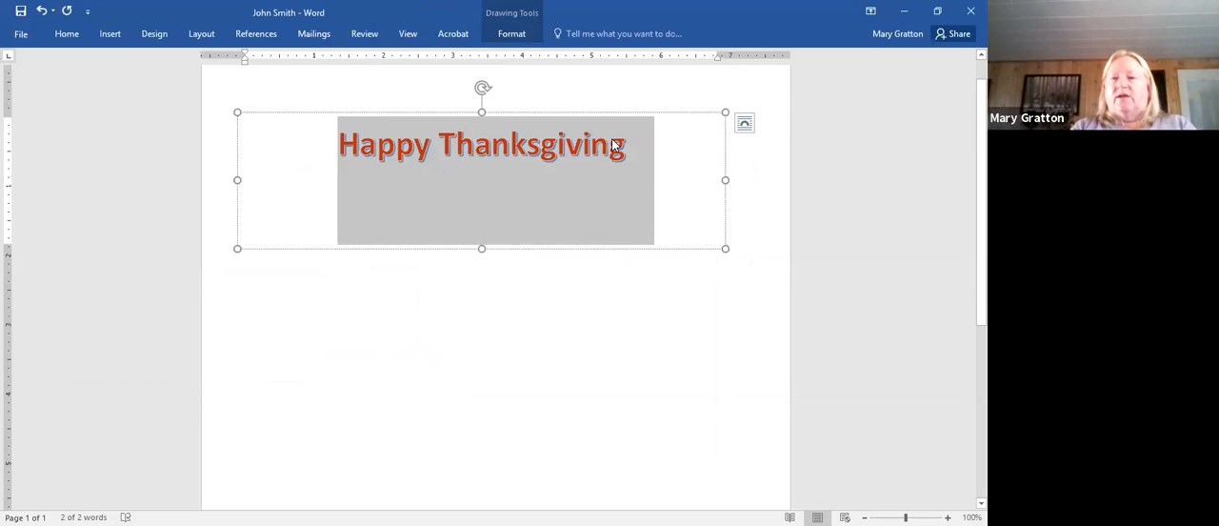
pyautogui.rightClick(614, 143)
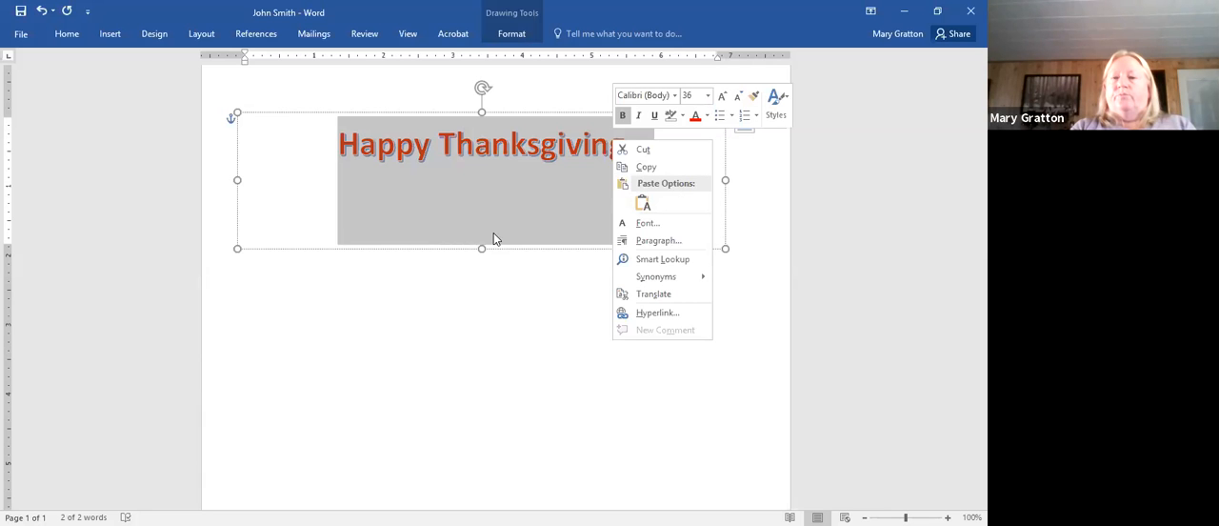
pyautogui.click(684, 225)
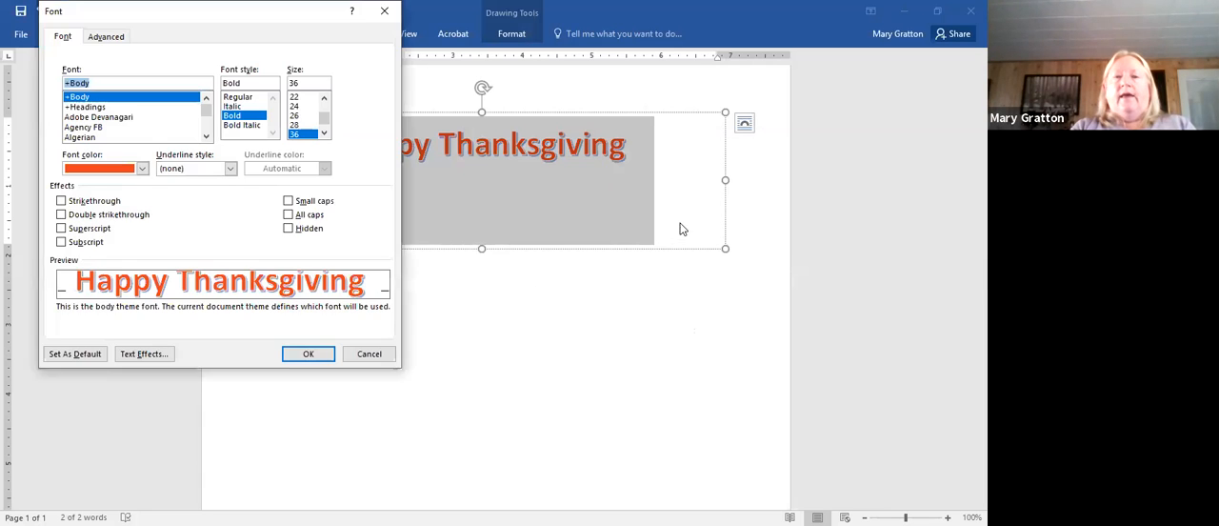
pyautogui.click(151, 357)
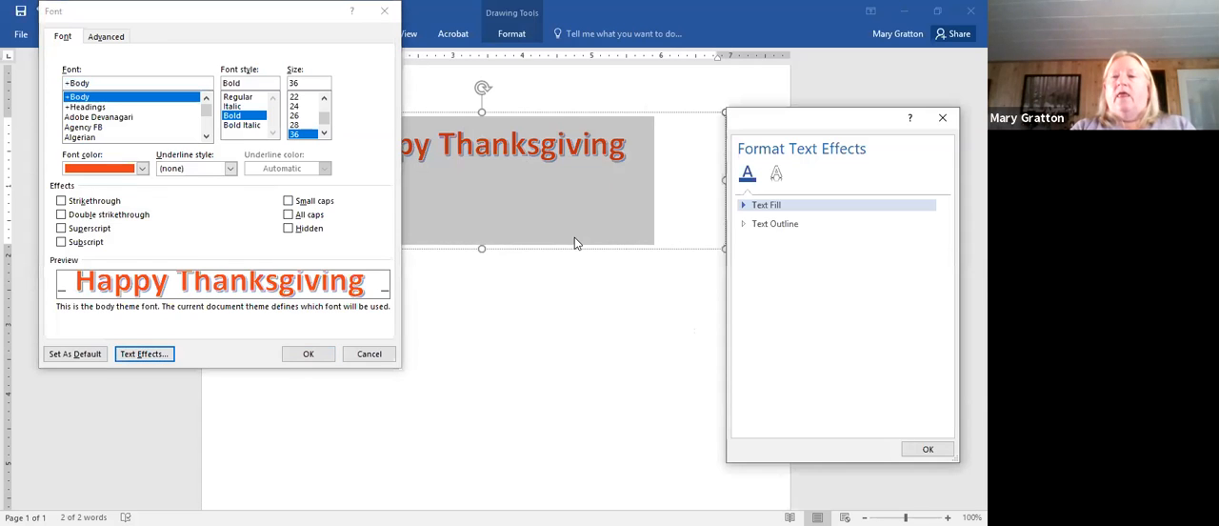
pyautogui.click(767, 229)
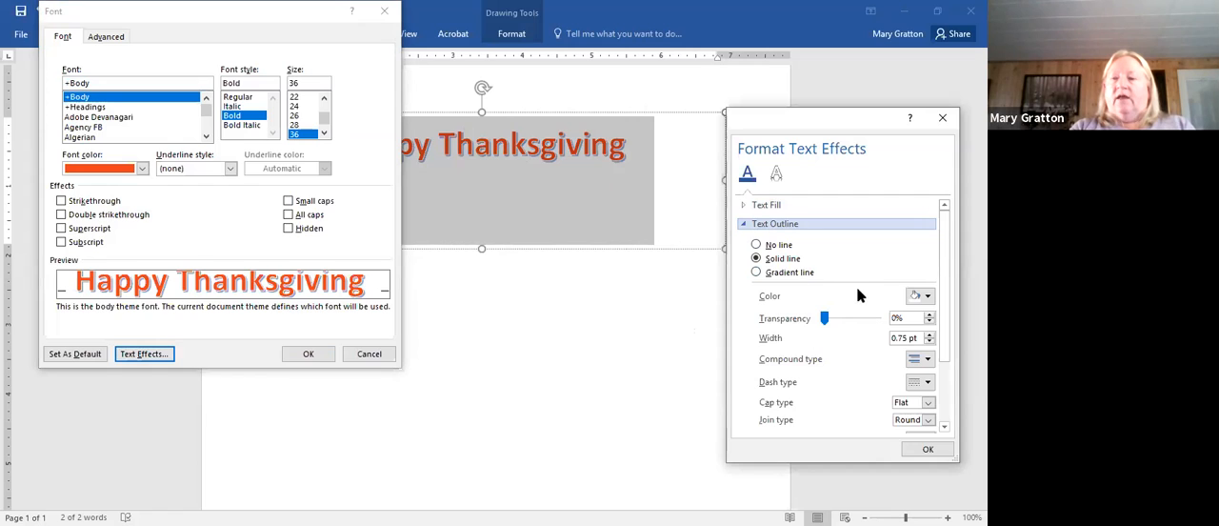
pyautogui.click(928, 296)
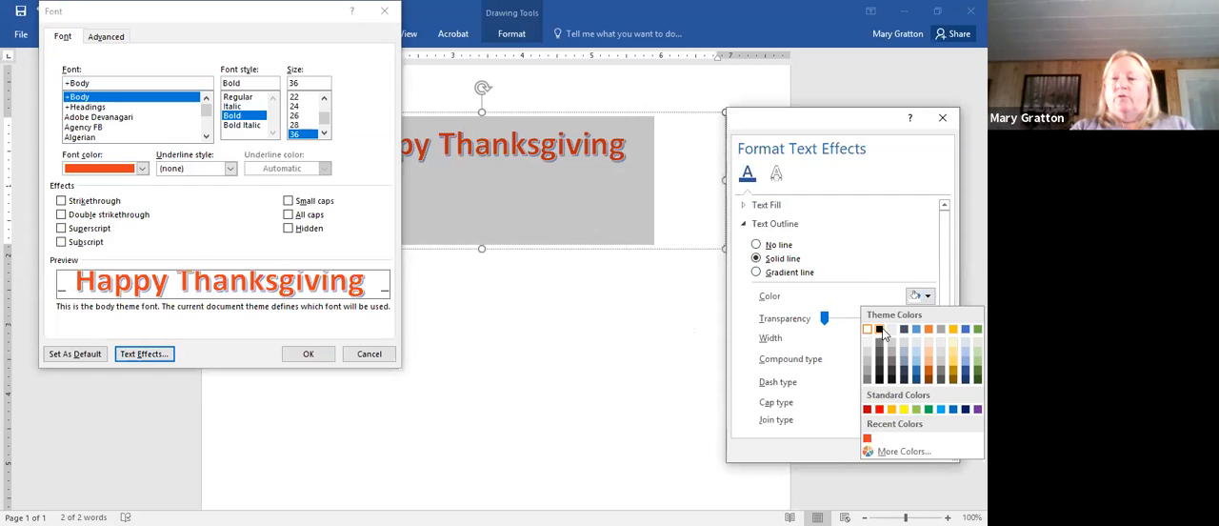
pyautogui.click(879, 330)
pyautogui.moveTo(824, 318); pyautogui.dragTo(856, 326)
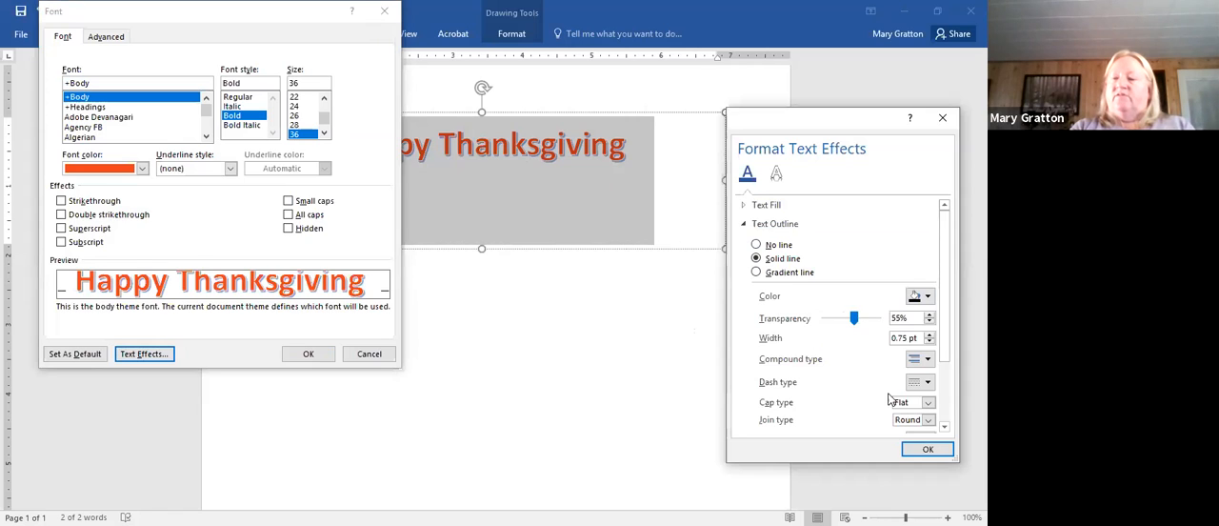
pyautogui.click(921, 450)
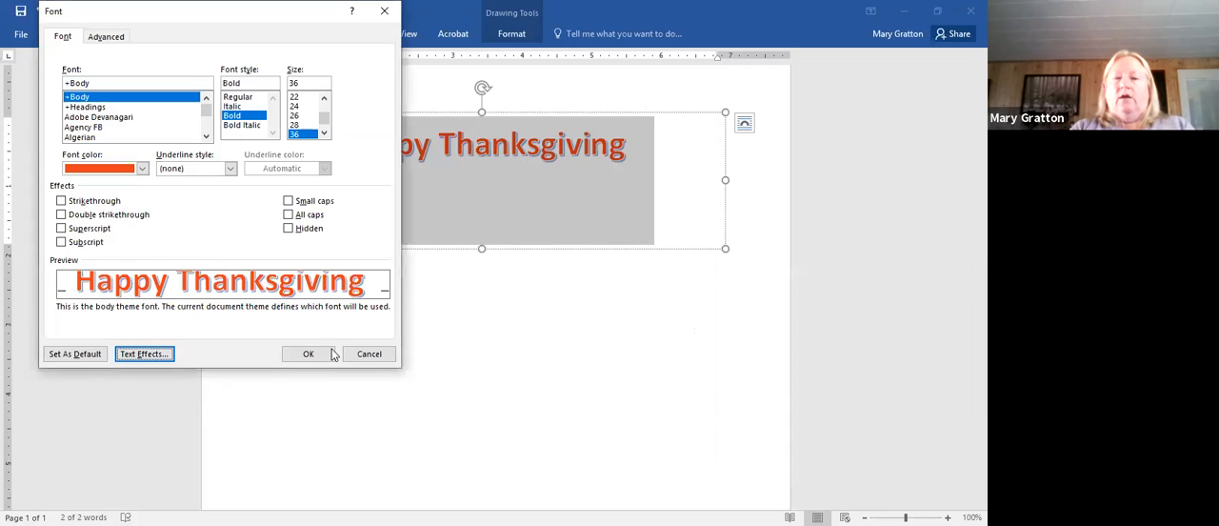
pyautogui.click(304, 354)
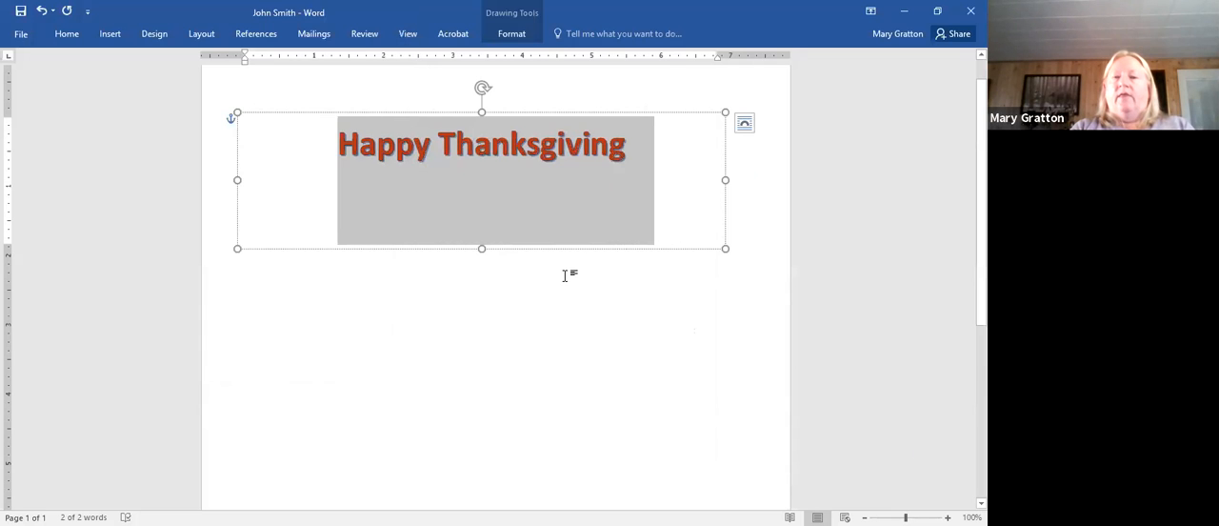
pyautogui.click(565, 276)
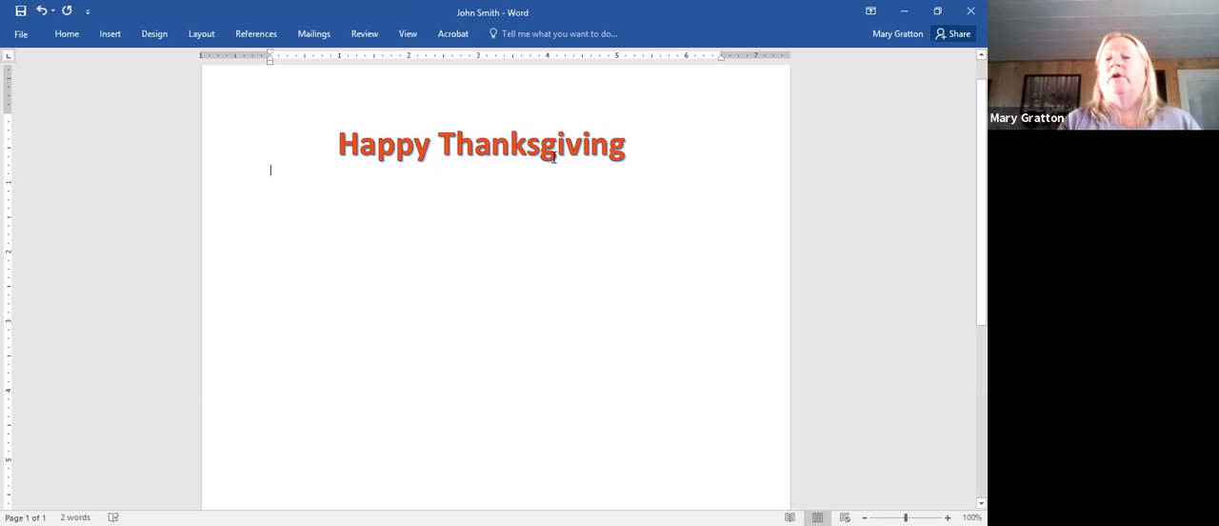
# - Add a glow of 81 pt size and 55% transparency to the whole "Happy Thanksgiving" text through the font text effects, and deselect it
pyautogui.click(495, 211)
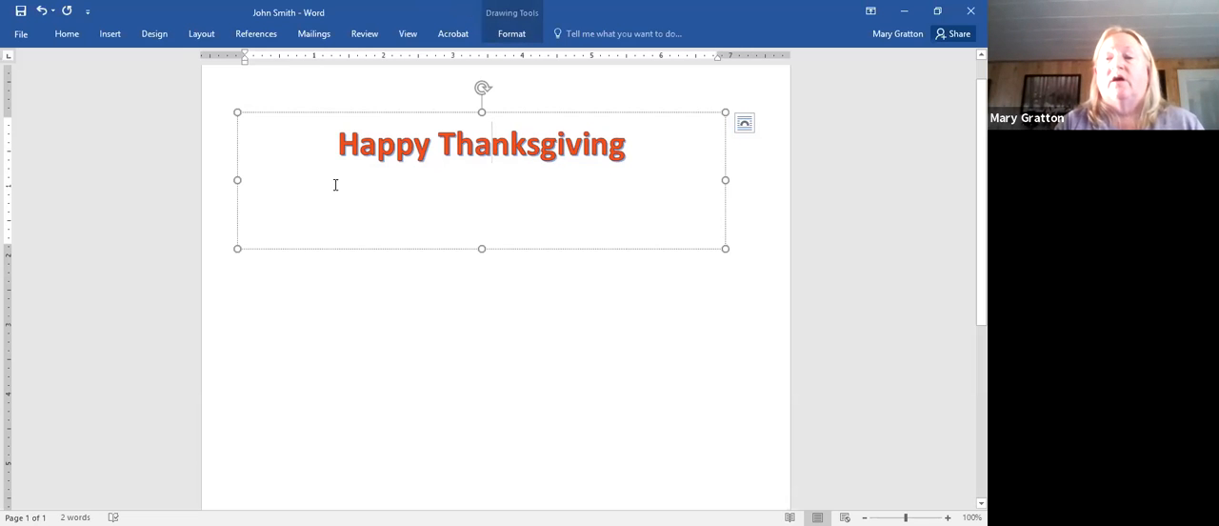
pyautogui.moveTo(340, 139); pyautogui.dragTo(629, 229)
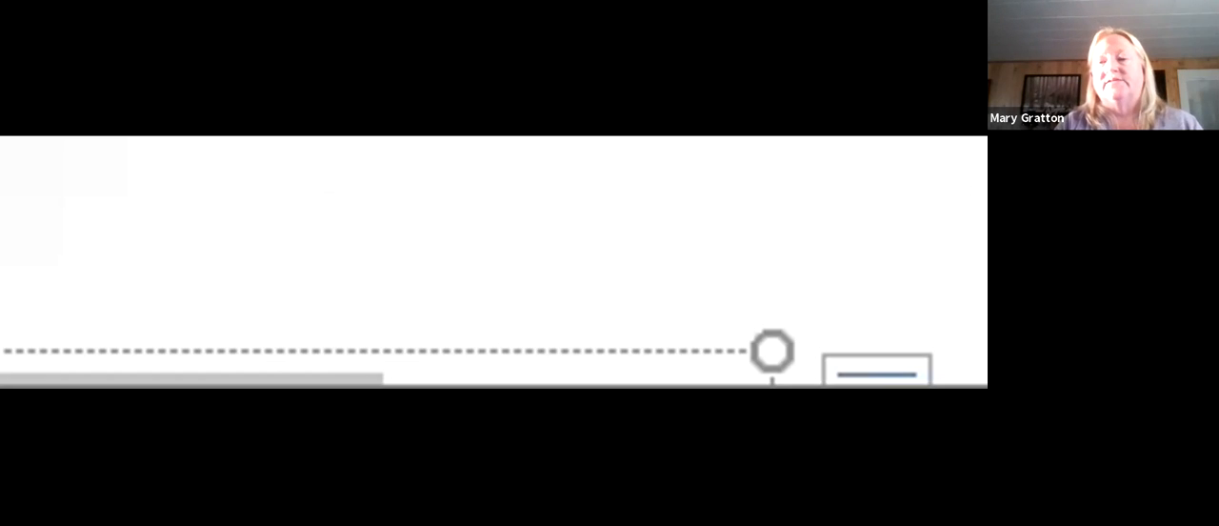
pyautogui.rightClick(626, 157)
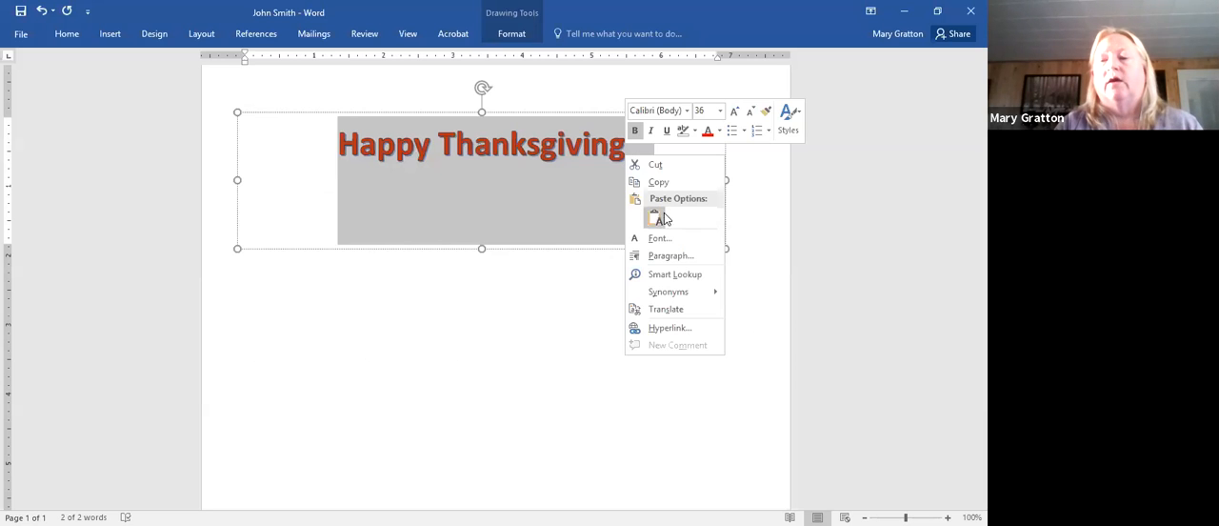
pyautogui.click(667, 245)
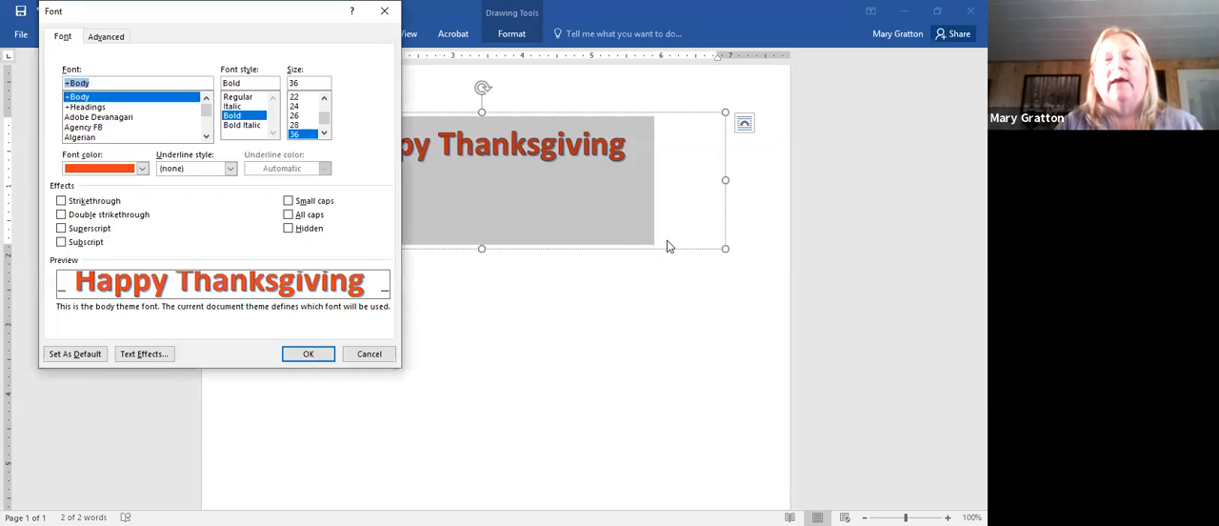
pyautogui.click(145, 359)
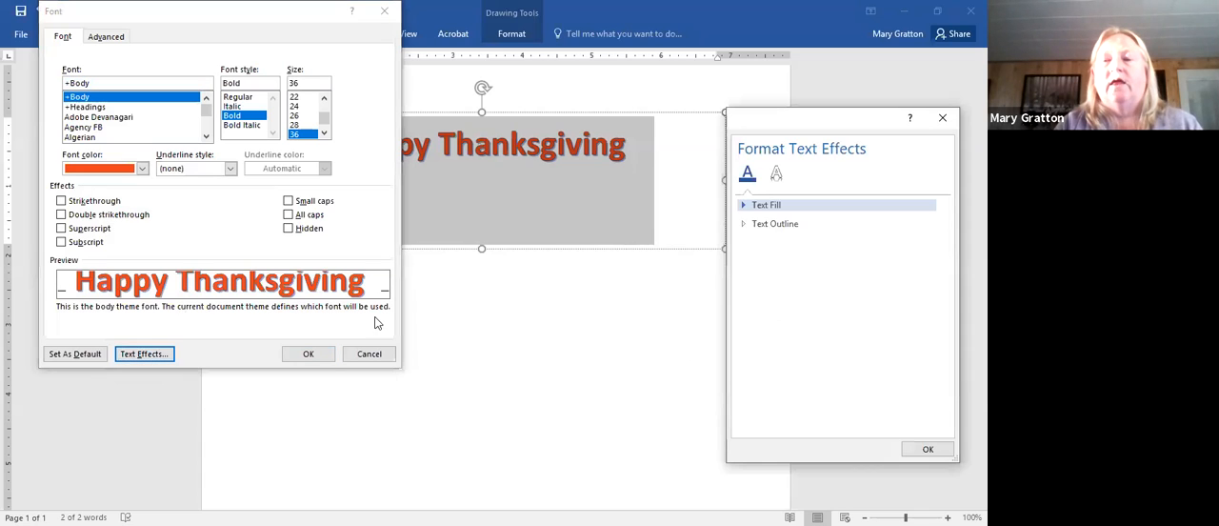
pyautogui.click(776, 177)
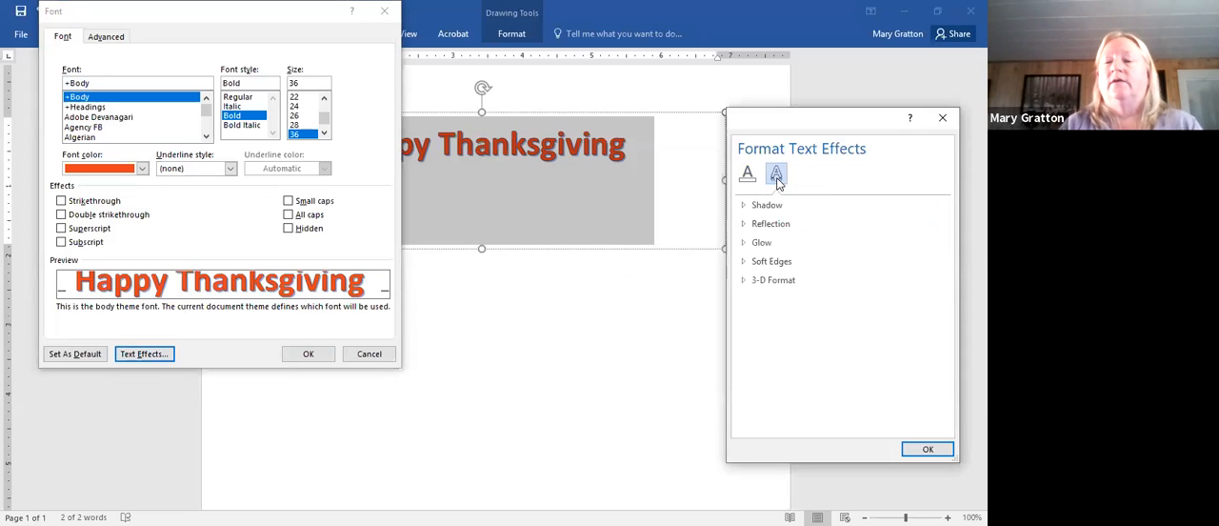
pyautogui.click(759, 243)
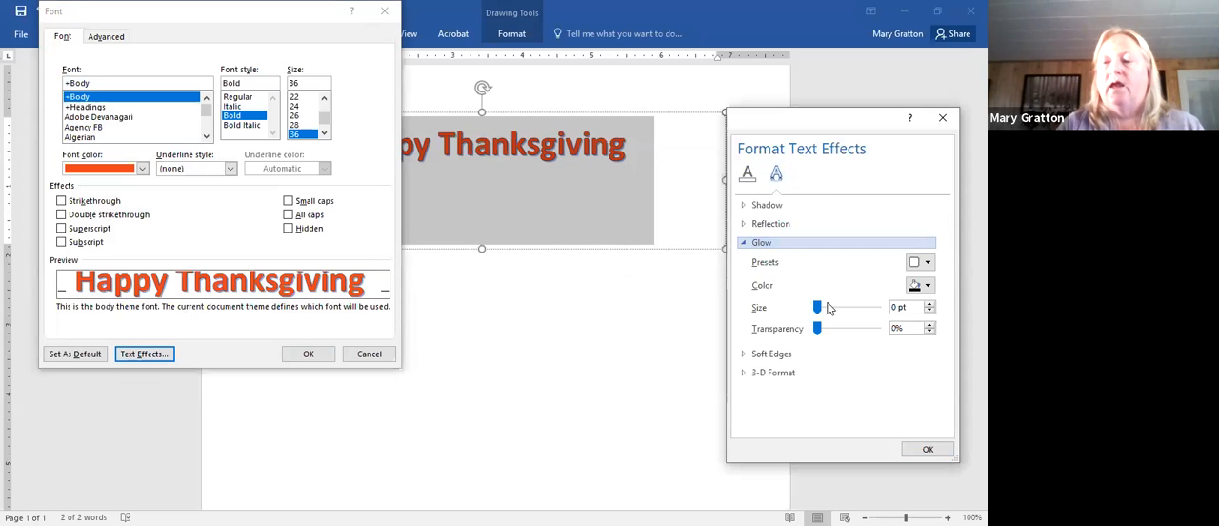
pyautogui.moveTo(827, 307); pyautogui.dragTo(851, 329)
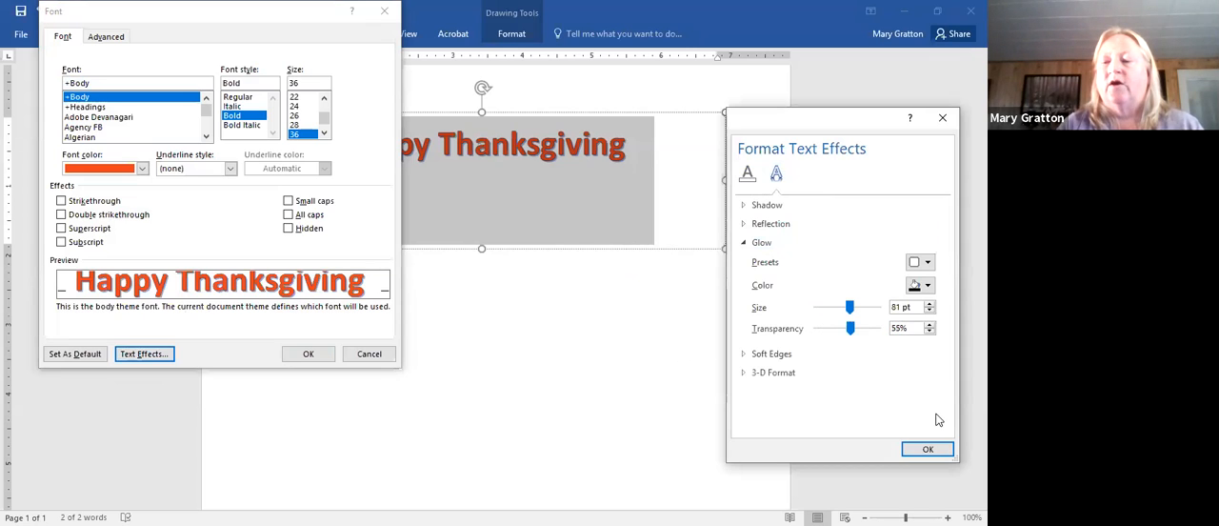
pyautogui.click(923, 453)
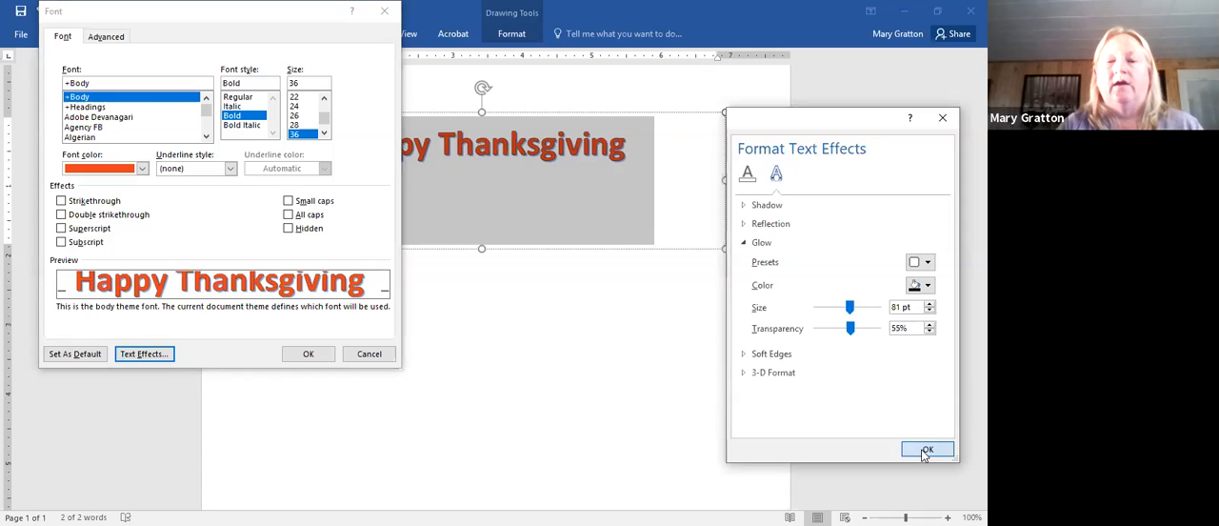
pyautogui.click(922, 452)
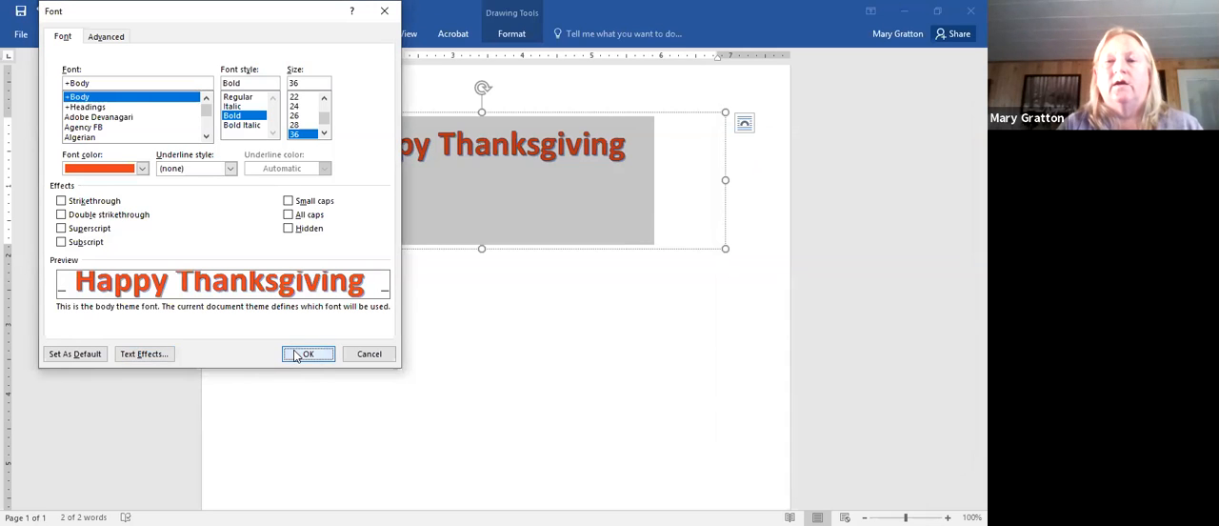
pyautogui.click(307, 353)
pyautogui.click(528, 269)
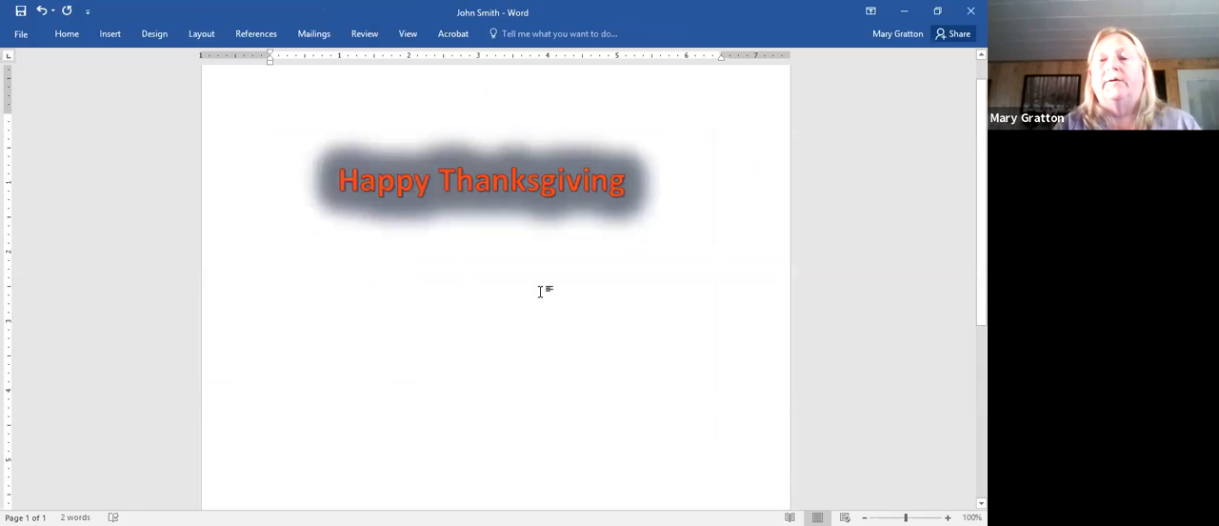
# - Draw a double wave banner shape over the "Happy Thanksgiving" heading and enlarge it to about 7 by 3 inches, covering the heading
pyautogui.click(154, 35)
pyautogui.click(111, 34)
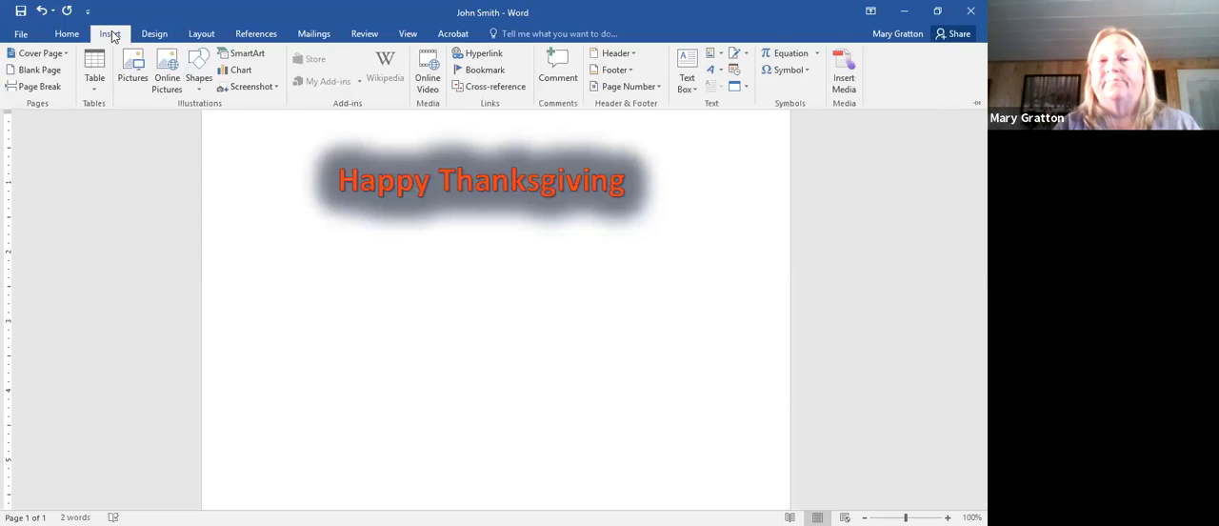
pyautogui.click(205, 87)
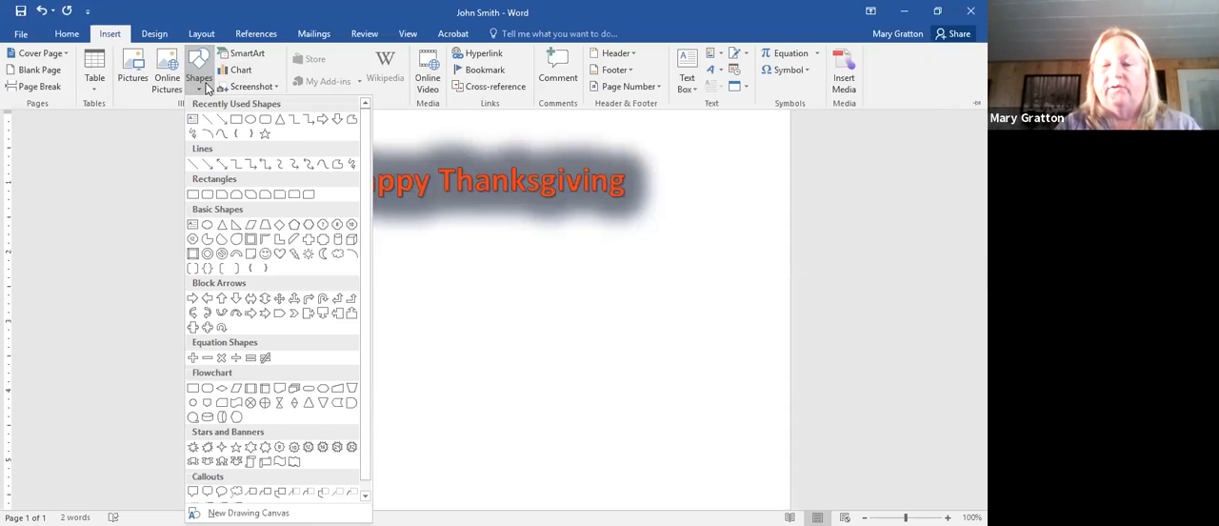
pyautogui.click(292, 462)
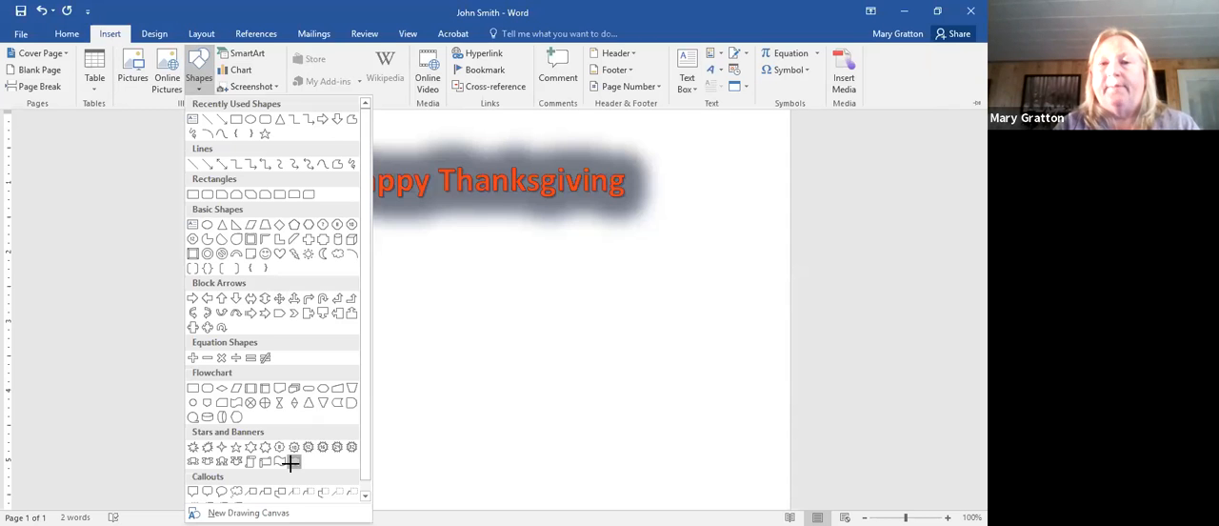
pyautogui.moveTo(278, 183)
pyautogui.mouseDown()
pyautogui.moveTo(429, 124)
pyautogui.moveTo(699, 117)
pyautogui.moveTo(702, 160)
pyautogui.moveTo(696, 89)
pyautogui.mouseUp()
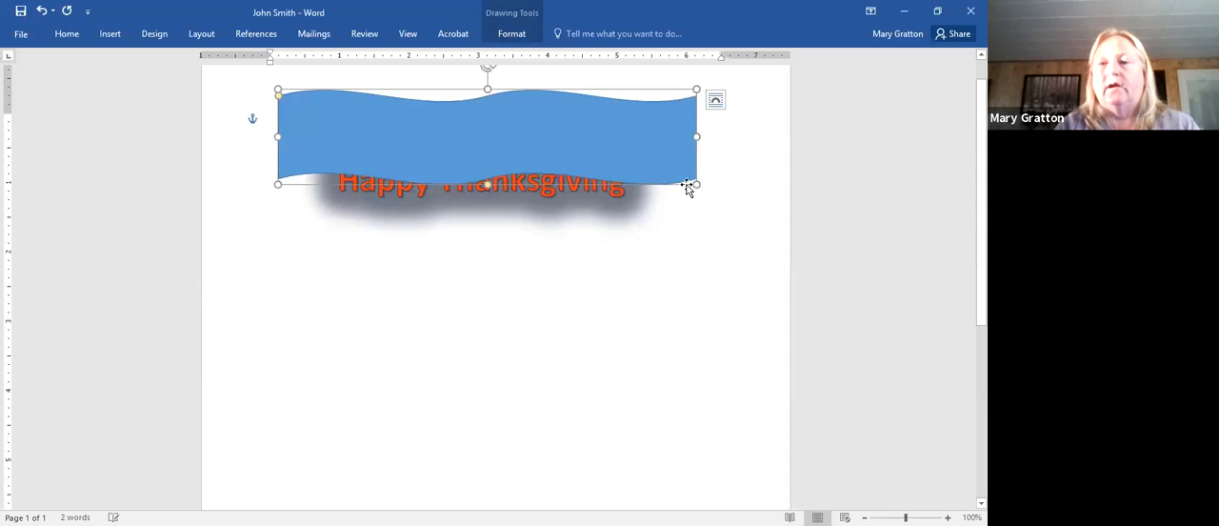
pyautogui.moveTo(696, 185); pyautogui.dragTo(717, 294)
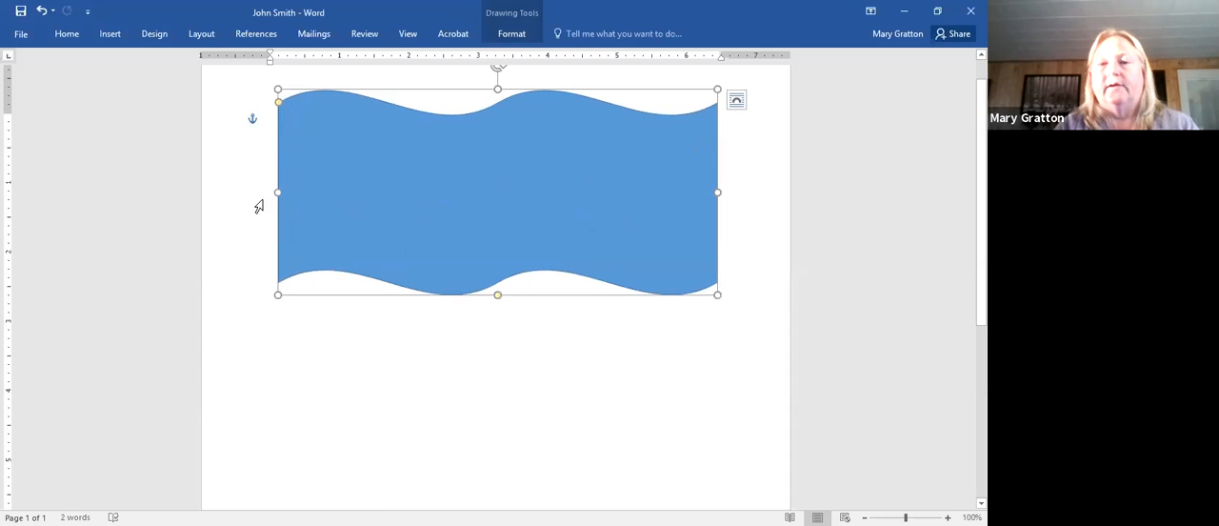
pyautogui.moveTo(280, 193); pyautogui.dragTo(232, 193)
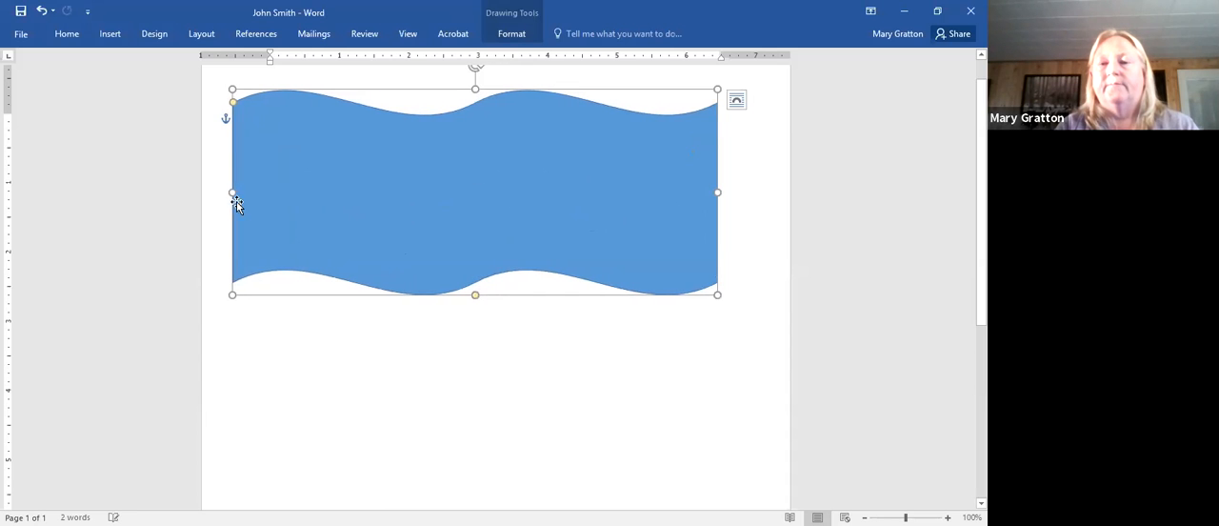
# - Send the blue wave shape to the back, behind the "Happy Thanksgiving" heading, and deselect it
pyautogui.rightClick(727, 179)
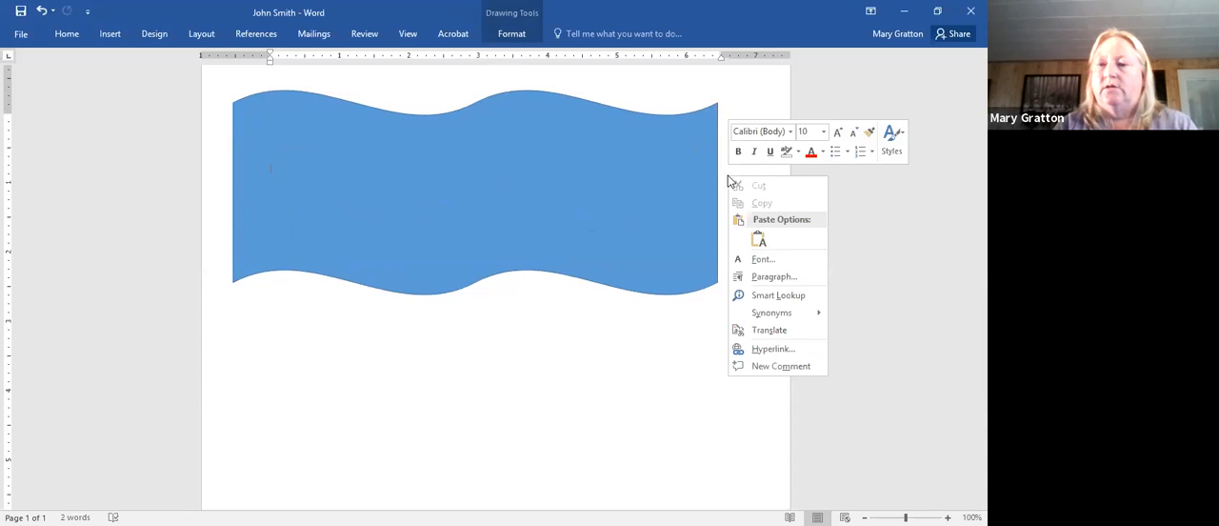
pyautogui.click(683, 224)
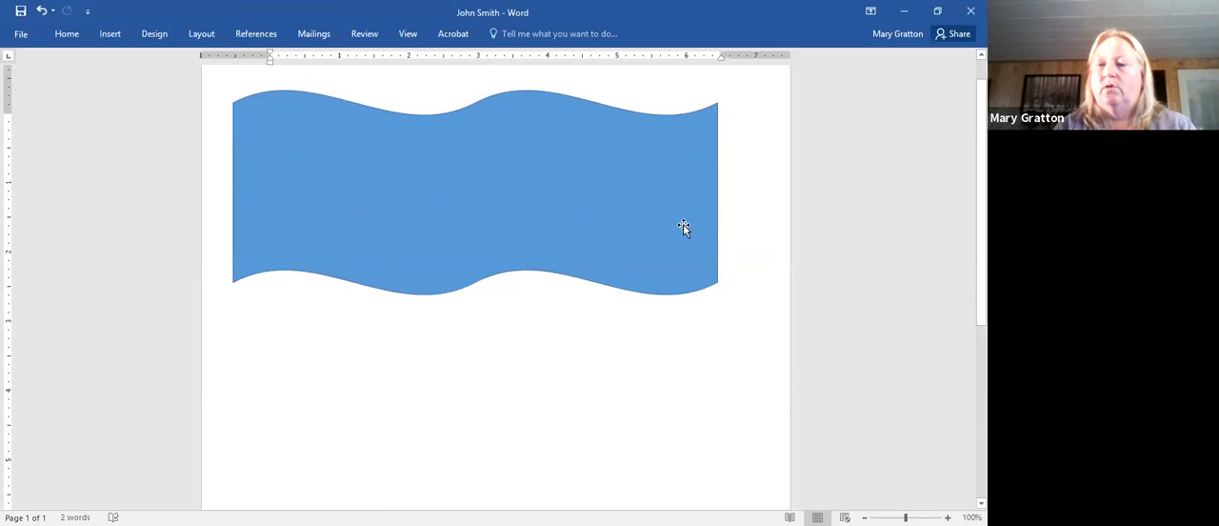
pyautogui.rightClick(683, 223)
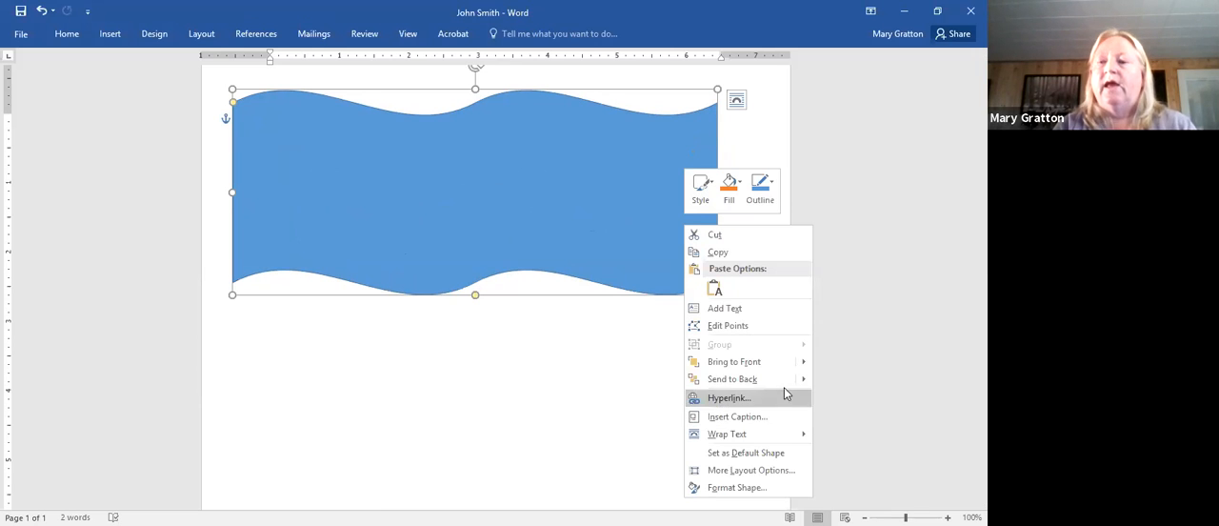
pyautogui.moveTo(778, 380)
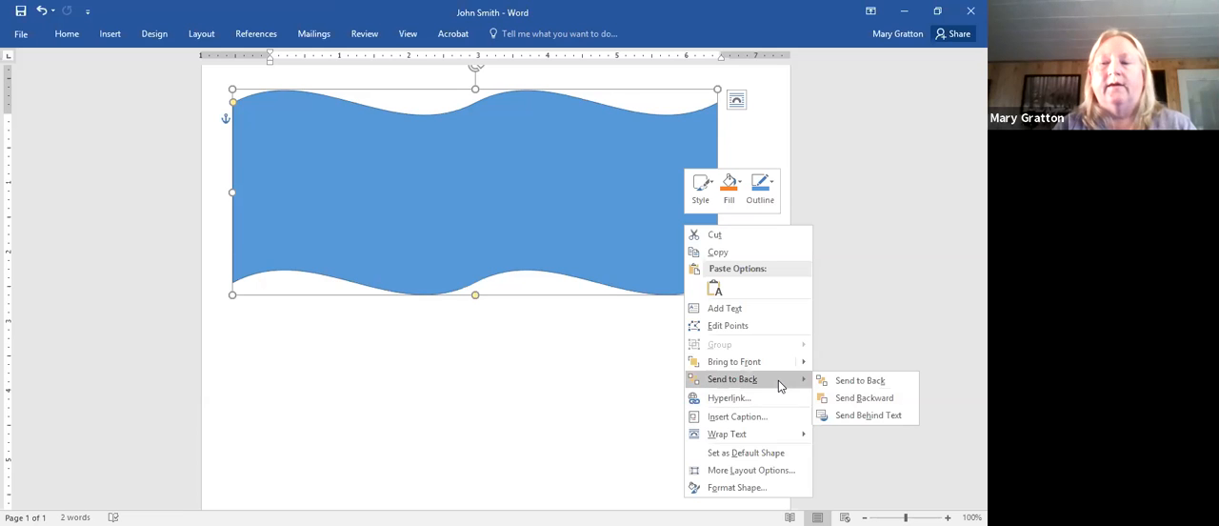
pyautogui.click(778, 380)
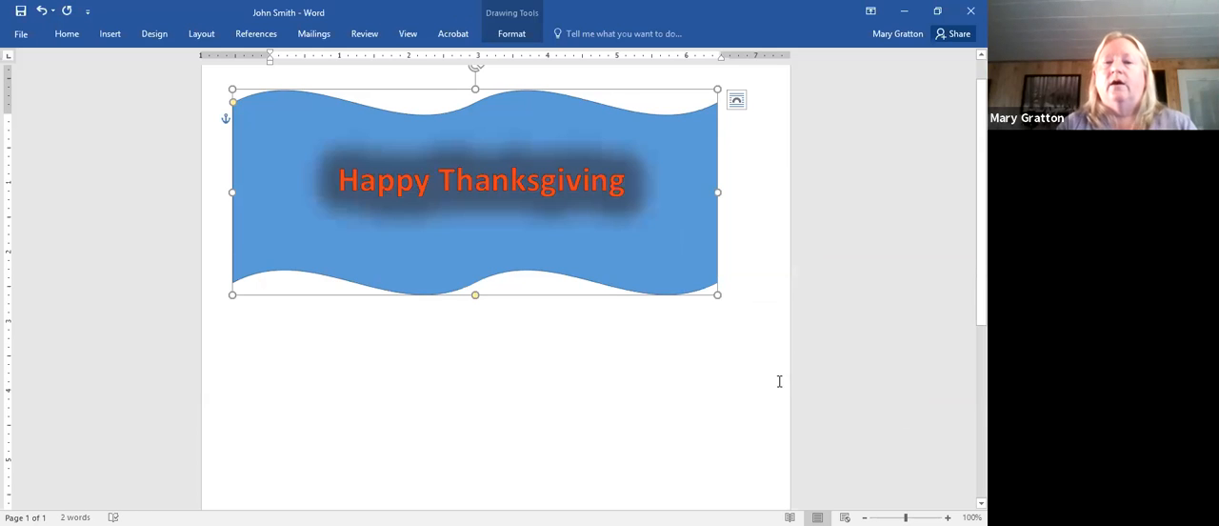
pyautogui.click(818, 397)
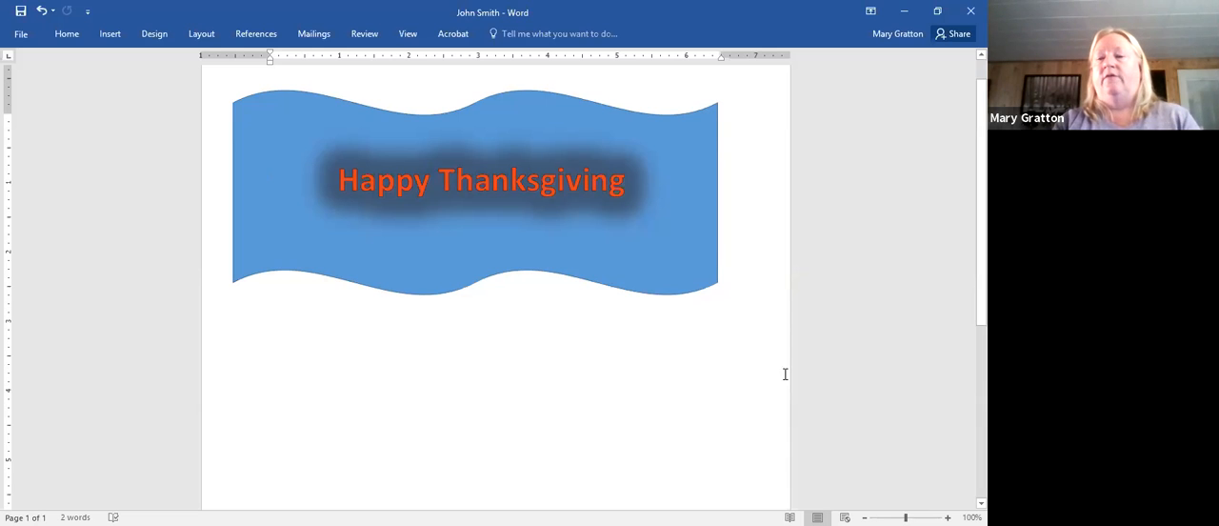
# - Bring the wave shape to the front of the heading, return it to the back, and deselect it
pyautogui.rightClick(708, 281)
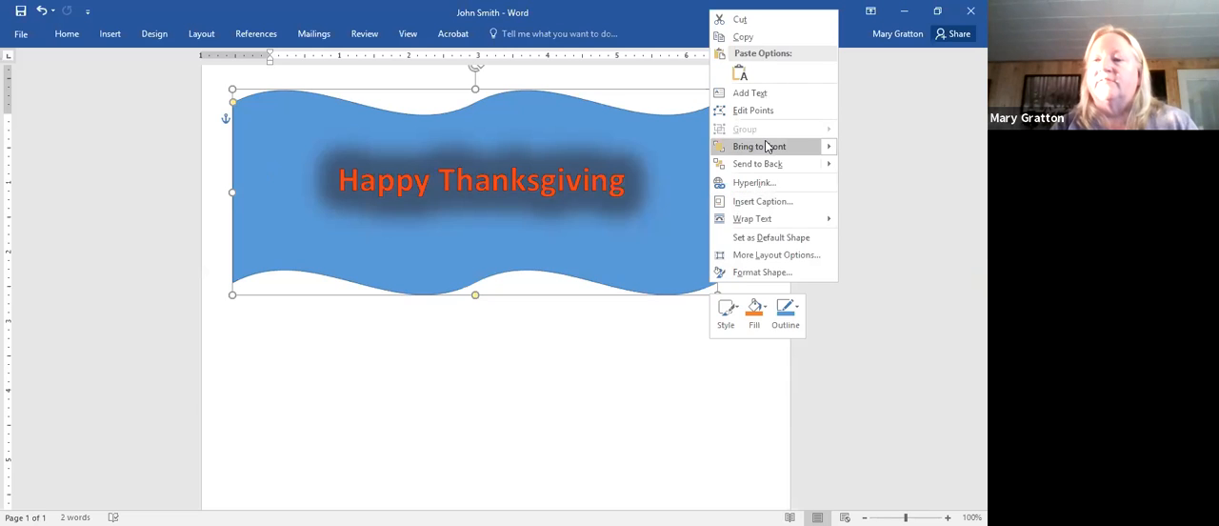
pyautogui.moveTo(767, 167)
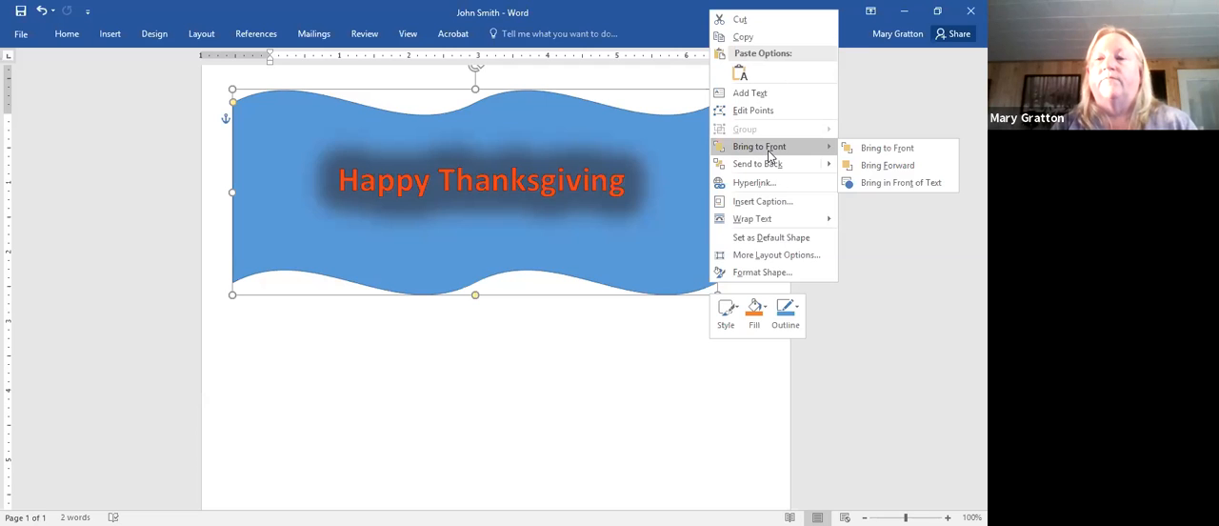
pyautogui.click(770, 152)
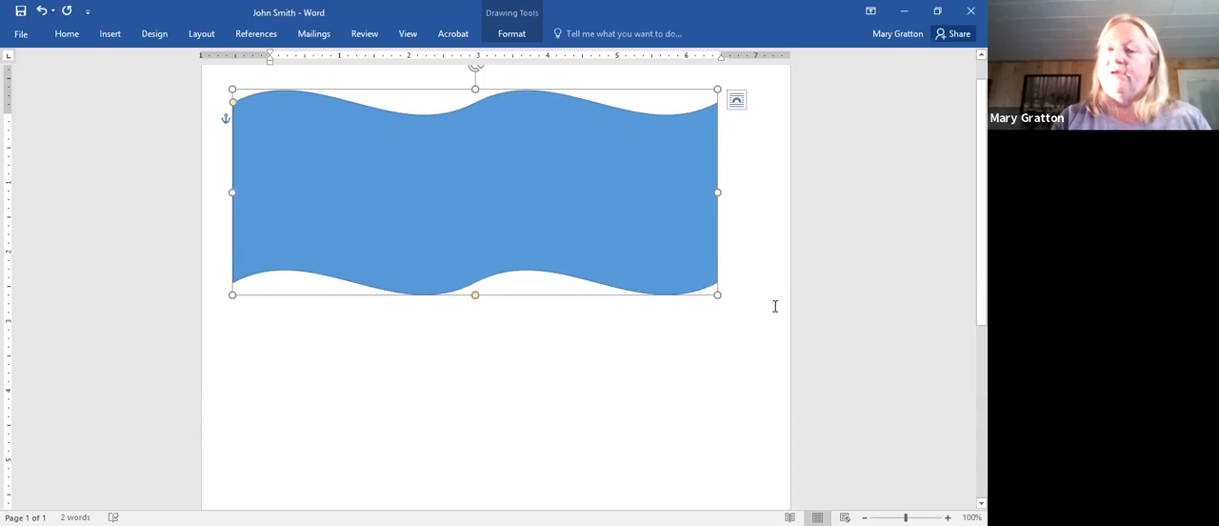
pyautogui.rightClick(464, 232)
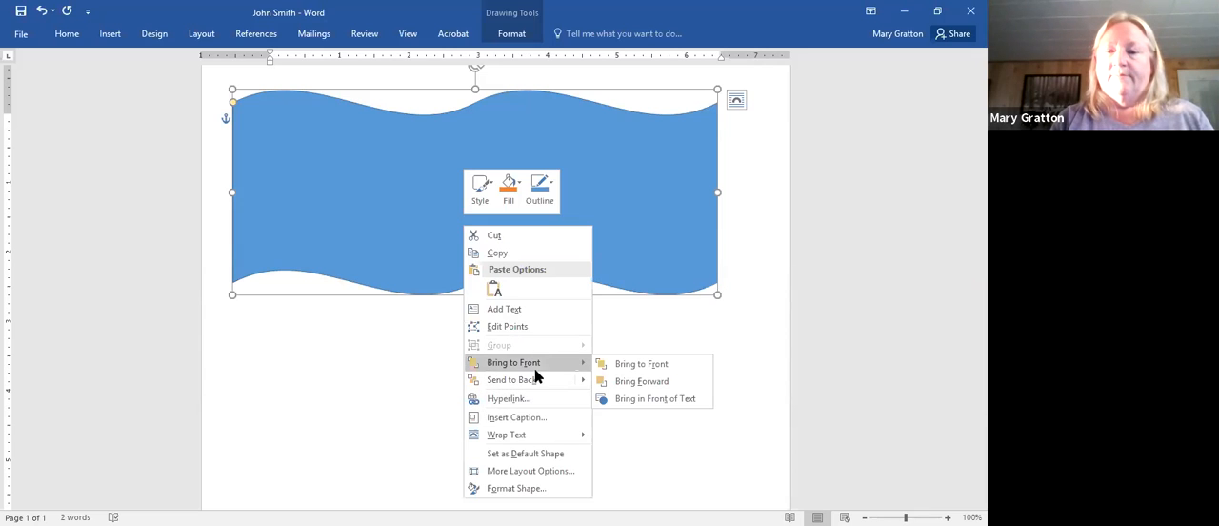
pyautogui.click(536, 381)
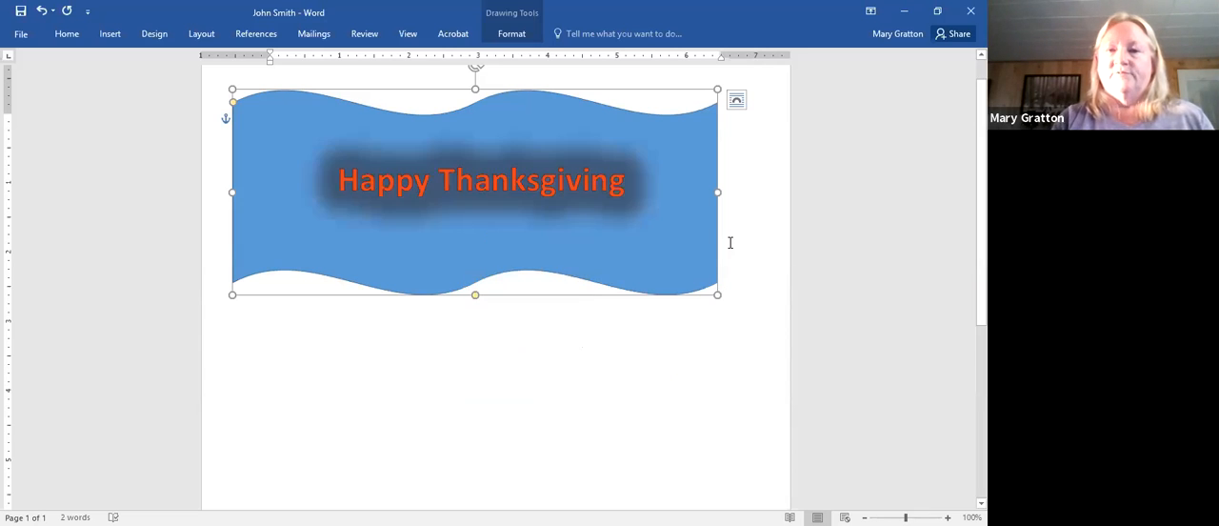
pyautogui.click(775, 229)
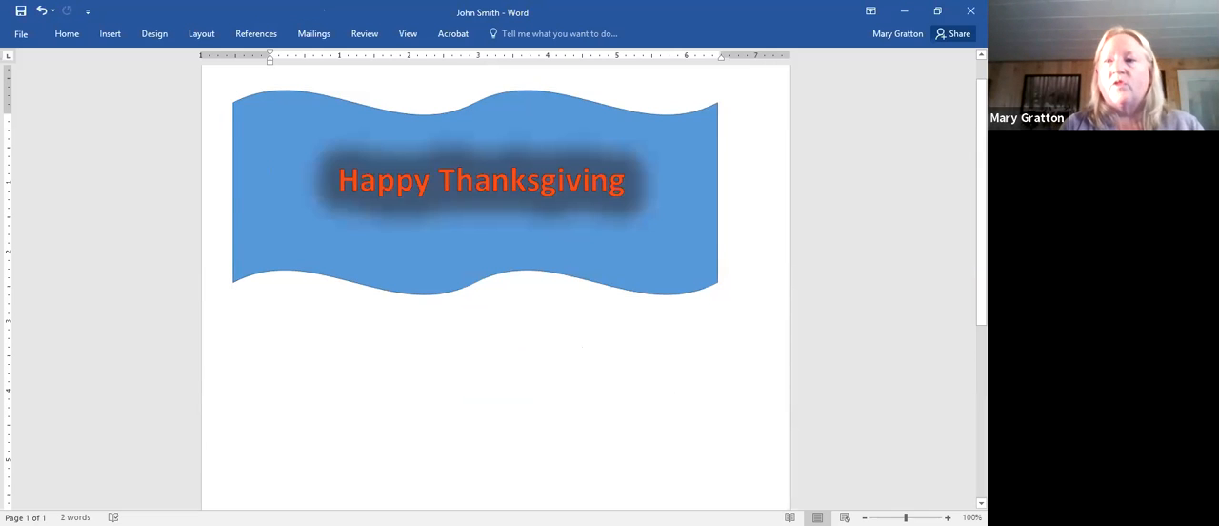
# - Insert the picture "Spring2020 first flower" from the Pictures folder into the document and go to its lower edge
pyautogui.scroll(-3, 270, 169)
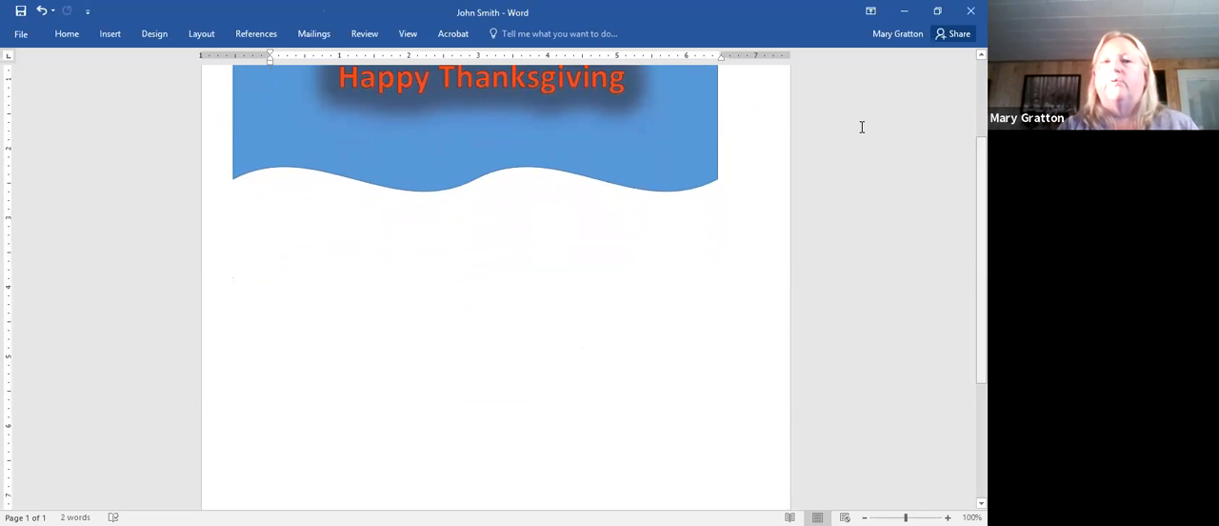
pyautogui.click(118, 39)
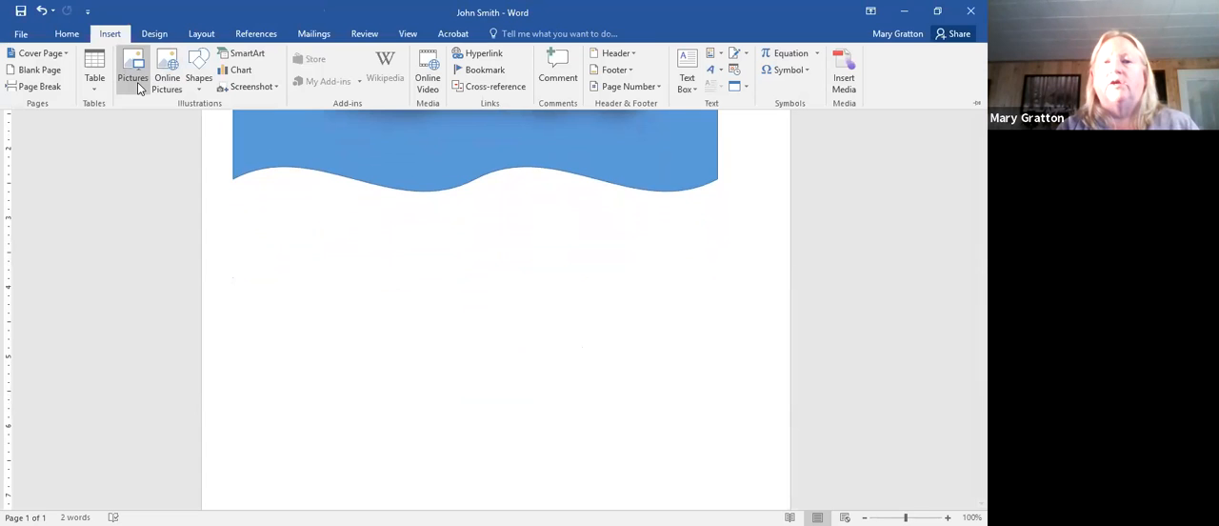
pyautogui.click(137, 82)
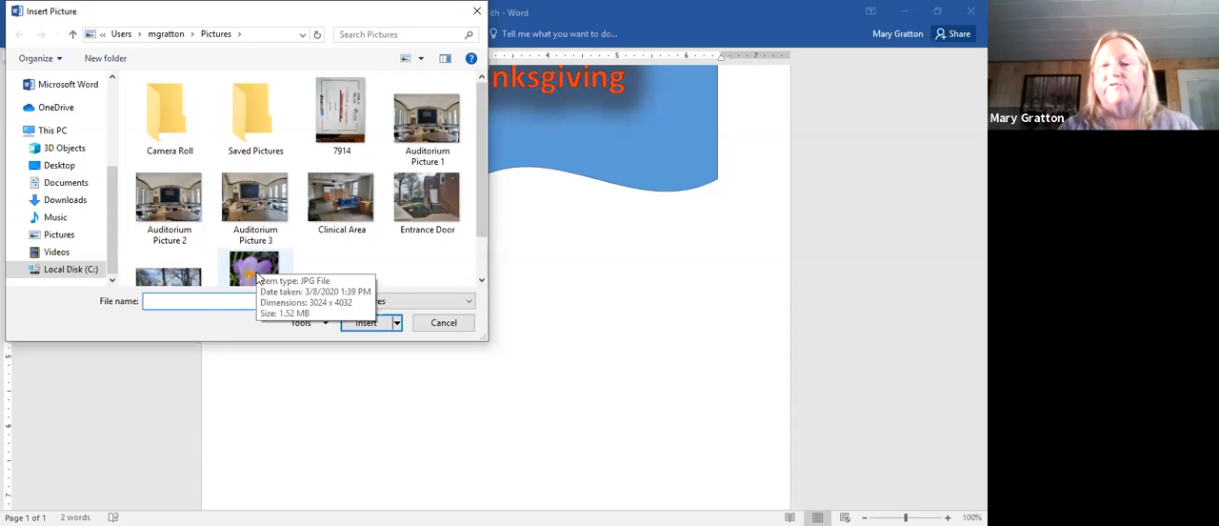
pyautogui.click(257, 274)
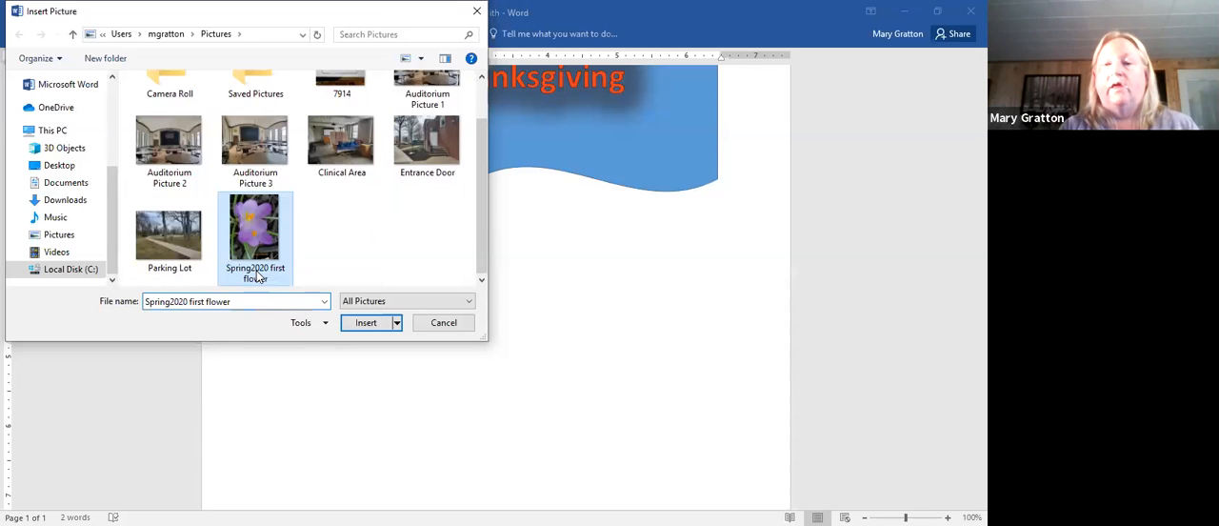
pyautogui.click(366, 323)
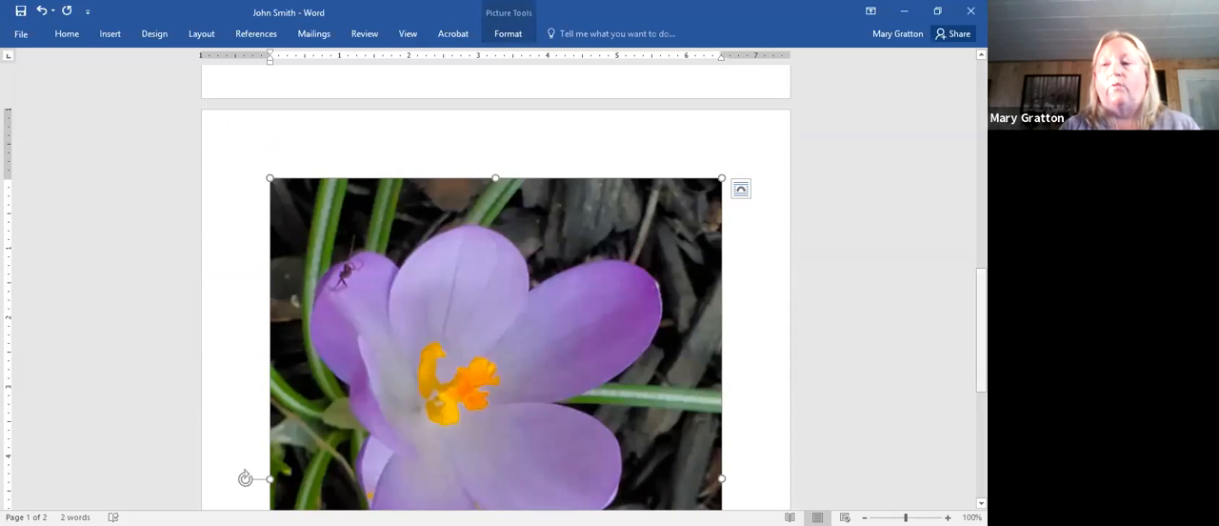
pyautogui.scroll(-5, 496, 286)
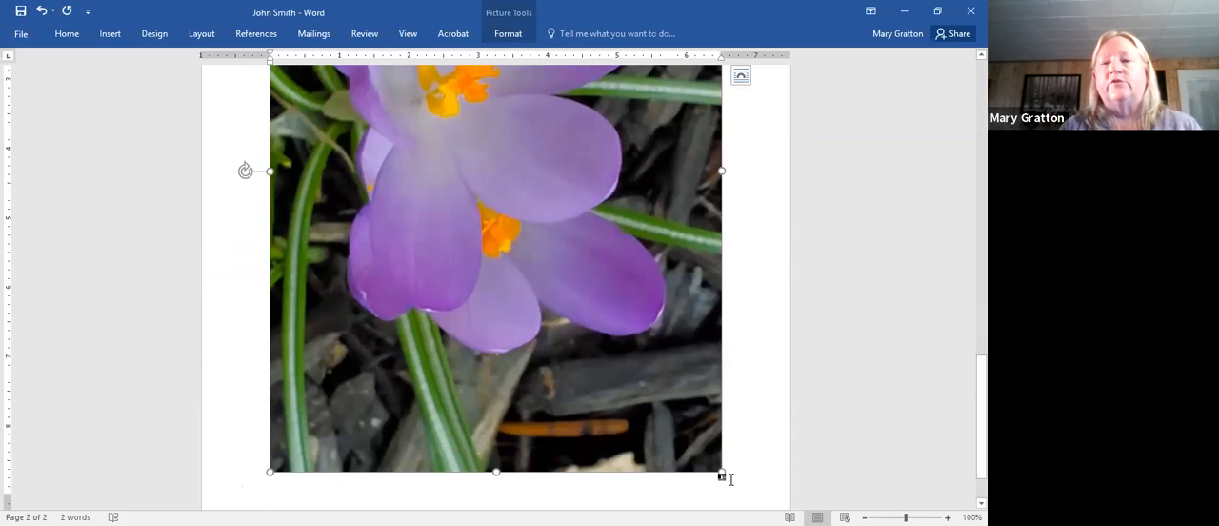
# - Shrink the inserted flower picture to about 4.4 inches wide and reduce its height to about 3.4 inches
pyautogui.moveTo(720, 461); pyautogui.dragTo(705, 426)
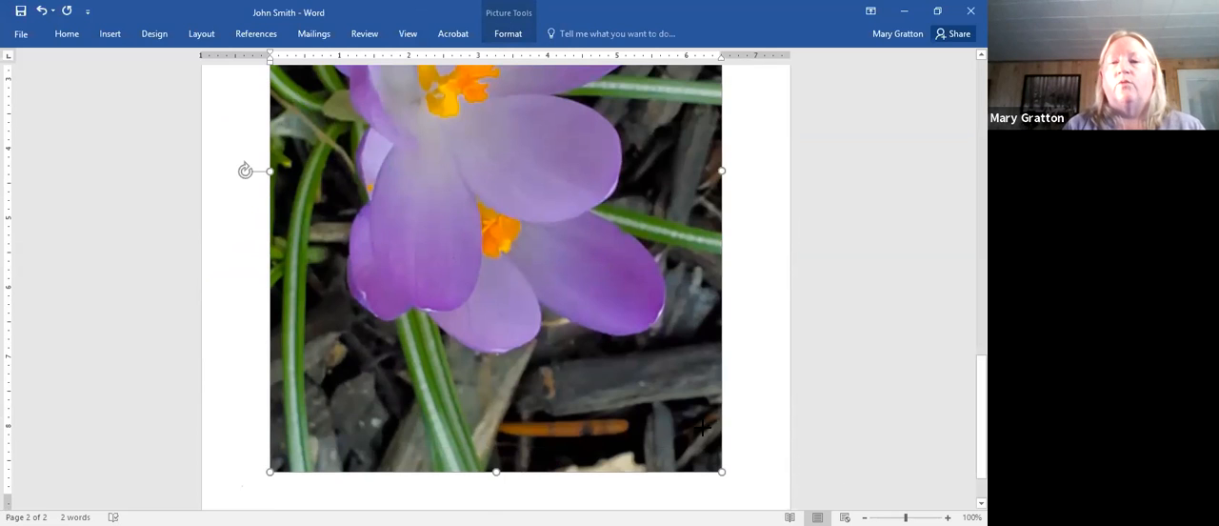
pyautogui.moveTo(703, 426); pyautogui.dragTo(400, 292)
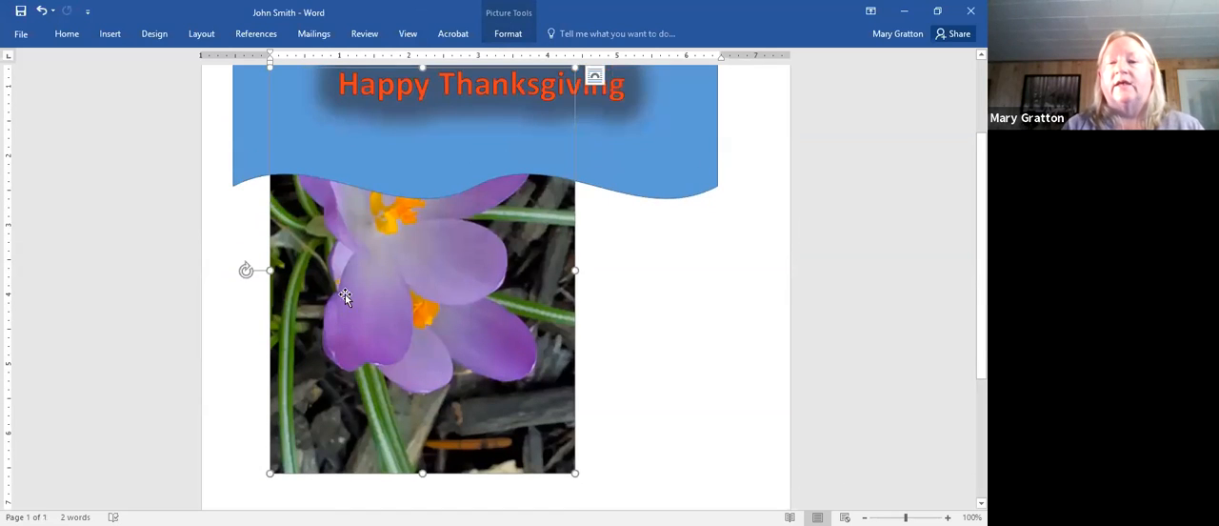
pyautogui.moveTo(298, 271); pyautogui.dragTo(347, 293)
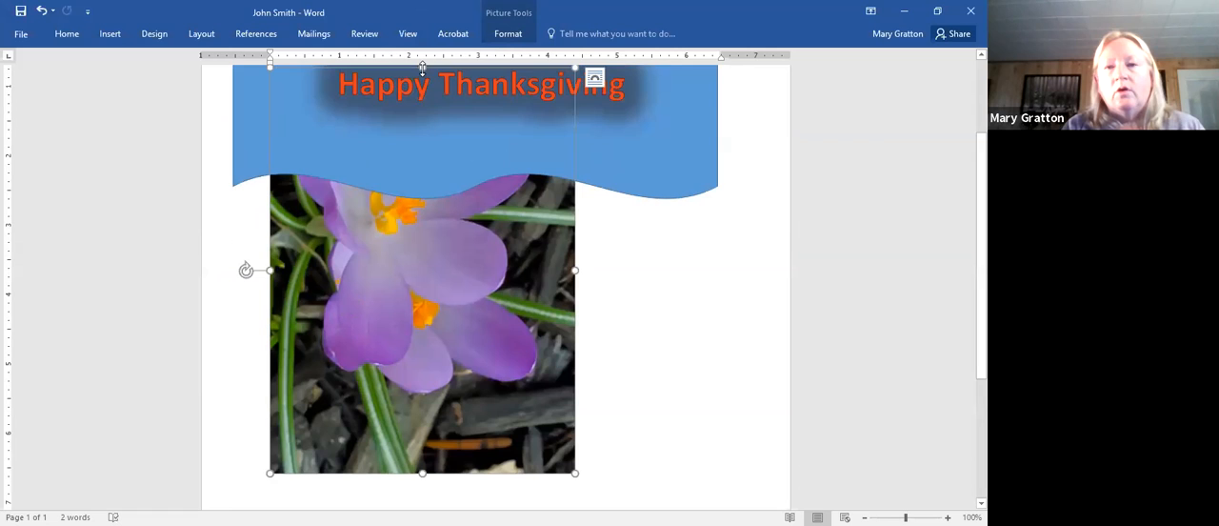
pyautogui.scroll(1, 423, 76)
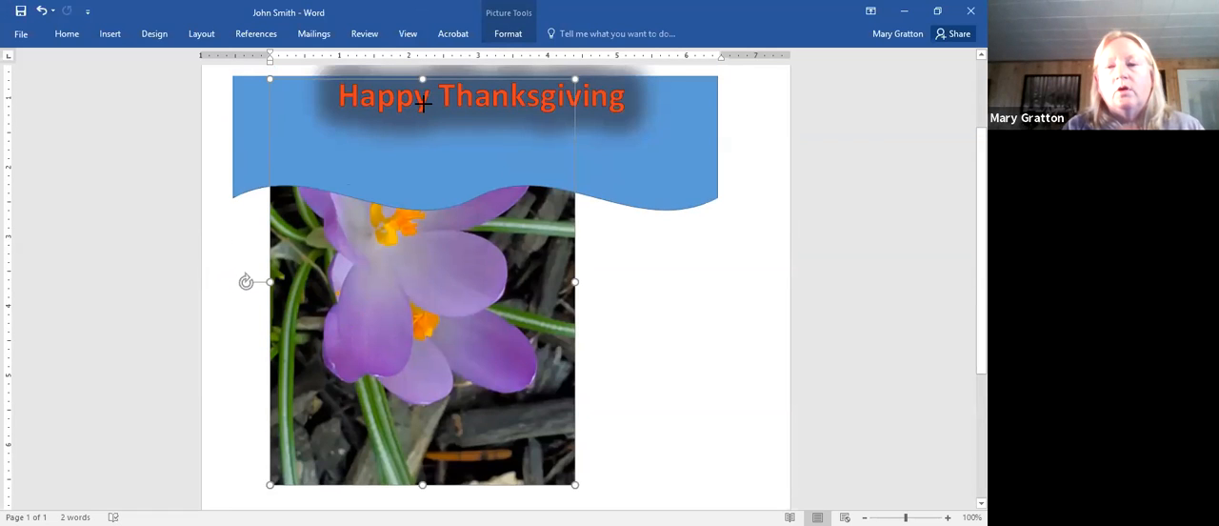
pyautogui.moveTo(423, 103); pyautogui.dragTo(417, 249)
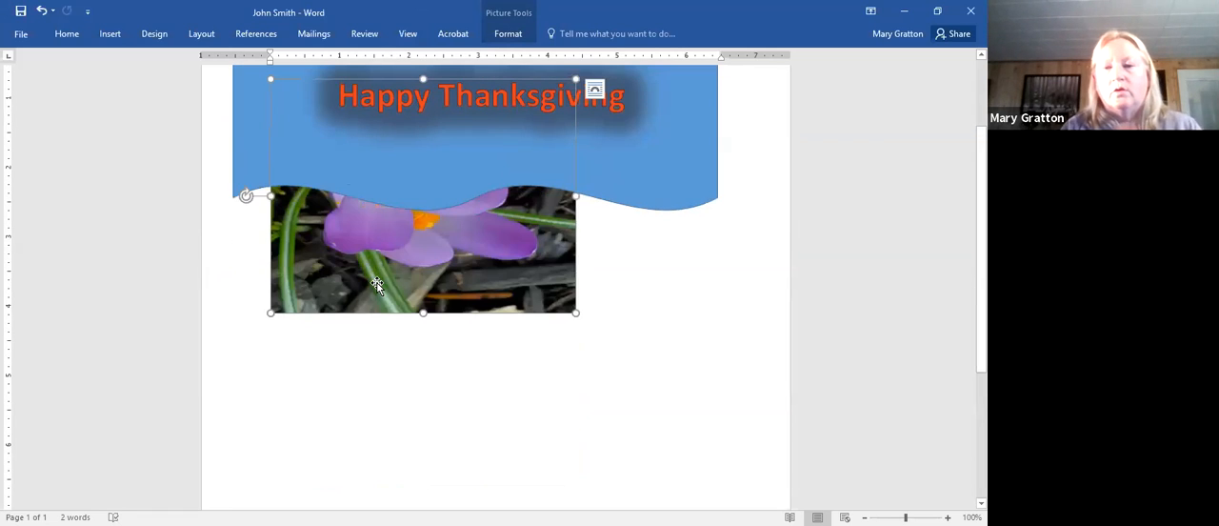
# - Set the flower picture's text wrapping to Tight and move it into the empty area below the blue wave
pyautogui.rightClick(403, 249)
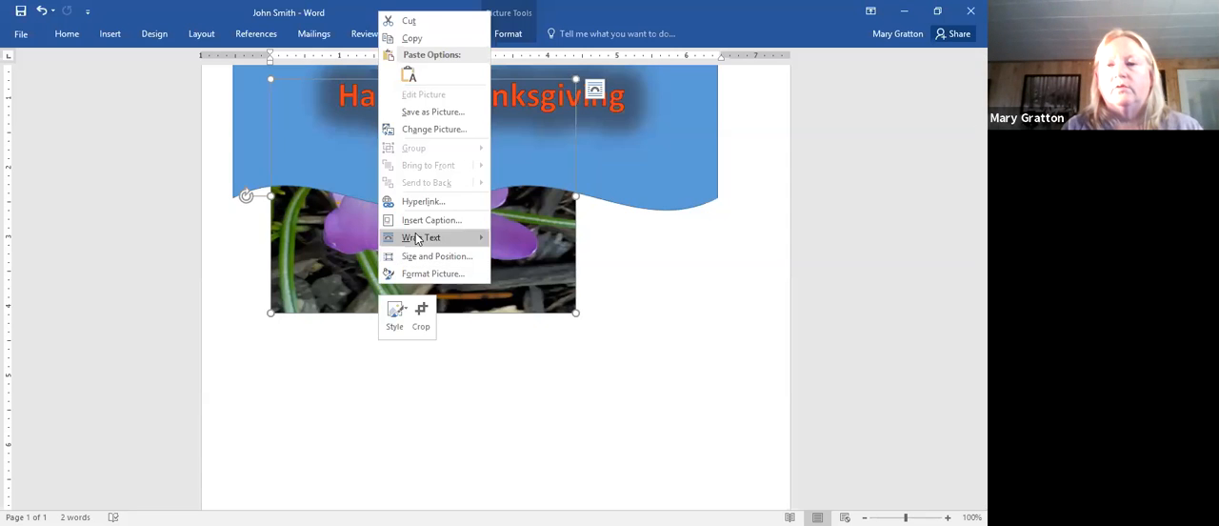
pyautogui.moveTo(416, 239)
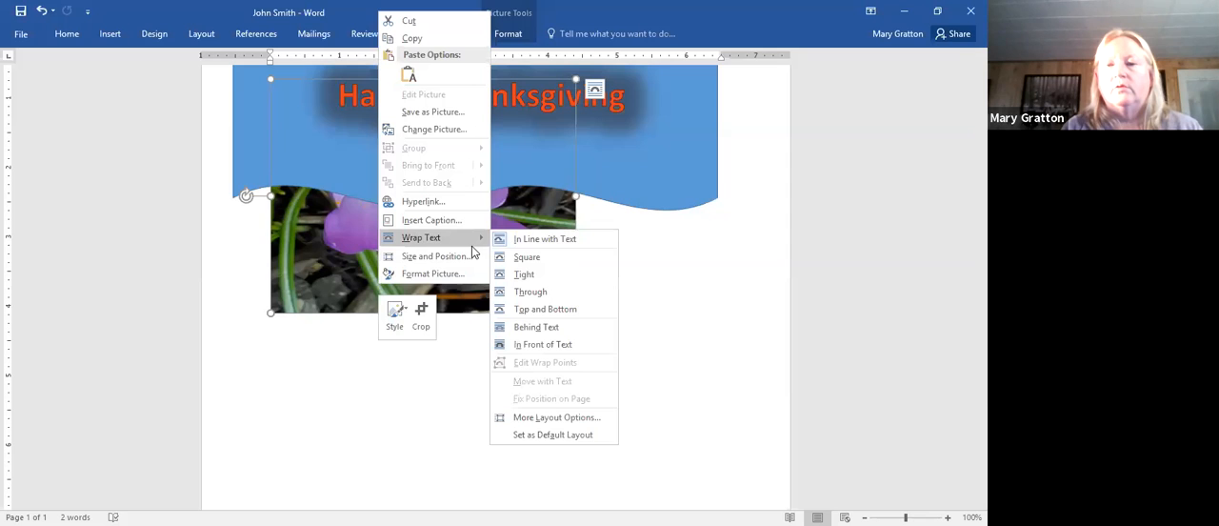
pyautogui.click(507, 277)
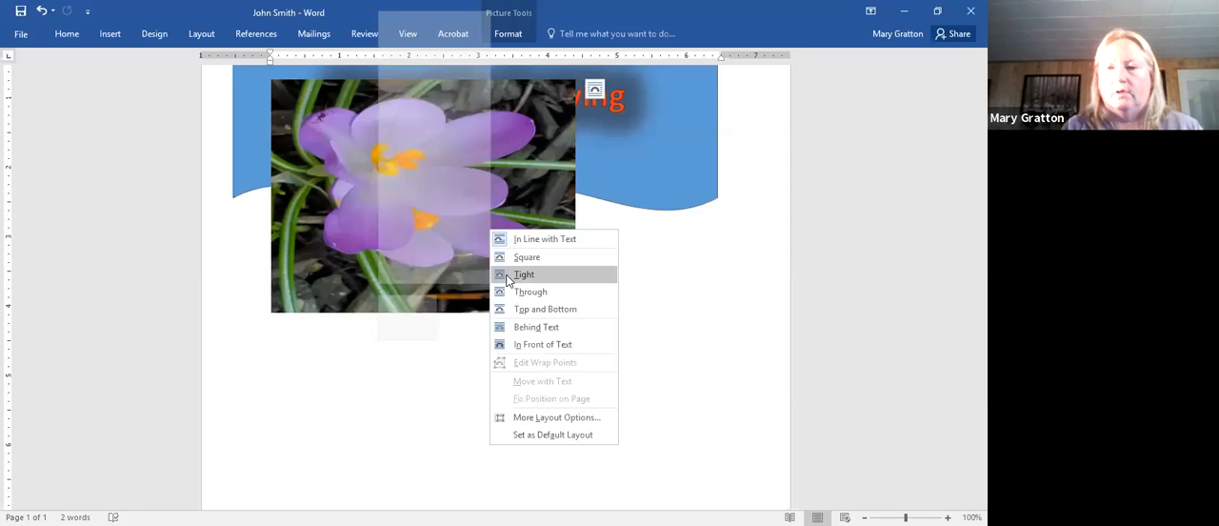
pyautogui.click(524, 345)
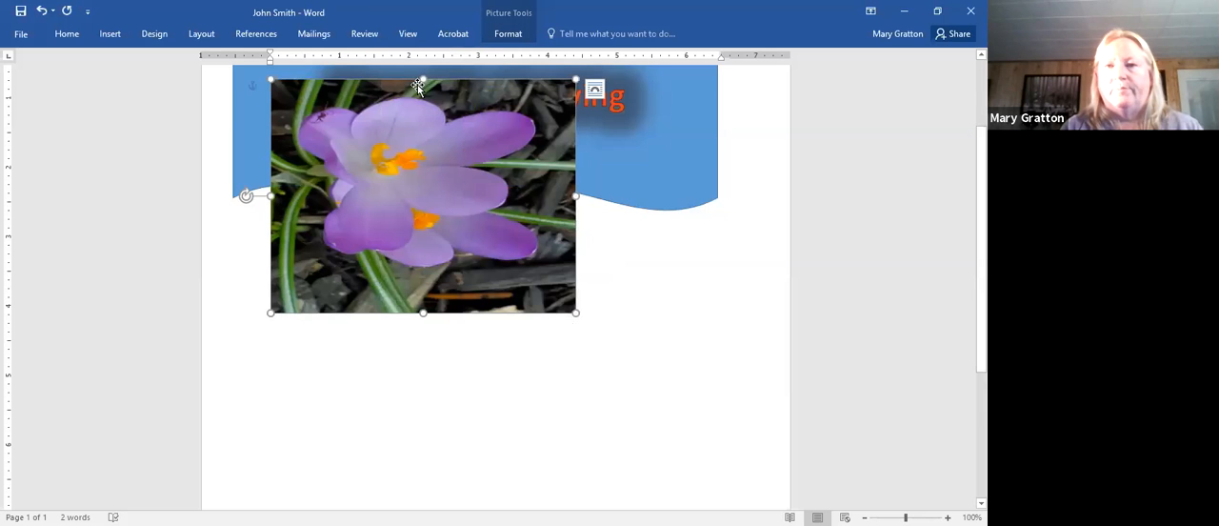
pyautogui.moveTo(420, 81); pyautogui.dragTo(445, 187)
pyautogui.moveTo(419, 220); pyautogui.dragTo(366, 261)
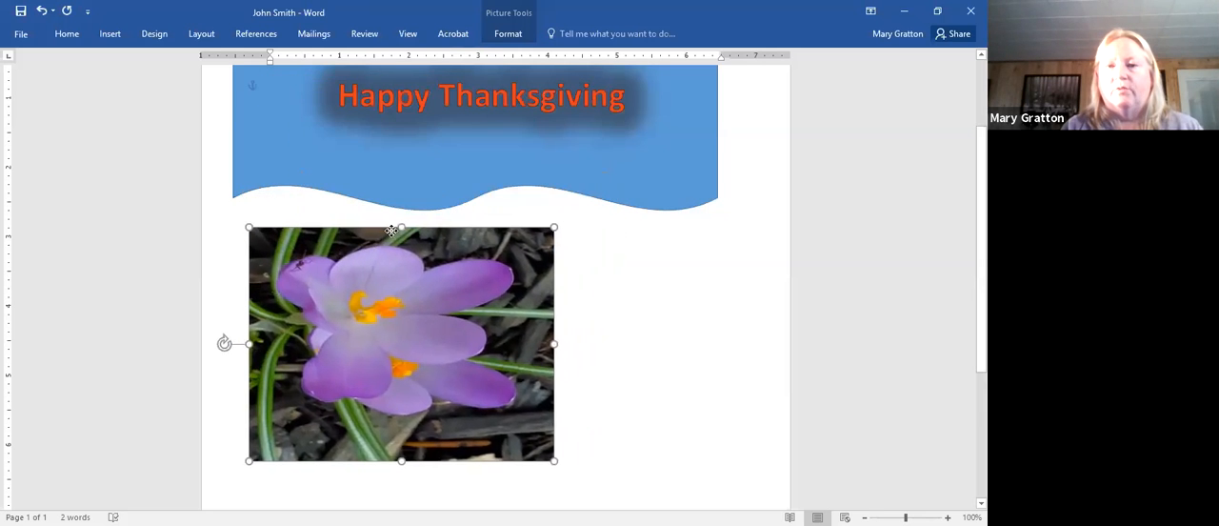
pyautogui.click(625, 255)
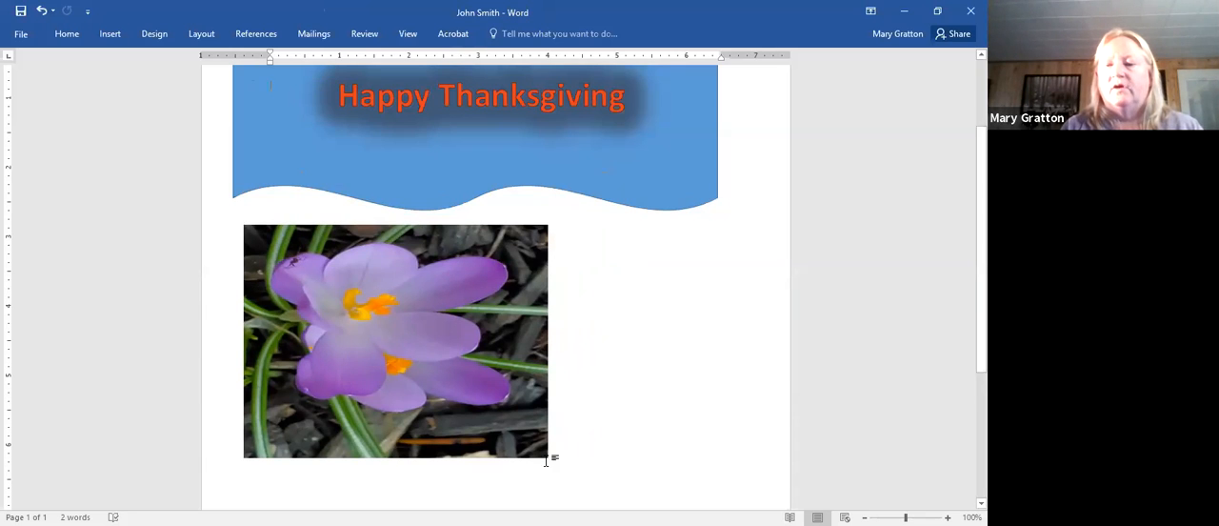
# - Reduce the flower picture to about 2.1 by 2.3 inches and rotate it 90 degrees clockwise
pyautogui.moveTo(546, 455); pyautogui.dragTo(526, 447)
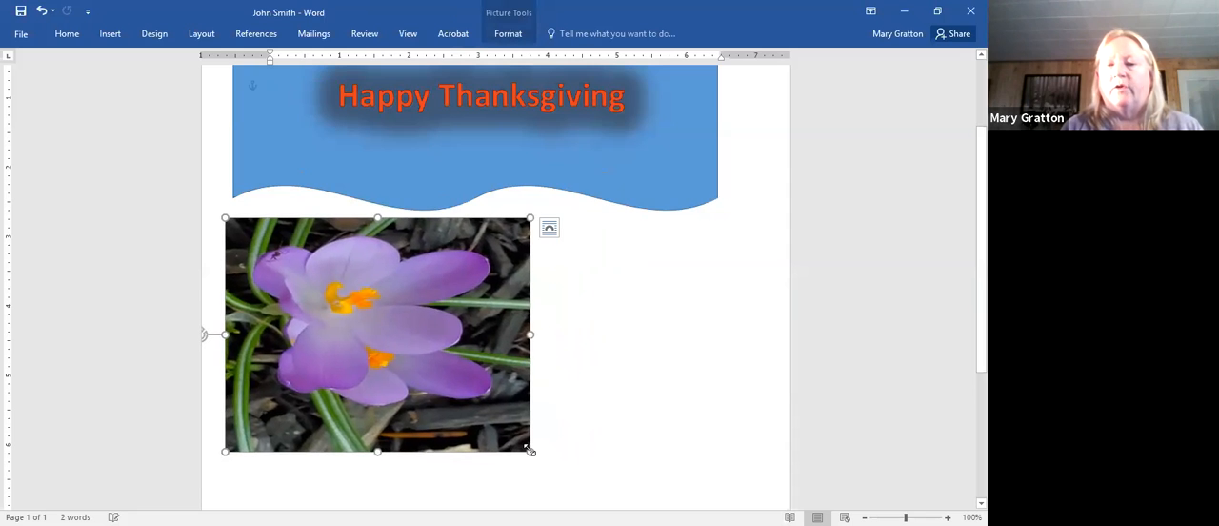
pyautogui.moveTo(223, 334); pyautogui.dragTo(318, 329)
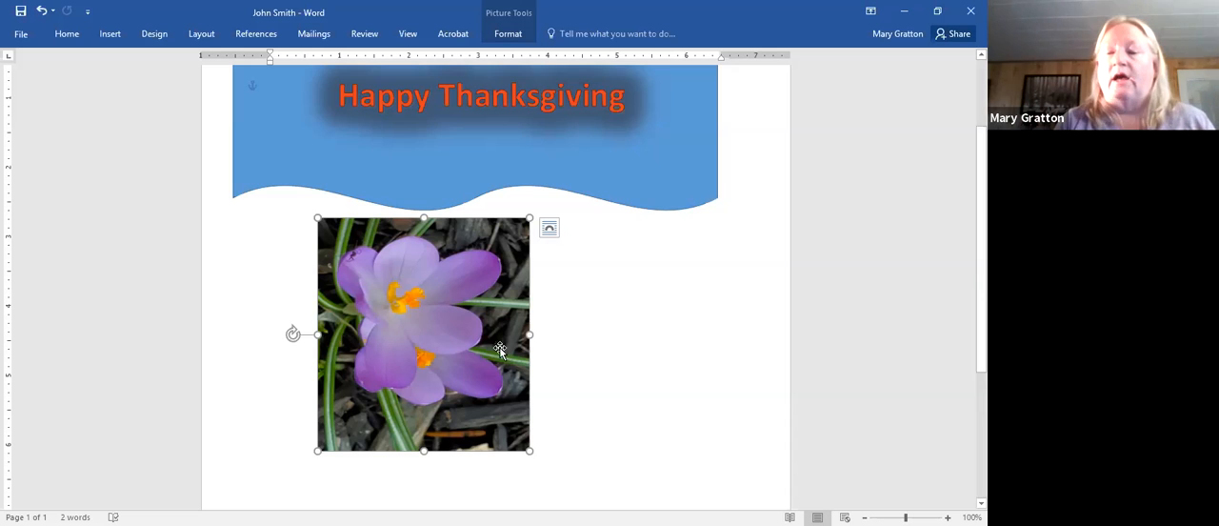
pyautogui.moveTo(532, 449); pyautogui.dragTo(491, 408)
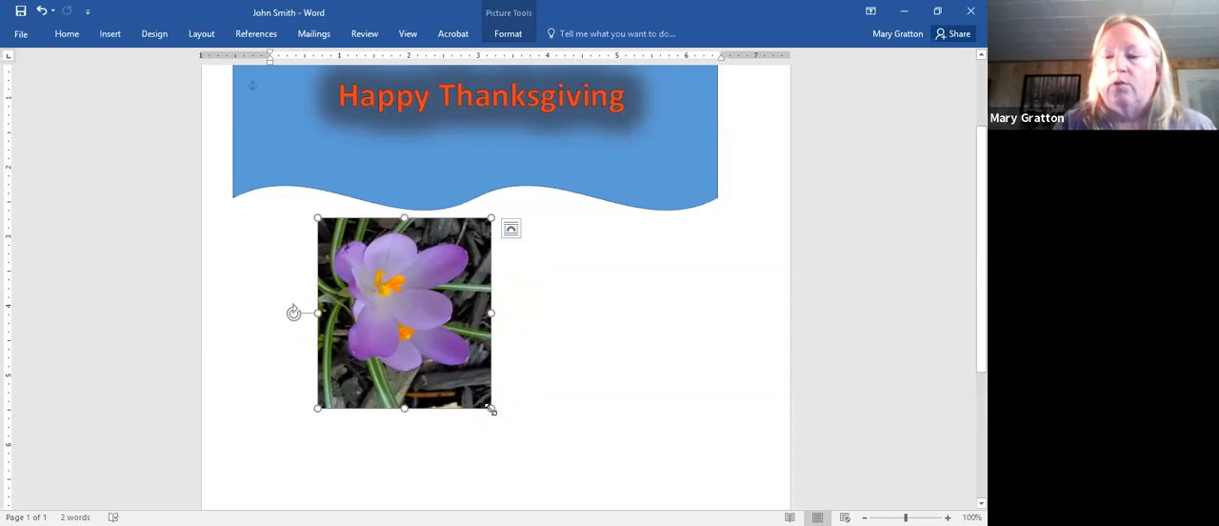
pyautogui.moveTo(491, 407); pyautogui.dragTo(454, 375)
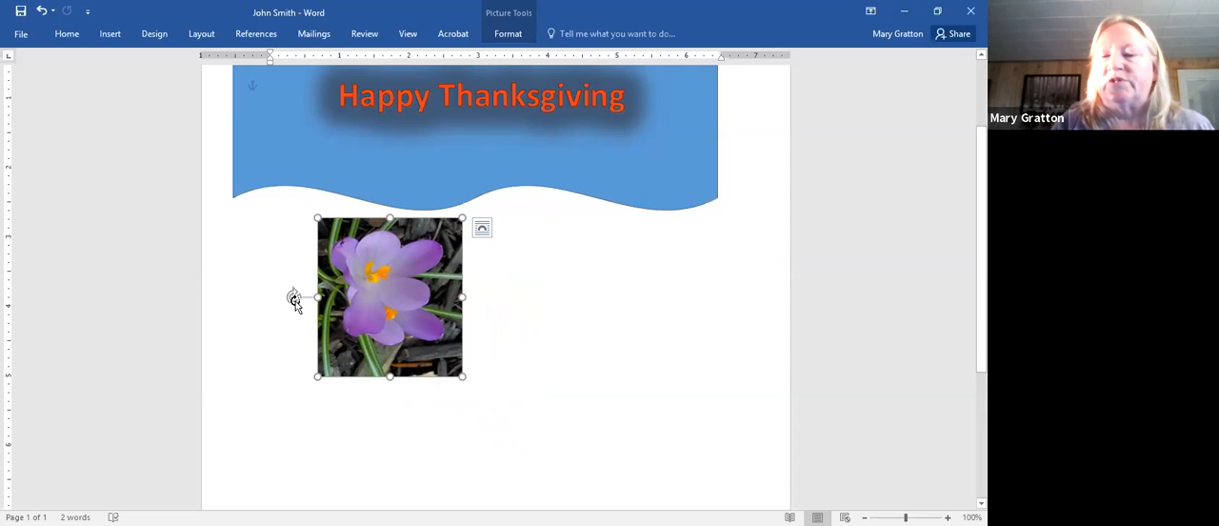
pyautogui.moveTo(293, 298); pyautogui.dragTo(386, 233)
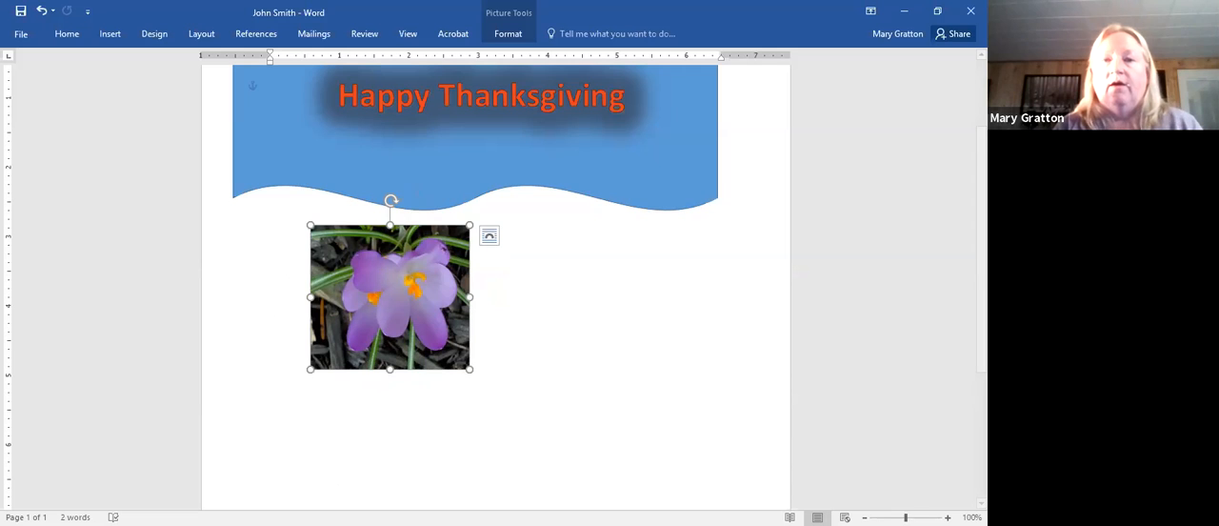
# - Draw an up block arrow about 0.7 by 0.9 inch beside the flower picture and deselect it
pyautogui.click(112, 36)
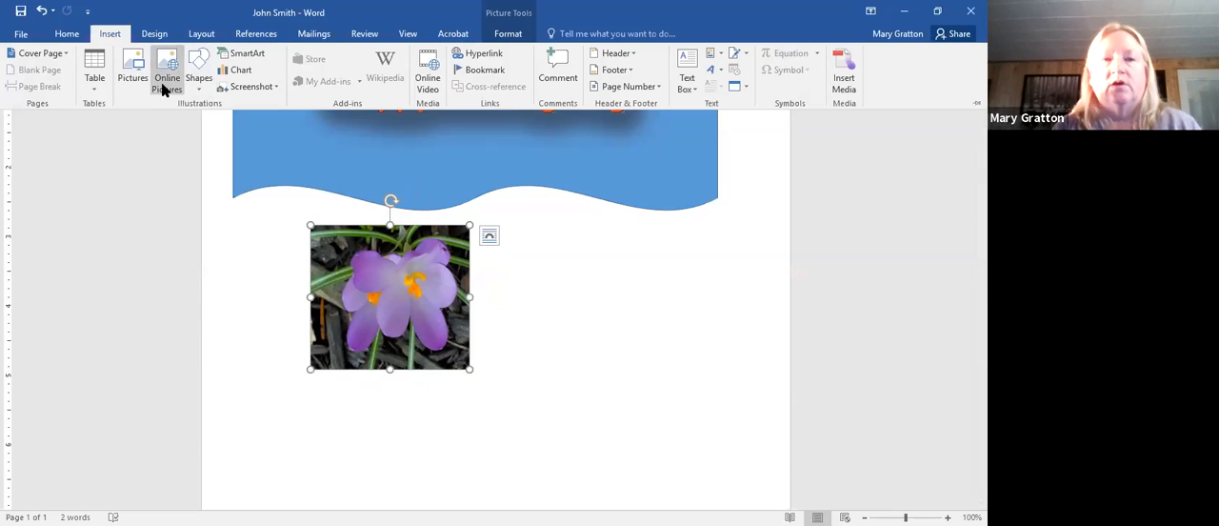
pyautogui.click(200, 89)
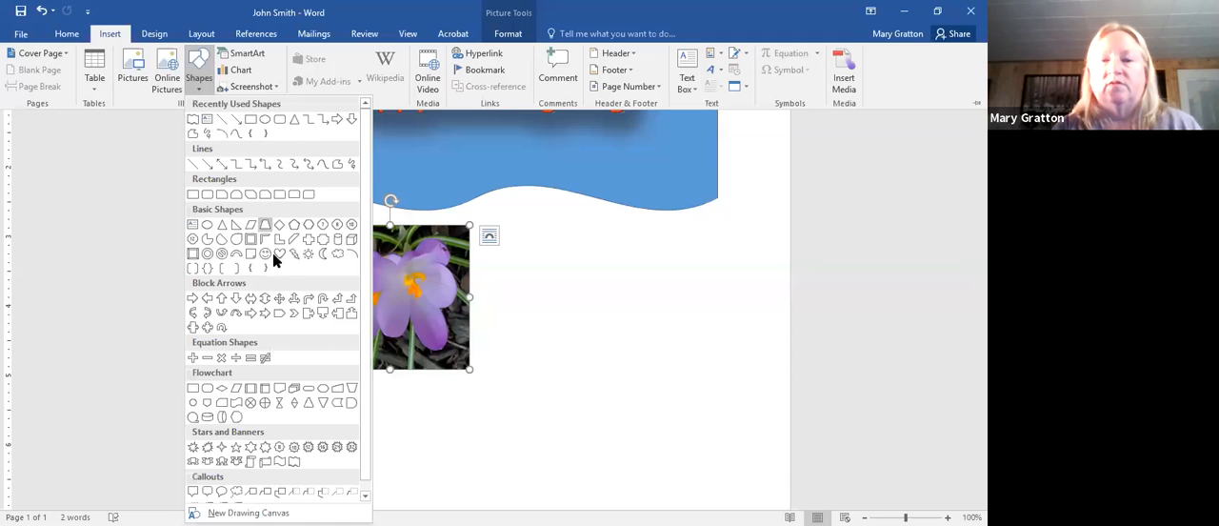
pyautogui.click(220, 300)
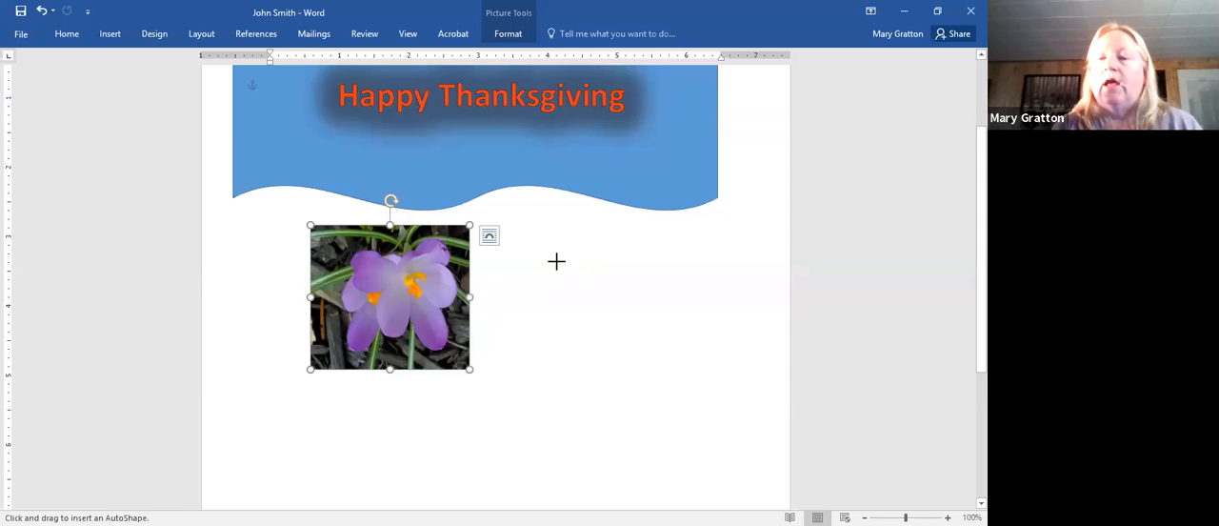
pyautogui.moveTo(556, 259)
pyautogui.mouseDown()
pyautogui.moveTo(558, 313)
pyautogui.moveTo(607, 320)
pyautogui.mouseUp()
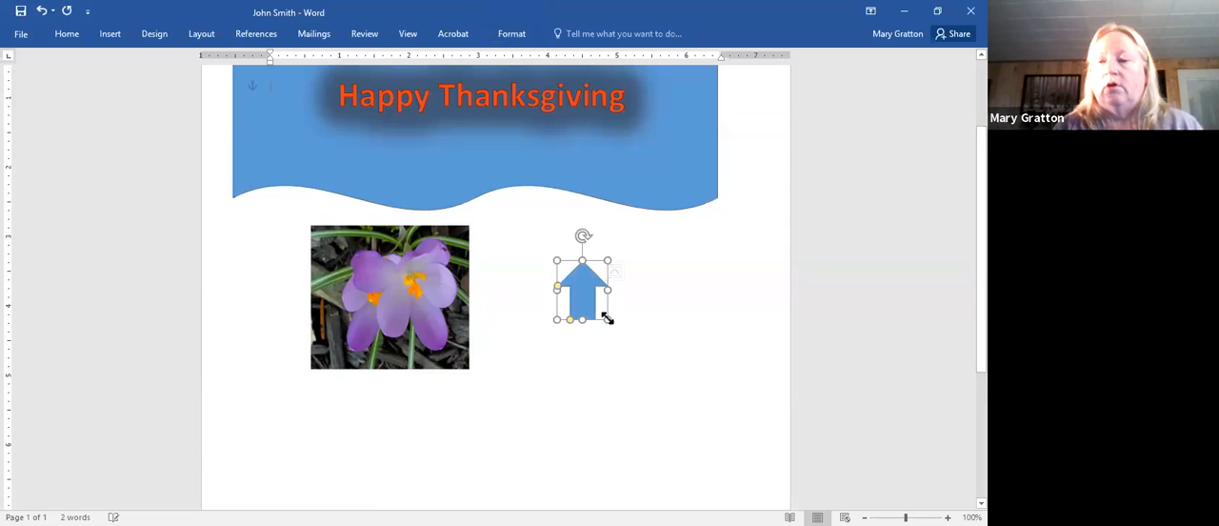
pyautogui.rightClick(555, 427)
pyautogui.click(473, 354)
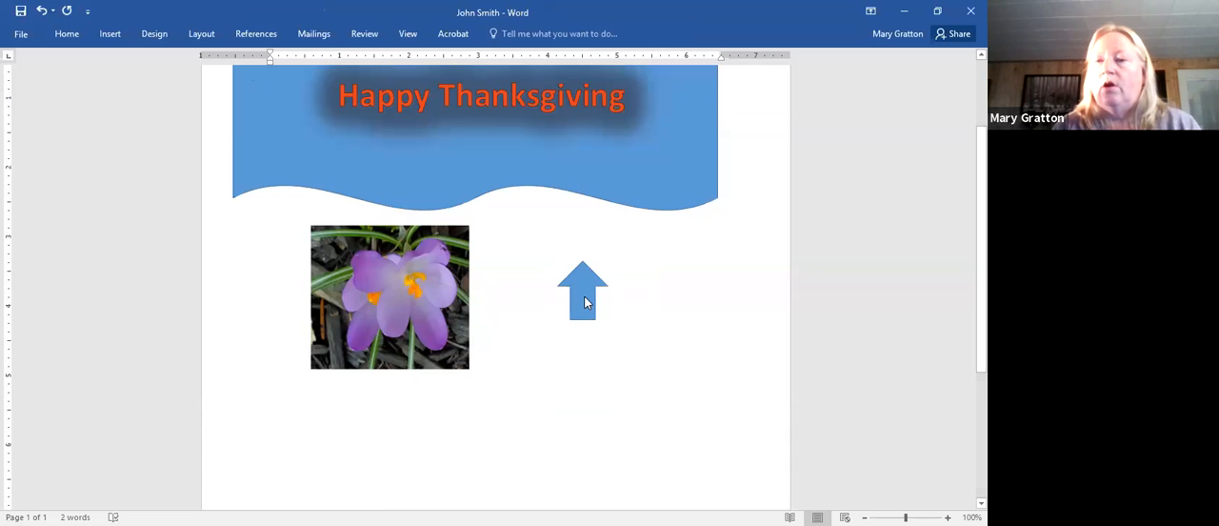
# - Give the up arrow a custom pink solid fill with RGB 219, 85, 200 and deselect it
pyautogui.rightClick(585, 300)
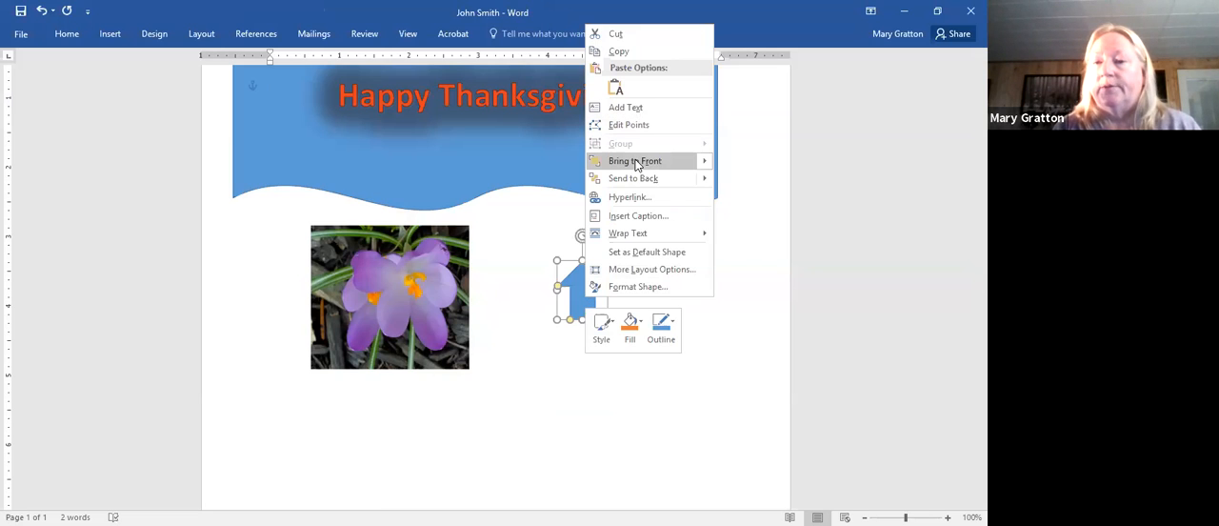
pyautogui.moveTo(637, 166)
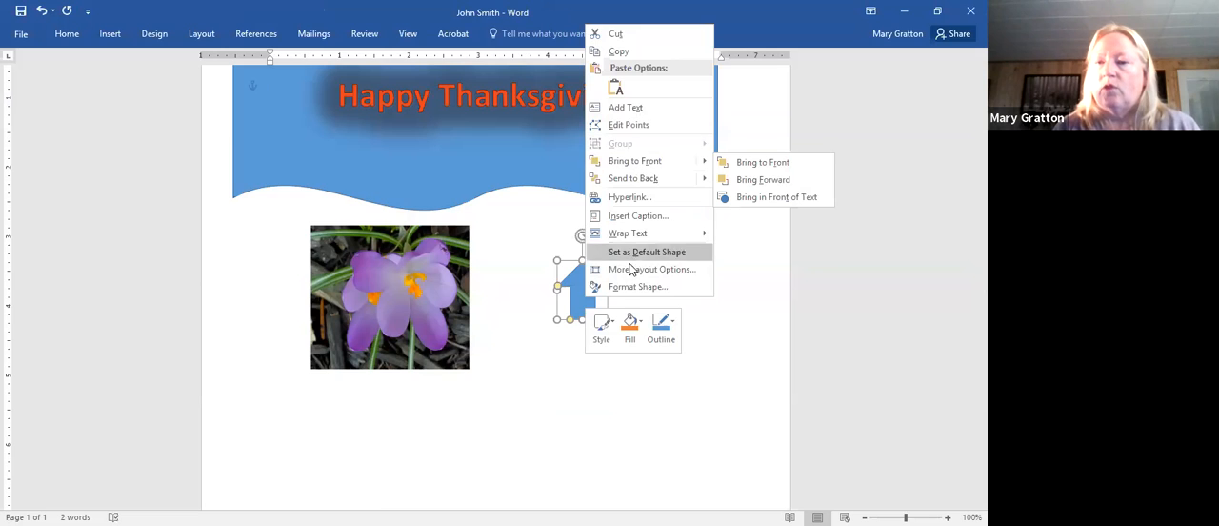
pyautogui.click(636, 287)
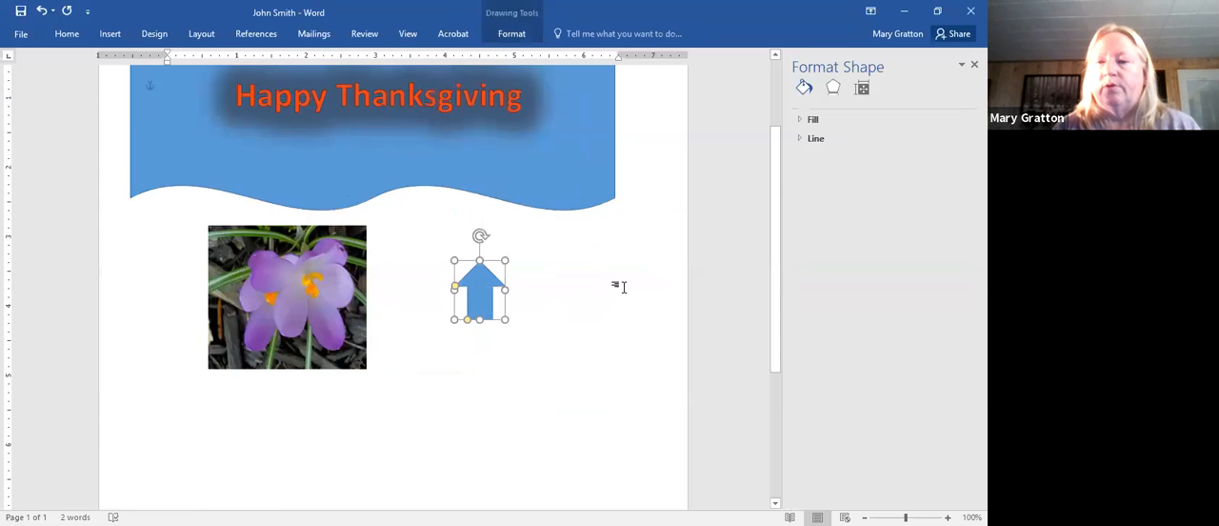
pyautogui.click(822, 120)
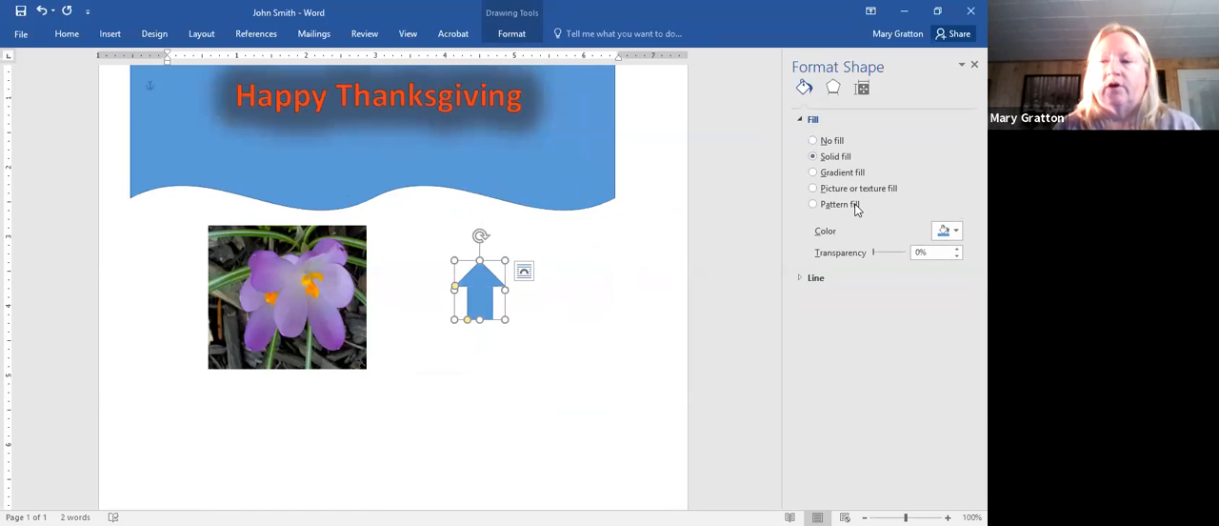
pyautogui.click(948, 230)
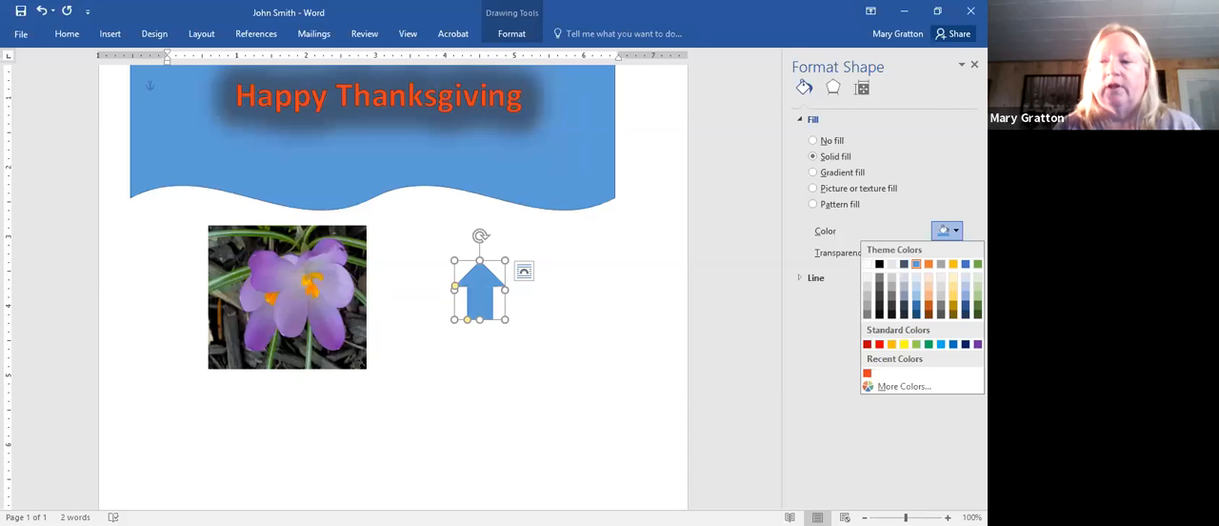
pyautogui.click(902, 387)
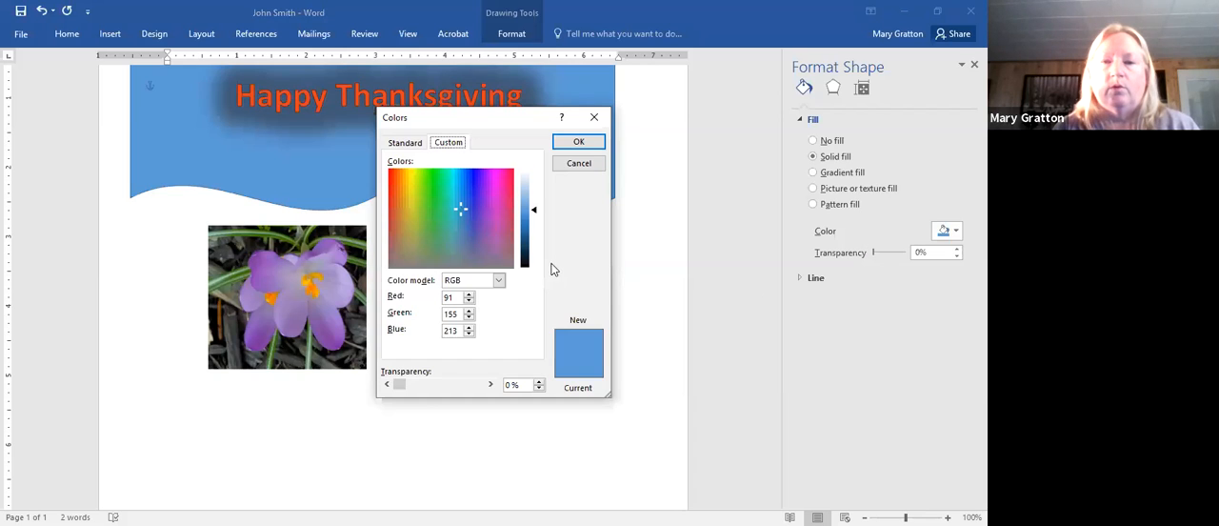
pyautogui.click(494, 203)
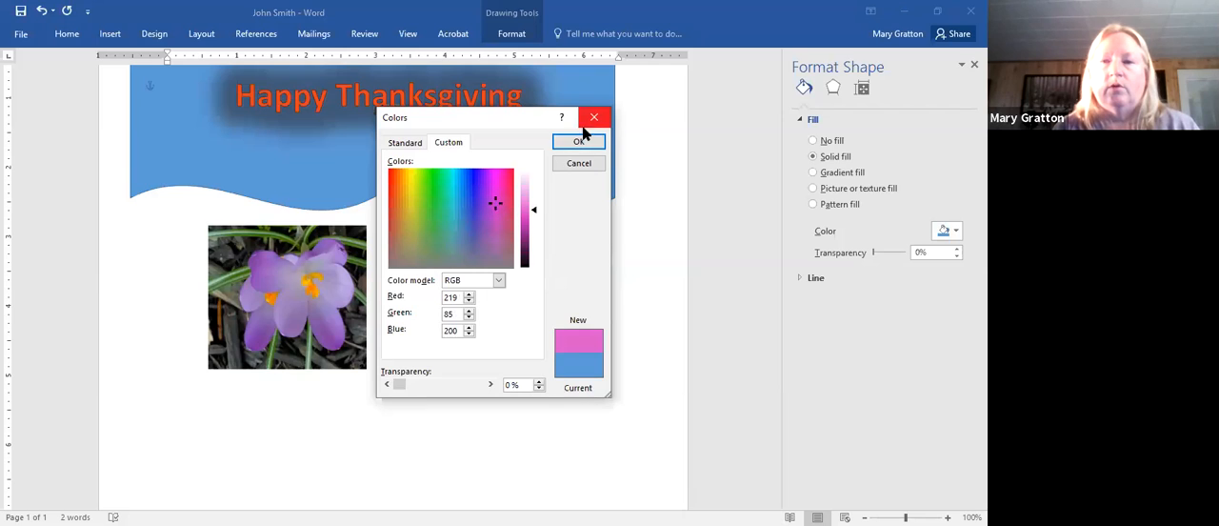
pyautogui.press('Return')
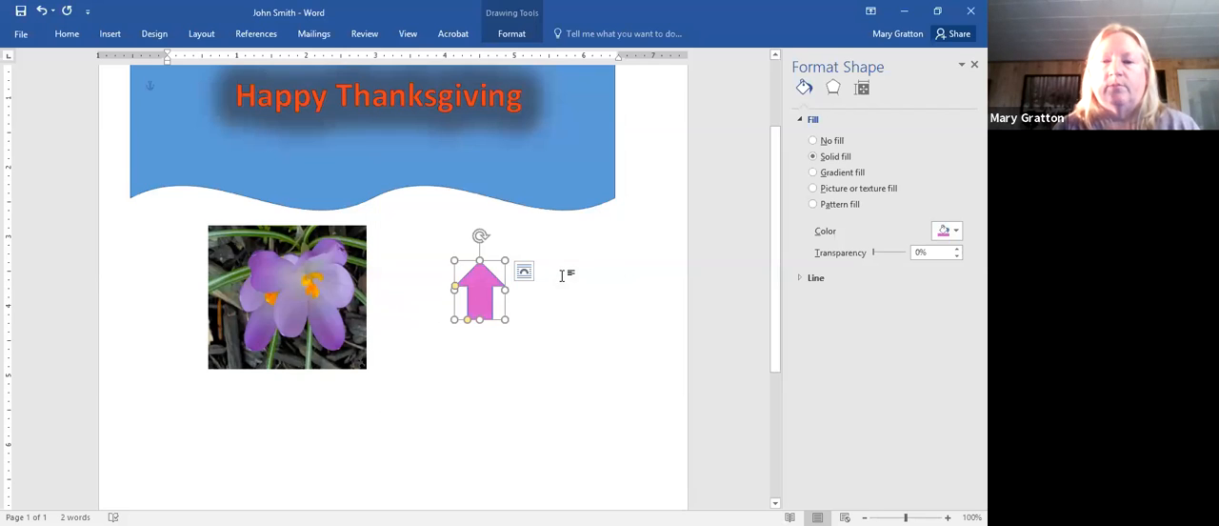
pyautogui.click(580, 272)
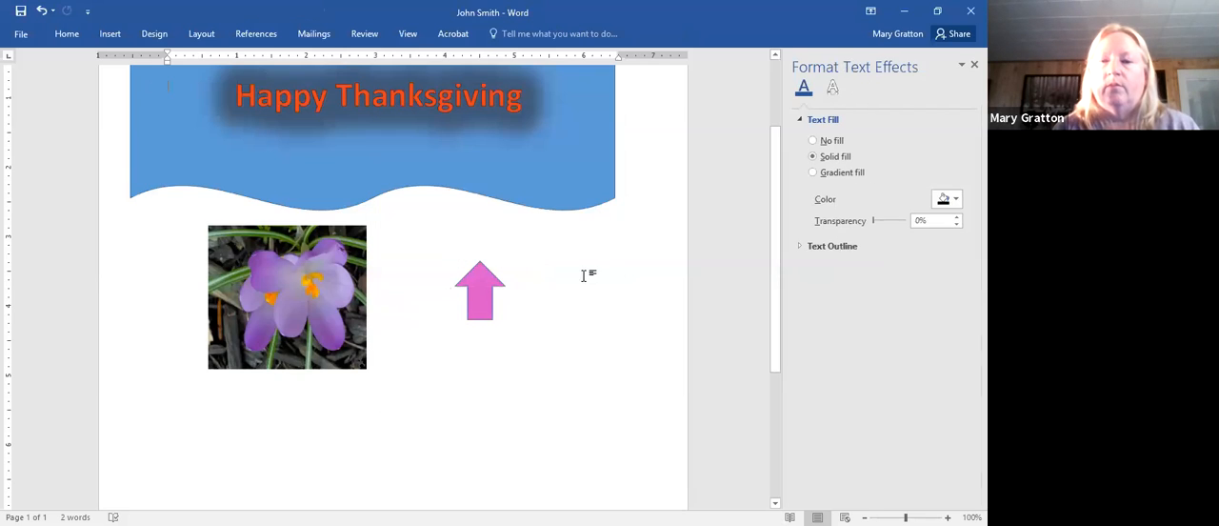
# - Remove the up arrow's outline by setting its line to No line, and reselect the arrow
pyautogui.click(477, 314)
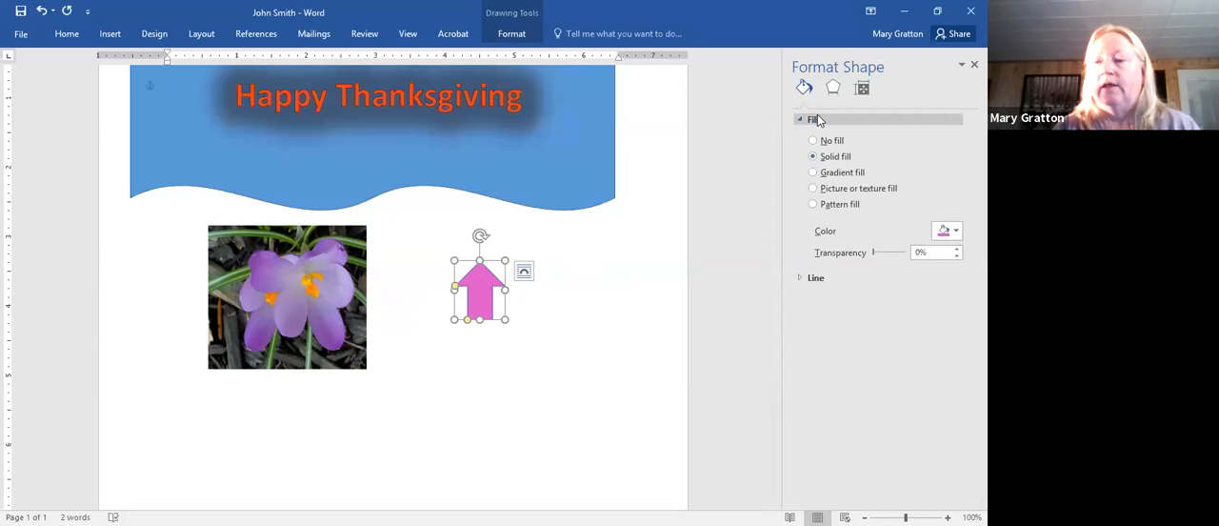
pyautogui.click(800, 282)
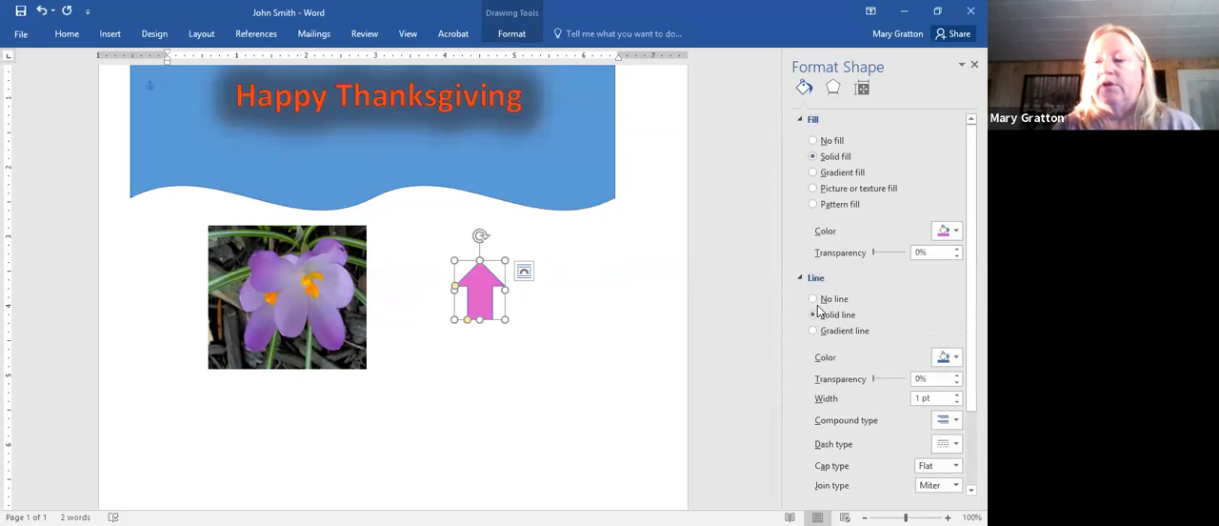
pyautogui.click(813, 298)
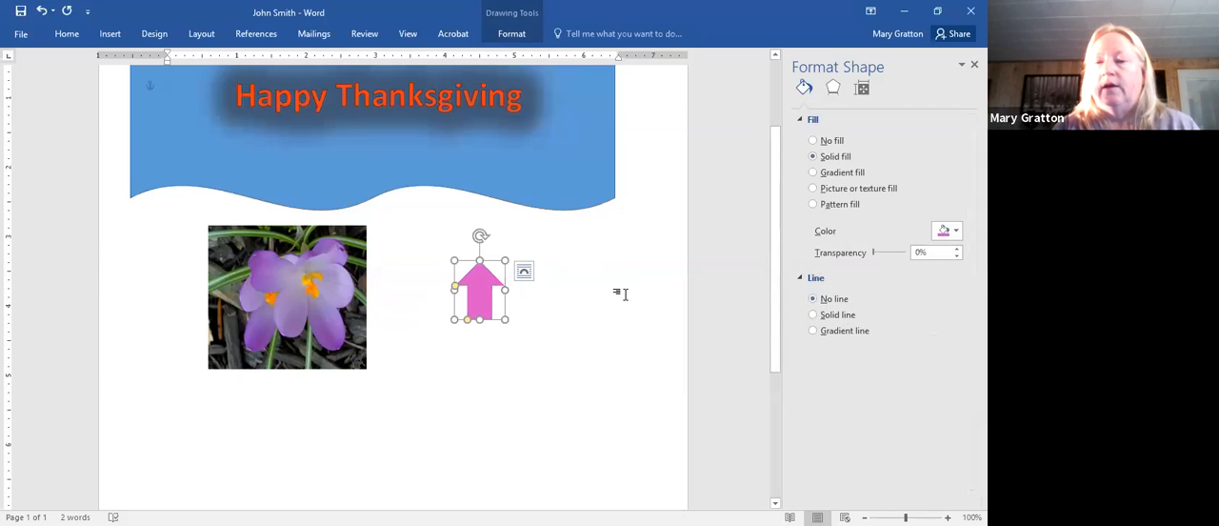
pyautogui.click(620, 291)
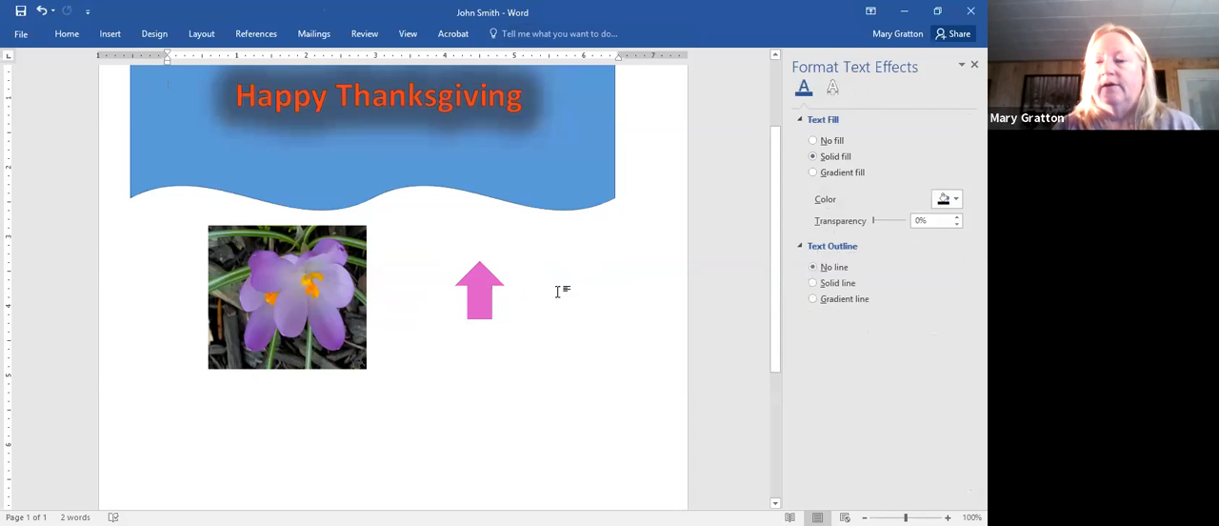
pyautogui.click(492, 305)
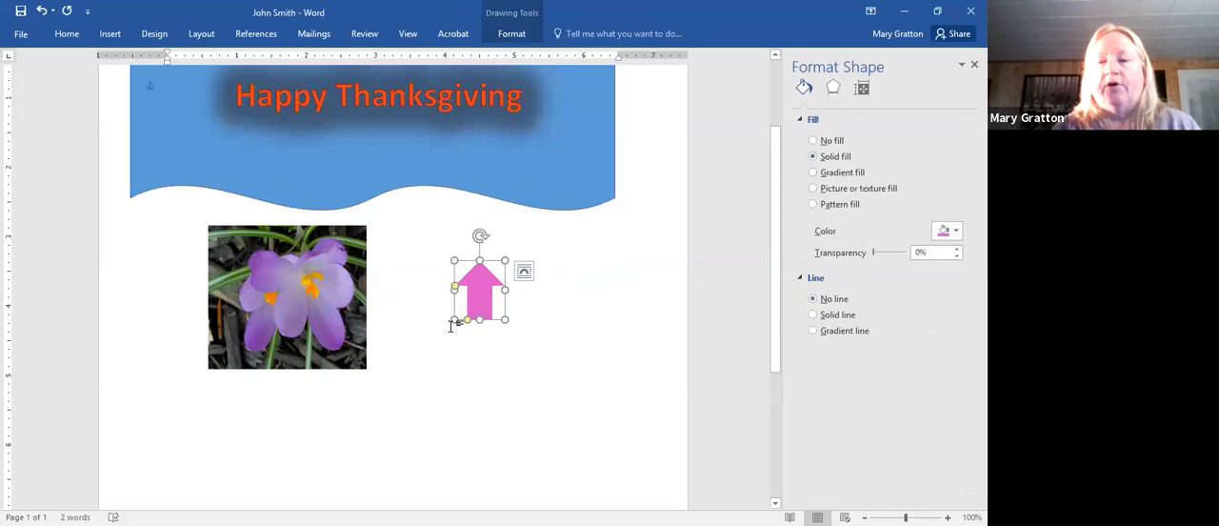
# - Enlarge the pink arrow to about 1.2 by 2.3 inches, rotate it about 60 degrees counterclockwise to point at the flower picture, and deselect it
pyautogui.moveTo(454, 321); pyautogui.dragTo(423, 418)
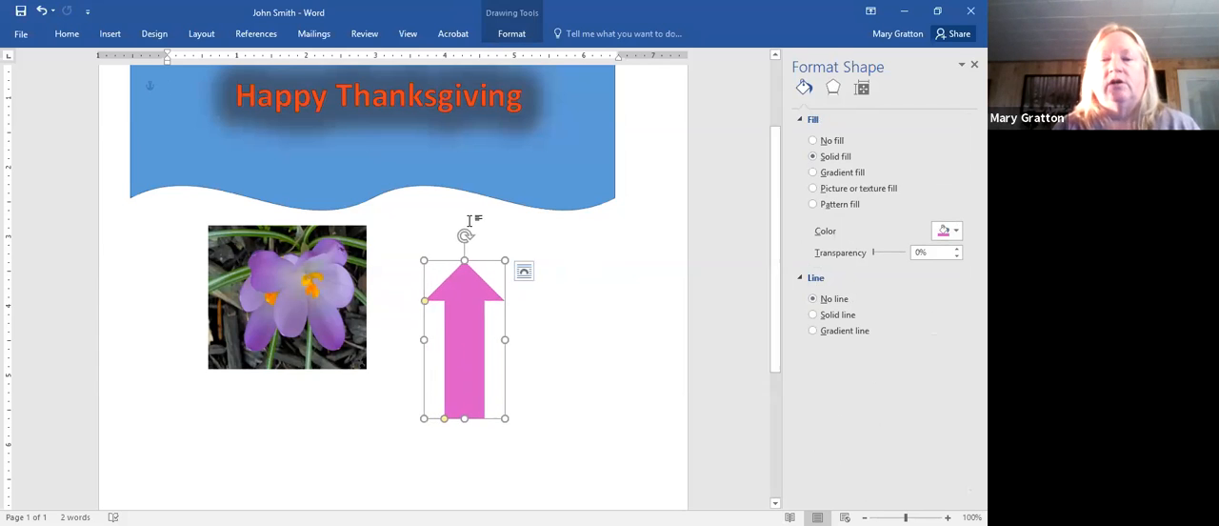
pyautogui.moveTo(464, 234); pyautogui.dragTo(387, 289)
pyautogui.click(390, 382)
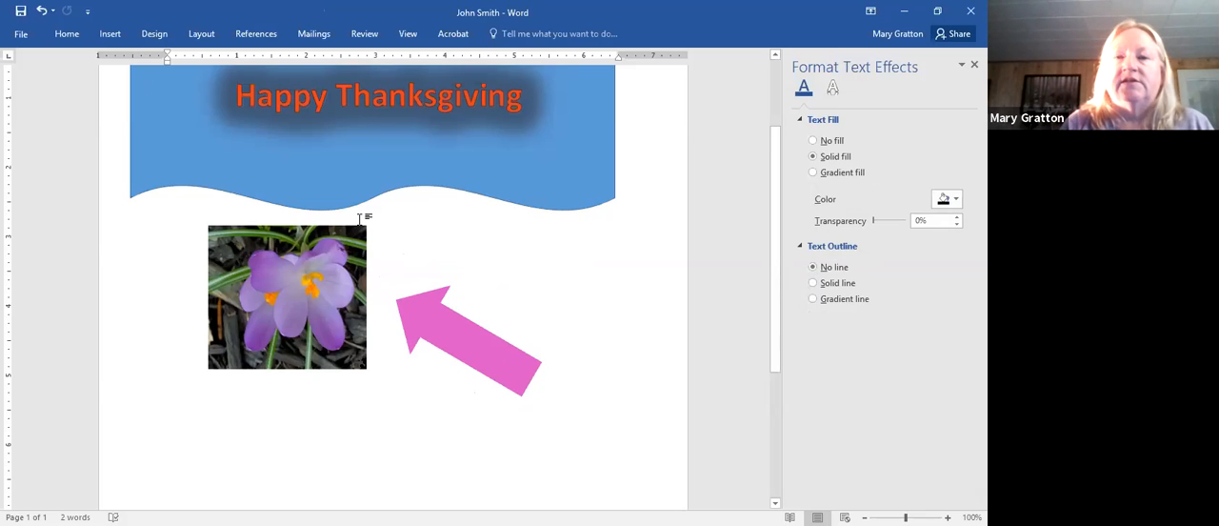
# - Apply a Soft Round bottom bevel to the Happy Thanksgiving WordArt text and deselect it
pyautogui.moveTo(244, 93); pyautogui.dragTo(416, 81)
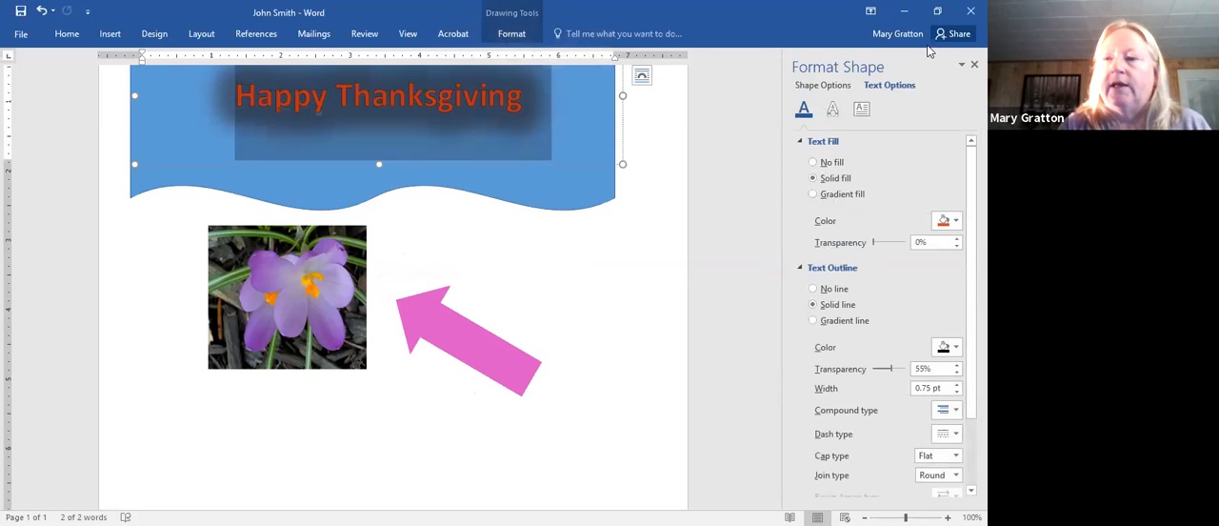
pyautogui.click(832, 111)
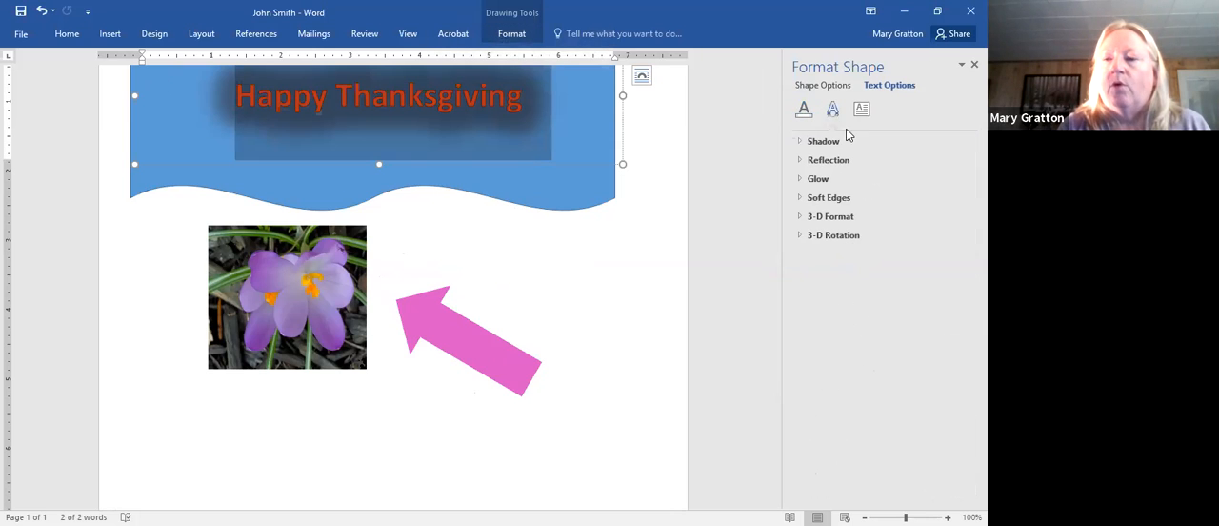
pyautogui.click(840, 219)
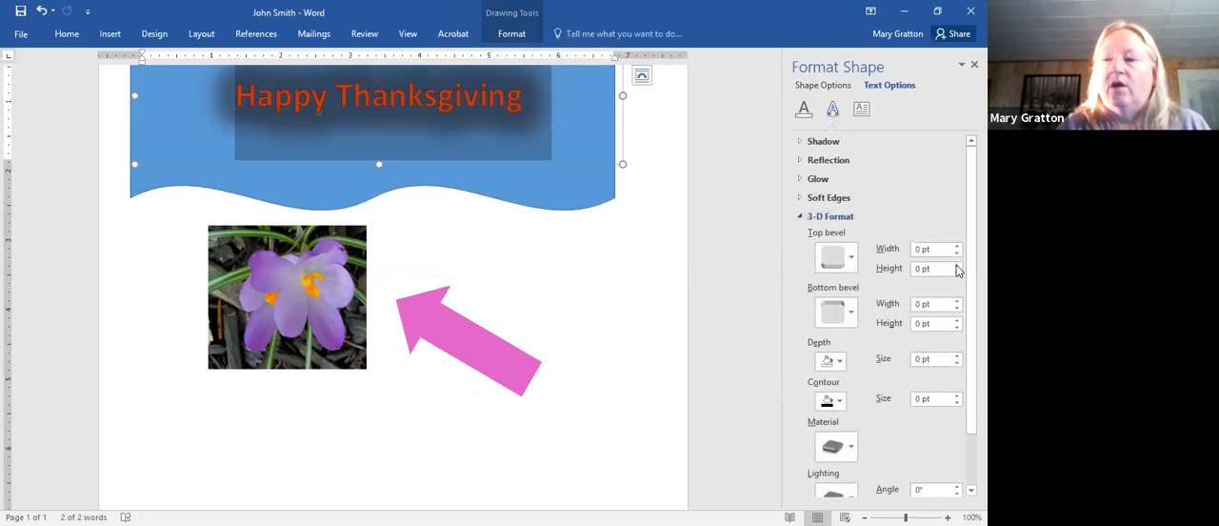
pyautogui.scroll(-3, 885, 314)
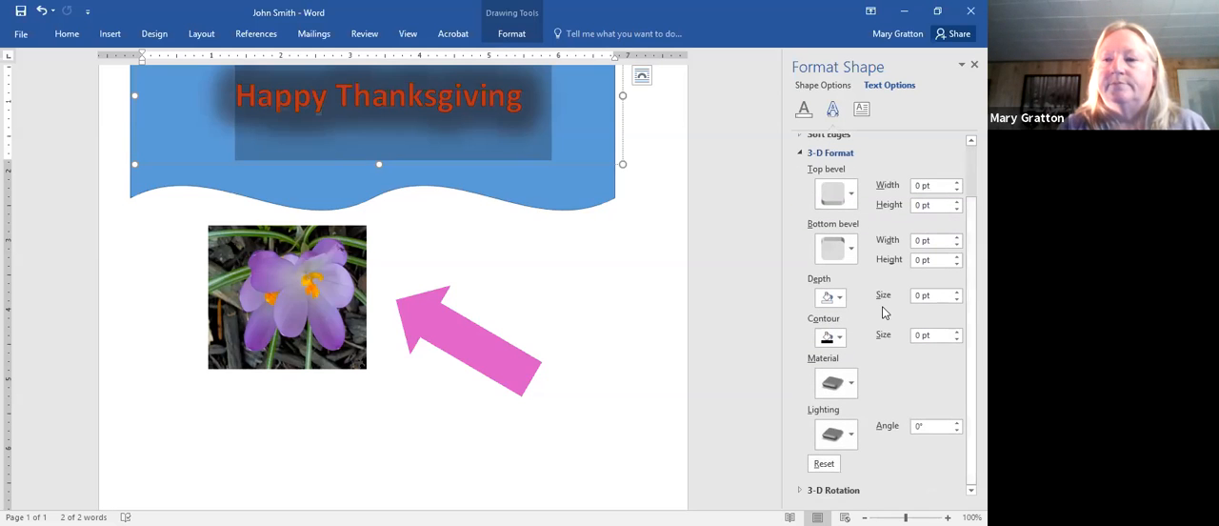
pyautogui.click(850, 249)
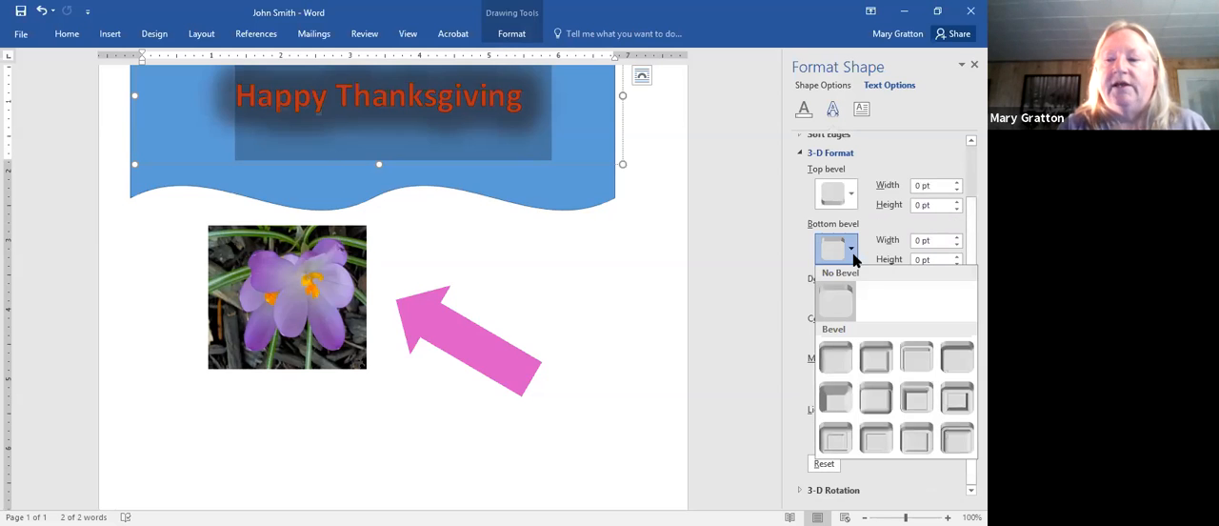
pyautogui.click(884, 406)
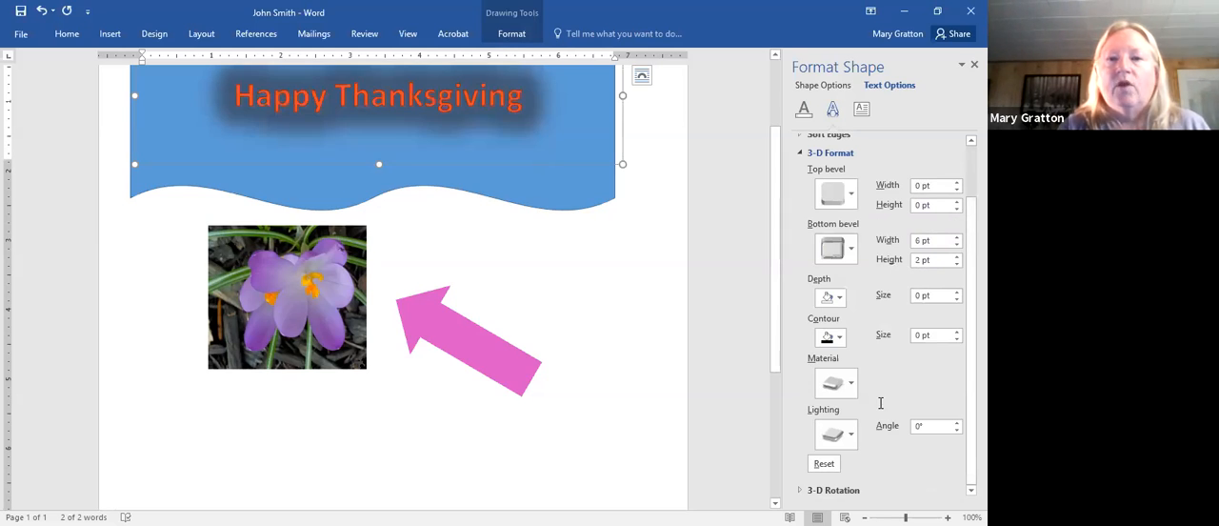
pyautogui.click(693, 293)
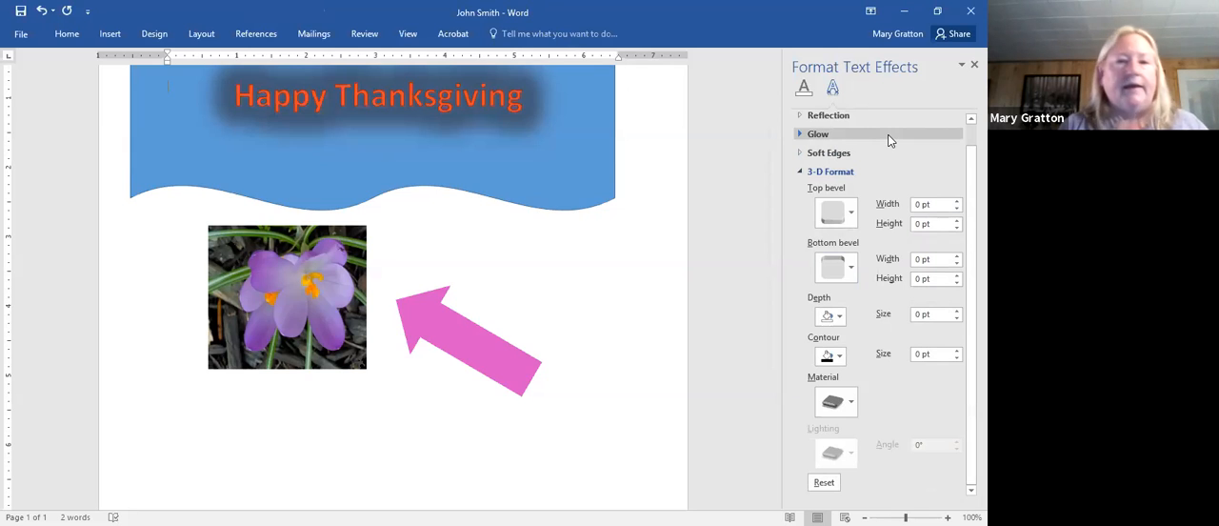
# - Turn on Do not rotate text for the Happy Thanksgiving WordArt, set its text direction to Rotate all text 90°, and deselect it
pyautogui.click(219, 112)
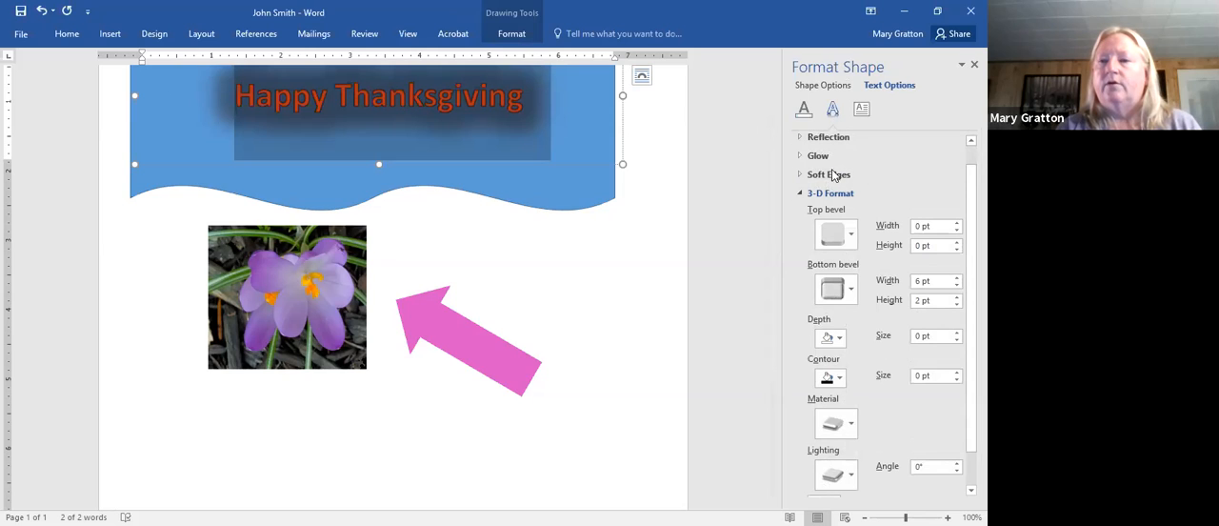
pyautogui.moveTo(971, 179); pyautogui.dragTo(972, 161)
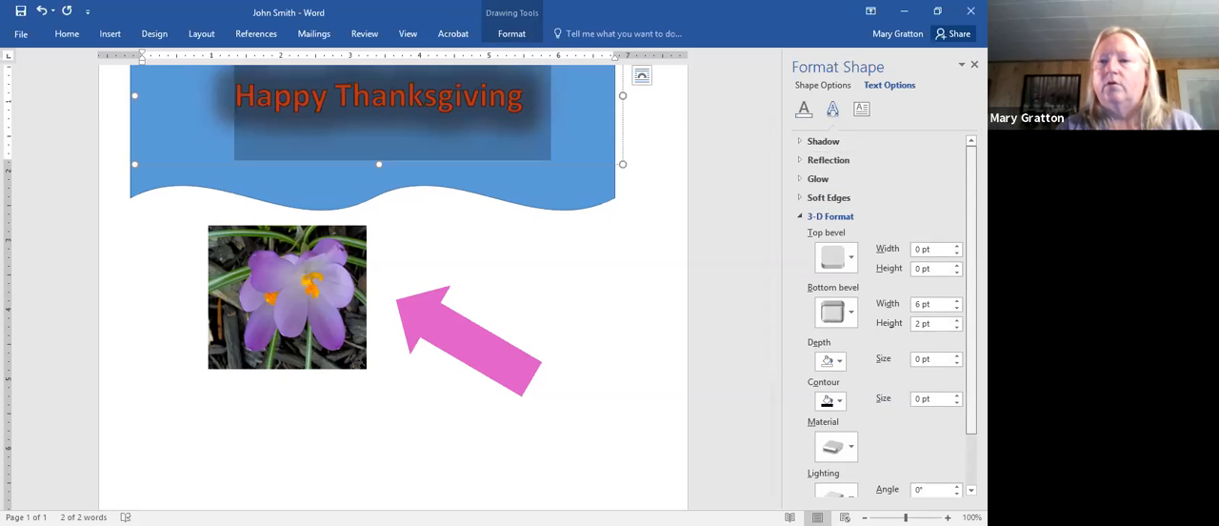
pyautogui.click(862, 111)
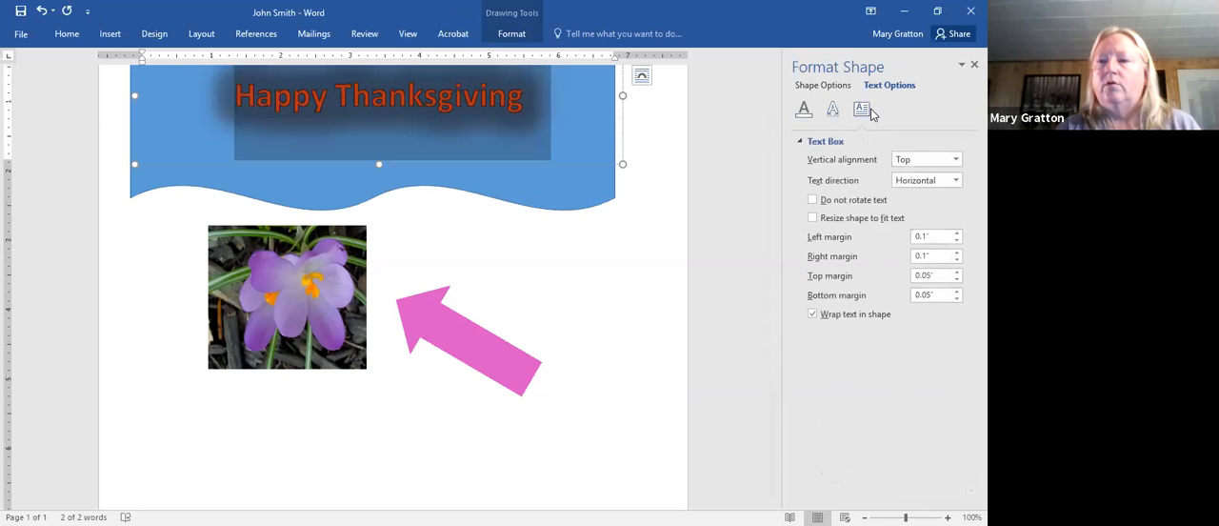
pyautogui.click(955, 160)
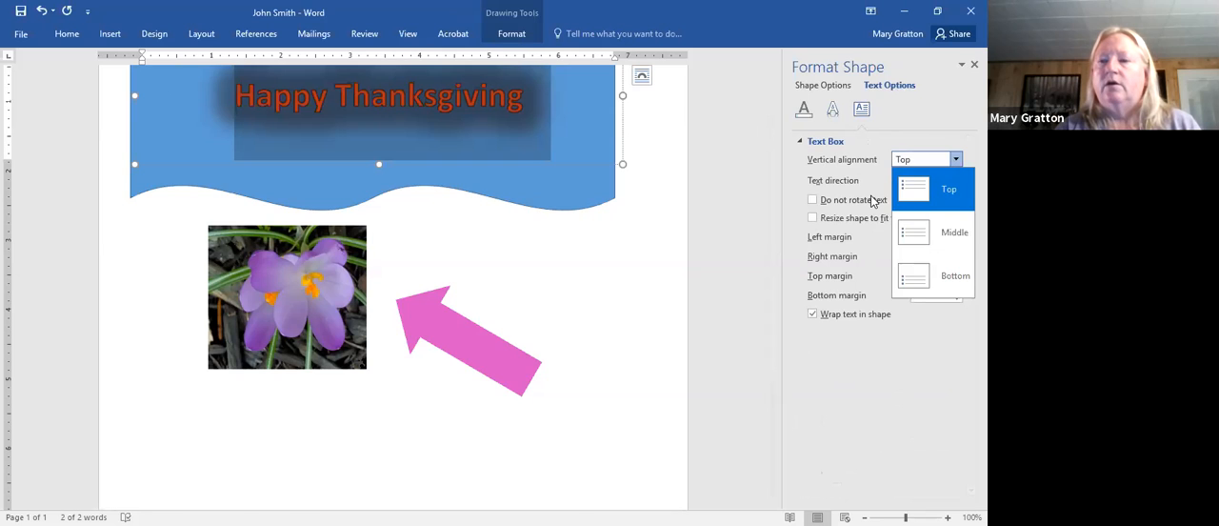
pyautogui.click(920, 186)
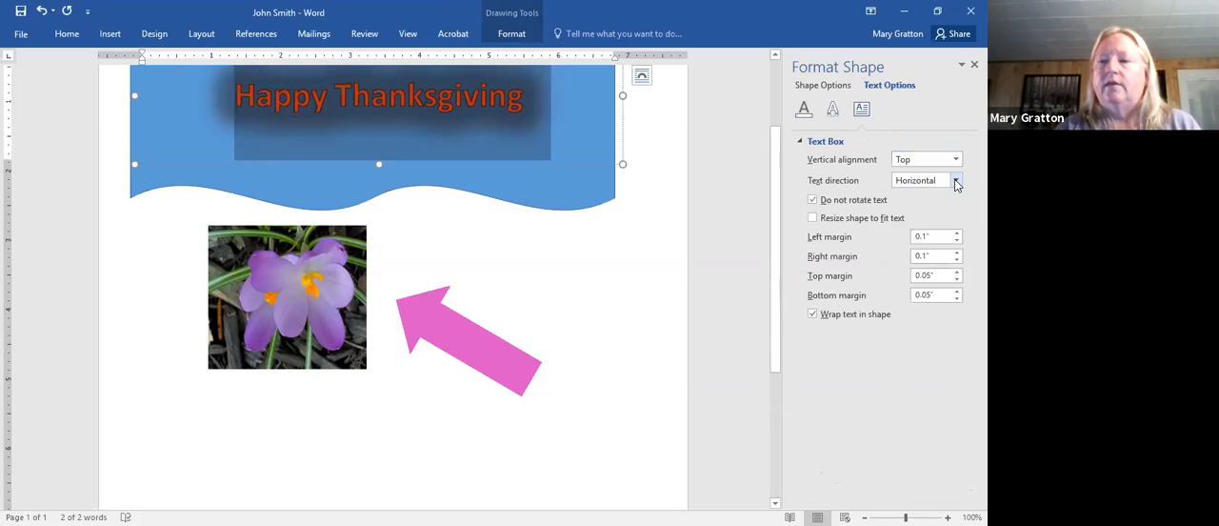
pyautogui.click(956, 182)
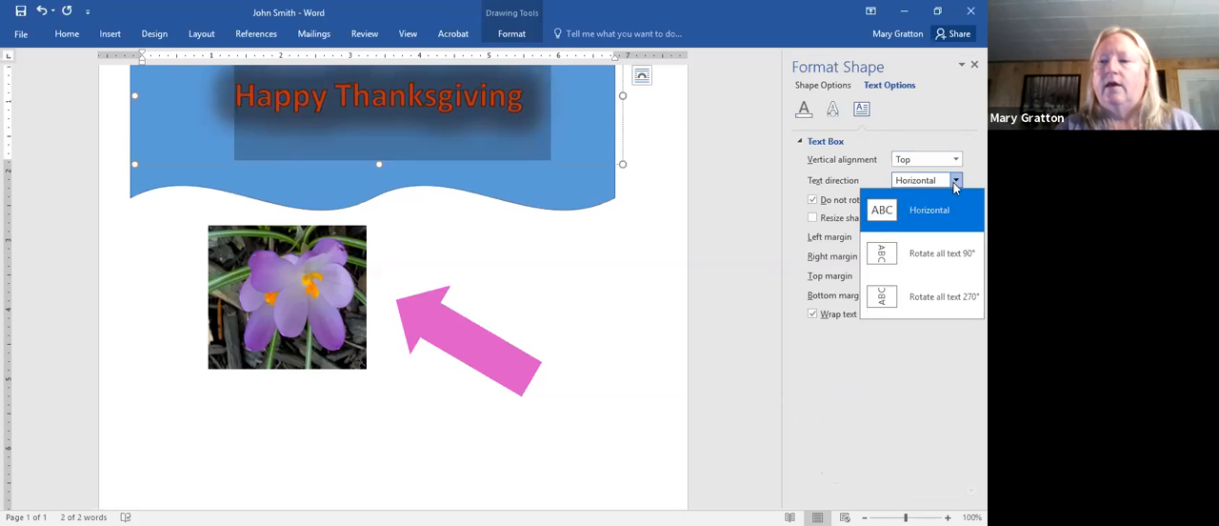
pyautogui.click(933, 254)
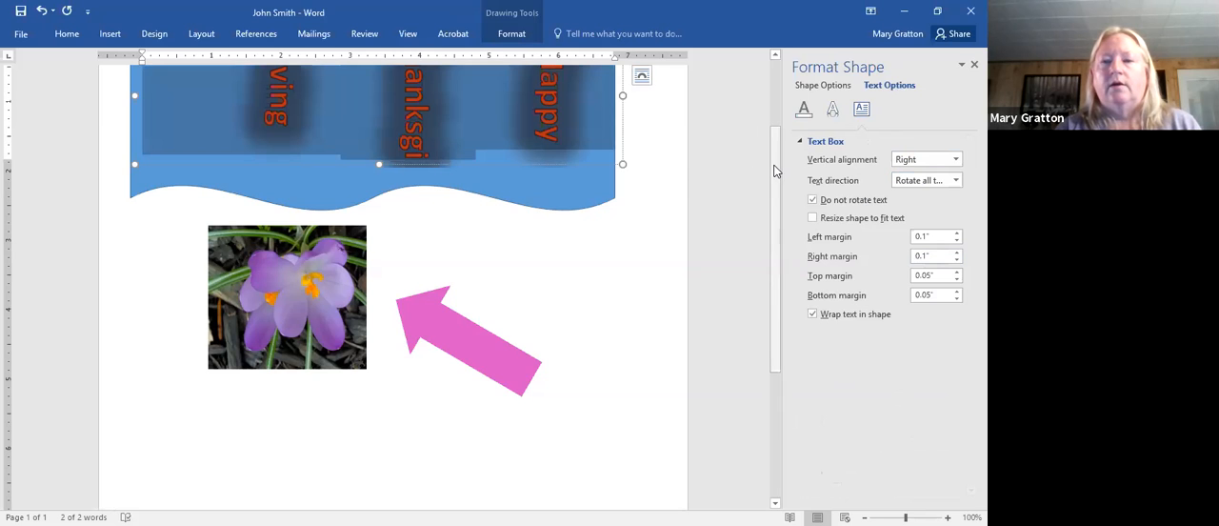
pyautogui.scroll(2, 774, 171)
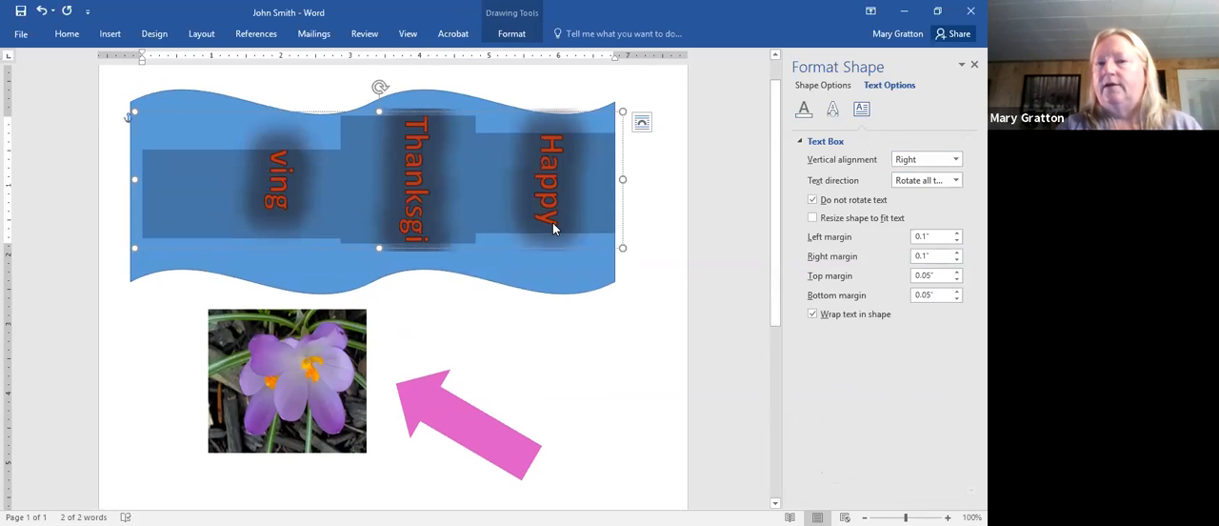
pyautogui.click(185, 101)
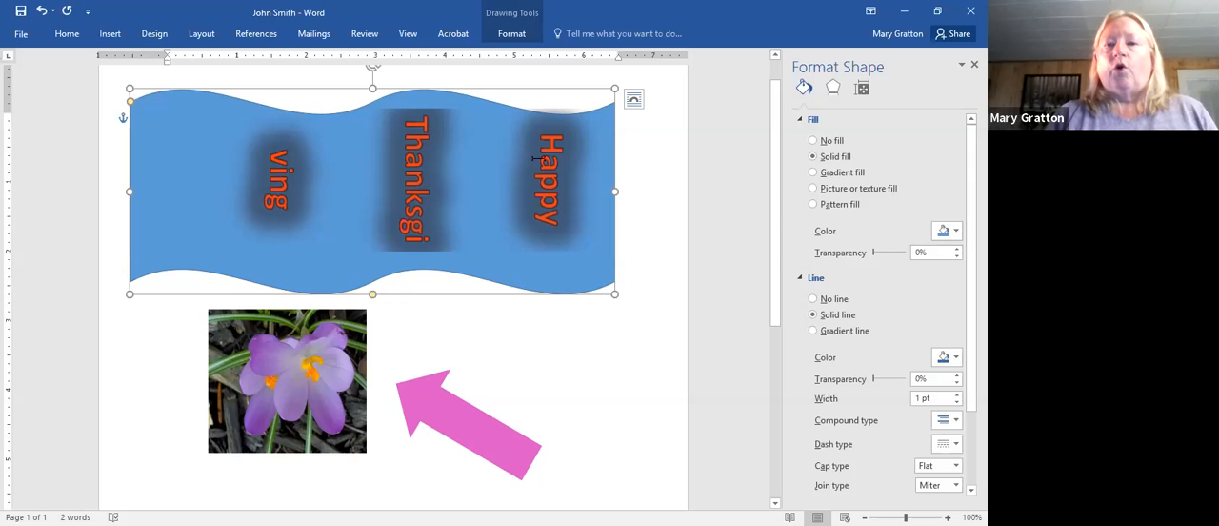
pyautogui.click(648, 216)
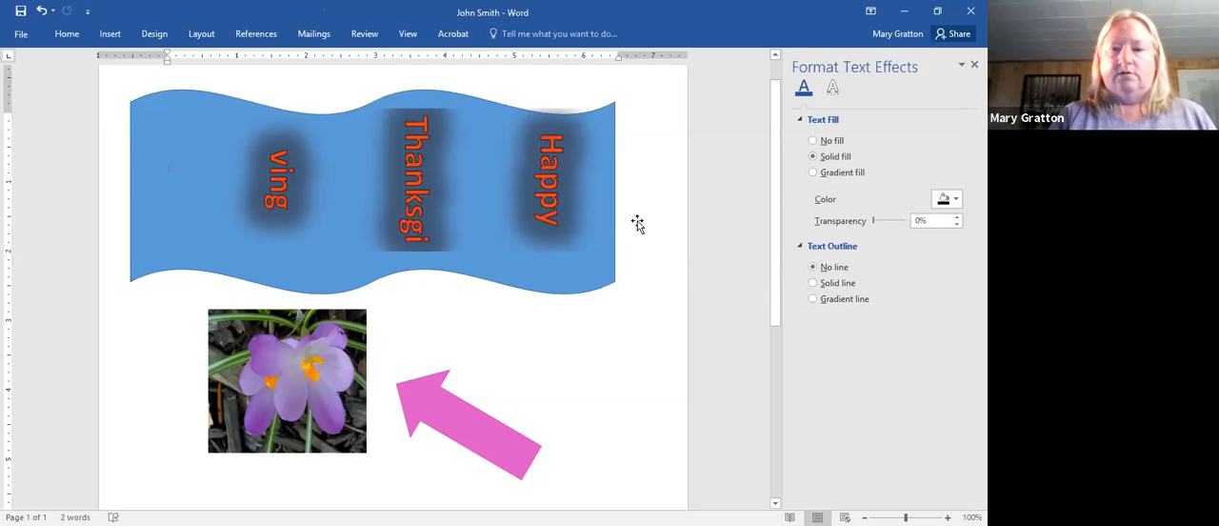
# - Insert a page break to start a second page
pyautogui.moveTo(770, 264)
pyautogui.mouseDown()
pyautogui.moveTo(770, 330)
pyautogui.moveTo(771, 266)
pyautogui.mouseUp()
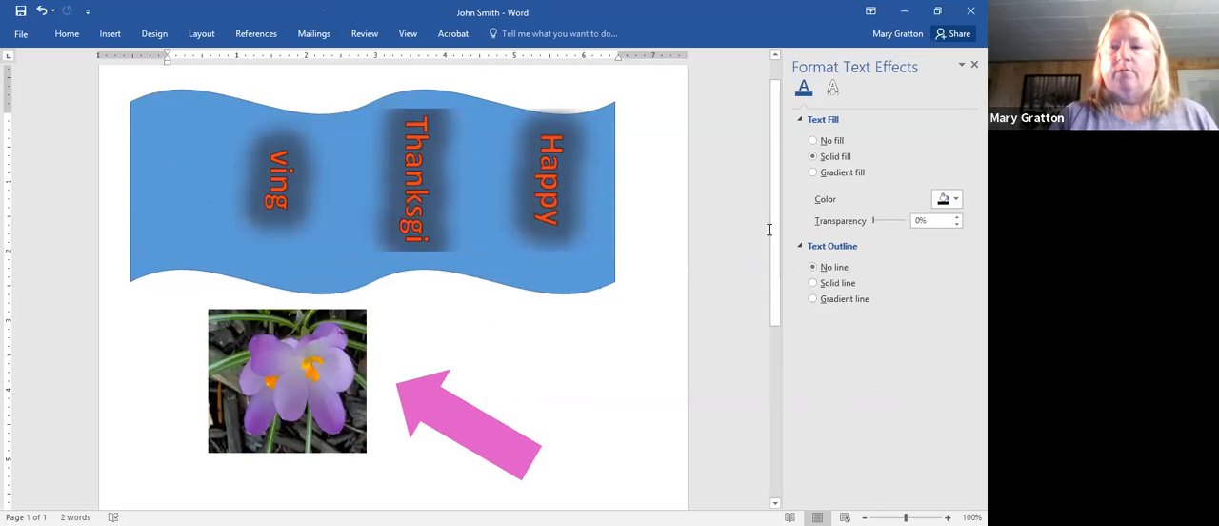
pyautogui.moveTo(775, 221); pyautogui.dragTo(778, 341)
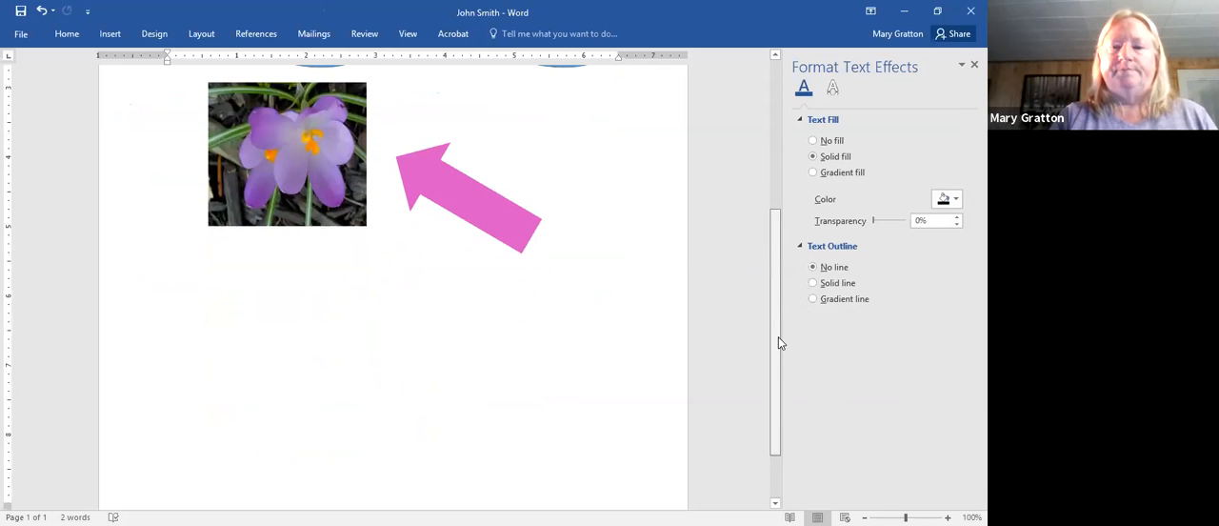
pyautogui.scroll(3, 578, 292)
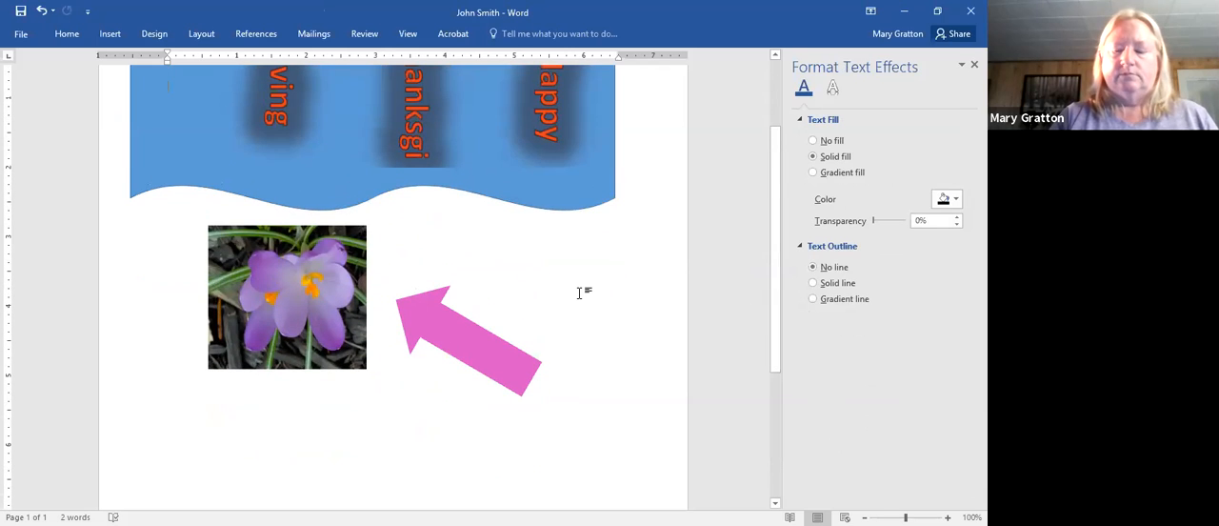
pyautogui.hotkey('ctrl', 'Return')
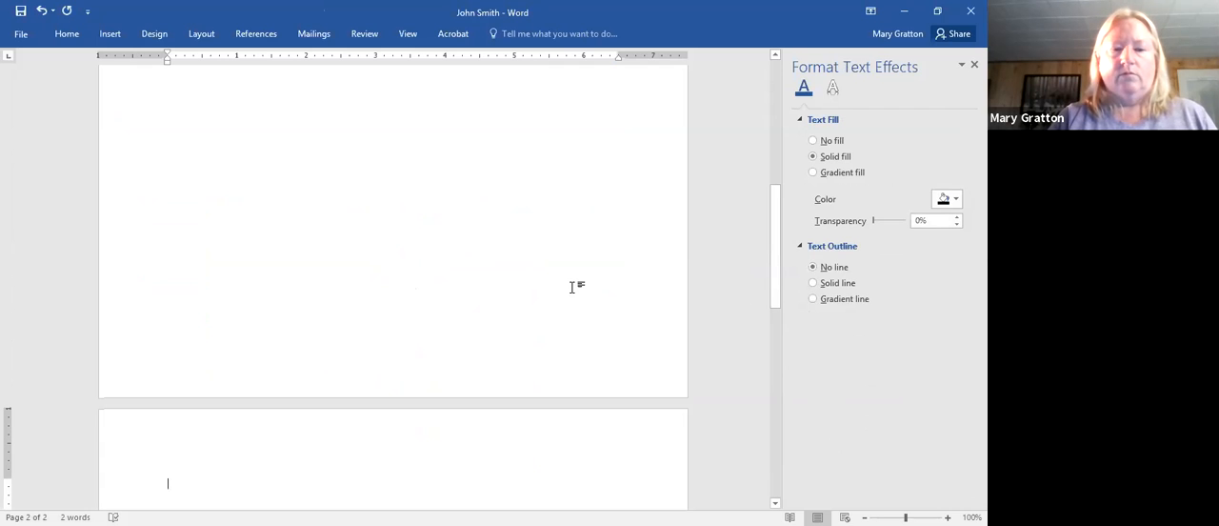
# - Cut the flower picture and delete the pink arrow from the second page
pyautogui.moveTo(770, 267); pyautogui.dragTo(778, 326)
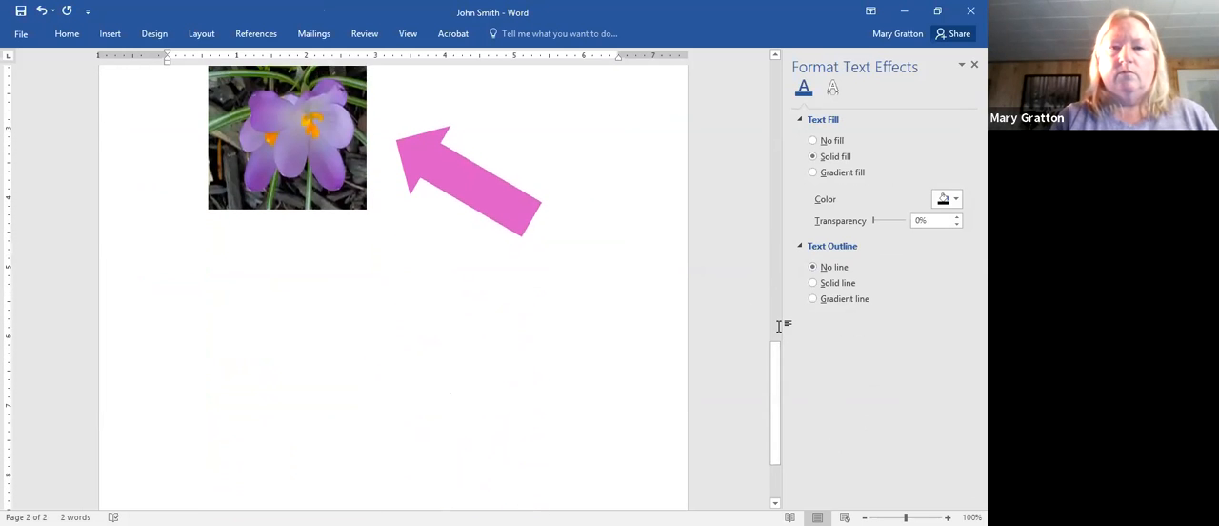
pyautogui.rightClick(318, 172)
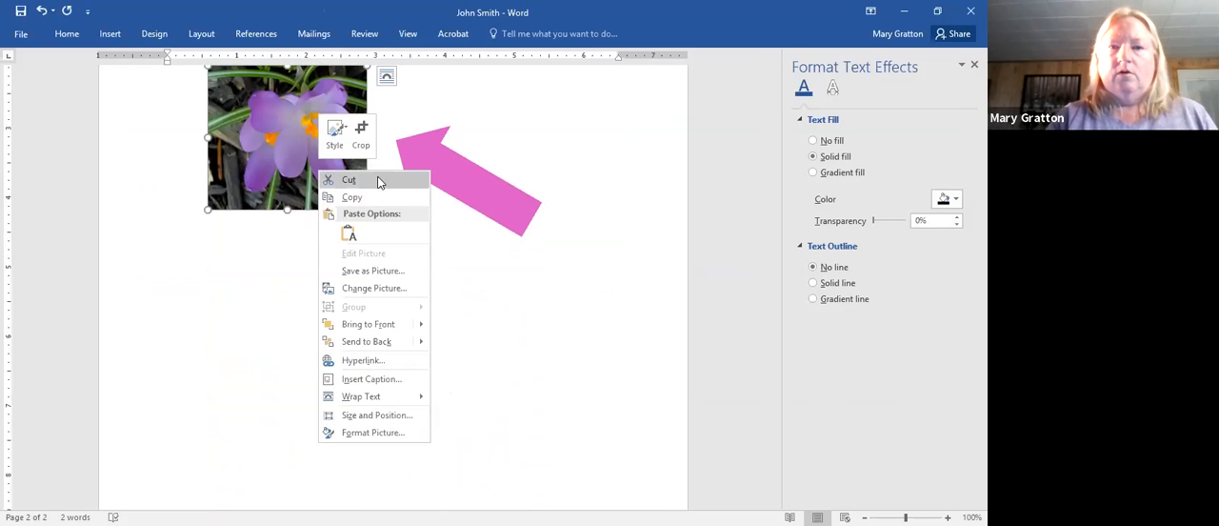
pyautogui.click(378, 180)
pyautogui.click(439, 309)
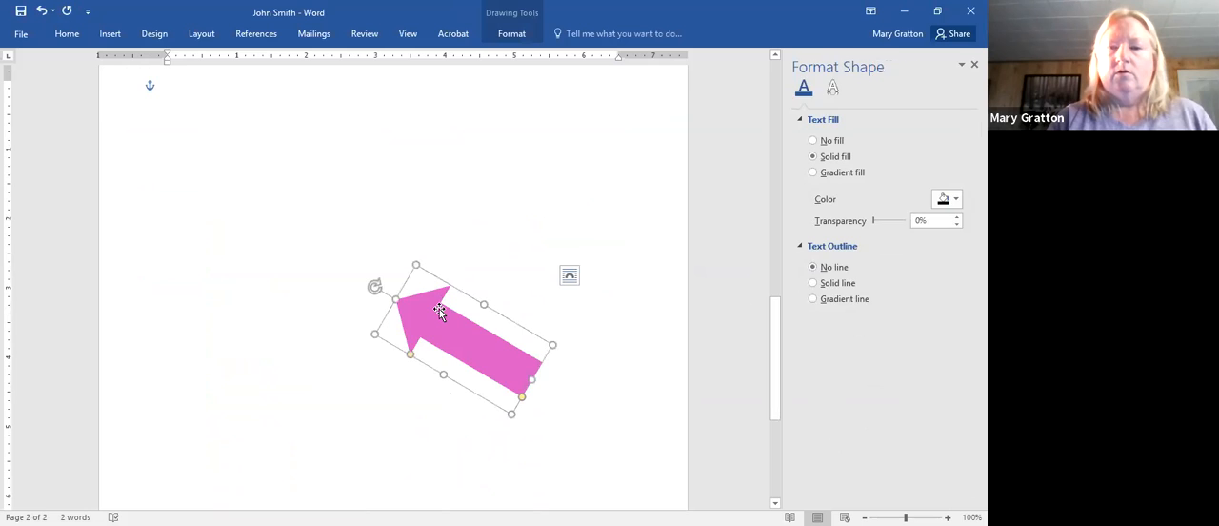
pyautogui.press('Delete')
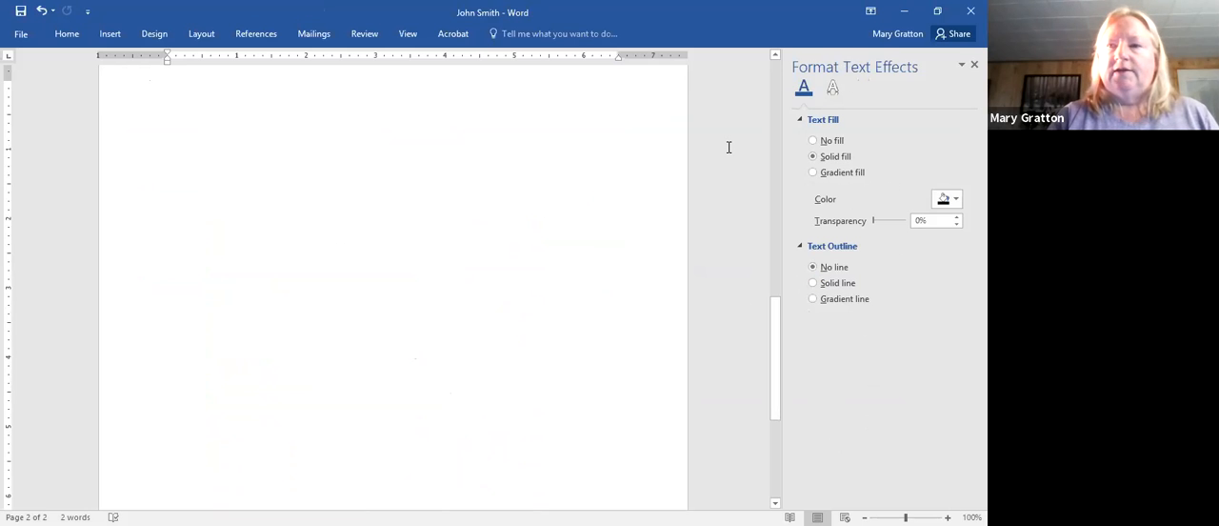
# - Insert WordArt in the gold gradient style on the second page and enter "Happ" in the body text above it
pyautogui.click(111, 34)
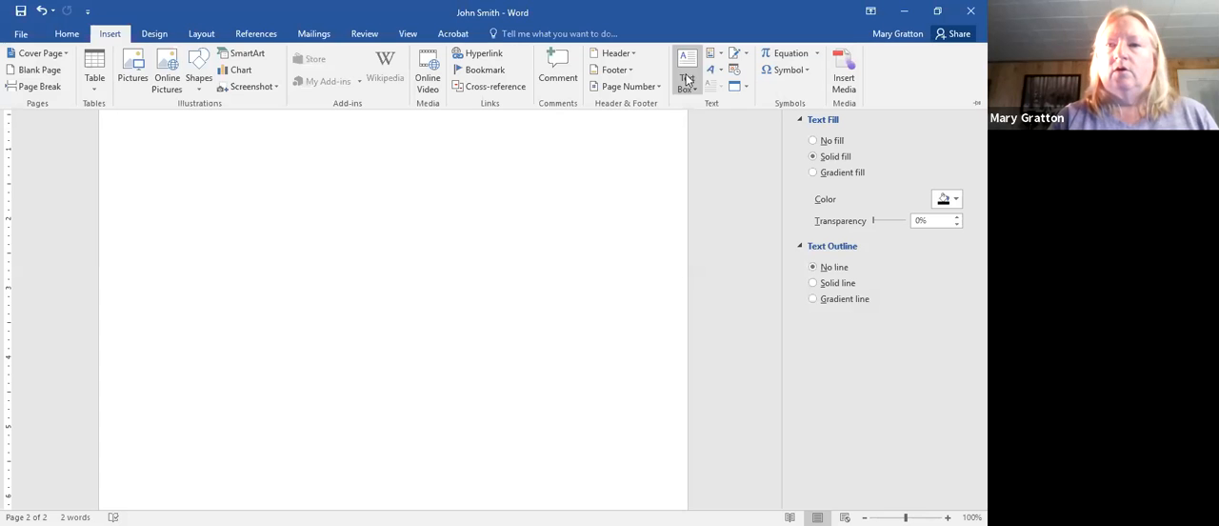
pyautogui.click(712, 70)
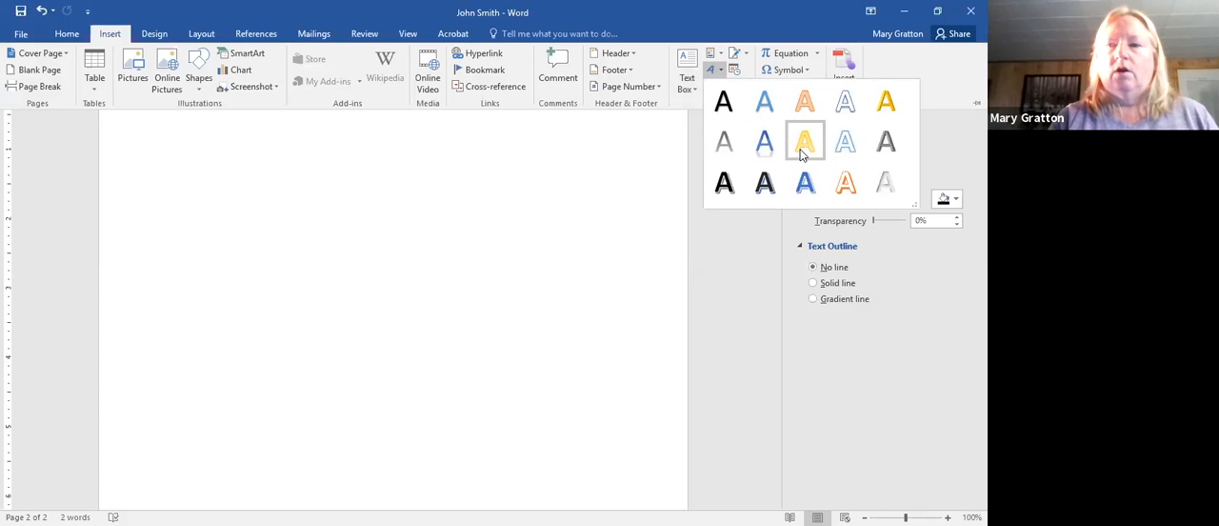
pyautogui.click(801, 153)
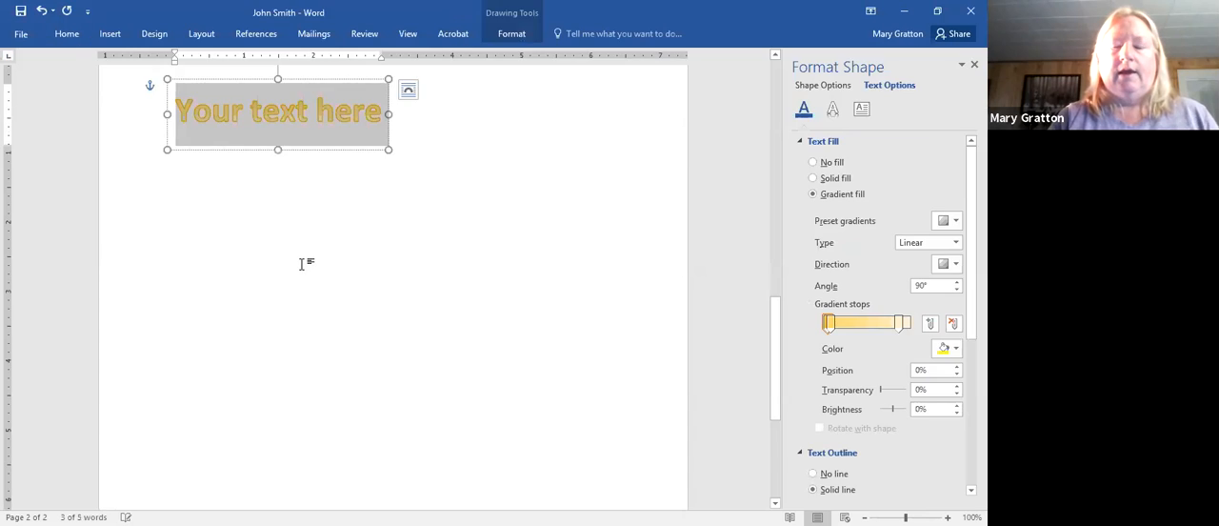
pyautogui.click(301, 264)
pyautogui.write('Happ')
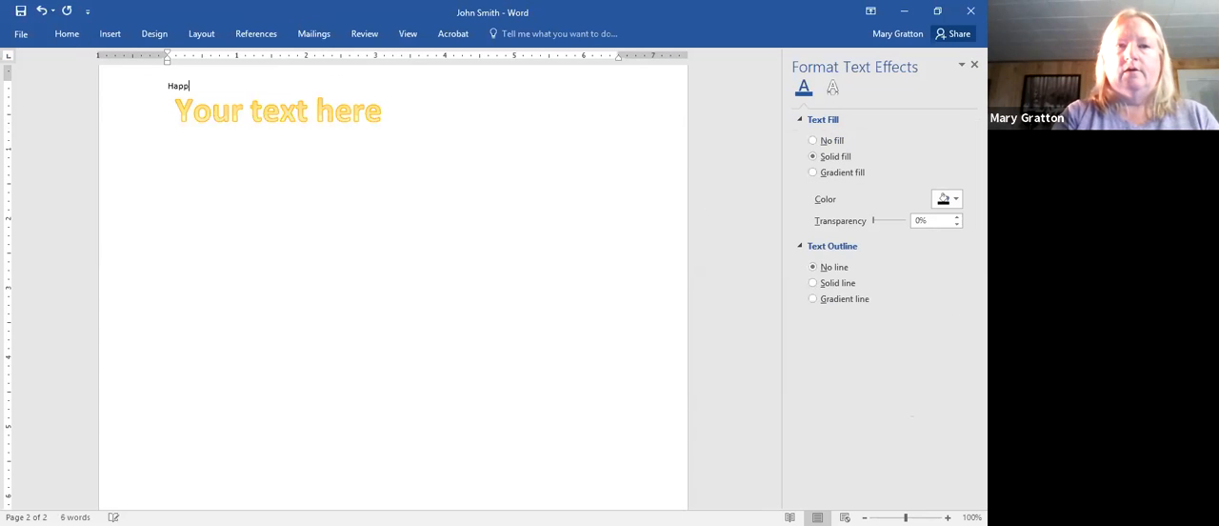
# - Replace the placeholder text of the gold WordArt on the second page with "Happy Birthday"
pyautogui.click(263, 122)
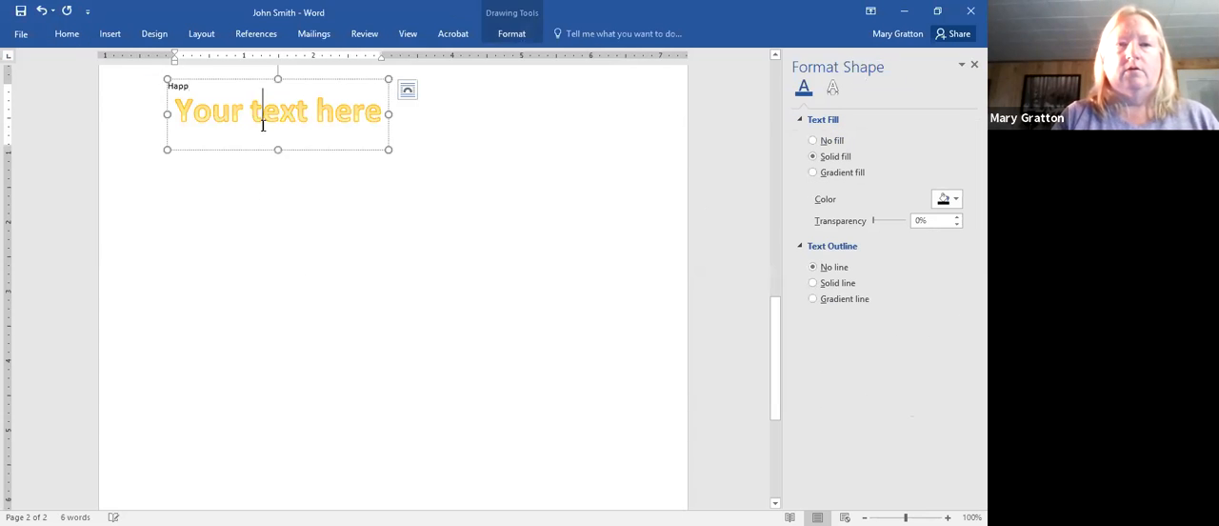
pyautogui.moveTo(263, 124); pyautogui.dragTo(163, 153)
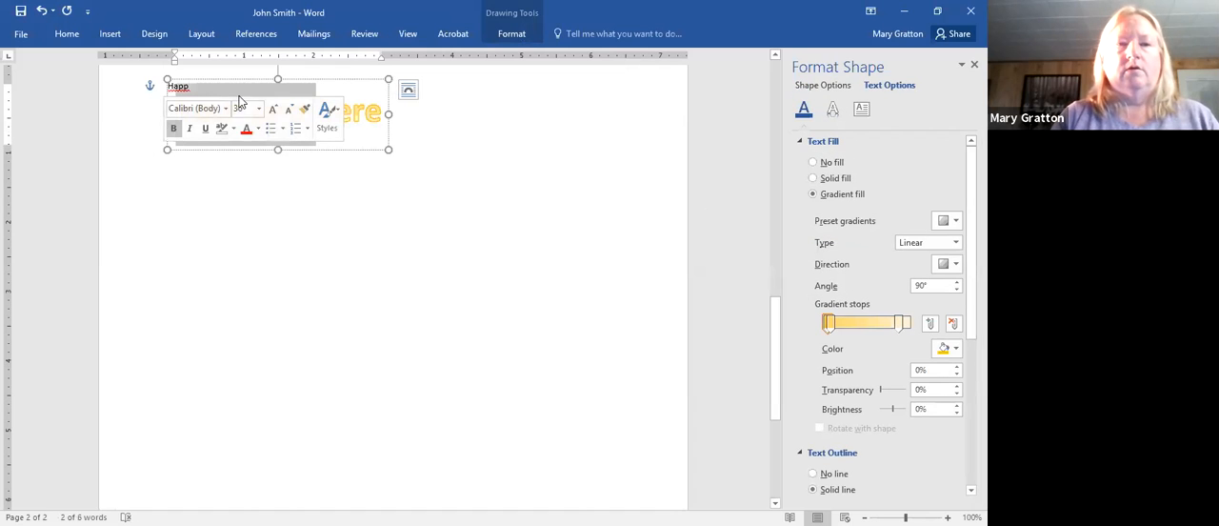
pyautogui.write('Hap')
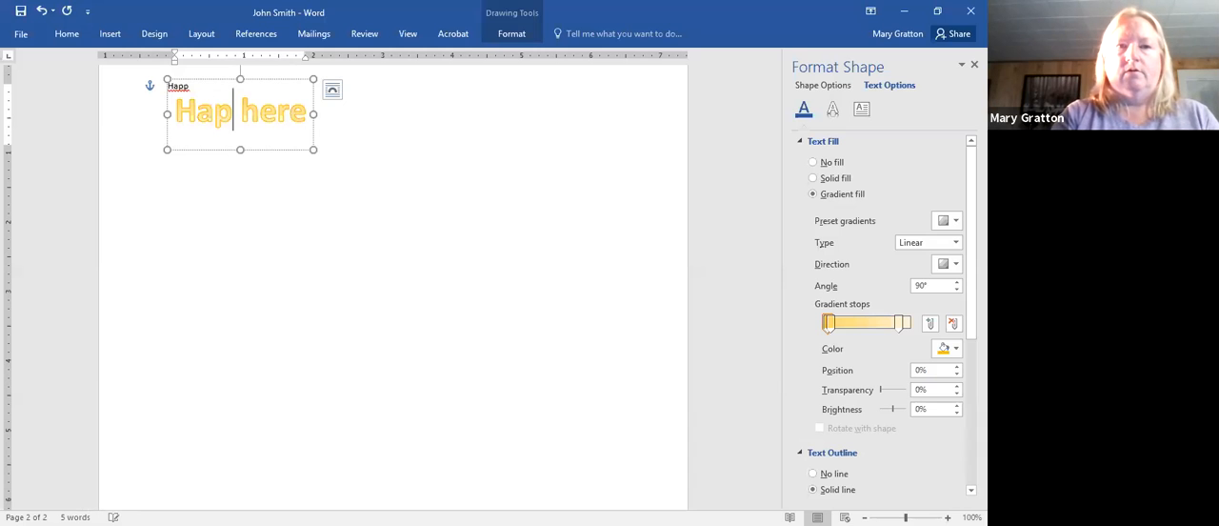
pyautogui.write('py Bi')
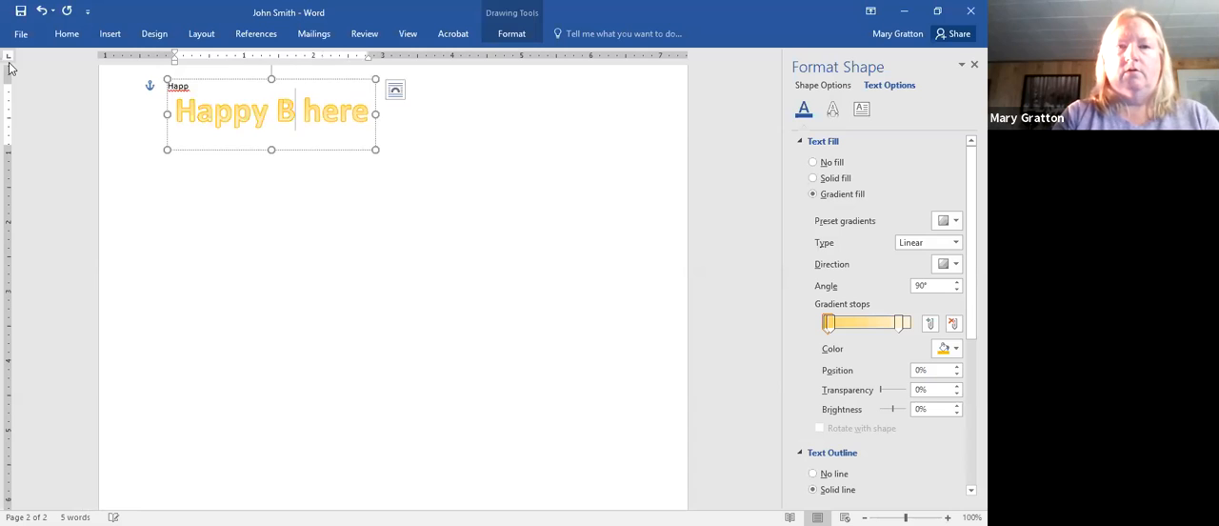
pyautogui.write('rthday')
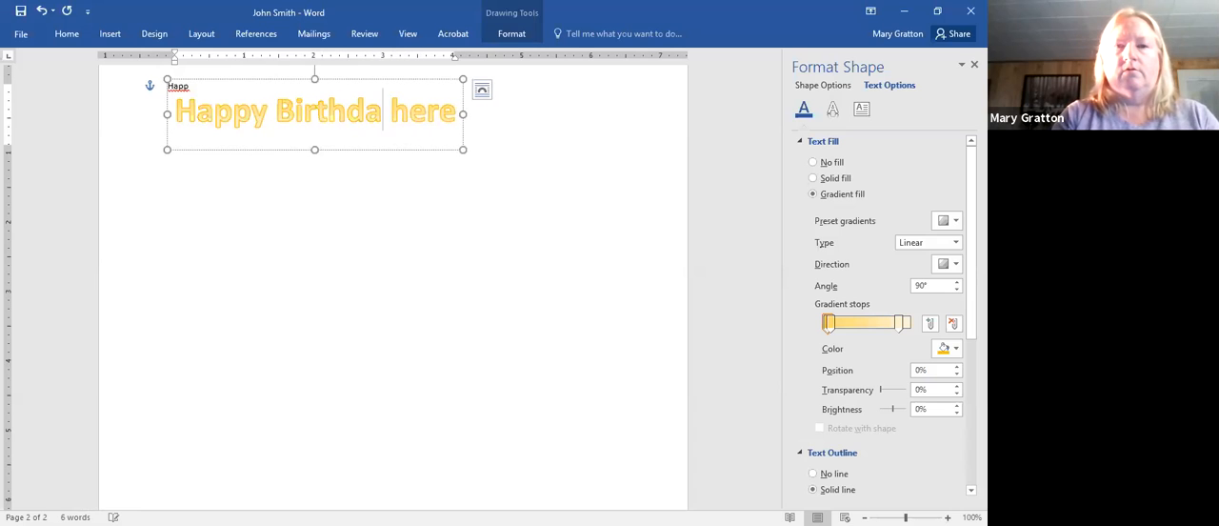
pyautogui.press('Delete')
pyautogui.press('Delete')
pyautogui.press('Delete')
pyautogui.press('Delete')
pyautogui.press('Delete')
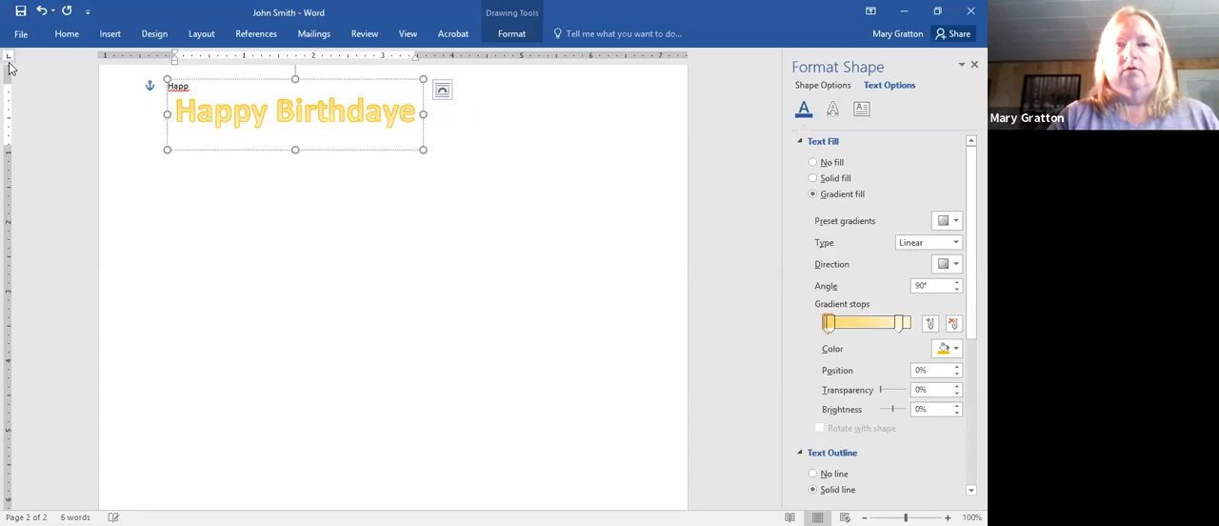
pyautogui.click(187, 79)
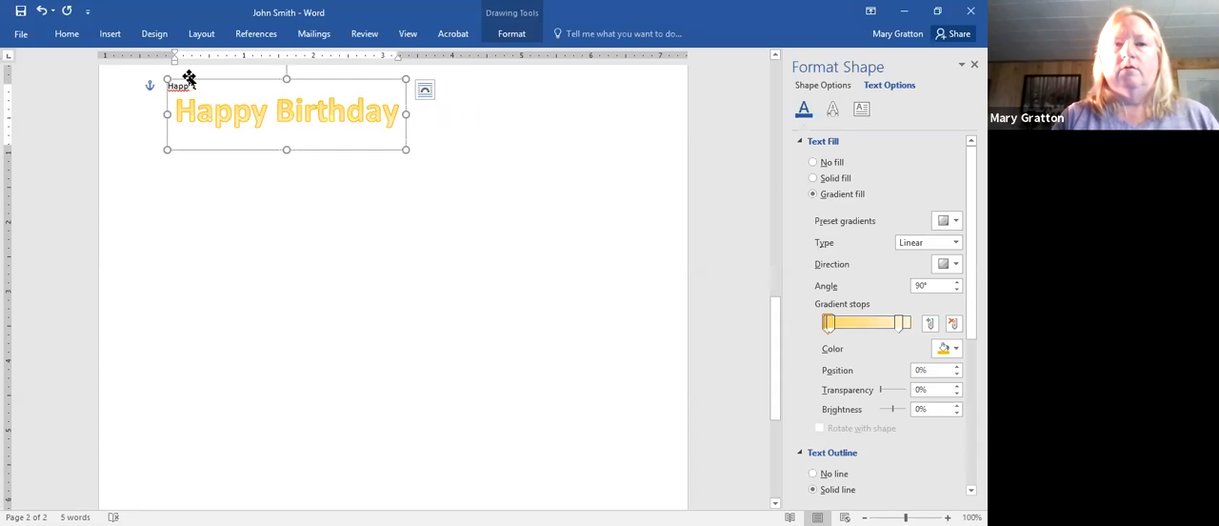
pyautogui.click(168, 89)
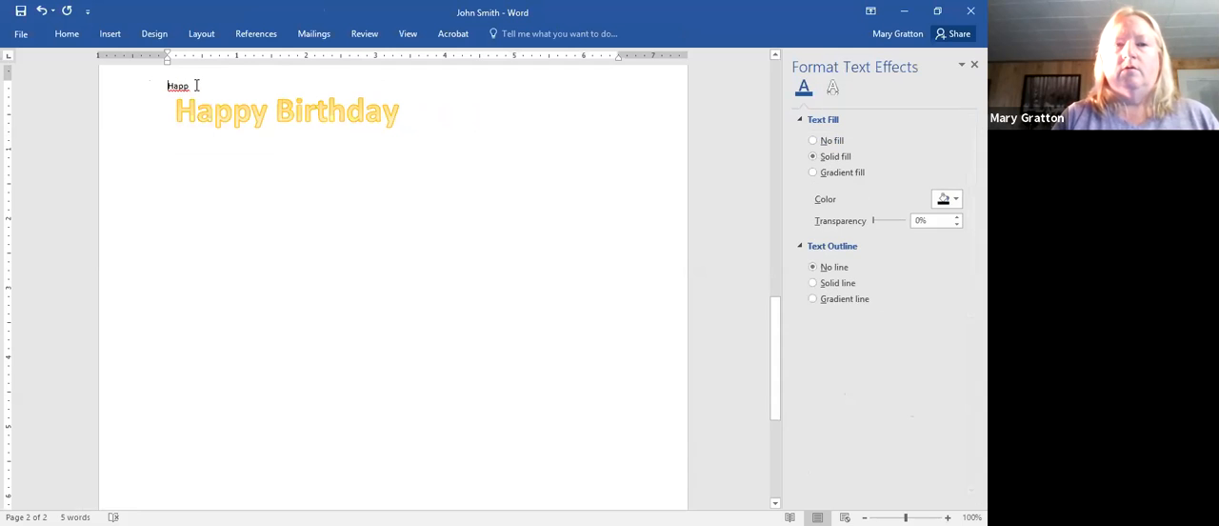
pyautogui.click(196, 86)
pyautogui.click(125, 101)
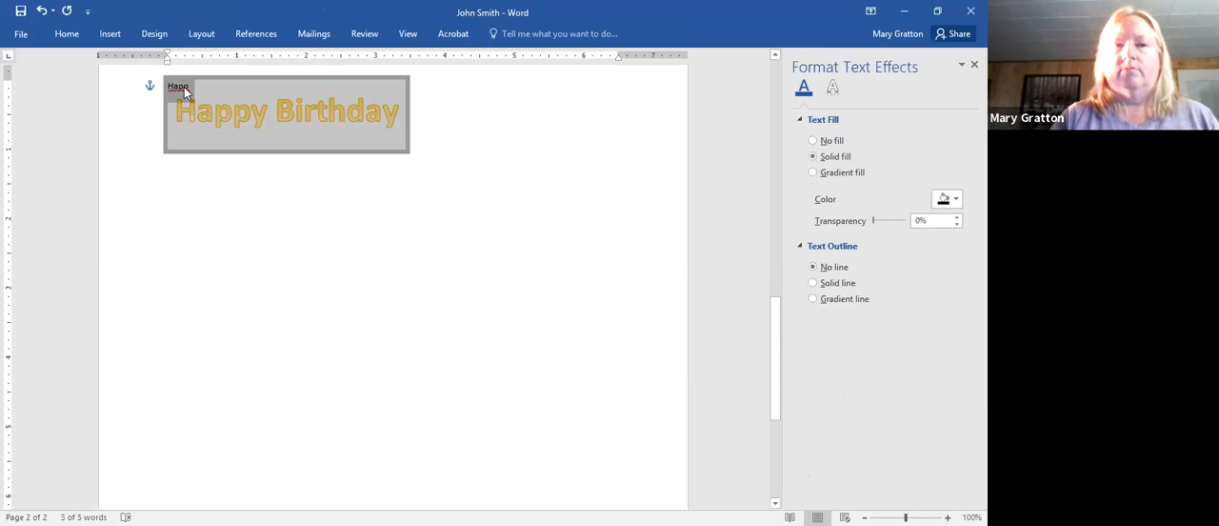
# - Set the text direction of the Happy Birthday WordArt to Rotate all text 270°
pyautogui.click(276, 117)
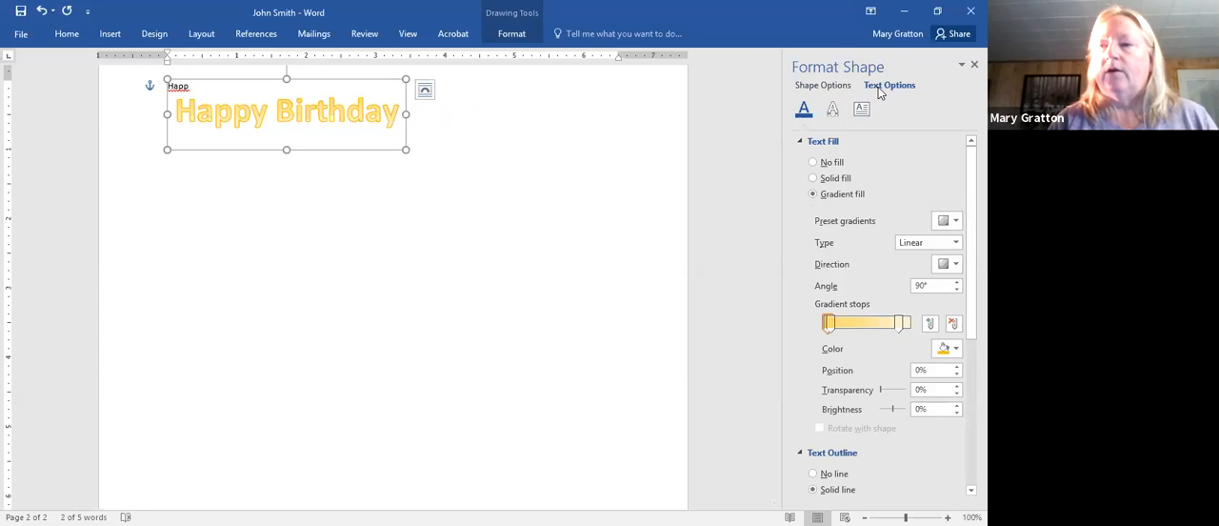
pyautogui.click(861, 110)
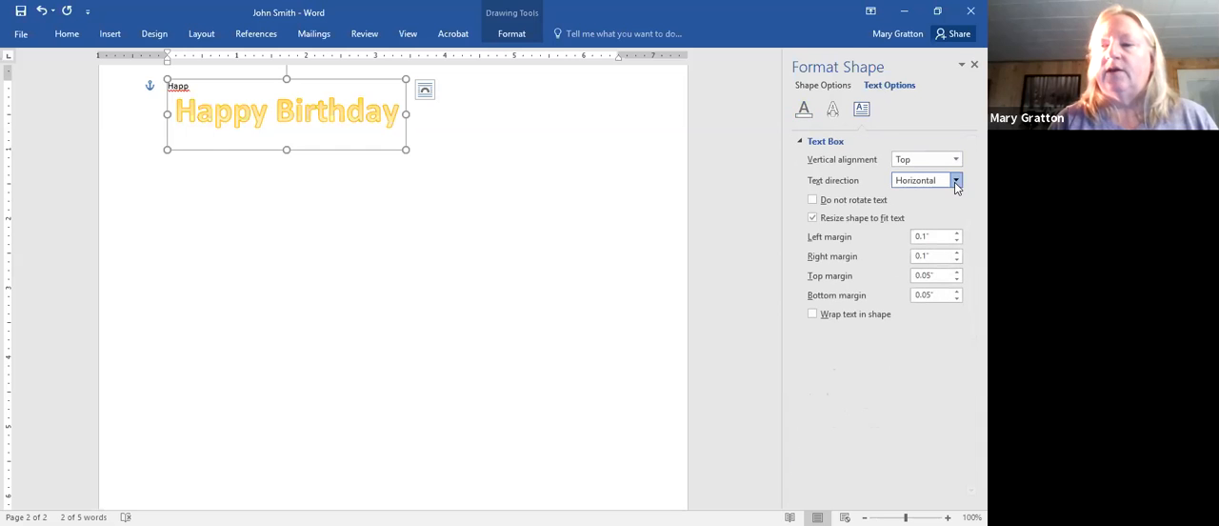
pyautogui.click(956, 181)
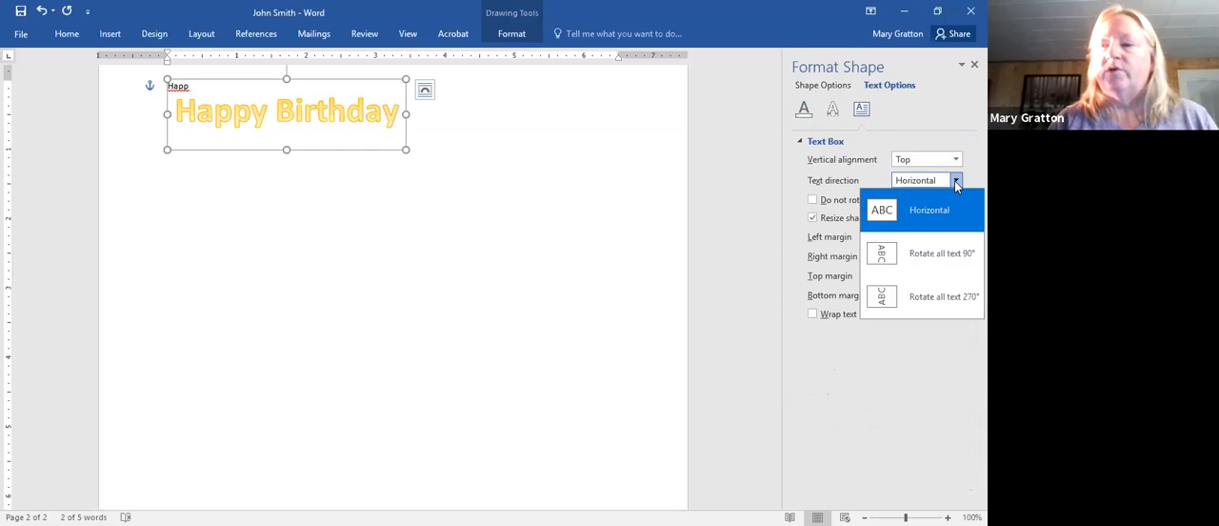
pyautogui.click(948, 296)
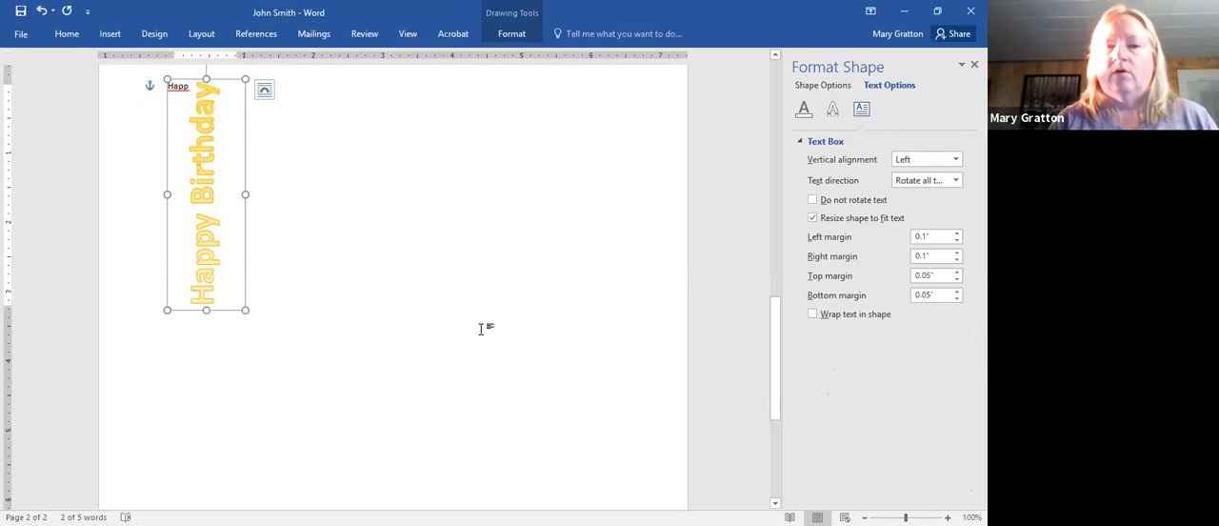
# - Move the vertical Happy Birthday WordArt down the page, lengthen its box at both ends, and shift its sides closer to the left page edge
pyautogui.moveTo(211, 311); pyautogui.dragTo(201, 452)
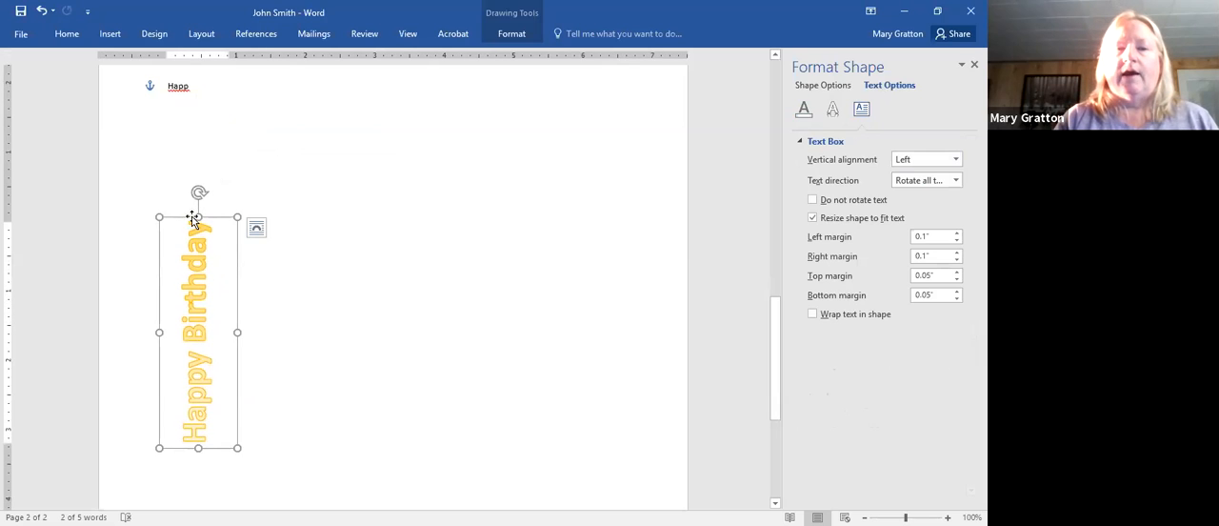
pyautogui.moveTo(196, 217); pyautogui.dragTo(183, 101)
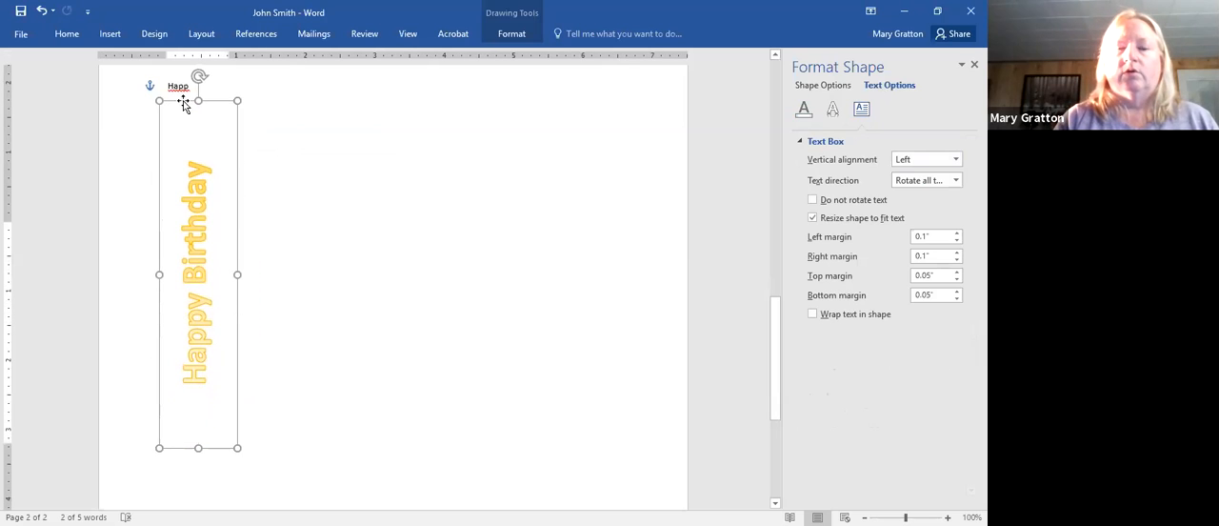
pyautogui.moveTo(198, 450); pyautogui.dragTo(191, 502)
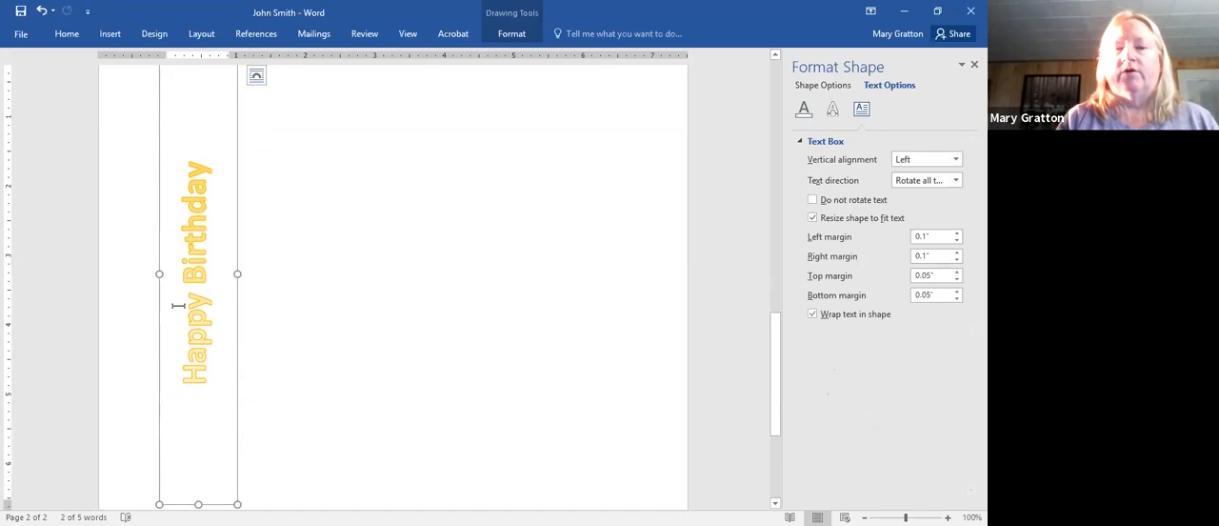
pyautogui.moveTo(159, 273); pyautogui.dragTo(128, 283)
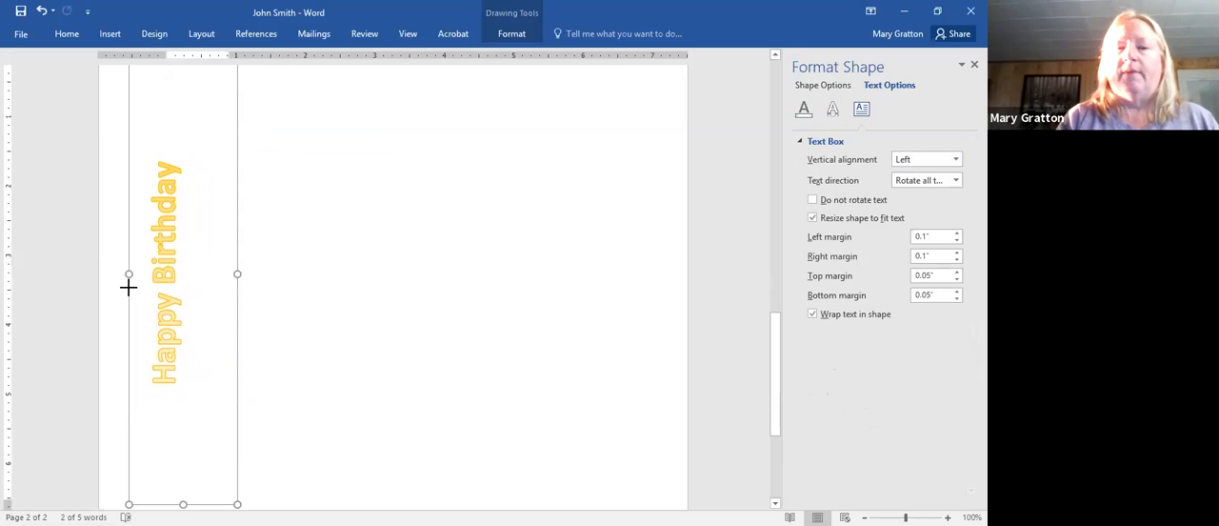
pyautogui.moveTo(238, 275); pyautogui.dragTo(209, 283)
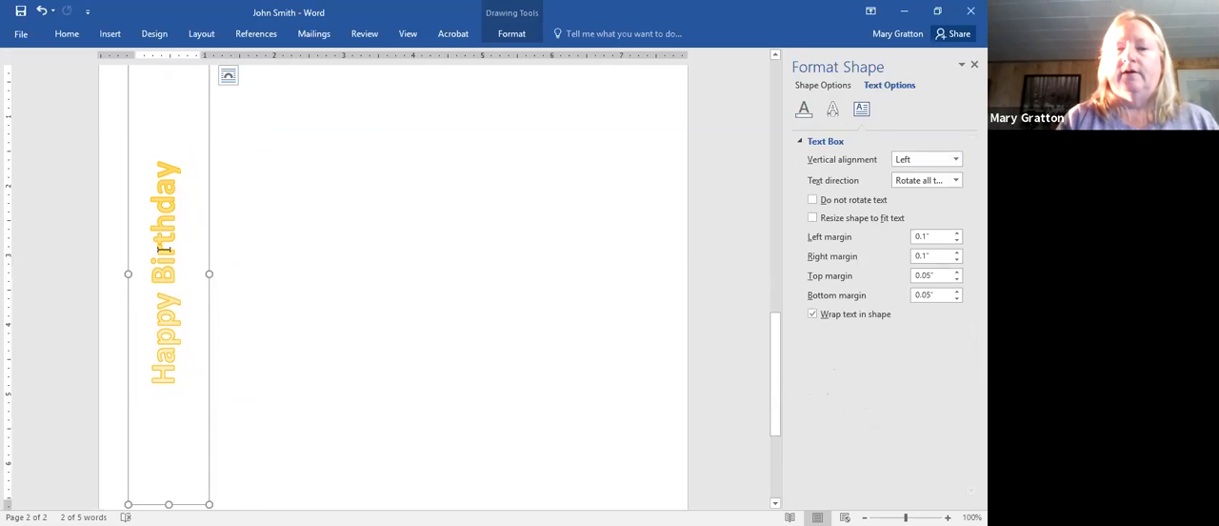
# - Replace the body text "Happ" with "adfkadslfjdkslaf" and start a new paragraph below it
pyautogui.click(297, 127)
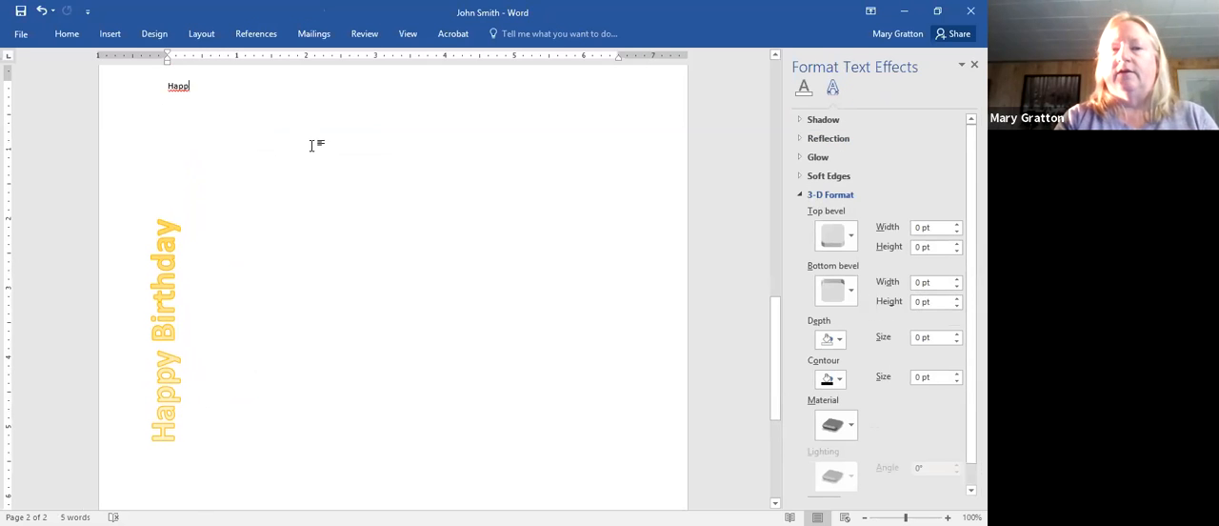
pyautogui.press('BackSpace')
pyautogui.press('BackSpace')
pyautogui.press('BackSpace')
pyautogui.press('BackSpace')
pyautogui.write('adfkadslfjdkslaf')
pyautogui.press('Return')
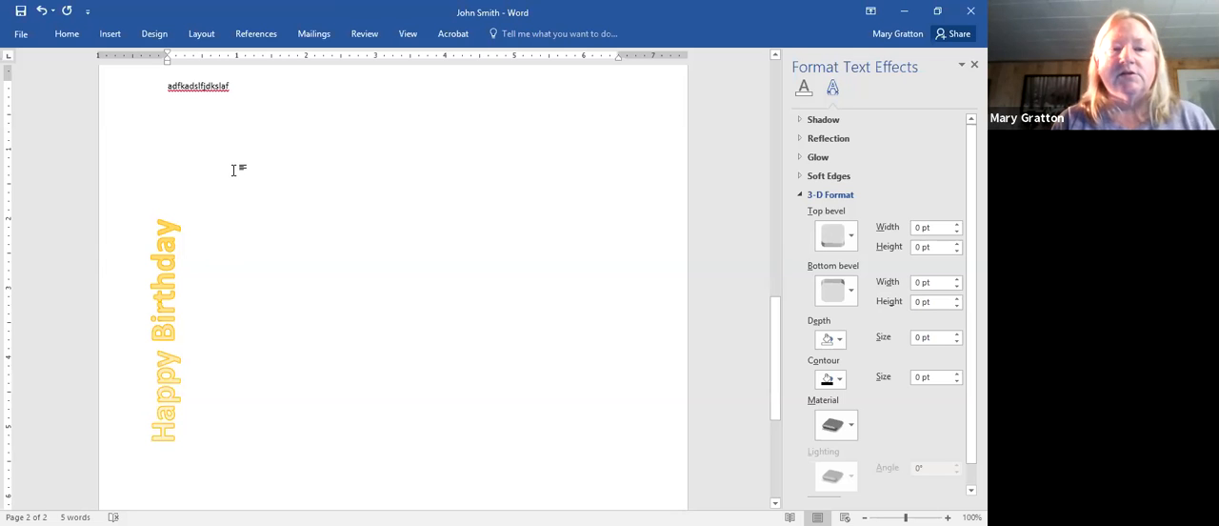
# - Draw a text box about 2.7 inches wide and 2.8 inches tall beside the vertical WordArt
pyautogui.click(70, 37)
pyautogui.click(126, 39)
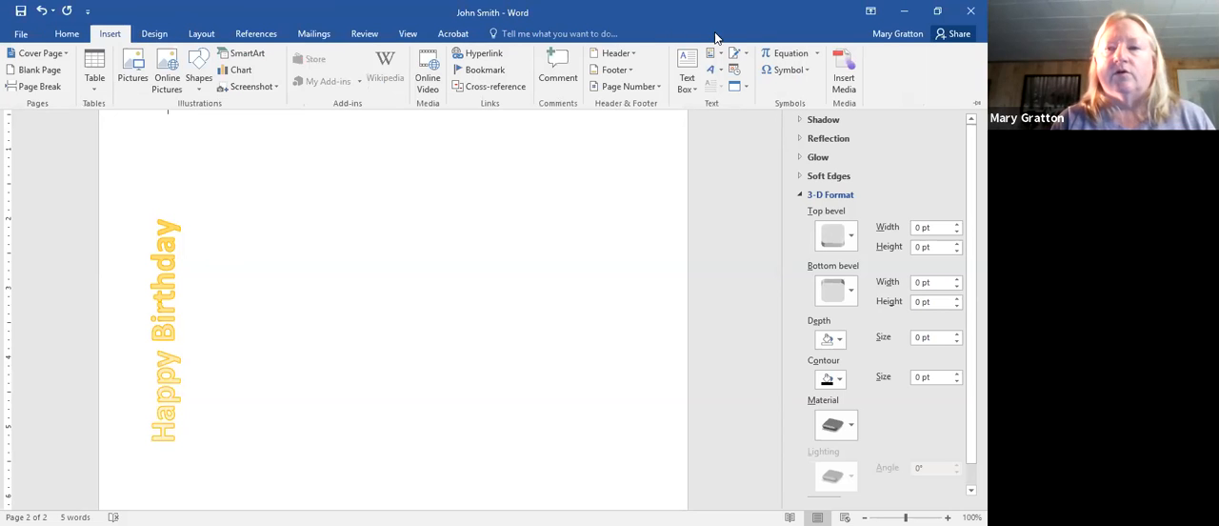
pyautogui.click(693, 67)
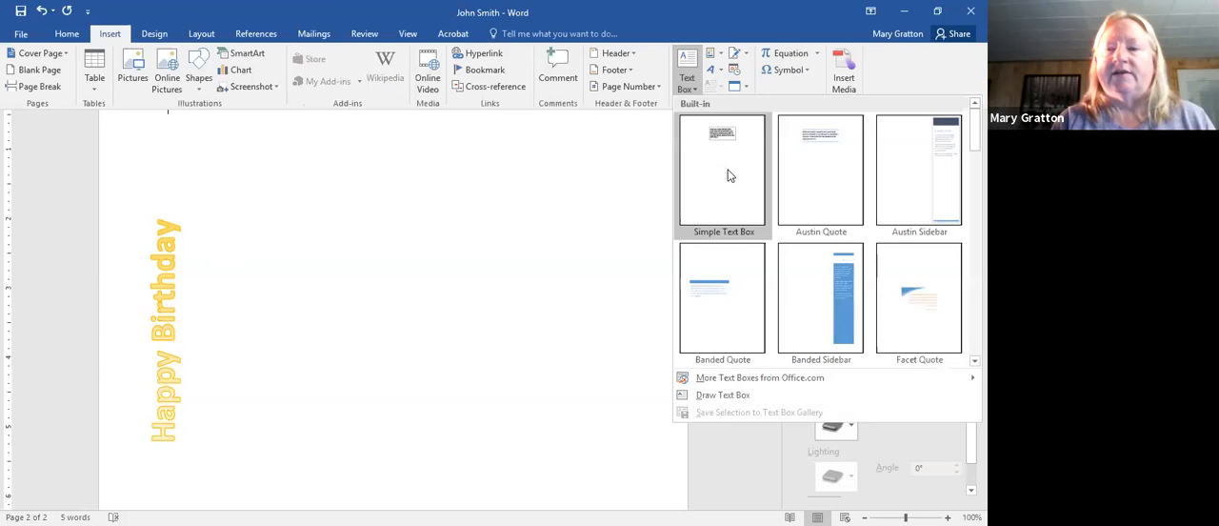
pyautogui.click(705, 399)
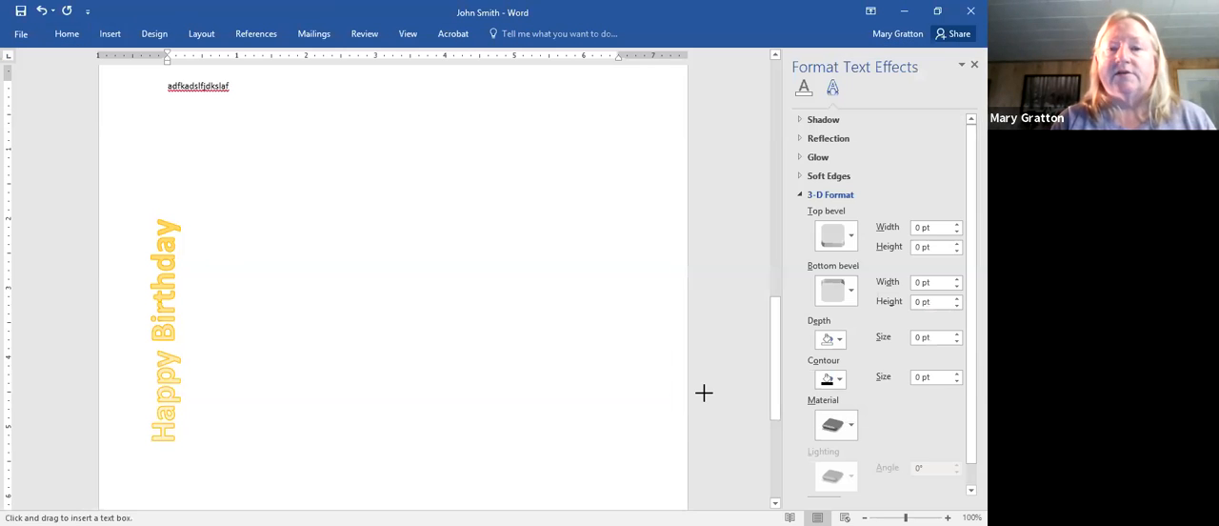
pyautogui.moveTo(364, 153)
pyautogui.mouseDown()
pyautogui.moveTo(461, 153)
pyautogui.moveTo(526, 246)
pyautogui.moveTo(547, 340)
pyautogui.mouseUp()
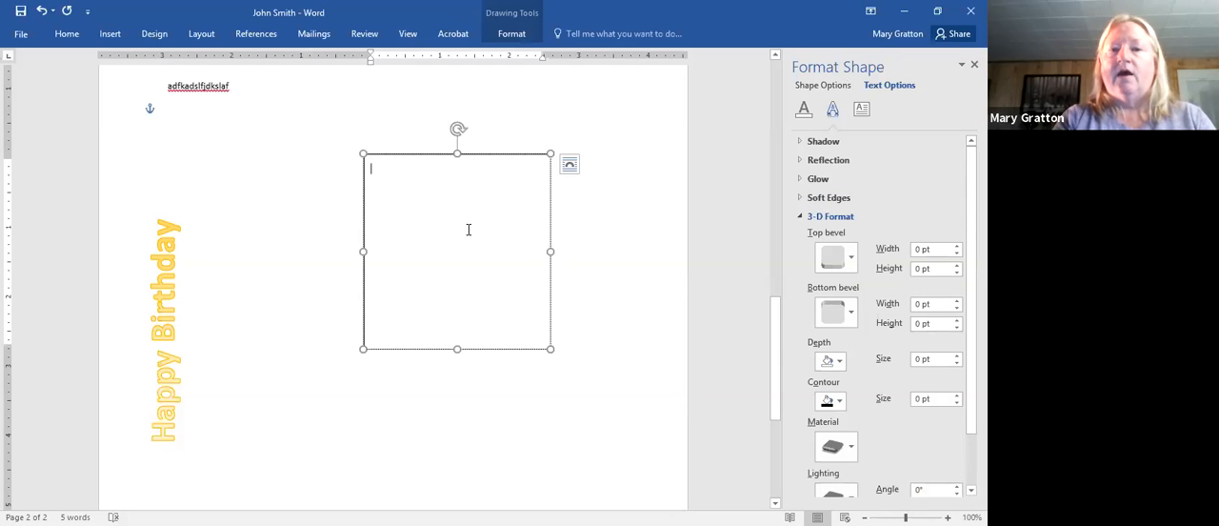
pyautogui.write('To:')
pyautogui.press('BackSpace')
pyautogui.press('BackSpace')
pyautogui.press('BackSpace')
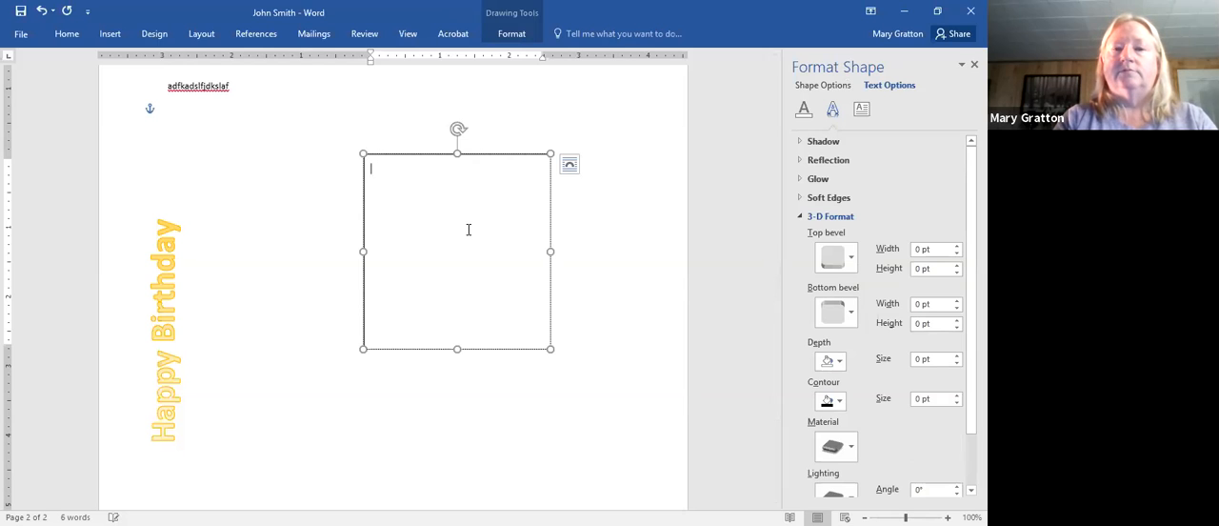
# - Enter "It is a surprise birthday party for" and the guest of honor's first name in the text box, followed by a new line
pyautogui.write('It is a ')
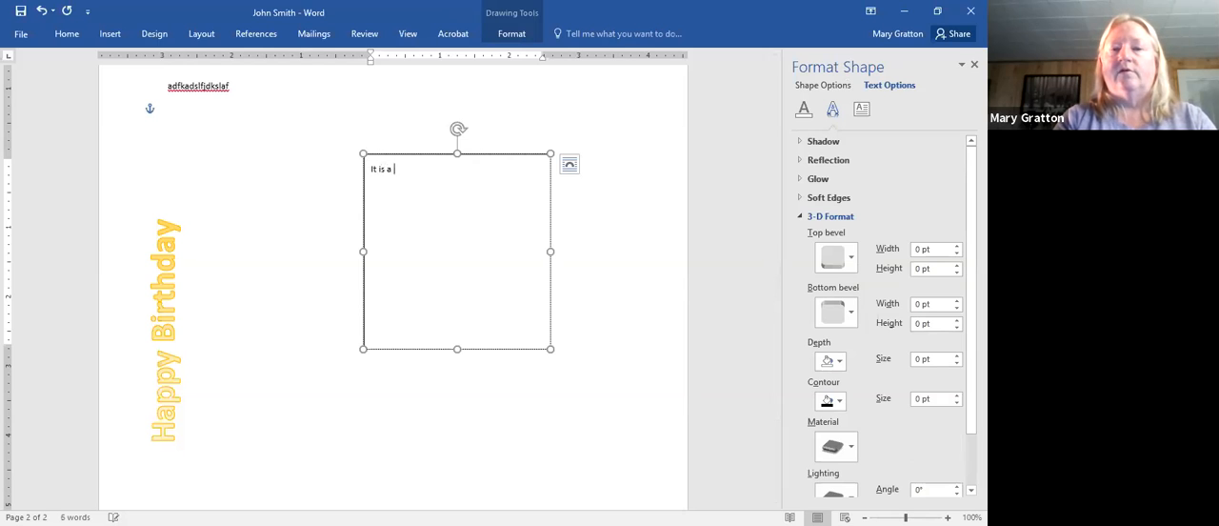
pyautogui.write('surpr')
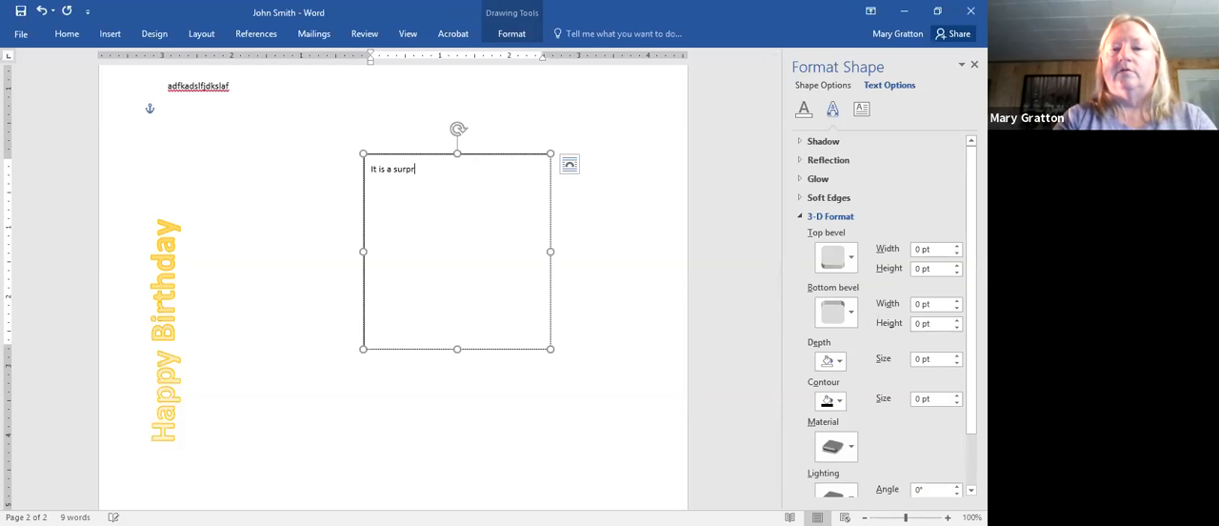
pyautogui.write('ise bir')
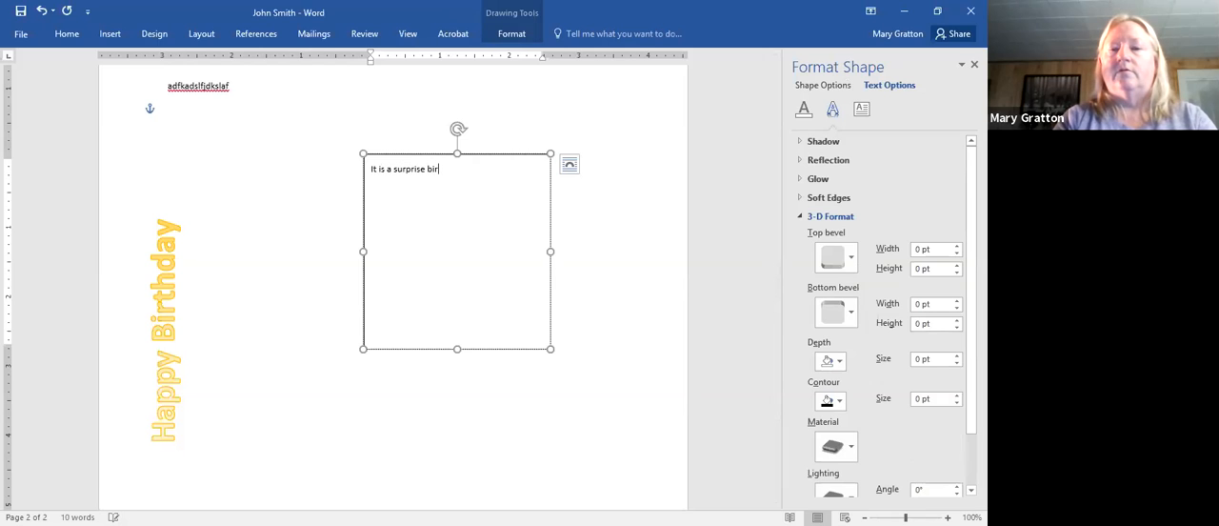
pyautogui.write('thday part')
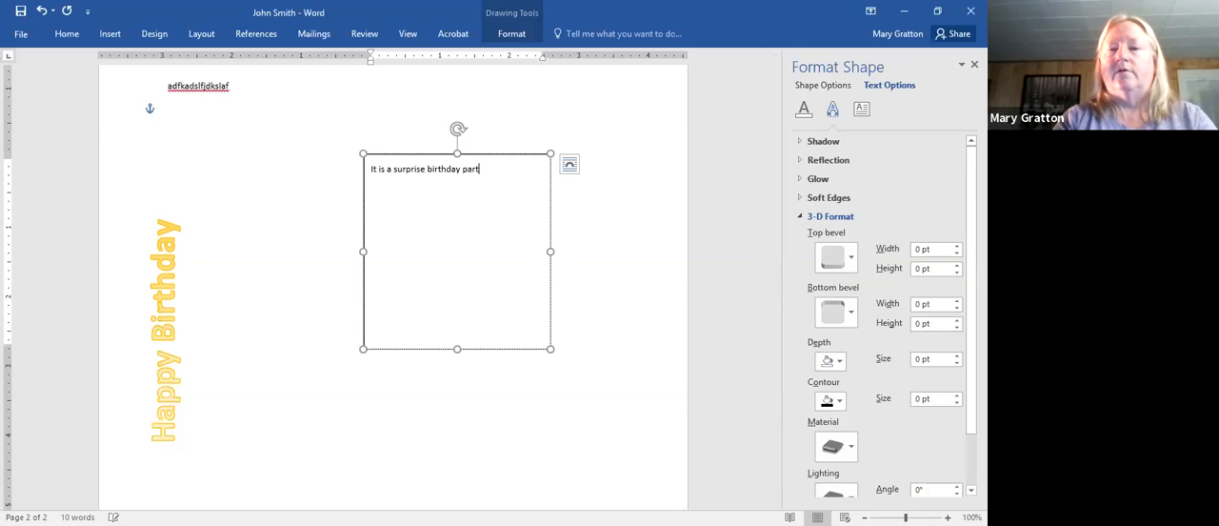
pyautogui.write('y for ')
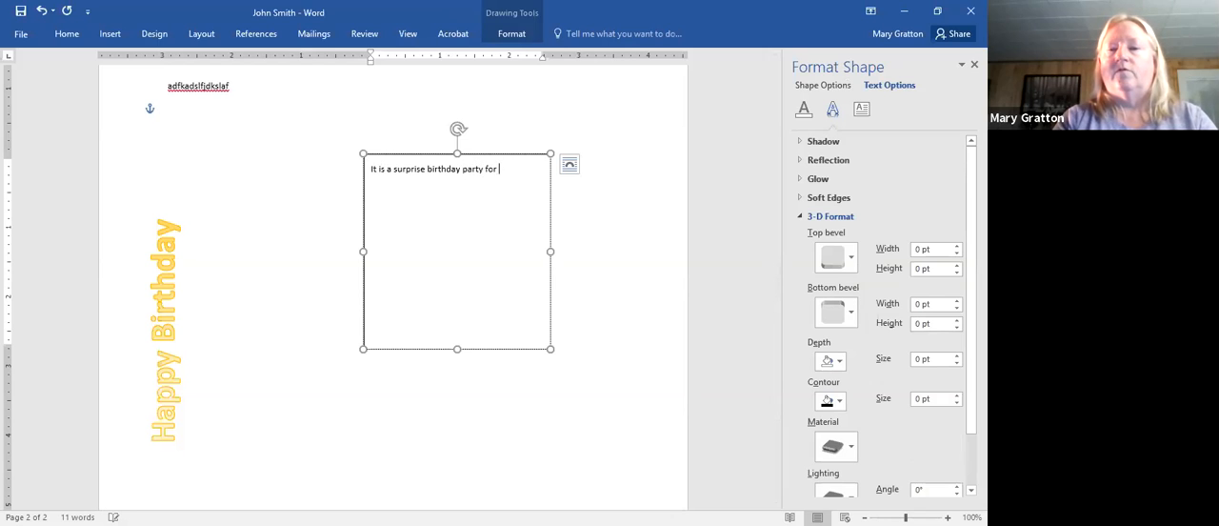
pyautogui.write('Joa')
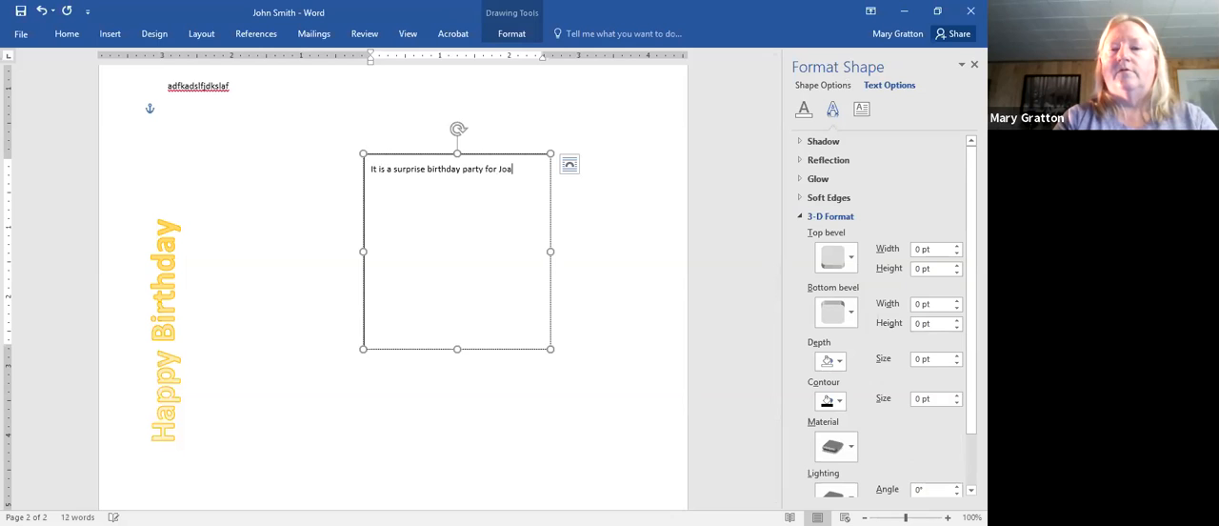
pyautogui.write('nie')
pyautogui.press('Return')
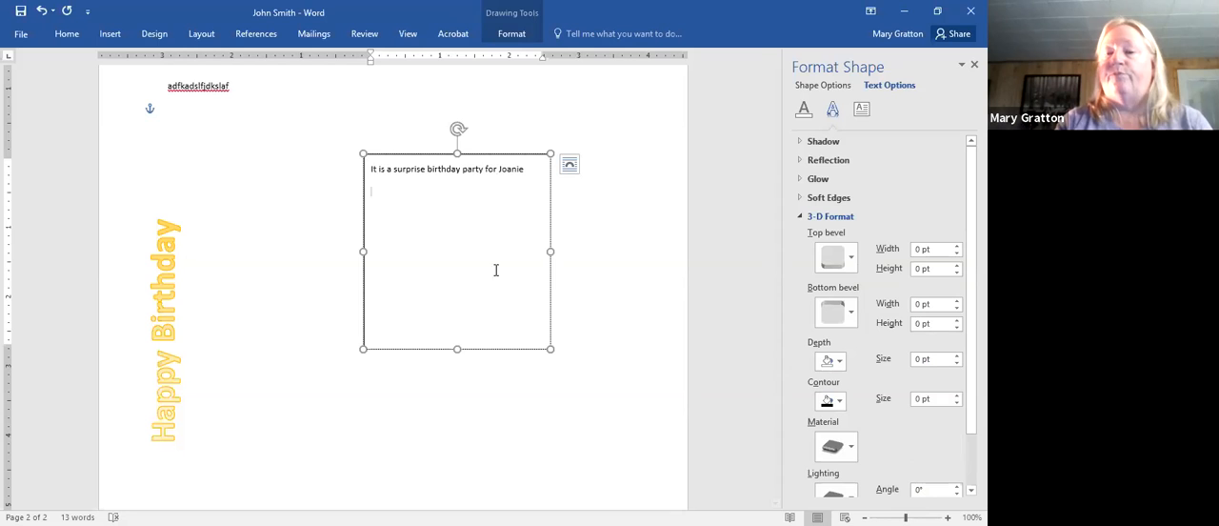
# - Move the birthday party text box up to the upper right area of the second page
pyautogui.click(446, 417)
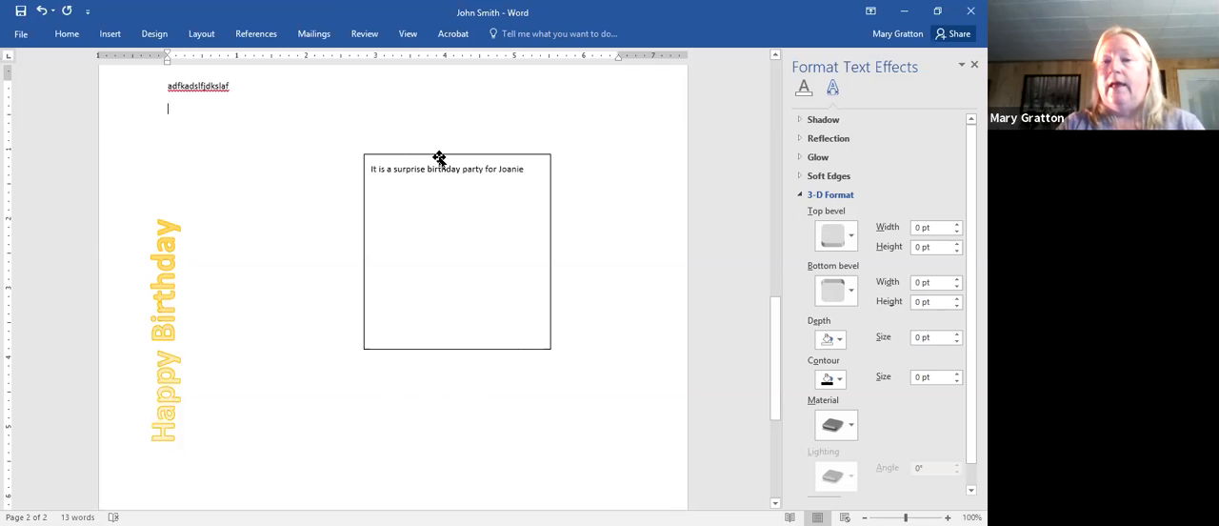
pyautogui.moveTo(451, 149); pyautogui.dragTo(552, 89)
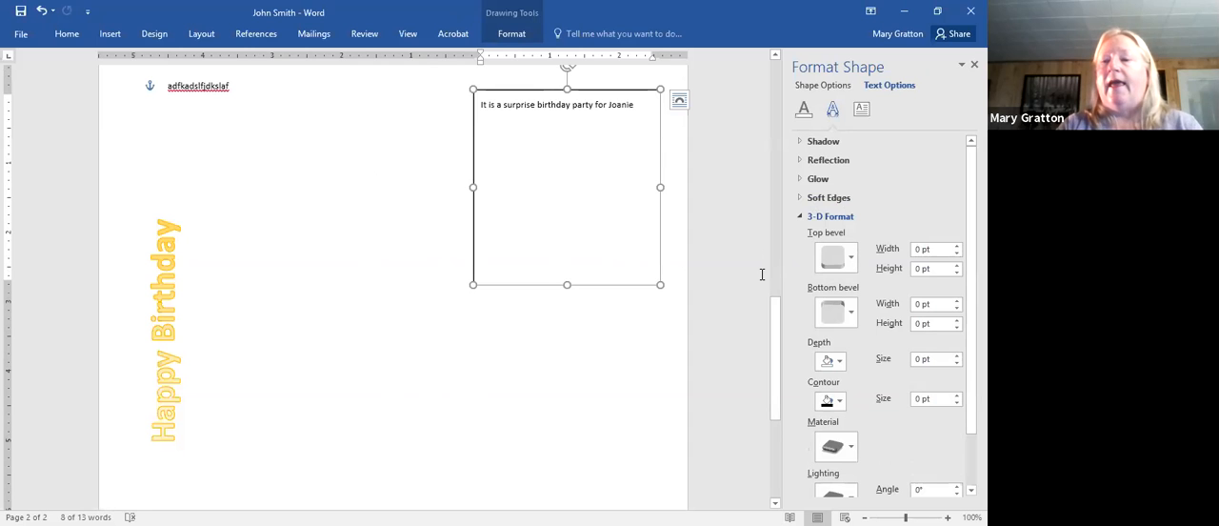
pyautogui.moveTo(771, 306); pyautogui.dragTo(768, 339)
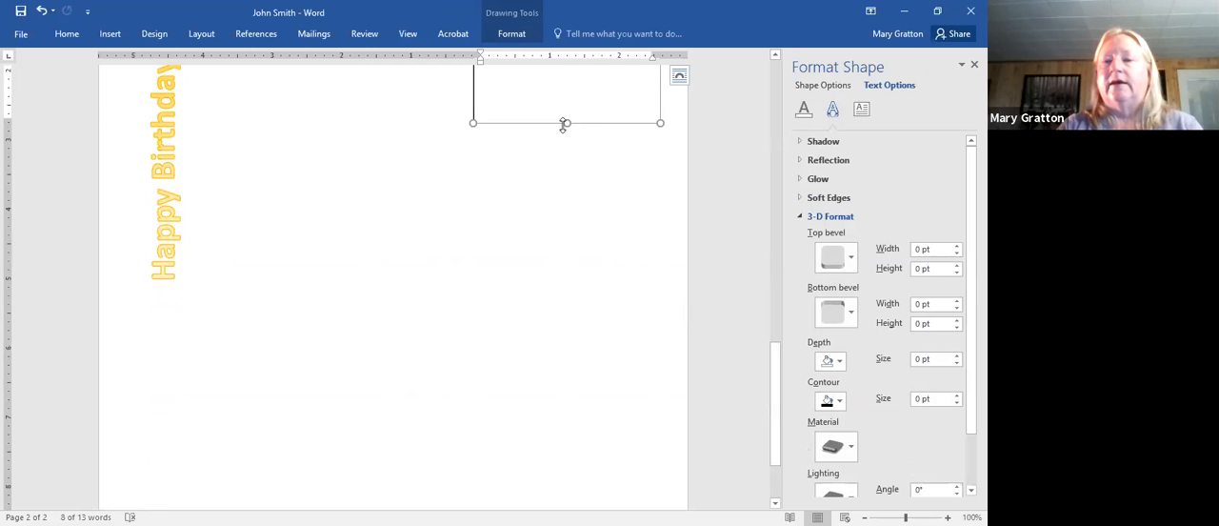
# - Move the birthday party text box down to the lower right area of the second page
pyautogui.click(774, 54)
pyautogui.click(774, 54)
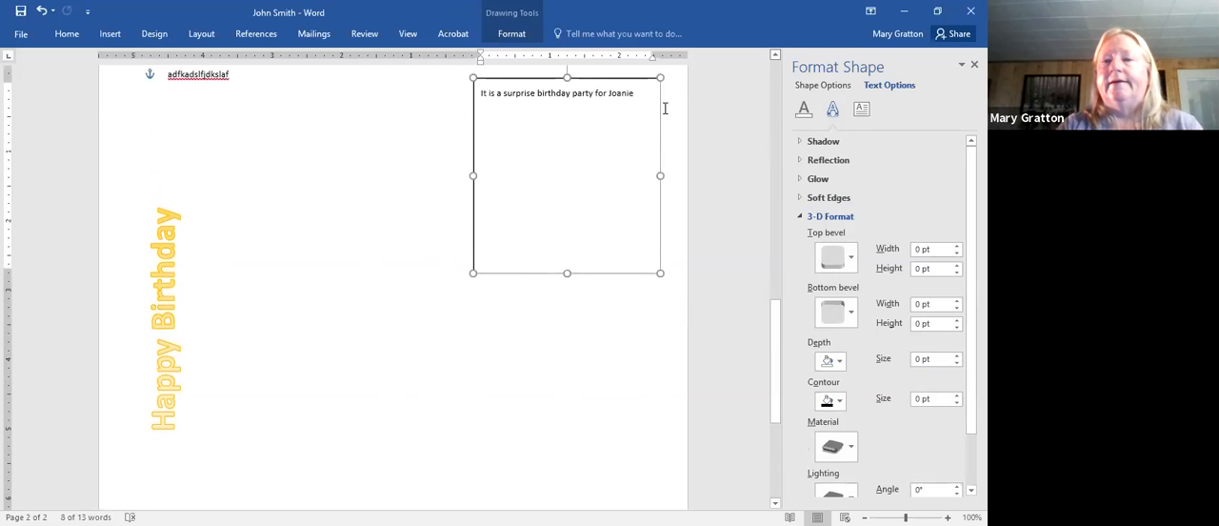
pyautogui.moveTo(567, 76); pyautogui.dragTo(546, 326)
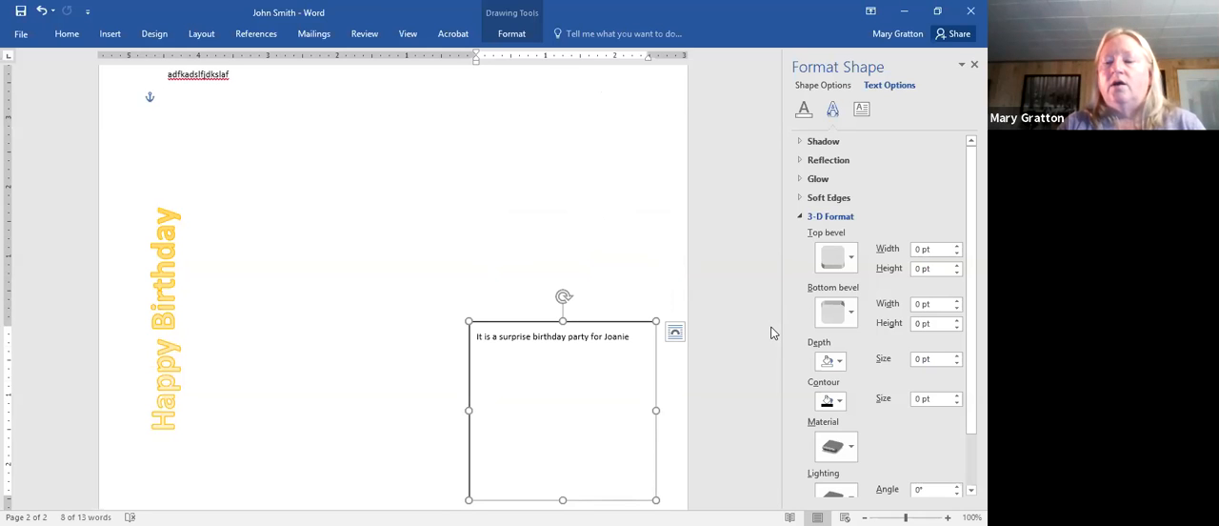
pyautogui.scroll(-1, 886, 333)
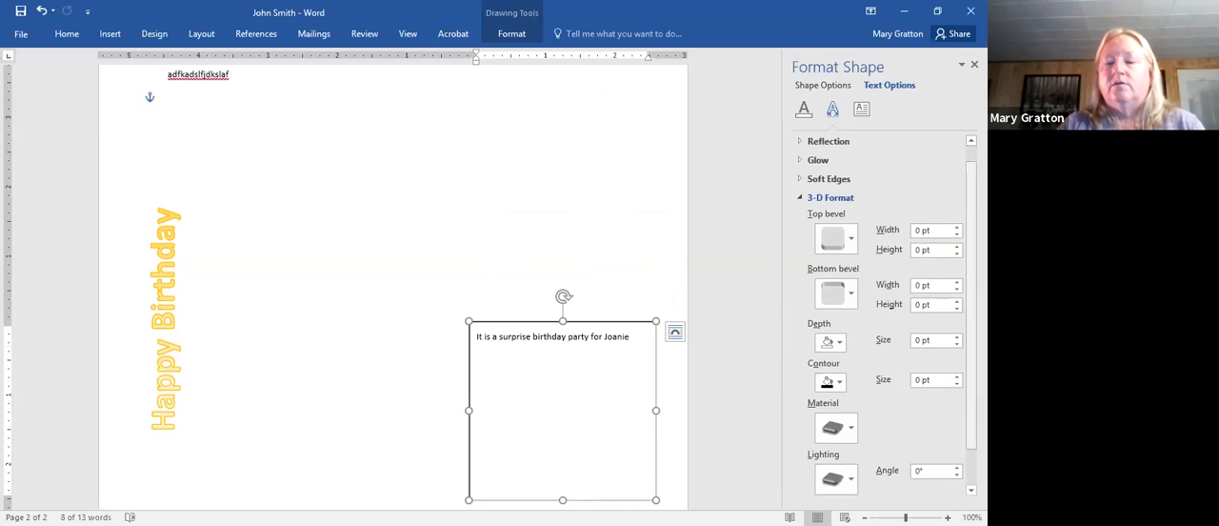
pyautogui.click(713, 456)
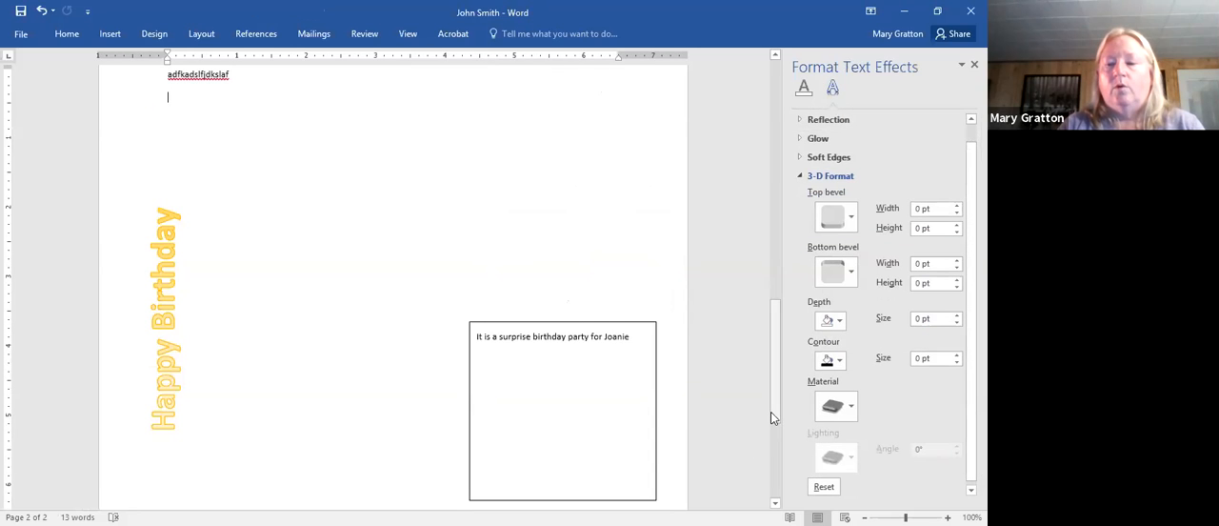
pyautogui.moveTo(772, 417); pyautogui.dragTo(775, 480)
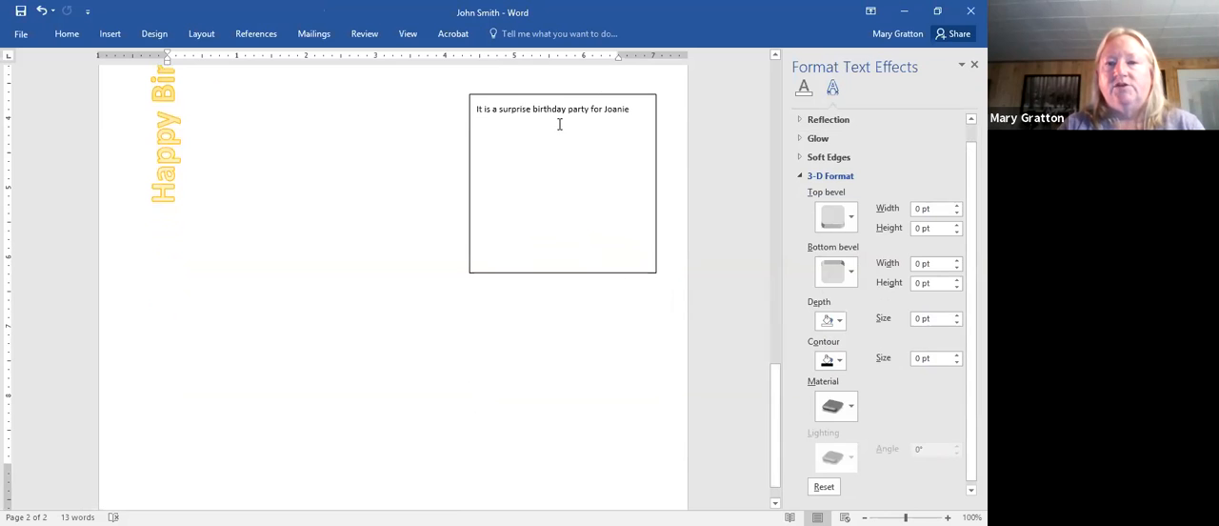
pyautogui.moveTo(553, 95)
pyautogui.mouseDown()
pyautogui.moveTo(590, 222)
pyautogui.moveTo(546, 288)
pyautogui.mouseUp()
pyautogui.click(660, 388)
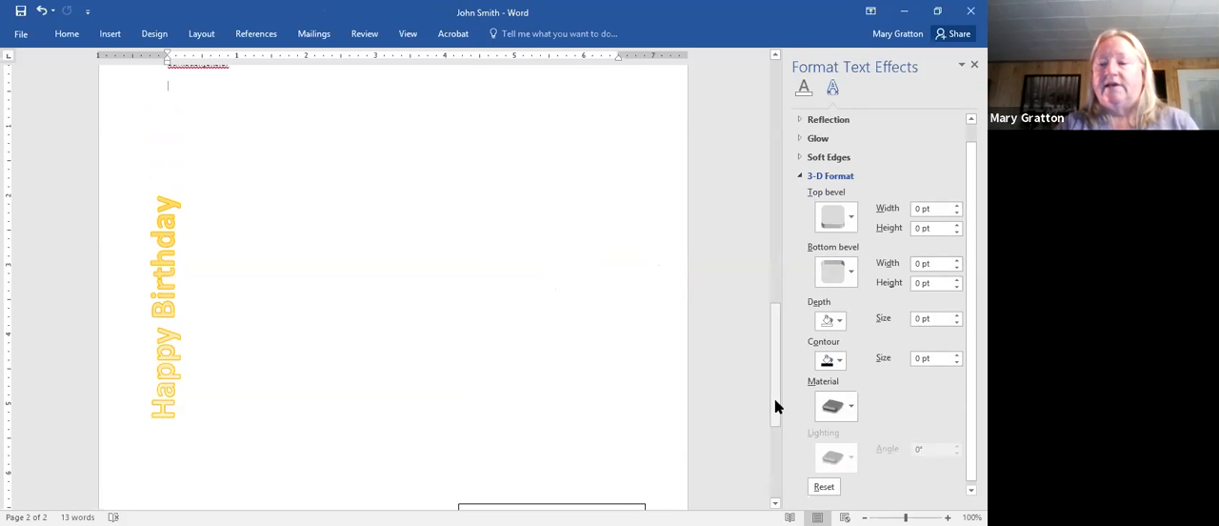
# - Fill the birthday party text box with the standard light blue color
pyautogui.moveTo(775, 407); pyautogui.dragTo(781, 485)
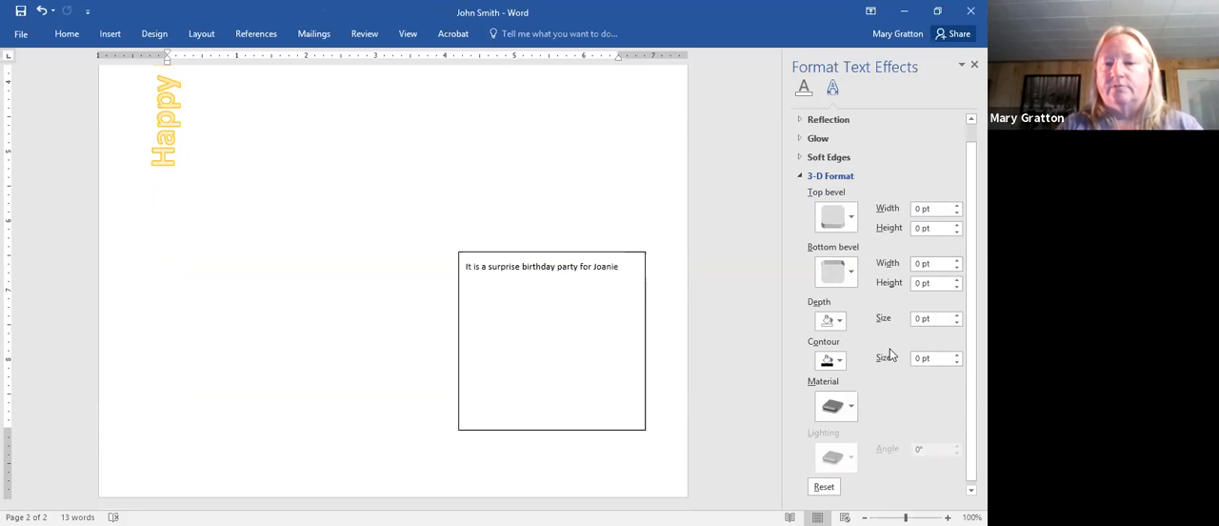
pyautogui.rightClick(541, 251)
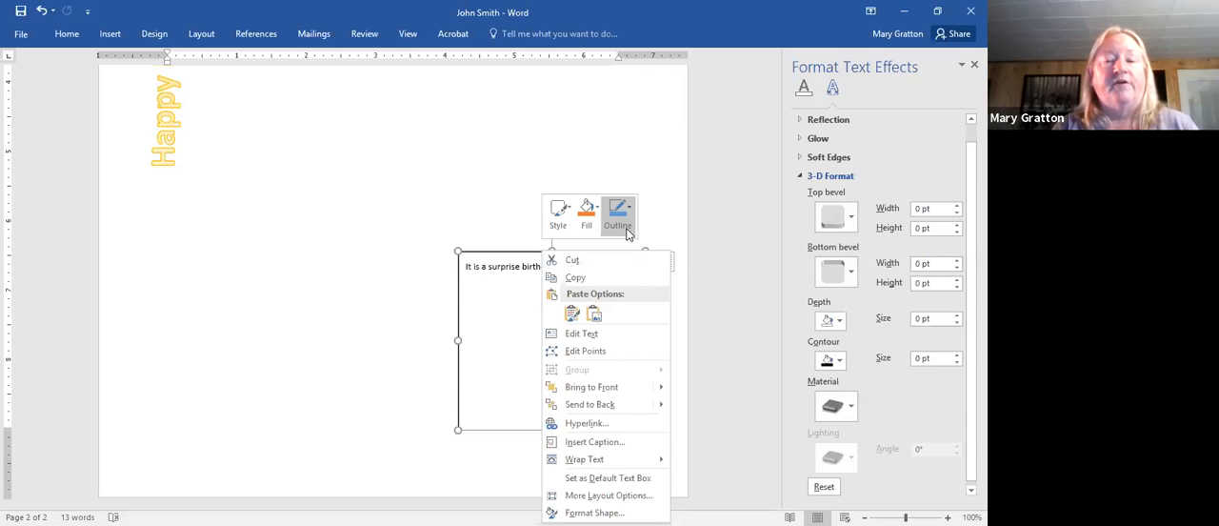
pyautogui.click(586, 211)
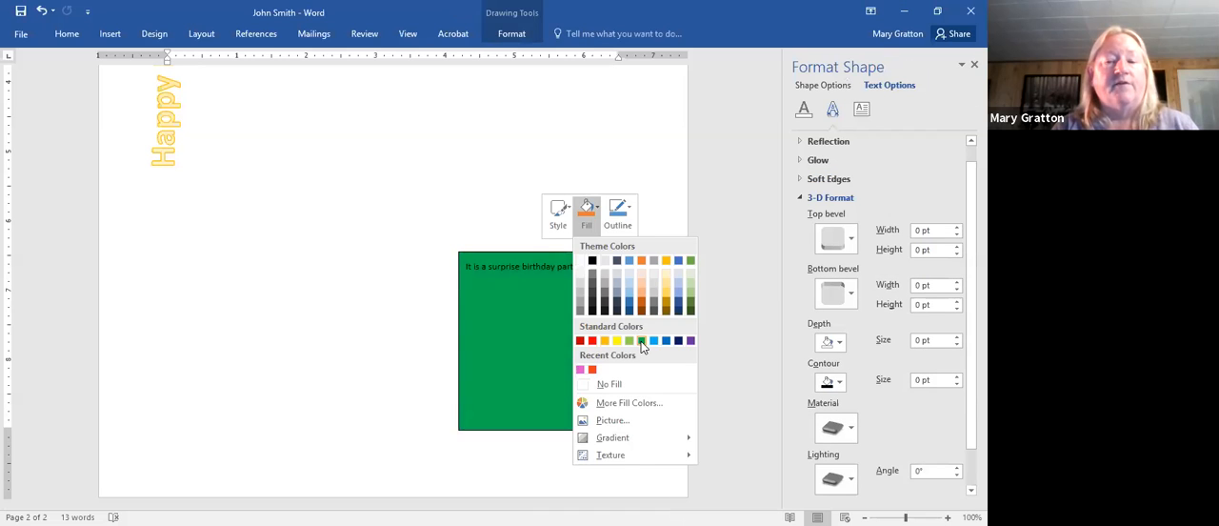
pyautogui.click(654, 341)
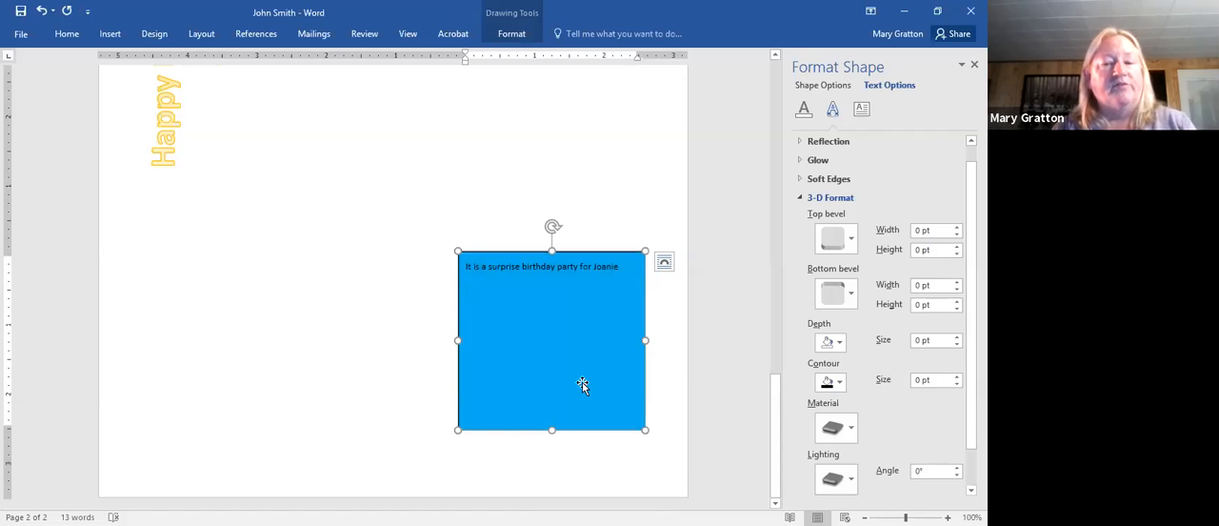
pyautogui.click(576, 240)
pyautogui.rightClick(576, 245)
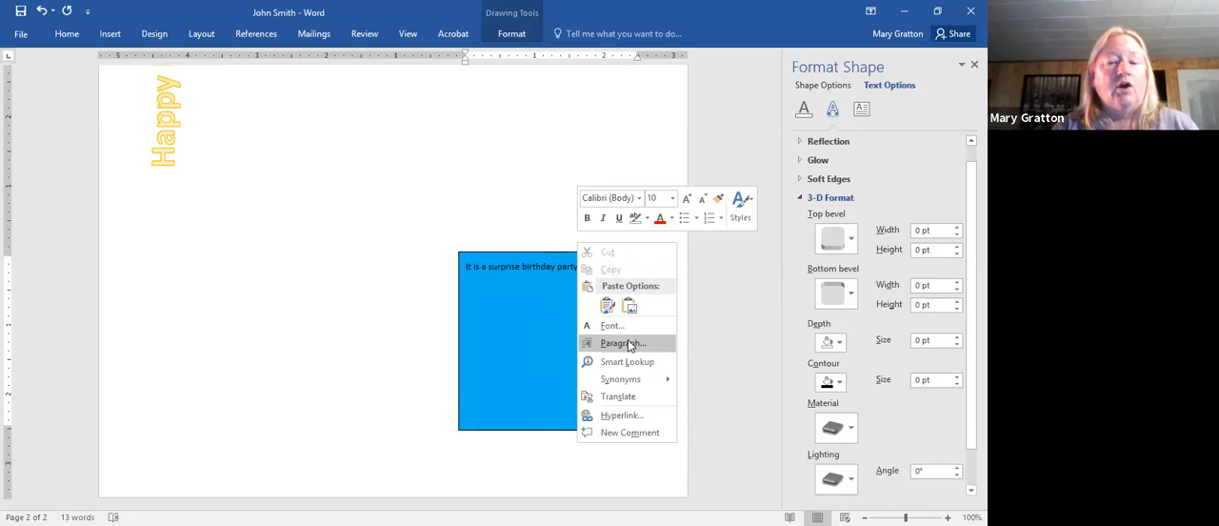
pyautogui.rightClick(549, 345)
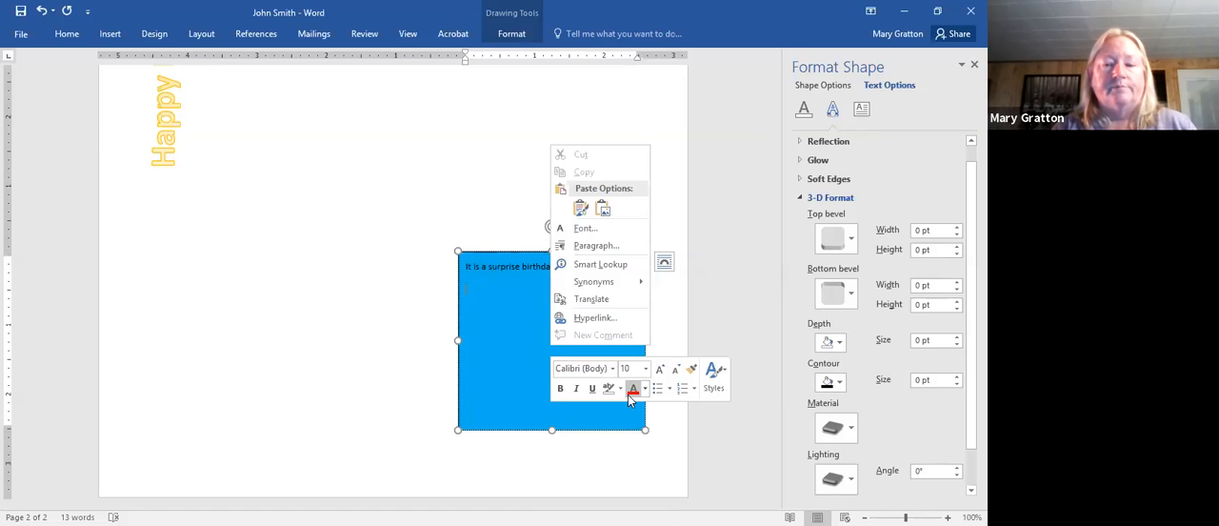
pyautogui.click(621, 388)
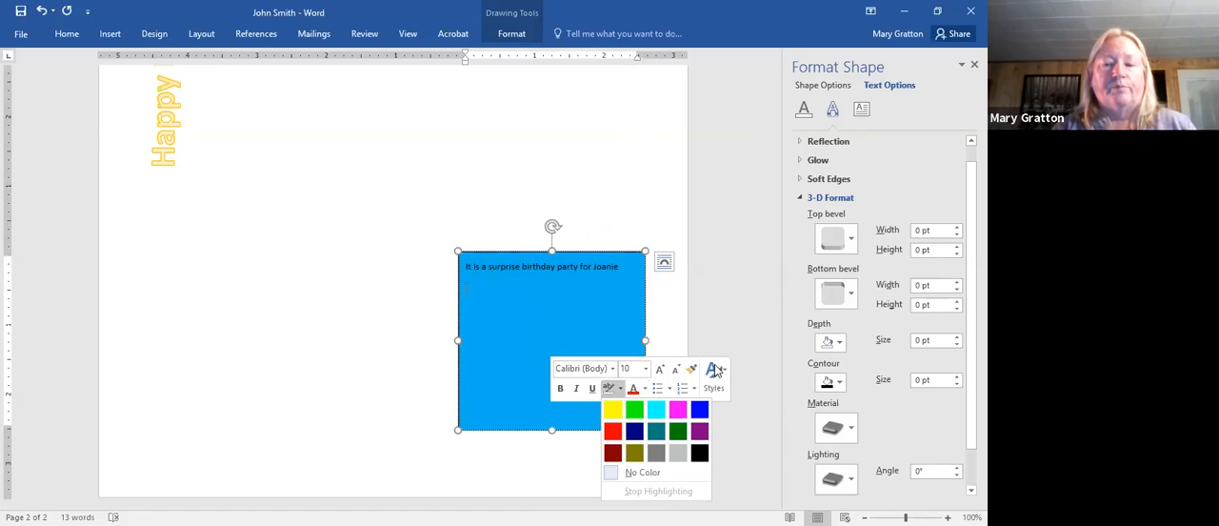
pyautogui.click(715, 398)
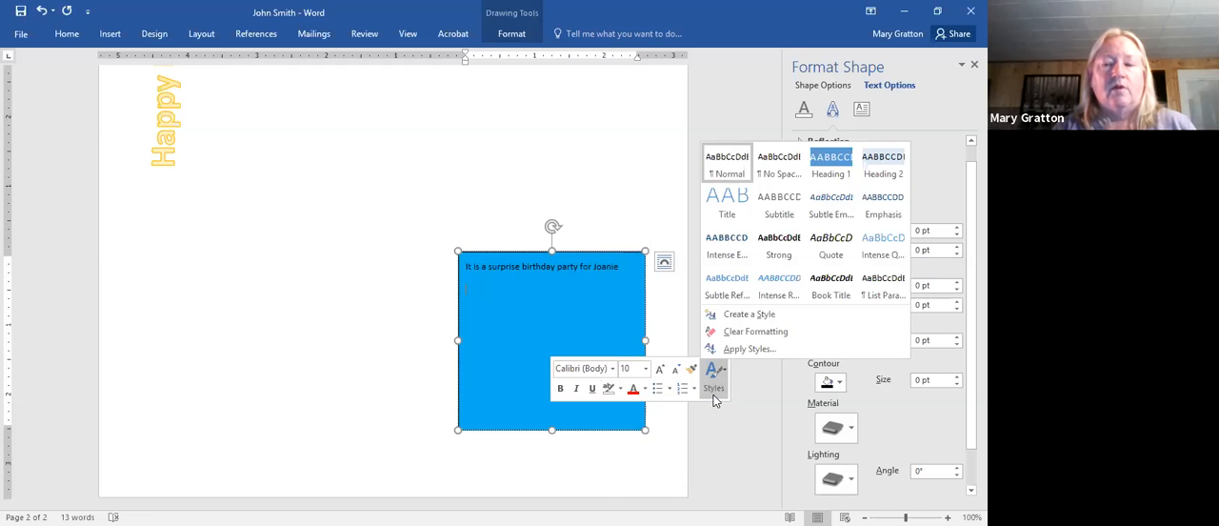
pyautogui.click(823, 361)
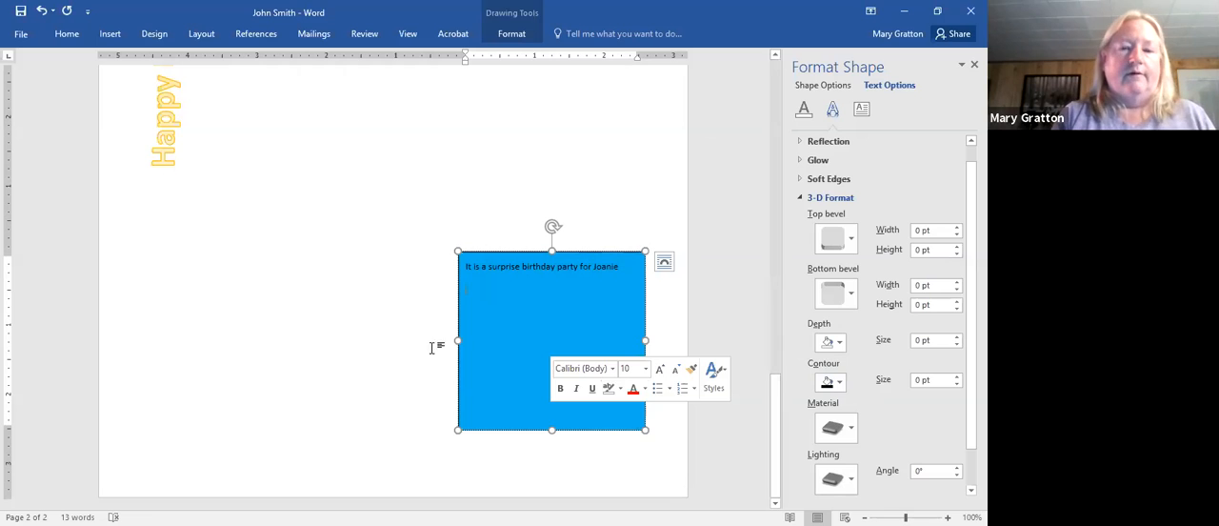
# - Resize the blue text box to about 3.8 inches wide and about 1.5 inches tall
pyautogui.moveTo(458, 340); pyautogui.dragTo(380, 340)
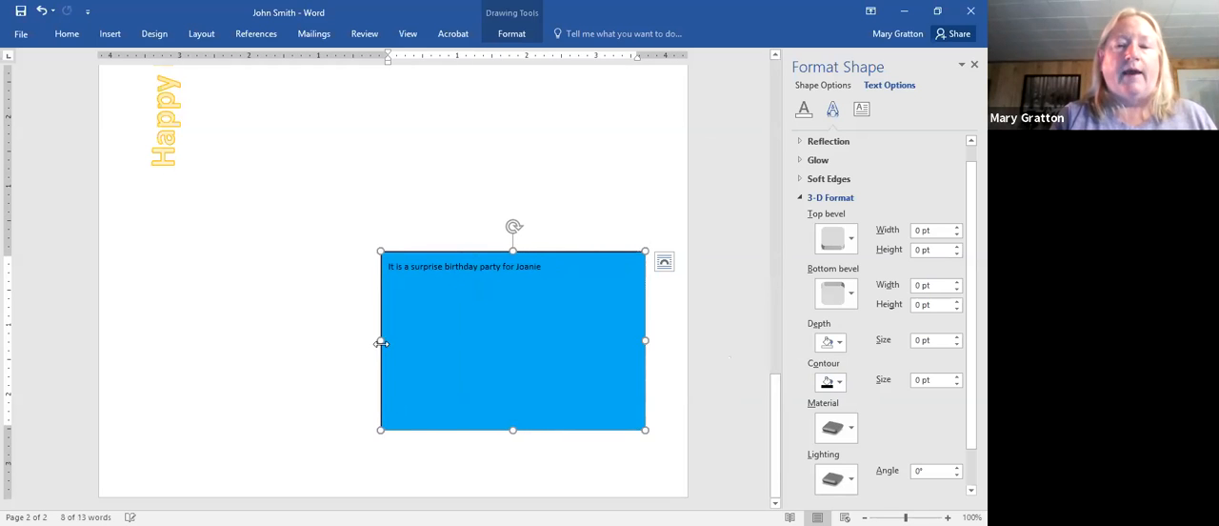
pyautogui.moveTo(513, 430); pyautogui.dragTo(526, 358)
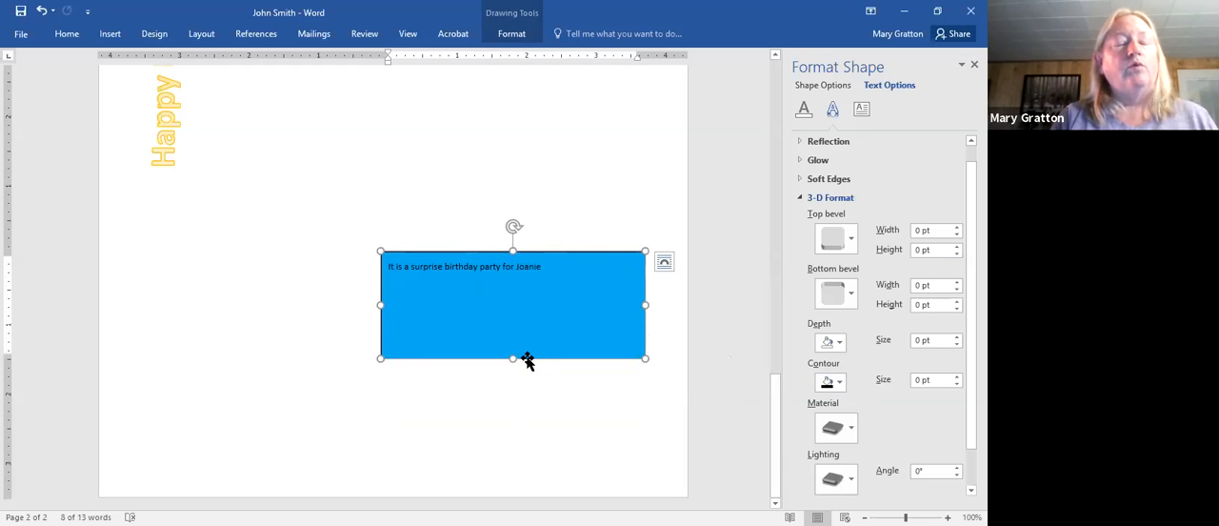
# - Cut the blue birthday party text box from the second page
pyautogui.click(550, 306)
pyautogui.rightClick(551, 306)
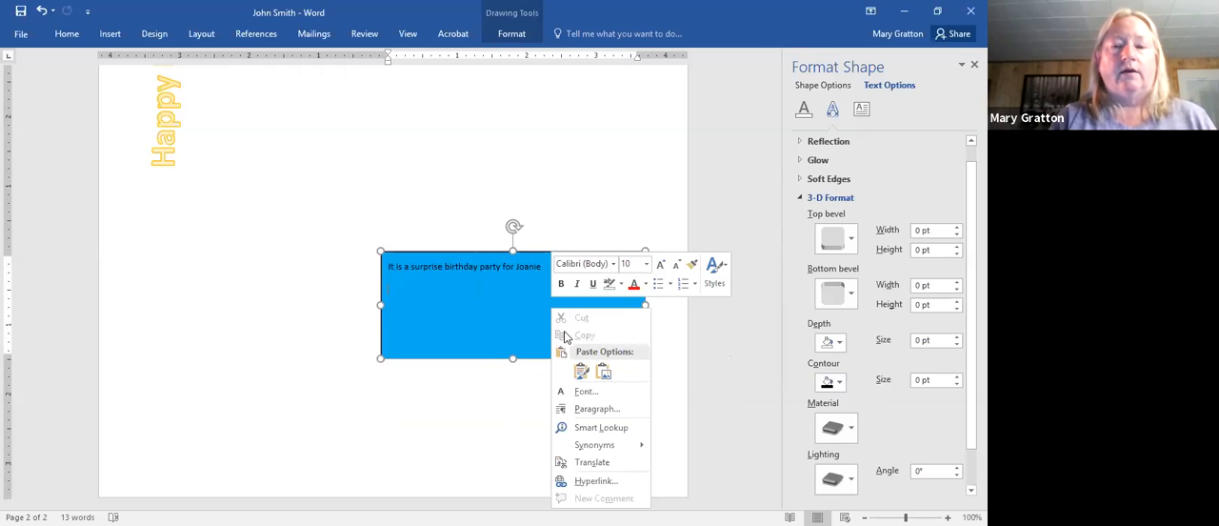
pyautogui.click(511, 229)
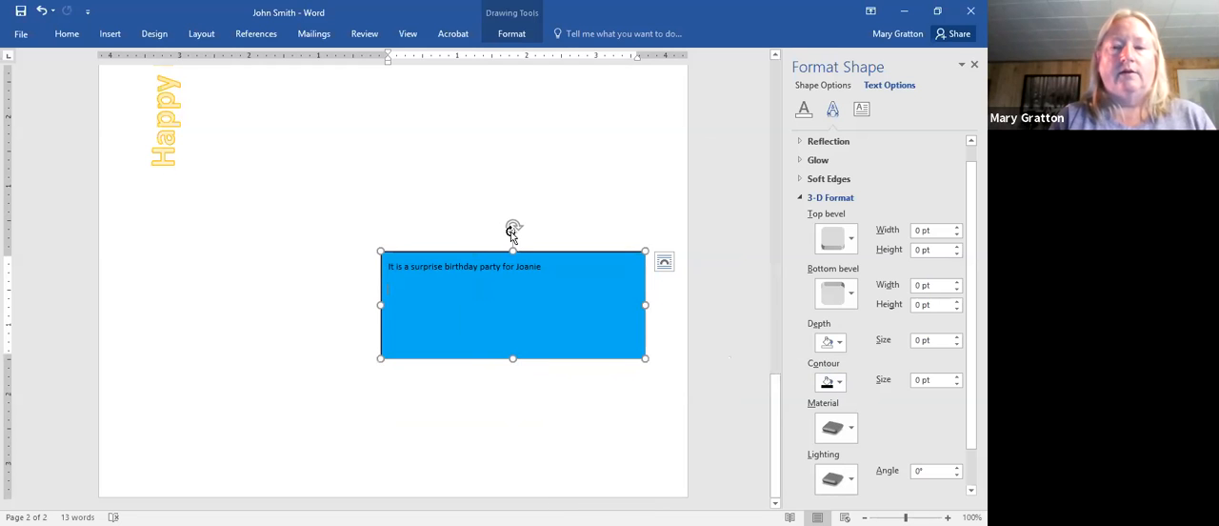
pyautogui.click(513, 231)
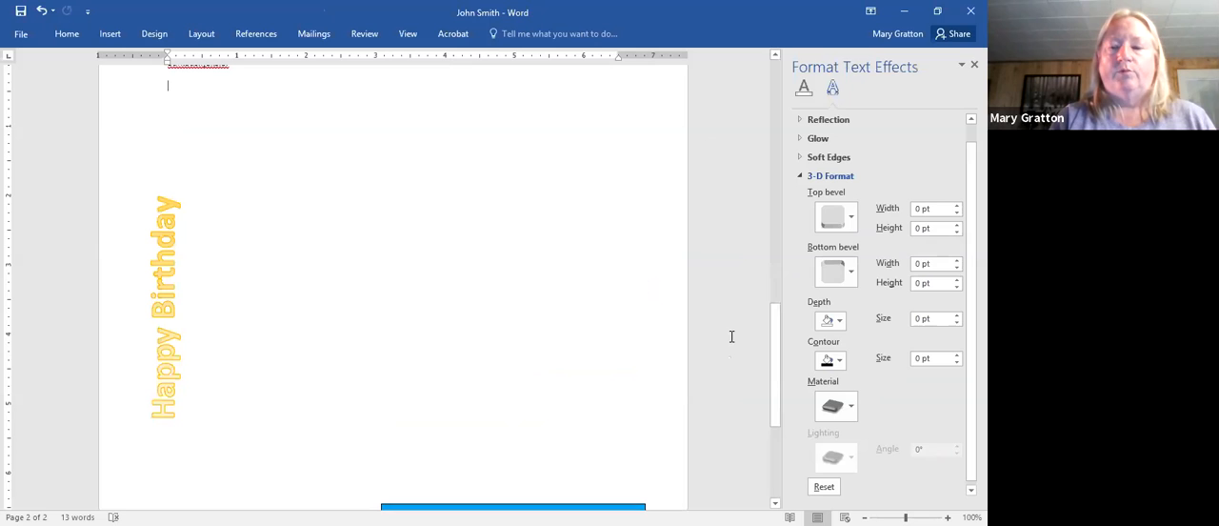
pyautogui.scroll(-4, 774, 350)
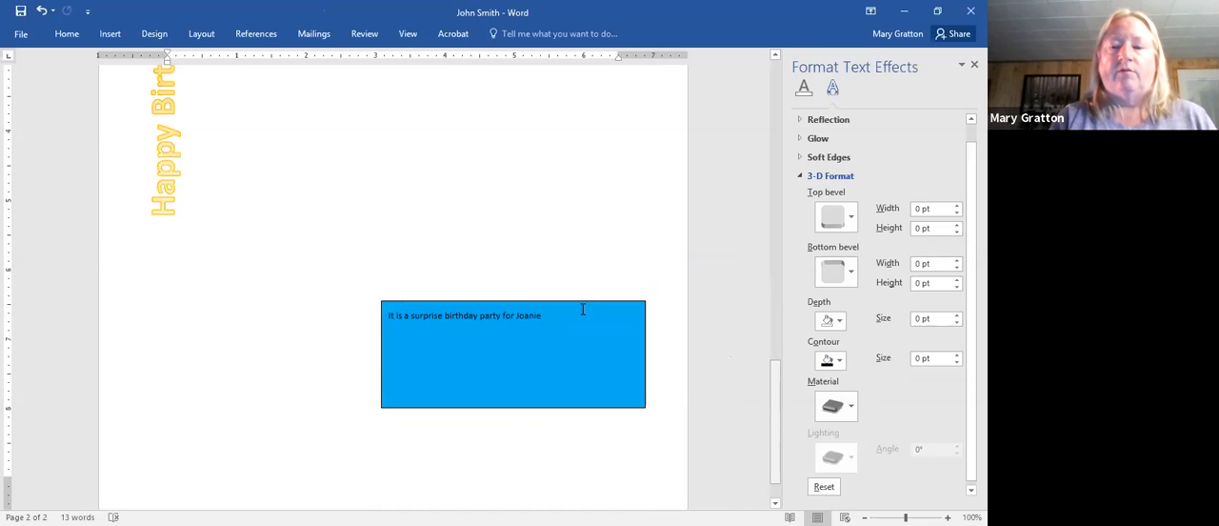
pyautogui.rightClick(533, 306)
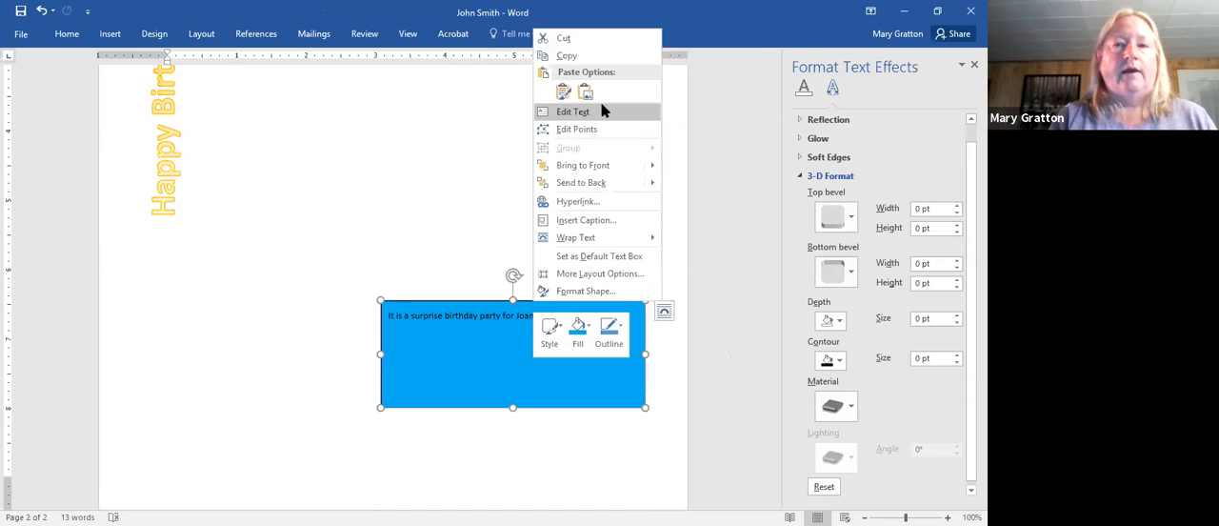
pyautogui.click(565, 39)
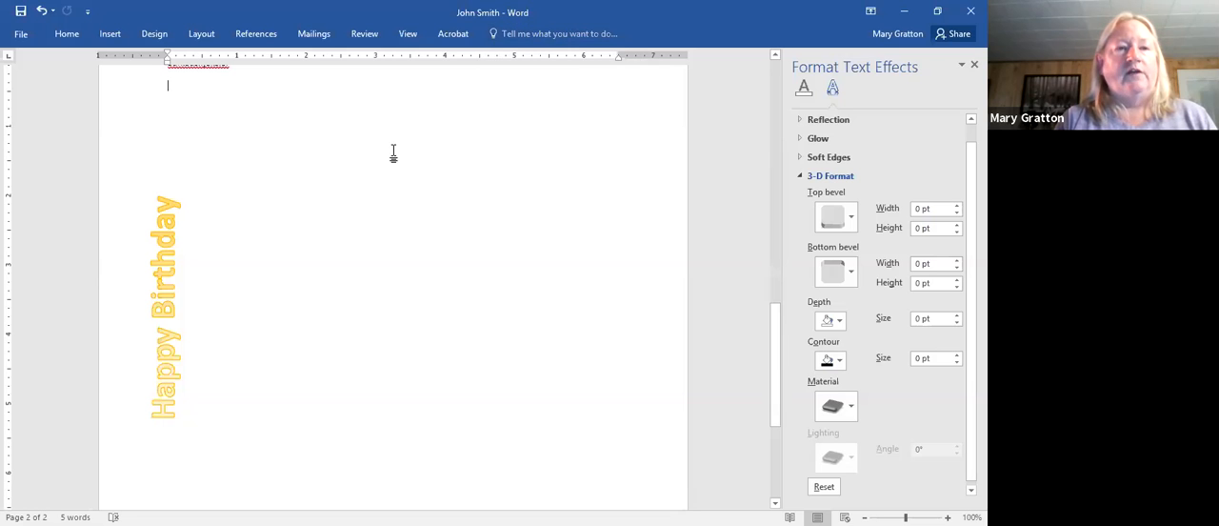
# - Draw a rectangle with two rounded diagonal corners, about 1.6 inches wide and tall, to the right of the vertical WordArt
pyautogui.click(109, 34)
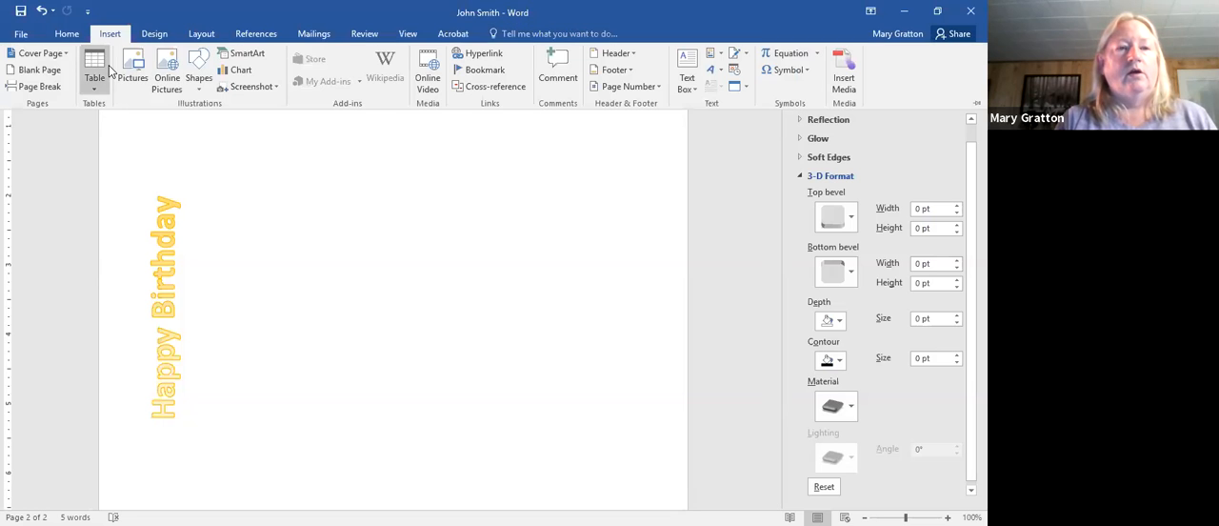
pyautogui.click(199, 59)
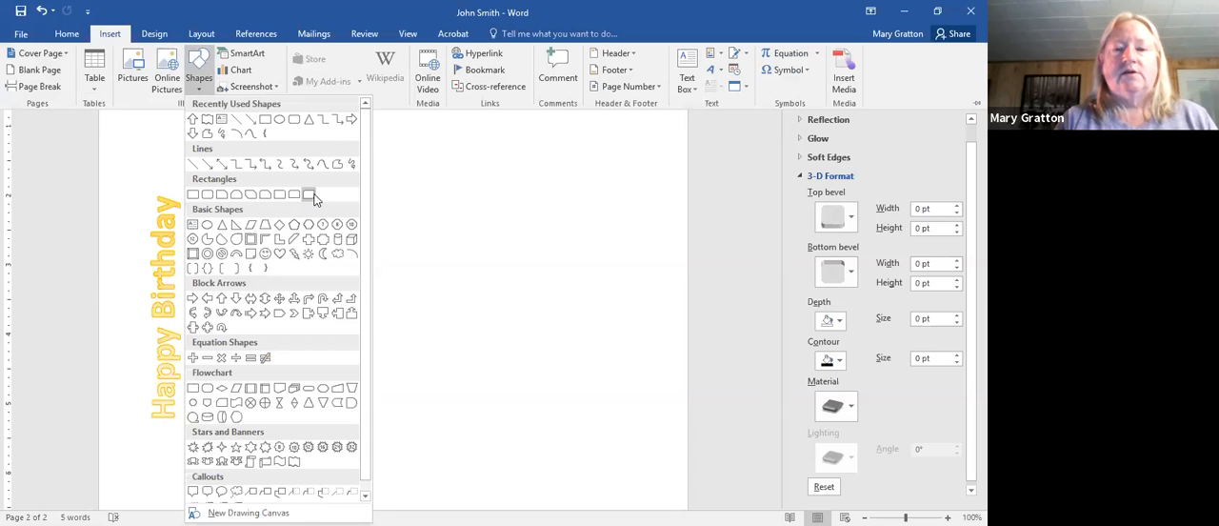
pyautogui.click(309, 194)
pyautogui.moveTo(472, 229); pyautogui.dragTo(580, 339)
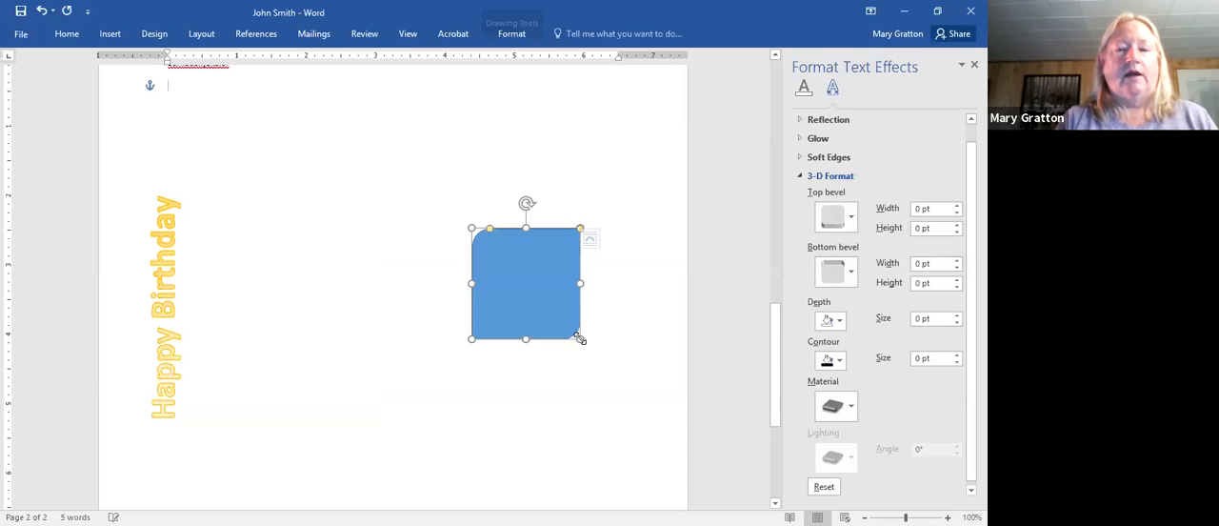
pyautogui.click(530, 470)
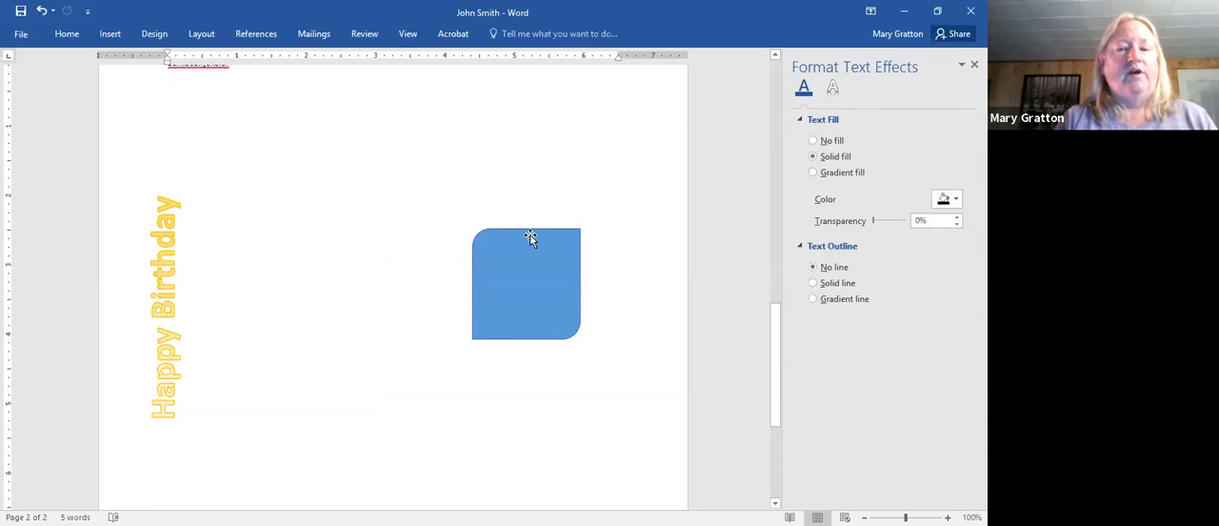
# - Move the blue rounded shape to the page's upper right area and enlarge it to about 2.2 by 2.3 inches
pyautogui.moveTo(529, 235); pyautogui.dragTo(577, 110)
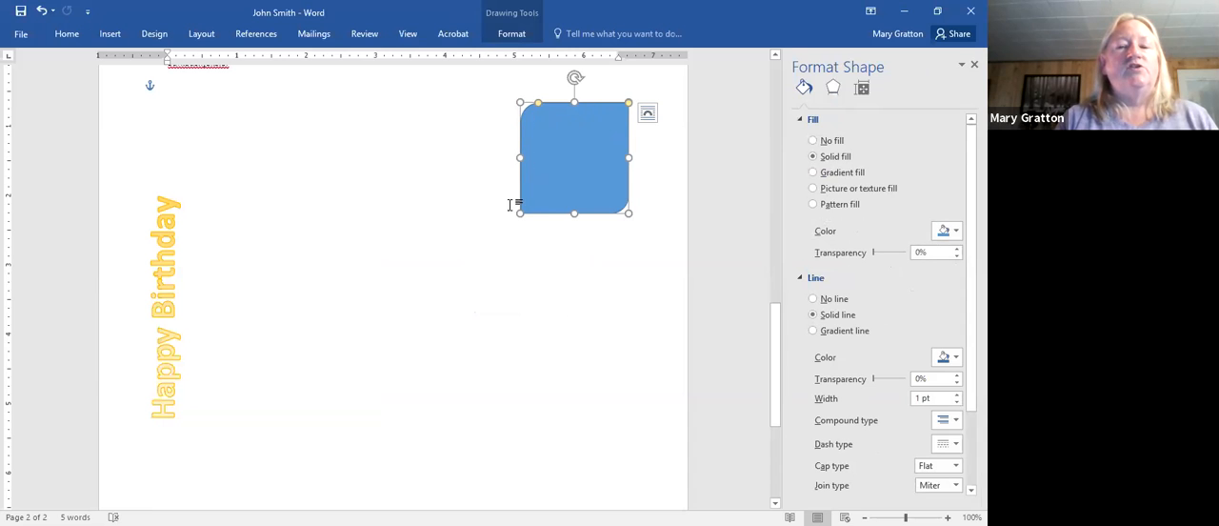
pyautogui.moveTo(629, 212); pyautogui.dragTo(670, 258)
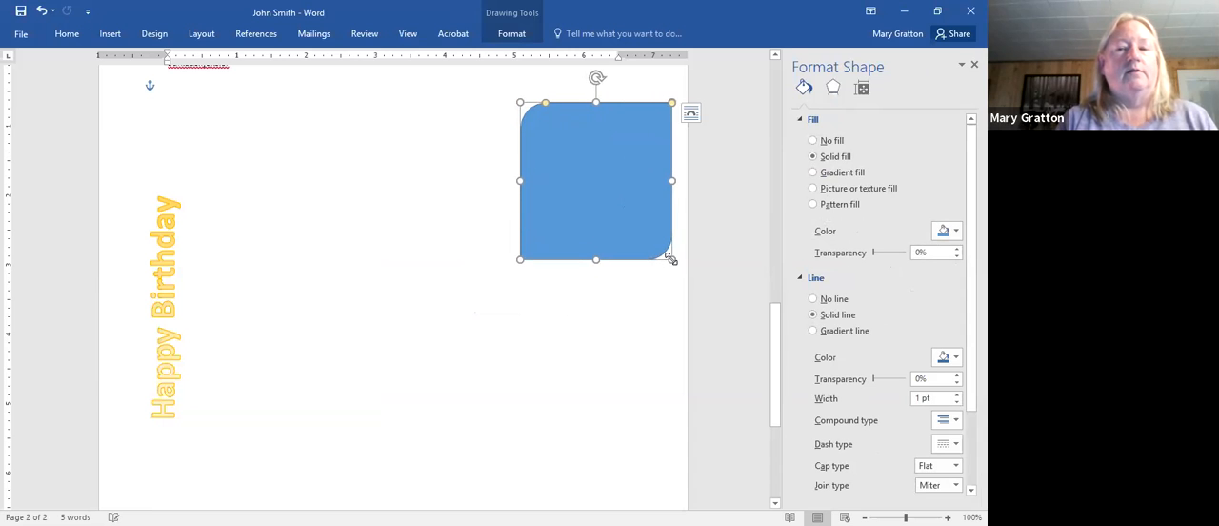
pyautogui.click(621, 398)
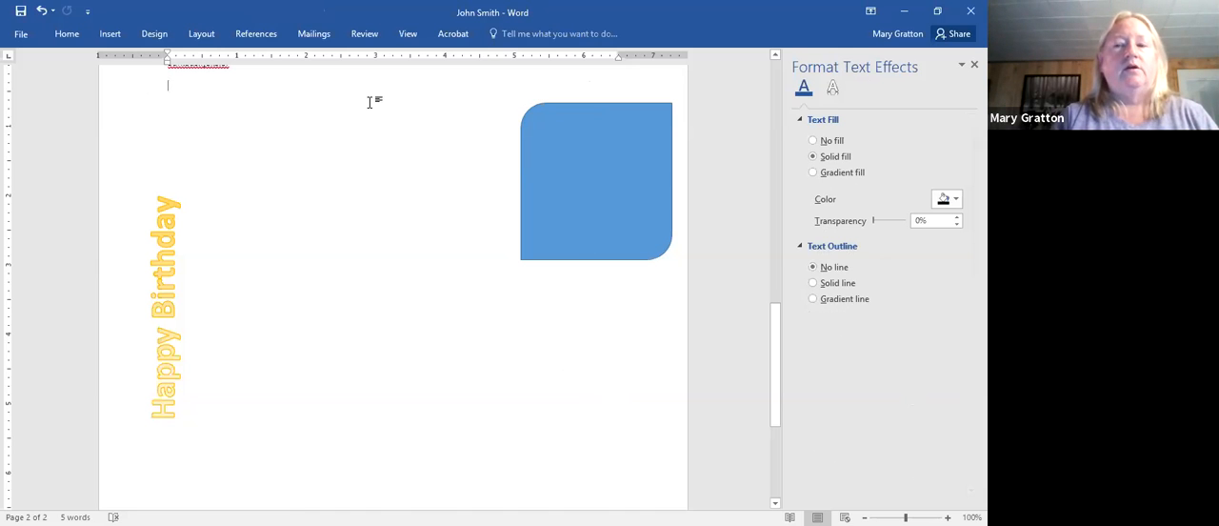
# - Draw a text box about 1.5 inches wide and 1.4 inches tall centered inside the blue rounded shape
pyautogui.click(118, 38)
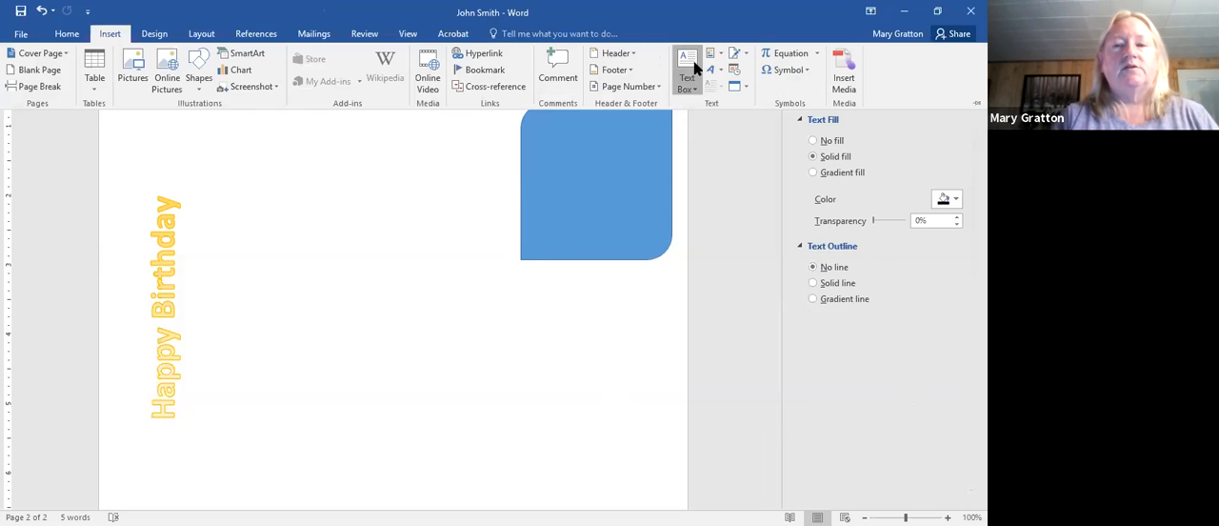
pyautogui.click(693, 67)
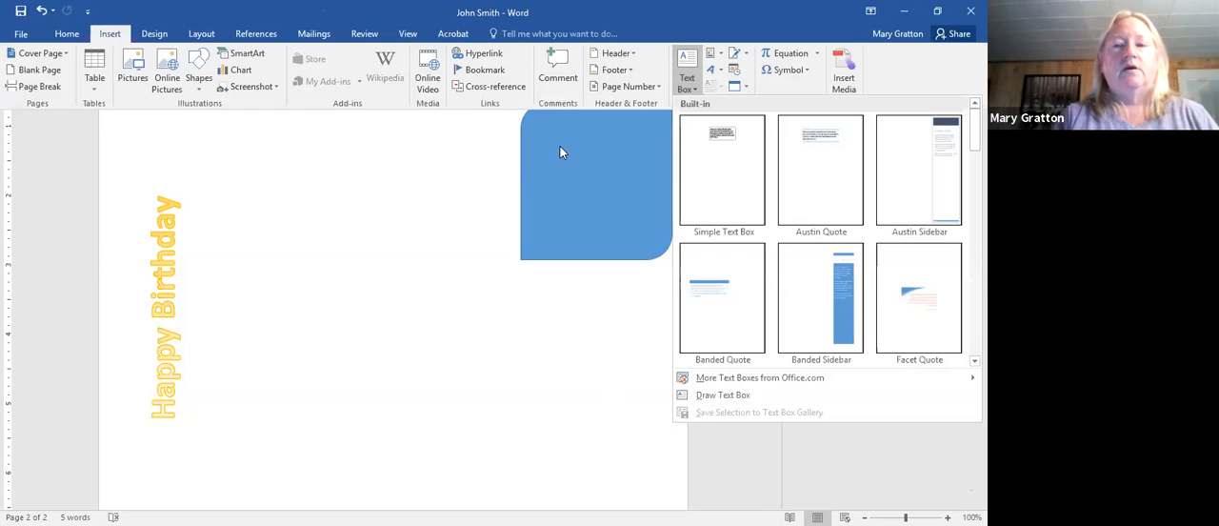
pyautogui.click(703, 396)
pyautogui.moveTo(545, 131)
pyautogui.mouseDown()
pyautogui.moveTo(593, 155)
pyautogui.moveTo(647, 230)
pyautogui.mouseUp()
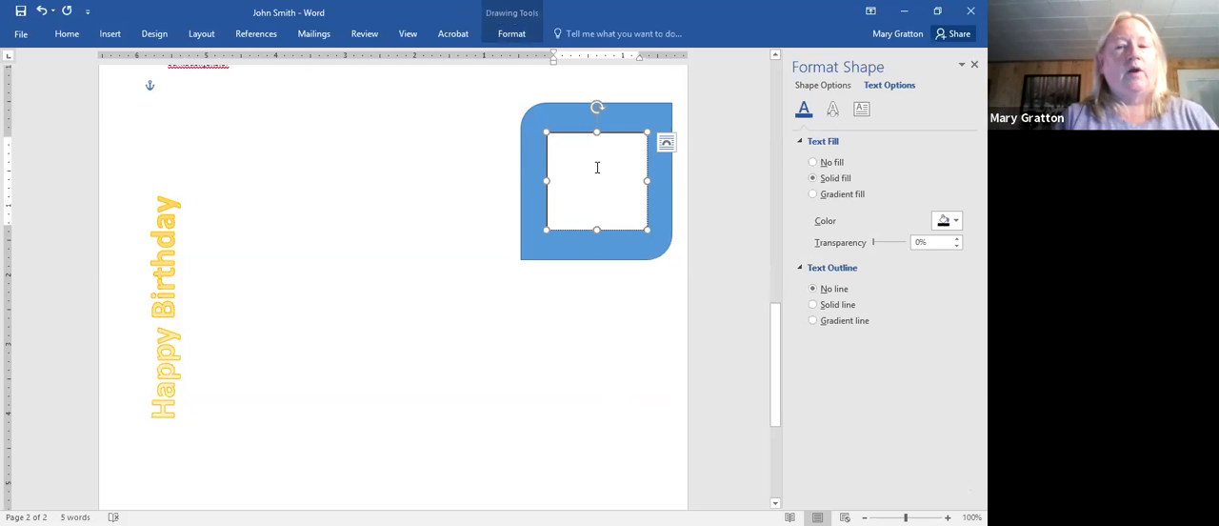
# - Enter "Fsadfkjlasdkfkadsfads" in the inner text box, followed by "f" on a new line
pyautogui.write('Fsadfkjlasdkfkadsfads')
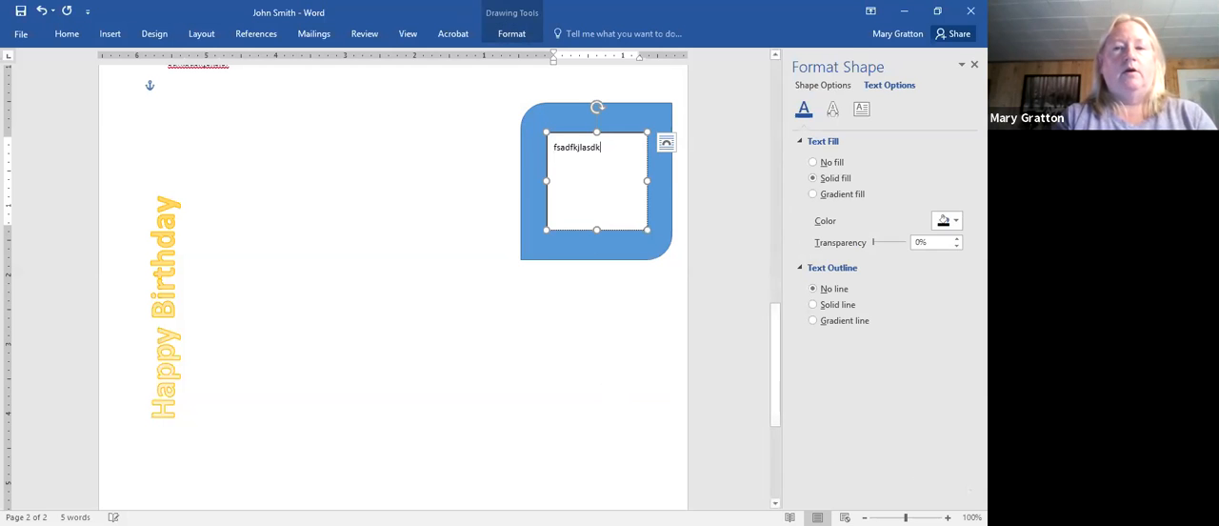
pyautogui.press('Return')
pyautogui.write('f')
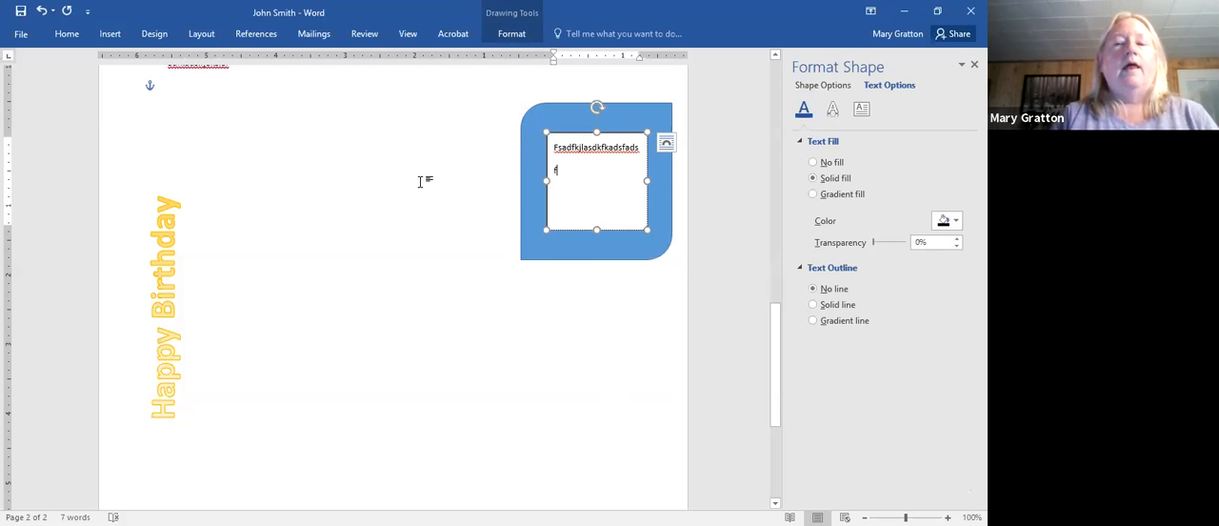
# - Try to set the font color to standard blue at the insertion point in the inner text box
pyautogui.rightClick(615, 207)
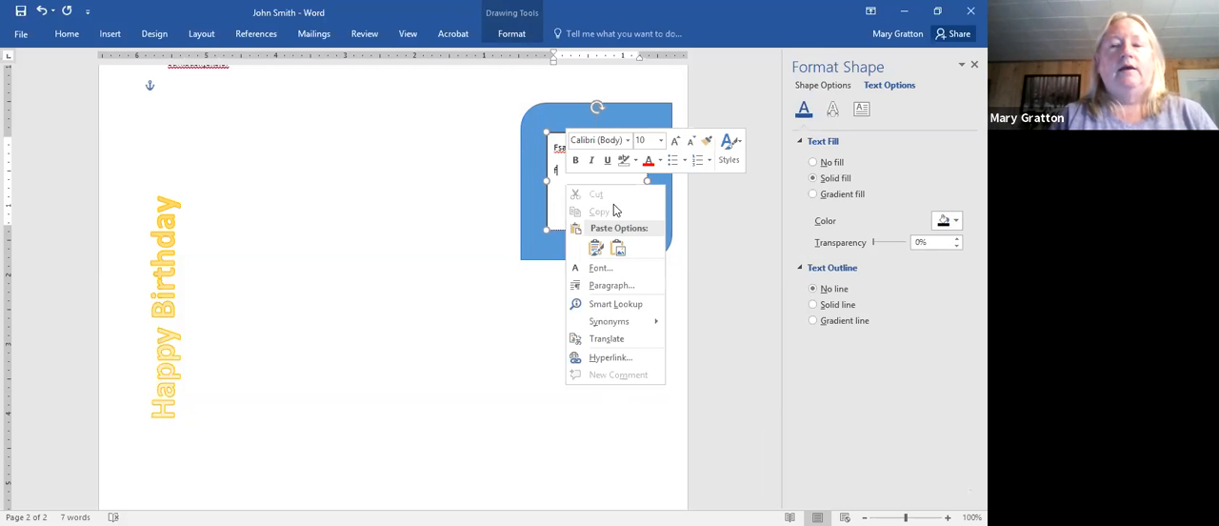
pyautogui.click(658, 160)
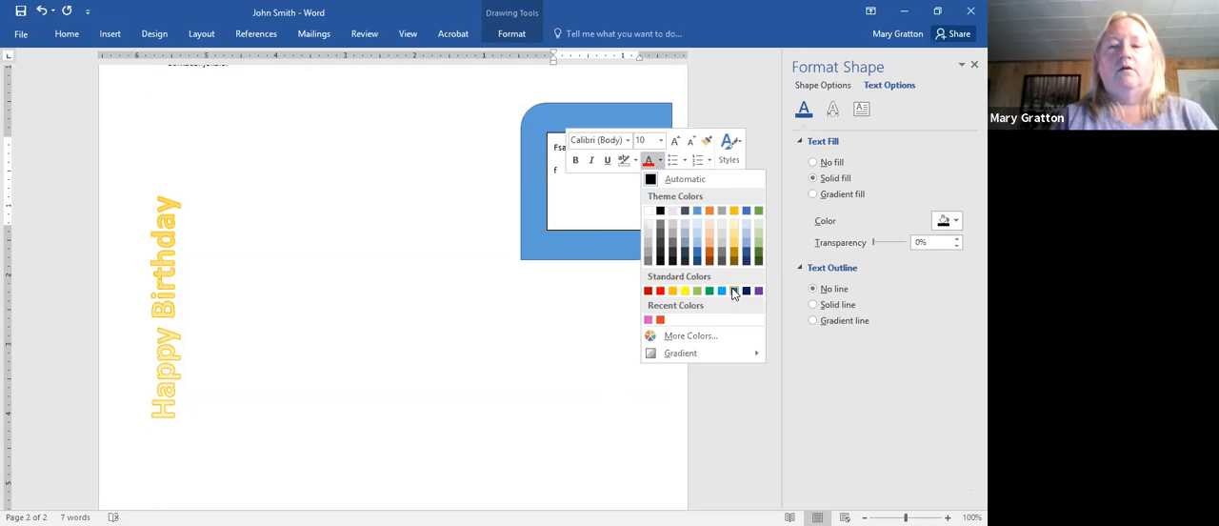
pyautogui.click(733, 291)
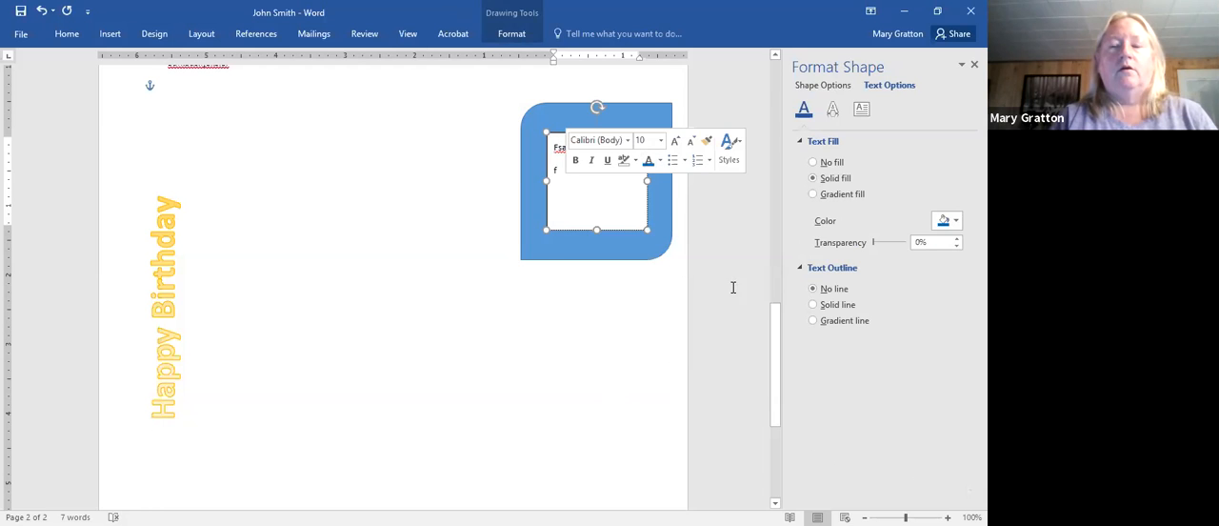
# - Highlight the first line of text in the inner text box with dark blue
pyautogui.click(635, 162)
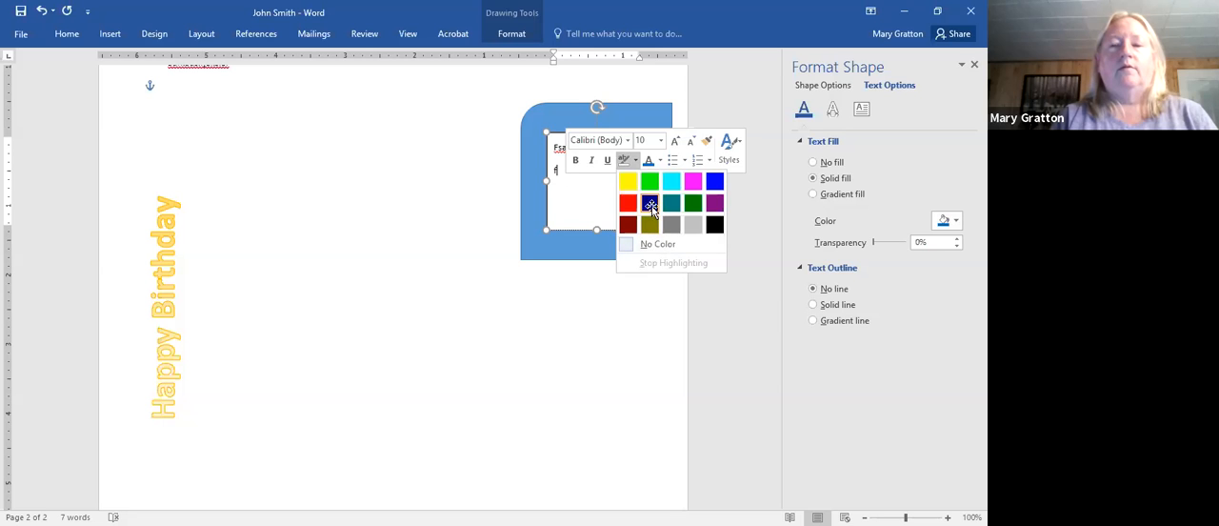
pyautogui.click(650, 211)
pyautogui.click(597, 312)
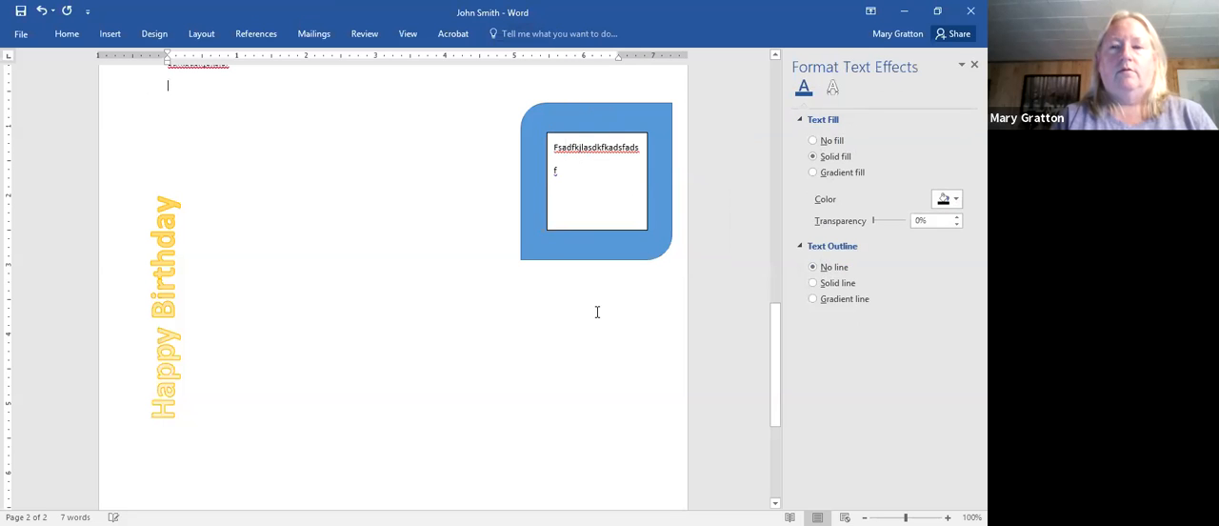
pyautogui.moveTo(563, 160)
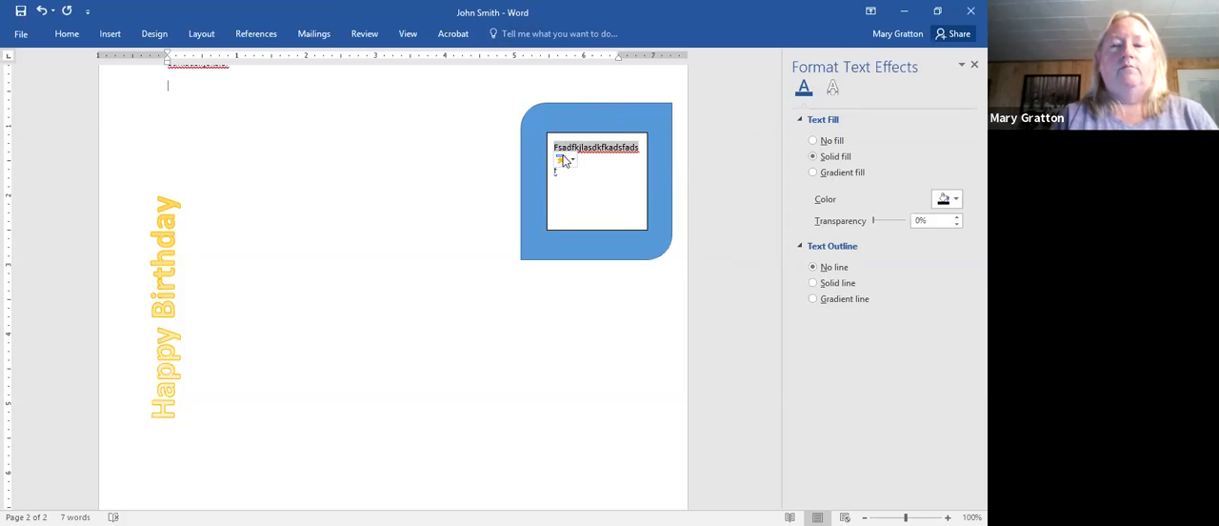
pyautogui.moveTo(562, 148); pyautogui.dragTo(647, 148)
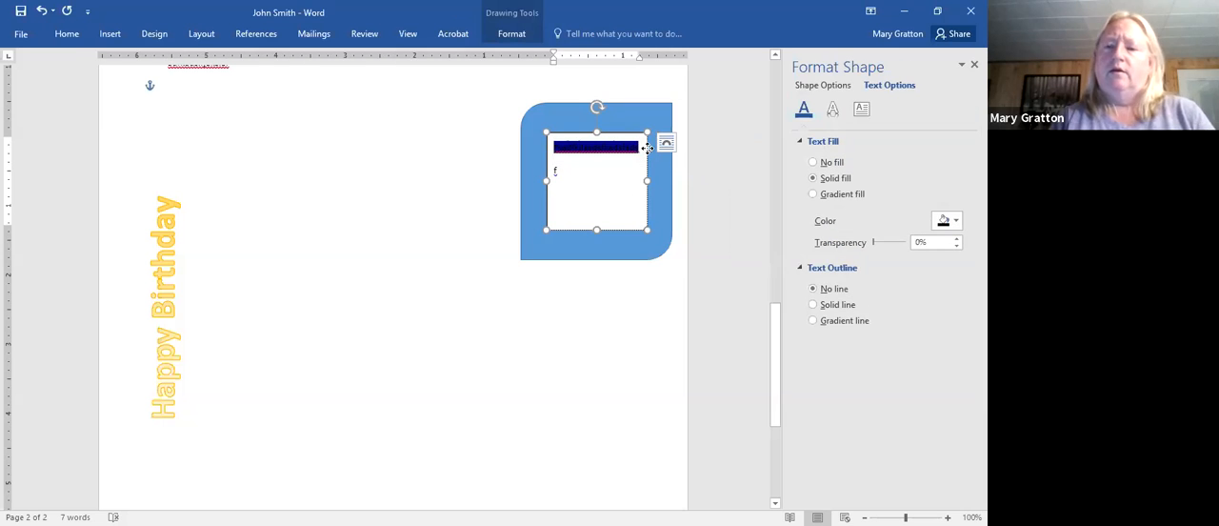
# - Fill the inner text box with a solid darker blue theme color
pyautogui.rightClick(648, 148)
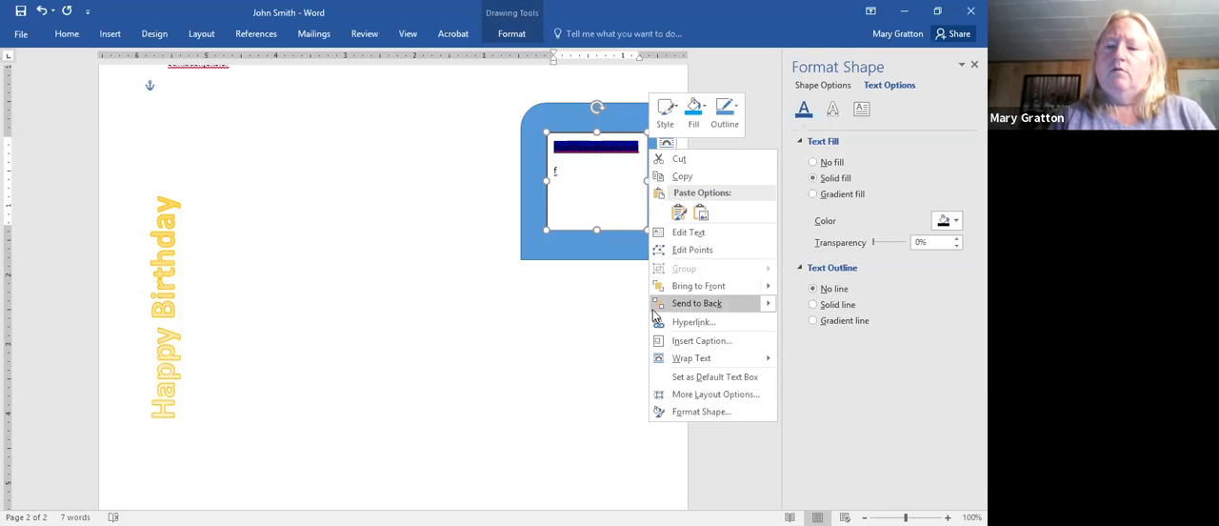
pyautogui.click(701, 410)
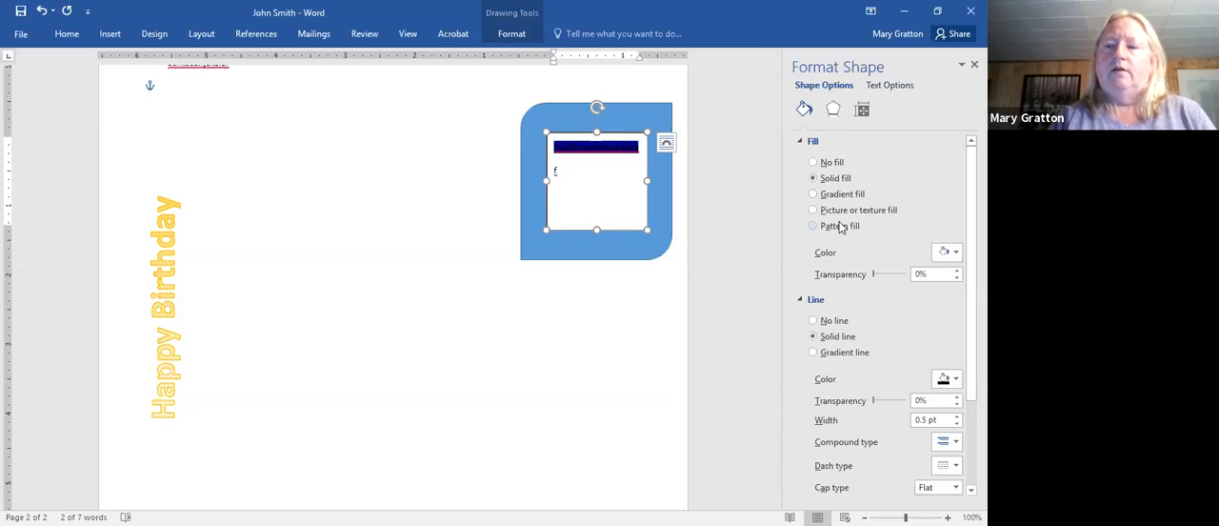
pyautogui.click(955, 253)
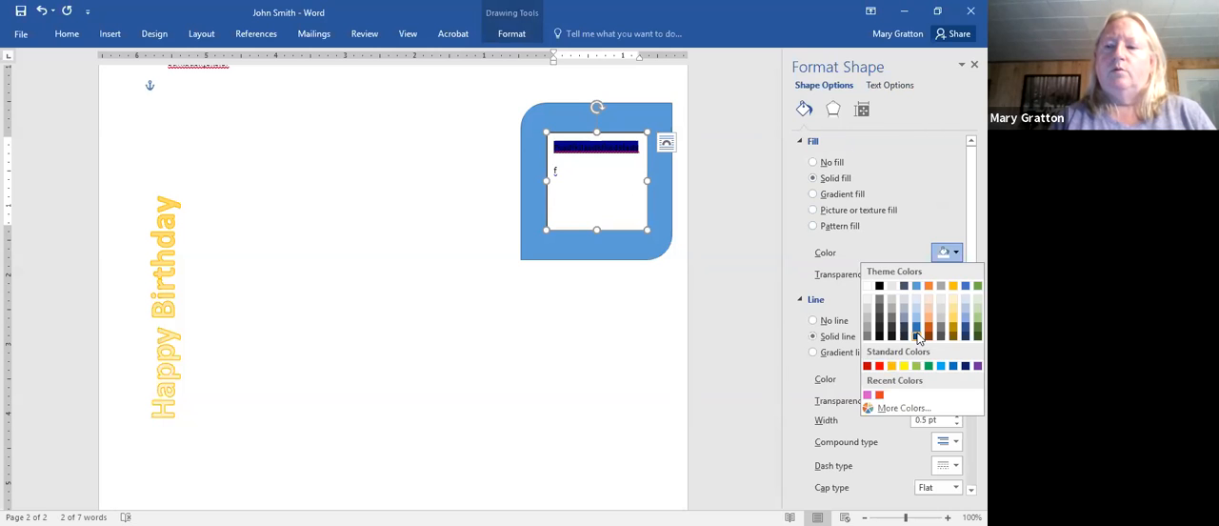
pyautogui.click(916, 336)
pyautogui.click(648, 380)
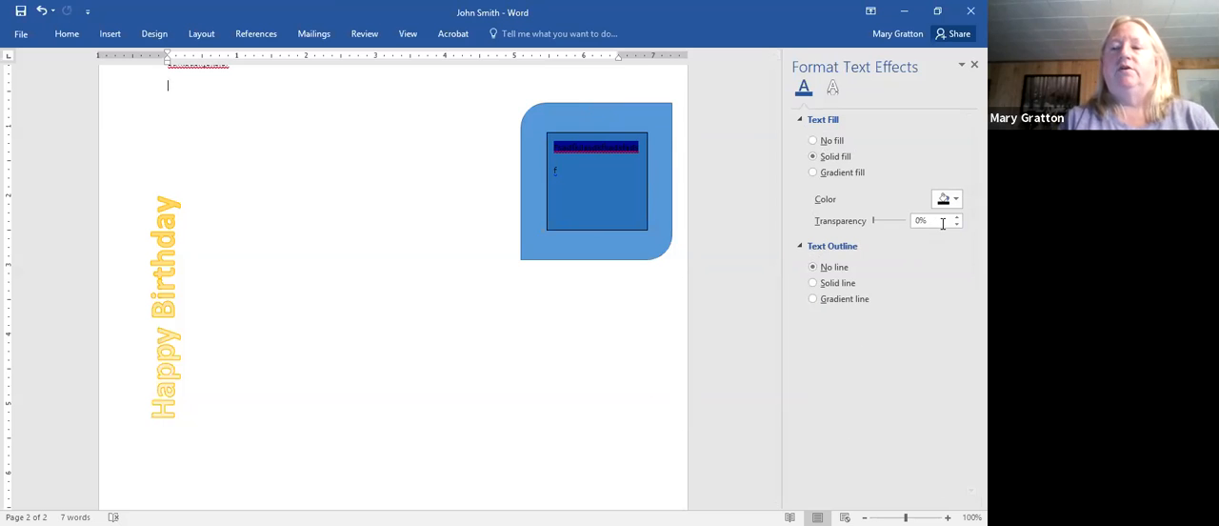
# - Try to set the text fill to standard red on the second line of the inner text box
pyautogui.rightClick(587, 190)
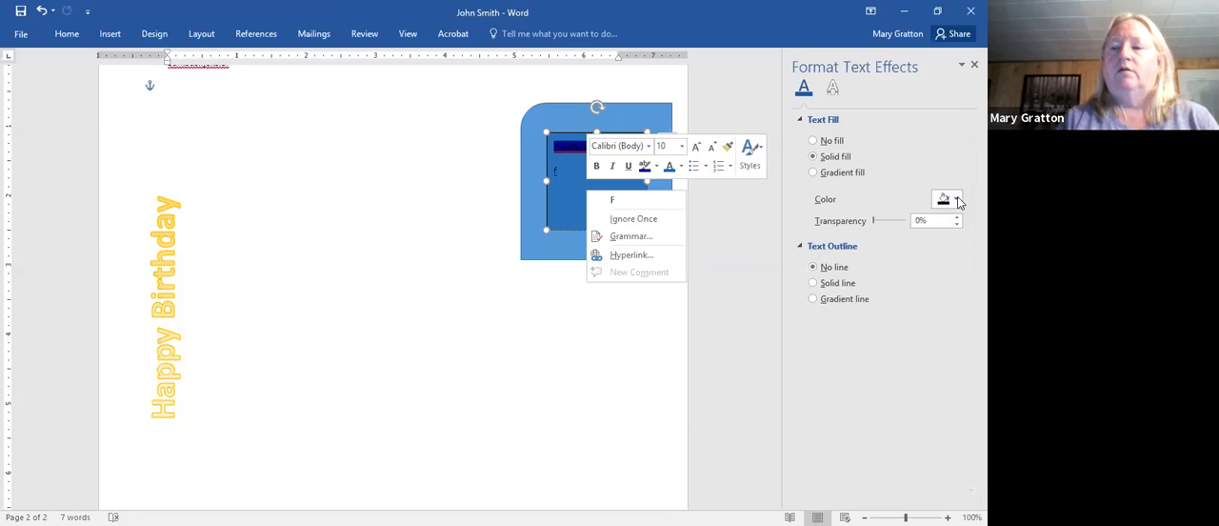
pyautogui.click(957, 200)
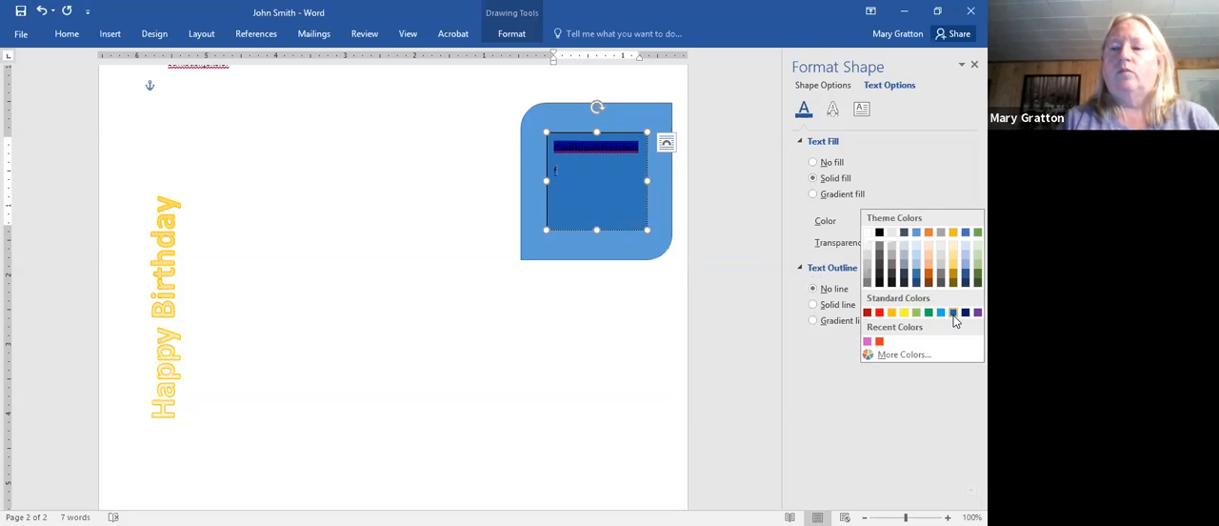
pyautogui.click(877, 314)
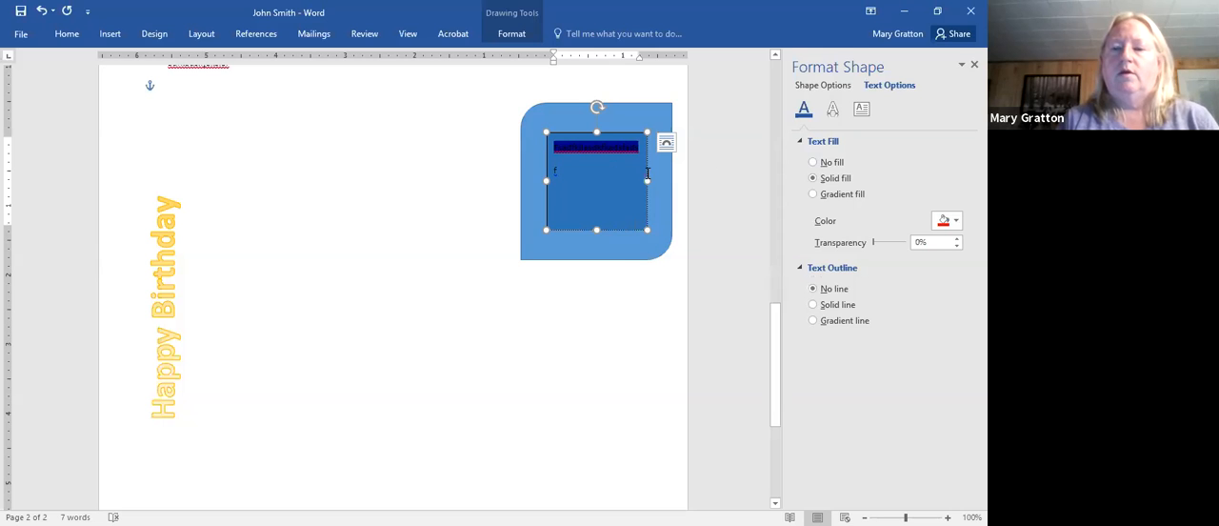
# - Change the inner text box's solid fill color to standard light green and deselect the box
pyautogui.rightClick(613, 169)
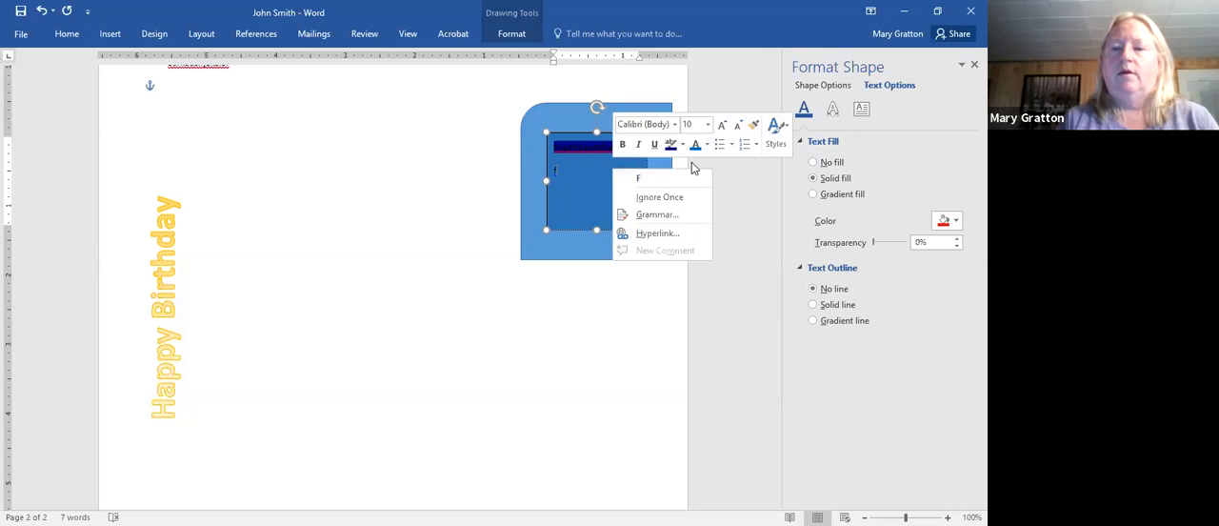
pyautogui.rightClick(588, 227)
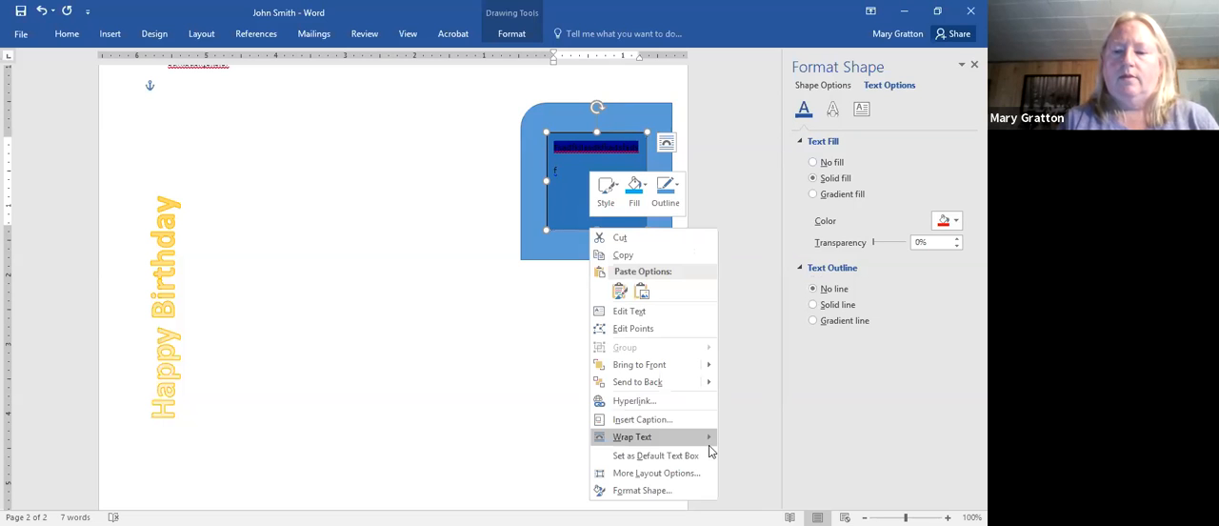
pyautogui.click(677, 496)
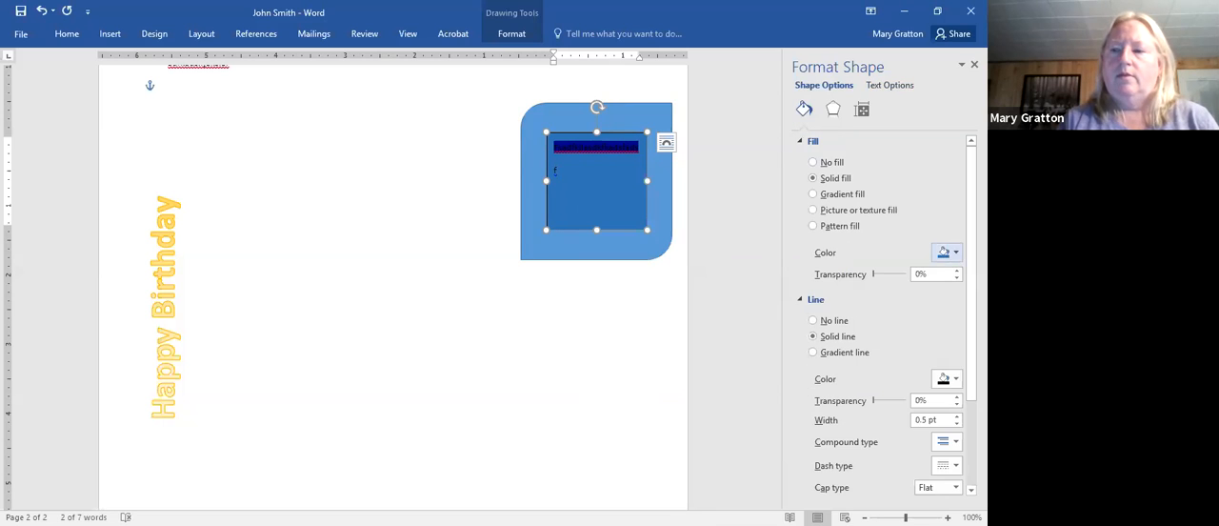
pyautogui.click(948, 252)
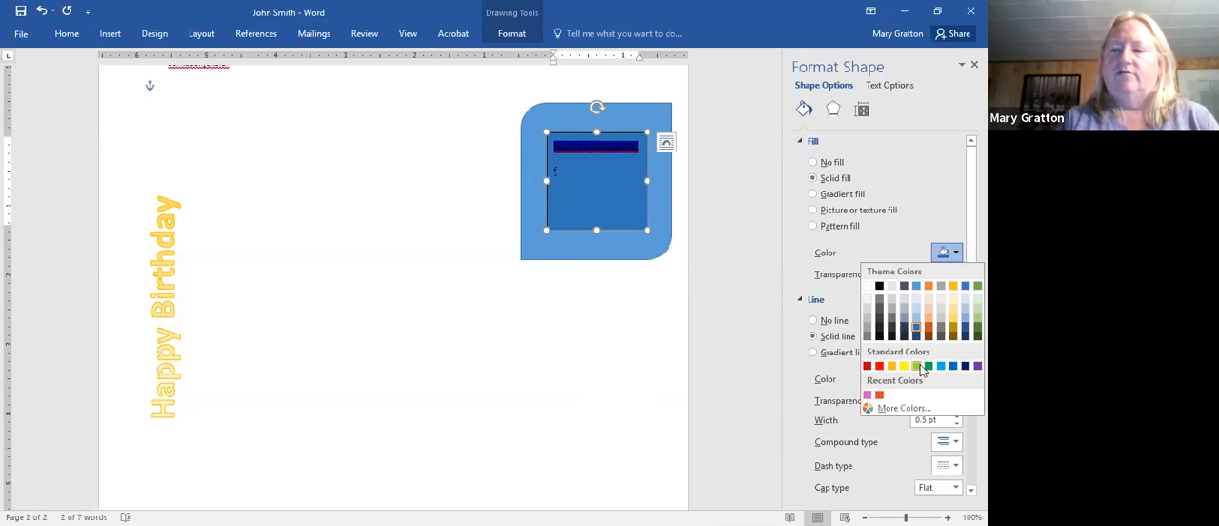
pyautogui.click(920, 370)
pyautogui.click(584, 418)
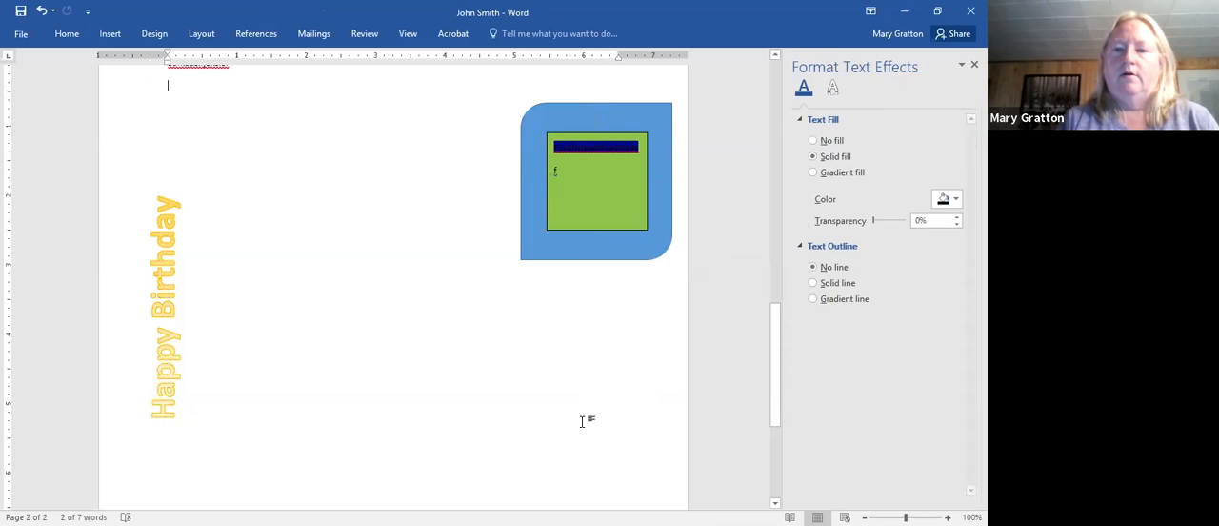
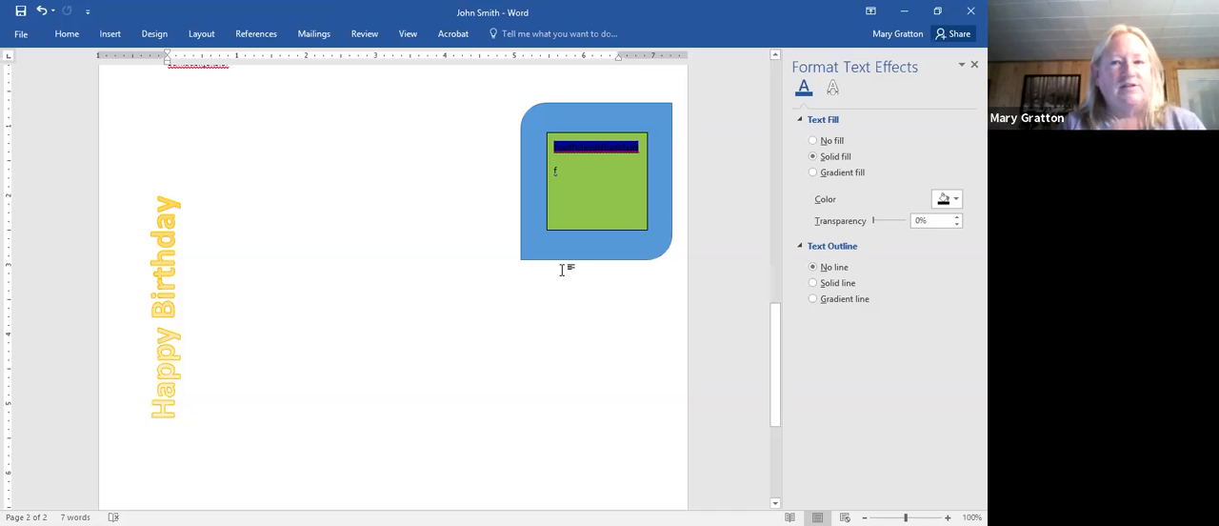
# - Move the blue shape and rotate it into a diamond, and move and rotate the green text box to fit inside it
pyautogui.moveTo(552, 115); pyautogui.dragTo(463, 176)
pyautogui.moveTo(510, 138); pyautogui.dragTo(579, 170)
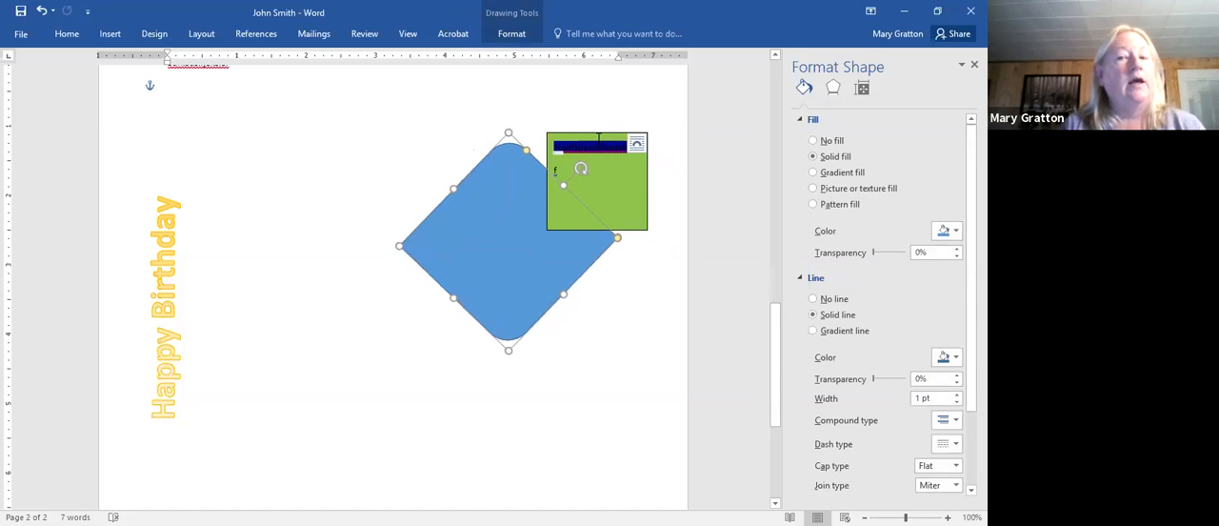
pyautogui.moveTo(596, 131); pyautogui.dragTo(471, 206)
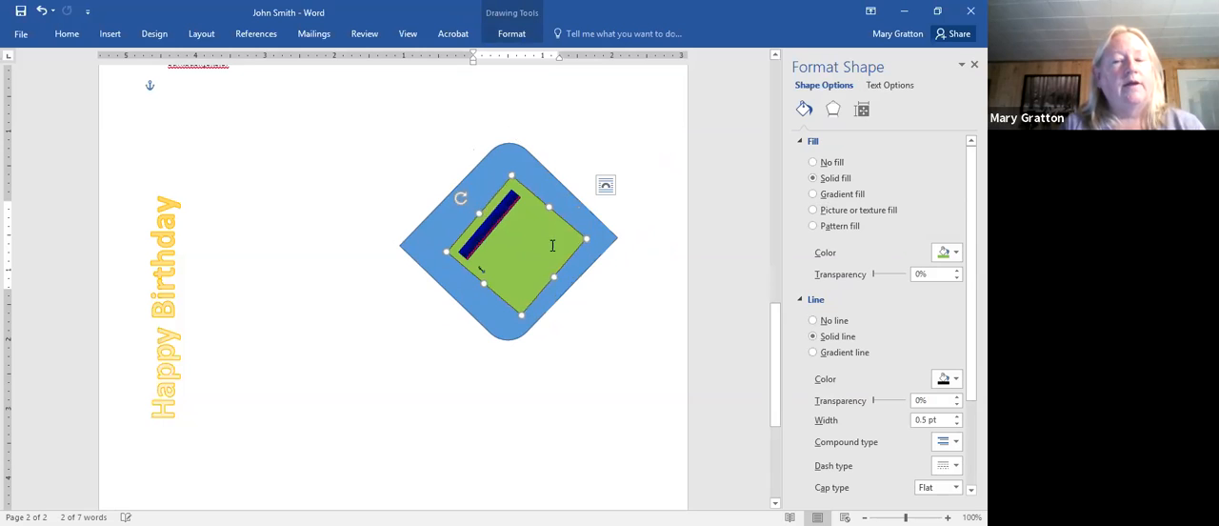
pyautogui.moveTo(467, 225); pyautogui.dragTo(470, 211)
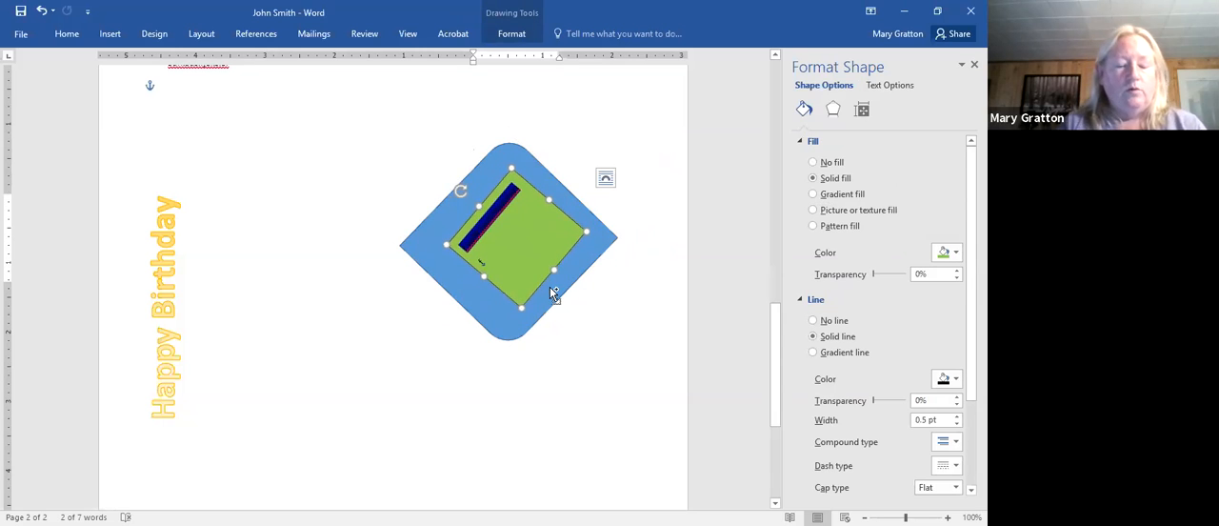
pyautogui.click(542, 434)
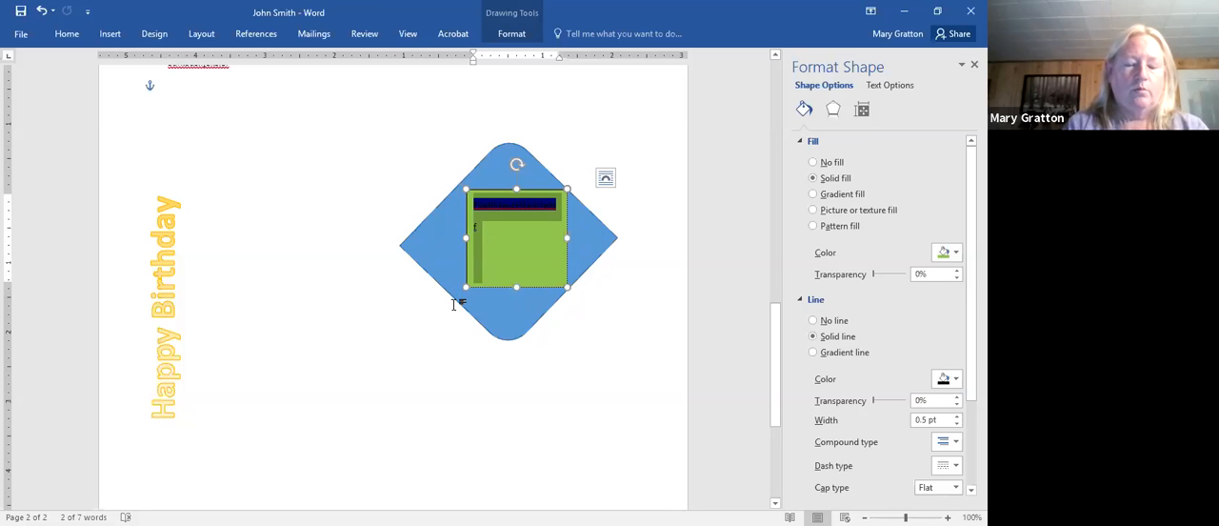
pyautogui.click(437, 183)
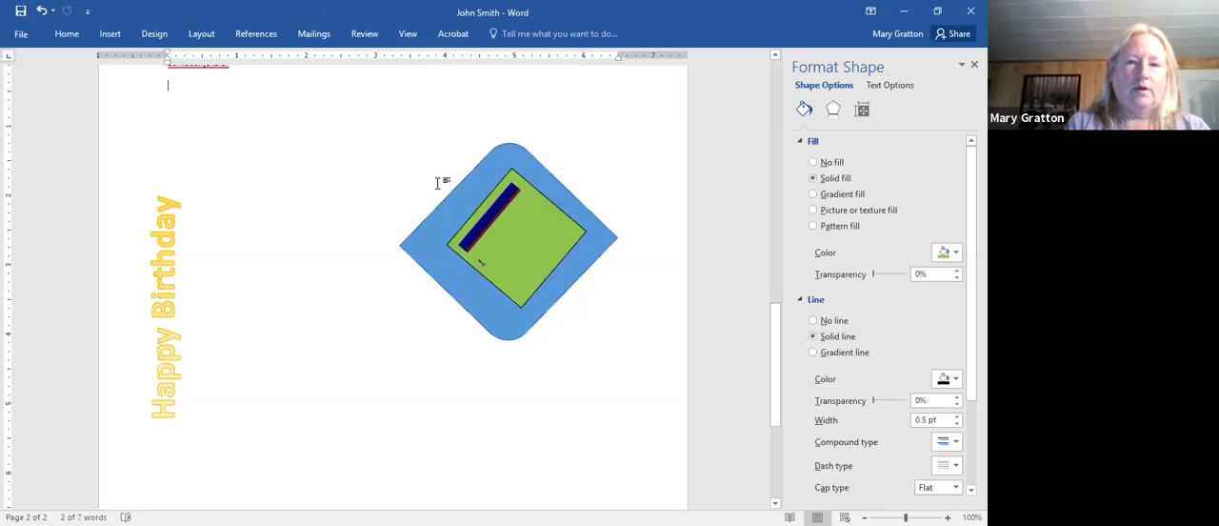
pyautogui.rightClick(485, 244)
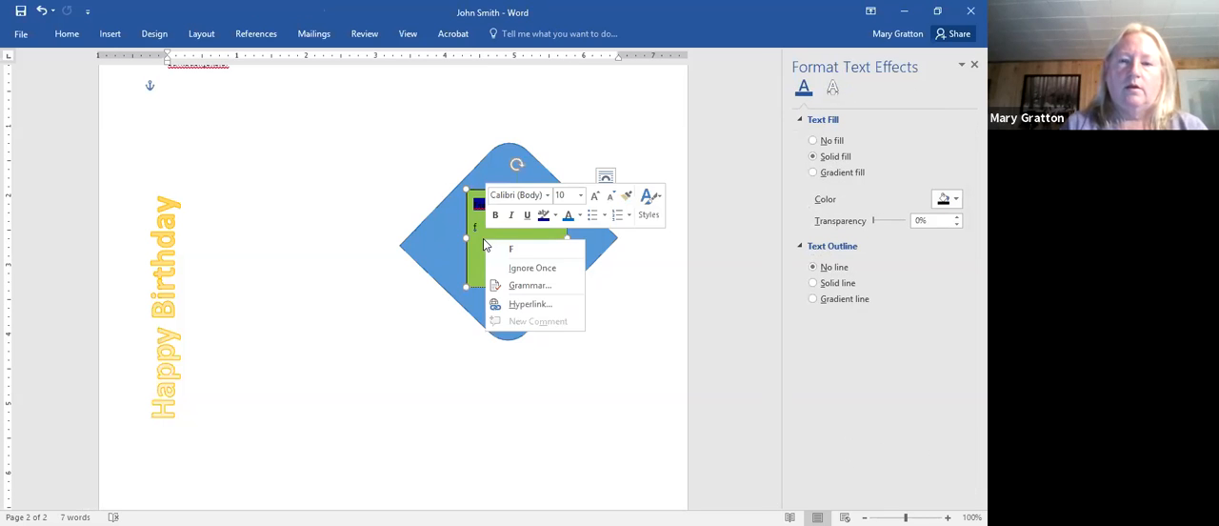
pyautogui.click(488, 322)
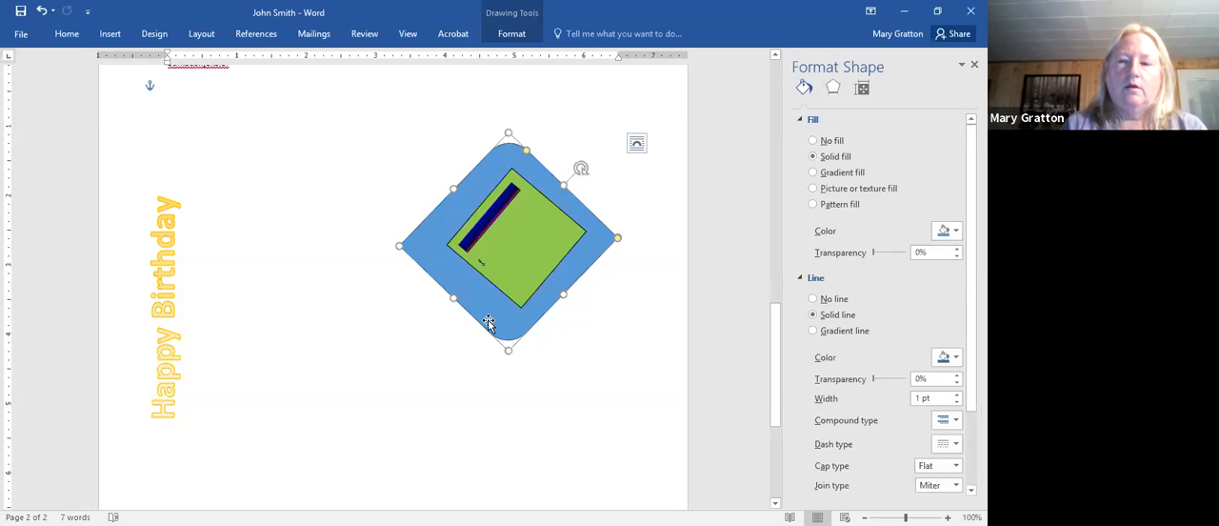
pyautogui.rightClick(488, 322)
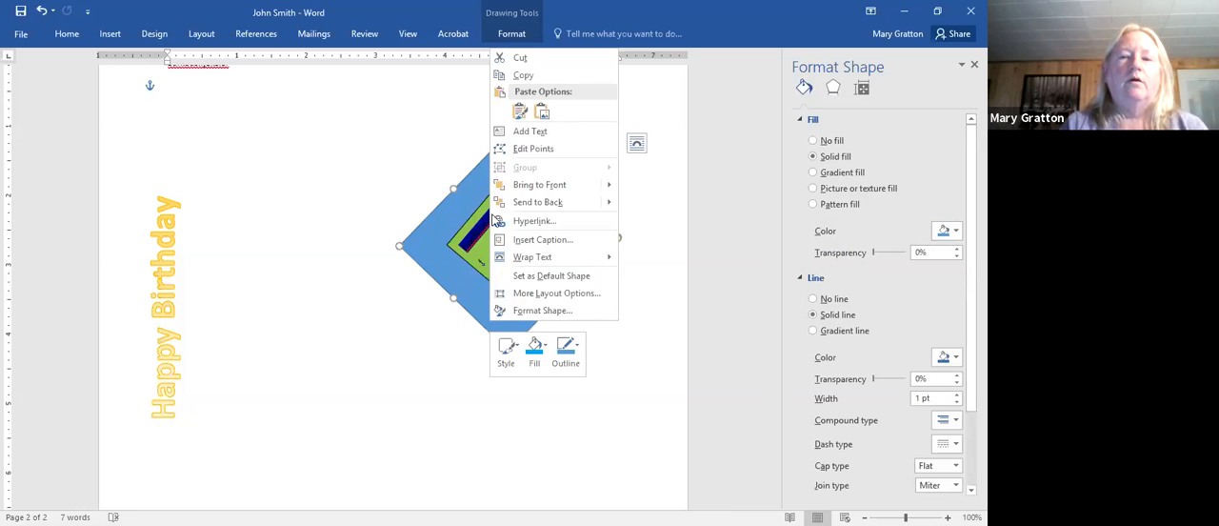
pyautogui.click(452, 253)
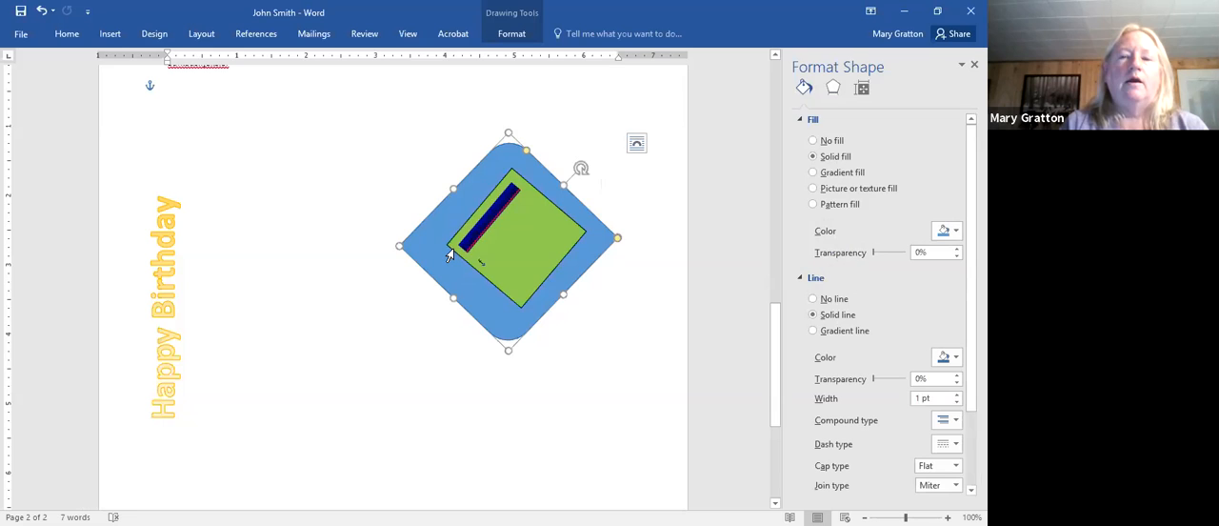
pyautogui.doubleClick(451, 251)
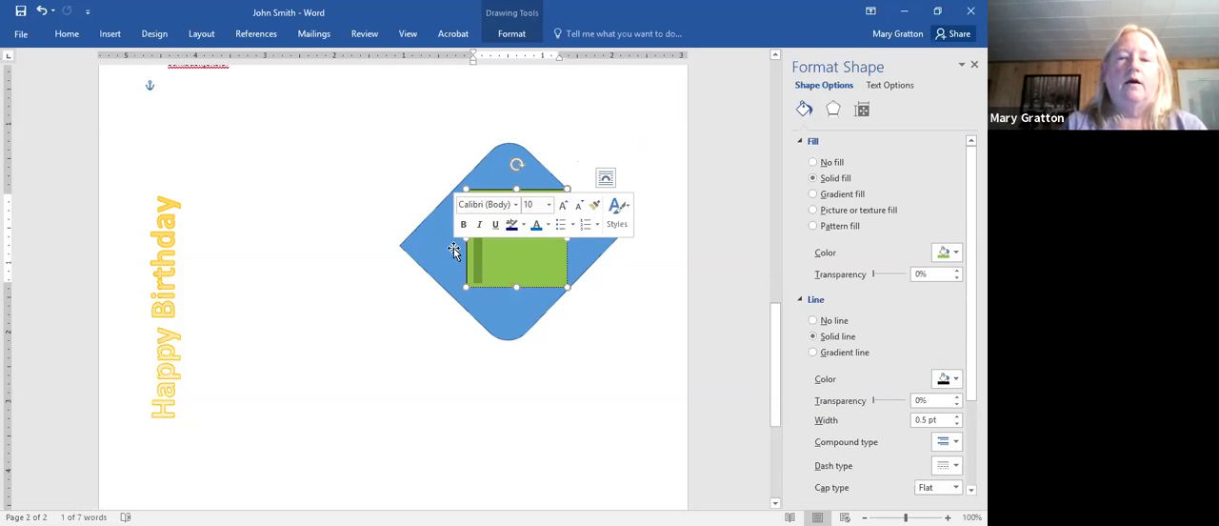
pyautogui.click(454, 251)
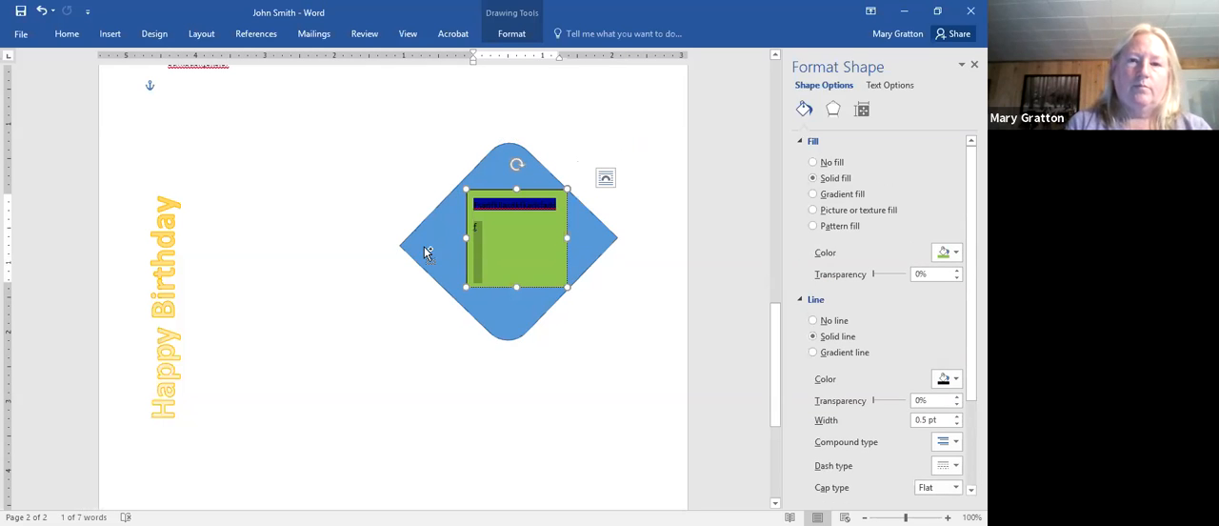
pyautogui.click(606, 178)
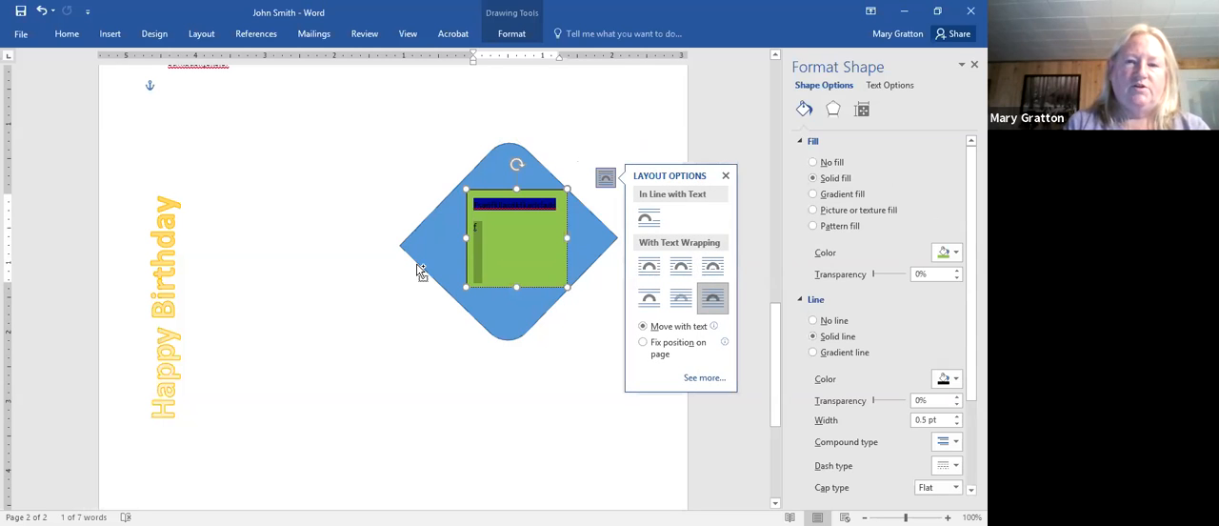
# - Group the blue shape with the green text box, move the group slightly toward the left page margin, and deselect it
pyautogui.keyDown('shift'); pyautogui.click(419, 270); pyautogui.keyUp('shift')
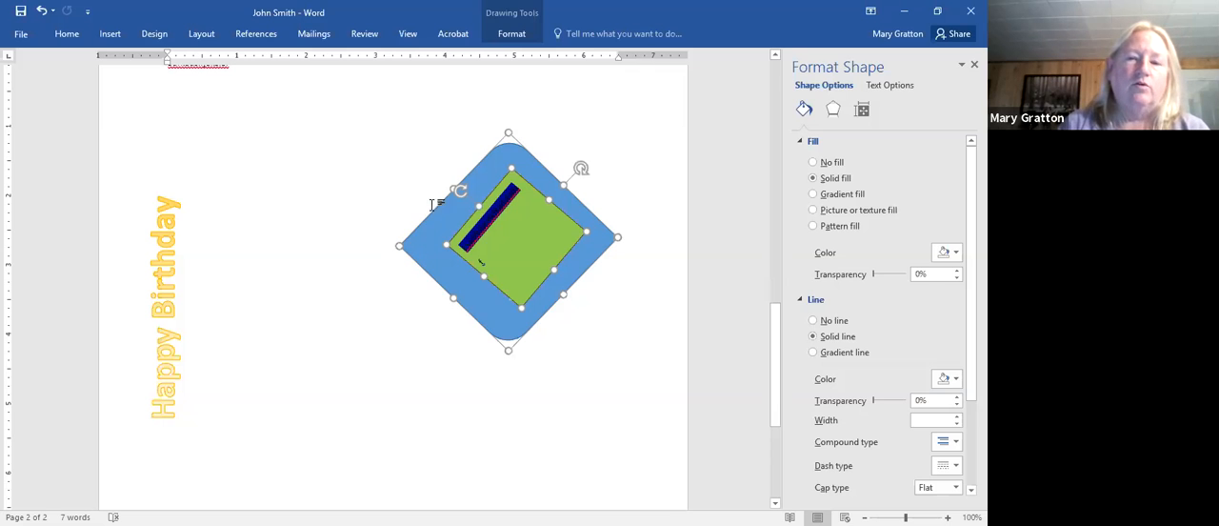
pyautogui.rightClick(507, 340)
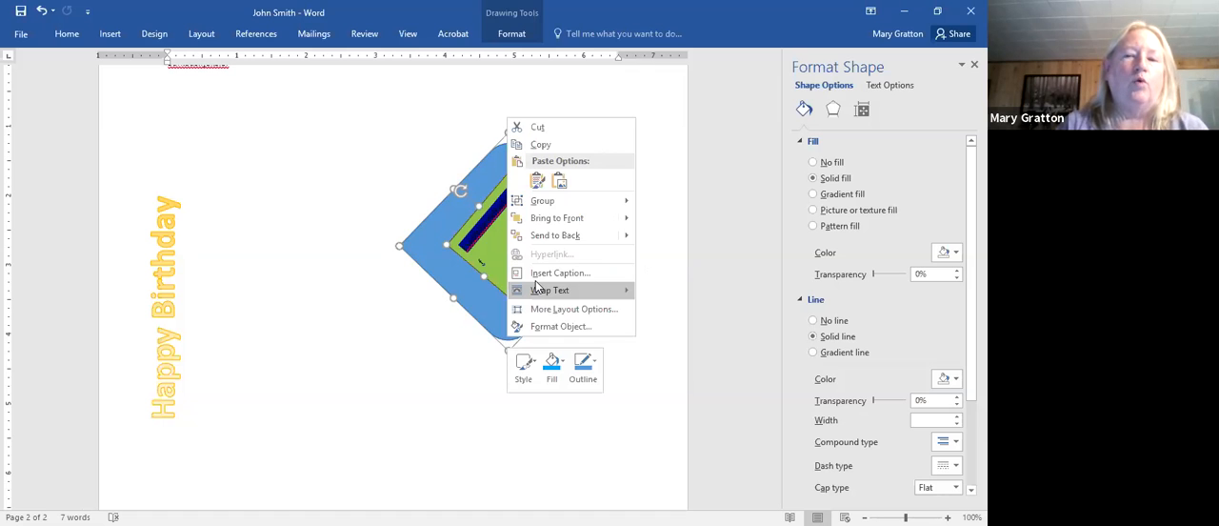
pyautogui.moveTo(571, 200)
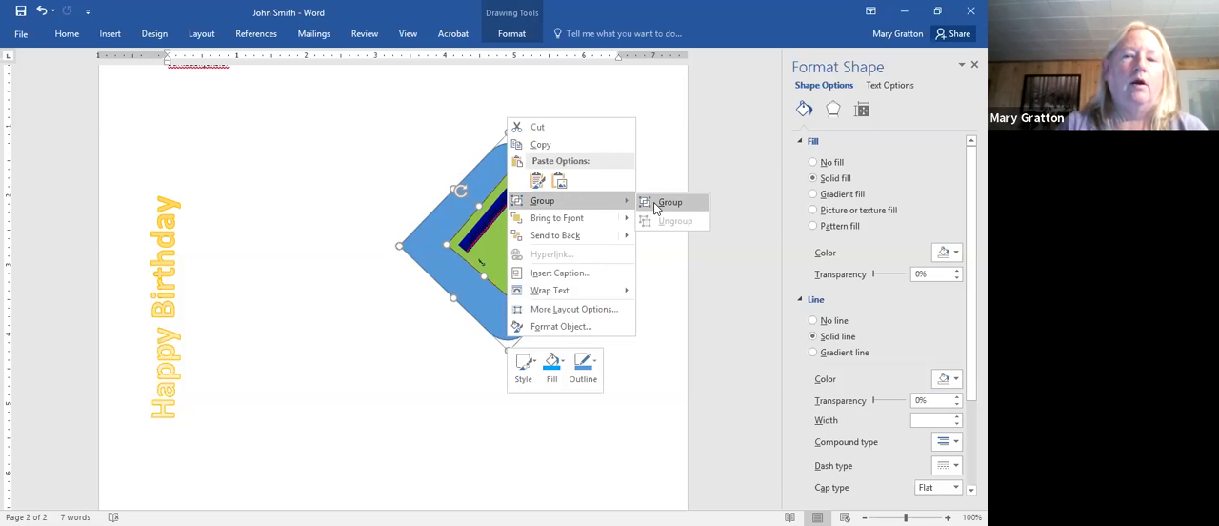
pyautogui.click(656, 207)
pyautogui.click(579, 375)
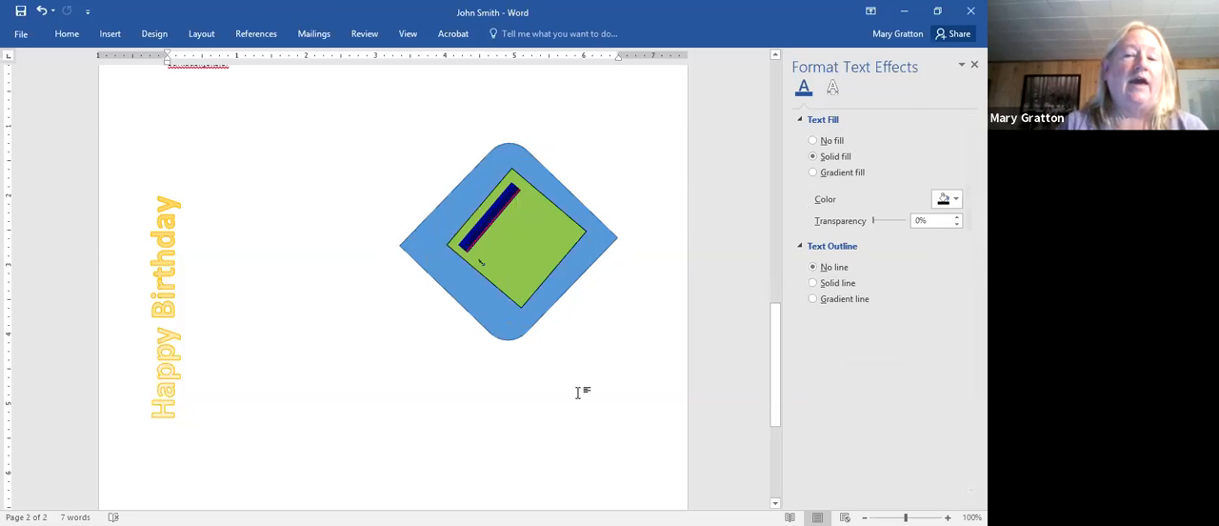
pyautogui.moveTo(501, 169)
pyautogui.mouseDown()
pyautogui.moveTo(495, 148)
pyautogui.moveTo(547, 52)
pyautogui.moveTo(548, 181)
pyautogui.moveTo(458, 288)
pyautogui.moveTo(428, 143)
pyautogui.moveTo(465, 99)
pyautogui.moveTo(508, 132)
pyautogui.moveTo(433, 197)
pyautogui.moveTo(432, 138)
pyautogui.moveTo(465, 129)
pyautogui.mouseUp()
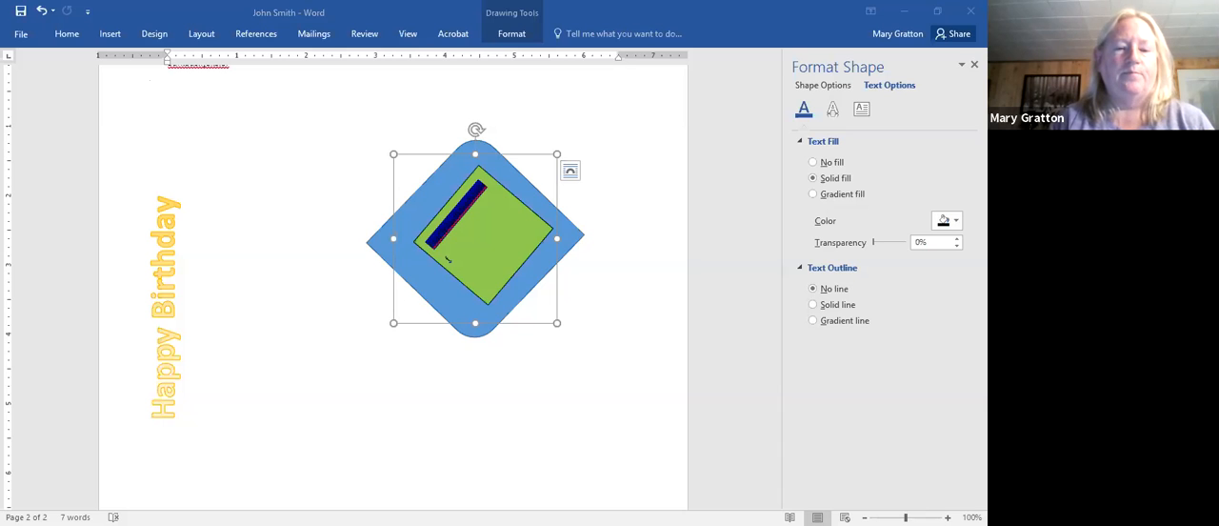
pyautogui.click(52, 441)
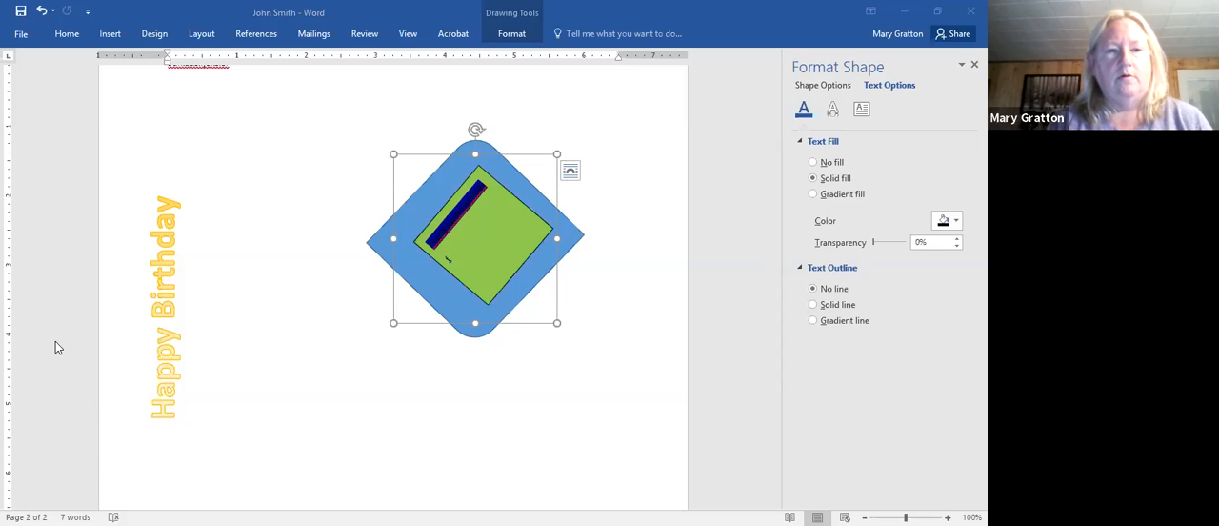
pyautogui.click(239, 150)
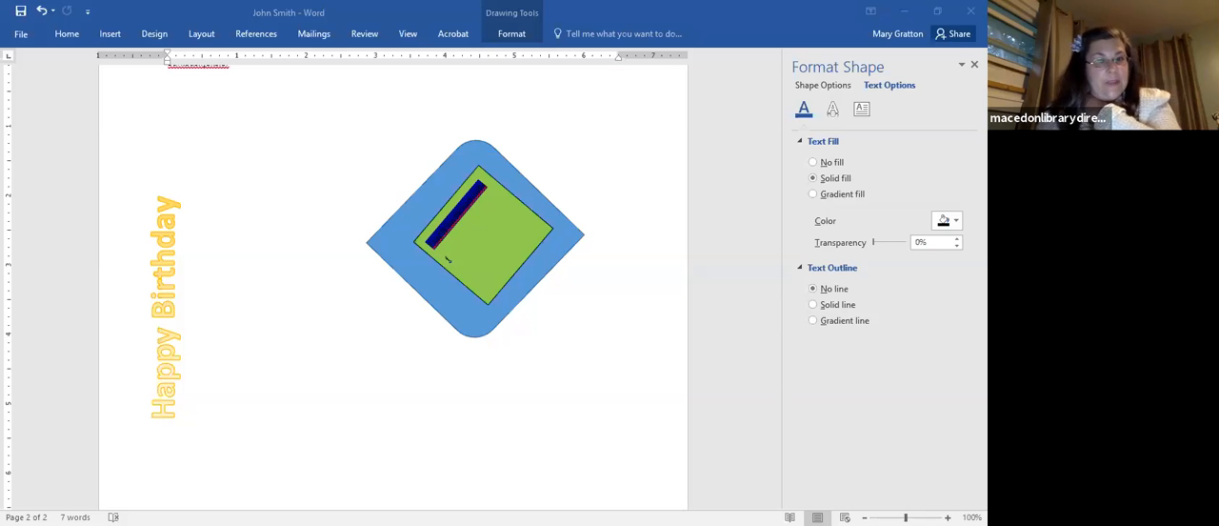
# - Switch to the Create a Flyer Assignment document and read its required items, format features and closing instructions
pyautogui.hotkey('alt', 'Tab')
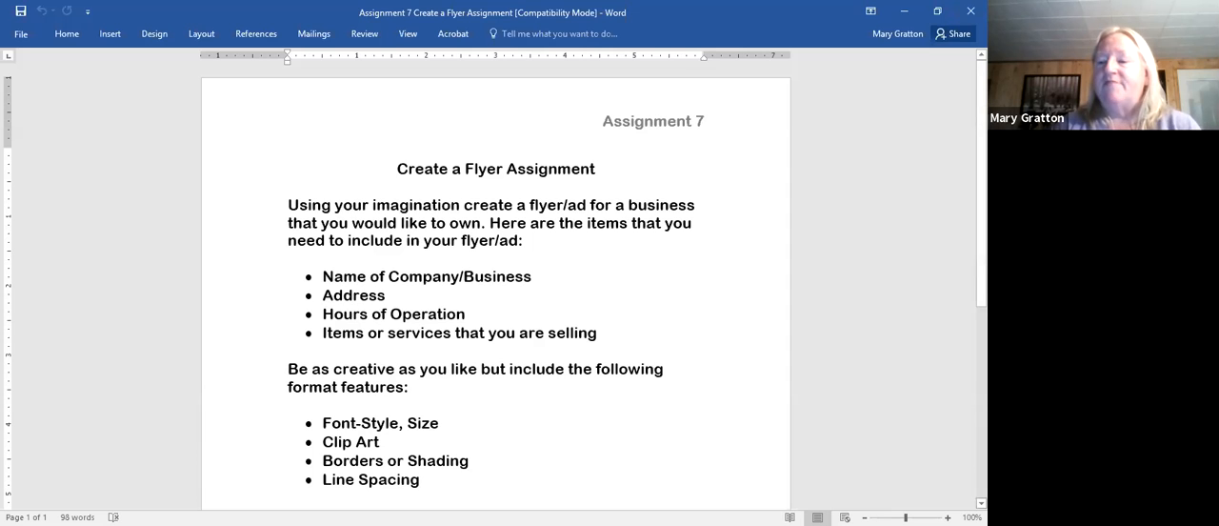
pyautogui.scroll(-1, 495, 286)
pyautogui.scroll(-3, 495, 285)
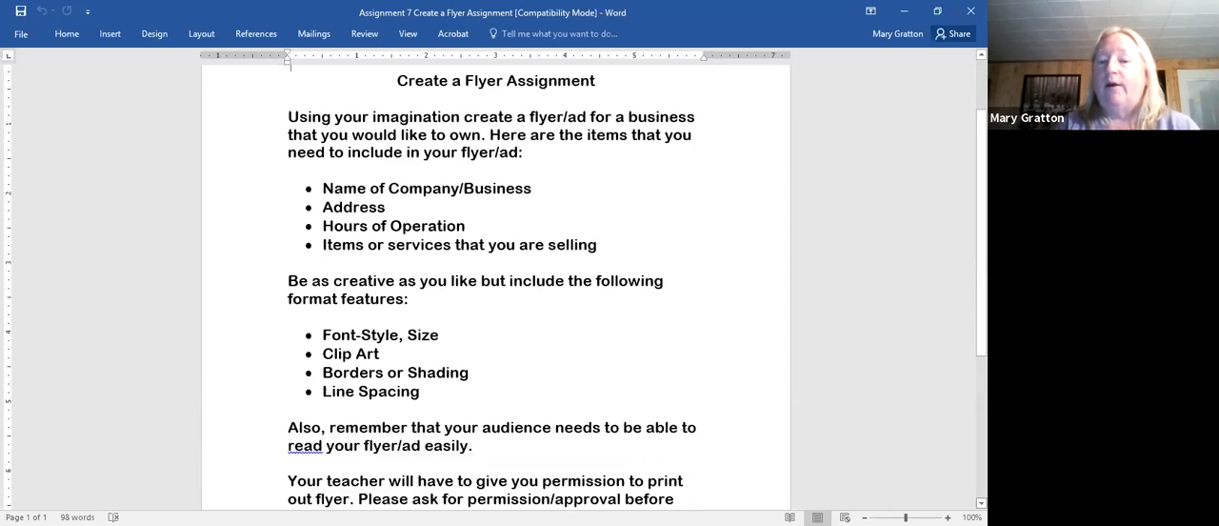
pyautogui.scroll(-3, 495, 286)
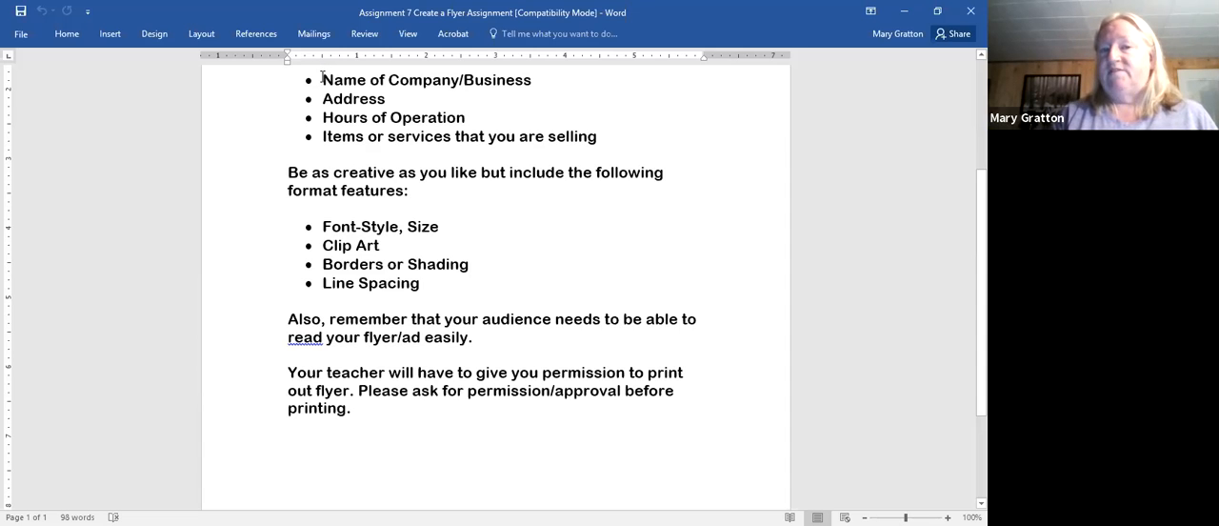
# - Make the Create a Flyer Assignment title and the introductory paragraph bold with the standard light blue font color
pyautogui.moveTo(322, 78); pyautogui.dragTo(555, 55)
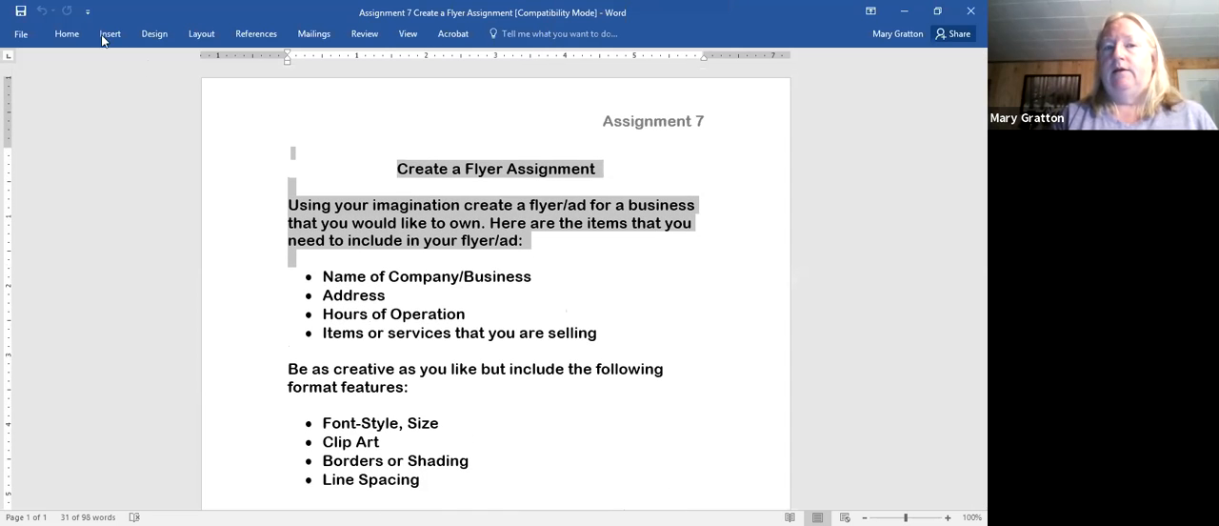
pyautogui.click(66, 34)
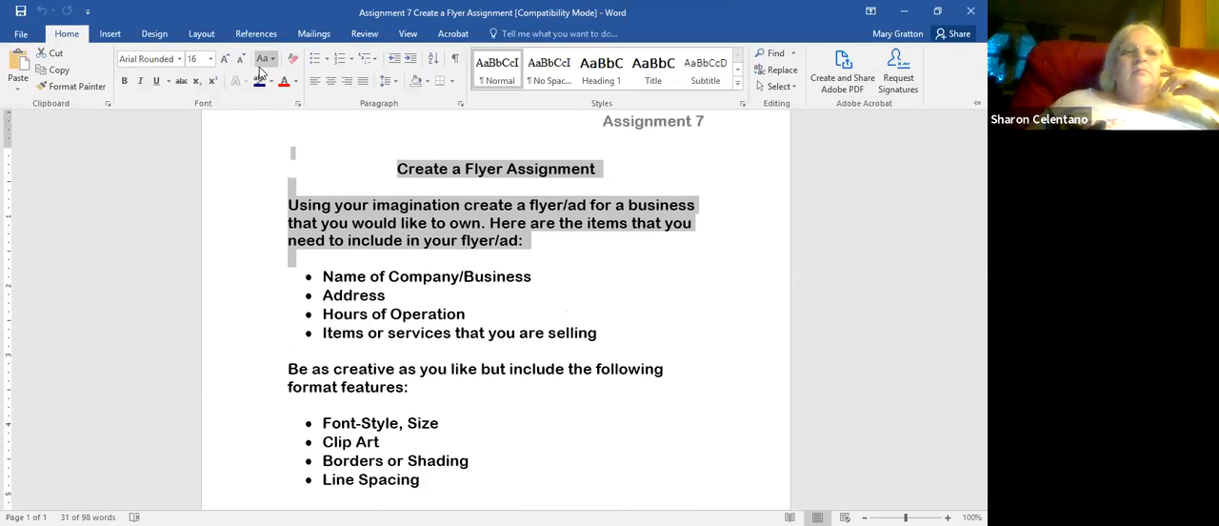
pyautogui.click(125, 84)
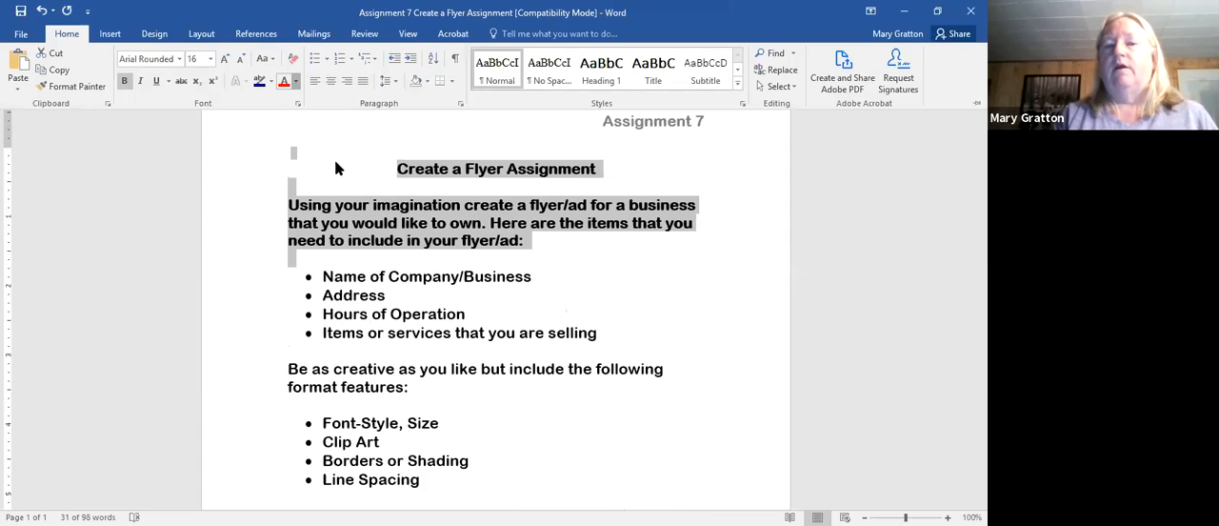
pyautogui.click(296, 83)
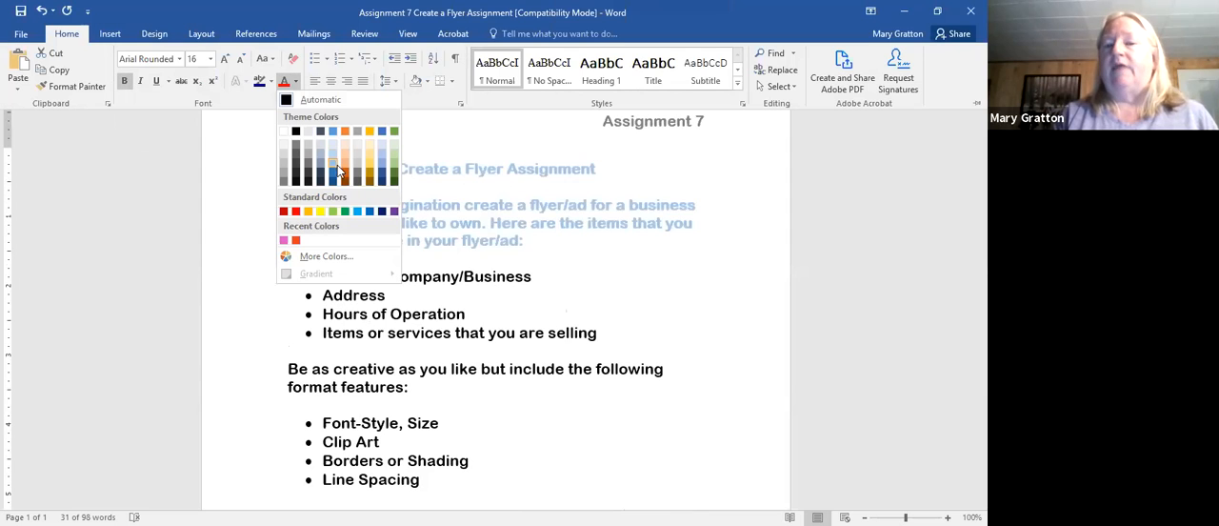
pyautogui.click(358, 214)
pyautogui.click(253, 302)
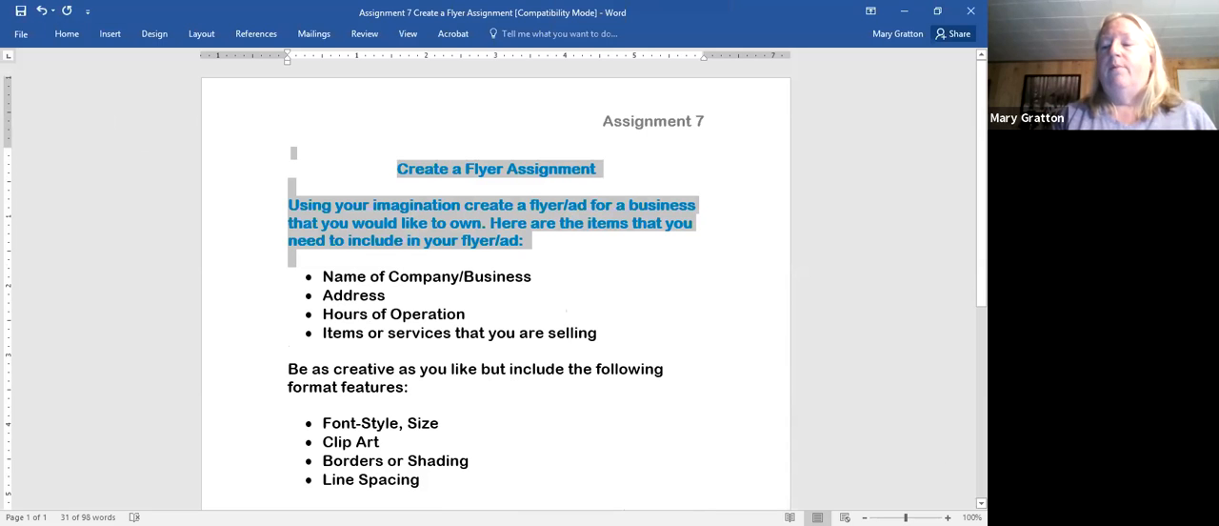
# - Add filler text below the last paragraph, with "adsfjkladsfjkladsfjkla" in bold followed by "adfkdafadkfjkdsa" without bold
pyautogui.scroll(-5, 542, 477)
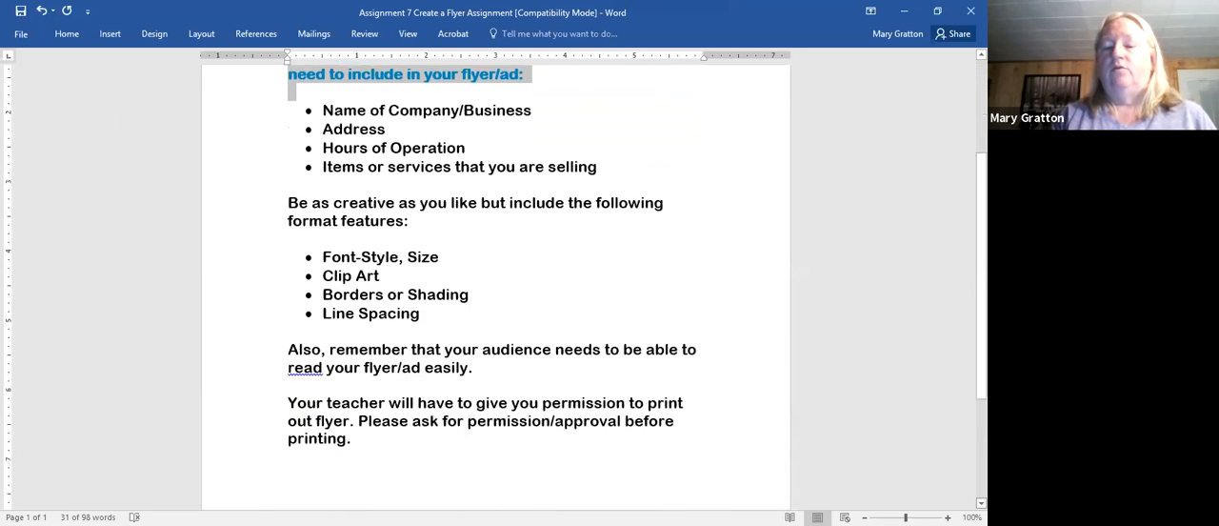
pyautogui.click(542, 477)
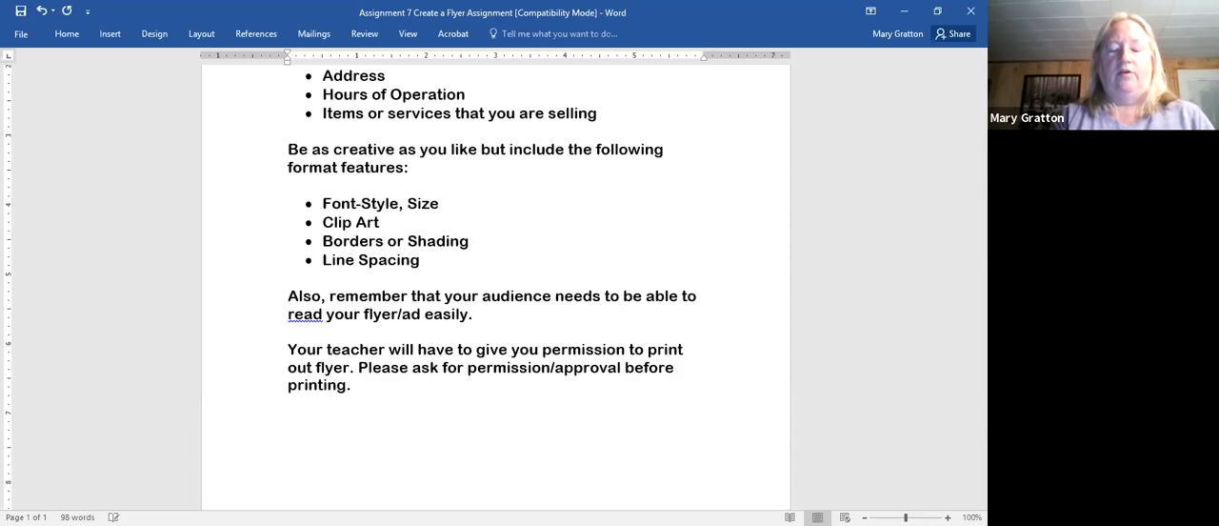
pyautogui.write('adsfjkladsfjkladsfjkla')
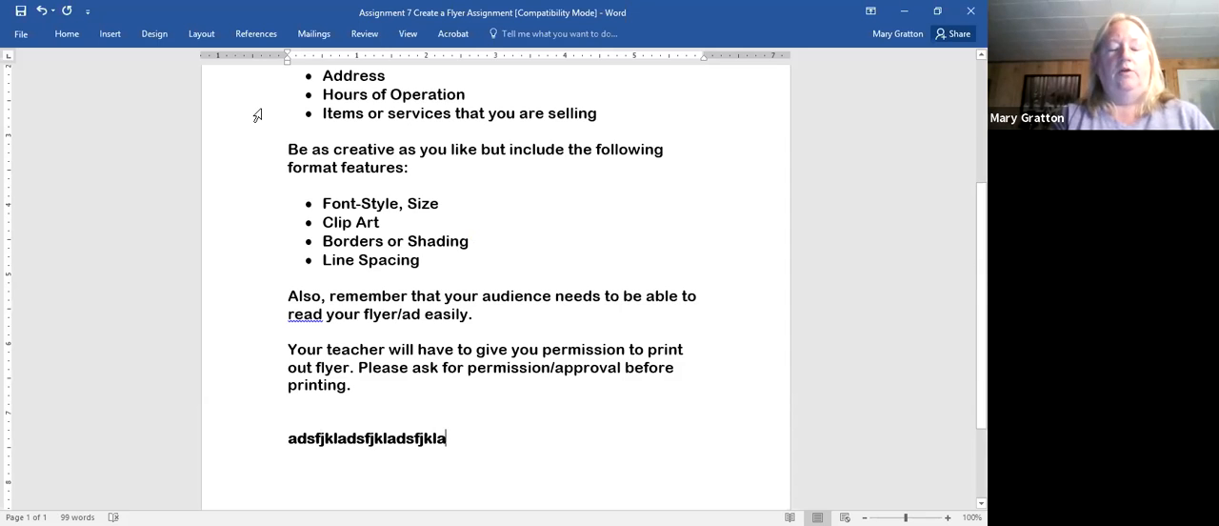
pyautogui.write('adfkdafadkfjkdsa')
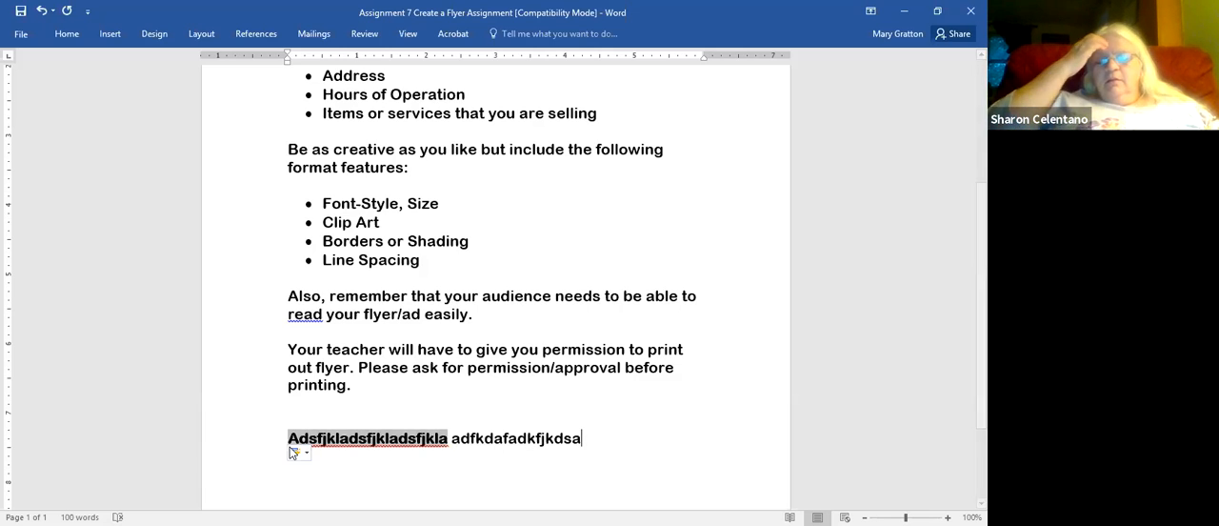
# - View the AutoCorrect options for the capitalized first filler word, and append "dkfk" to the second filler word
pyautogui.click(294, 453)
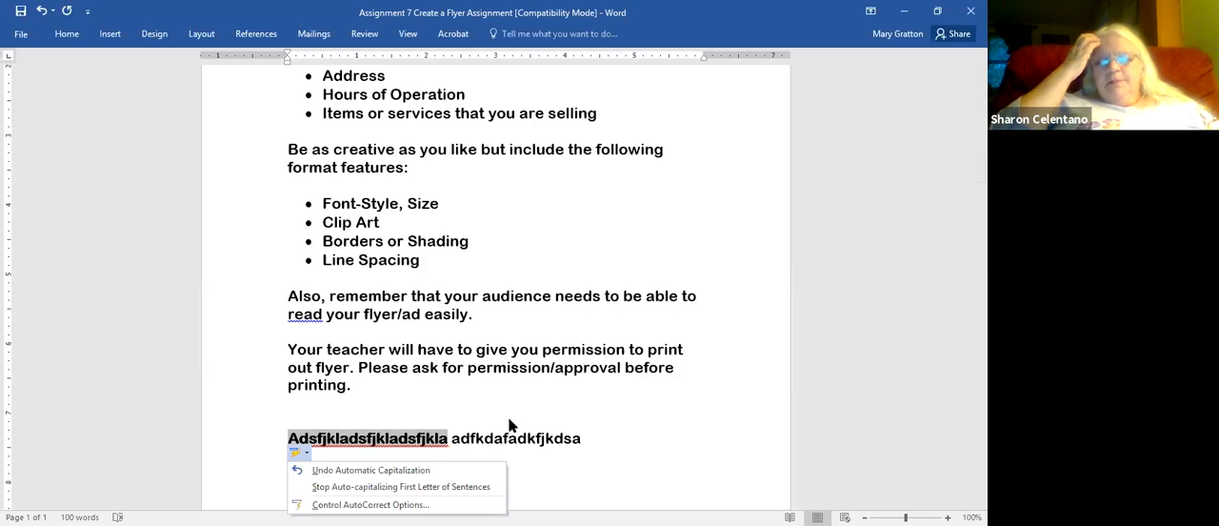
pyautogui.click(562, 442)
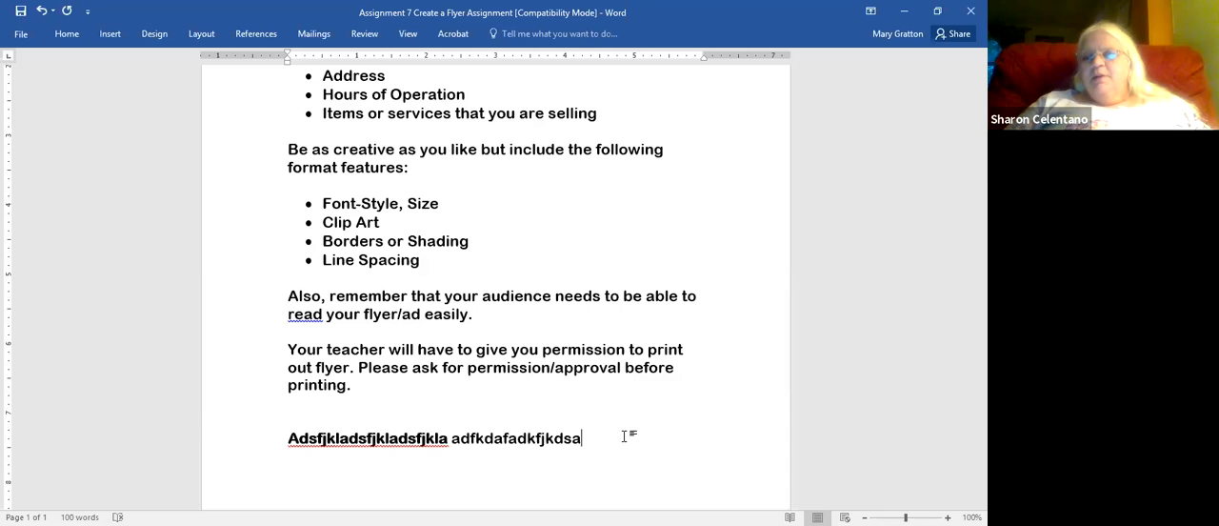
pyautogui.write('dkfk')
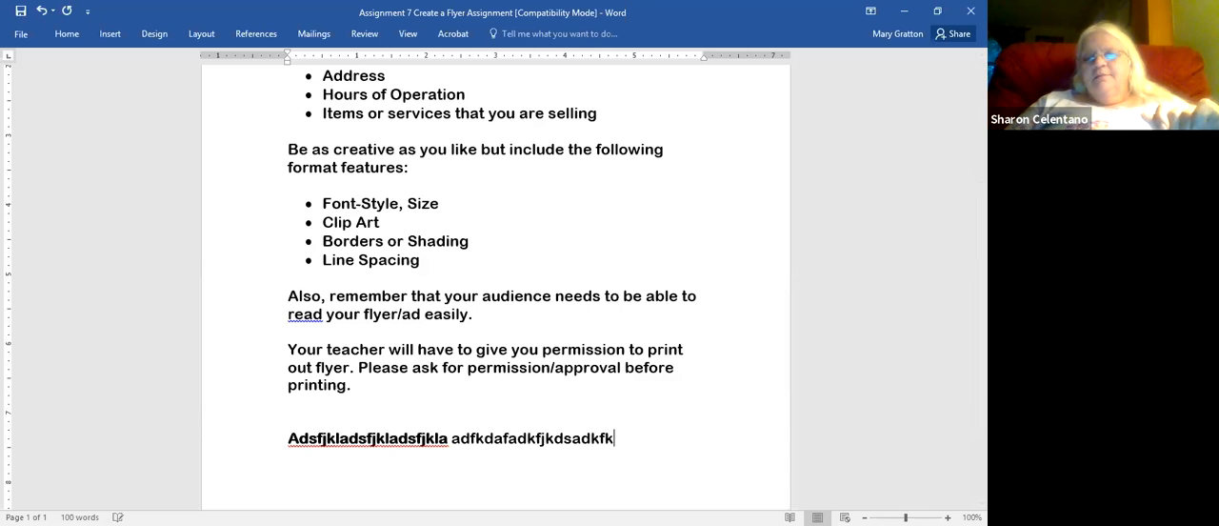
pyautogui.doubleClick(561, 424)
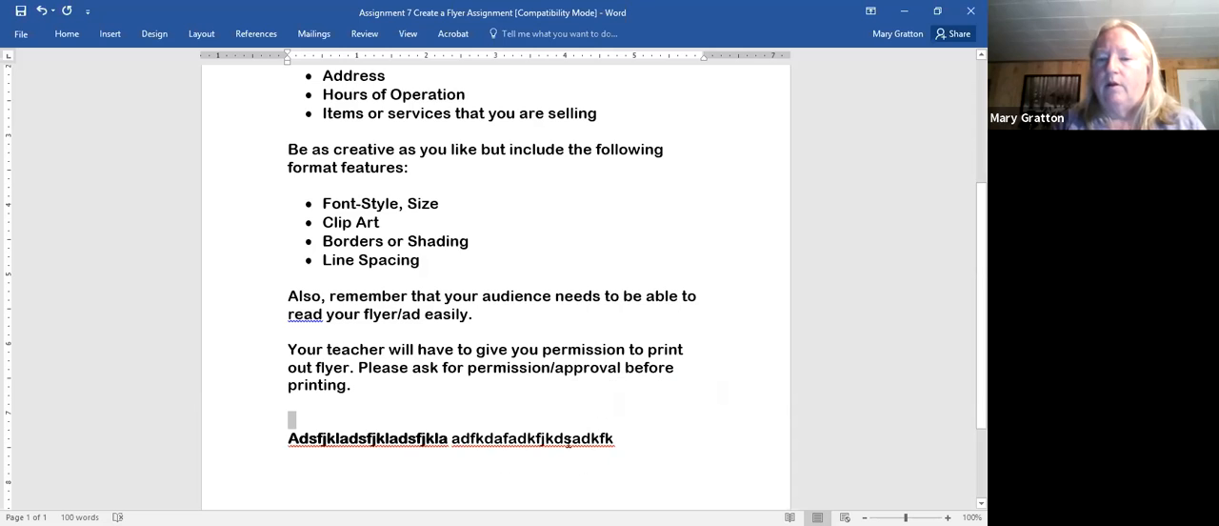
# - Select the whole filler line and view the font and paragraph formatting commands
pyautogui.click(258, 465)
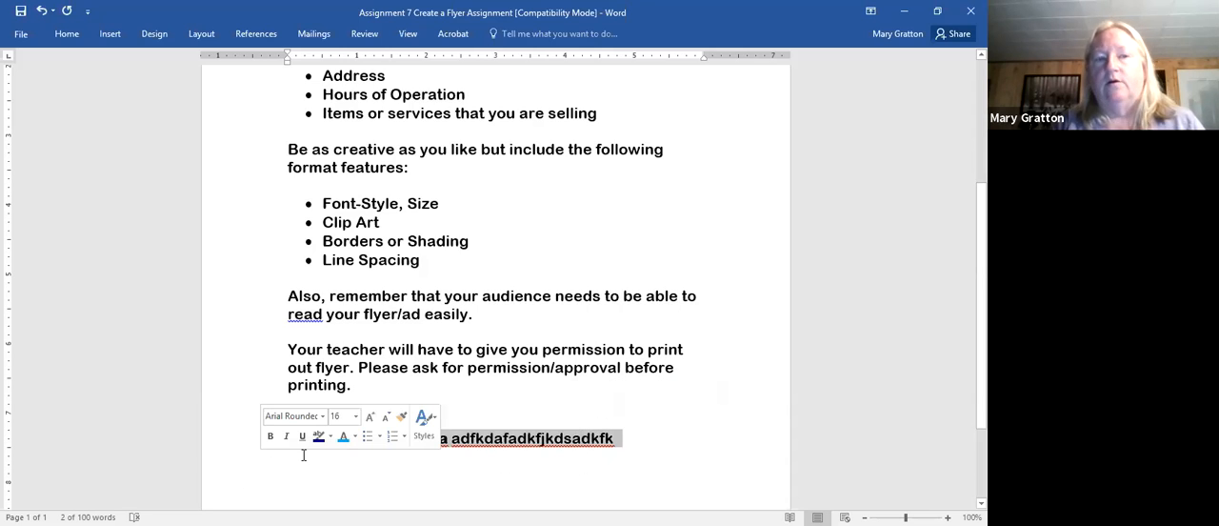
pyautogui.click(70, 36)
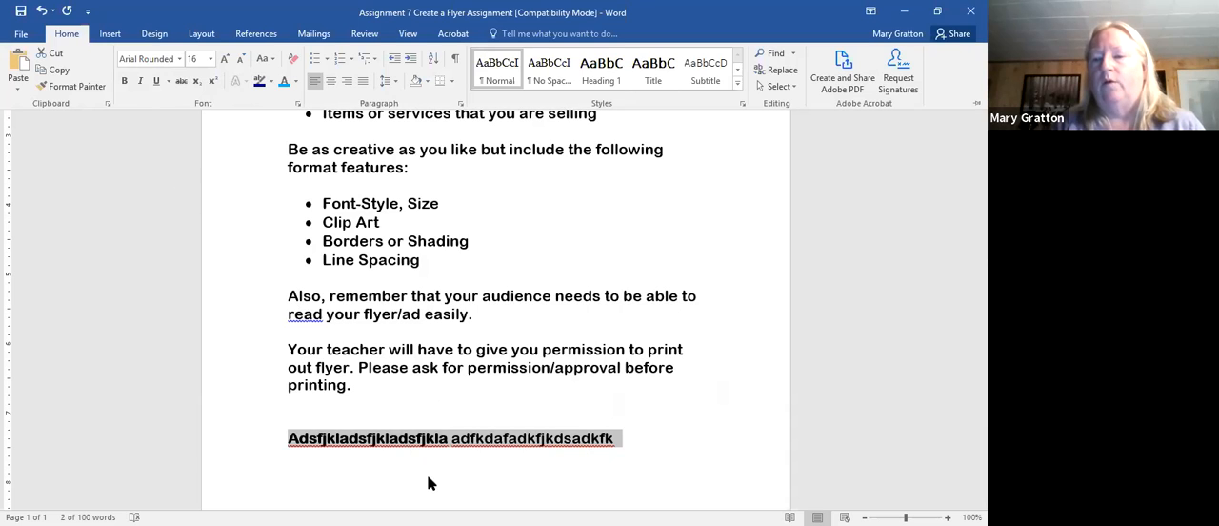
pyautogui.hotkey('ctrl', 'F1')
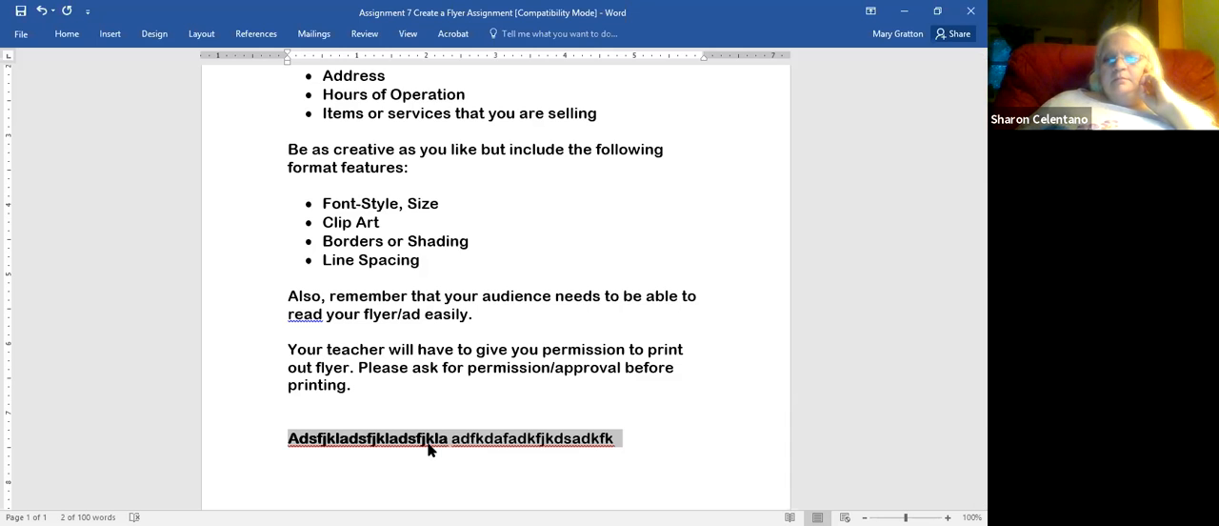
# - Delete the filler line below the last paragraph
pyautogui.click(624, 474)
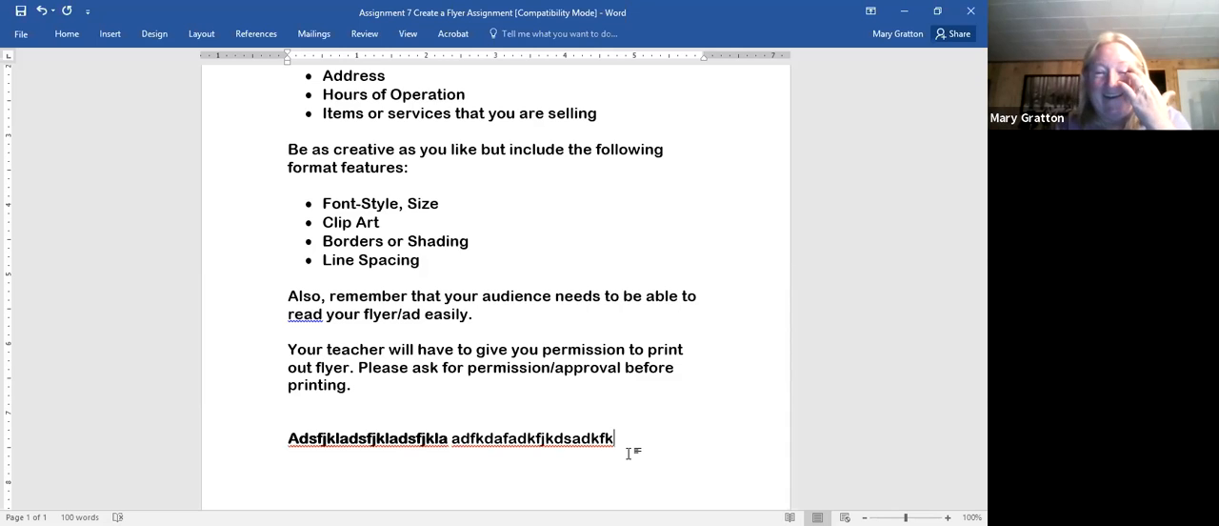
pyautogui.press('BackSpace')
pyautogui.press('BackSpace')
pyautogui.press('BackSpace')
pyautogui.press('BackSpace')
pyautogui.press('BackSpace')
pyautogui.press('BackSpace')
pyautogui.press('BackSpace')
pyautogui.press('BackSpace')
pyautogui.press('BackSpace')
pyautogui.press('BackSpace')
pyautogui.press('BackSpace')
pyautogui.press('BackSpace')
pyautogui.press('BackSpace')
pyautogui.press('BackSpace')
pyautogui.press('BackSpace')
pyautogui.press('BackSpace')
pyautogui.press('BackSpace')
pyautogui.press('BackSpace')
pyautogui.press('BackSpace')
pyautogui.press('BackSpace')
pyautogui.press('BackSpace')
pyautogui.press('BackSpace')
pyautogui.press('BackSpace')
pyautogui.press('BackSpace')
pyautogui.press('BackSpace')
pyautogui.press('BackSpace')
pyautogui.press('BackSpace')
pyautogui.press('BackSpace')
pyautogui.press('BackSpace')
pyautogui.press('BackSpace')
pyautogui.press('BackSpace')
pyautogui.press('BackSpace')
pyautogui.press('BackSpace')
pyautogui.press('BackSpace')
pyautogui.press('BackSpace')
pyautogui.press('BackSpace')
pyautogui.press('BackSpace')
pyautogui.press('BackSpace')
pyautogui.press('BackSpace')
pyautogui.press('BackSpace')
pyautogui.press('BackSpace')
pyautogui.press('BackSpace')
pyautogui.press('BackSpace')
pyautogui.press('BackSpace')
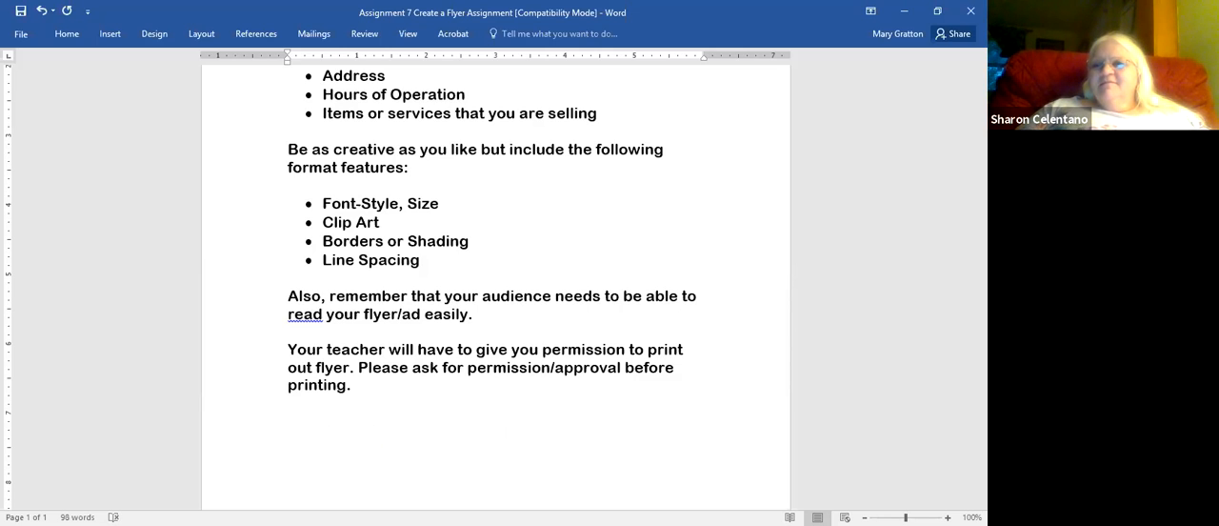